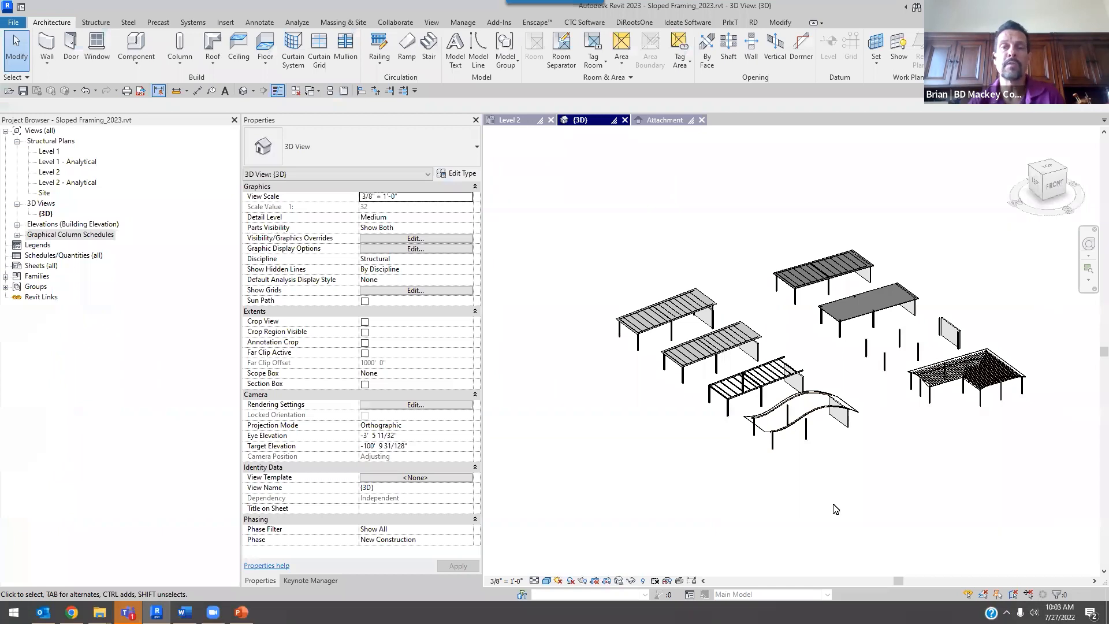
scroll(706, 371, "up", 5)
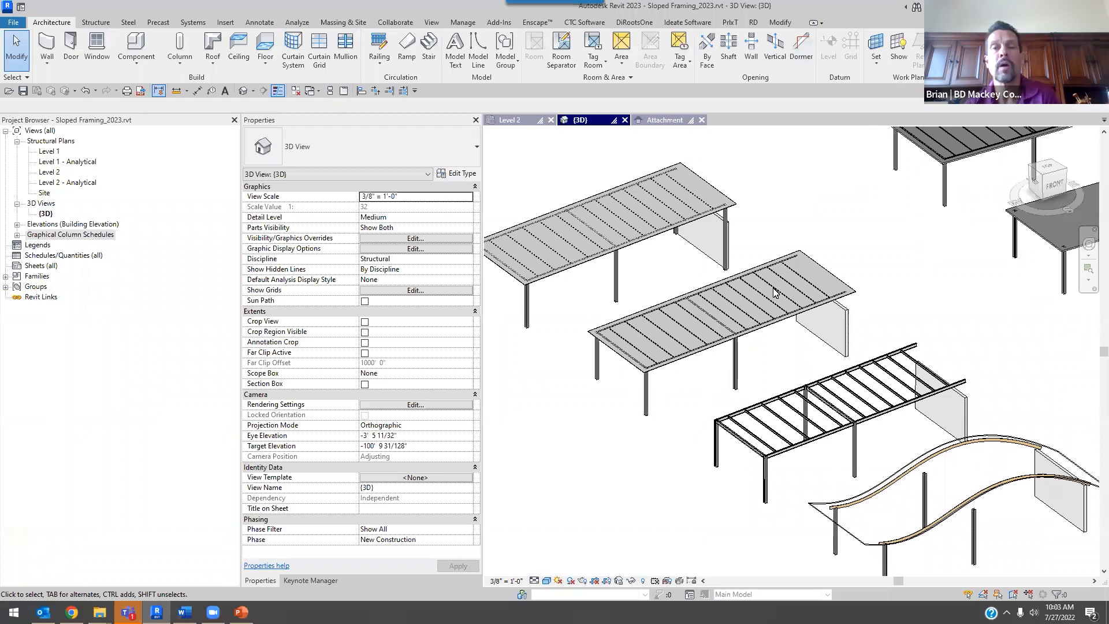
scroll(790, 339, "up", 3)
scroll(914, 323, "down", 2)
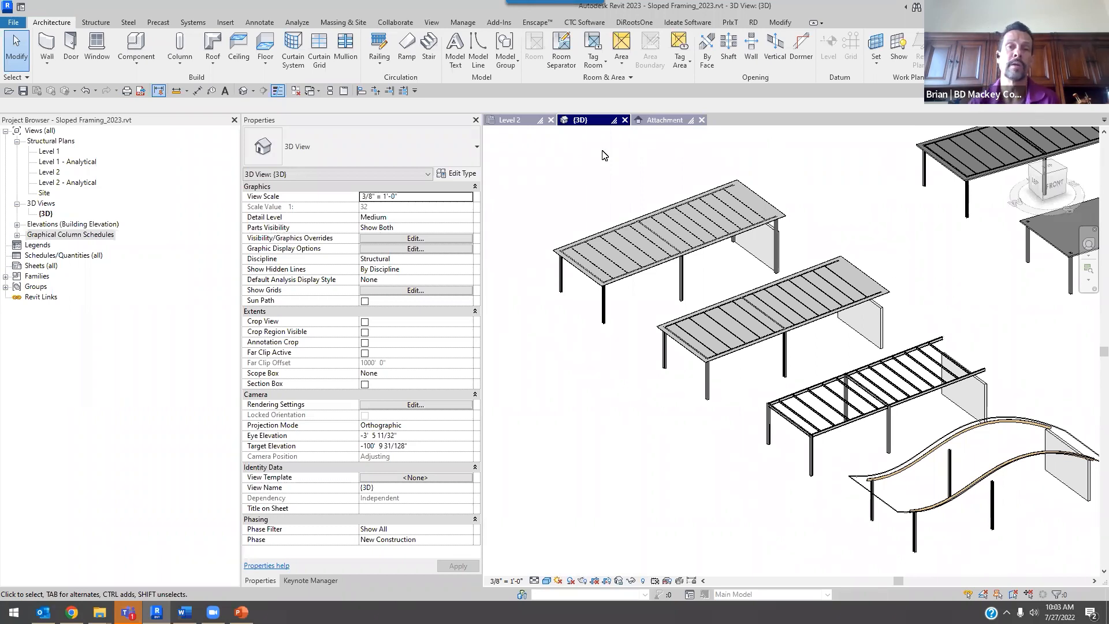
- Switch to the Level 2 plan and open the Reference Plane elevation from its marker above grid 14
left_click(515, 121)
middle_click_drag(900, 345, 632, 303)
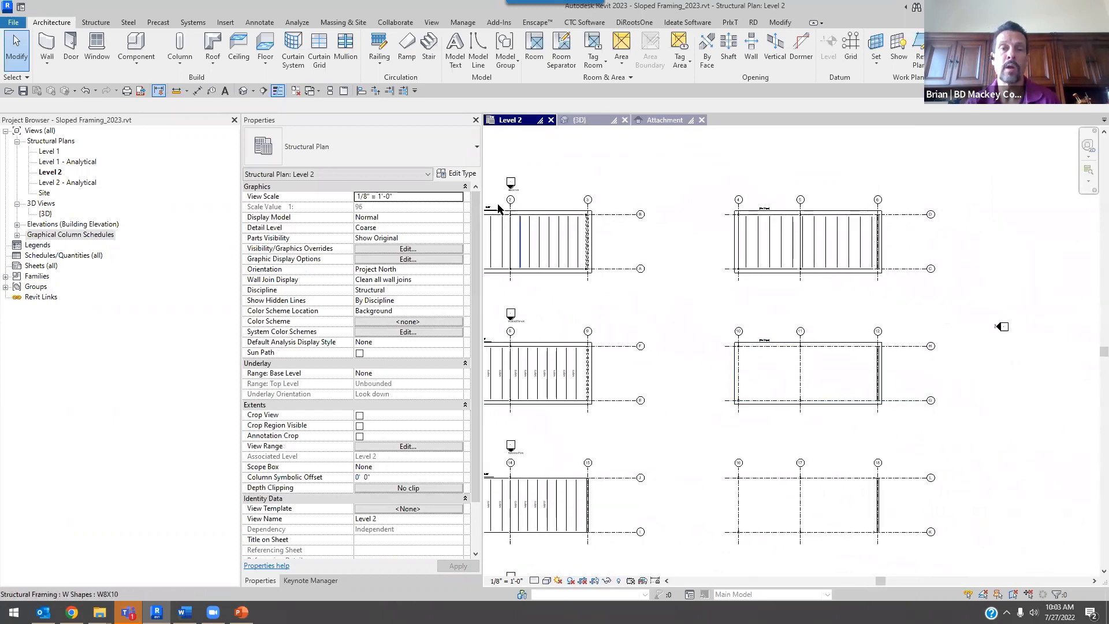
scroll(585, 215, "up", 5)
scroll(601, 220, "down", 4)
scroll(603, 416, "up", 3)
middle_click_drag(603, 417, 706, 190)
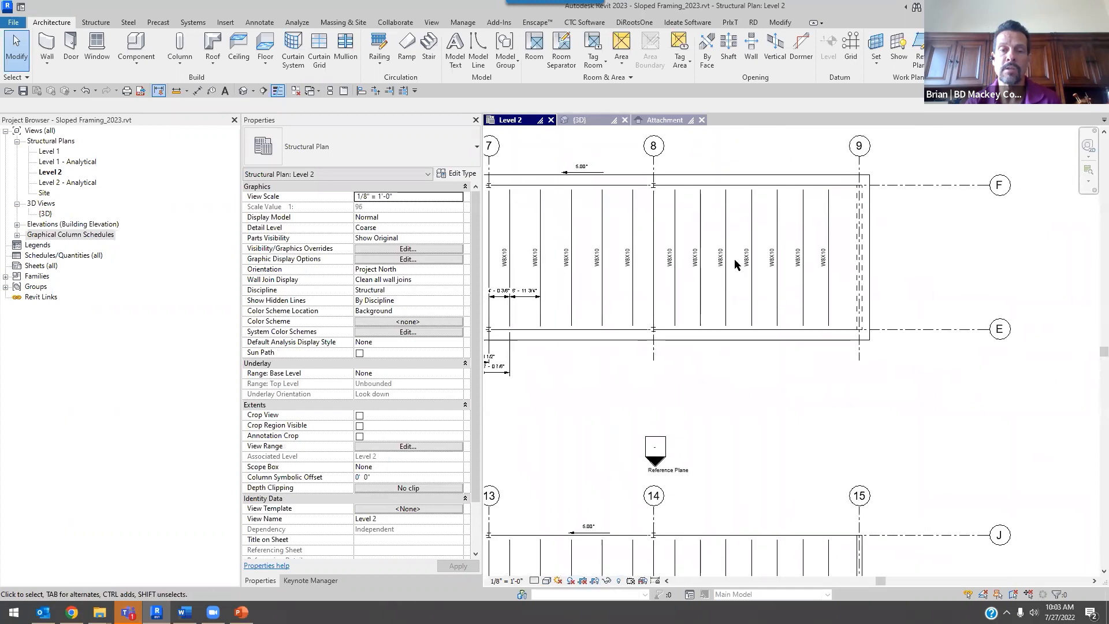
double_click(671, 474)
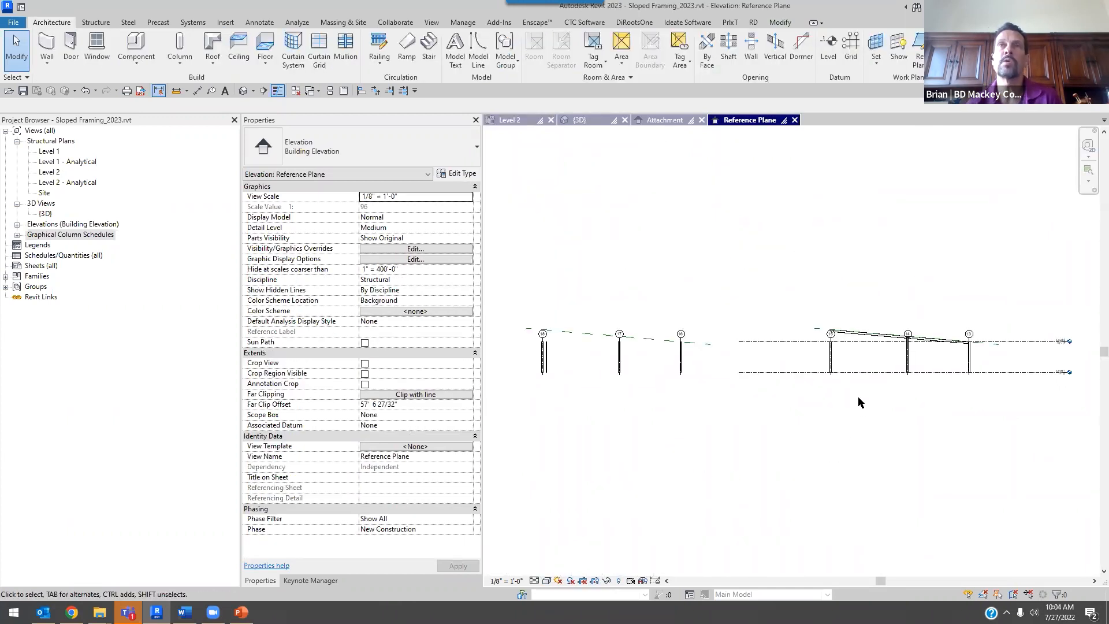
- Select the sloped reference plane above grids 13 to 15 to check its name, then clear the selection
scroll(858, 396, "up", 4)
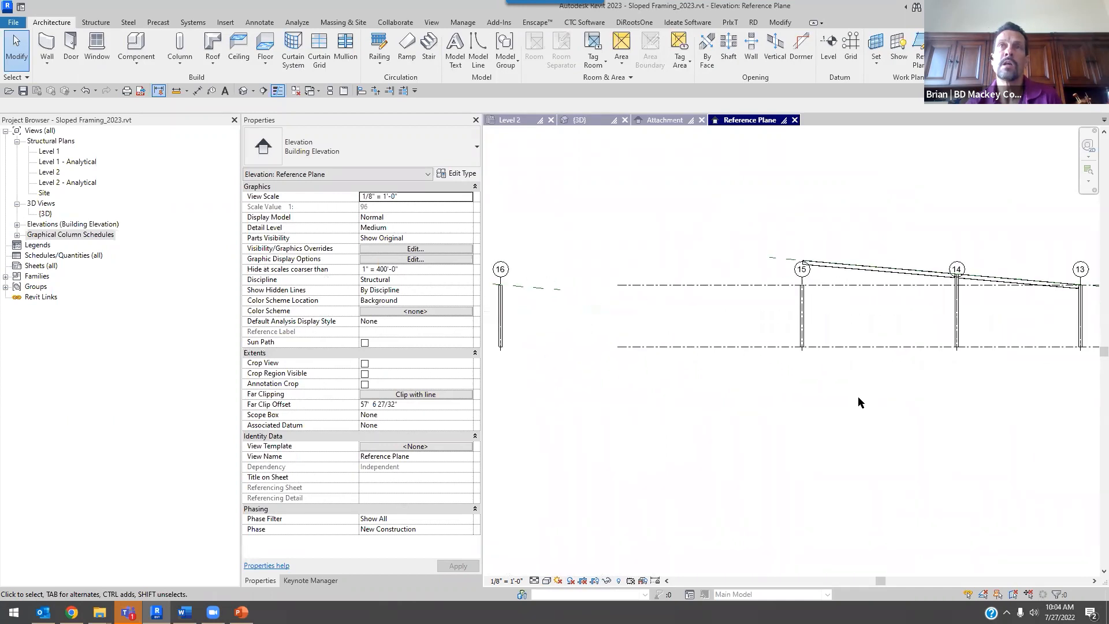
left_click(763, 238)
scroll(794, 251, "up", 3)
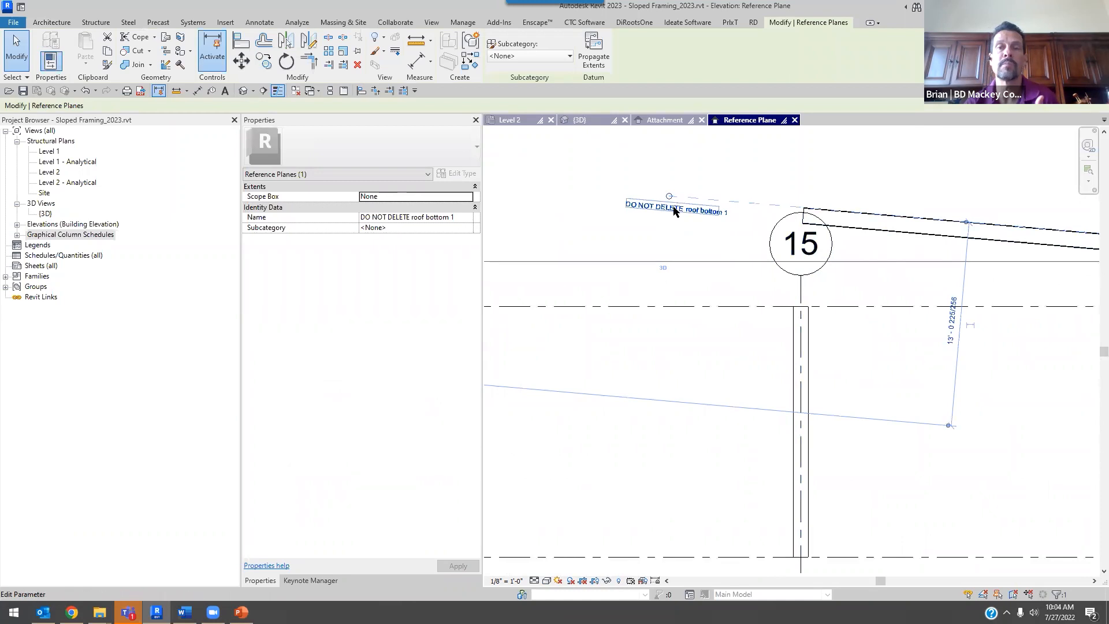
scroll(759, 239, "down", 1)
scroll(758, 234, "down", 4)
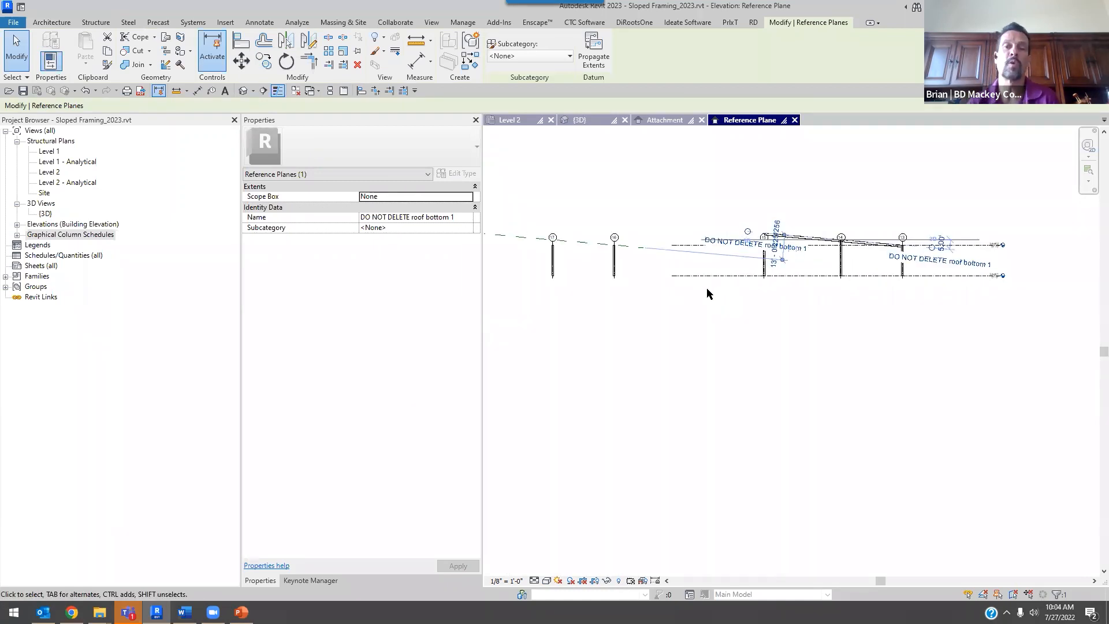
left_click(716, 293)
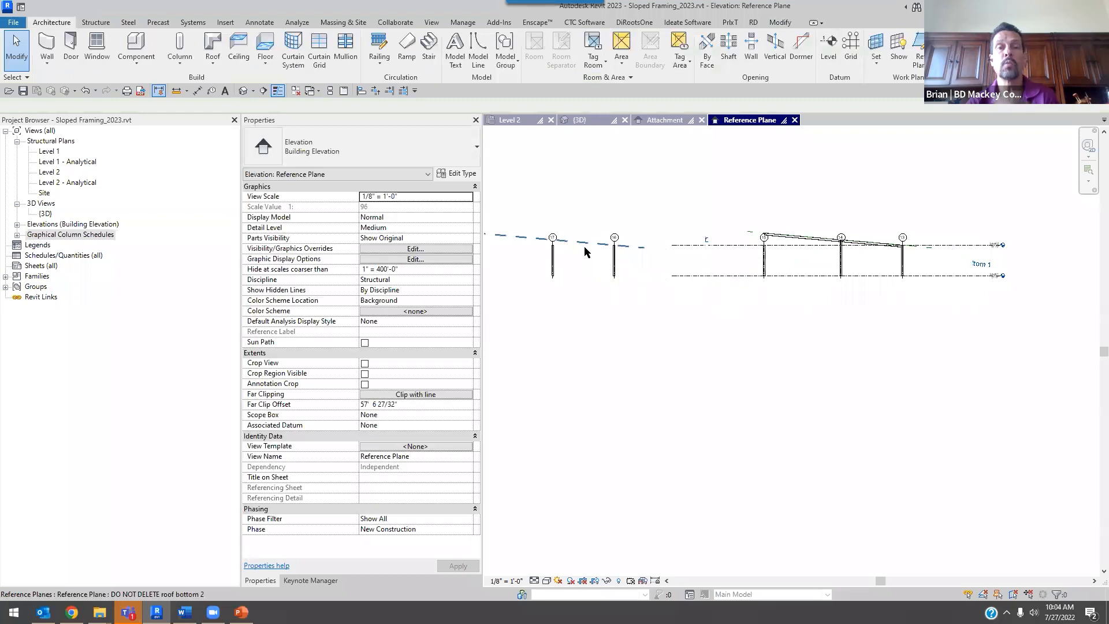
- Check the name of the sloped reference plane running across grids 16 to 18, then deselect it
scroll(781, 241, "up", 3)
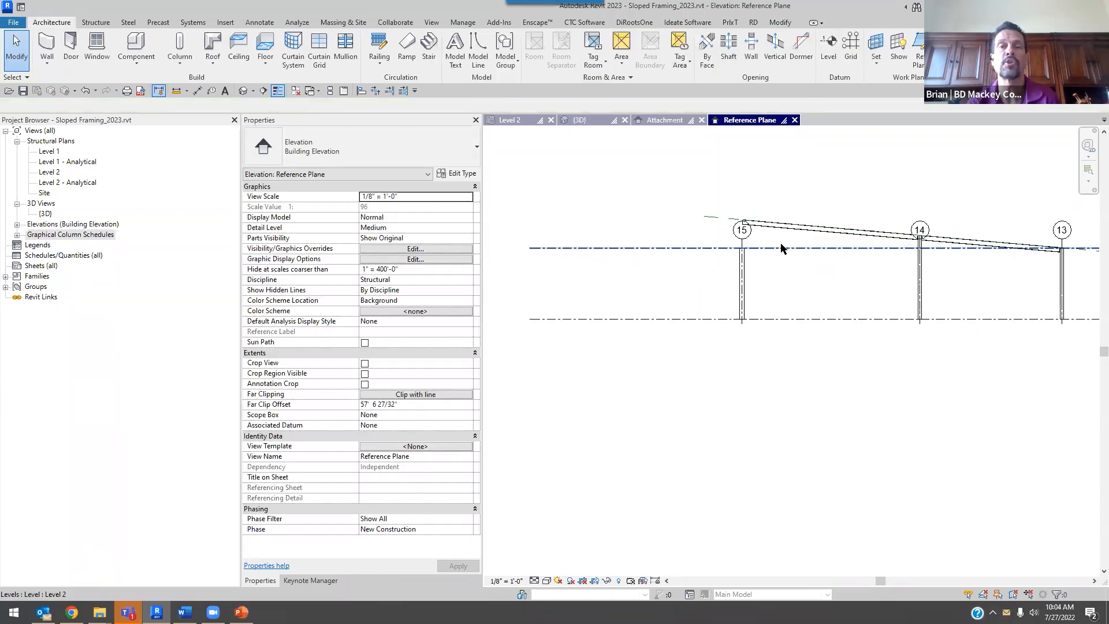
scroll(824, 244, "down", 3)
scroll(601, 240, "up", 3)
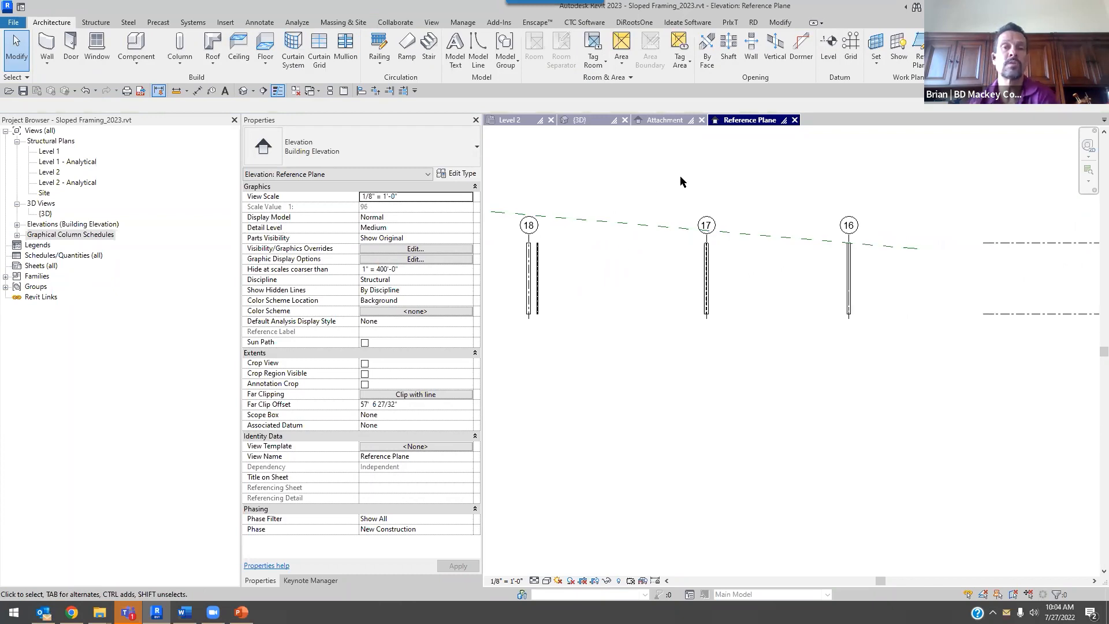
left_click(639, 225)
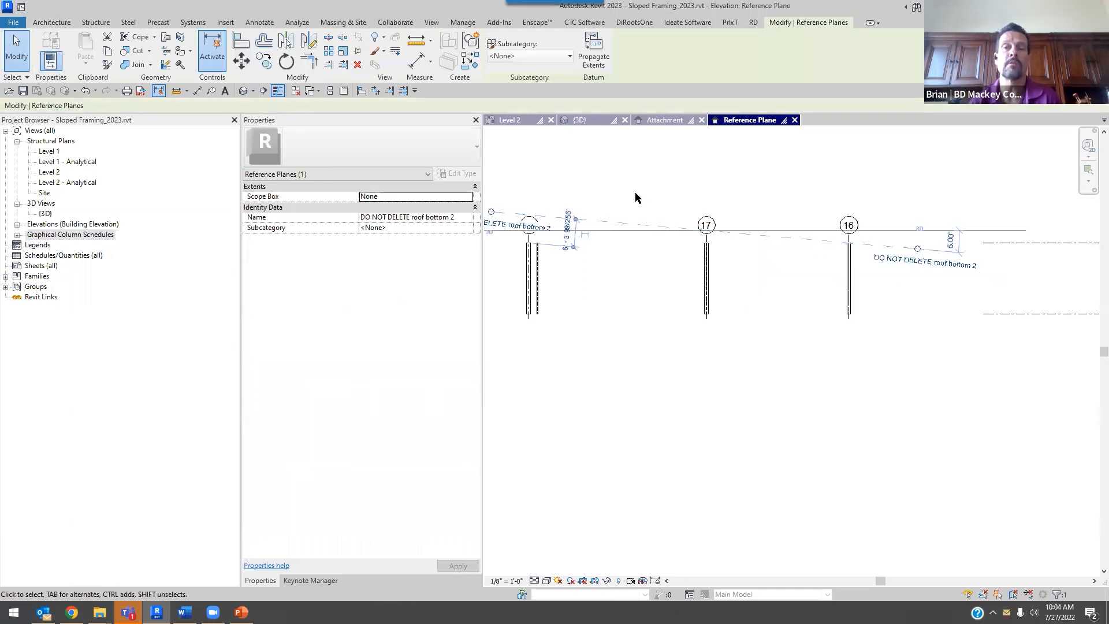
key("Escape")
middle_click_drag(701, 247, 809, 271)
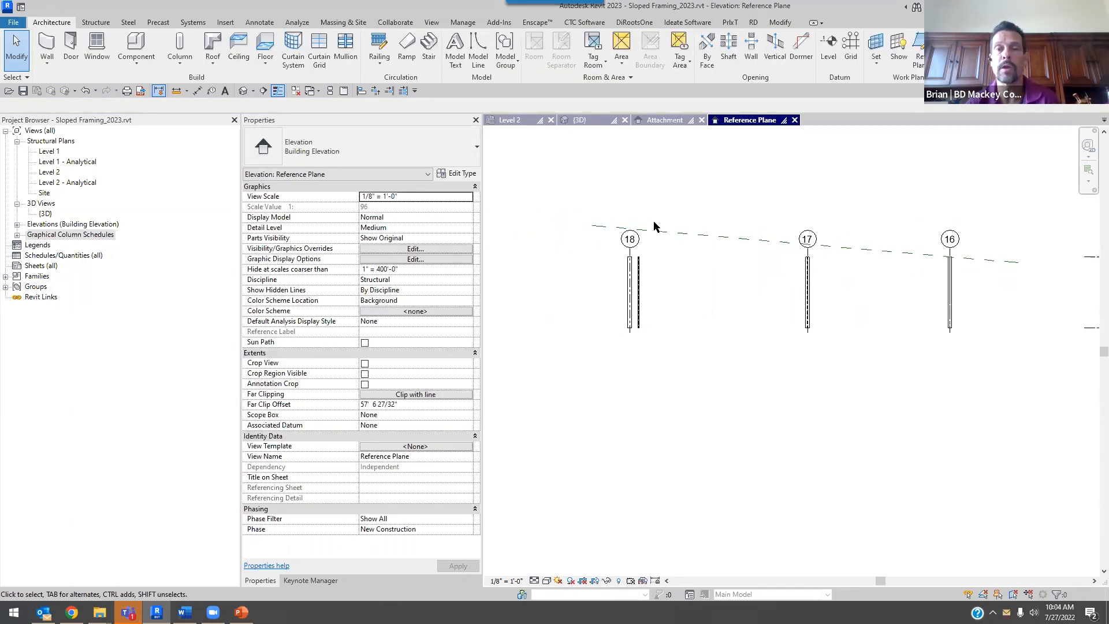
- Draw a new reference plane above the existing sloped one at grids 16 to 18, parallel to it
left_click(104, 24)
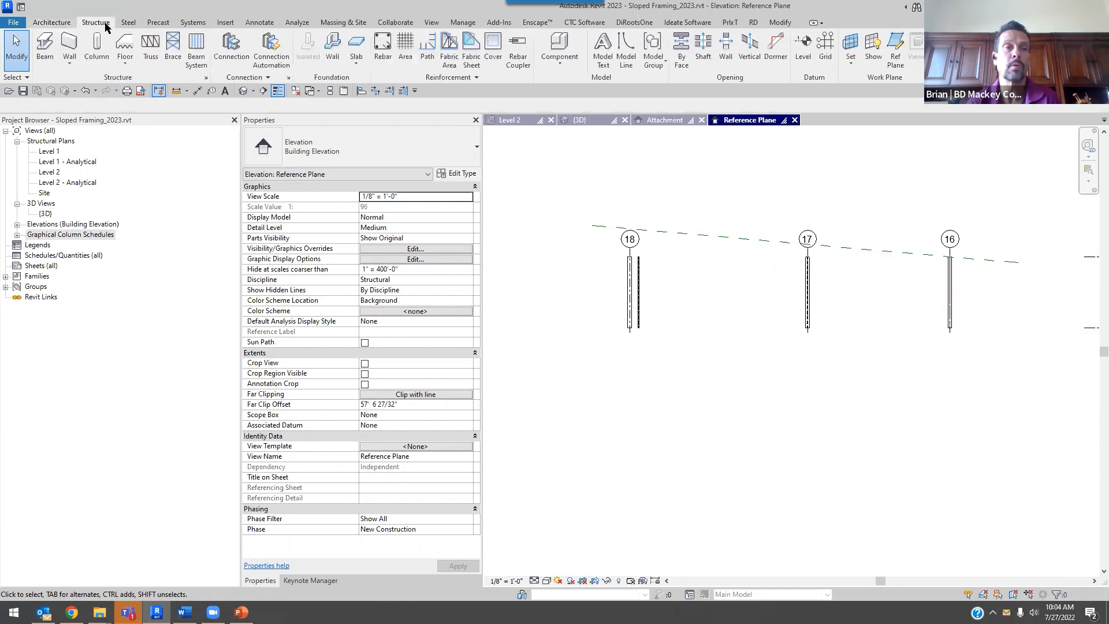
left_click(896, 62)
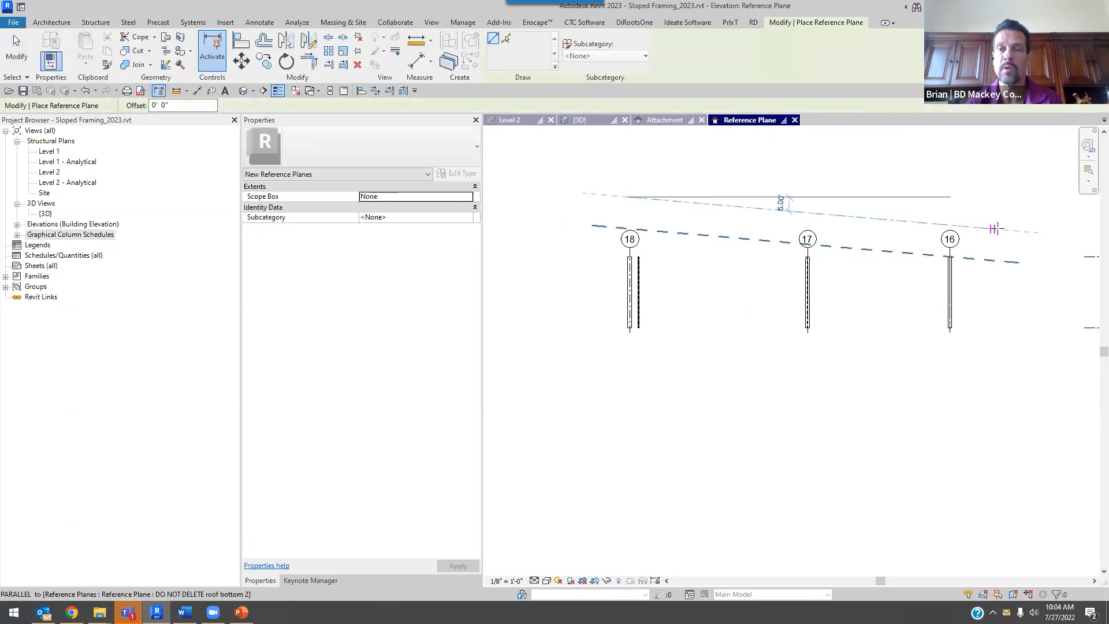
left_click(1003, 228)
key("Escape")
key("Escape")
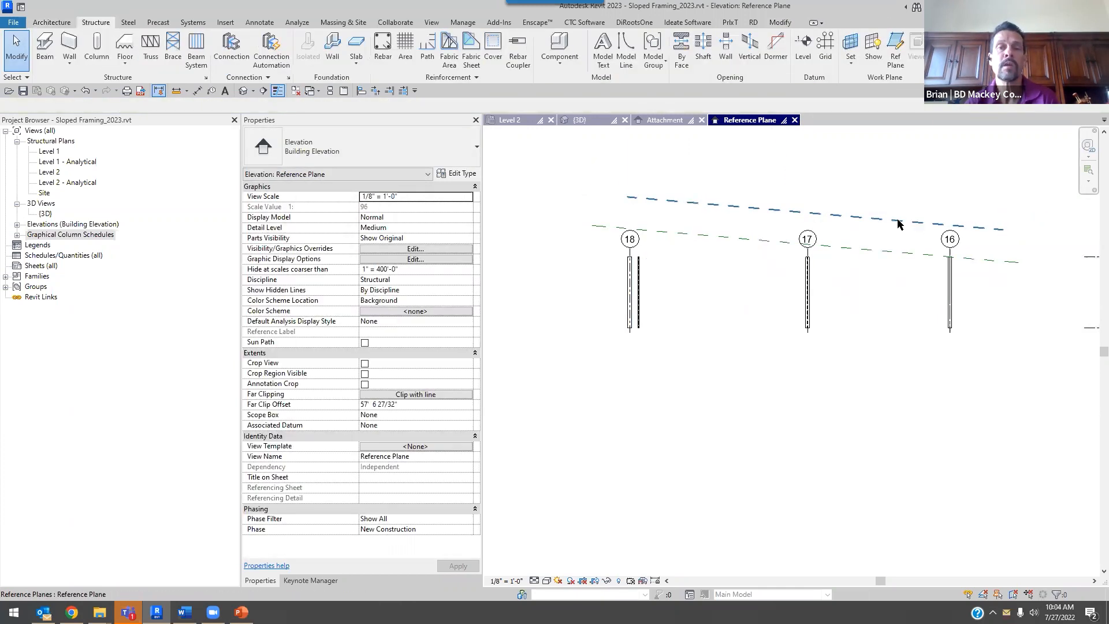
- Select the new upper reference plane, open its Name property for editing, and leave it without a name
left_click(878, 218)
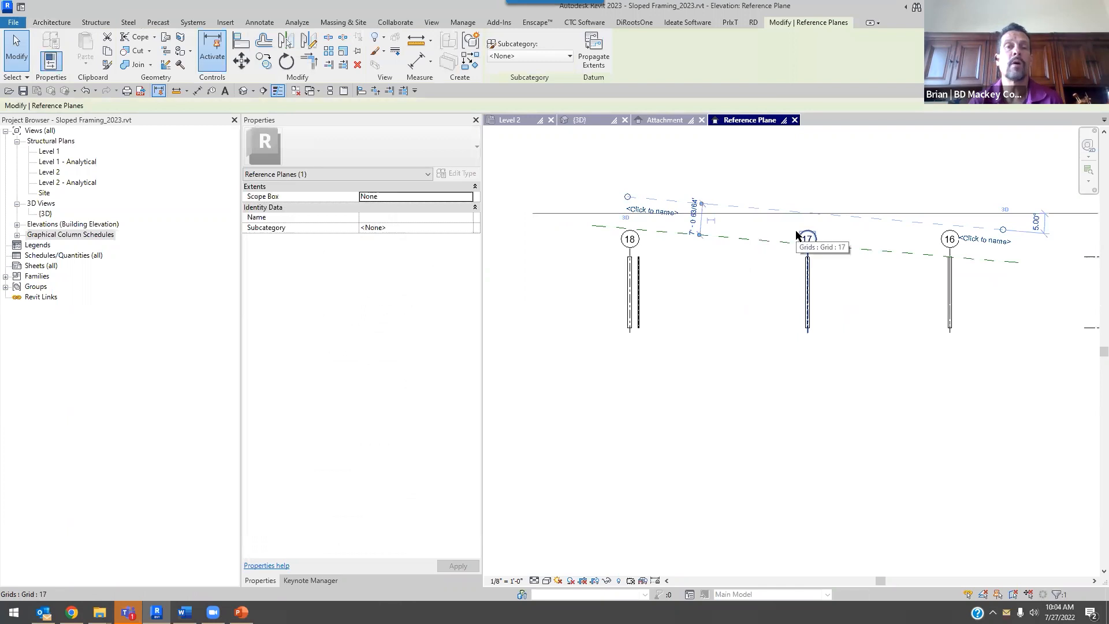
scroll(665, 205, "up", 4)
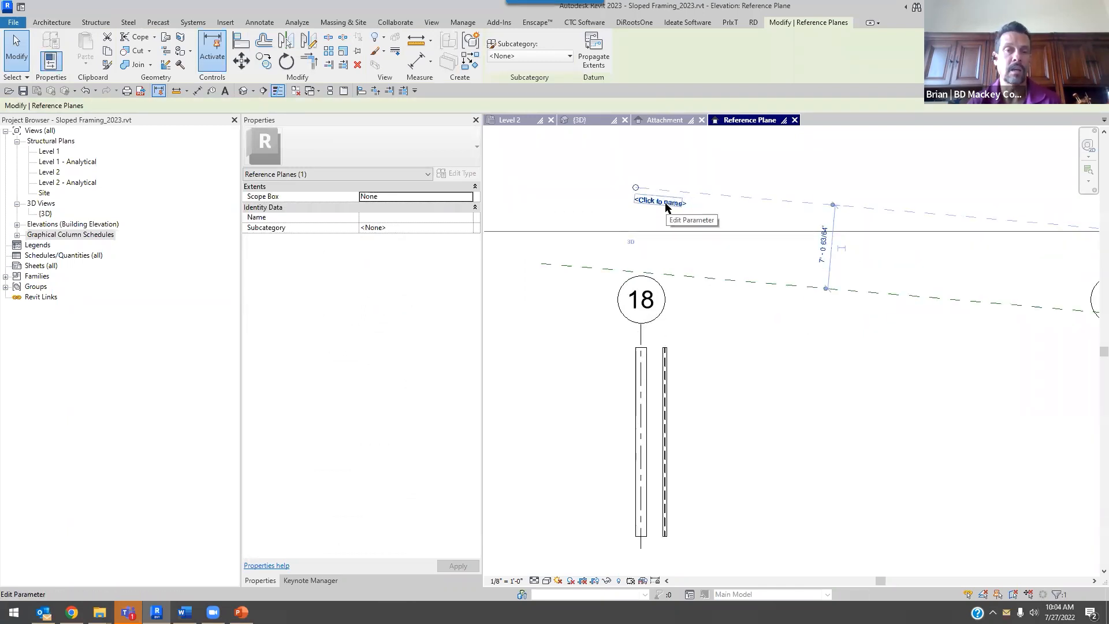
key("ctrl")
key("ctrl")
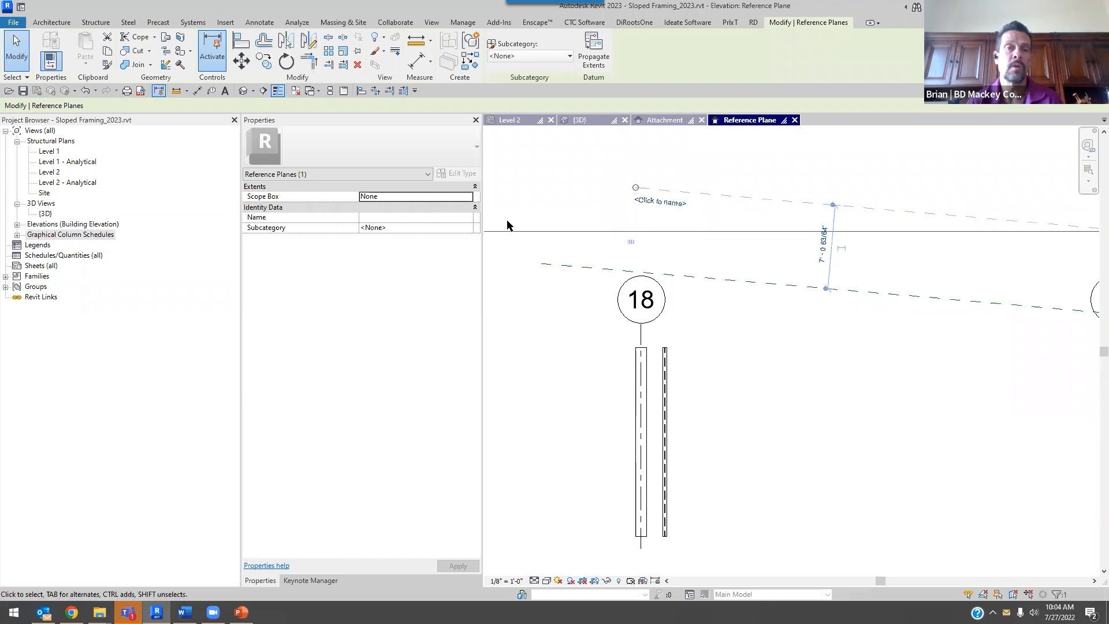
left_click(387, 218)
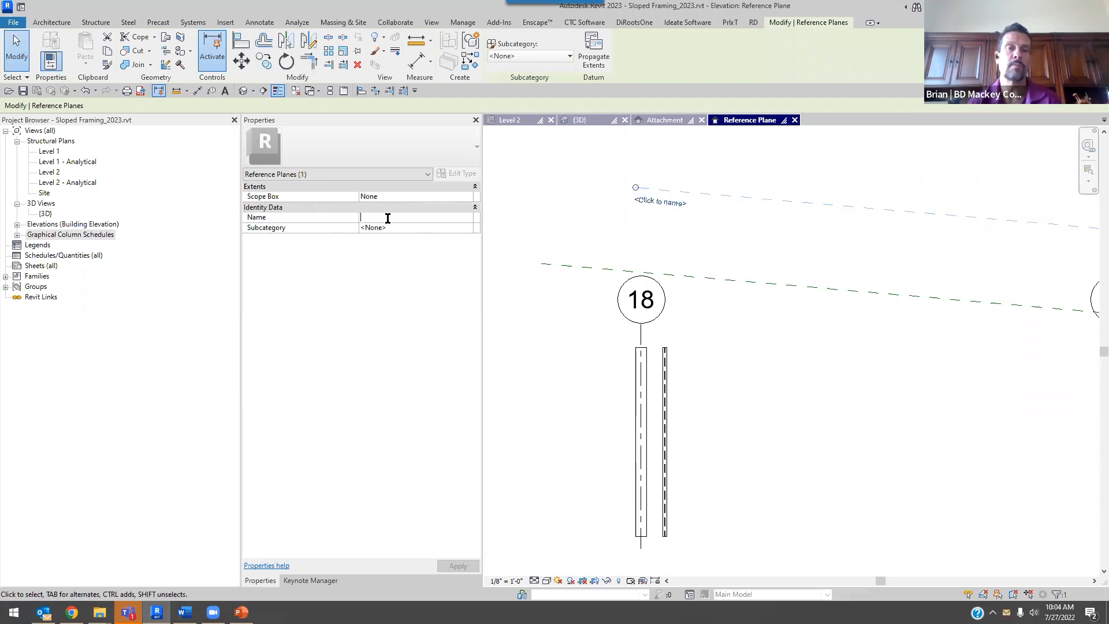
left_click(574, 207)
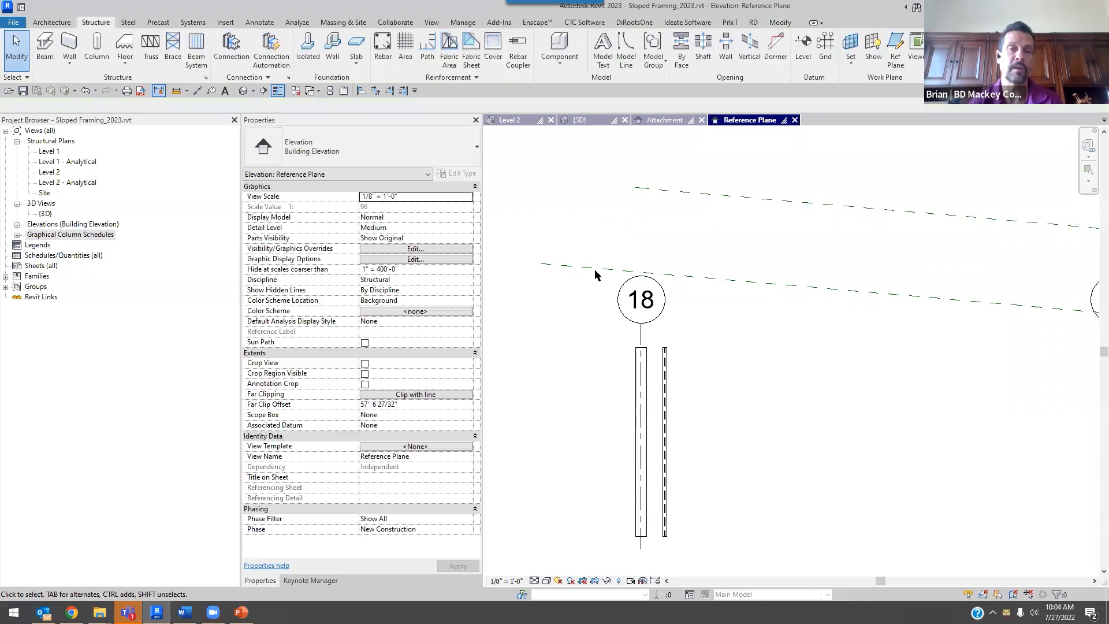
- Select the lower sloped reference plane at grid 18 and inspect its Name property and on-screen label
key("ctrl+Left")
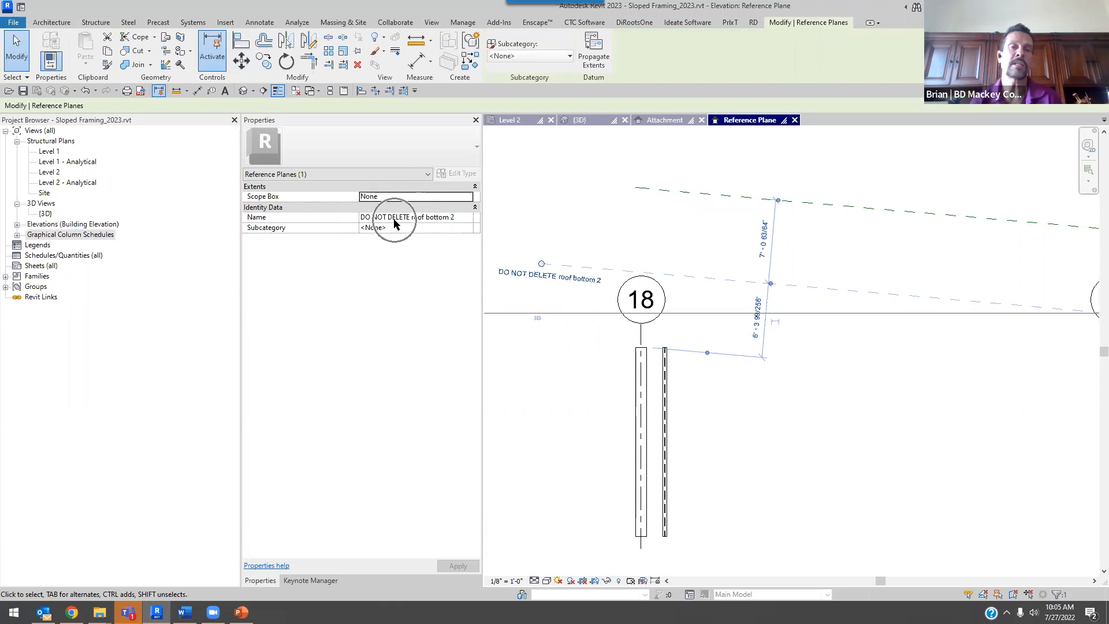
left_click(632, 224)
left_click(508, 268)
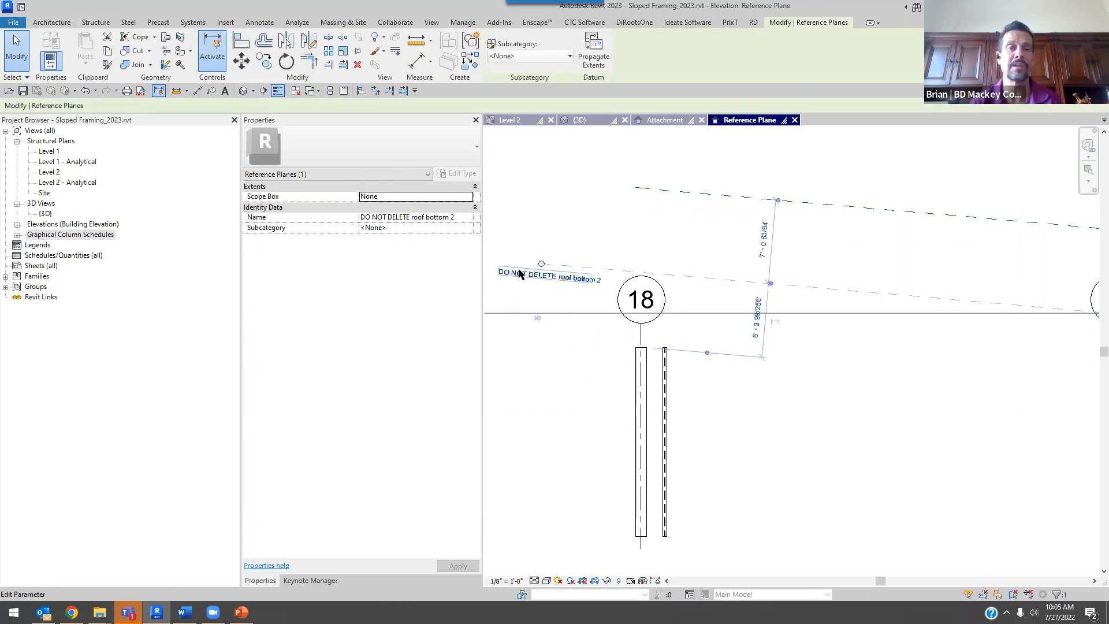
left_click(516, 285)
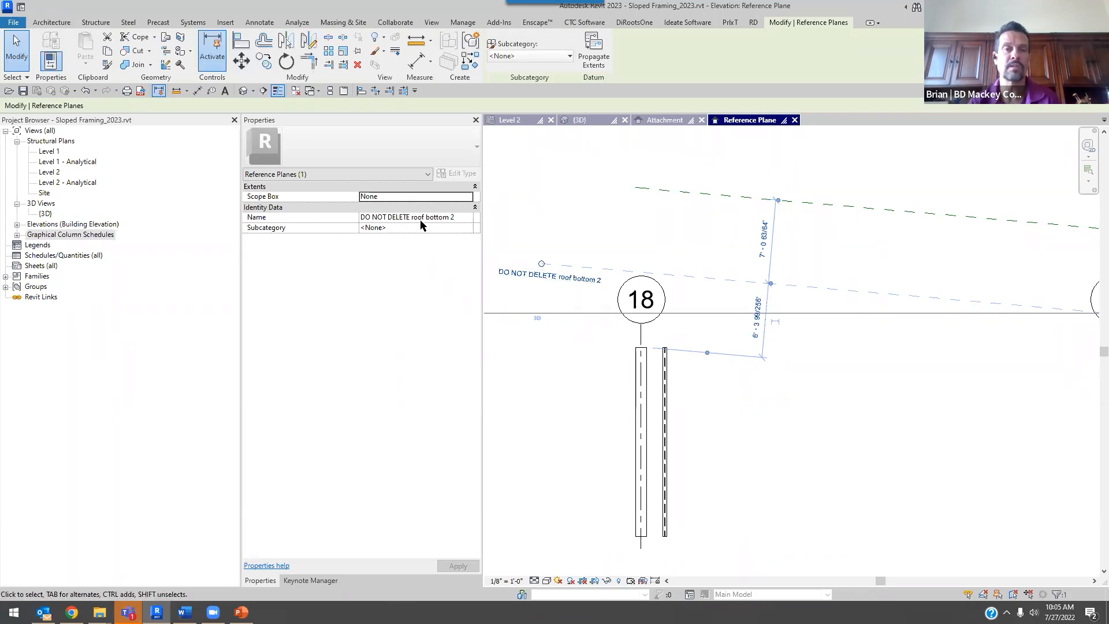
- Delete the unnamed upper reference plane above grid 18
left_click(653, 222)
left_click(679, 192)
key("Delete")
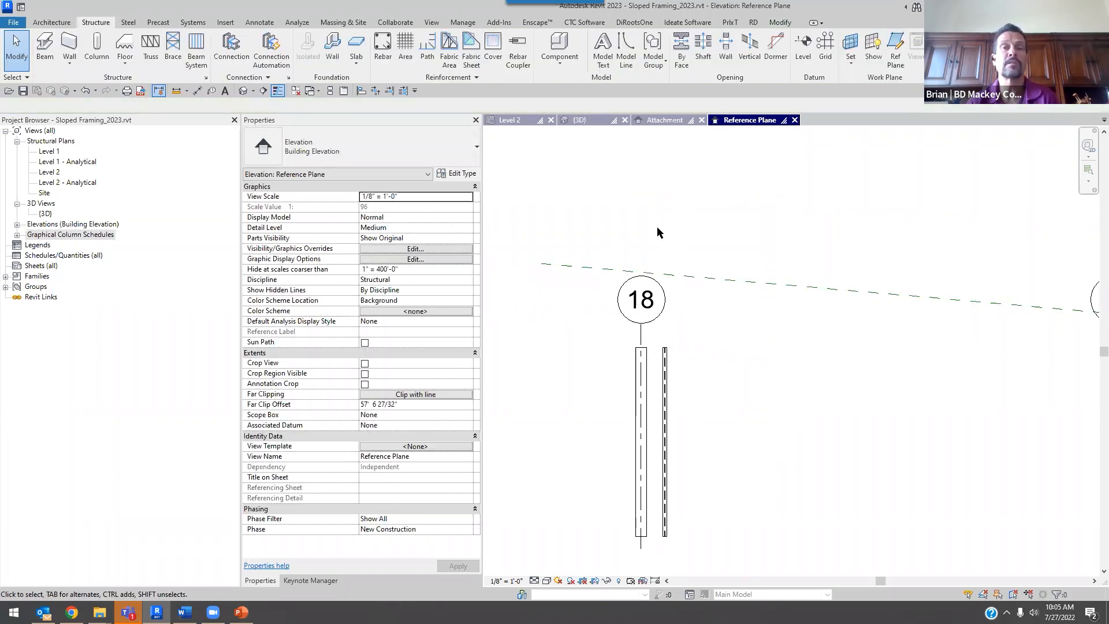
- Return to the Level 2 plan at the bay between grids 16 to 18, start the Beam command and check its placement plane setting
left_click(522, 124)
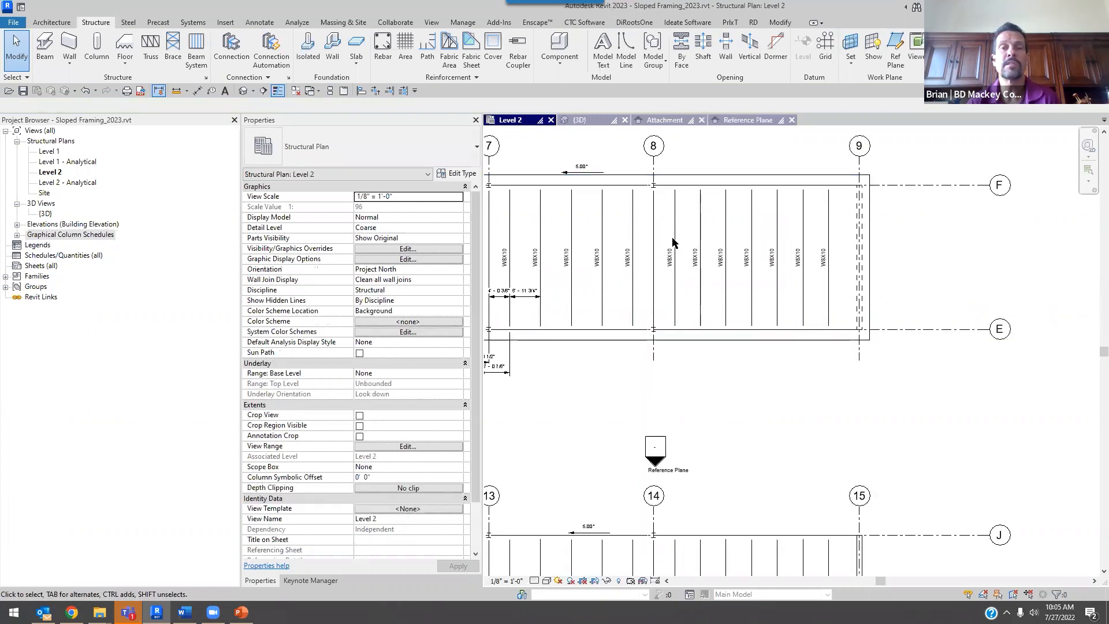
scroll(751, 387, "up", 2)
middle_click_drag(883, 418, 431, 316)
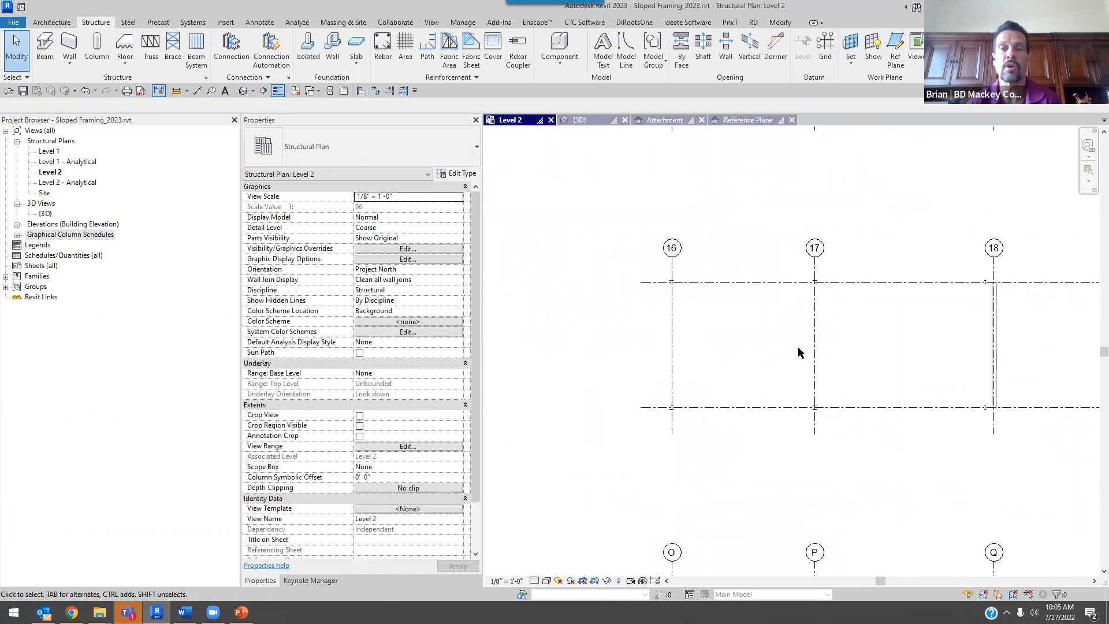
middle_click_drag(778, 335, 698, 318)
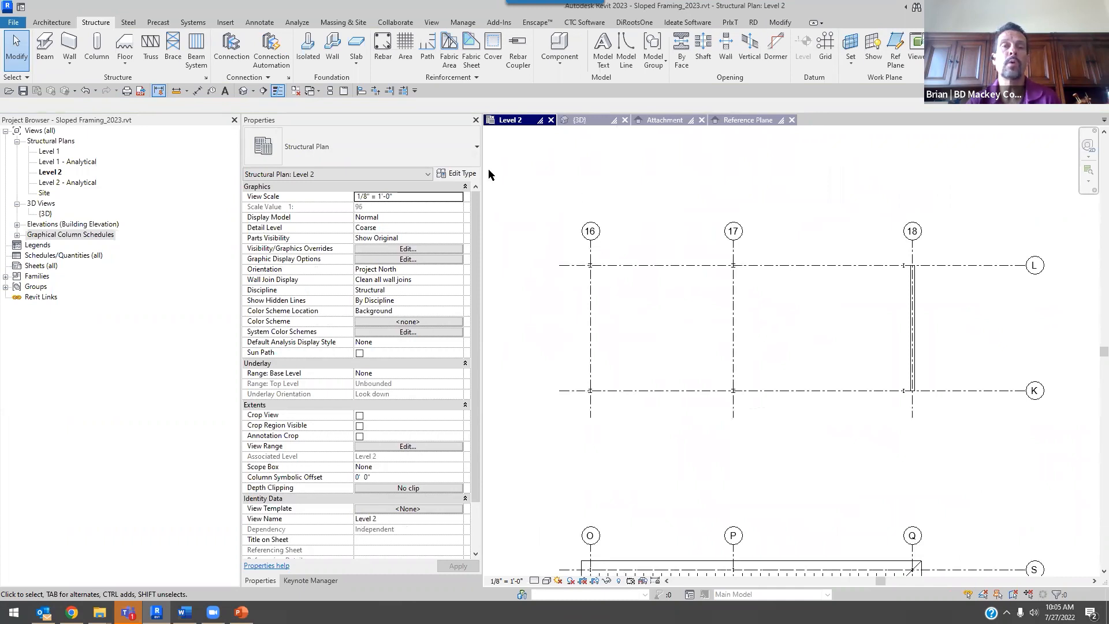
left_click(45, 46)
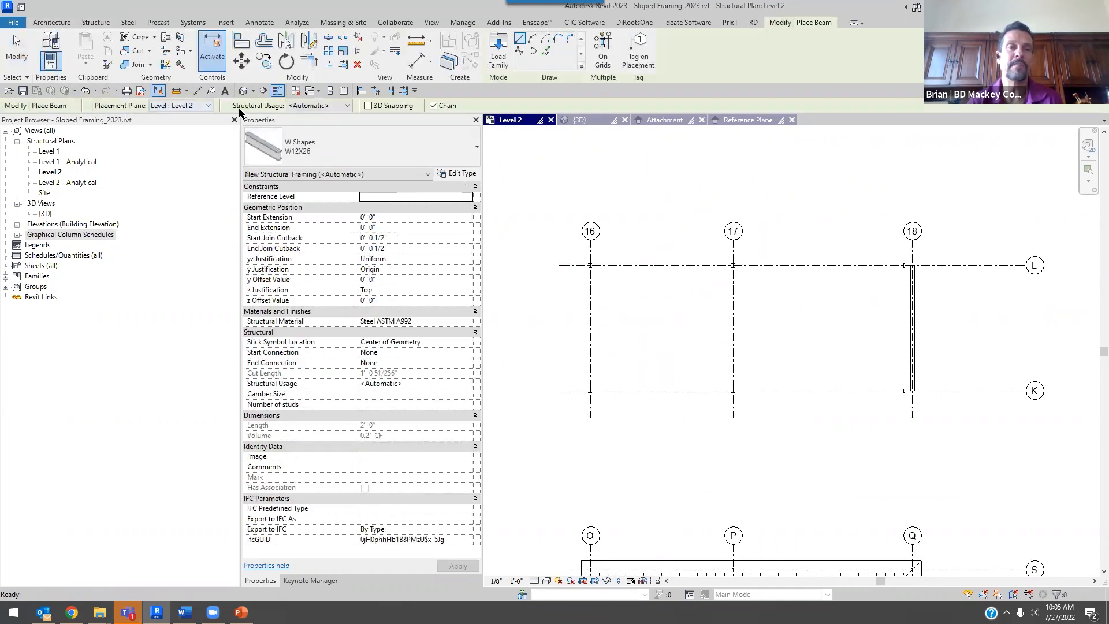
left_click(209, 105)
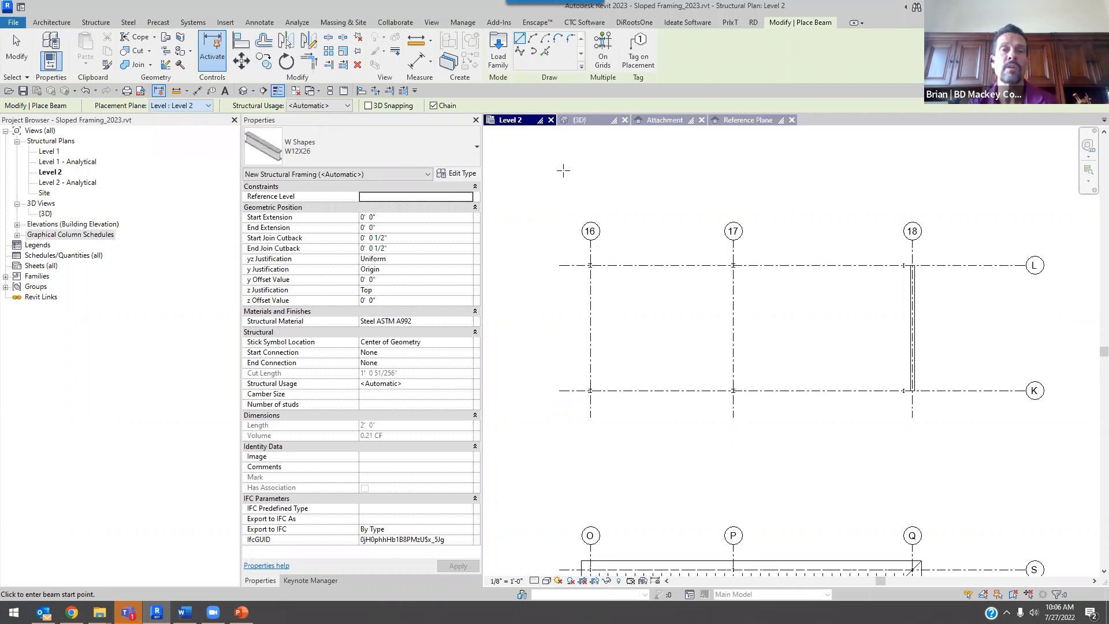
- Check the placement plane options offered for beams in the 3D view, then return to the Level 2 plan
left_click(583, 119)
scroll(666, 235, "down", 3)
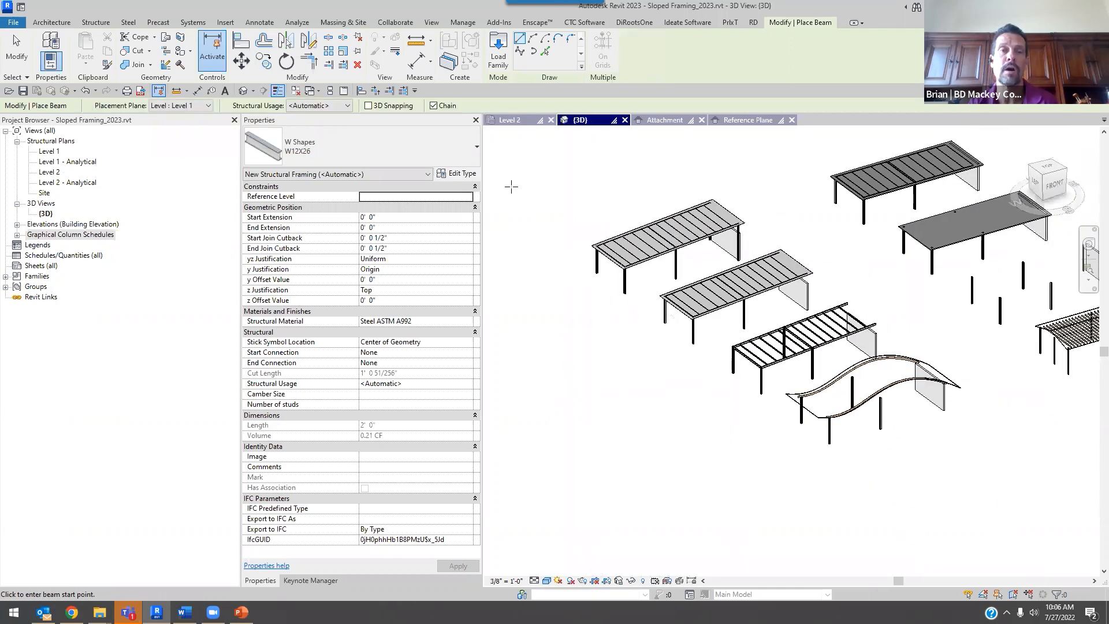
left_click(96, 23)
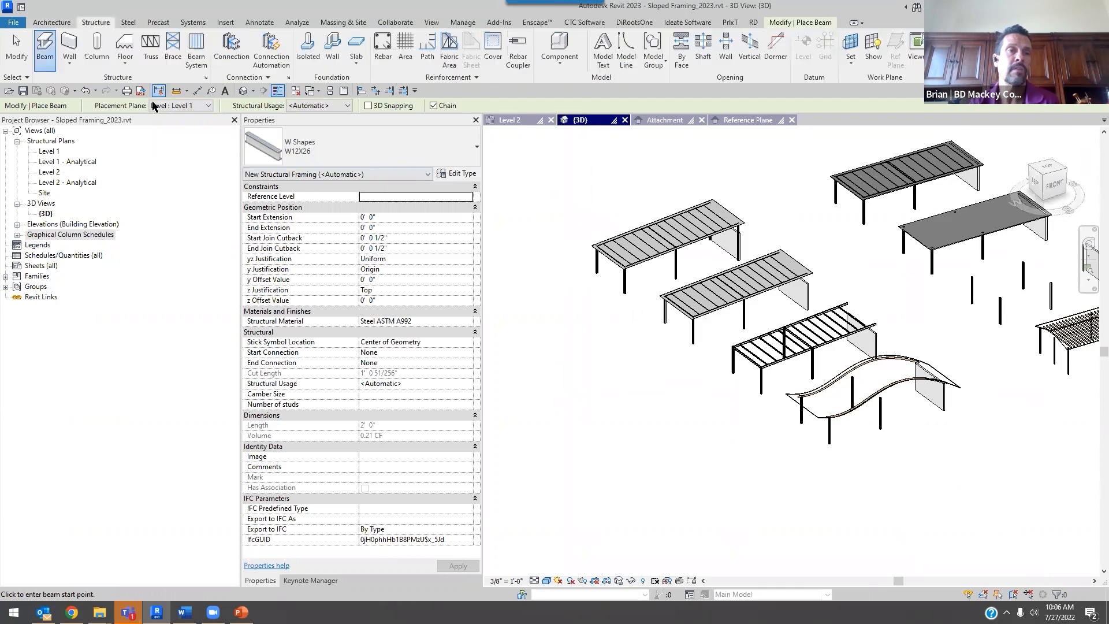
left_click(208, 106)
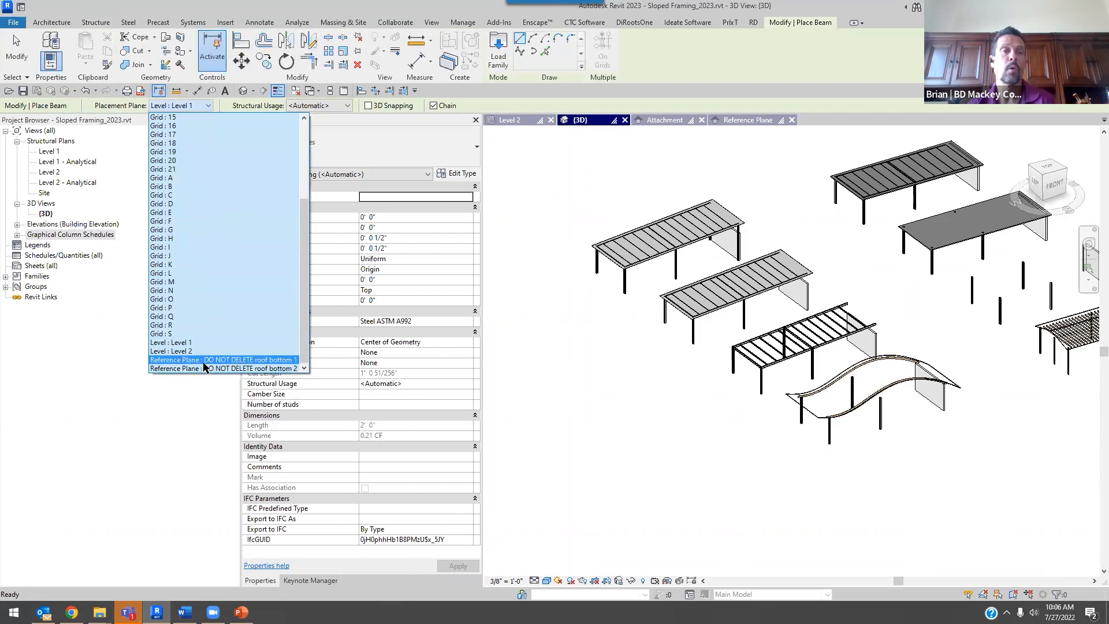
scroll(194, 160, "up", 5)
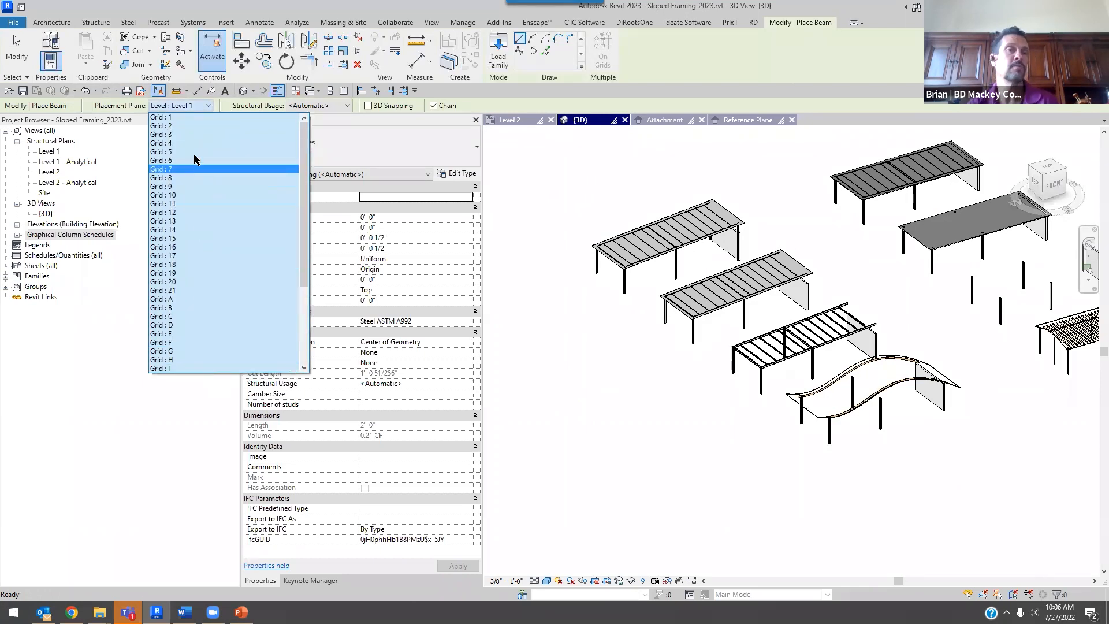
scroll(199, 248, "down", 5)
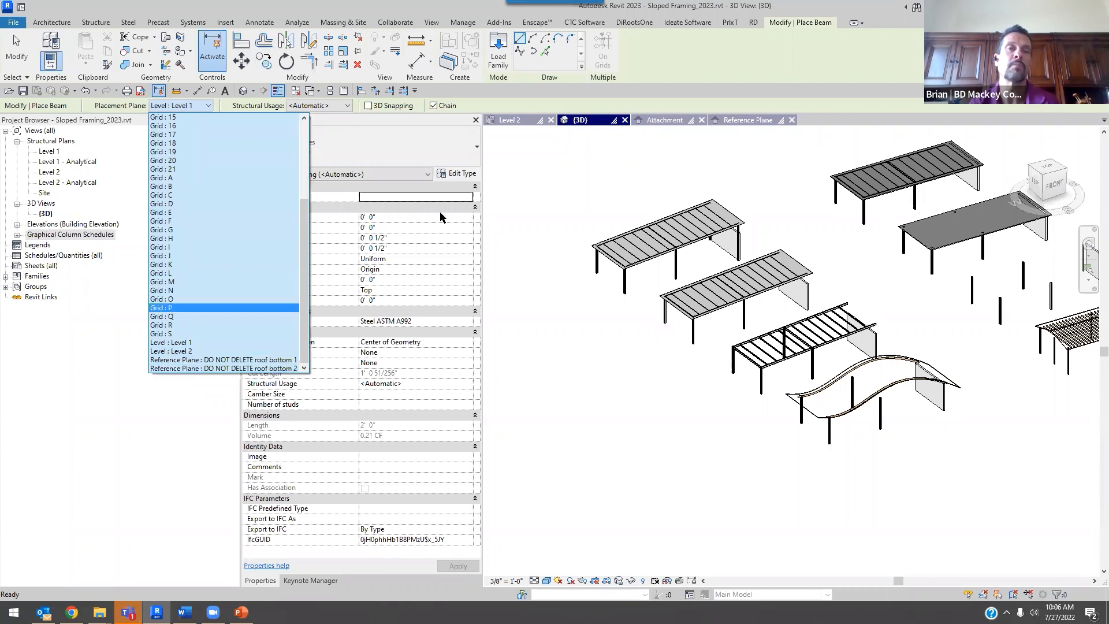
left_click(521, 123)
left_click(522, 123)
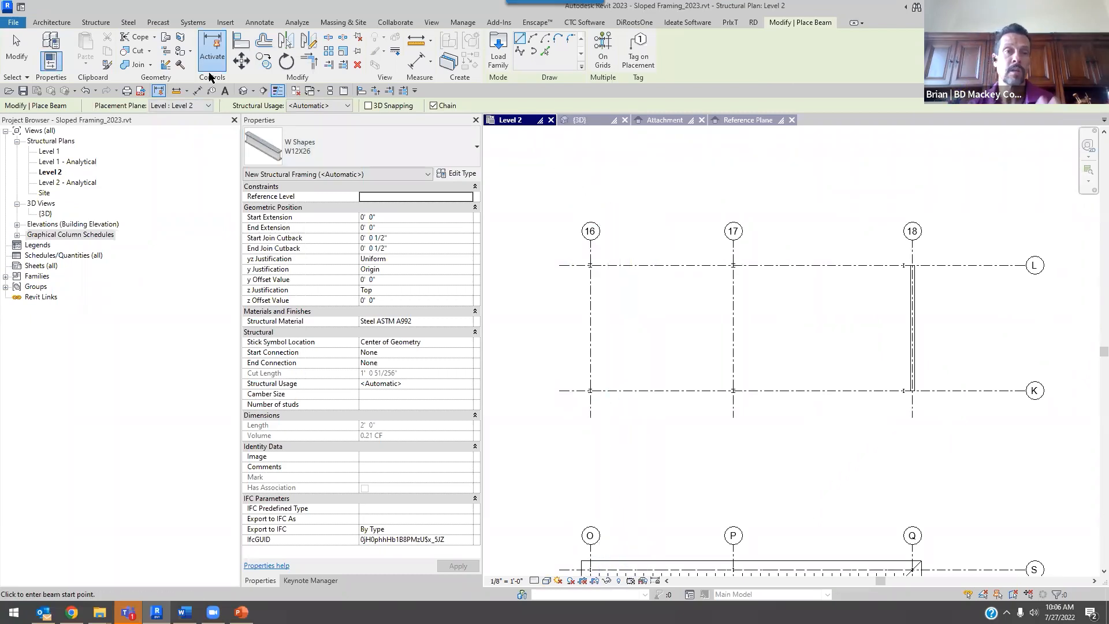
- Set the placement plane to Reference Plane : DO NOT DELETE roof bottom 2 and draw a W12X26 beam along grid 16 from K to L
left_click(95, 22)
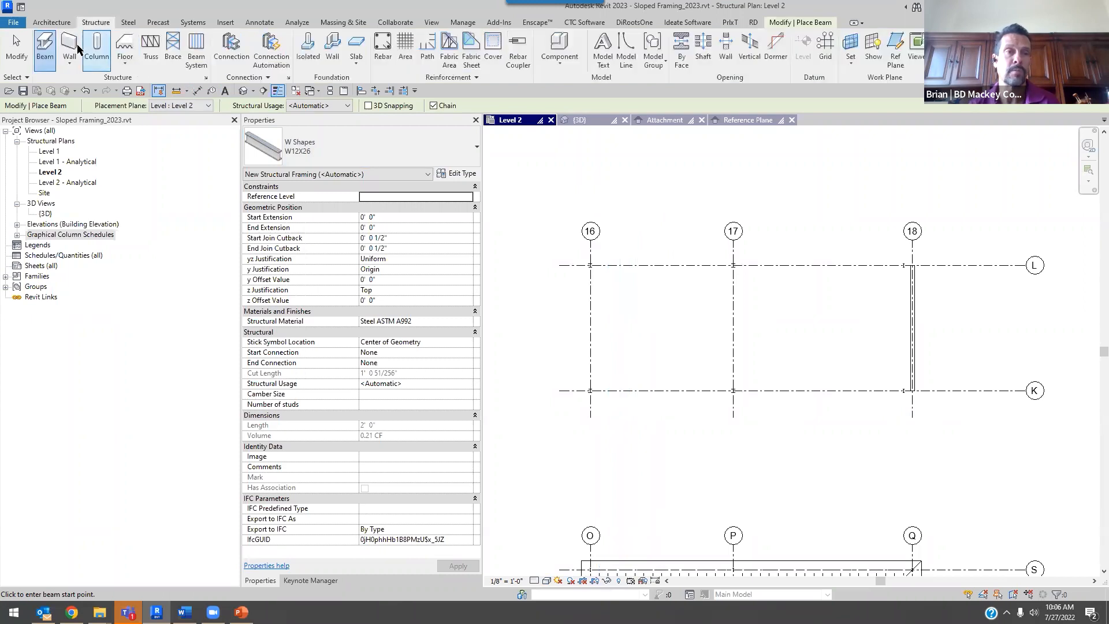
left_click(206, 107)
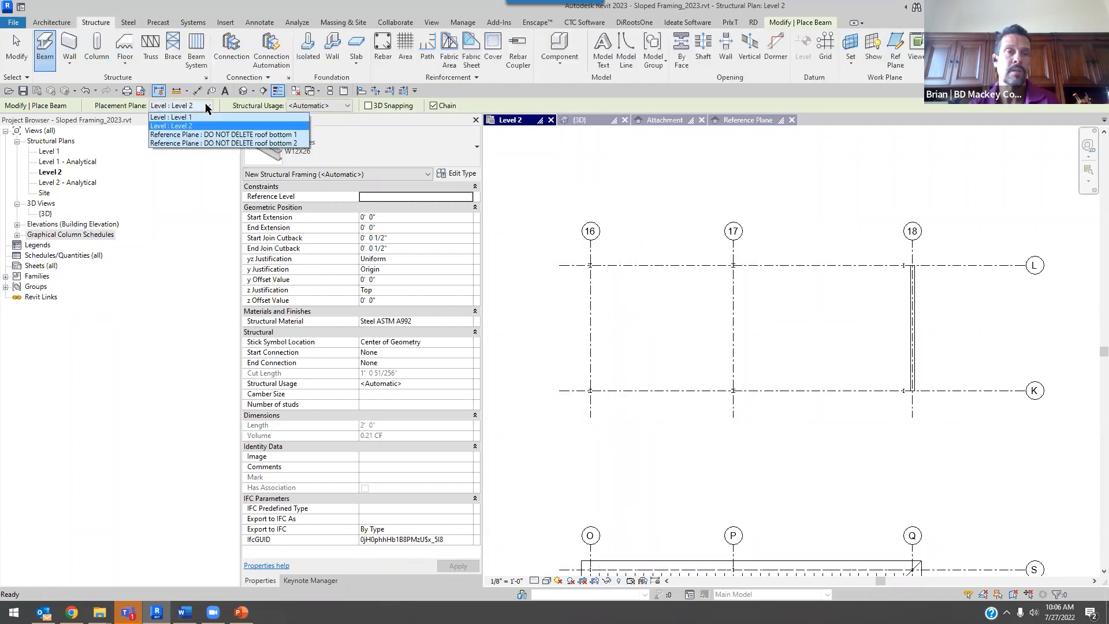
left_click(213, 143)
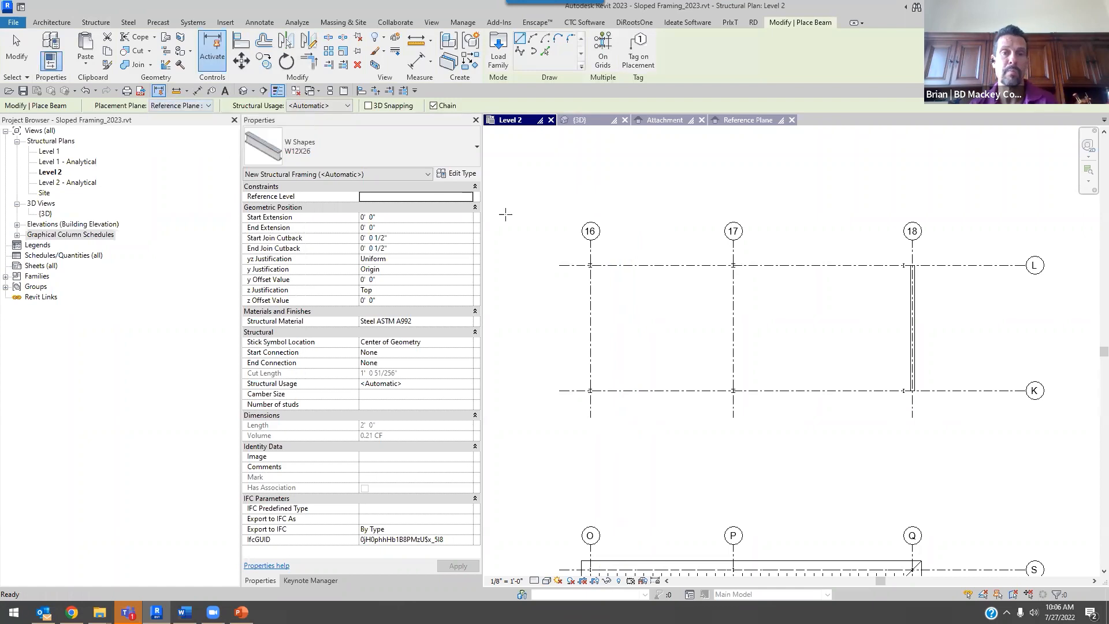
scroll(579, 338, "up", 3)
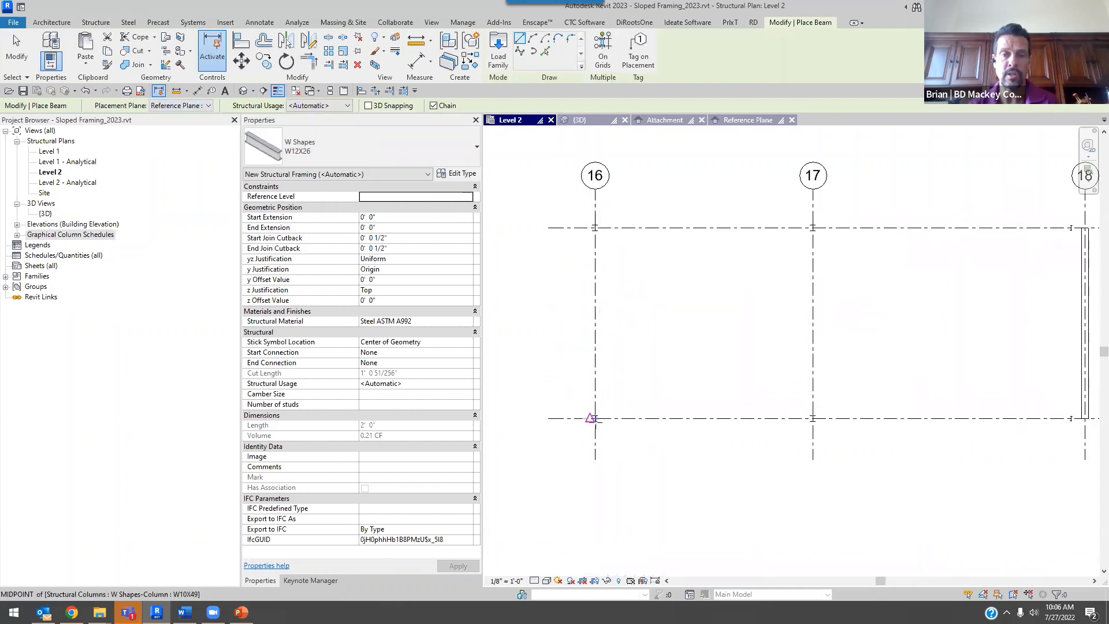
scroll(590, 418, "up", 3)
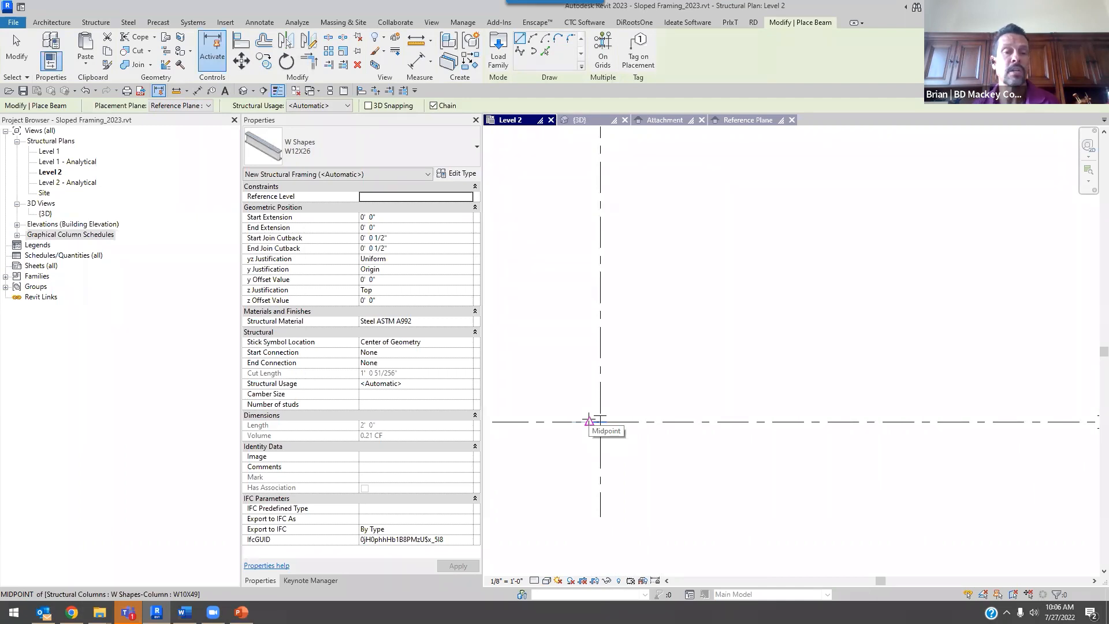
scroll(589, 421, "up", 2)
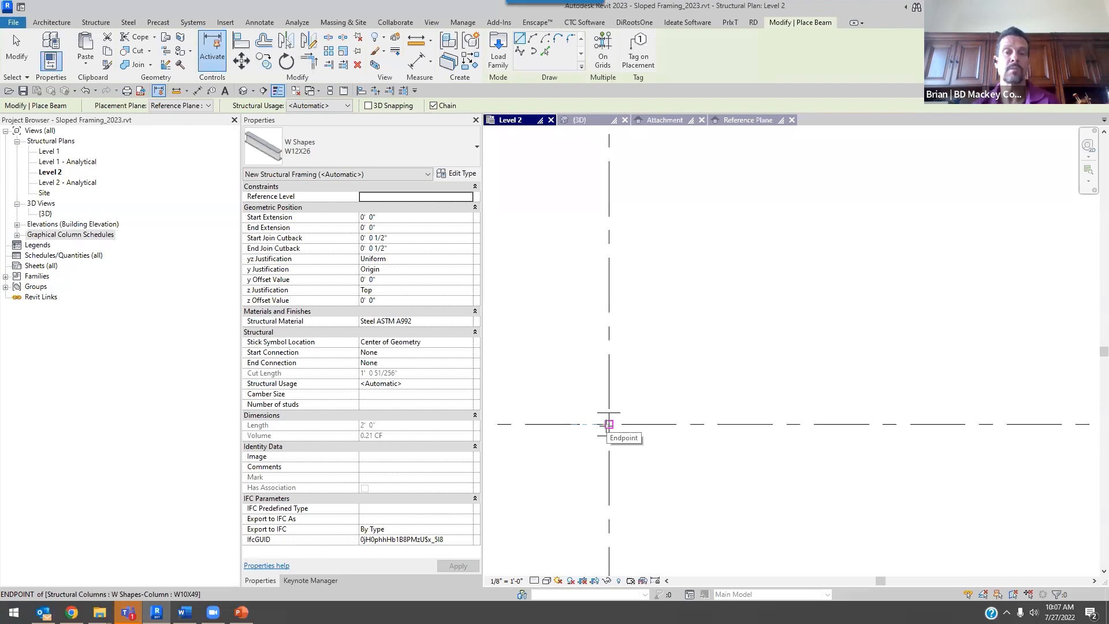
left_click(609, 425)
scroll(639, 433, "down", 2)
scroll(649, 279, "down", 1)
middle_click_drag(626, 354, 628, 545)
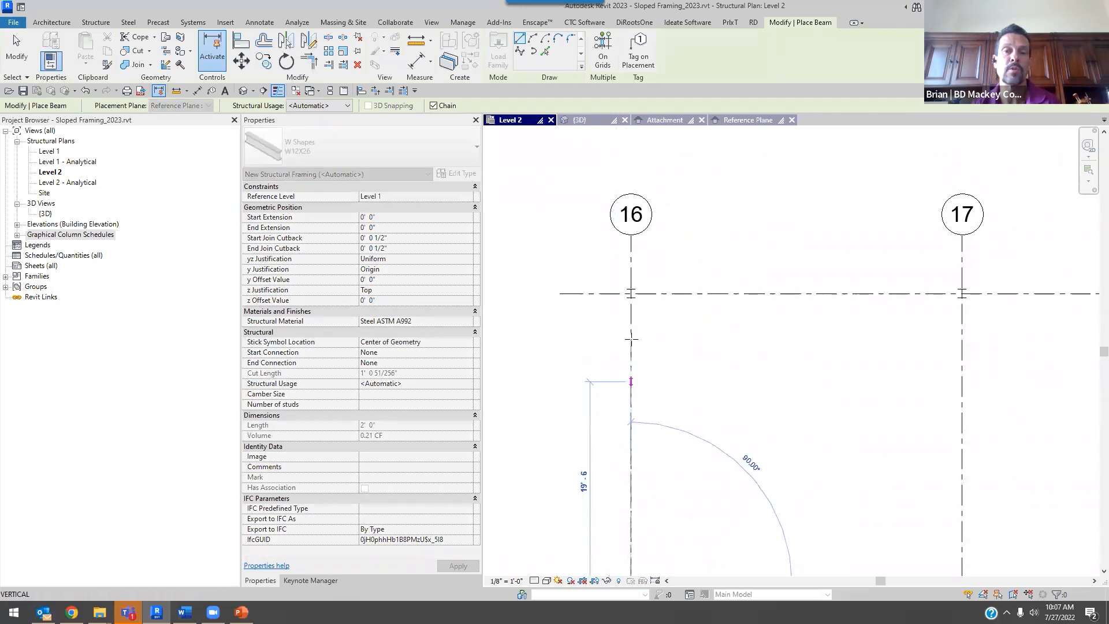
left_click(631, 293)
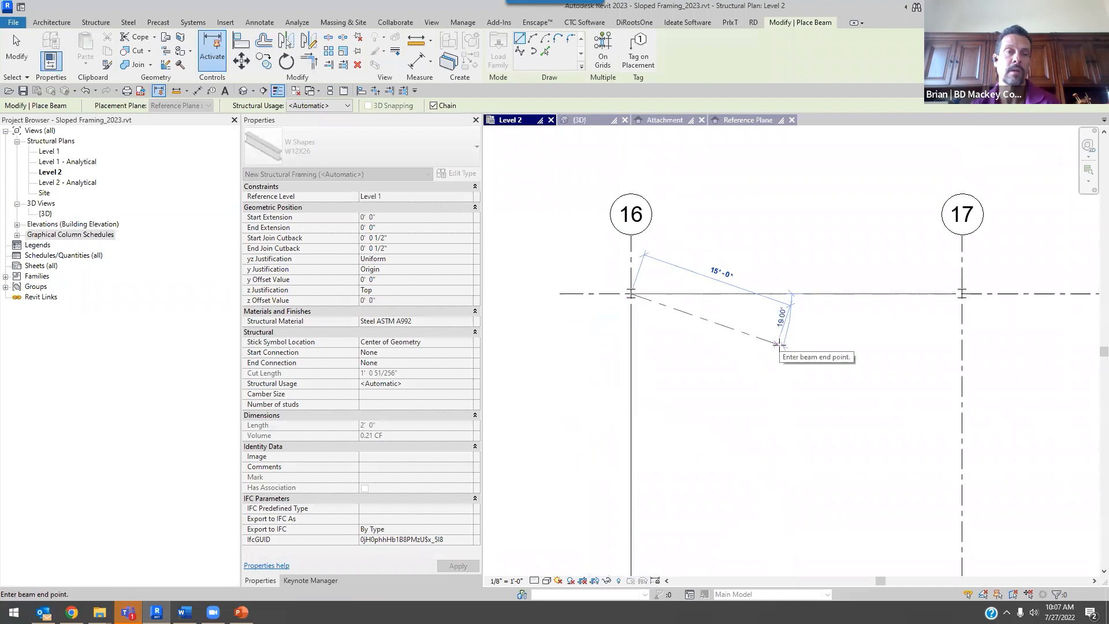
- Continue the beam chain along grid L from the column at grid 16 to the column at grid 17
scroll(710, 313, "down", 1)
scroll(709, 312, "down", 1)
scroll(872, 300, "up", 3)
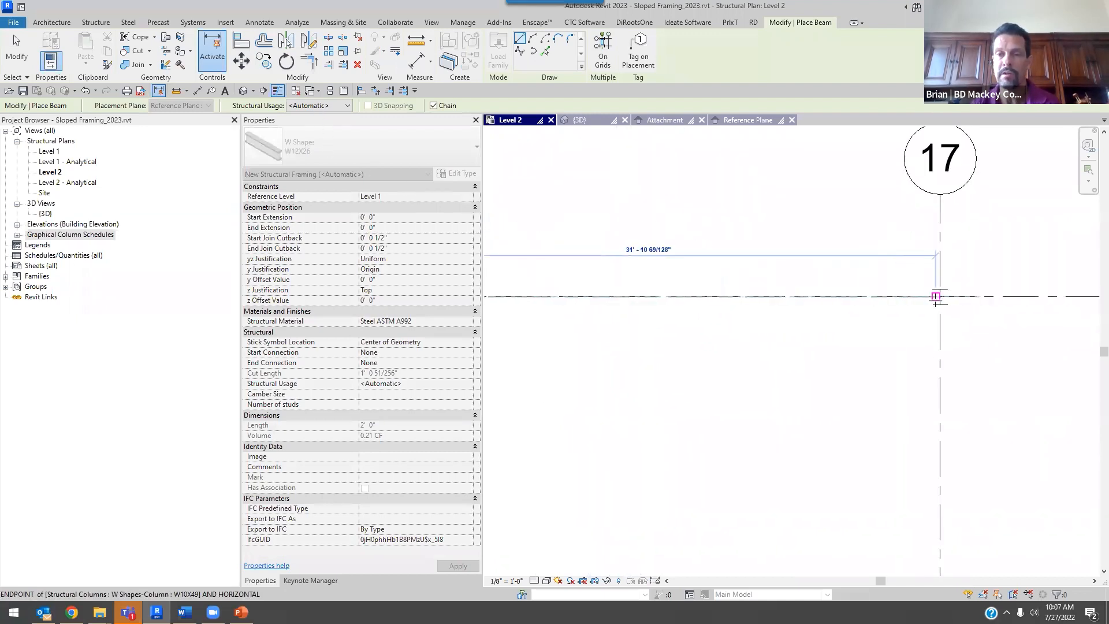
scroll(942, 296, "up", 3)
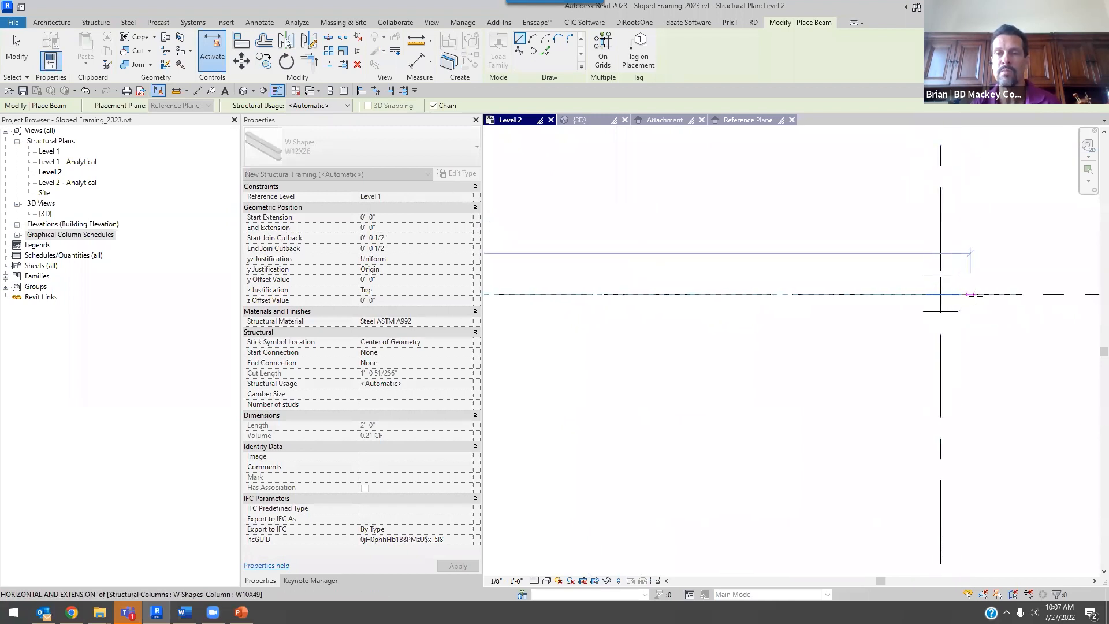
left_click(929, 294)
- Try to extend the beam chain along grid L from grid 17 to the small column beside grid 18
scroll(924, 294, "down", 3)
scroll(1003, 317, "up", 2)
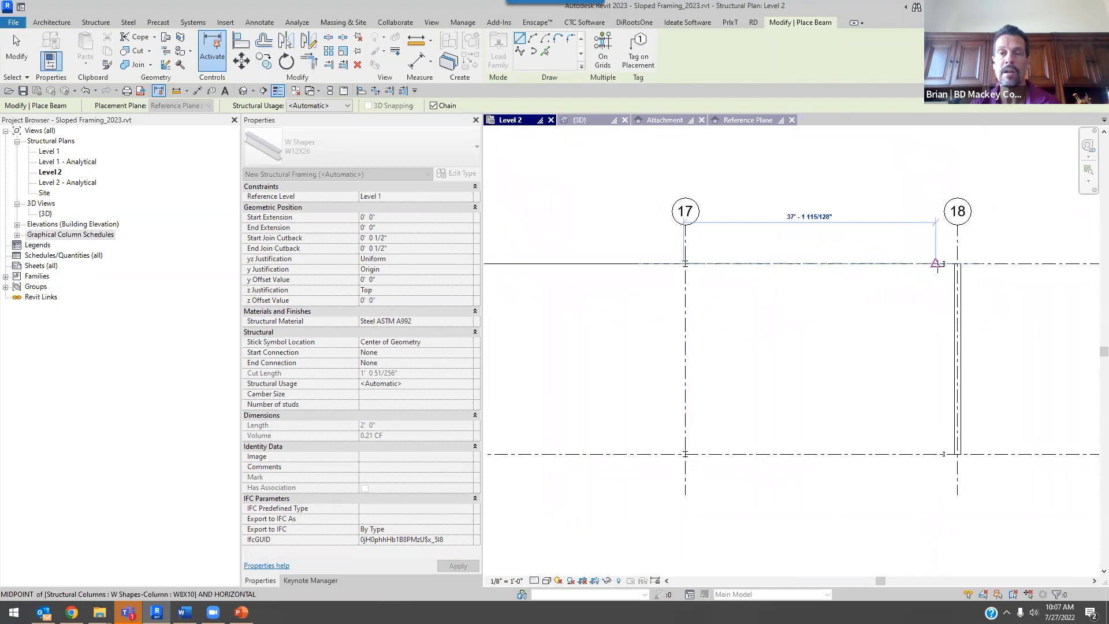
scroll(936, 260, "up", 3)
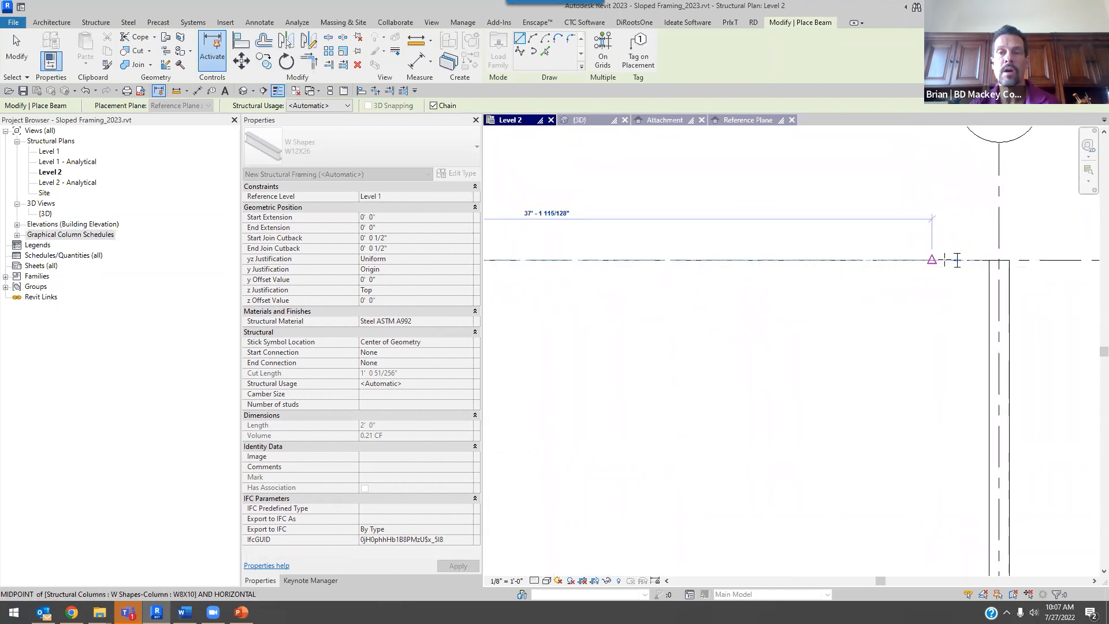
scroll(956, 260, "up", 2)
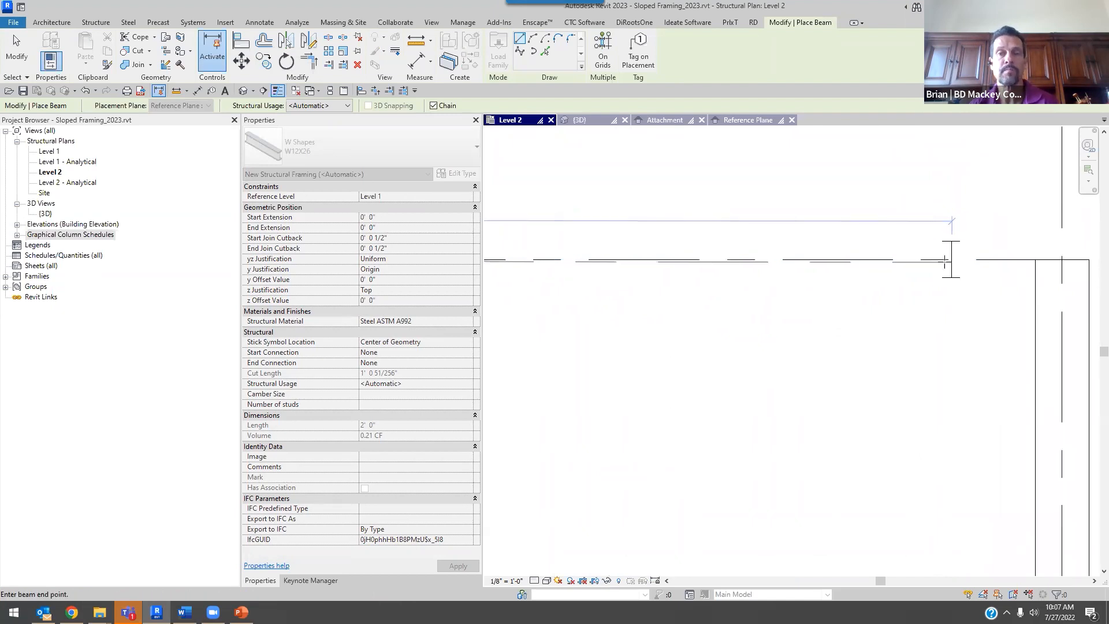
scroll(931, 260, "down", 1)
scroll(930, 259, "down", 1)
left_click(944, 260)
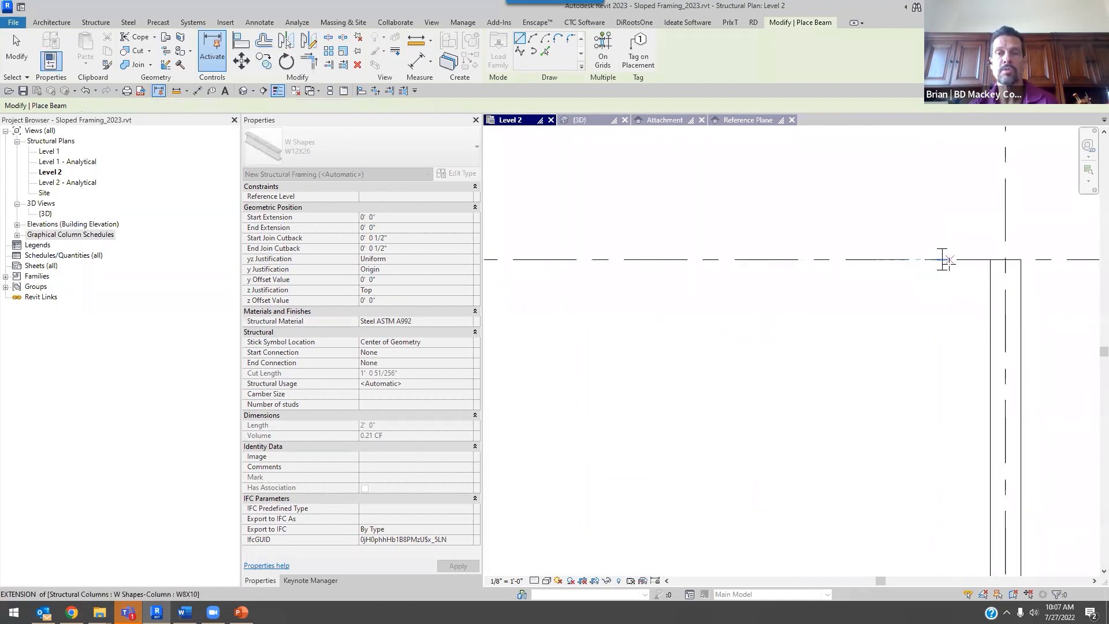
scroll(945, 260, "down", 2)
key("Escape")
- Draw a W12X26 beam along grid L from the column at grid 17 to the small column beside grid 18
middle_click_drag(698, 282, 887, 282)
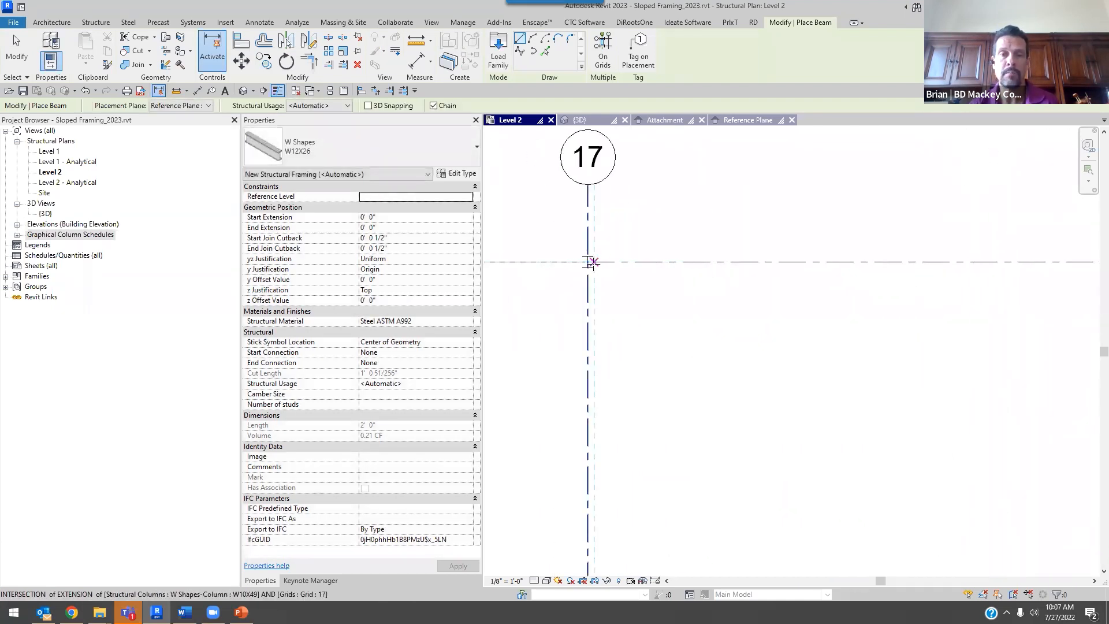
left_click(615, 262)
scroll(693, 262, "down", 2)
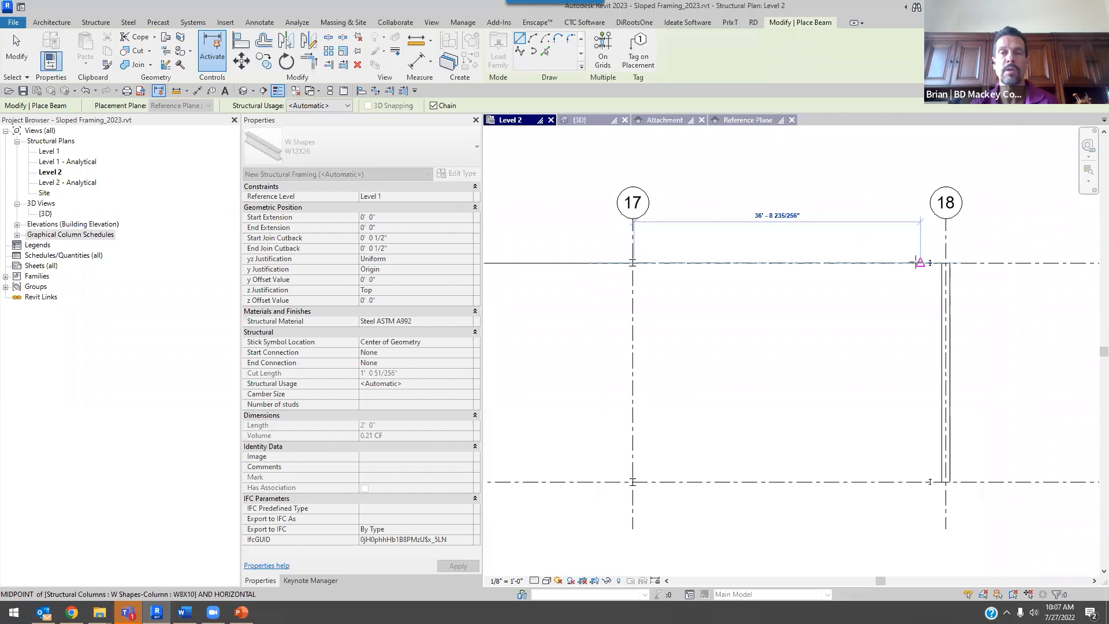
left_click(920, 263)
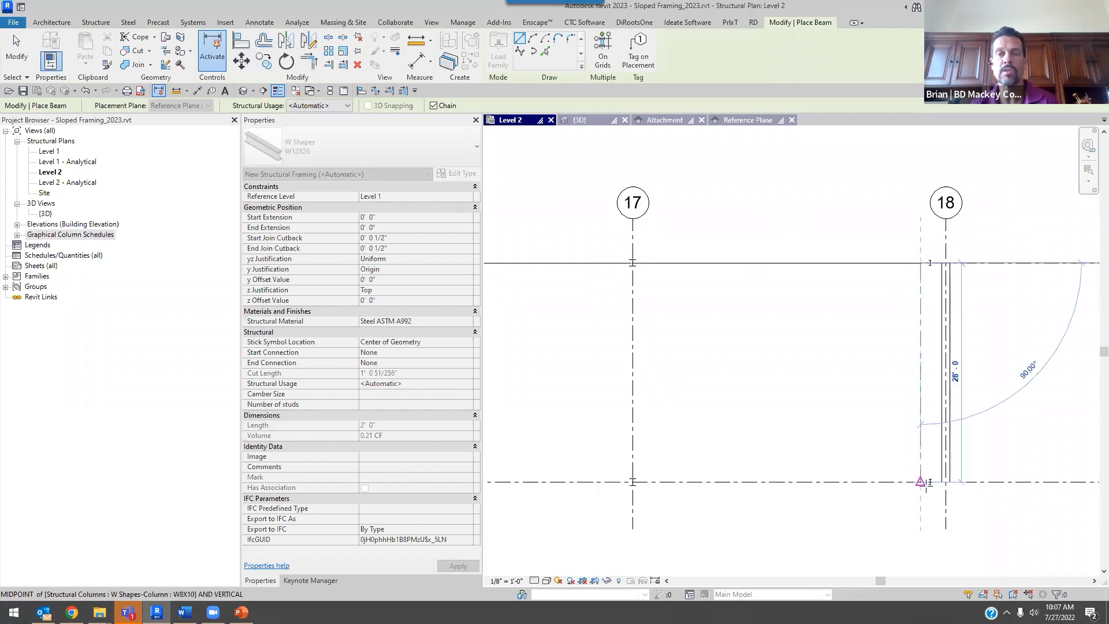
- Continue the chain from grid L to K beside grid 18, then along grid K back to grid 16, and end the Beam command
left_click(920, 481)
middle_click_drag(621, 482, 953, 428)
left_click(709, 426)
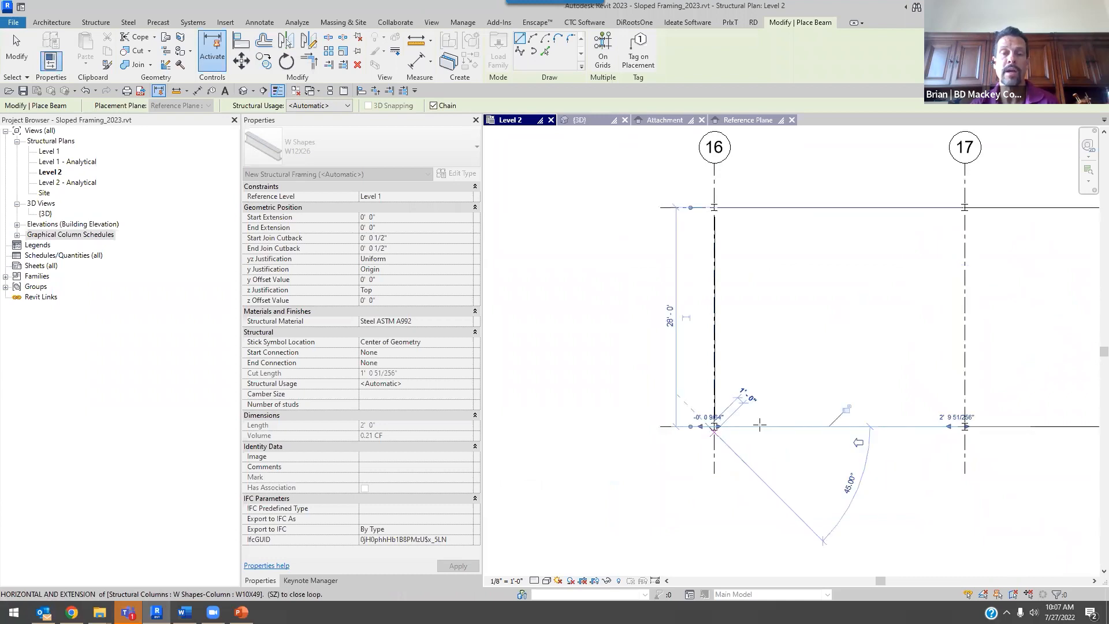
key("Escape")
key("Escape")
- Examine the new sloped beams in the 3D view, especially how they meet the columns at grid 17
scroll(736, 439, "up", 2)
scroll(736, 438, "up", 1)
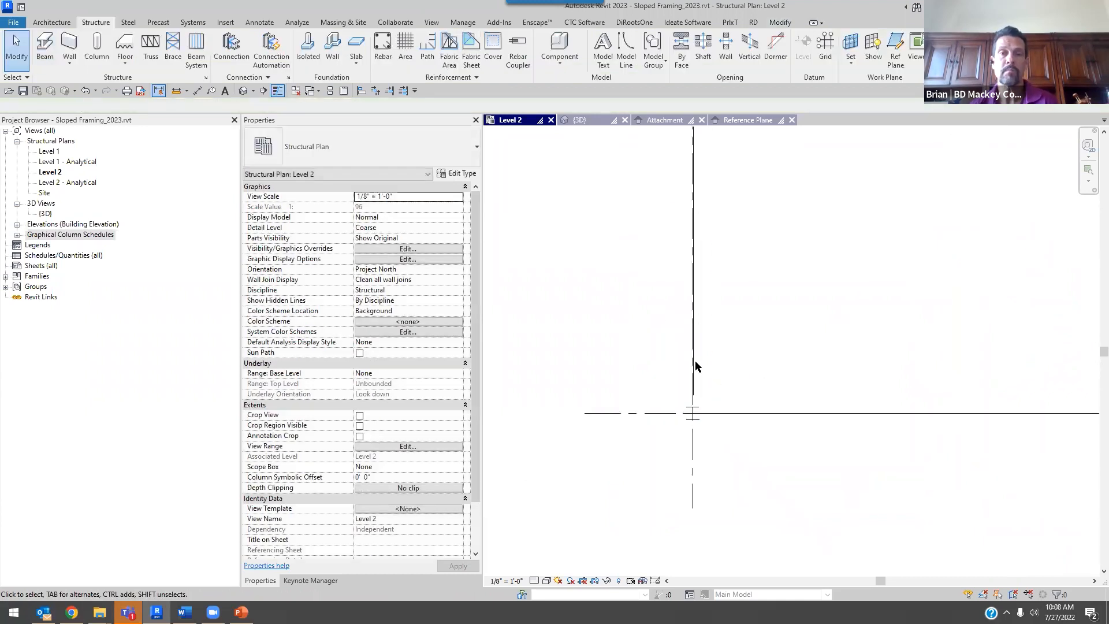
left_click(580, 119)
middle_click_drag(768, 370, 831, 388, "shift")
scroll(860, 410, "up", 5)
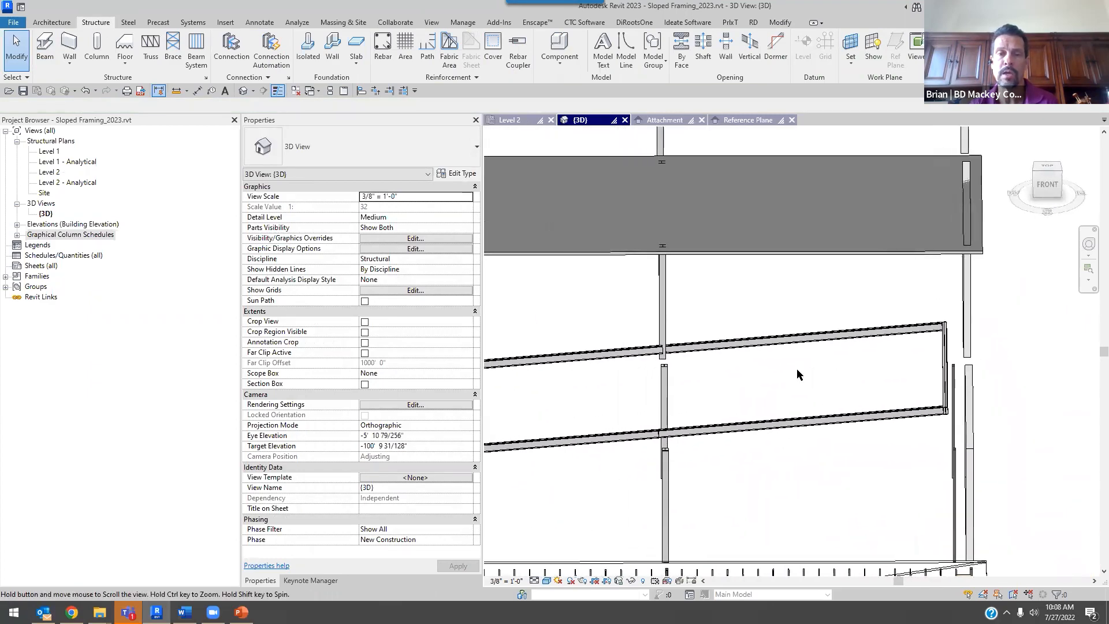
scroll(666, 386, "up", 1)
scroll(667, 391, "up", 2)
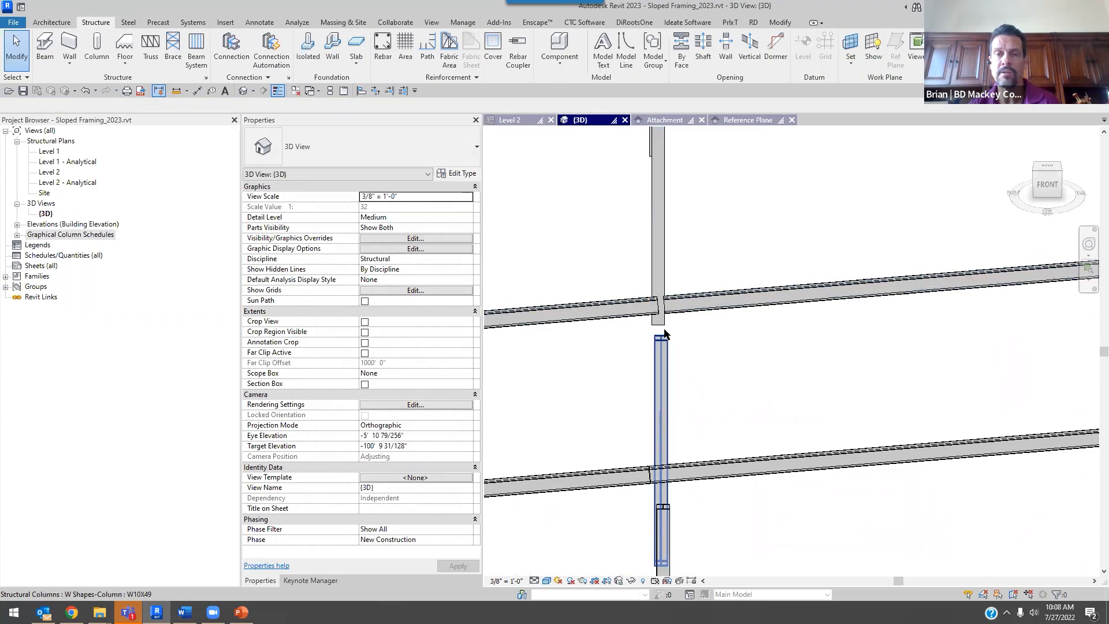
scroll(671, 317, "down", 3)
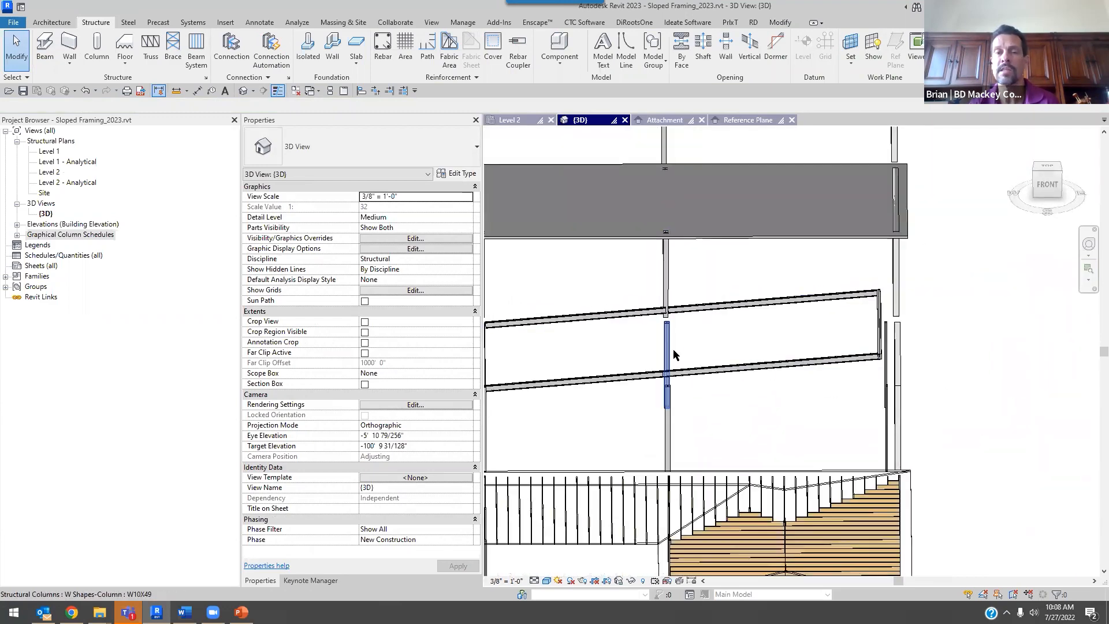
scroll(669, 335, "up", 2)
middle_click_drag(698, 346, 770, 322, "shift")
scroll(934, 248, "up", 4)
middle_click_drag(864, 339, 719, 331)
scroll(719, 332, "down", 5)
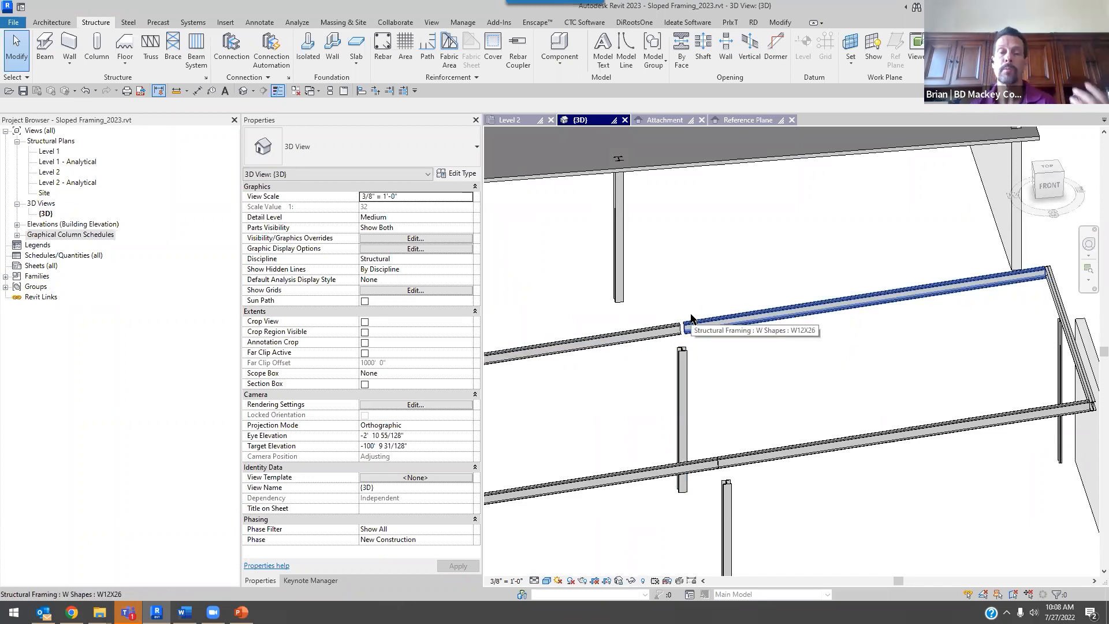
scroll(721, 277, "down", 2)
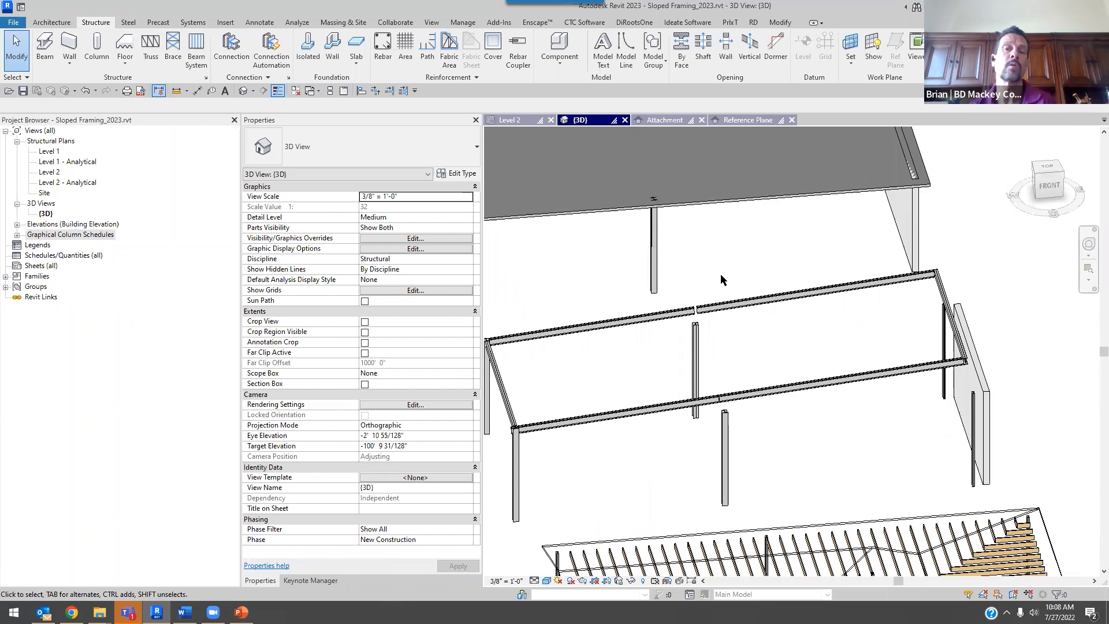
scroll(720, 275, "down", 2)
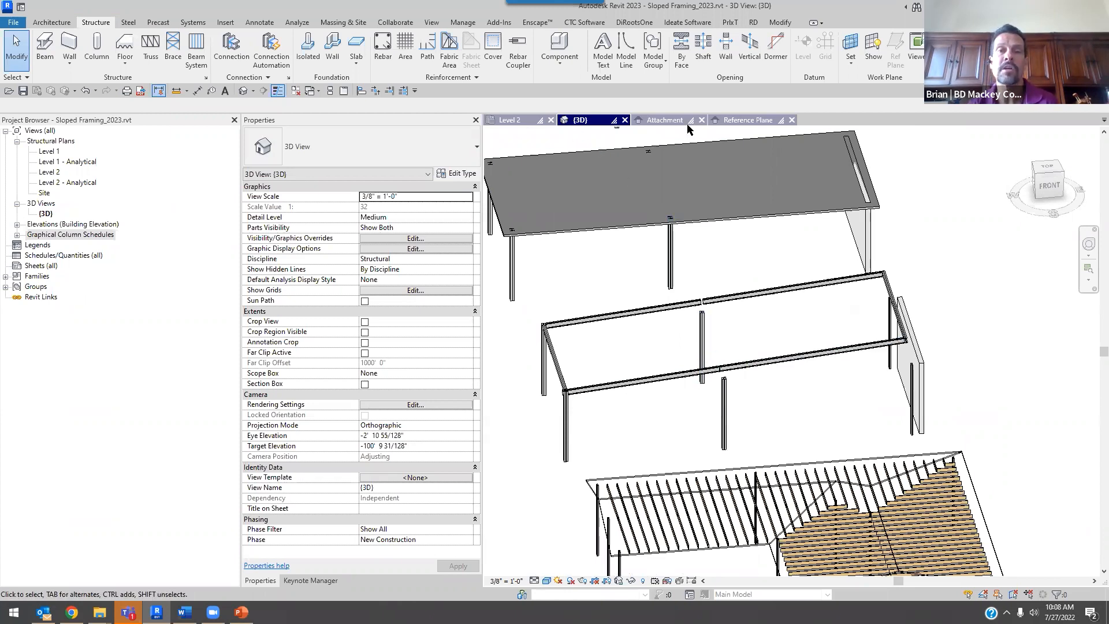
- Examine the sloped beams in the Reference Plane elevation and select grid 17 together with the columns beneath the beams
left_click(715, 122)
scroll(751, 293, "down", 2)
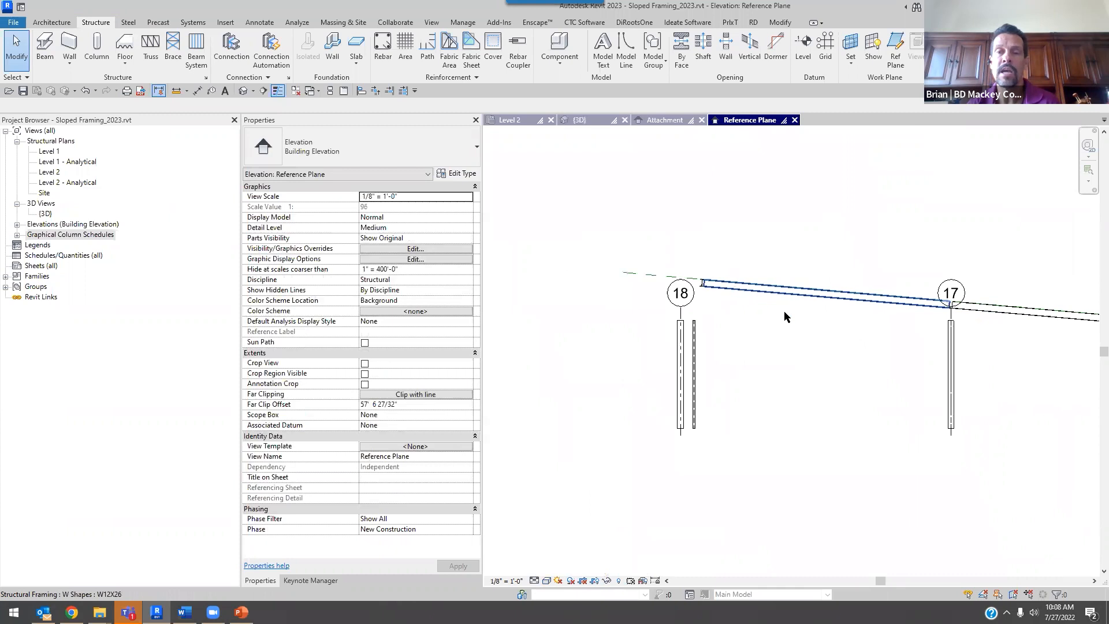
scroll(875, 342, "down", 3)
scroll(906, 331, "up", 8)
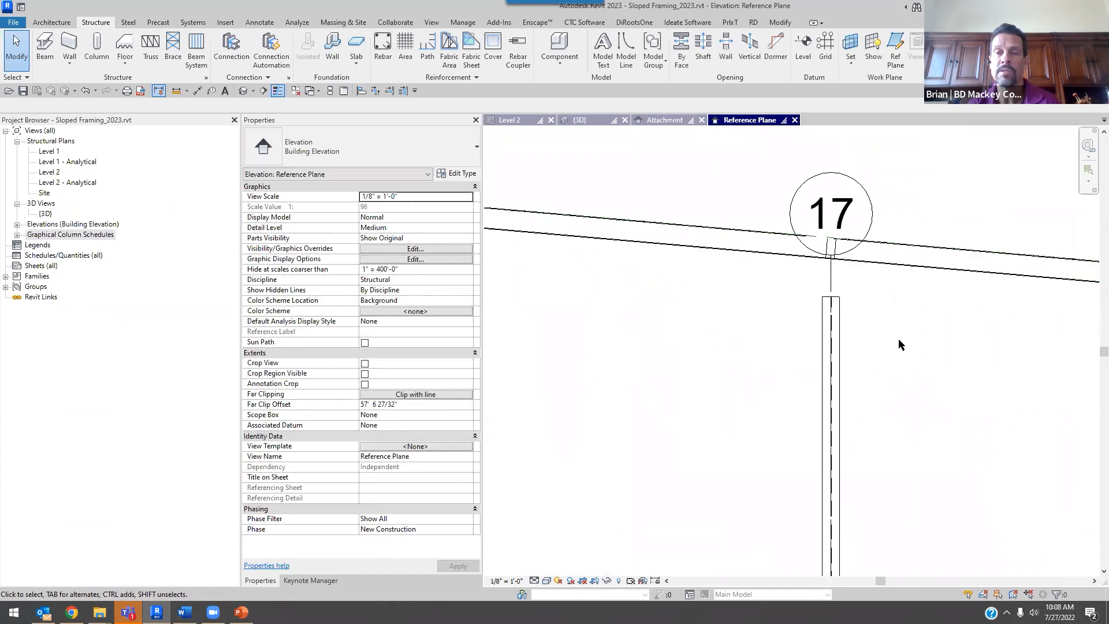
left_click_drag(767, 363, 767, 360)
scroll(766, 364, "down", 4)
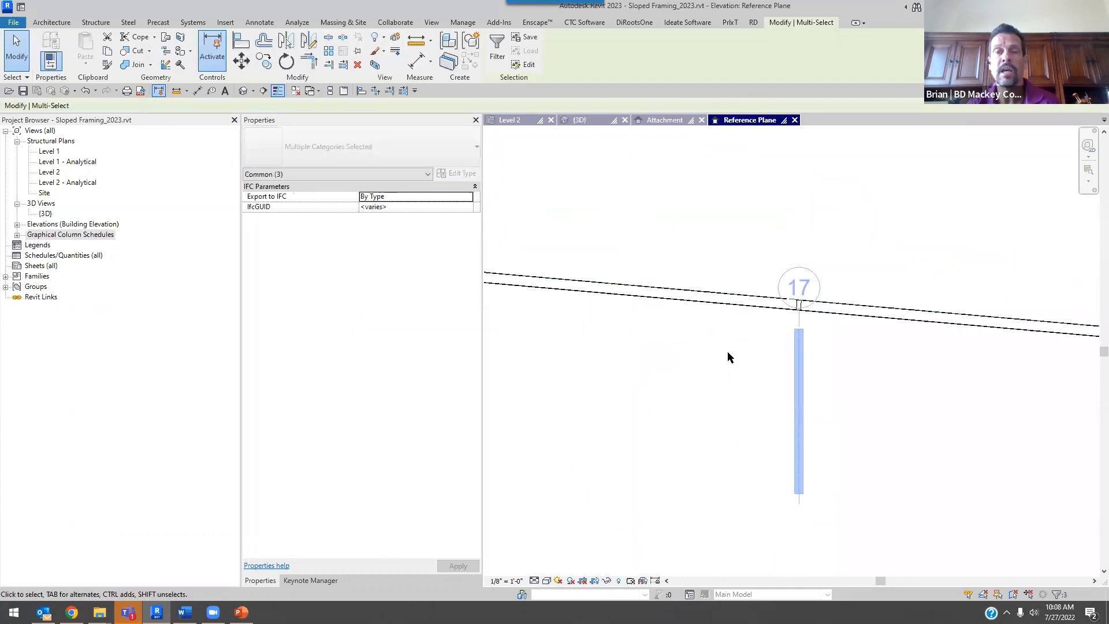
scroll(798, 357, "down", 1)
middle_click_drag(769, 353, 906, 343)
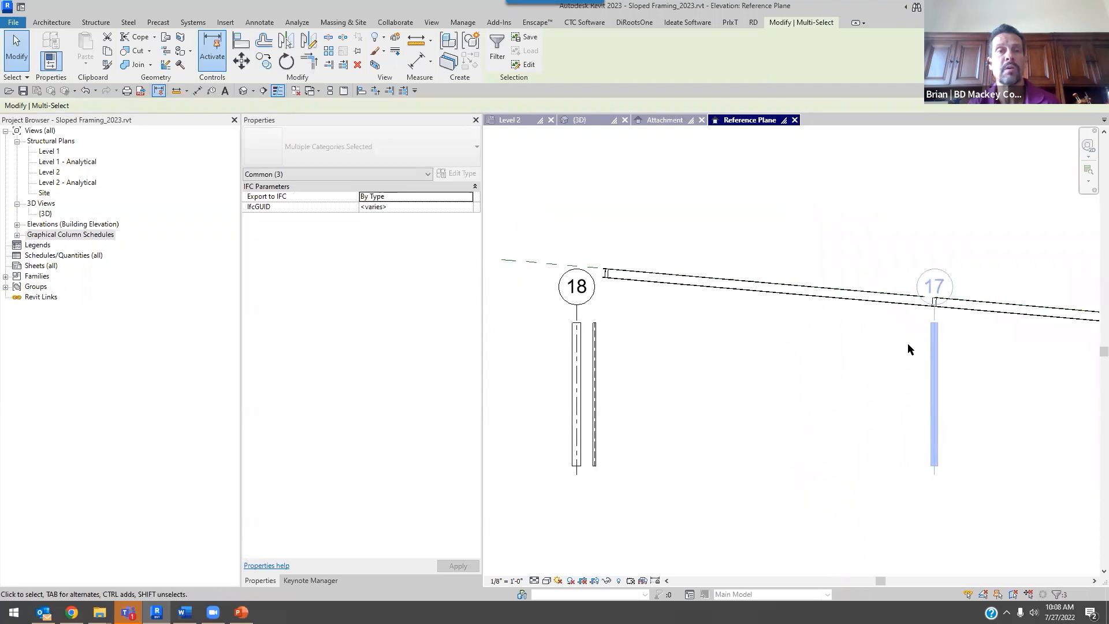
- Attach the tops of the two grid 17 columns to the reference plane "DO NOT DELETE roof bottom 2" using Cut Column and Intersect Column Midline
left_click(933, 280, "shift")
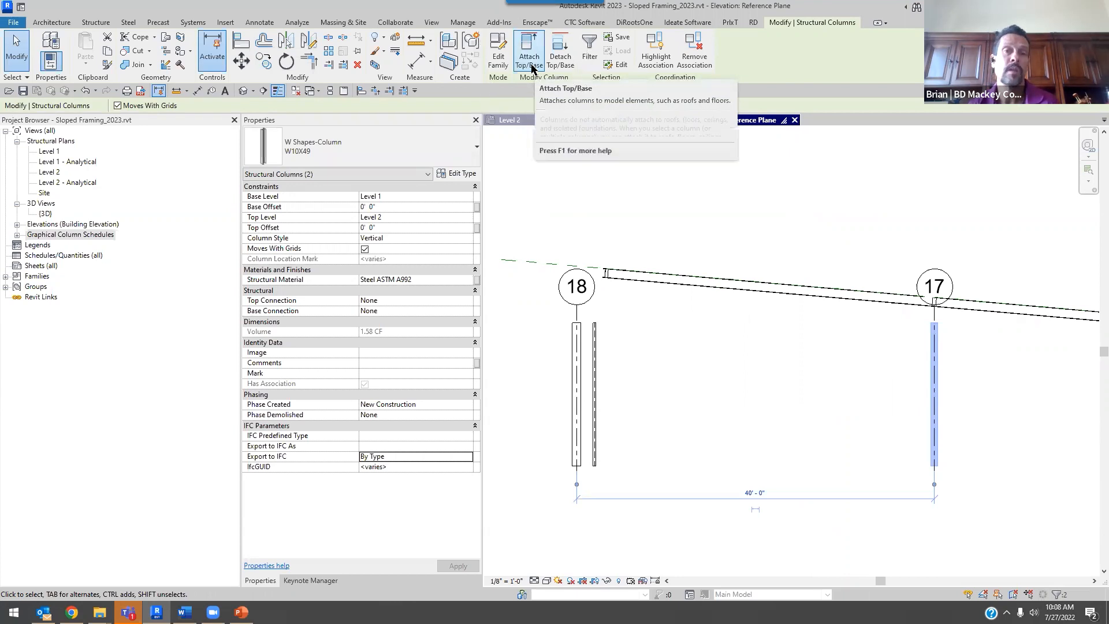
left_click(532, 68)
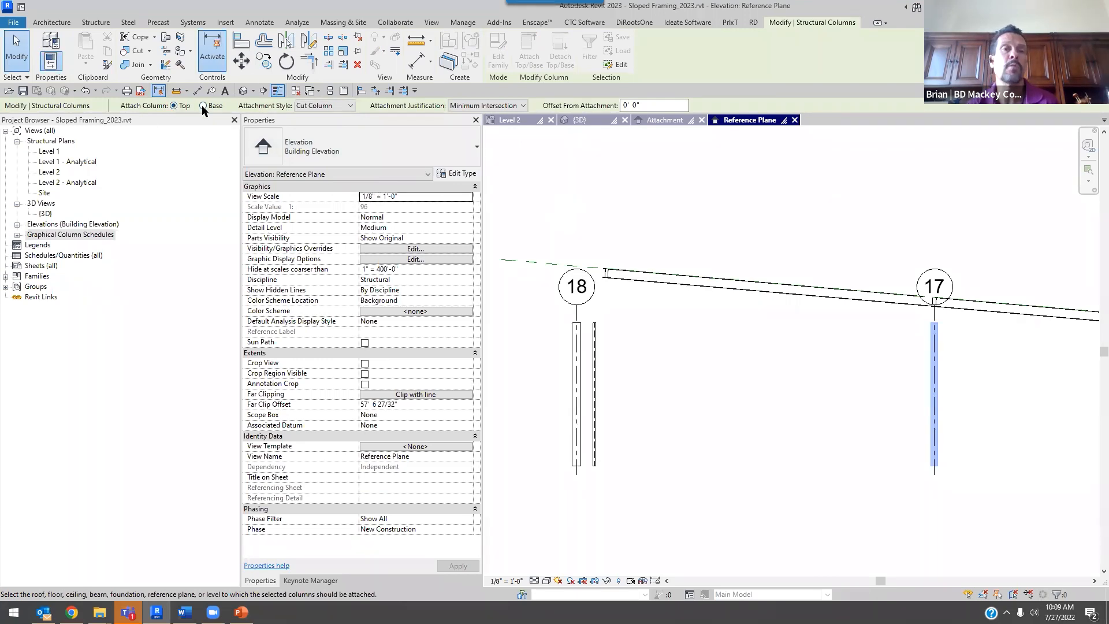
left_click(351, 105)
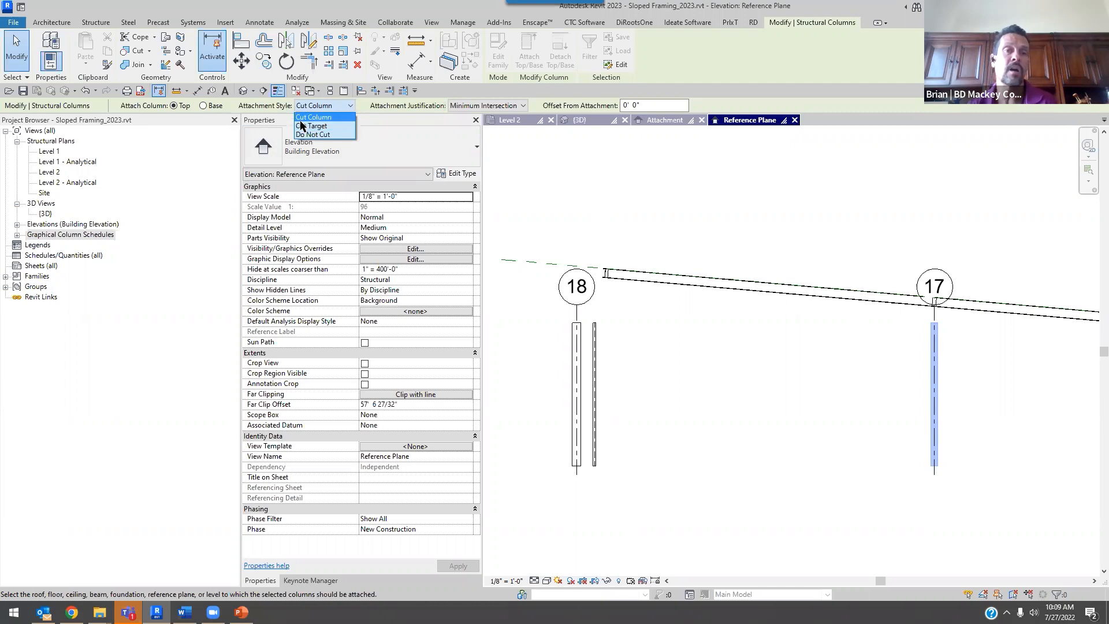
left_click(317, 117)
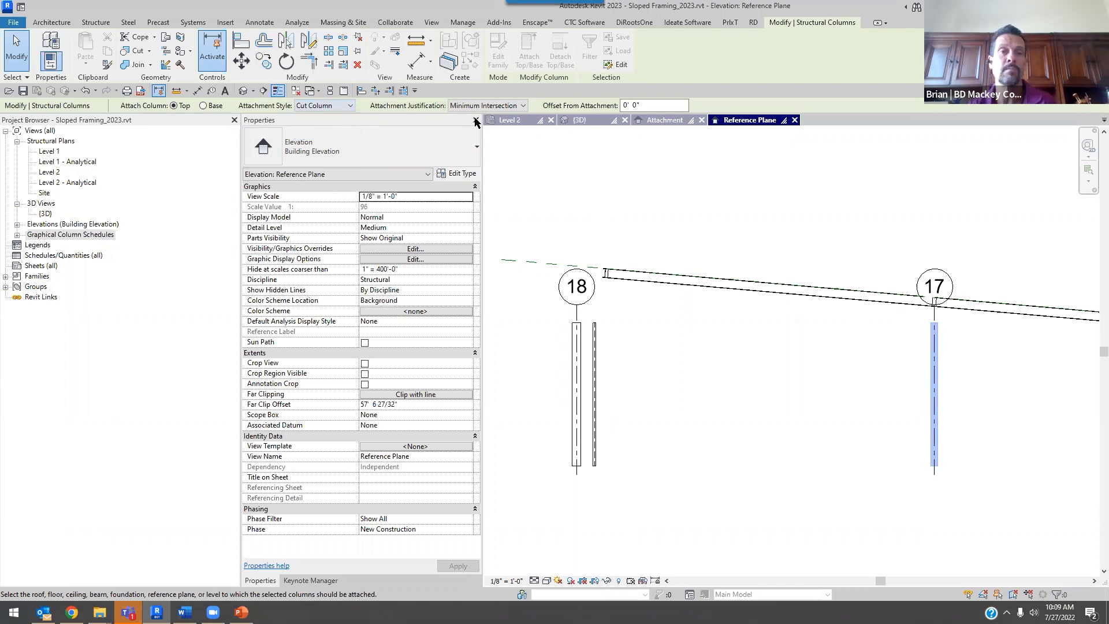
left_click(524, 106)
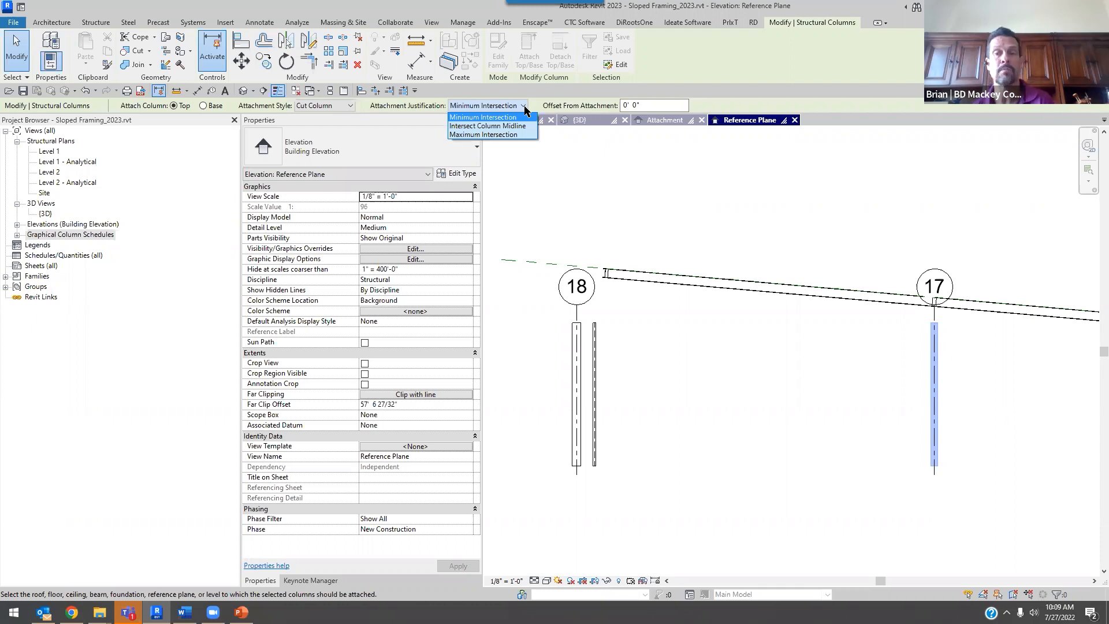
scroll(943, 306, "up", 2)
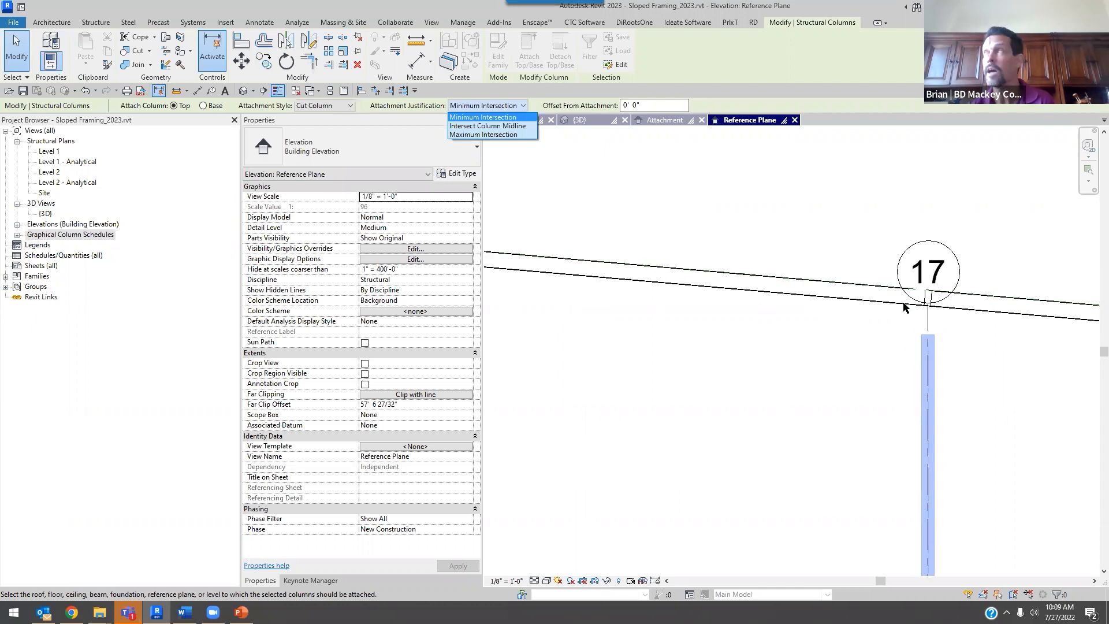
scroll(934, 309, "down", 2)
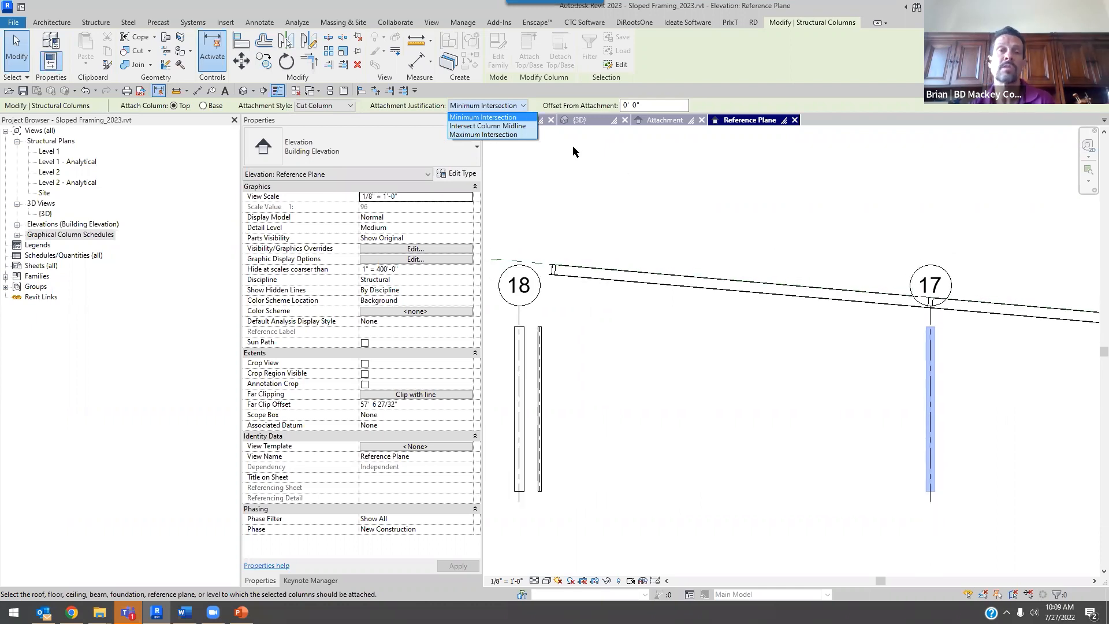
left_click(487, 125)
left_click_drag(640, 105, 603, 98)
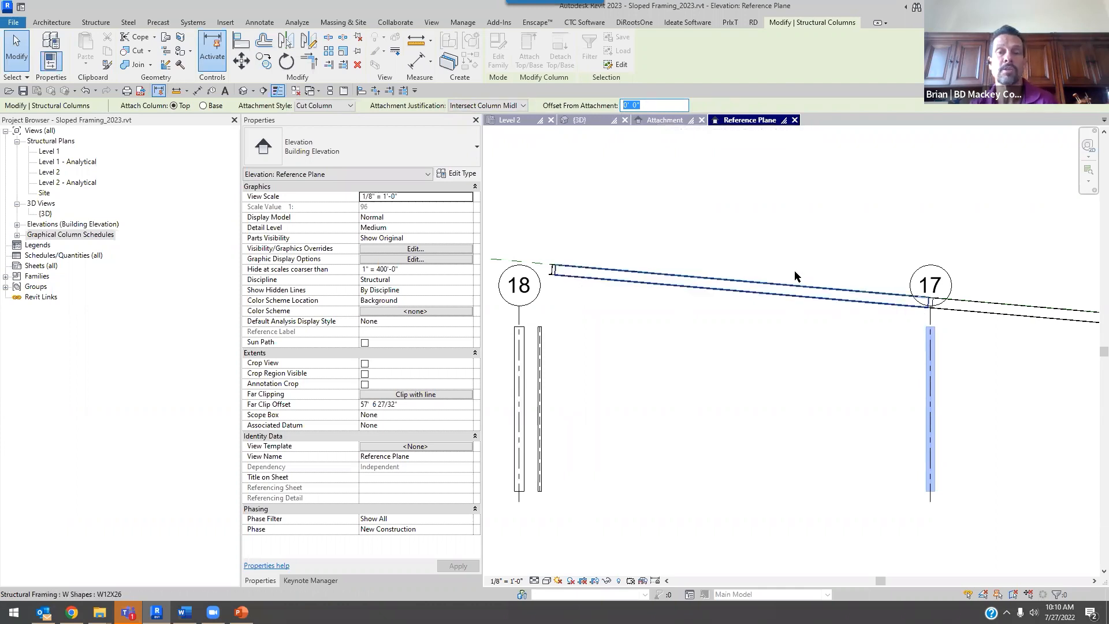
middle_click_drag(732, 222, 807, 217)
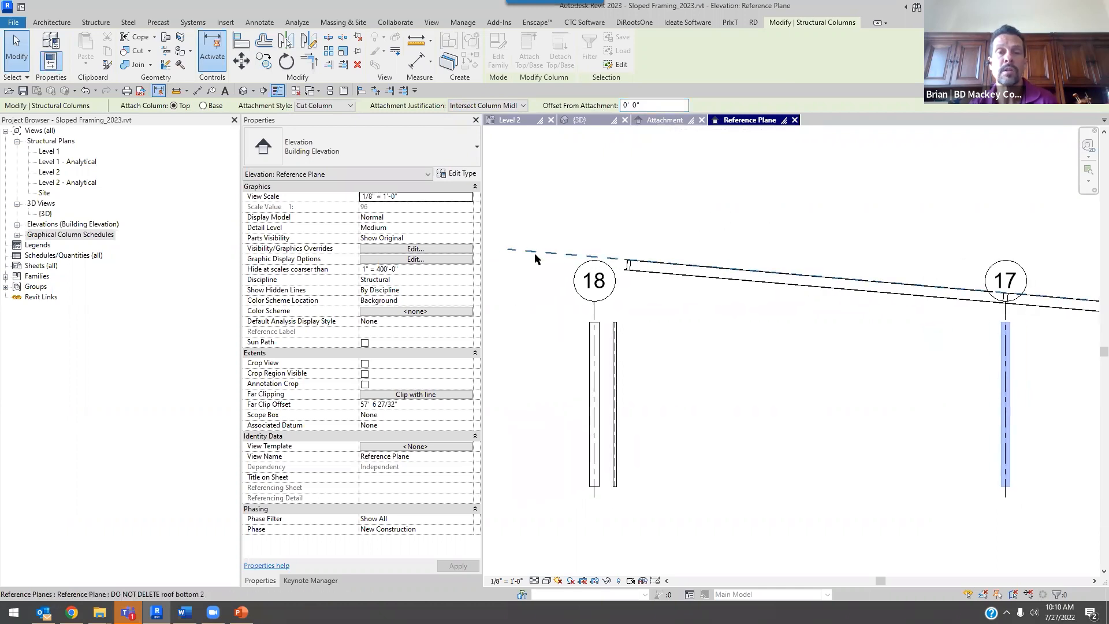
left_click(554, 254)
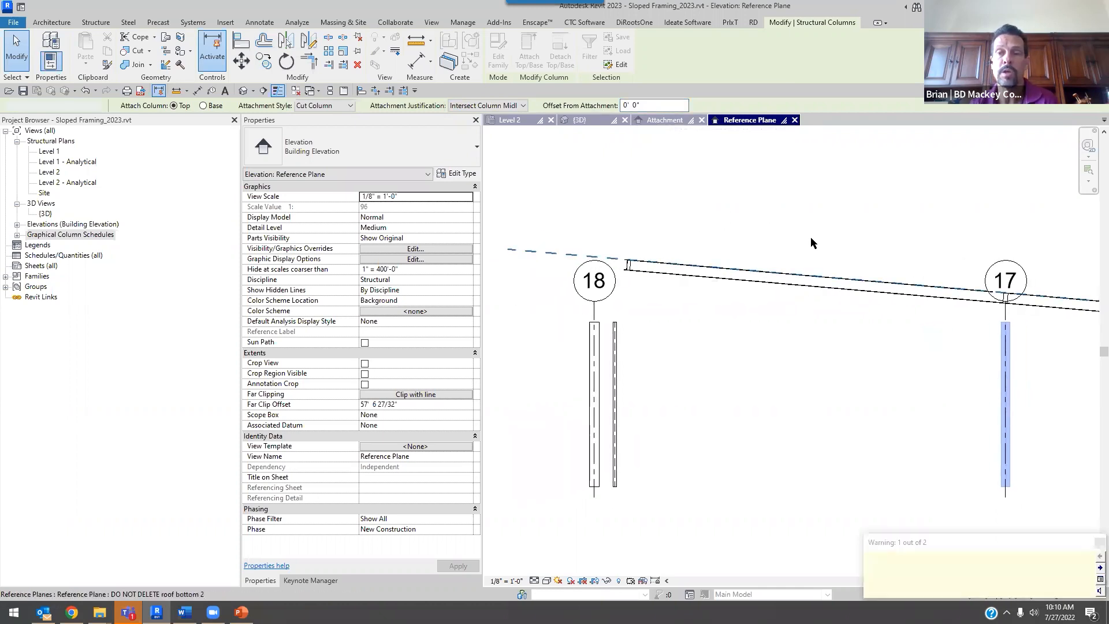
- Examine the attached column tops and the sloped beams on both sides of grid 17 in the elevation
middle_click_drag(1031, 364, 904, 361)
scroll(884, 312, "up", 5)
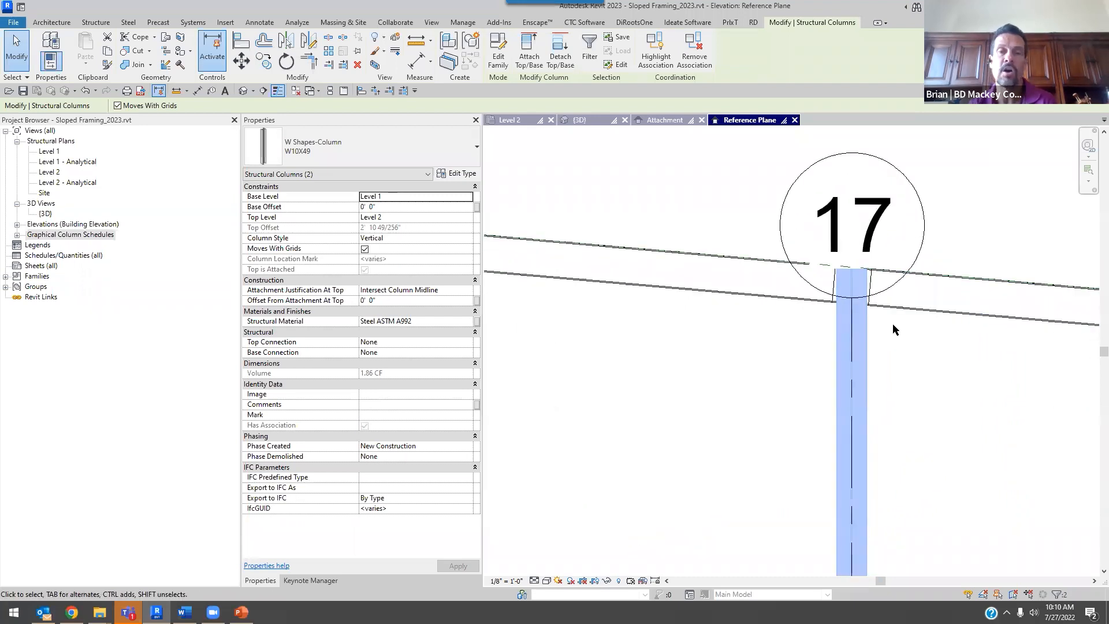
key("Escape")
left_click(758, 295)
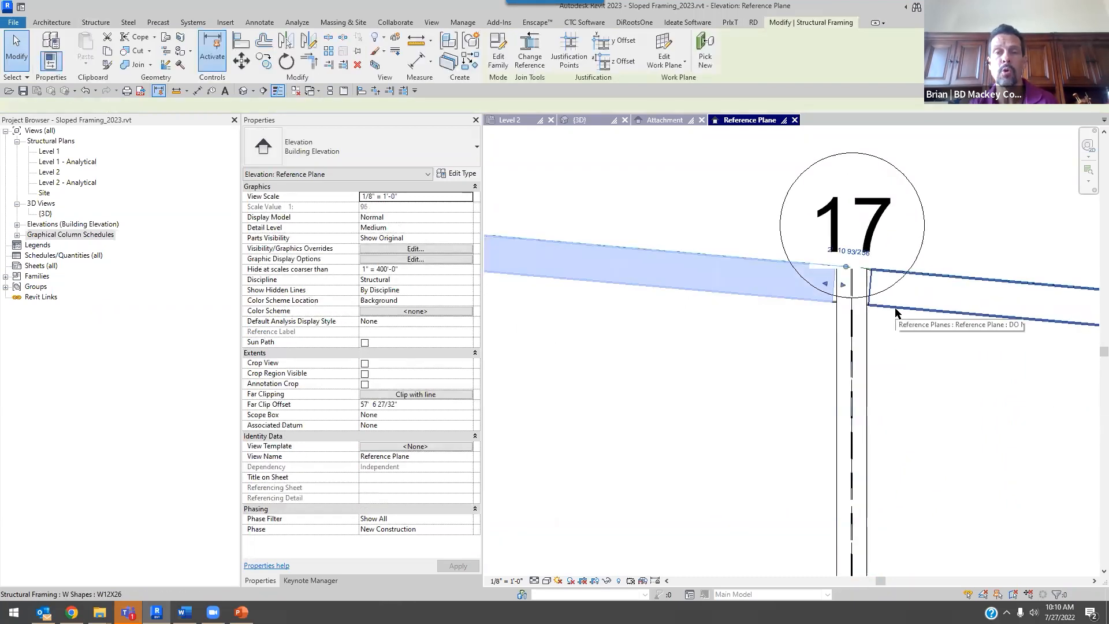
left_click(902, 300)
left_click(796, 305)
scroll(878, 358, "down", 1)
key("Escape")
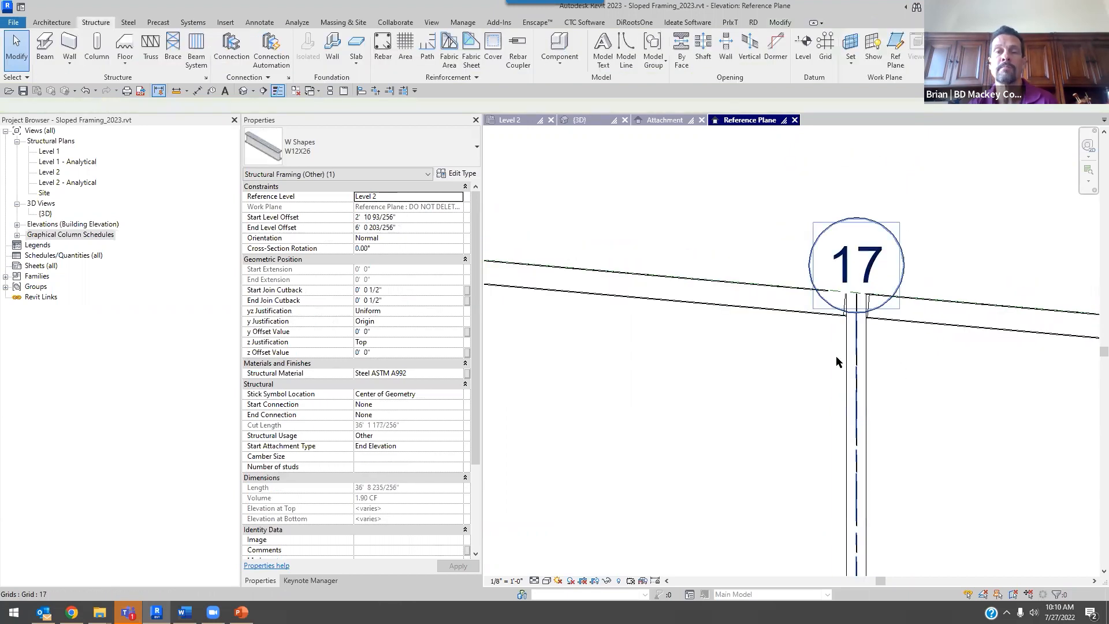
- Examine in the 3D view how the sloped W12X26 beams meet the attached column at grids K and 17
left_click(580, 120)
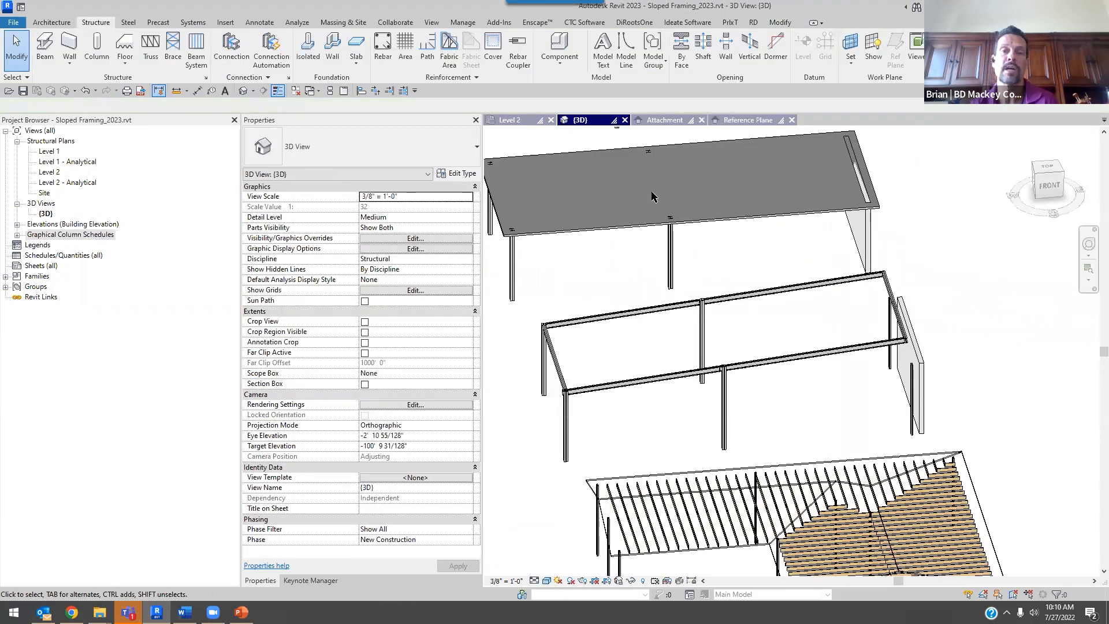
scroll(670, 447, "up", 2)
scroll(650, 421, "up", 4)
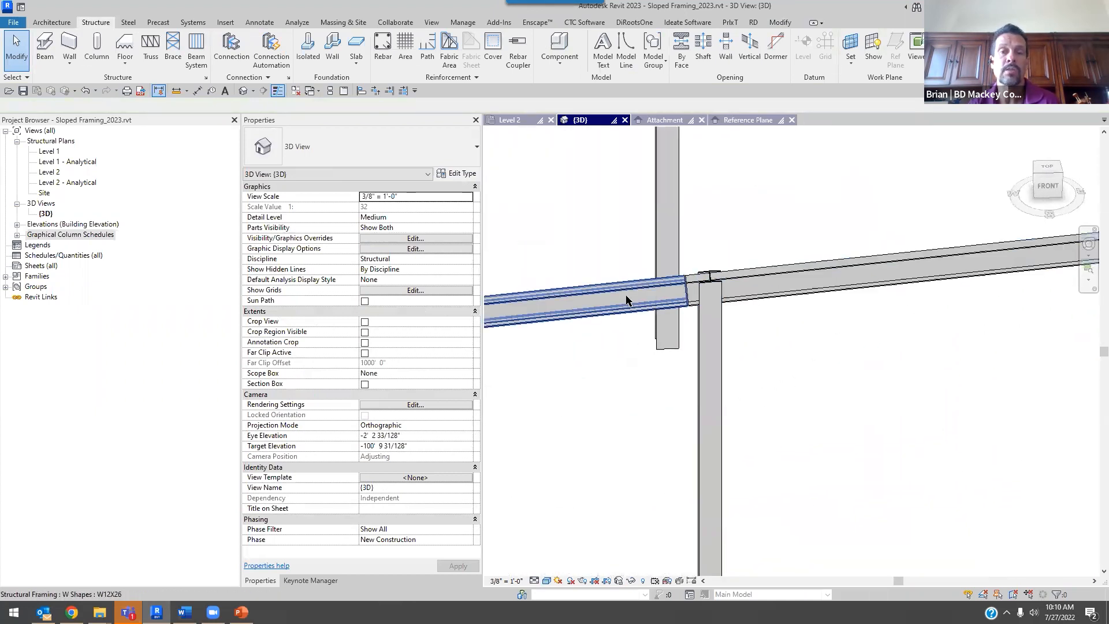
left_click(748, 302)
scroll(748, 301, "down", 4)
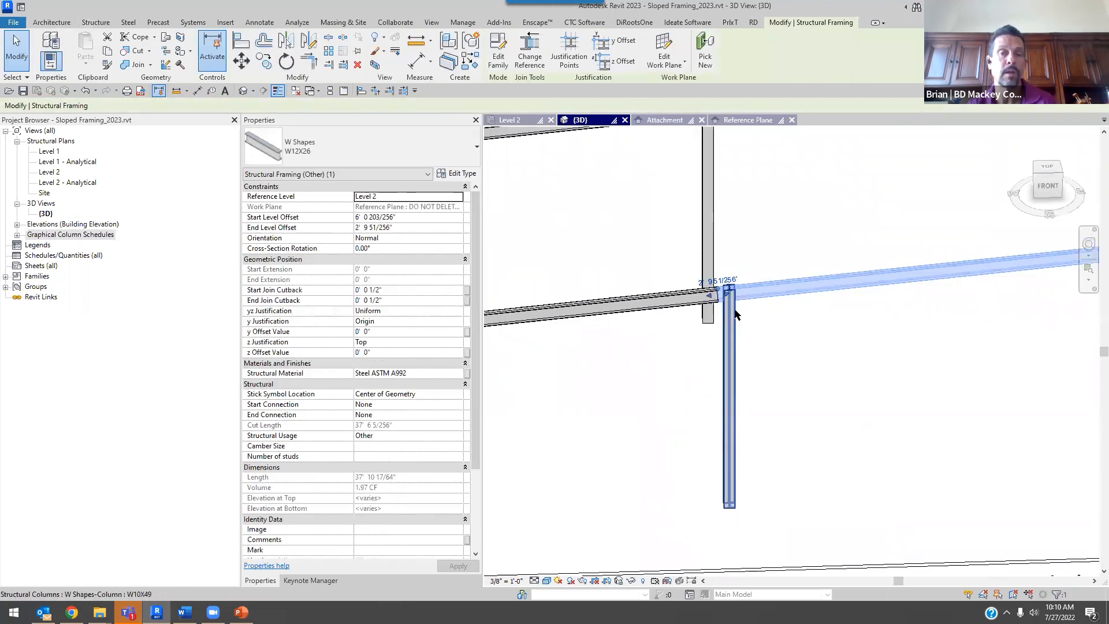
scroll(743, 322, "down", 2)
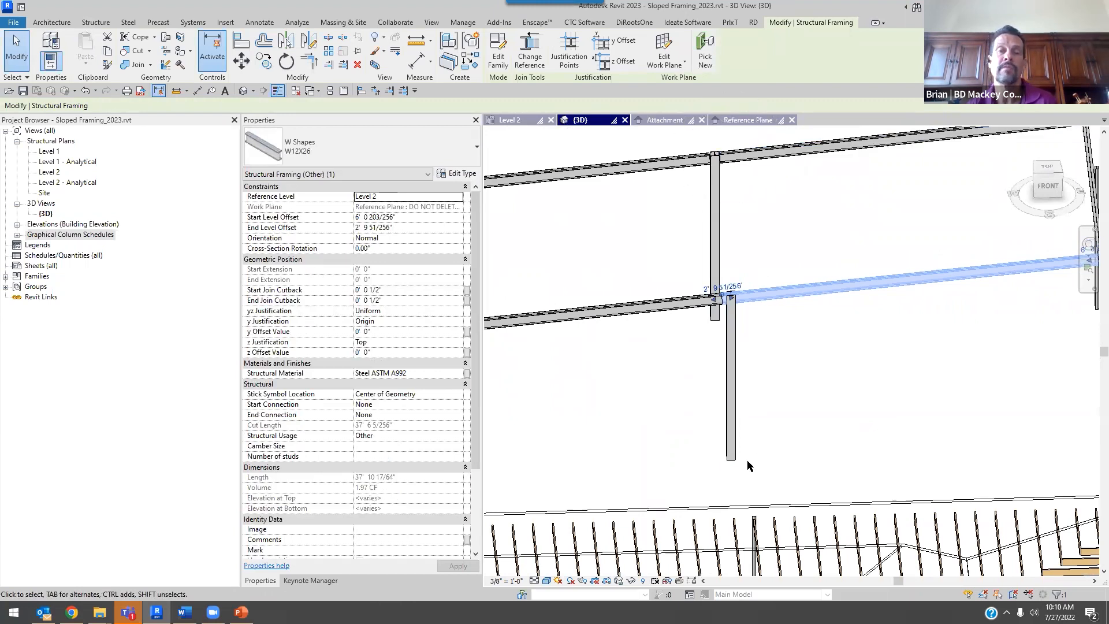
scroll(726, 305, "up", 4)
middle_click_drag(802, 366, 710, 238, "shift")
key("Escape")
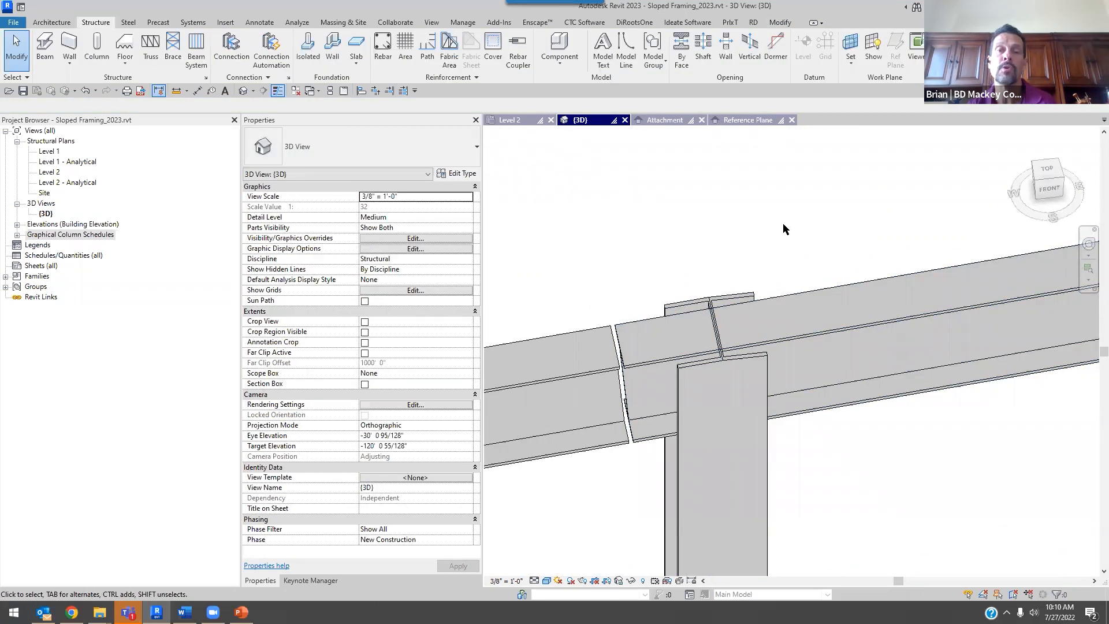
left_click(826, 340)
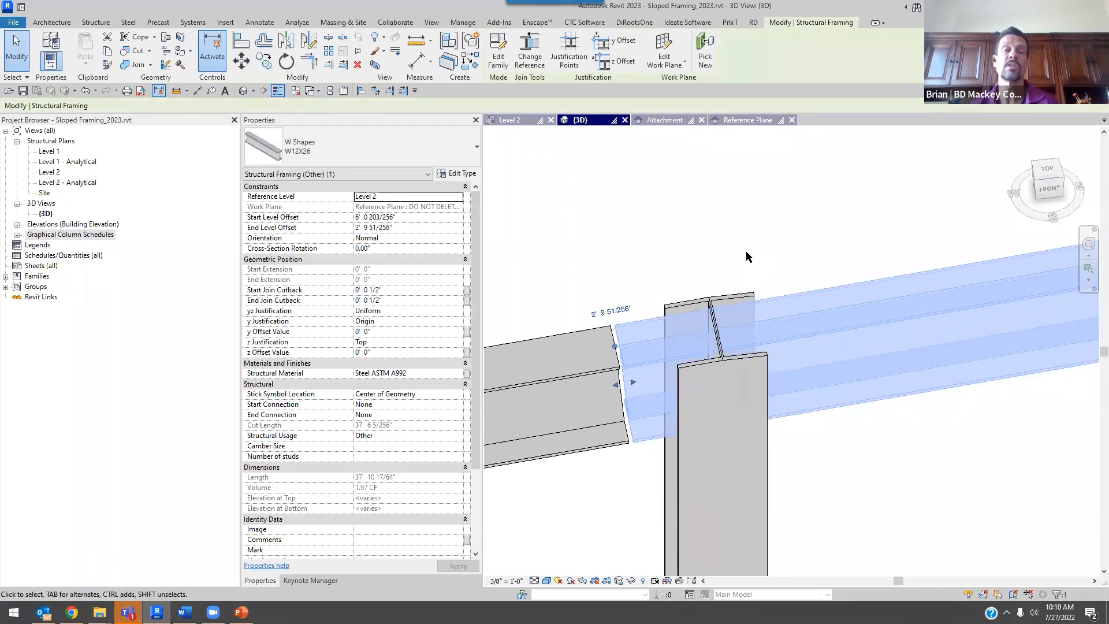
left_click(746, 256)
- Select the column at grids L and 17 and inspect how its top is cut between the sloped beams
middle_click_drag(776, 545, 805, 583)
middle_click_drag(676, 255, 802, 436)
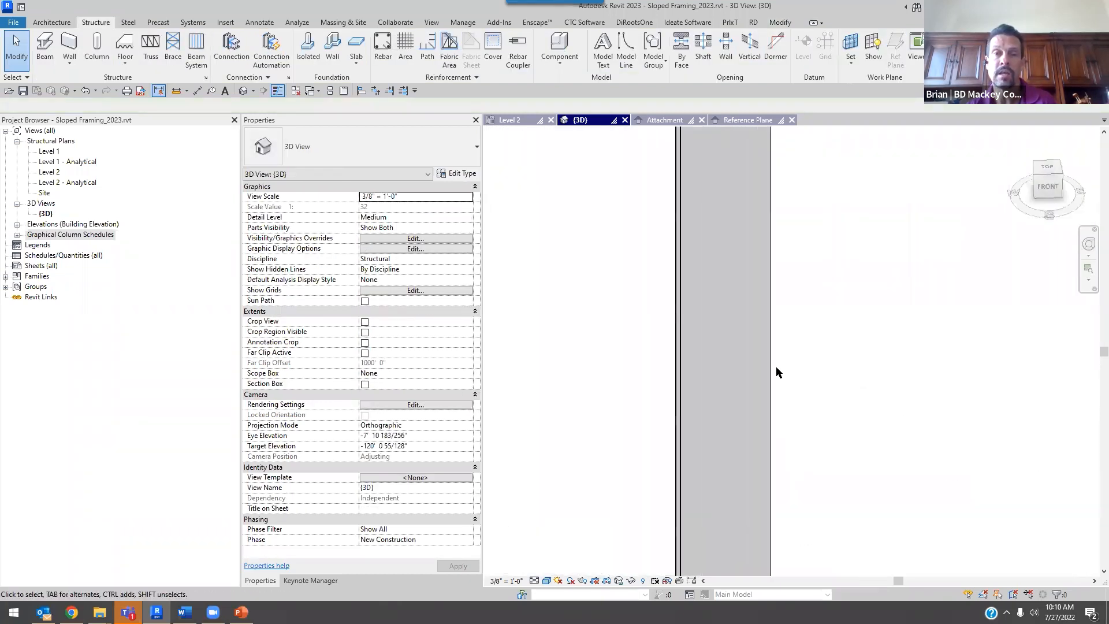
scroll(772, 312, "down", 2)
middle_click_drag(772, 293, 811, 393)
middle_click_drag(800, 233, 803, 277)
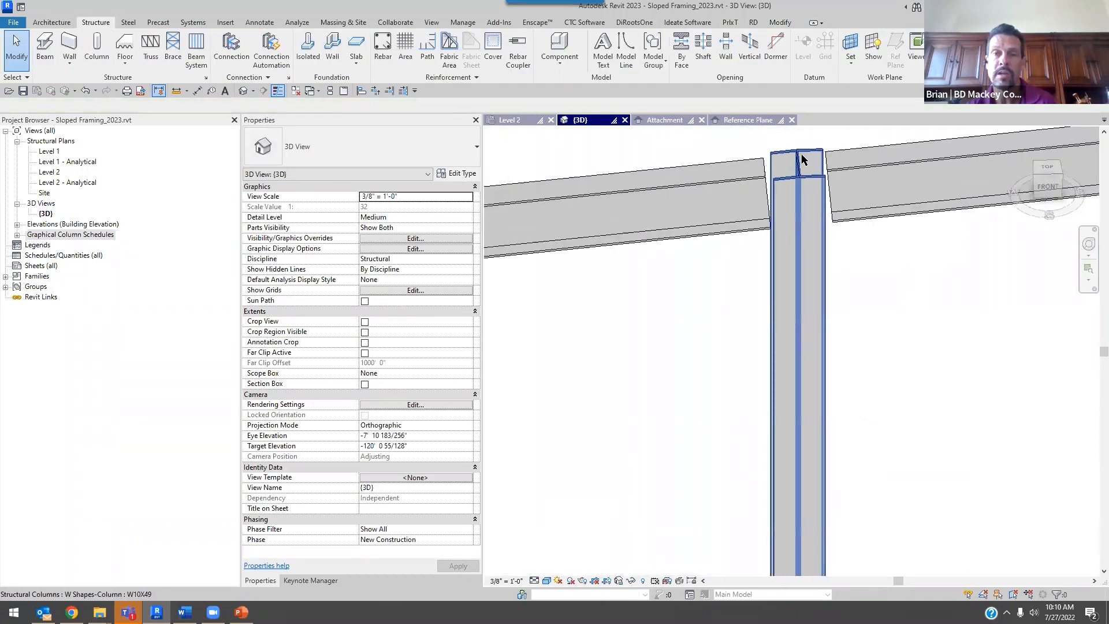
scroll(803, 159, "up", 3)
left_click(790, 232)
scroll(814, 235, "up", 3)
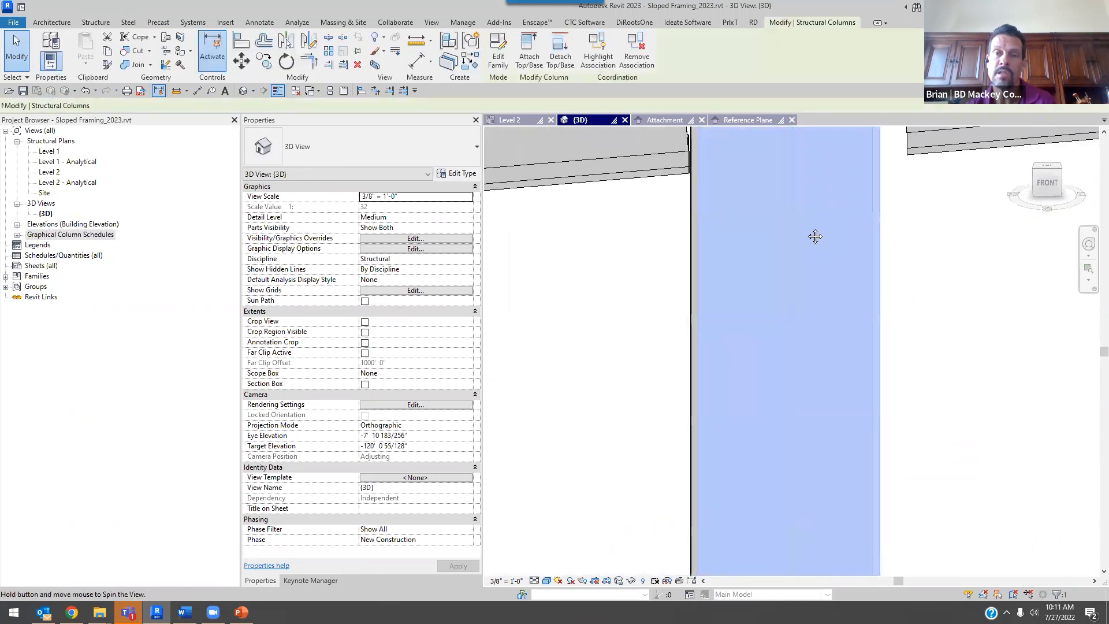
scroll(819, 284, "down", 2)
scroll(799, 416, "up", 1)
middle_click_drag(800, 414, 796, 378, "shift")
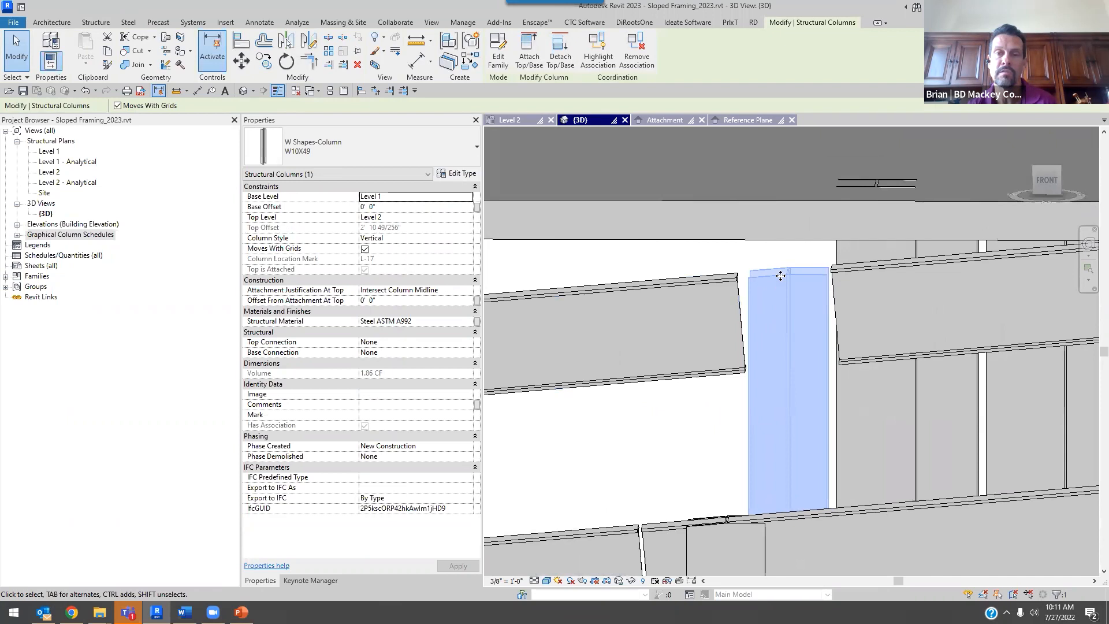
scroll(838, 355, "up", 4)
scroll(807, 324, "down", 3)
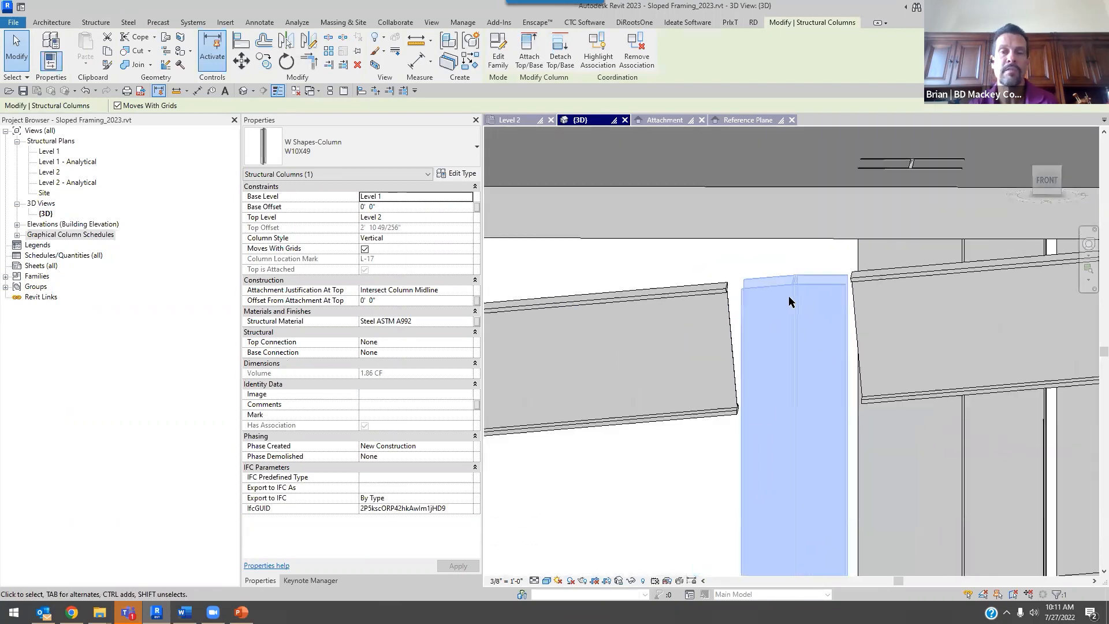
scroll(791, 266, "down", 2)
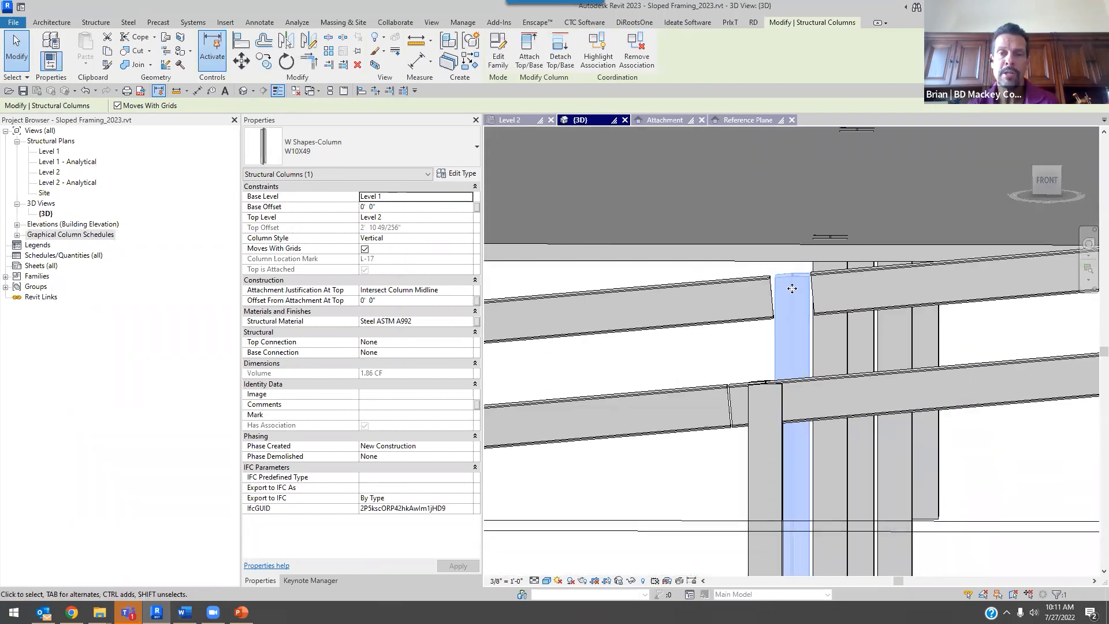
scroll(799, 266, "up", 1)
scroll(798, 265, "up", 3)
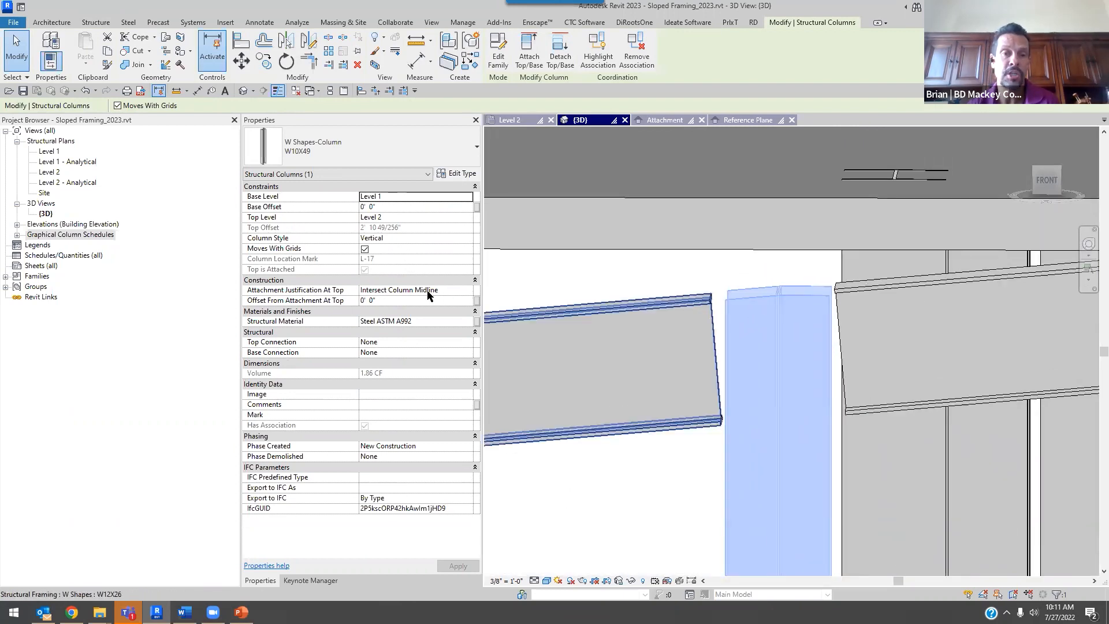
- Set the L-17 column's attachment justification at top to Maximum Intersection
left_click(451, 290)
left_click(468, 290)
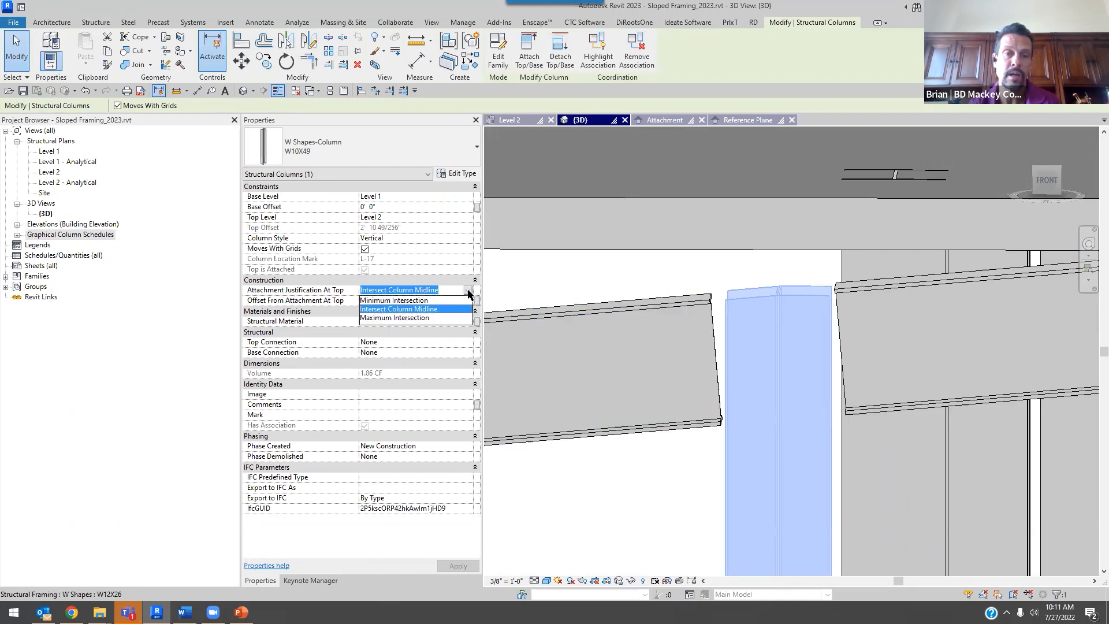
left_click(422, 318)
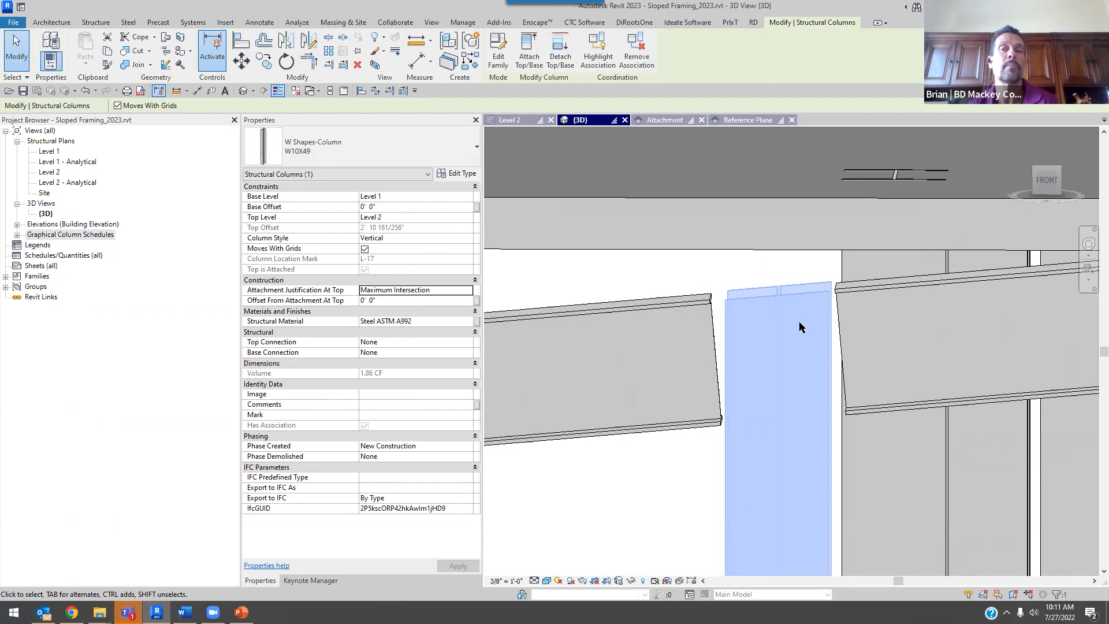
scroll(798, 327, "down", 4)
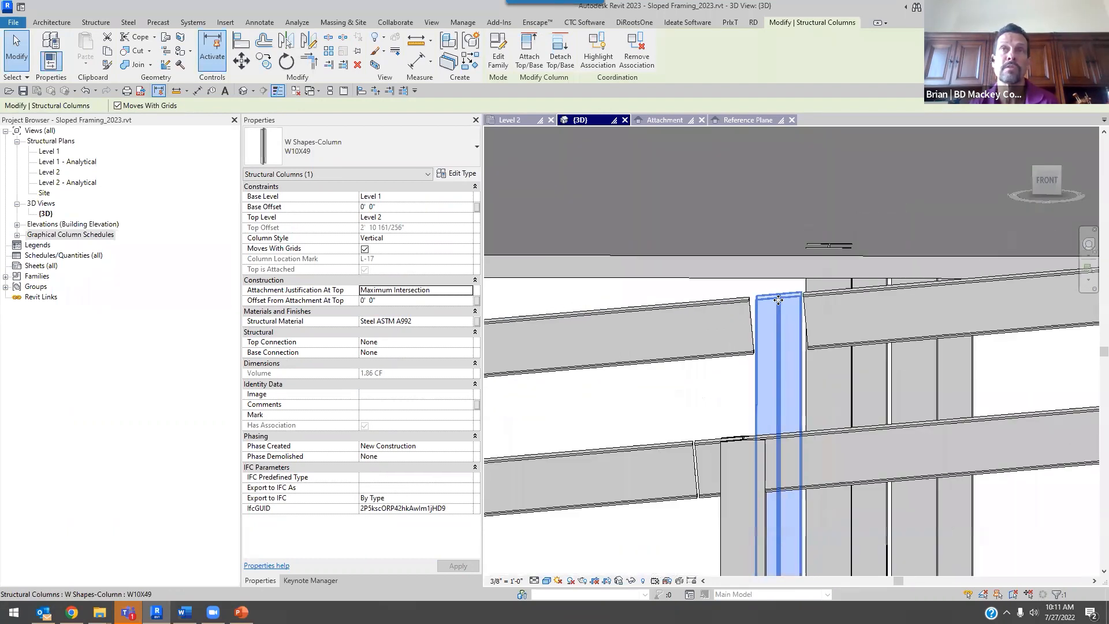
- Try Minimum Intersection as the K-17 column's attachment justification at top, and set it to Maximum Intersection
left_click(740, 478)
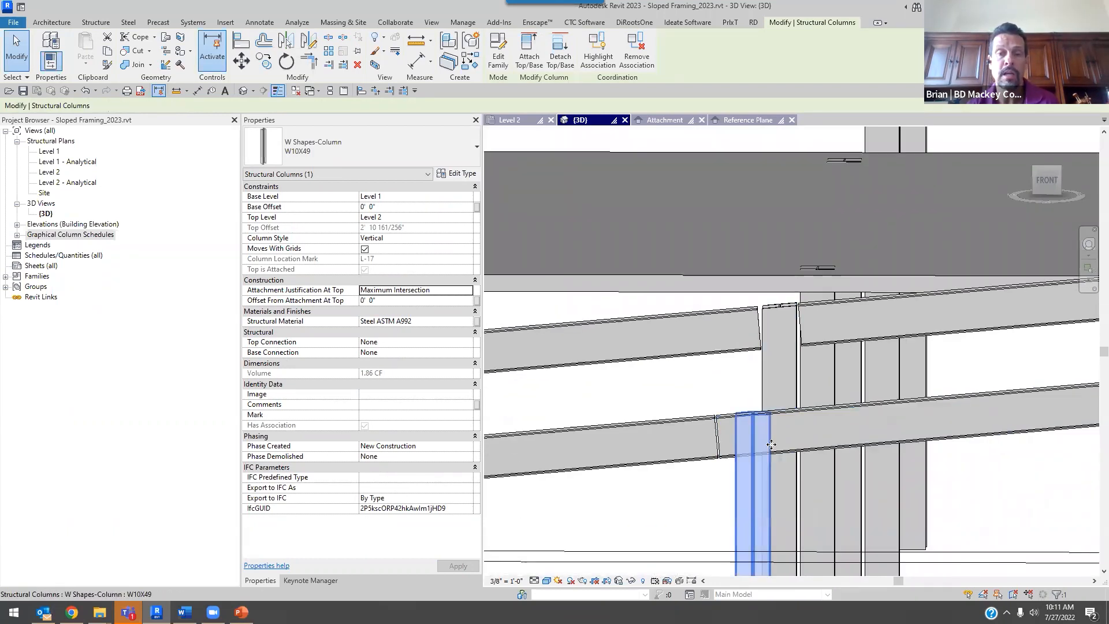
scroll(763, 439, "up", 3)
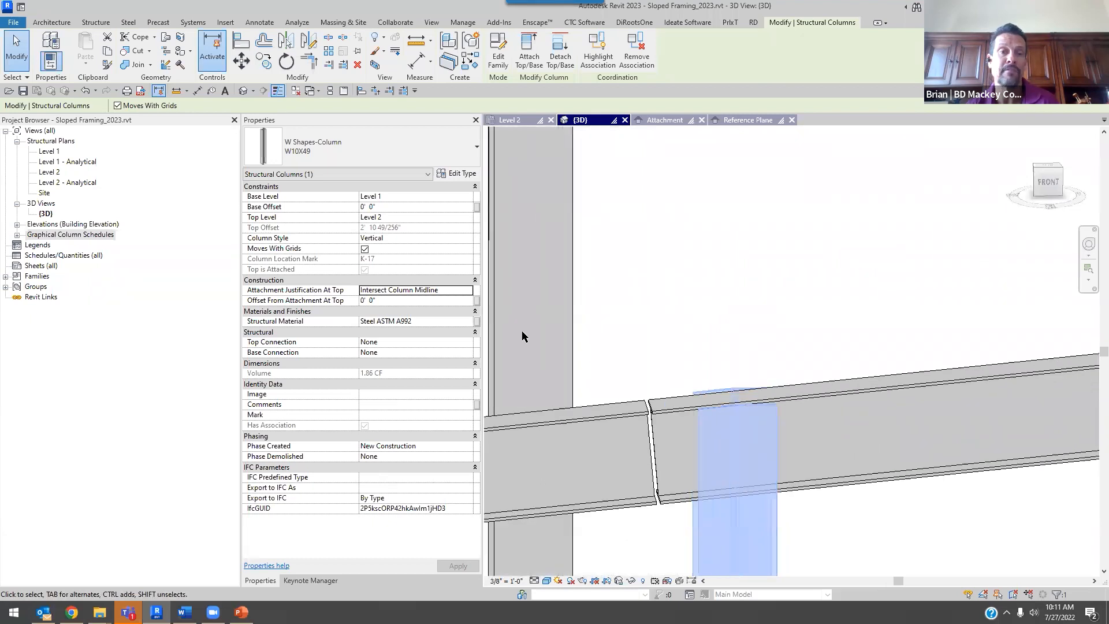
left_click(470, 293)
left_click(416, 300)
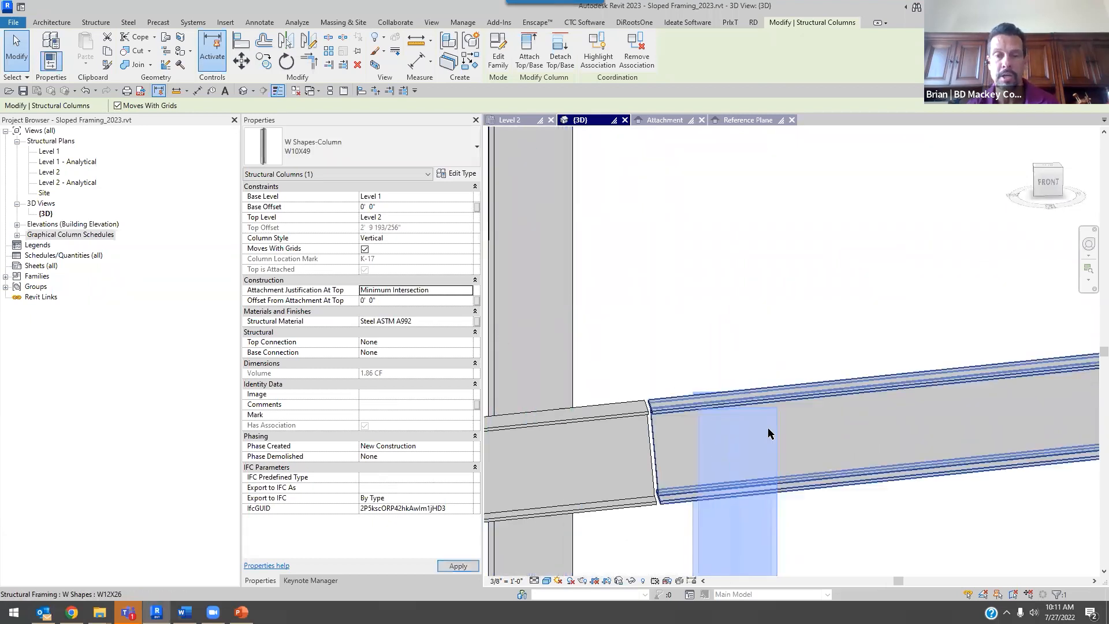
left_click(468, 291)
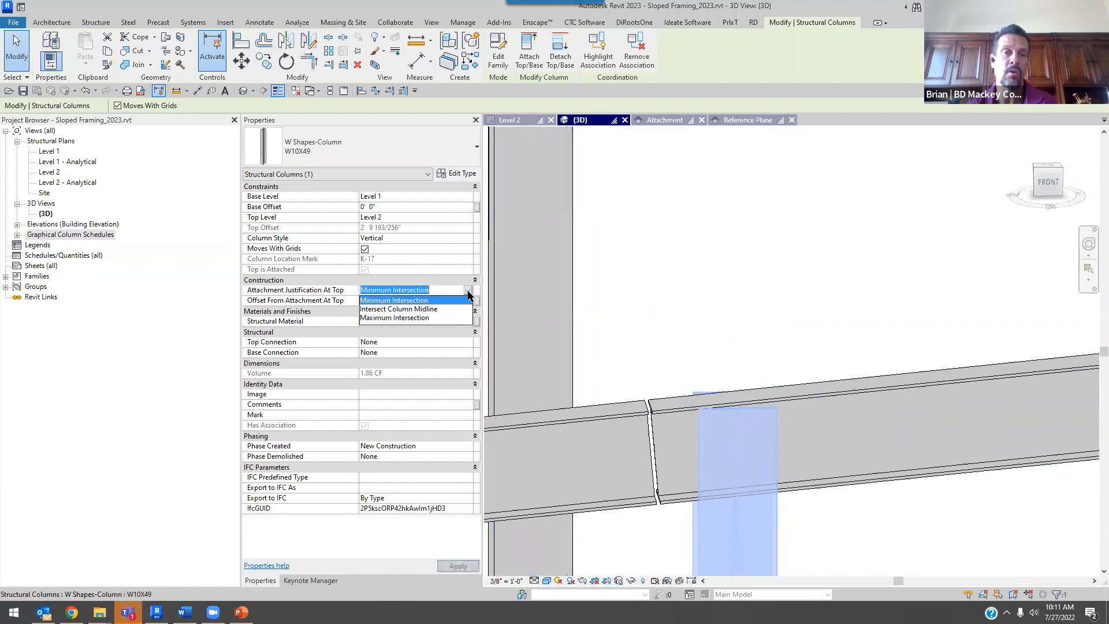
left_click(432, 318)
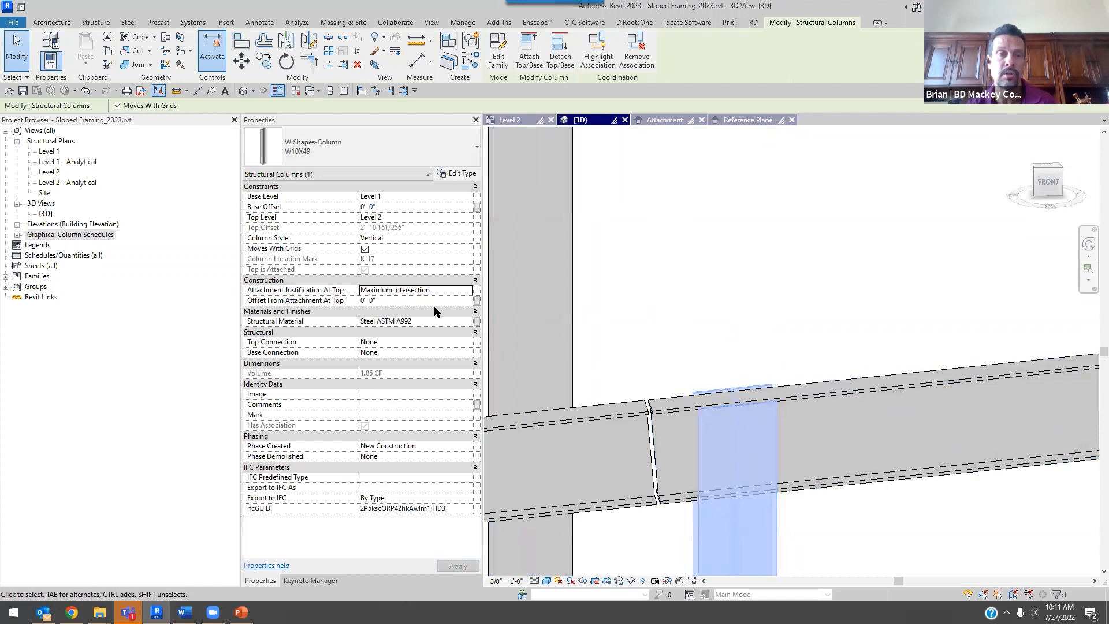
- Set the K-17 column's offset from attachment at top to 0' 1"
left_click(402, 300)
type("1")
key("Return")
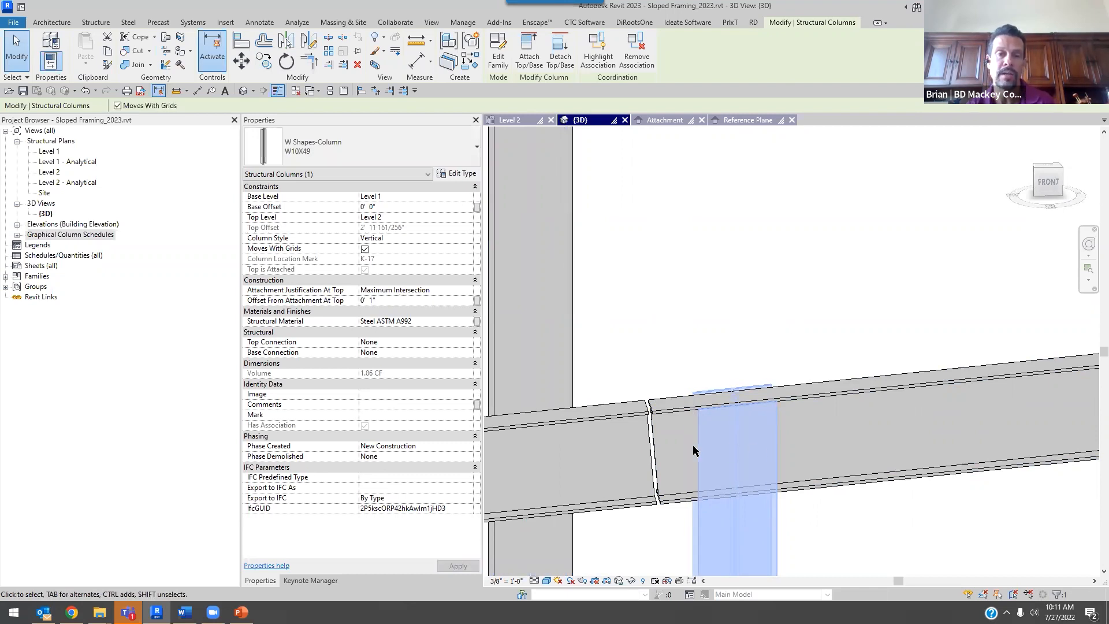
- Deselect the K-17 column and trim the sloped beam between grids 17 and 18 to the column's web
left_click(402, 302)
left_click(775, 288)
middle_click_drag(775, 287, 689, 445, "shift")
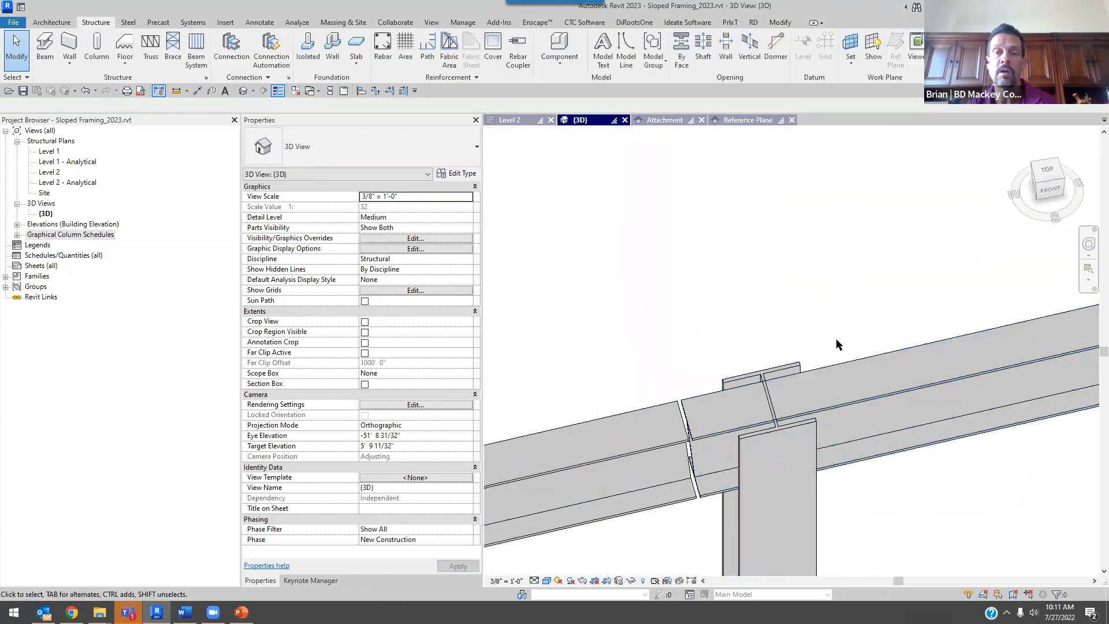
scroll(778, 375, "up", 2)
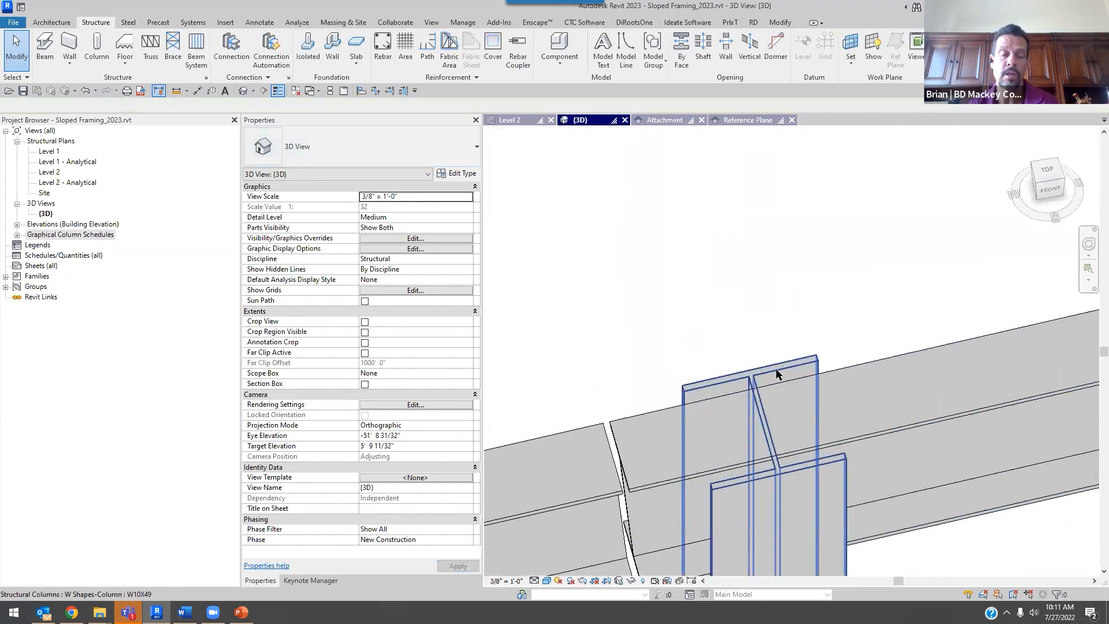
left_click(780, 22)
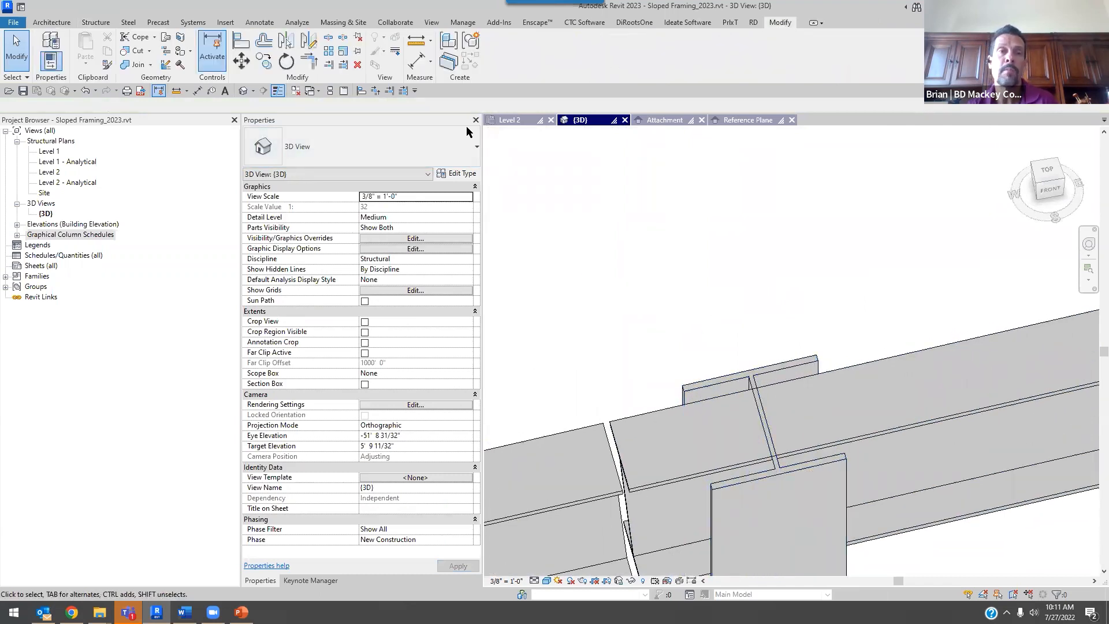
left_click(329, 64)
left_click(764, 421)
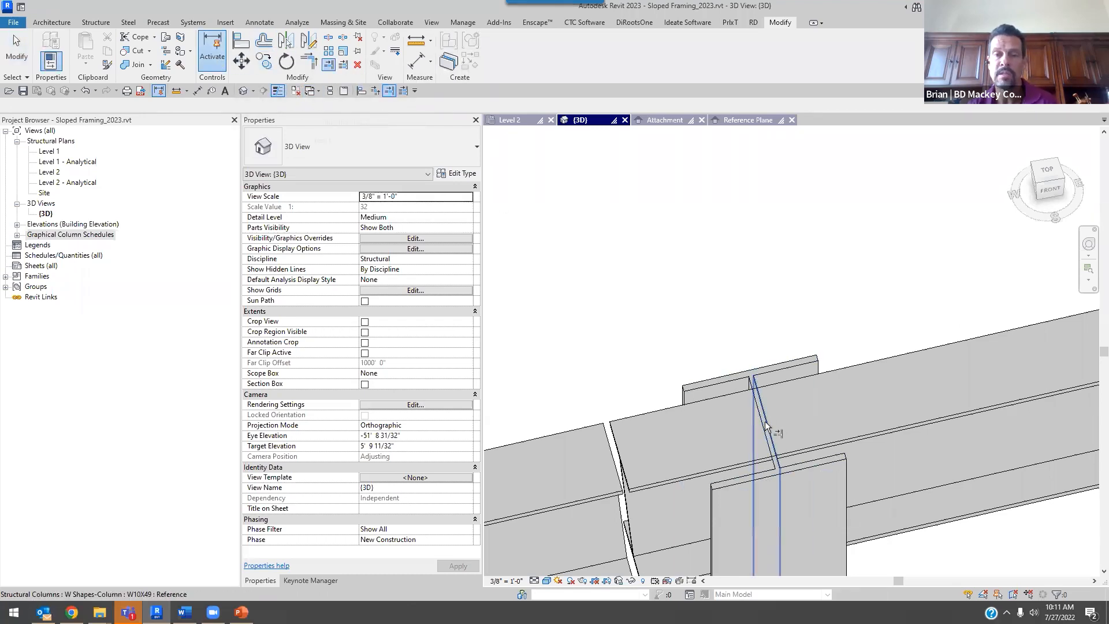
left_click(909, 361)
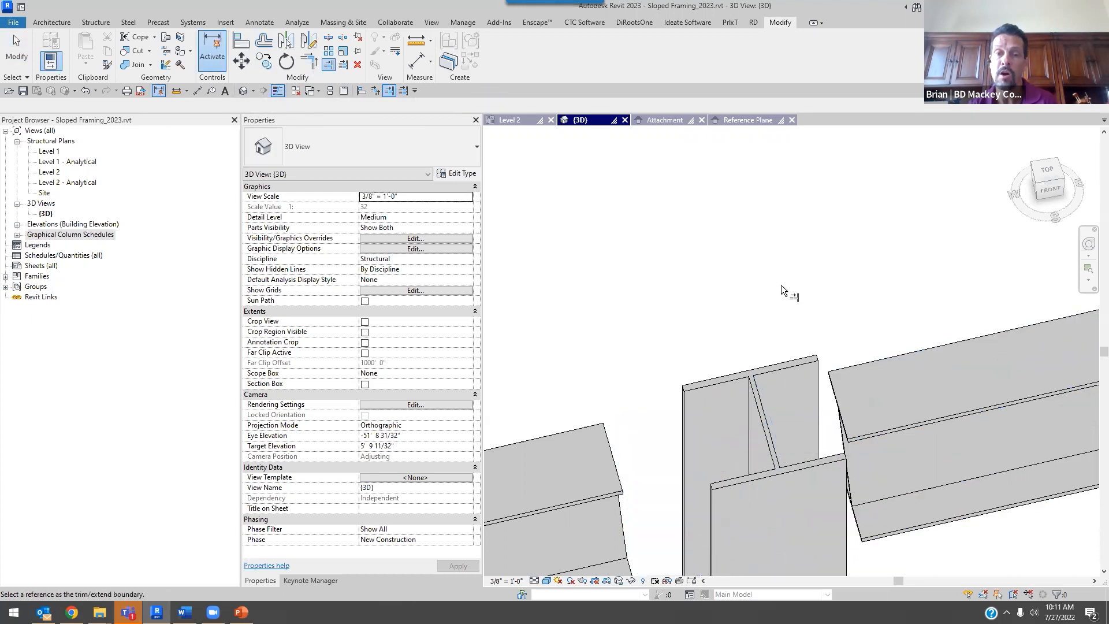
- Extend the sloped beam between grids 16 and 17 to the K-17 column's web and check both beam ends
left_click(758, 425)
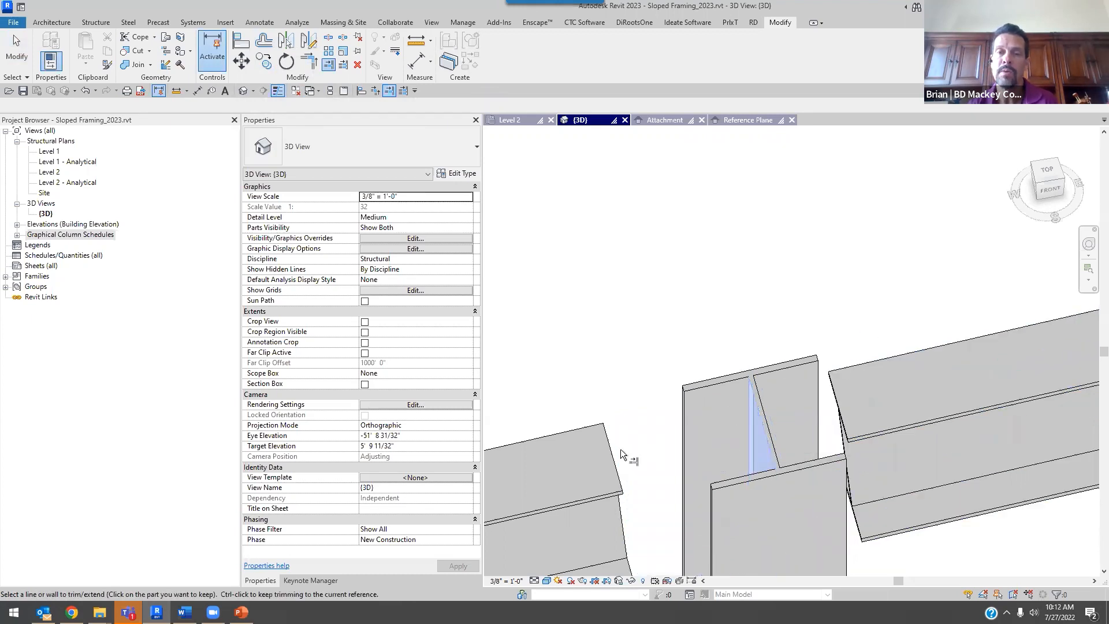
left_click(614, 494)
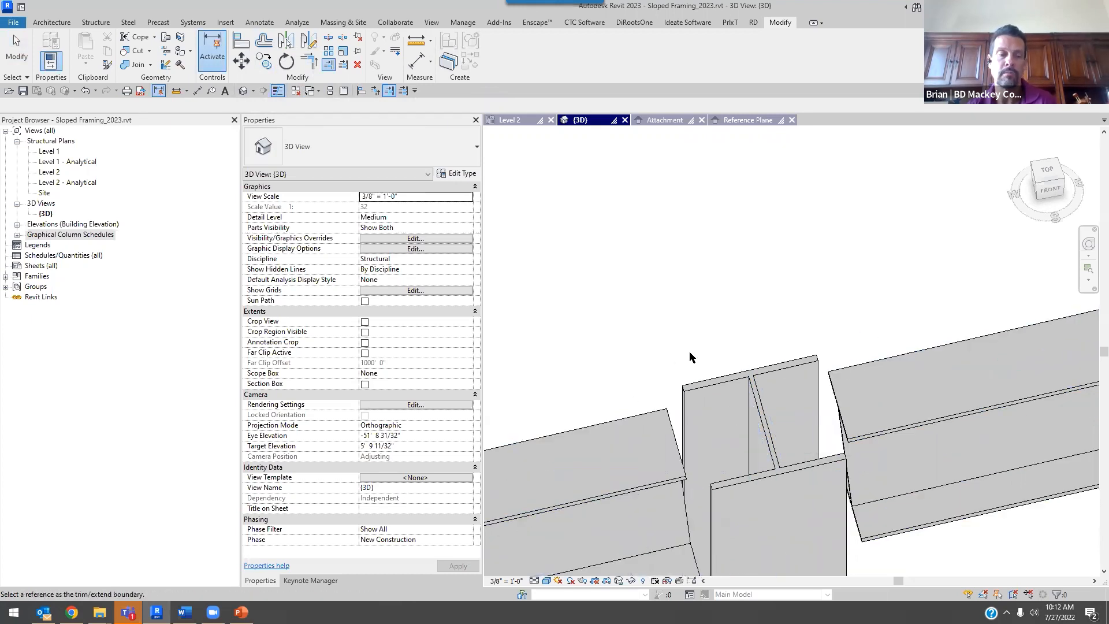
scroll(729, 323, "down", 2)
key("Escape")
key("Escape")
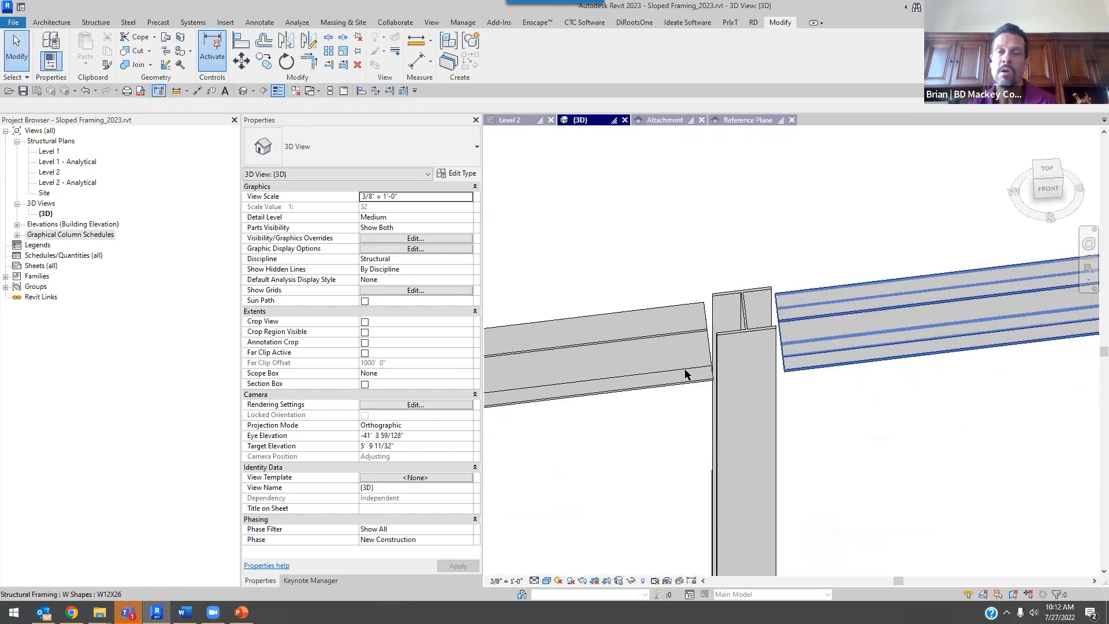
left_click(686, 374)
left_click(804, 299, "ctrl")
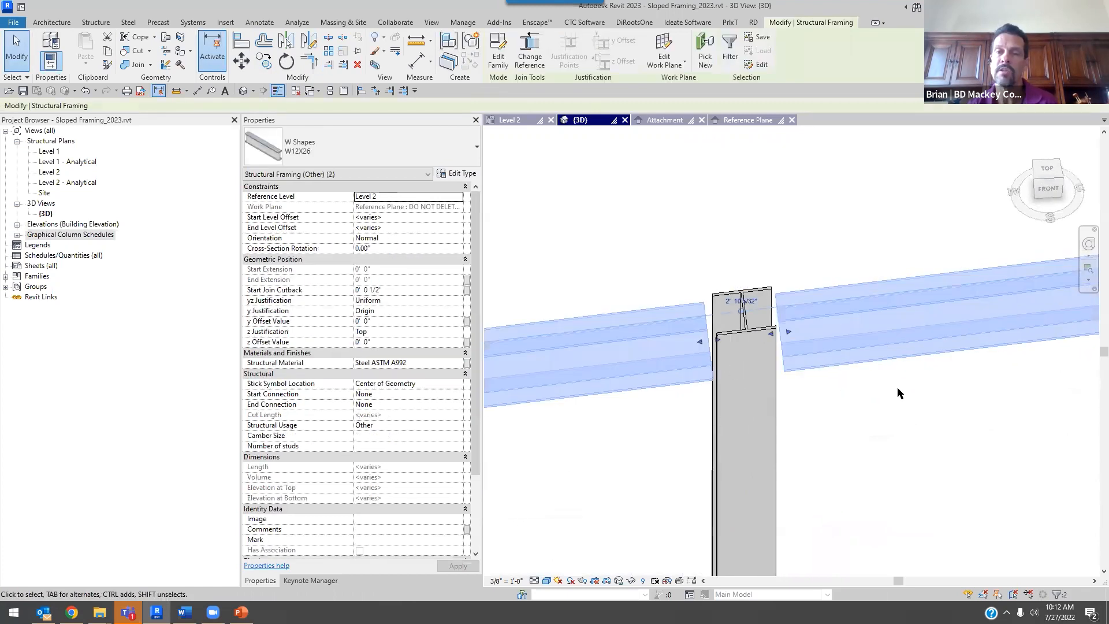
left_click(741, 225)
- Trim the low end of the sloped beam on grid K to the web of the corner column at grid 16
scroll(742, 228, "down", 9)
mouse_move(841, 328)
middle_mouse_down()
mouse_move(848, 353)
mouse_move(846, 326)
middle_mouse_up()
scroll(678, 347, "up", 8)
scroll(677, 386, "up", 4)
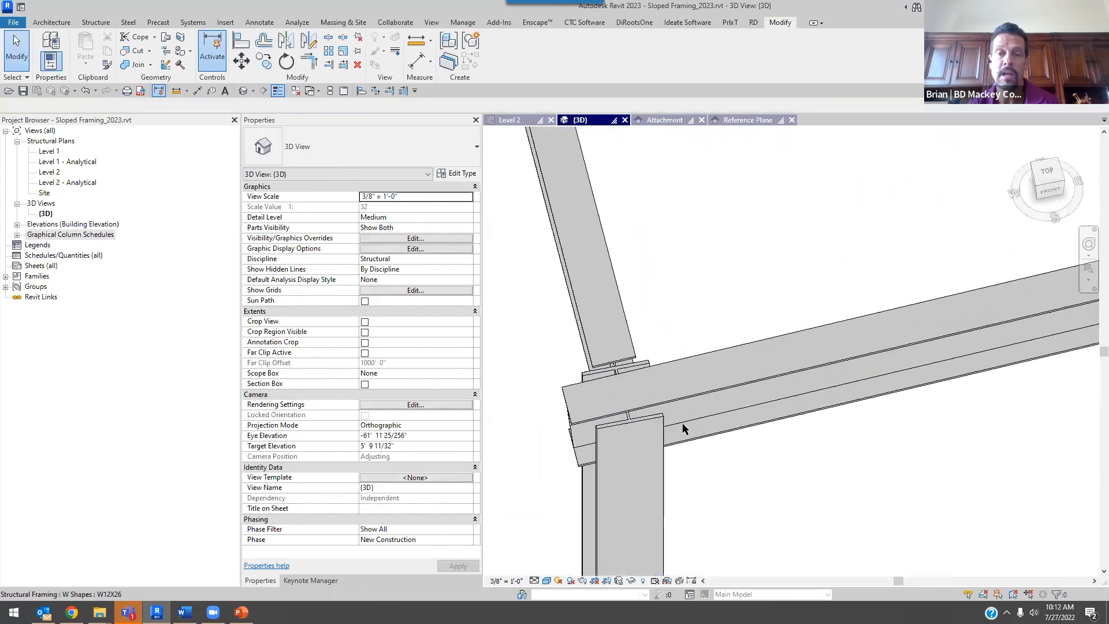
left_click(310, 62)
scroll(608, 417, "up", 3)
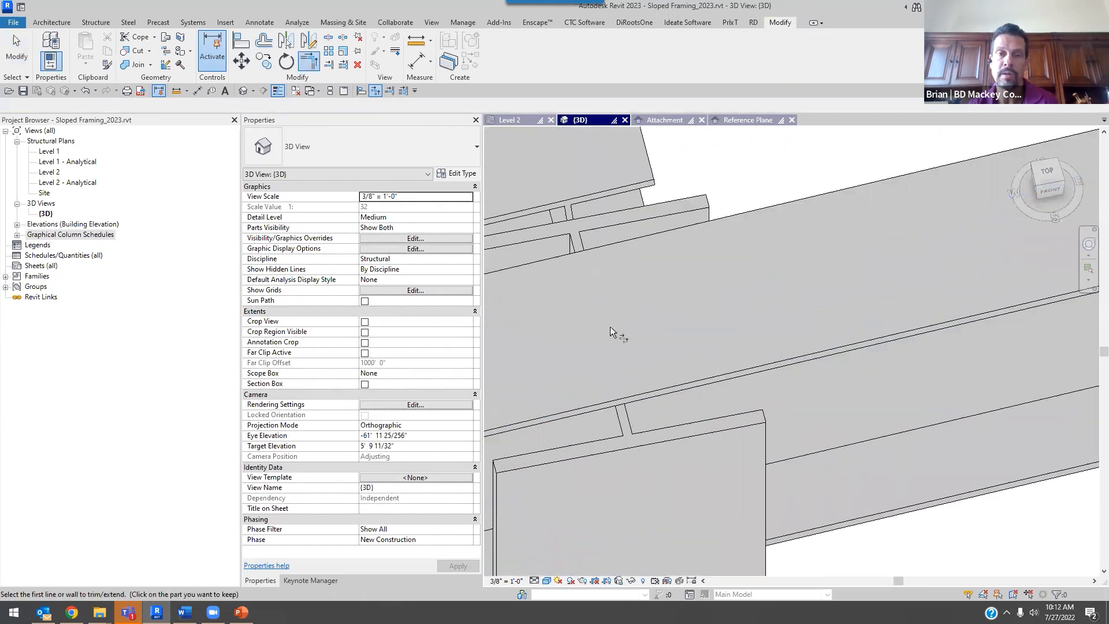
left_click(328, 64)
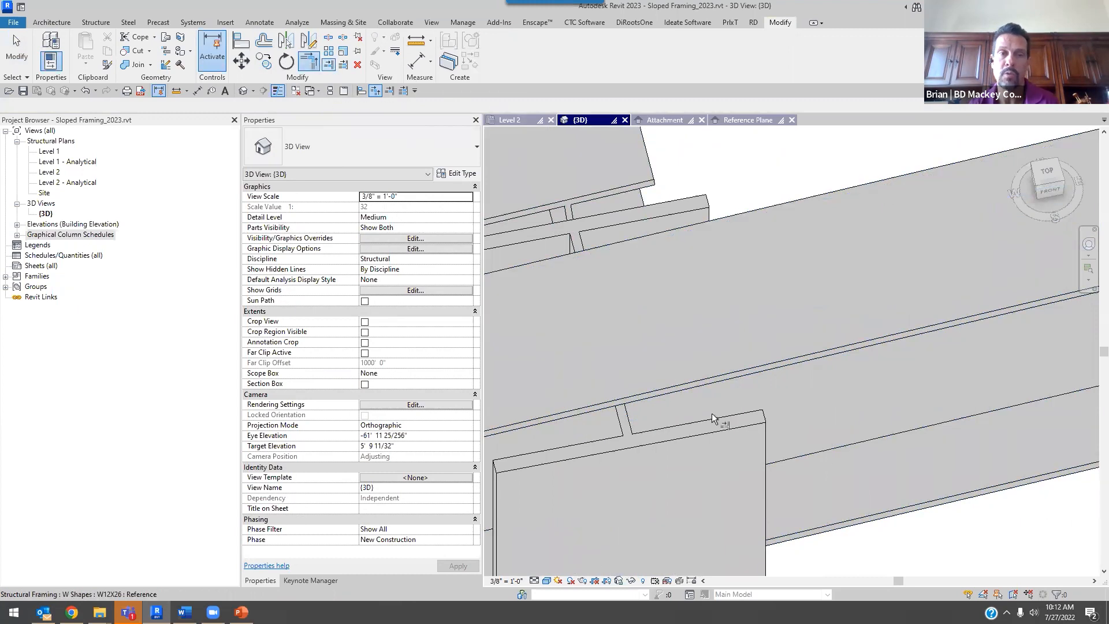
left_click(627, 414)
scroll(832, 303, "down", 5)
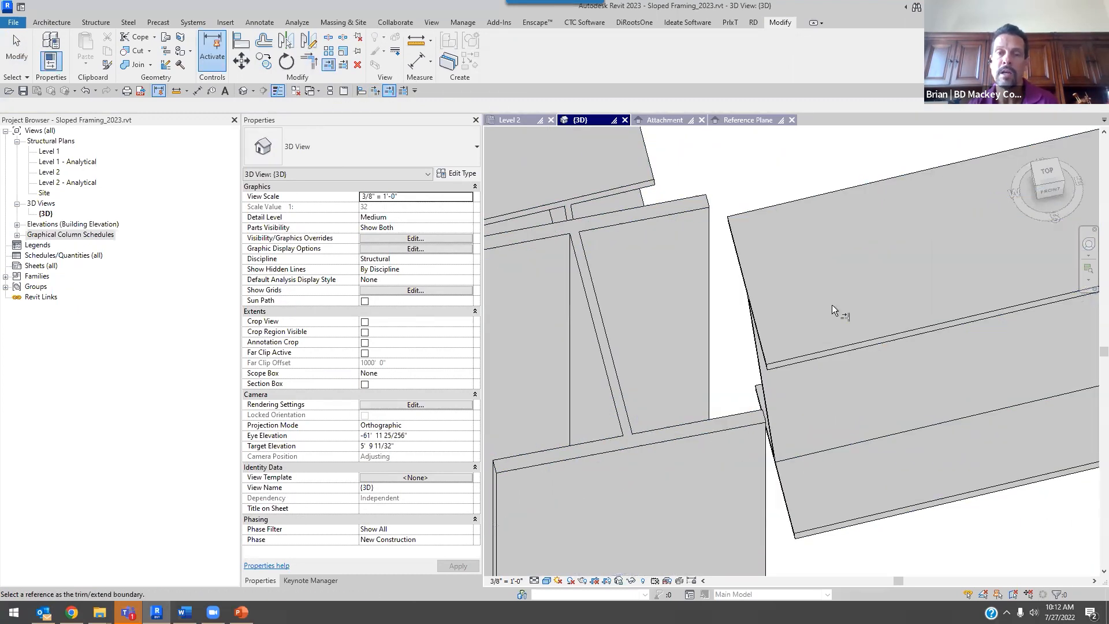
scroll(831, 306, "down", 5)
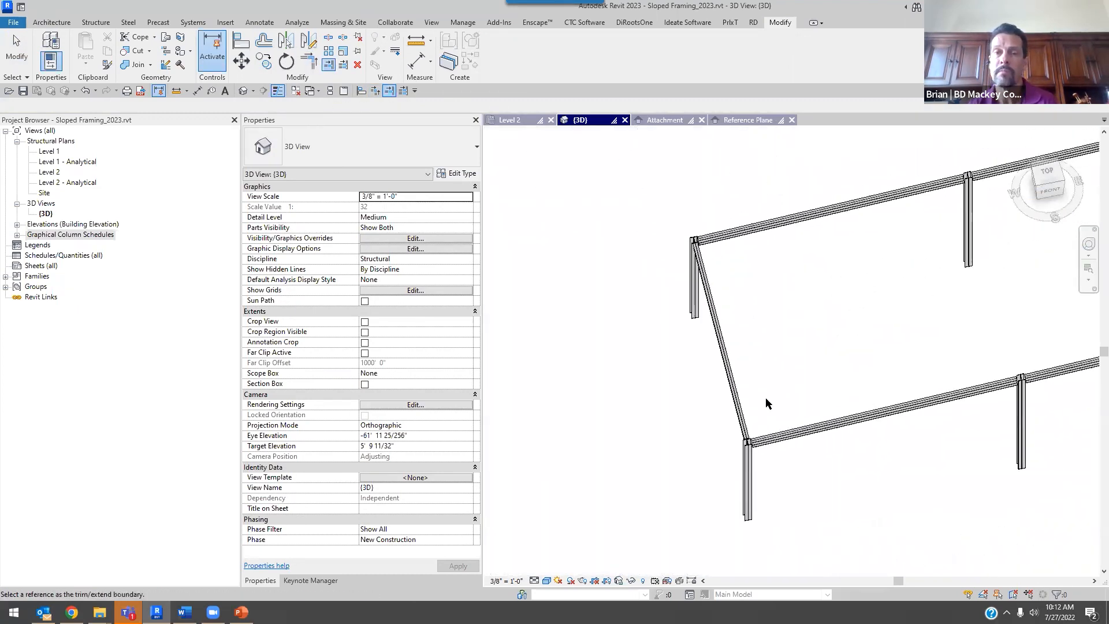
key("Escape")
key("Escape")
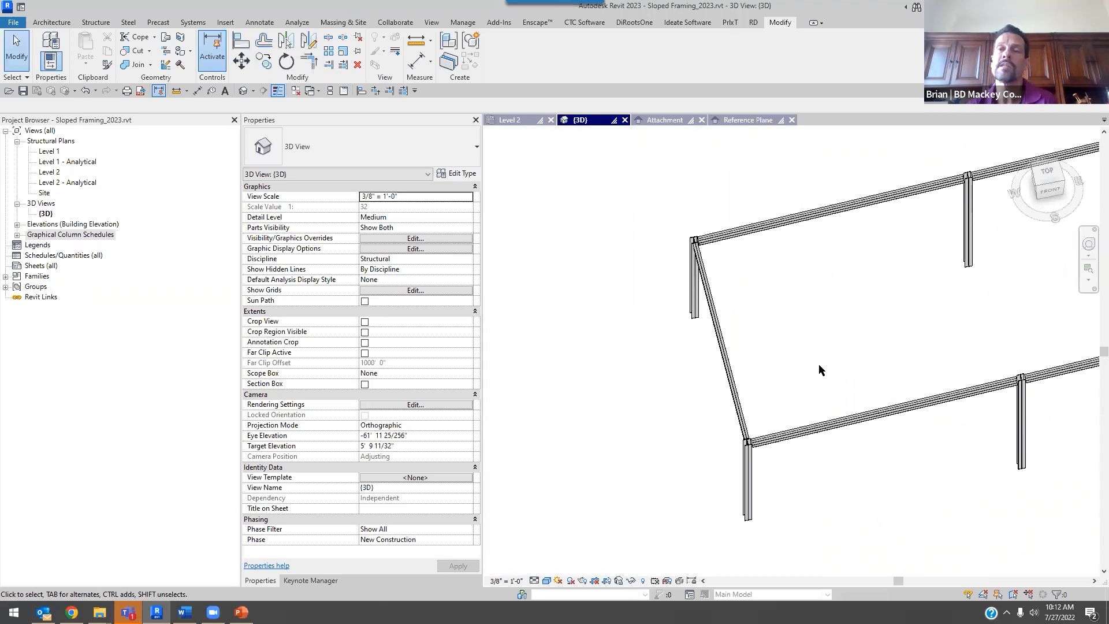
- Review the whole framed bay in 3D and open the Reference Plane elevation showing grids 16 to 18
scroll(819, 364, "down", 3)
middle_click_drag(857, 363, 652, 354)
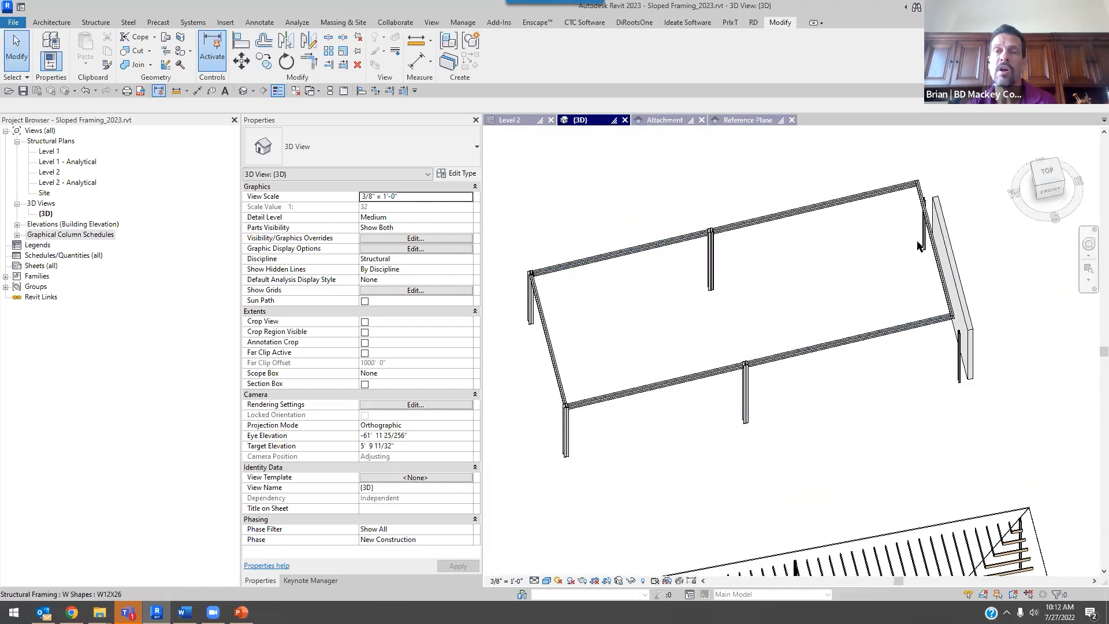
left_click(745, 120)
scroll(781, 227, "down", 5)
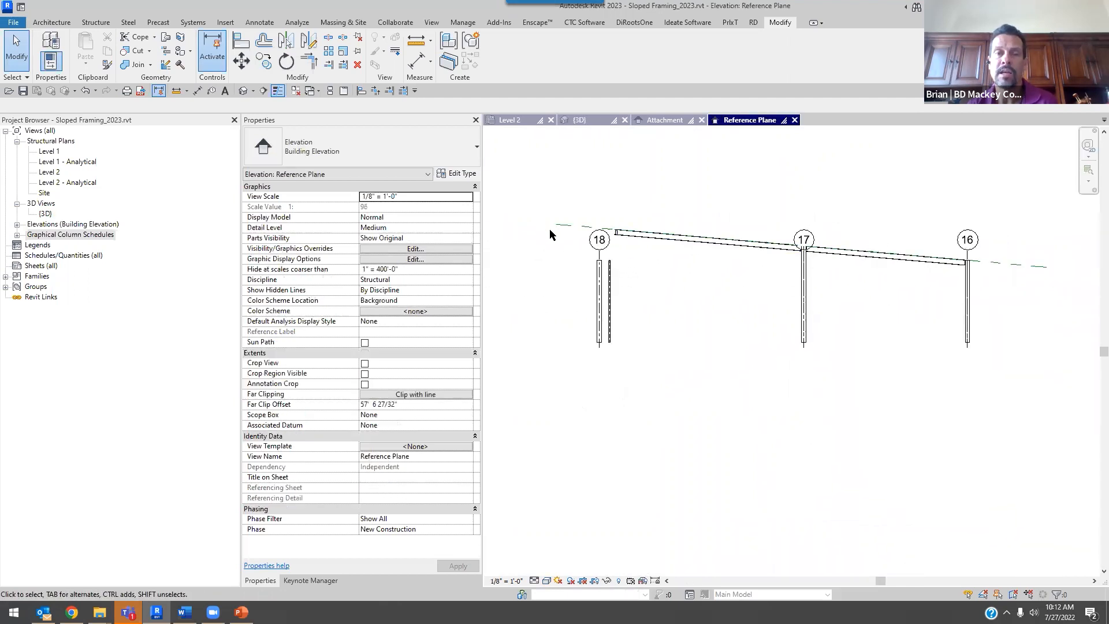
- Rotate the reference plane "DO NOT DELETE roof bottom 2" to a steeper slope about a centre where it meets grid 16
left_click(558, 230)
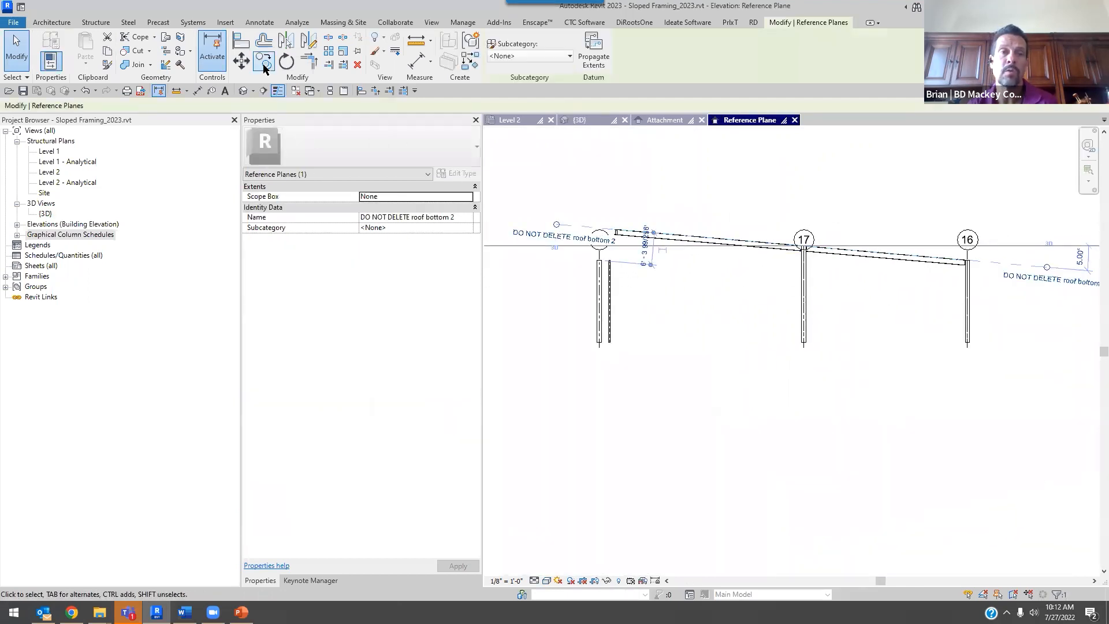
left_click(286, 61)
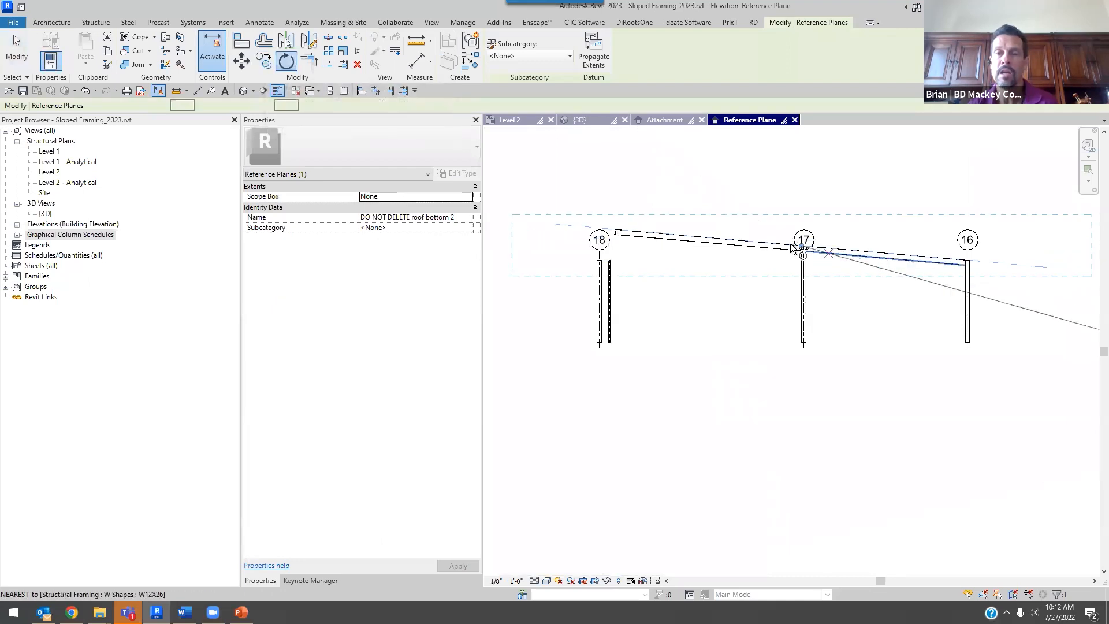
left_click(351, 106)
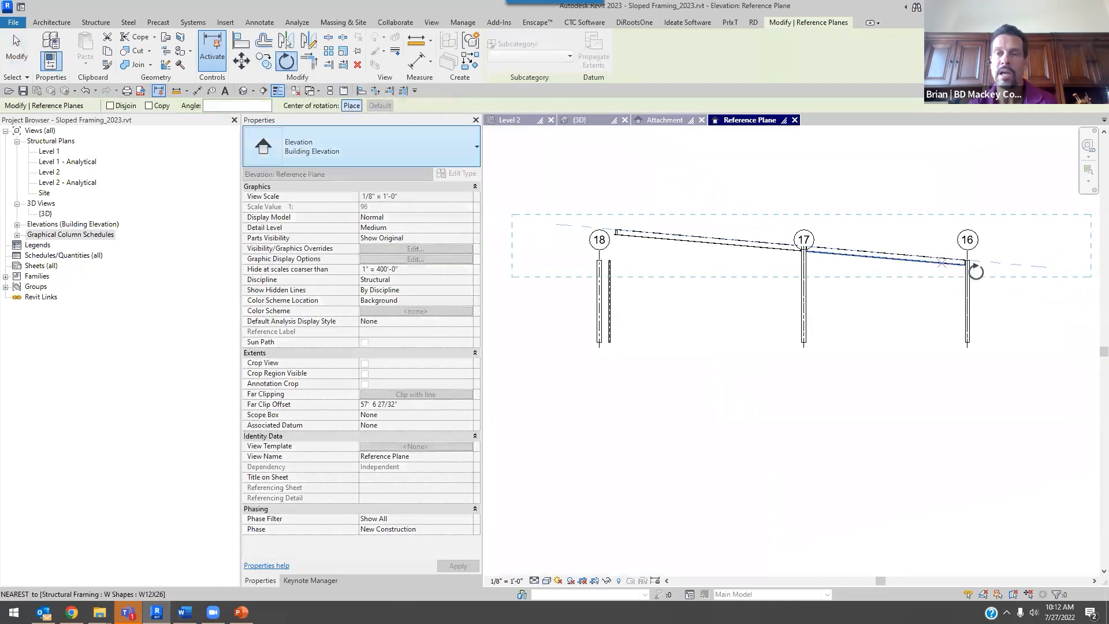
scroll(983, 266, "up", 3)
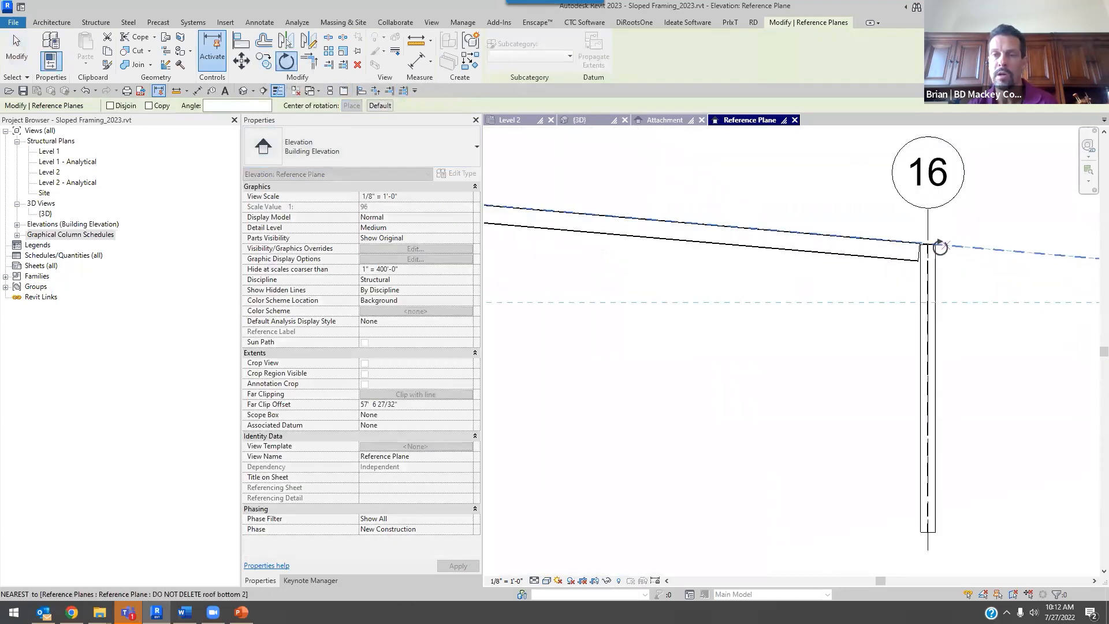
scroll(928, 241, "down", 3)
middle_click_drag(623, 226, 855, 259)
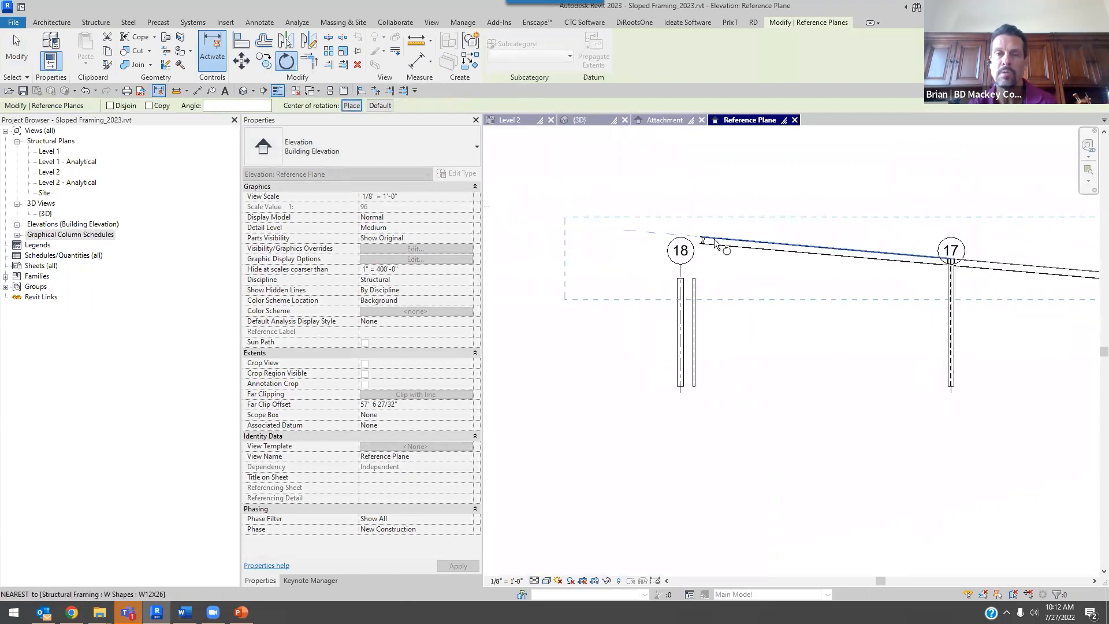
left_click(642, 235)
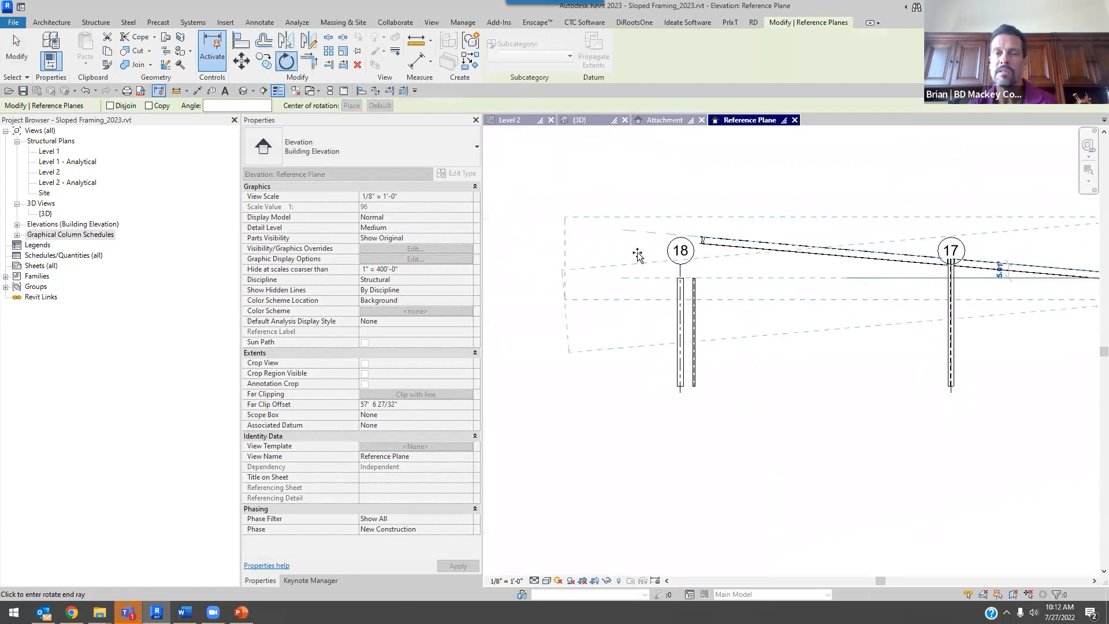
scroll(639, 249, "up", 3)
scroll(634, 234, "up", 3)
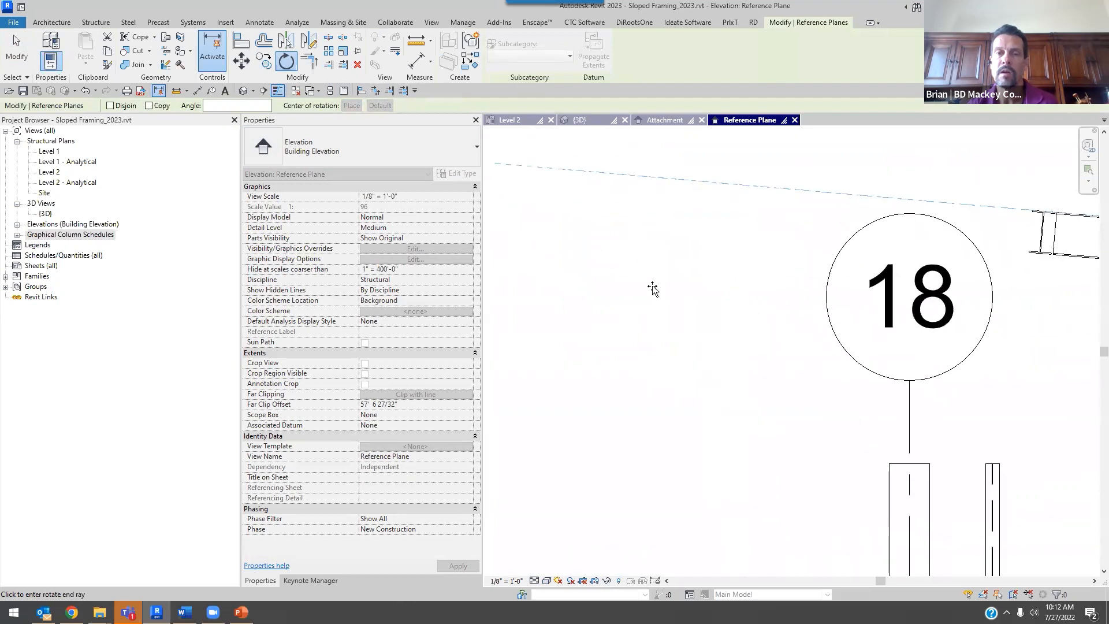
scroll(655, 313, "down", 3)
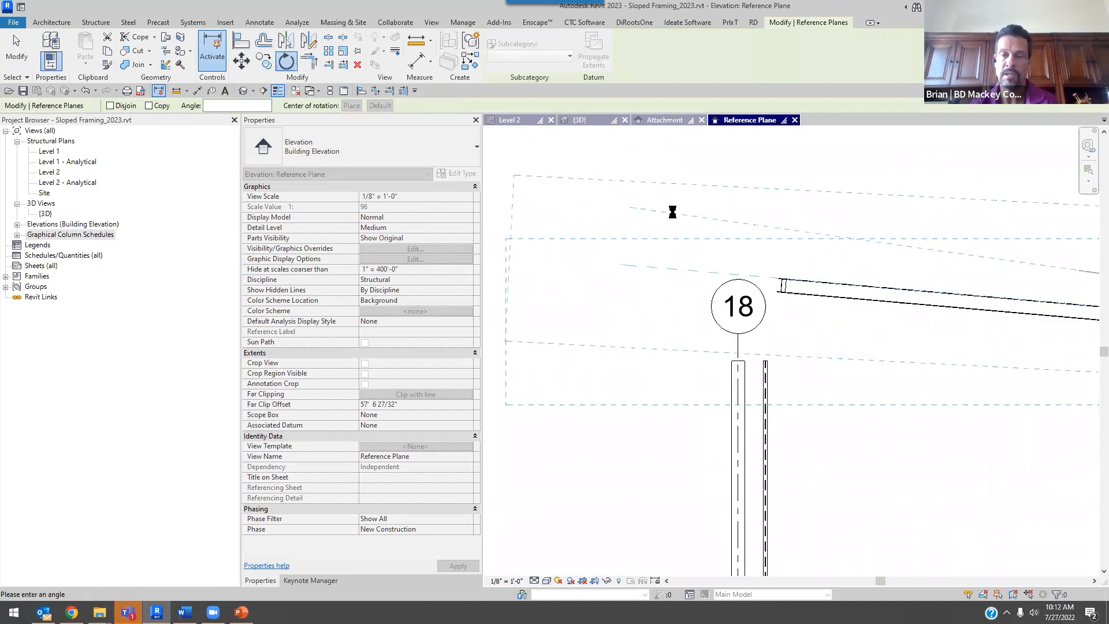
scroll(775, 260, "down", 5)
middle_click_drag(900, 325, 771, 263)
scroll(747, 262, "up", 5)
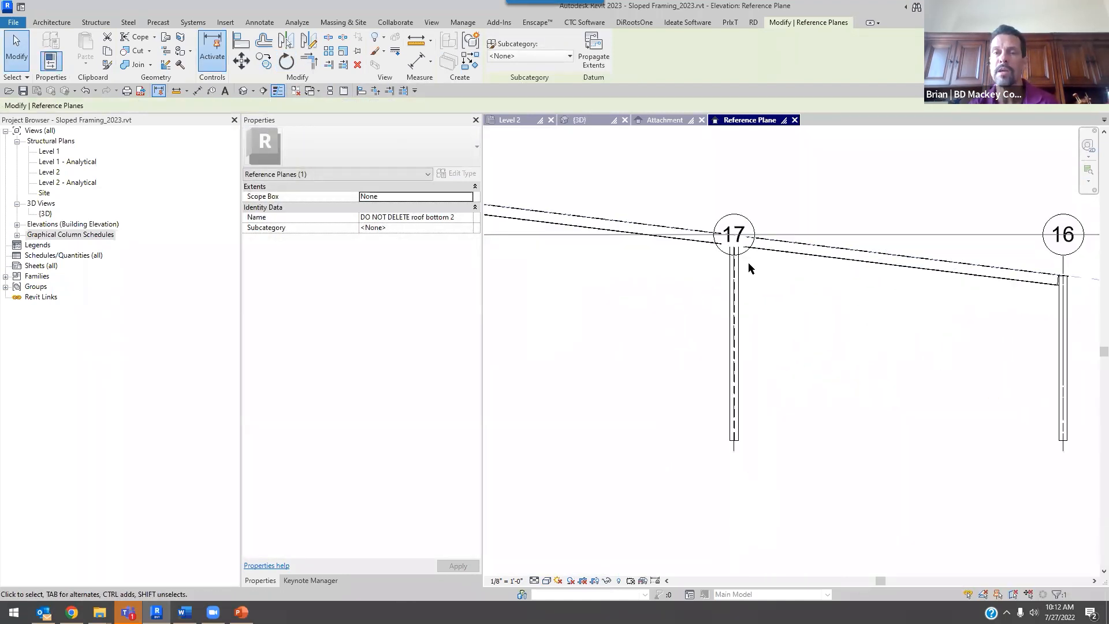
left_click(800, 314)
- Temporarily hide the Grids category in the Reference Plane elevation
scroll(771, 303, "down", 4)
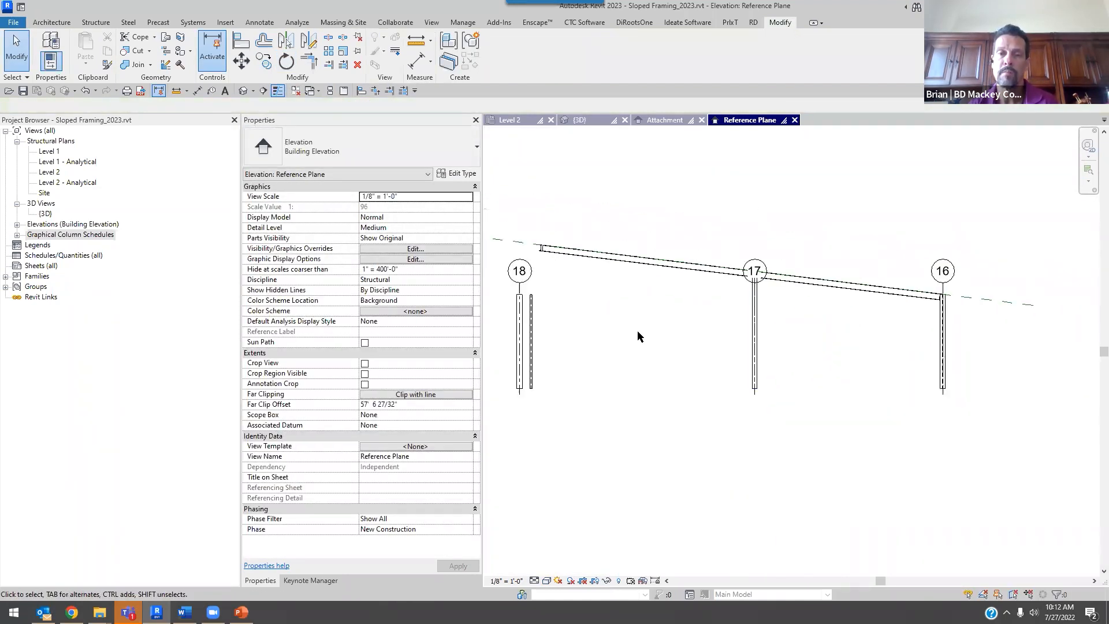
left_click(516, 280)
left_click(608, 581)
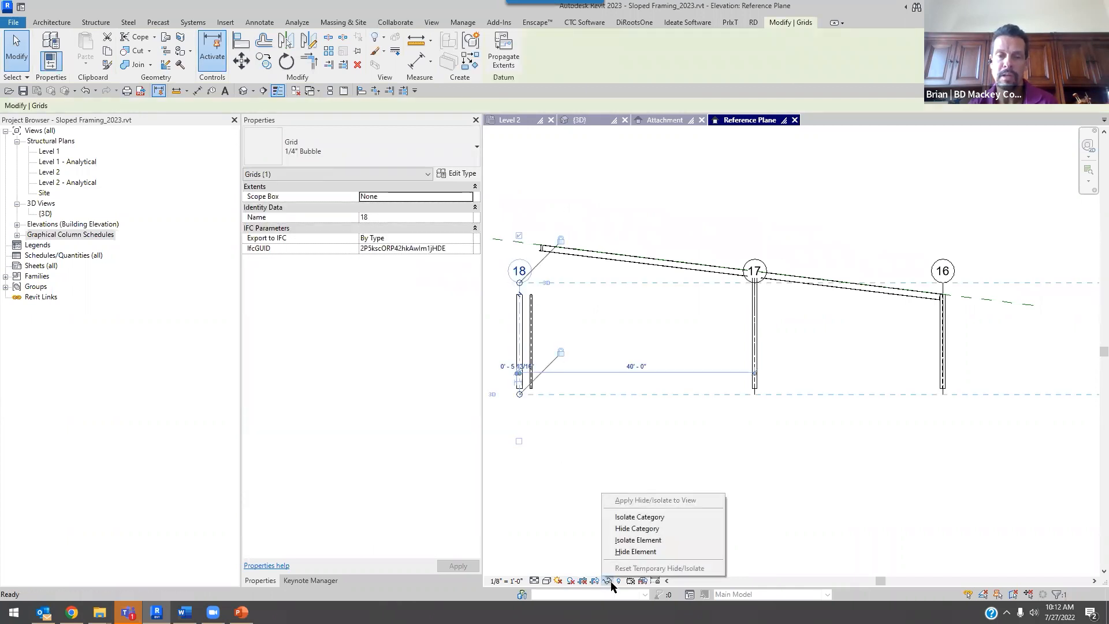
left_click(650, 529)
- Select the sloped beams beside the grid 17 column and examine how the beams and column top follow the rotated plane
scroll(758, 278, "up", 5)
scroll(758, 278, "up", 1)
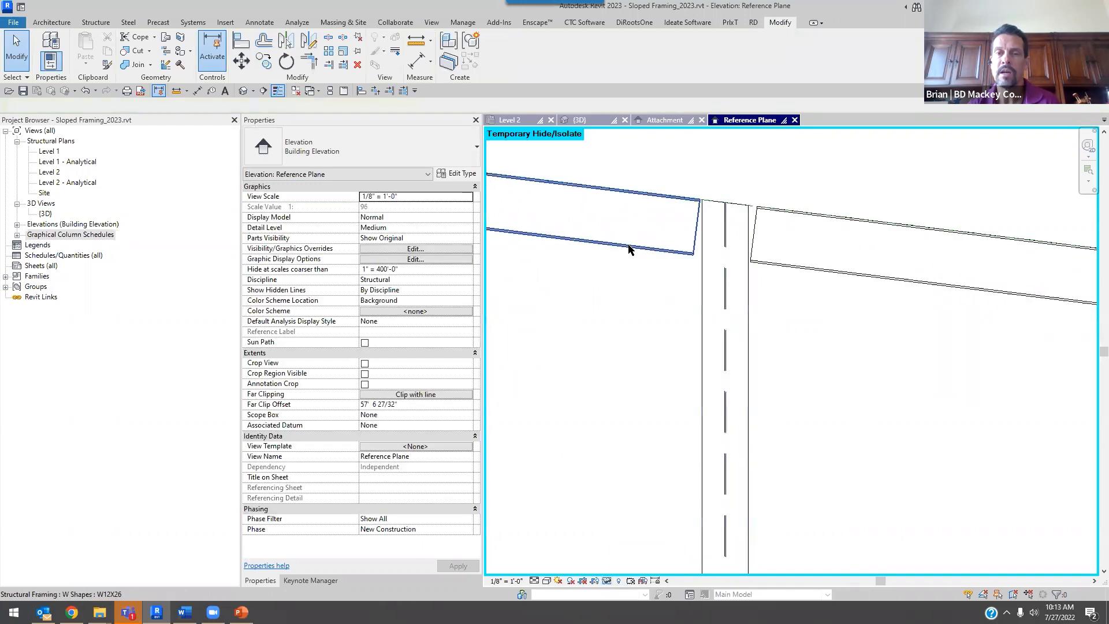
left_click(628, 244)
left_click(778, 269)
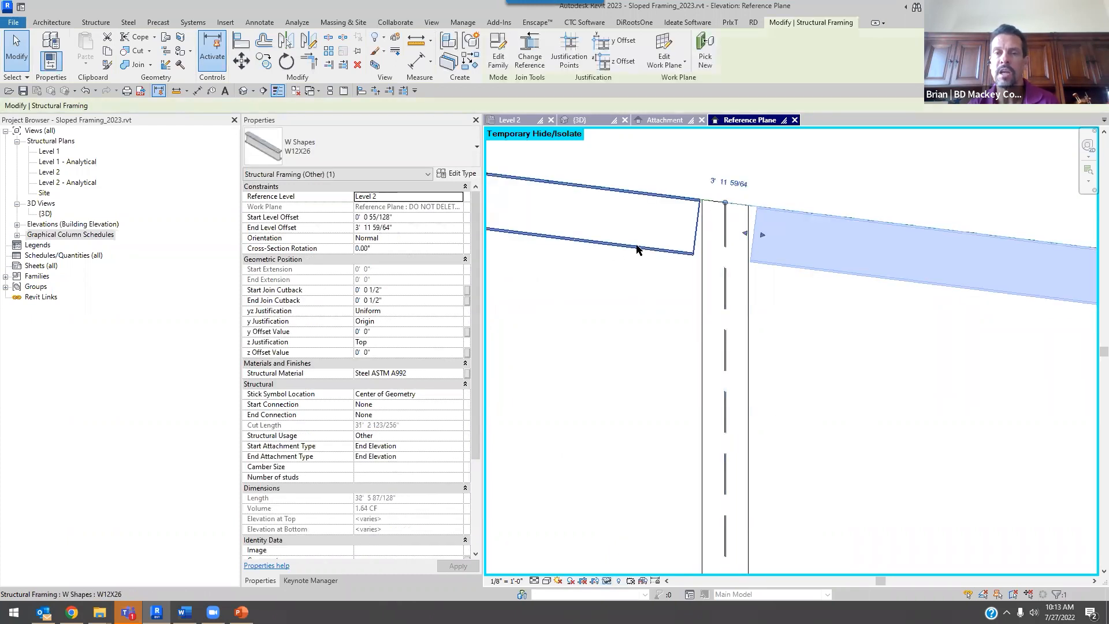
scroll(797, 275, "down", 5)
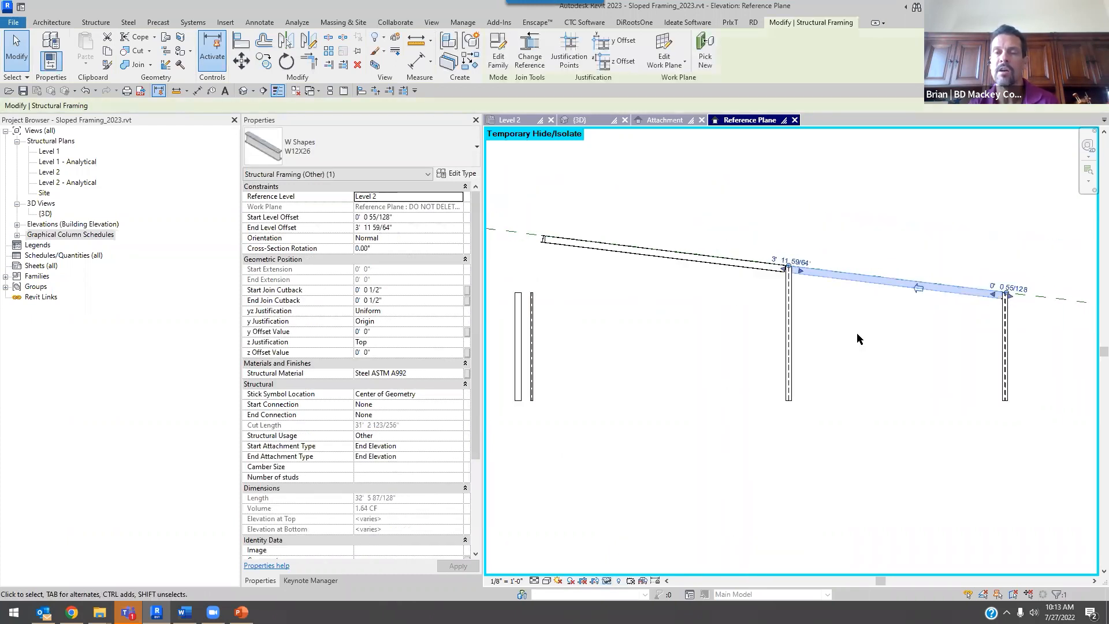
left_click(858, 330)
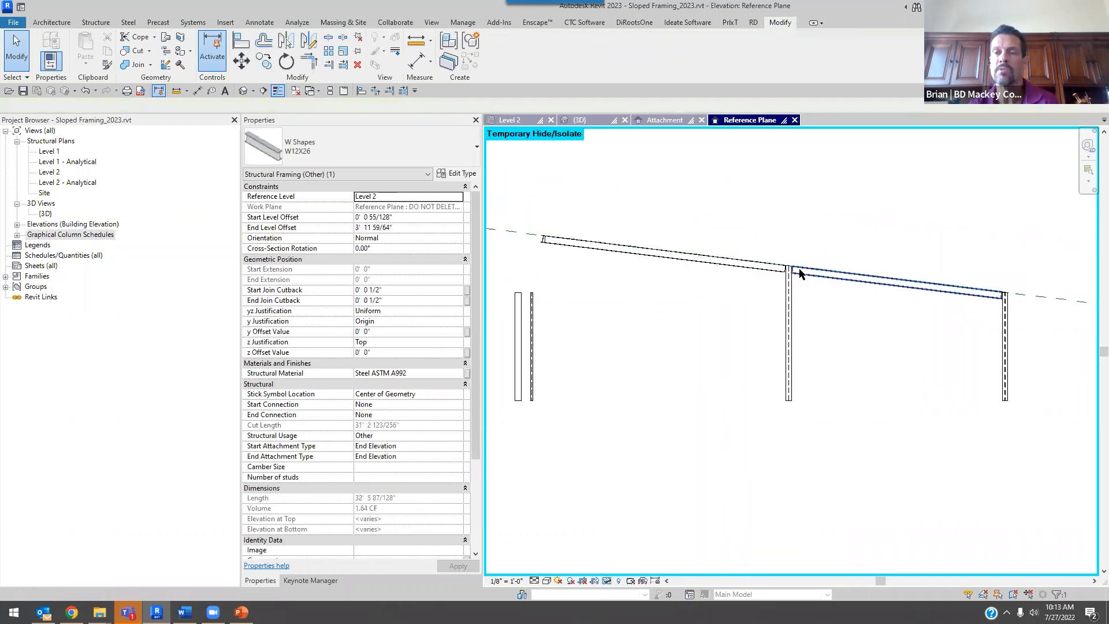
- View the re-sloped framing in 3D, and open the Level 2 plan at the bay between grids 16 and 18
left_click(581, 120)
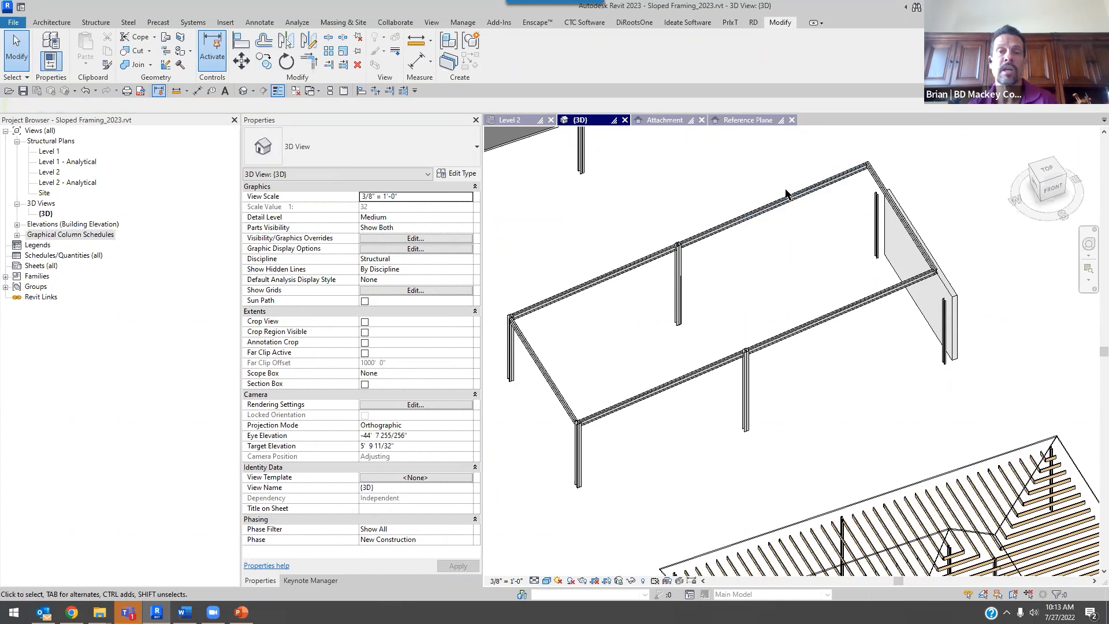
left_click(526, 122)
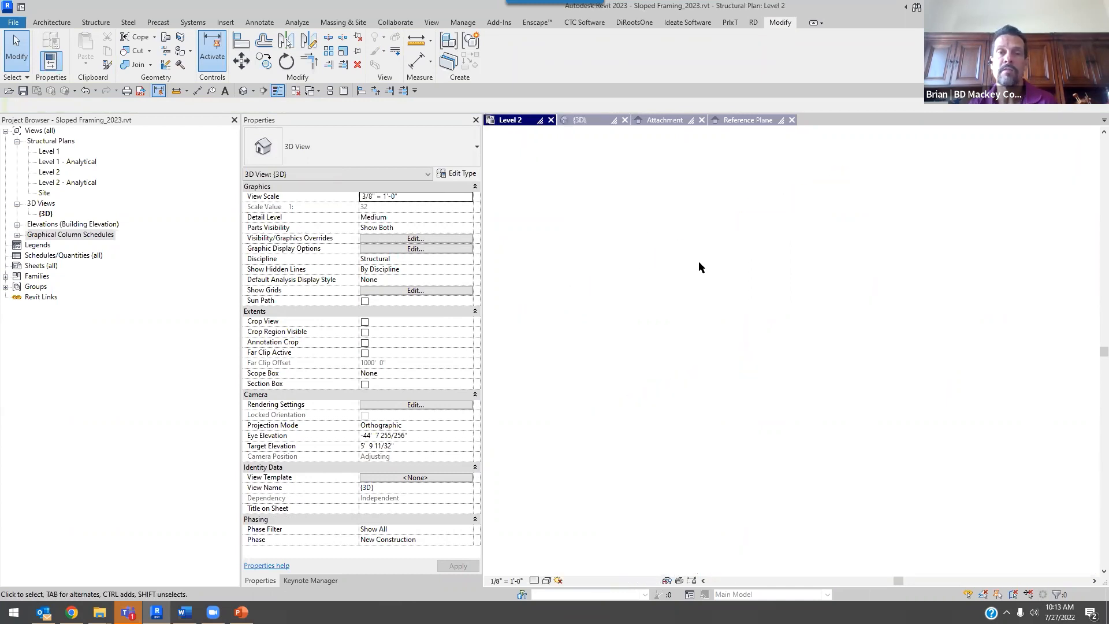
scroll(722, 294, "down", 5)
middle_click_drag(746, 311, 712, 331)
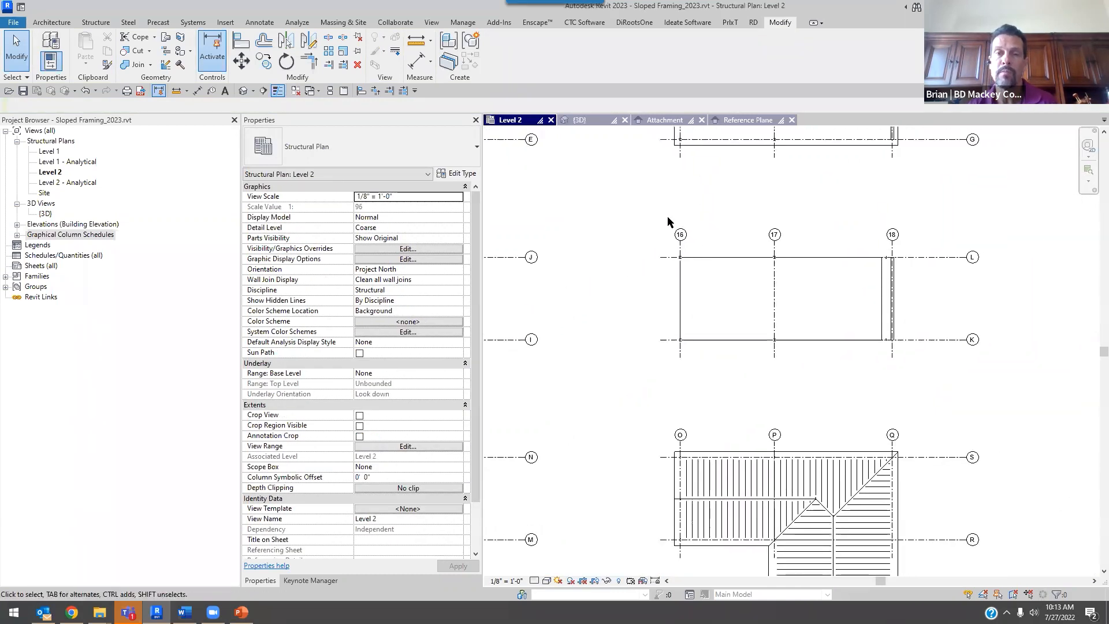
- Place a W12X26 beam along grid 17 between the columns at grids K and L, hosted on the sloped reference plane
left_click(96, 22)
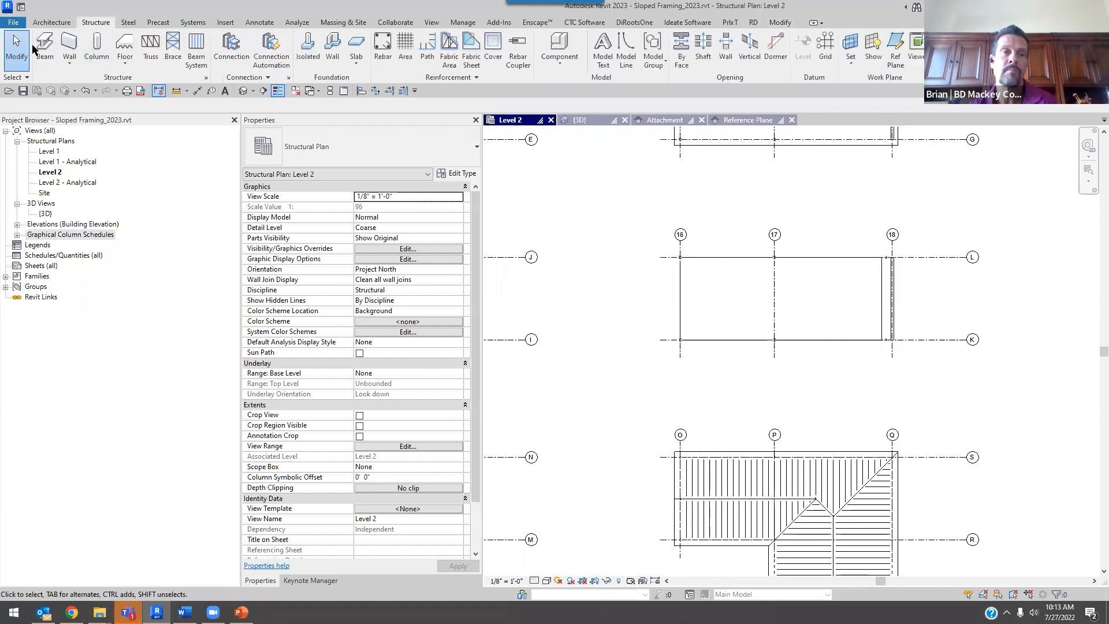
scroll(793, 347, "up", 6)
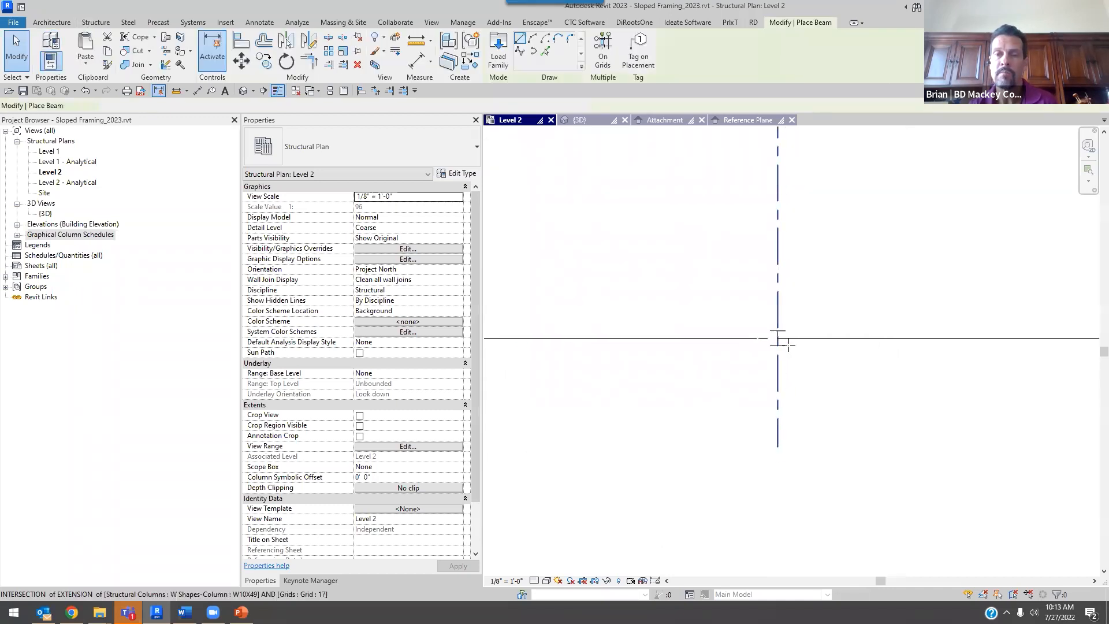
left_click(773, 337)
scroll(773, 337, "down", 6)
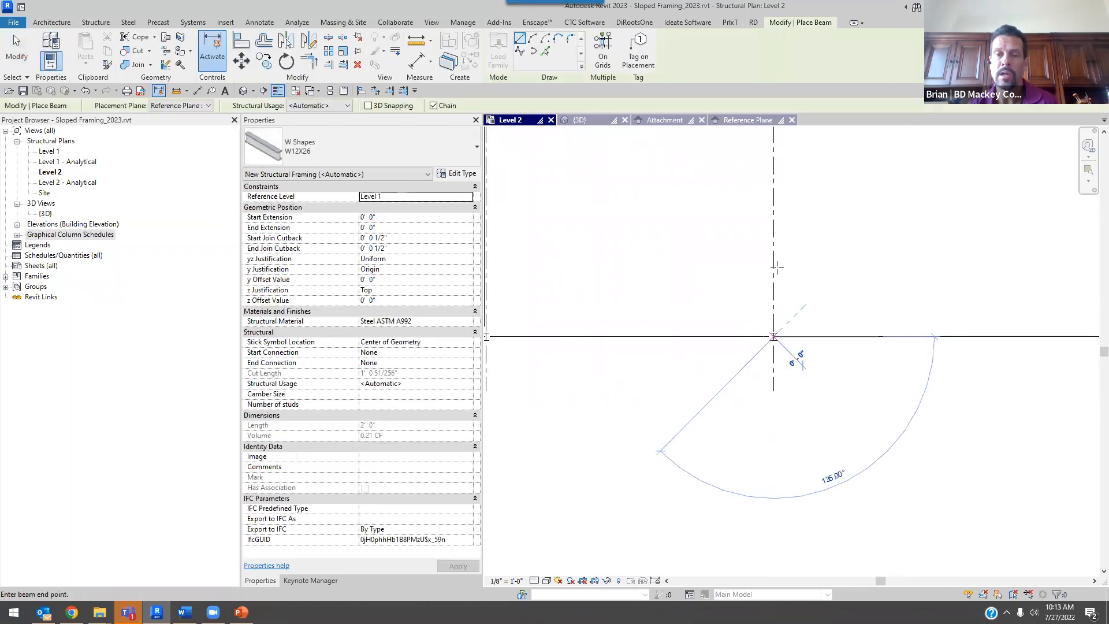
left_click(773, 281)
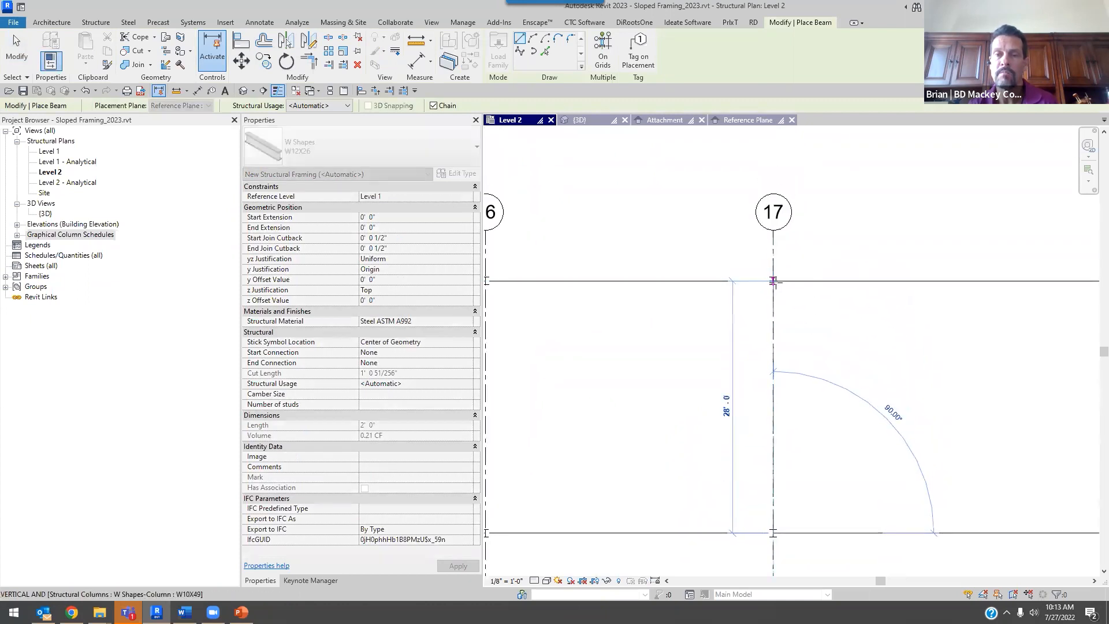
key("Escape")
key("Escape")
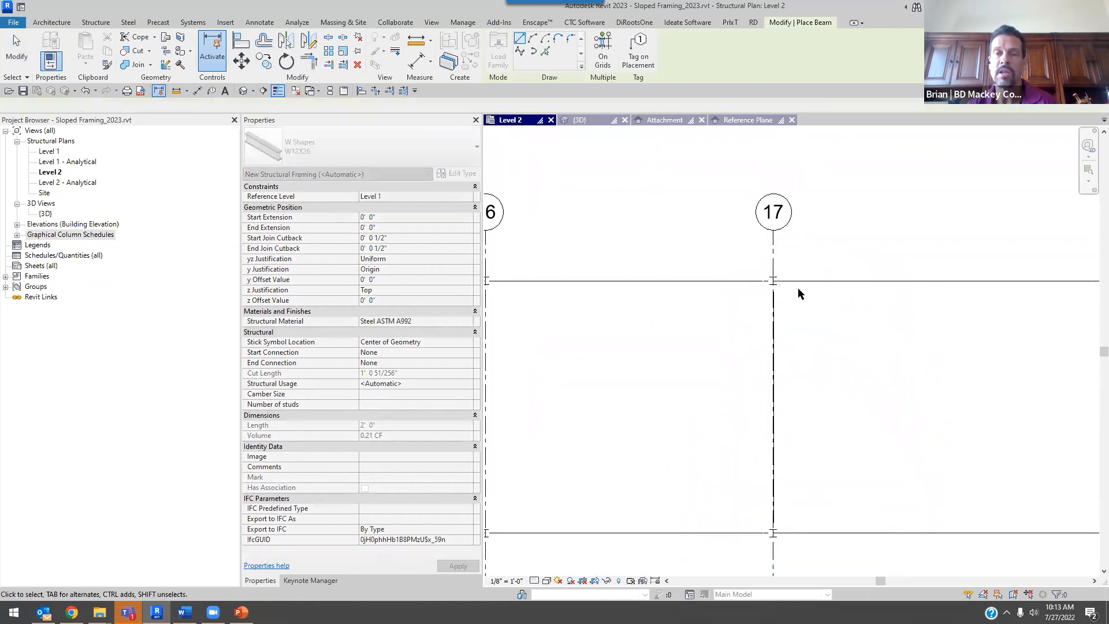
- Select the grid 17 girder and check which work plane hosts it
left_click(775, 288)
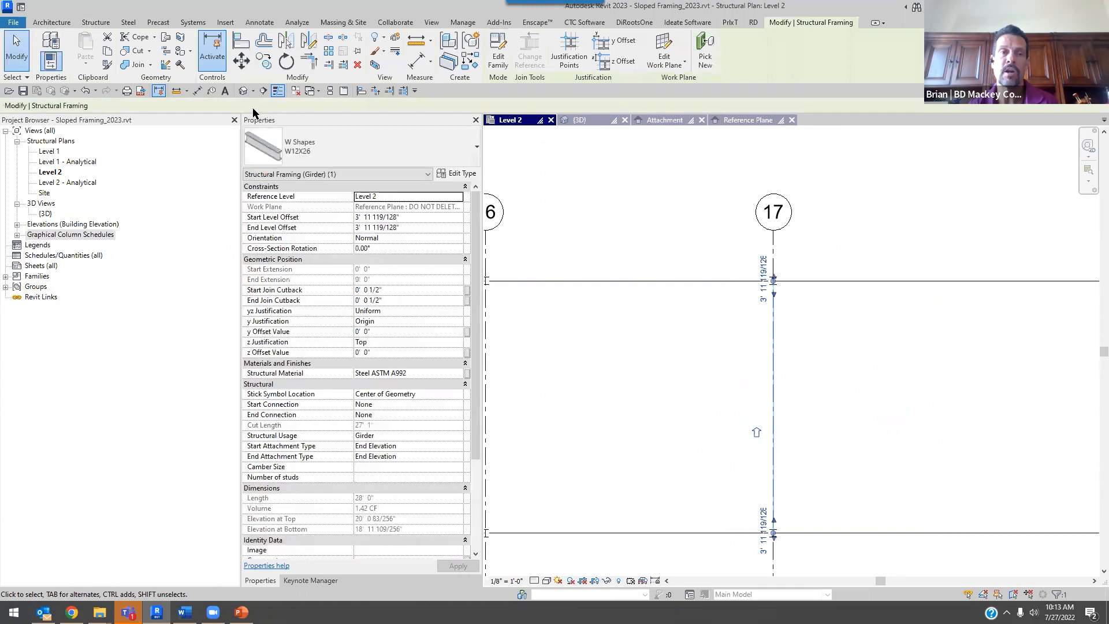
left_click(427, 207)
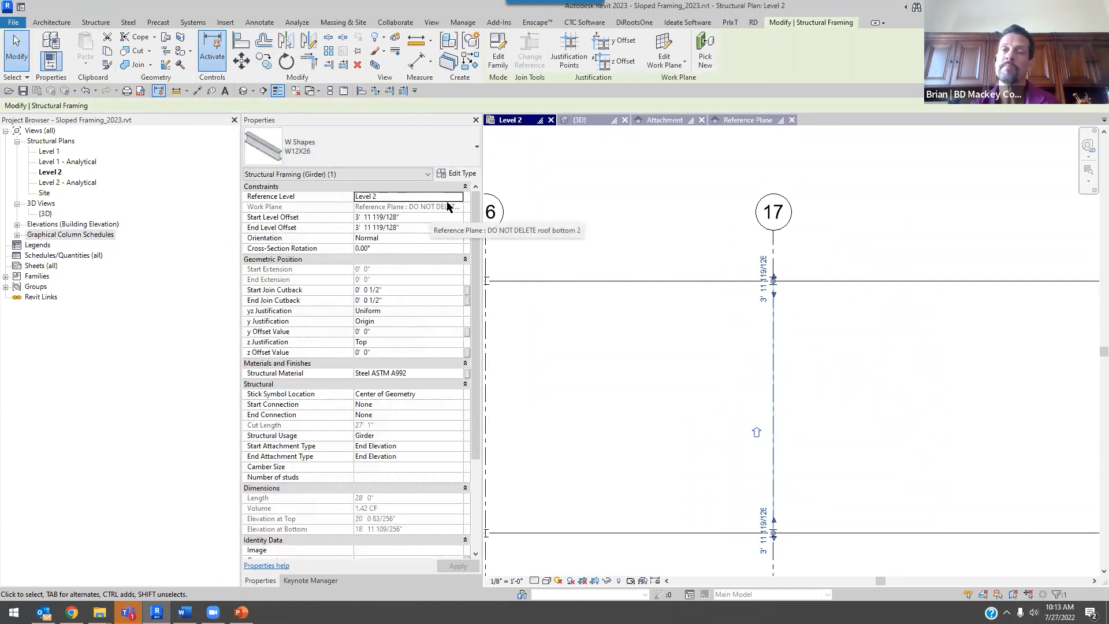
left_click(865, 244)
scroll(862, 246, "down", 4)
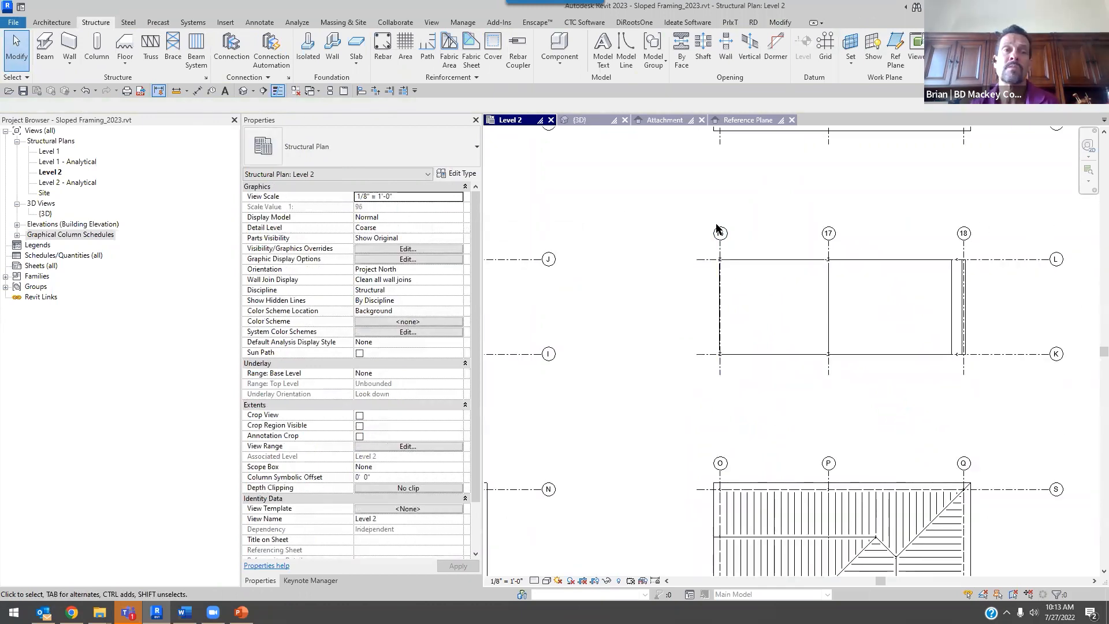
key("b")
key("s")
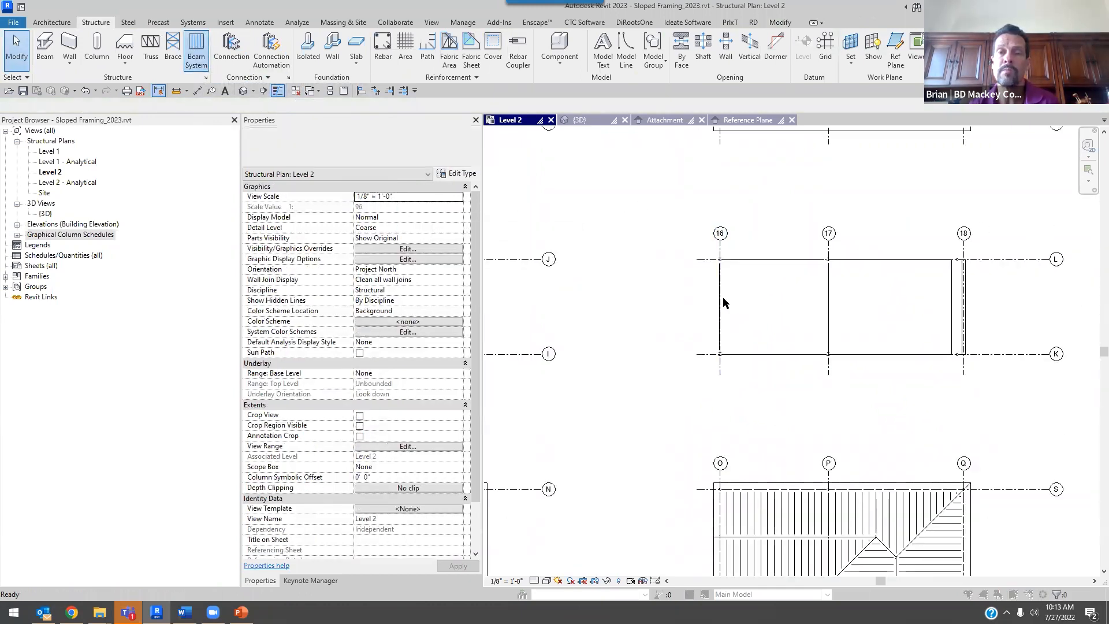
left_click(625, 328)
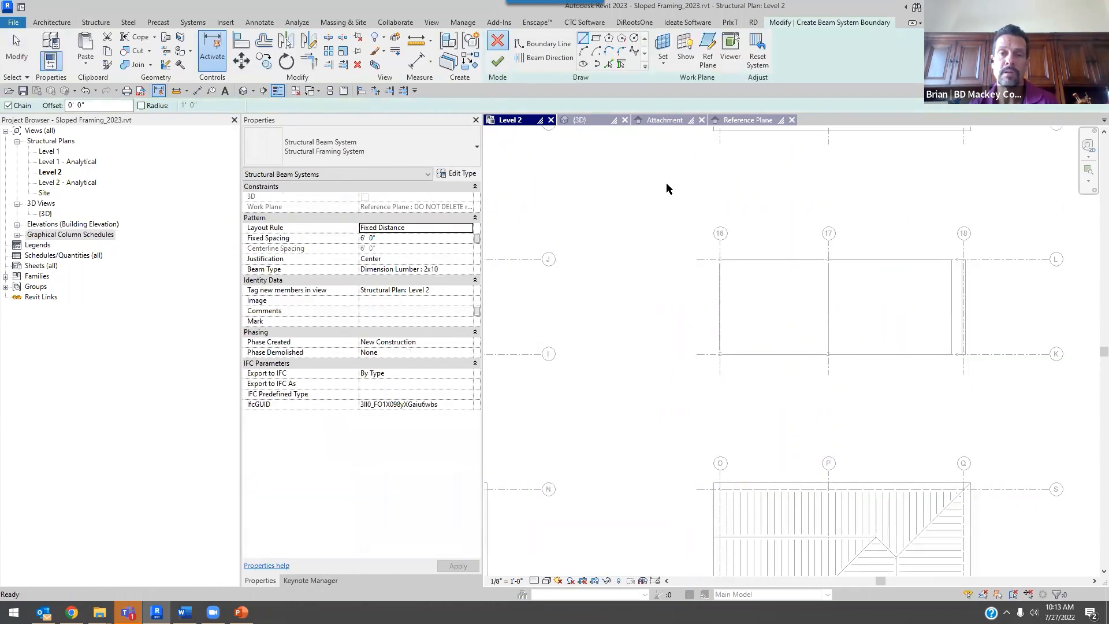
key("Escape")
key("Escape")
- Start a sketched beam system and pick the four supporting beams around the bay between grids 16 and 17 as its boundary
left_click(196, 45)
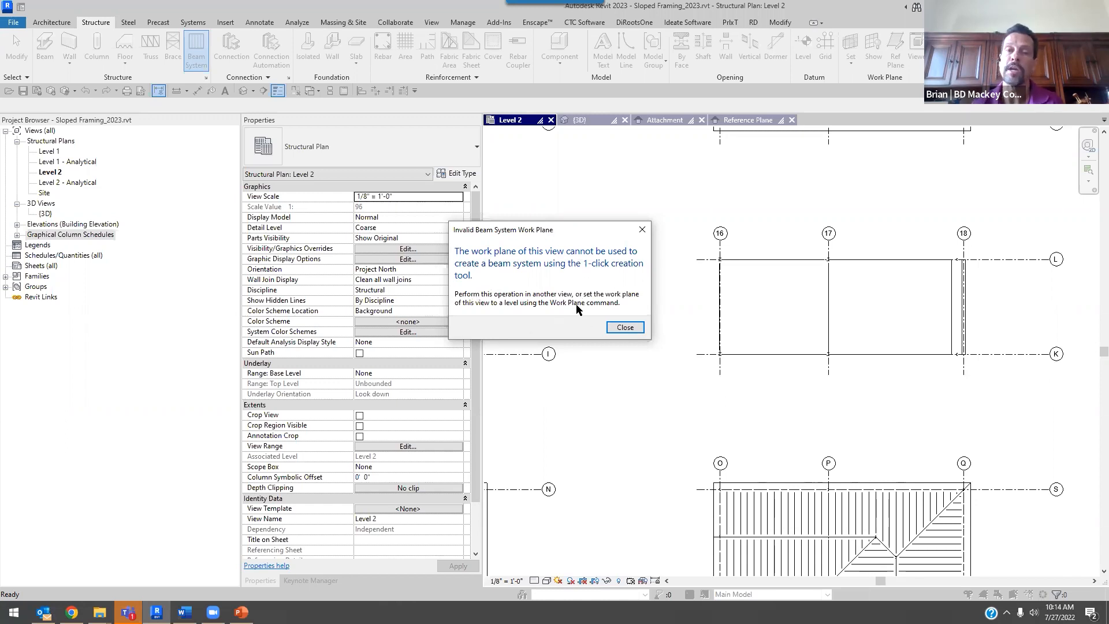
left_click(623, 328)
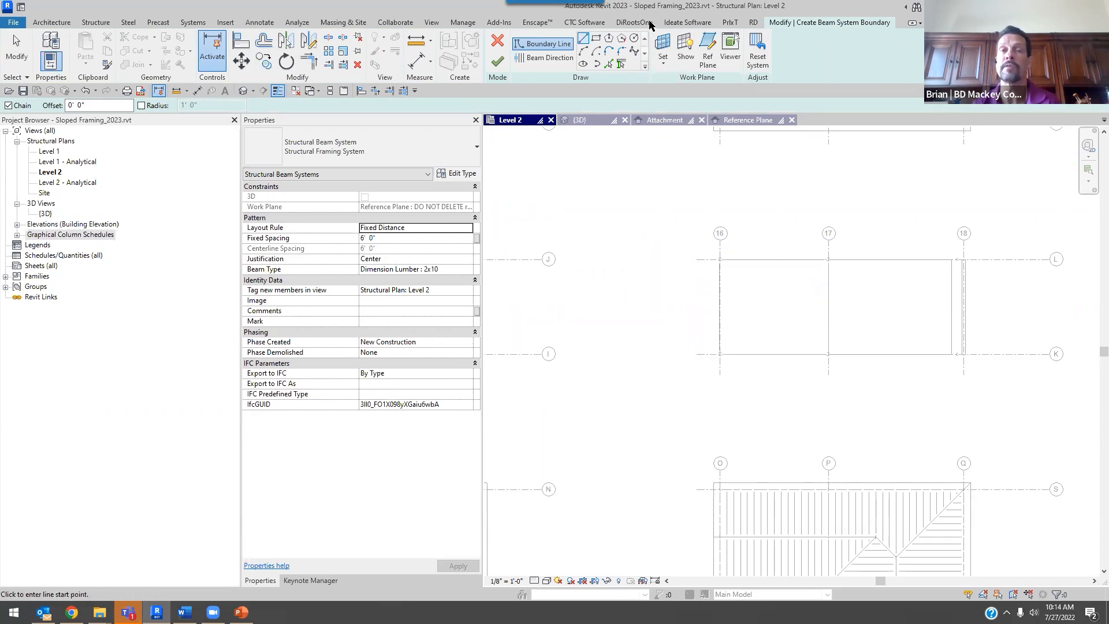
left_click(622, 64)
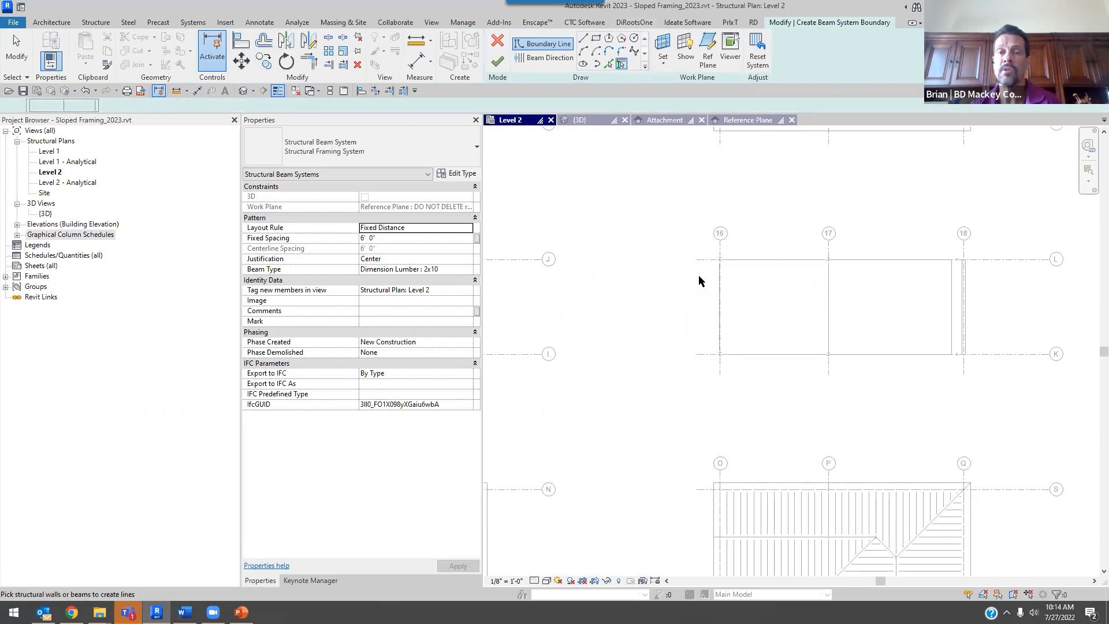
left_click(720, 298)
left_click(744, 261)
left_click(828, 317)
left_click(797, 354)
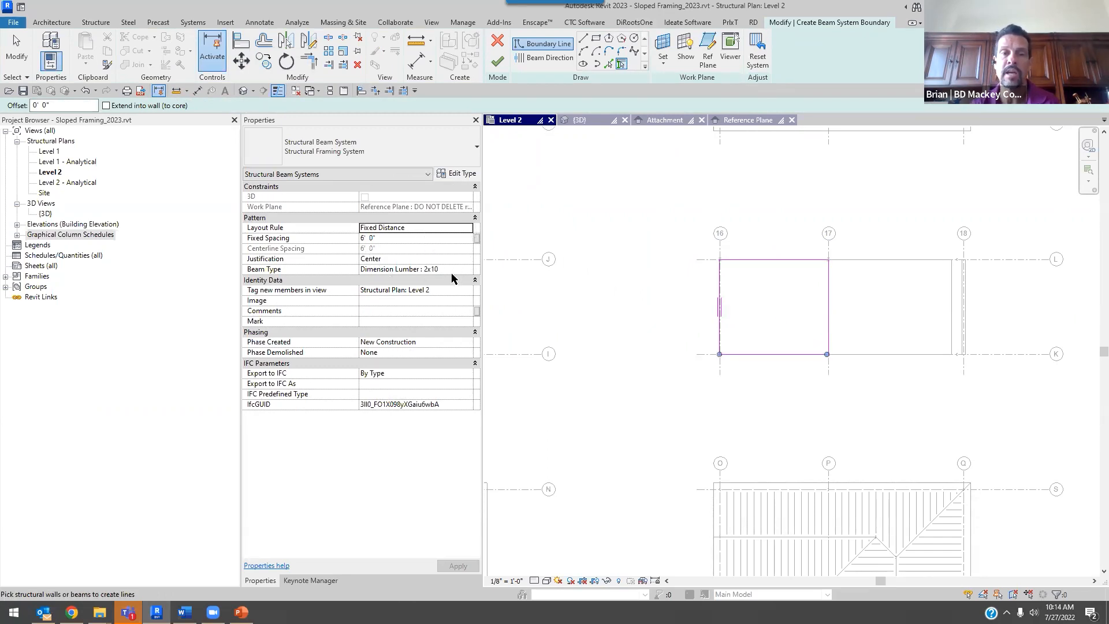
- Set the beam system's beam type to HSS Square : HSS6X6X1/2
left_click(470, 271)
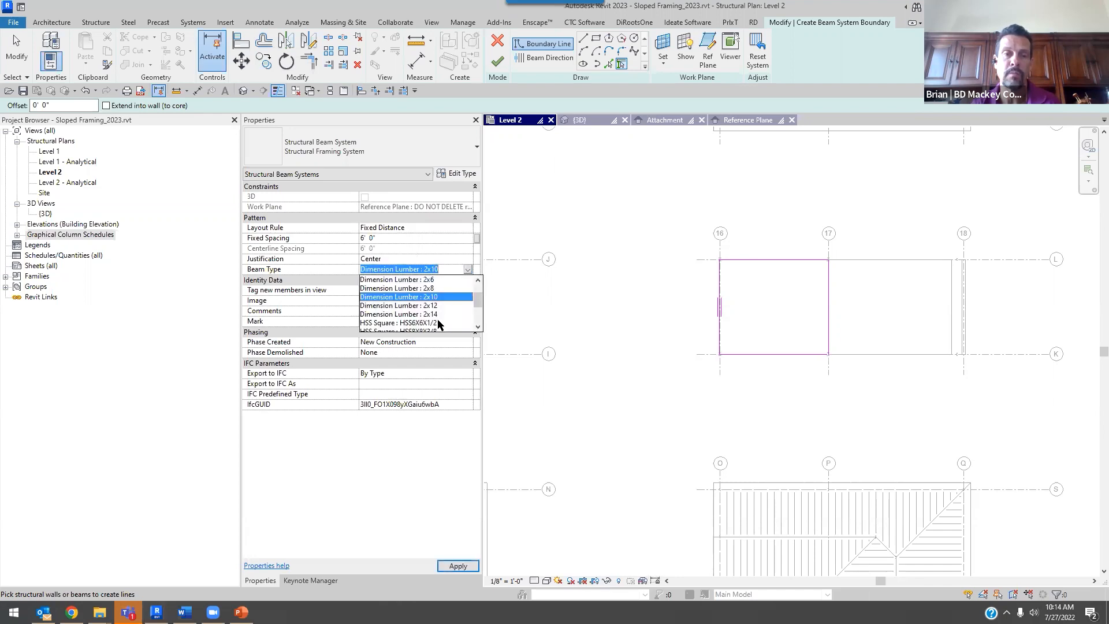
scroll(416, 301, "down", 1)
left_click(413, 297)
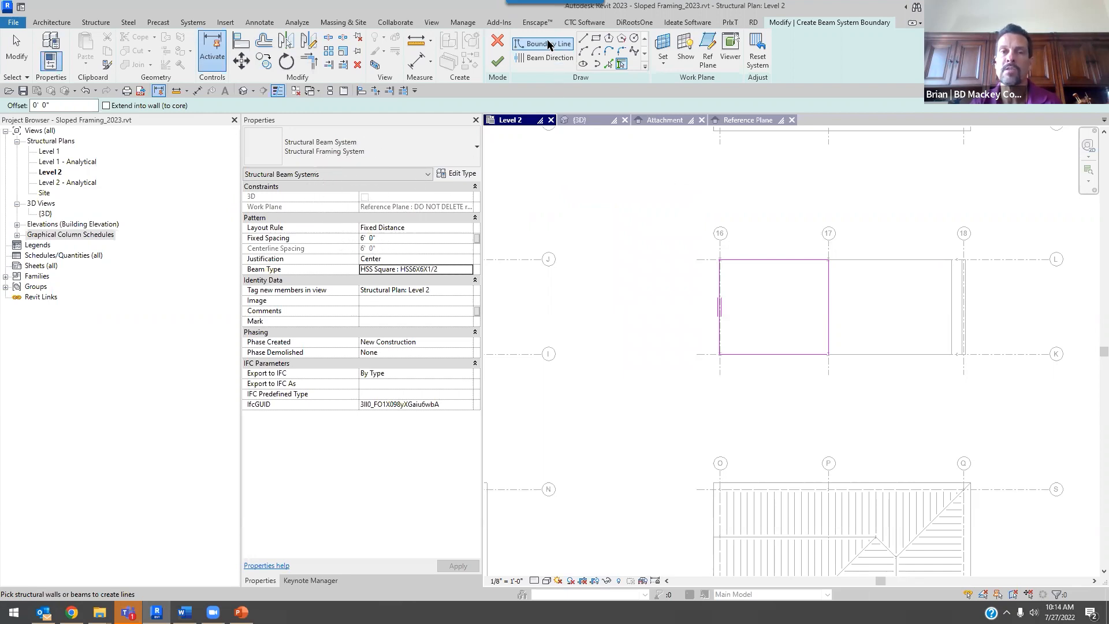
- Examine which boundary edge of the bay between grids 16 and 17 sets the beam direction
left_click(550, 57)
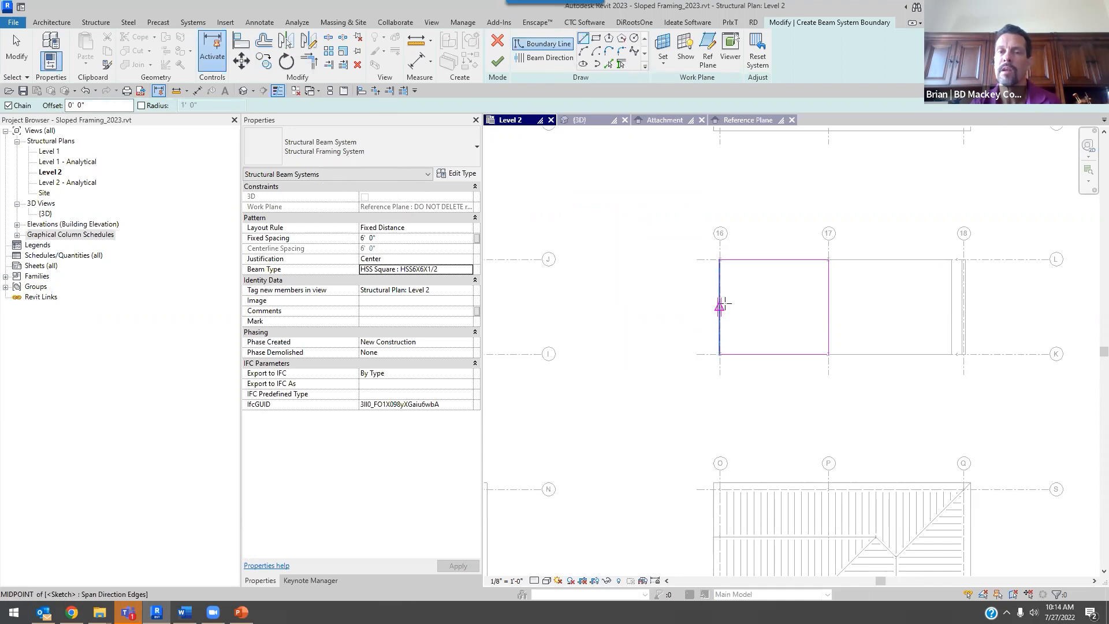
key("Escape")
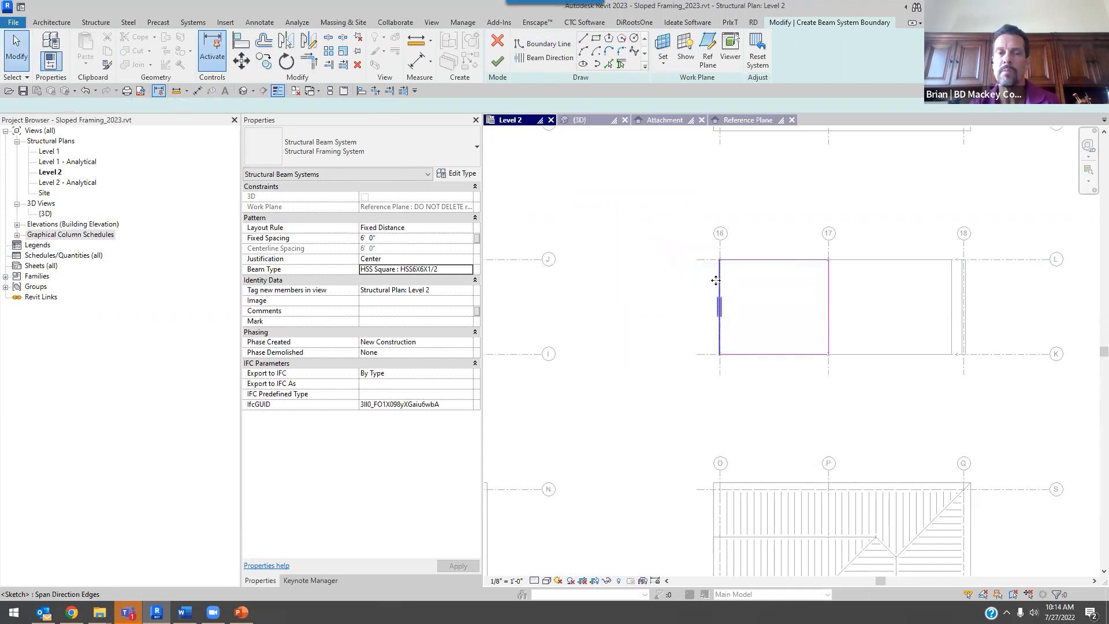
left_click(717, 284)
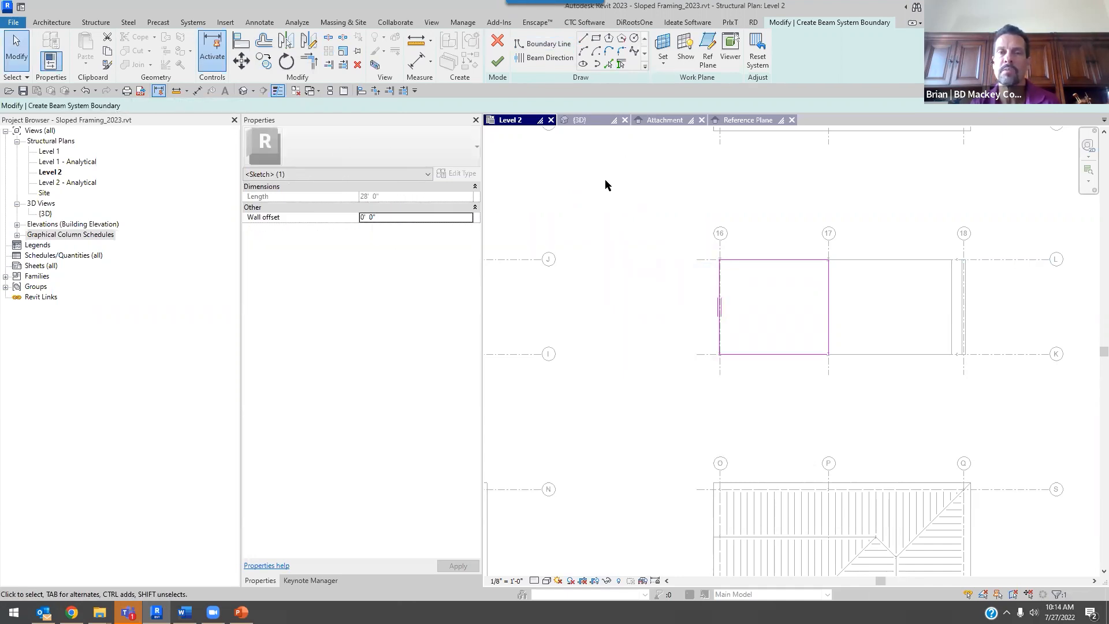
key("Escape")
- Trim the open boundary corner at grids 17 and K into a closed loop and finish the beam system
left_click(496, 63)
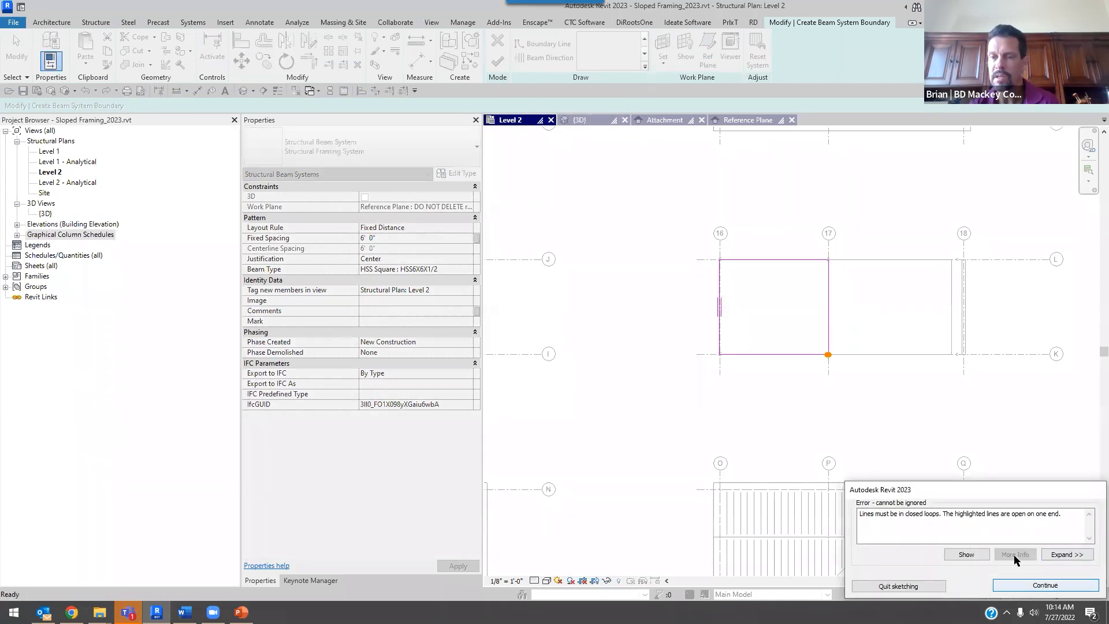
left_click(1045, 584)
key("t")
key("r")
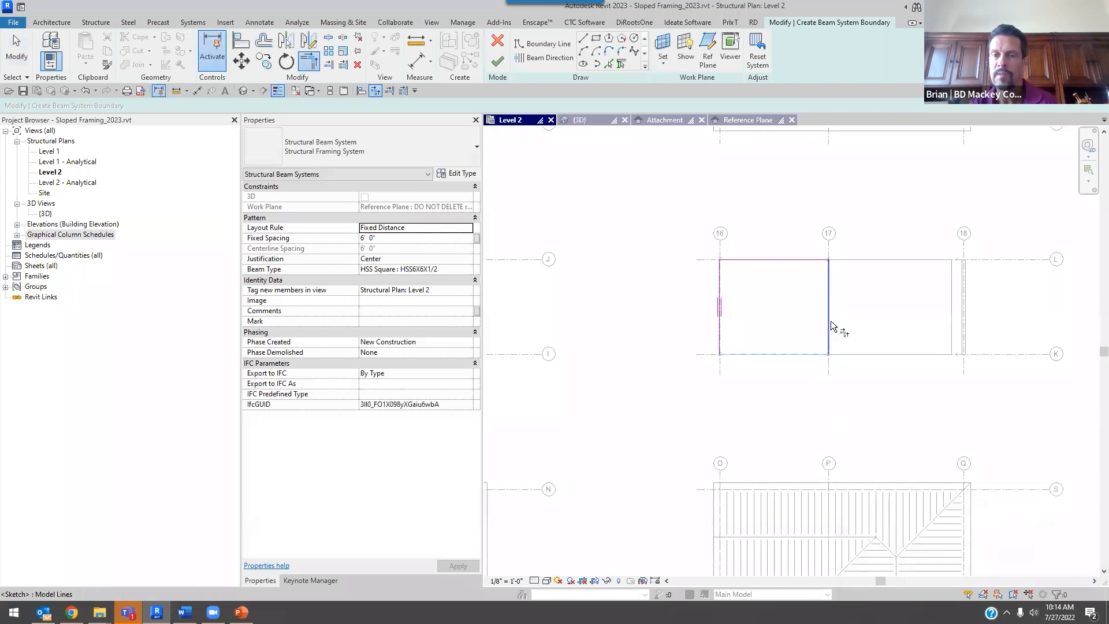
left_click(496, 63)
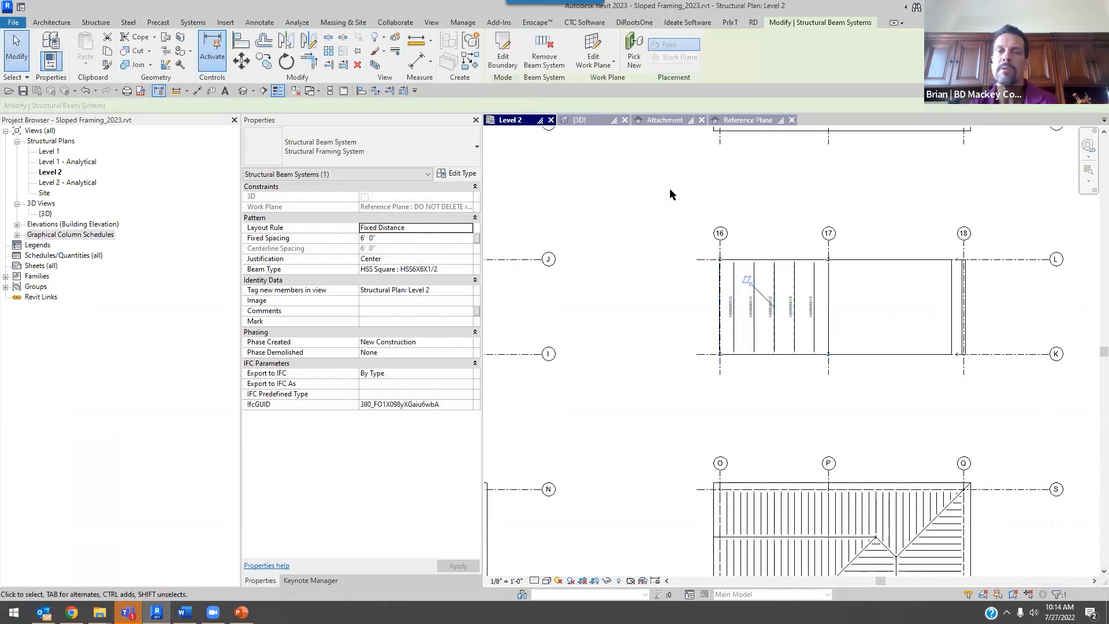
- Inspect the beam system between grids 16 and 17 in 3D and check which work plane hosts it
left_click(579, 119)
middle_click_drag(704, 422, 659, 313, "shift")
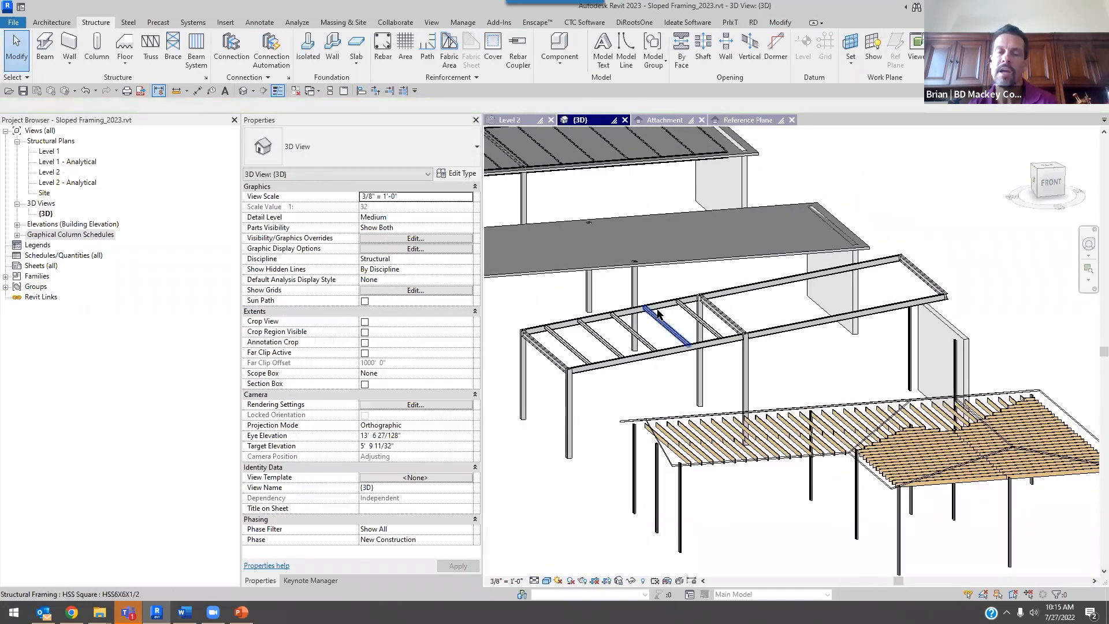
scroll(659, 315, "up", 3)
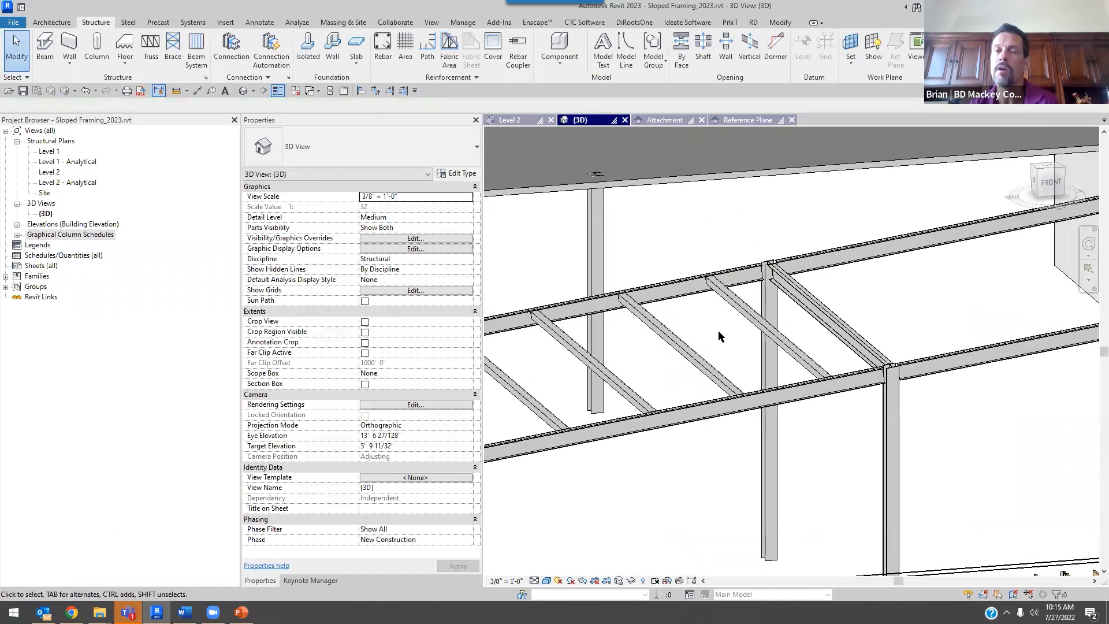
key("Tab")
left_click(752, 311)
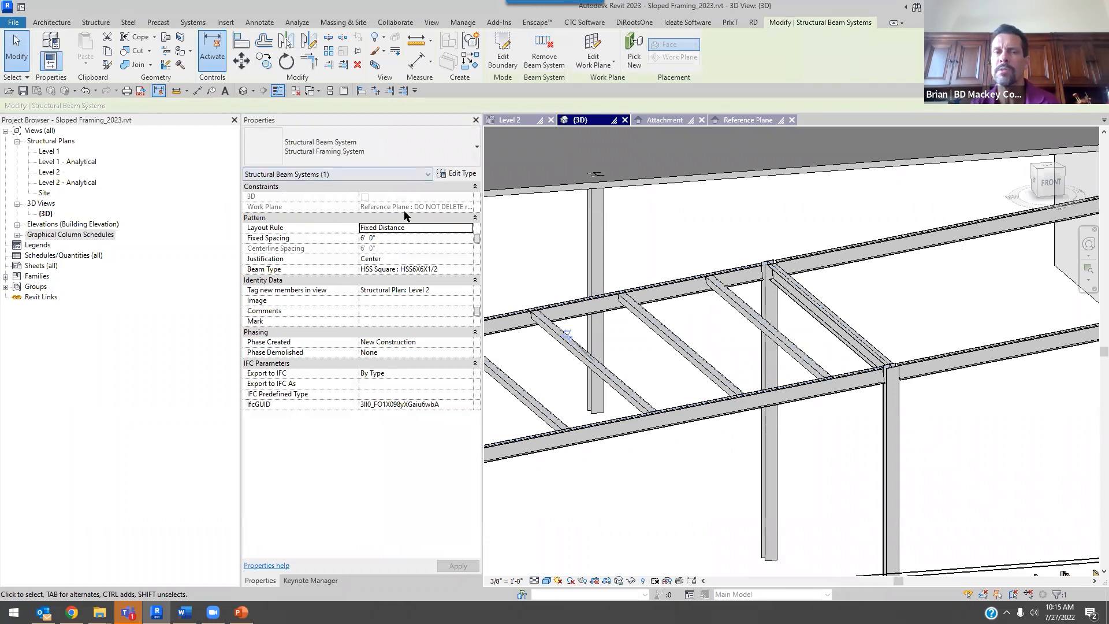
key("ctrl")
key("ctrl")
key("ctrl")
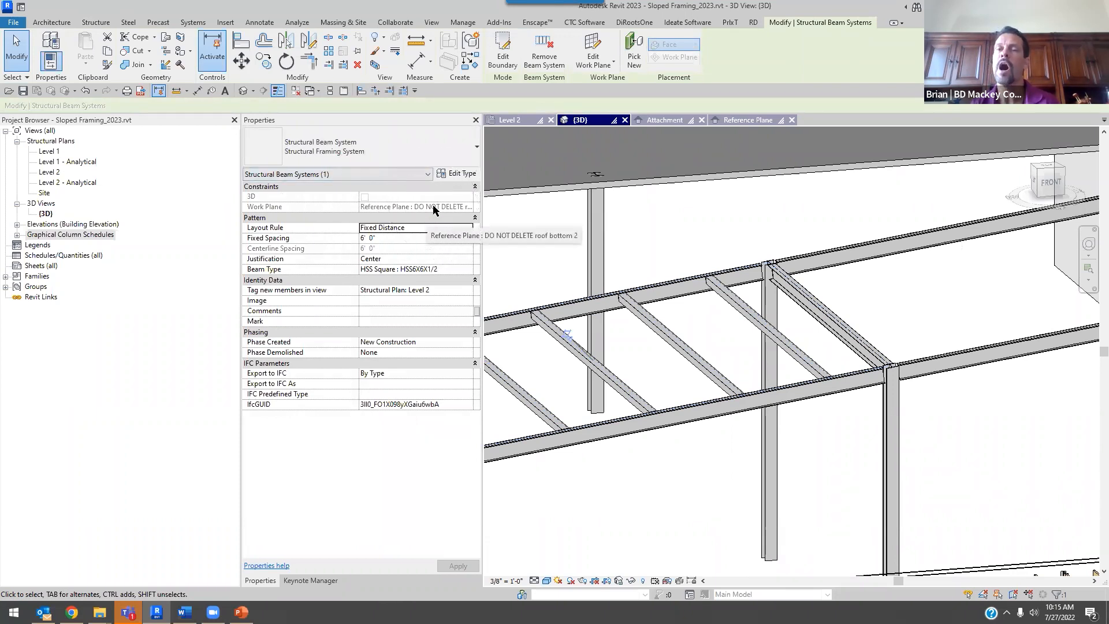
key("ctrl")
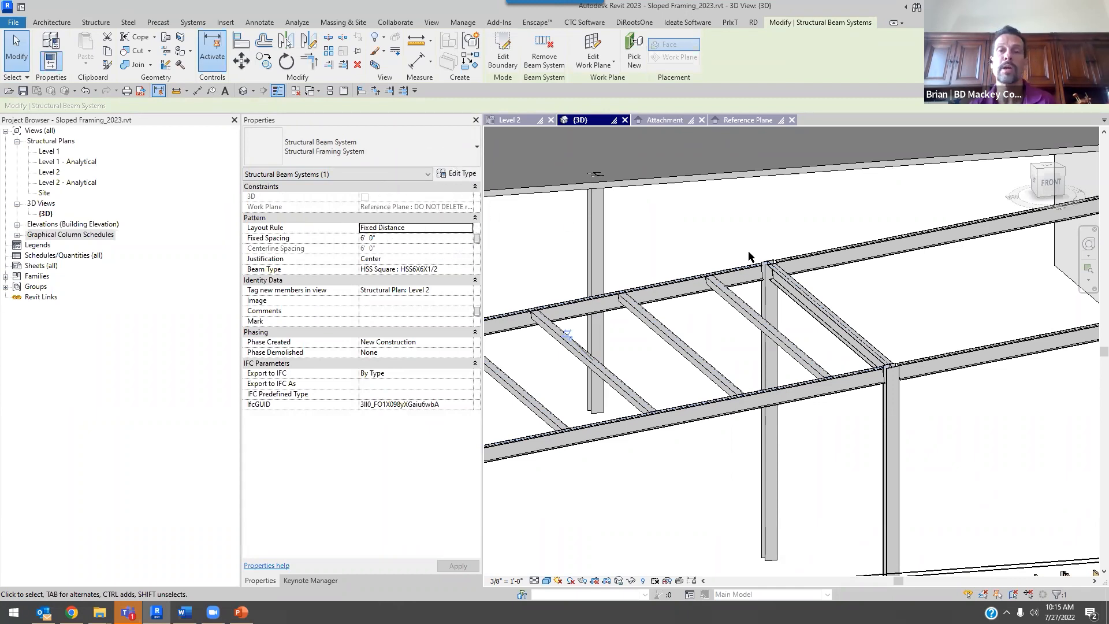
scroll(751, 256, "down", 4)
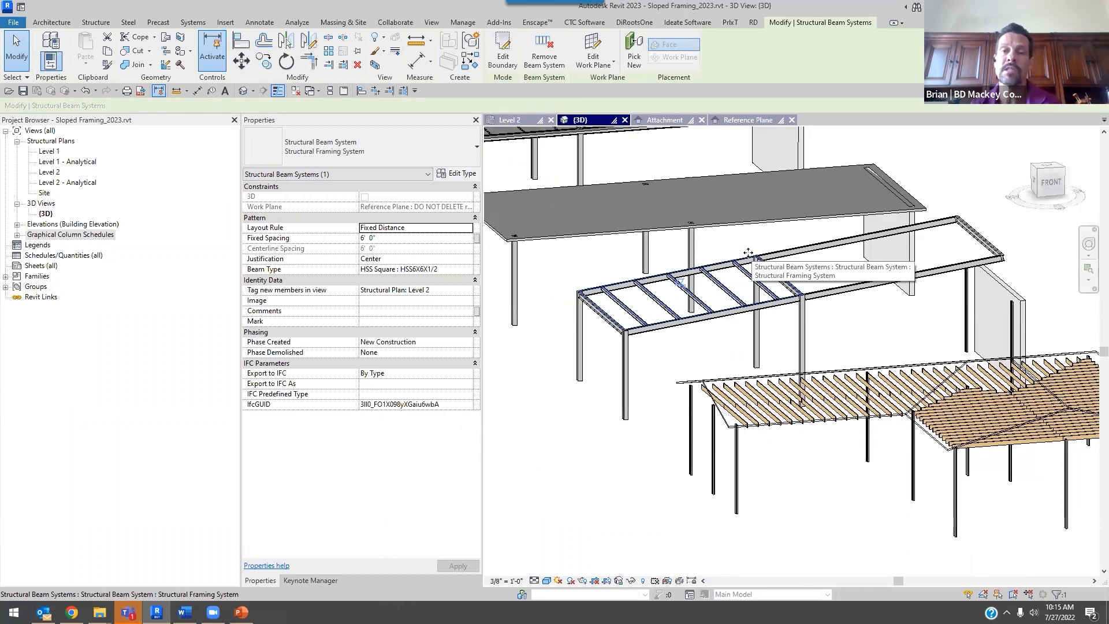
- In the Level 2 plan, start a second sketched beam system bounded by the four supporting beams between grids 17 and 18
left_click(520, 121)
middle_click_drag(844, 304, 787, 296)
left_click(812, 184)
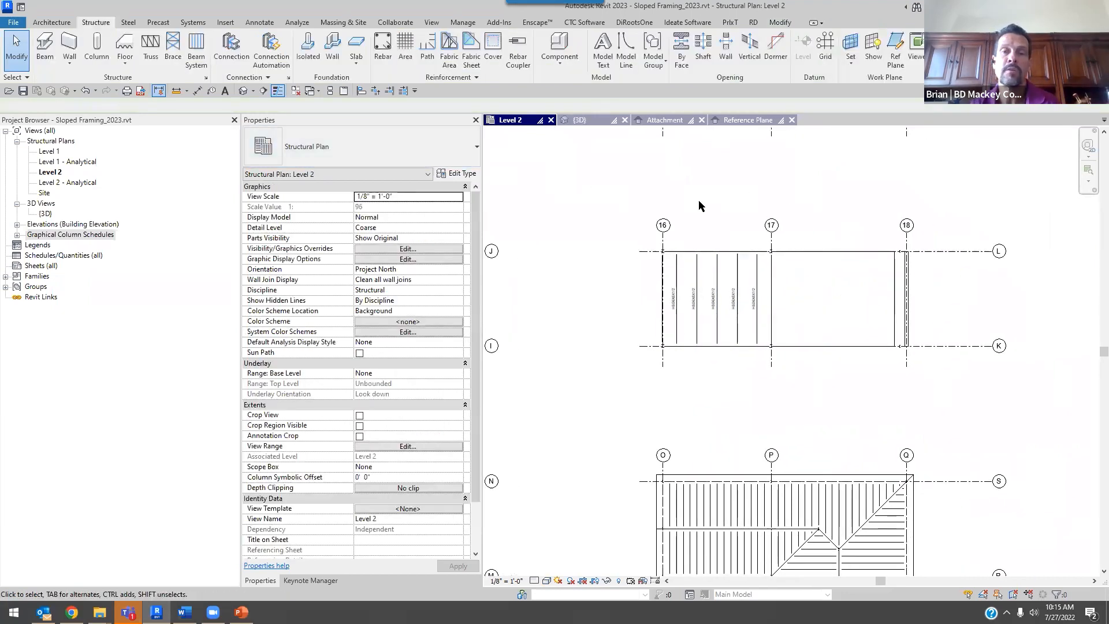
left_click(196, 51)
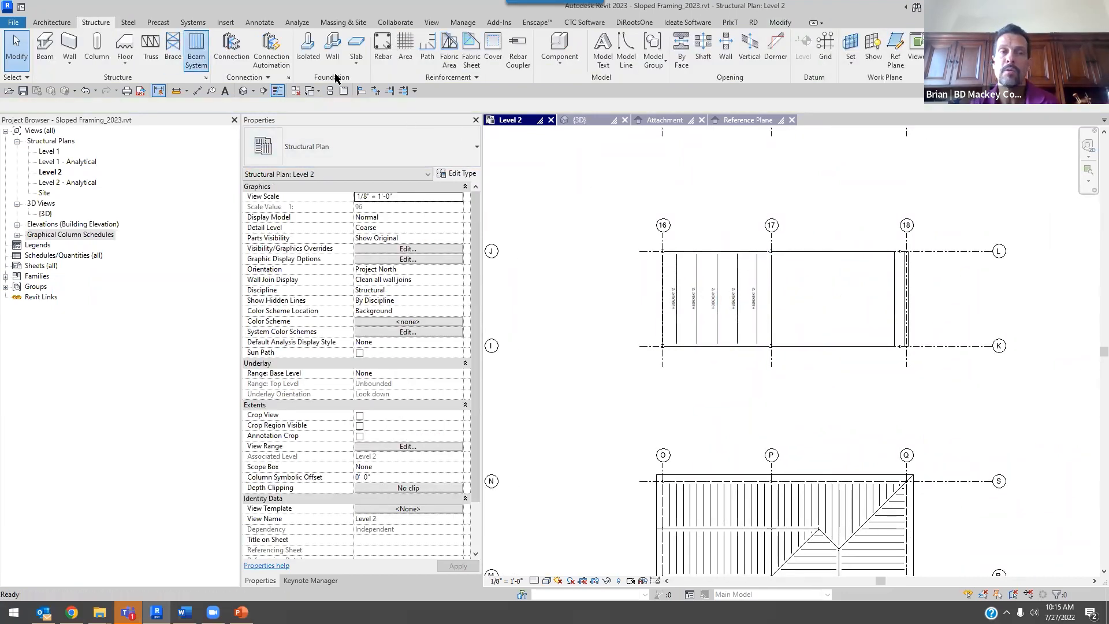
left_click(624, 327)
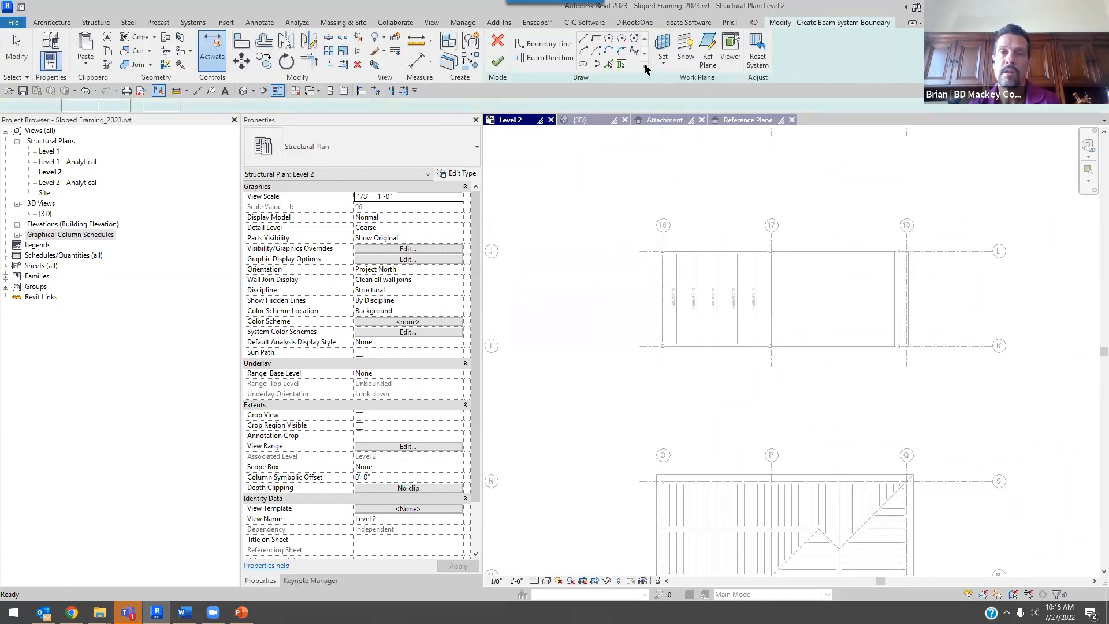
left_click(621, 64)
left_click(772, 287)
left_click(807, 253)
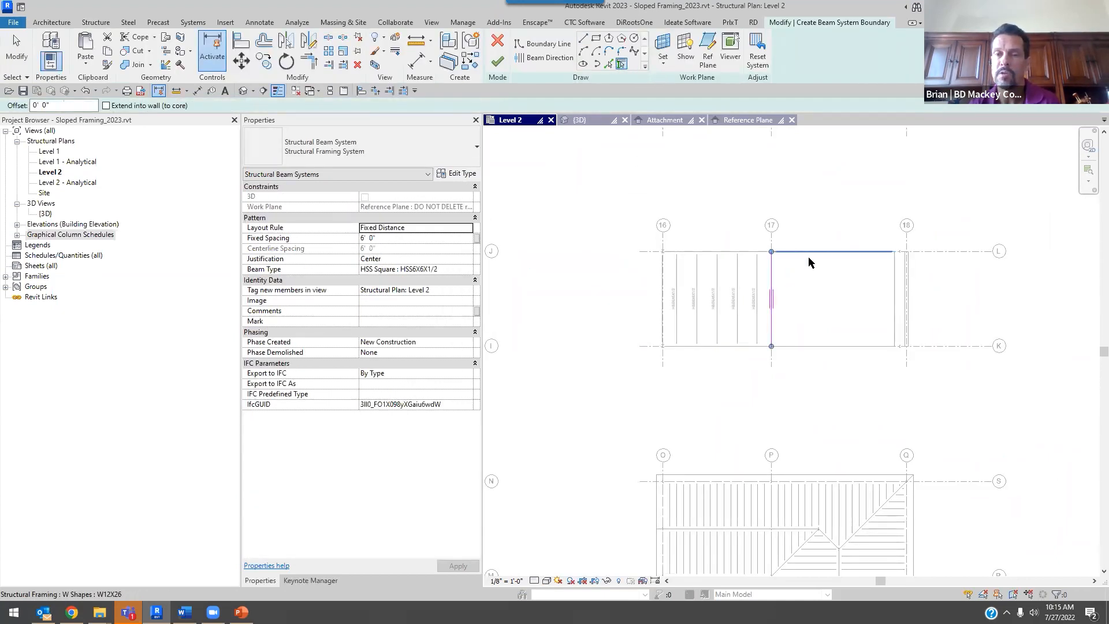
left_click(892, 283)
left_click(826, 346)
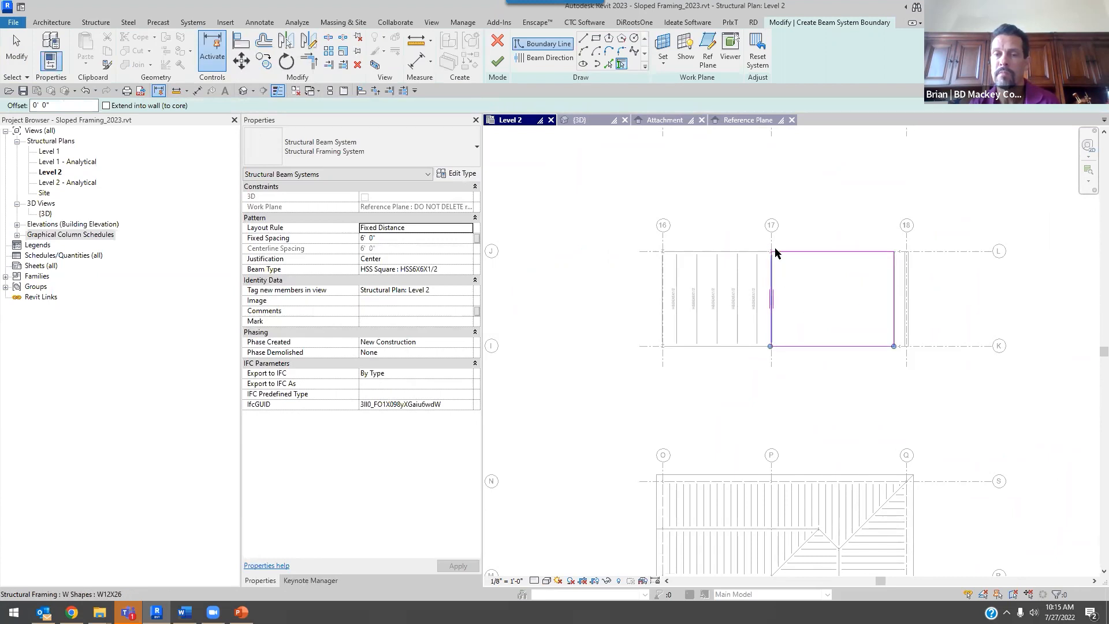
- Trim the second beam system's boundary lines into a clean corner at grids 17 and K
scroll(893, 355, "up", 5)
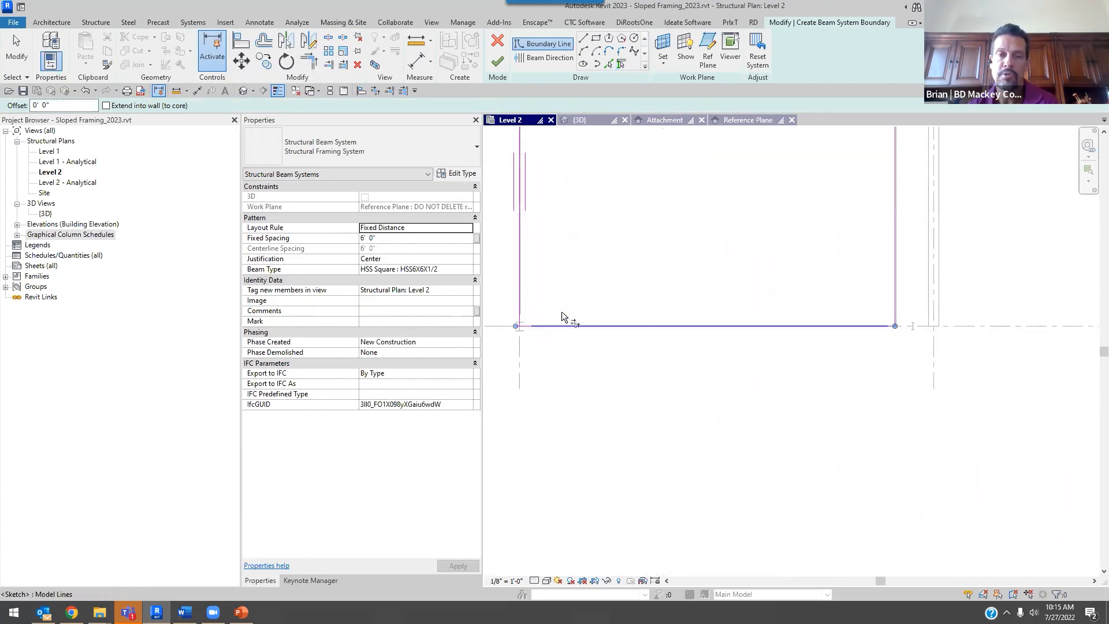
key("Escape")
scroll(647, 283, "down", 3)
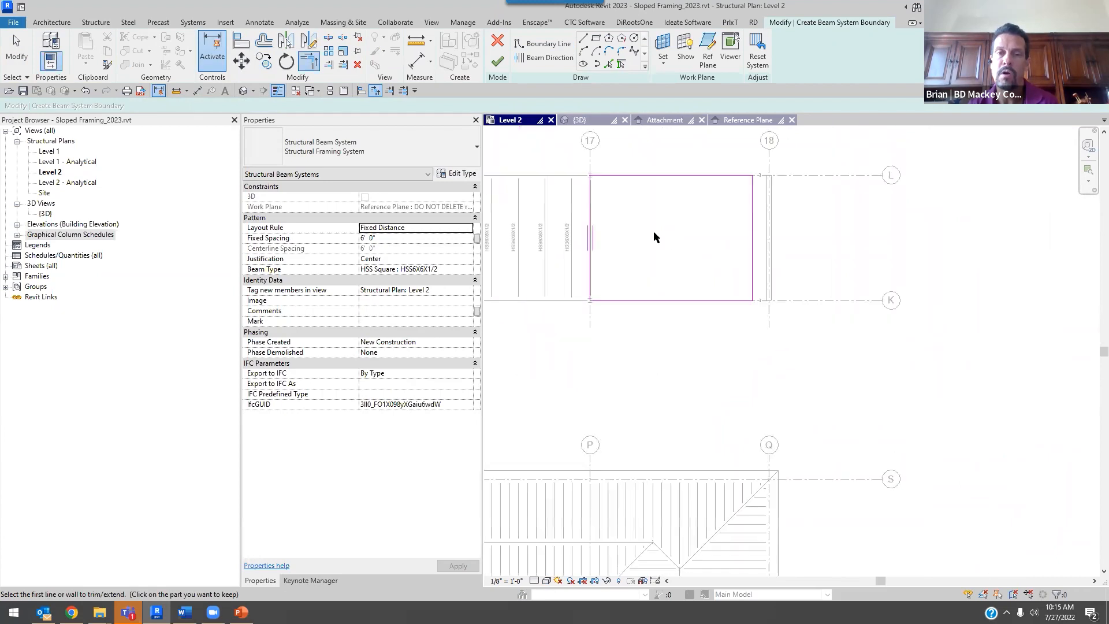
- Clean up the intersecting boundary lines and finish the second beam system between grids 17 and 18
key("Escape")
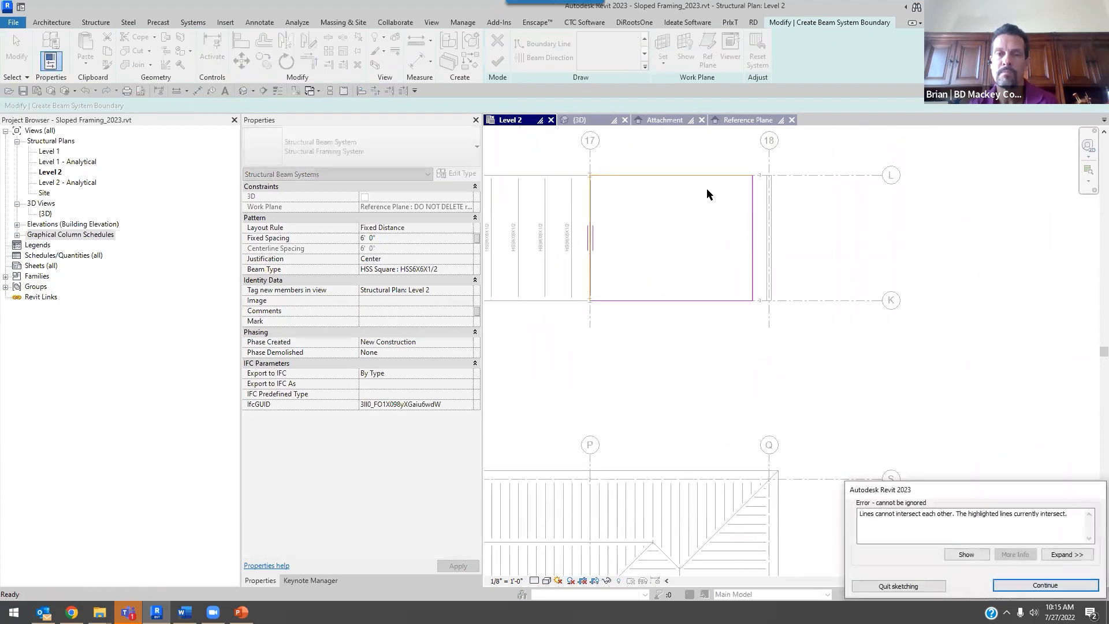
left_click(1017, 585)
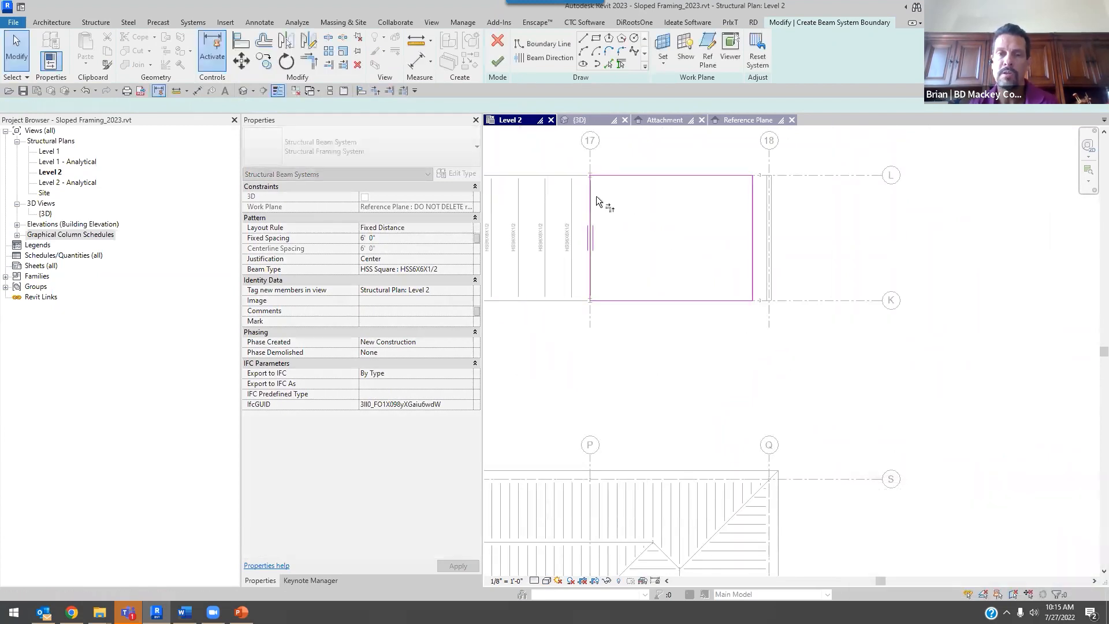
left_click(616, 177)
left_click(498, 62)
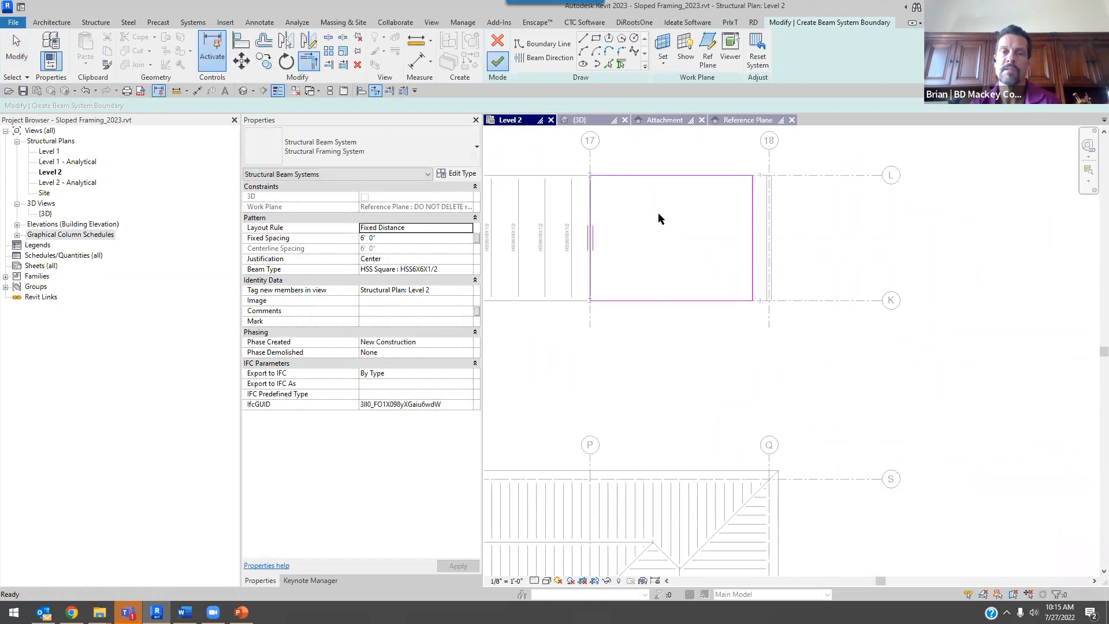
scroll(718, 301, "down", 1)
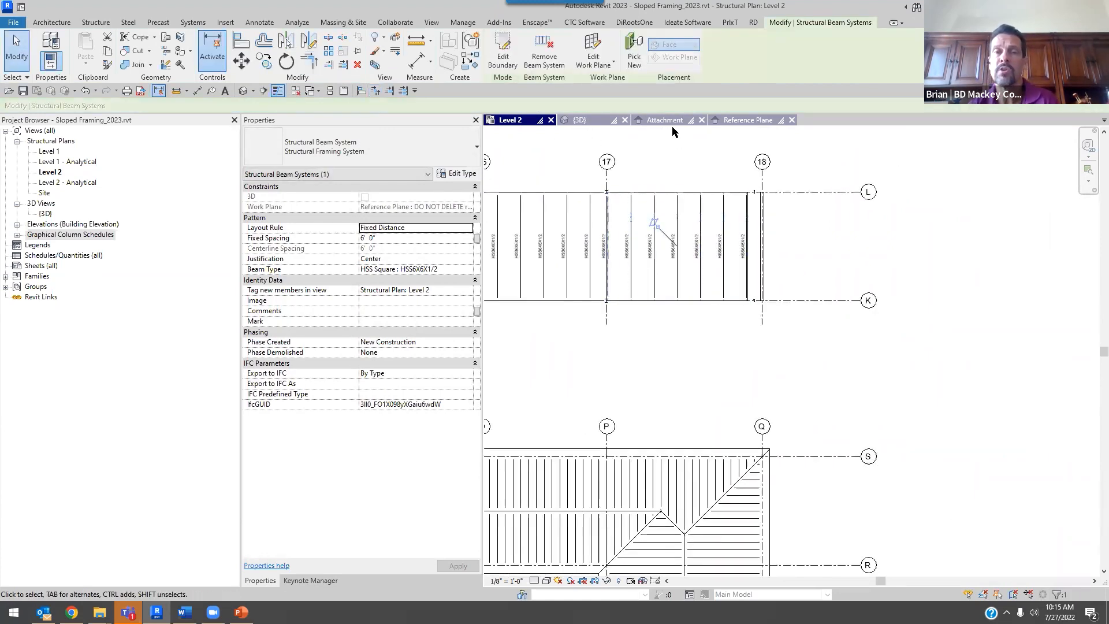
- In the 3D view, inspect both beam systems and the properties of an HSS6X6X1/2 joist near the low end
key("ctrl+Tab")
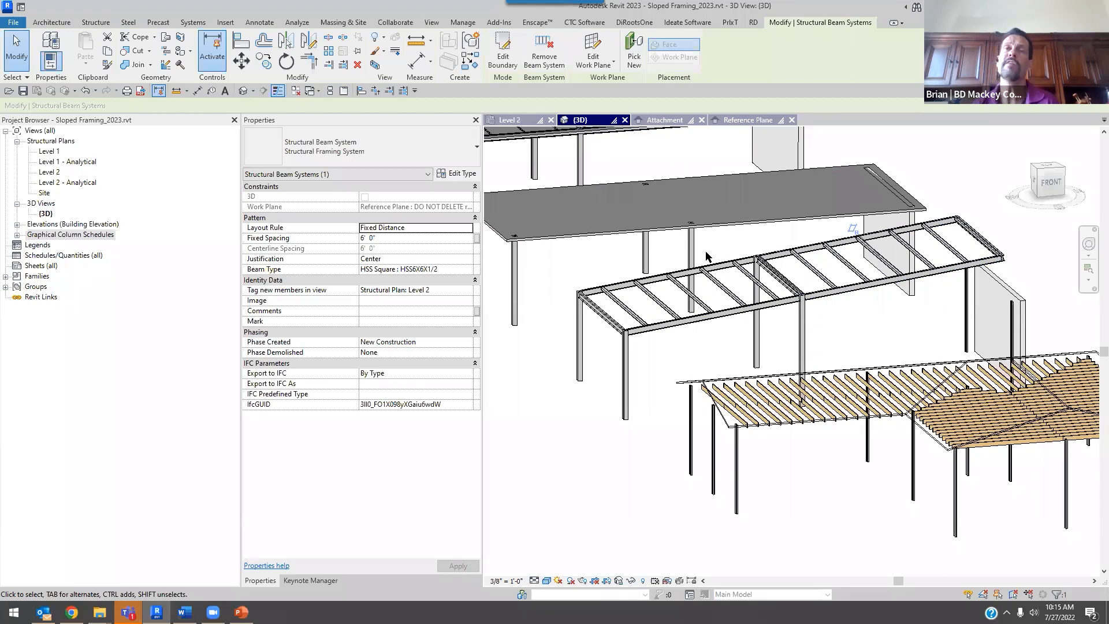
scroll(600, 315, "up", 4)
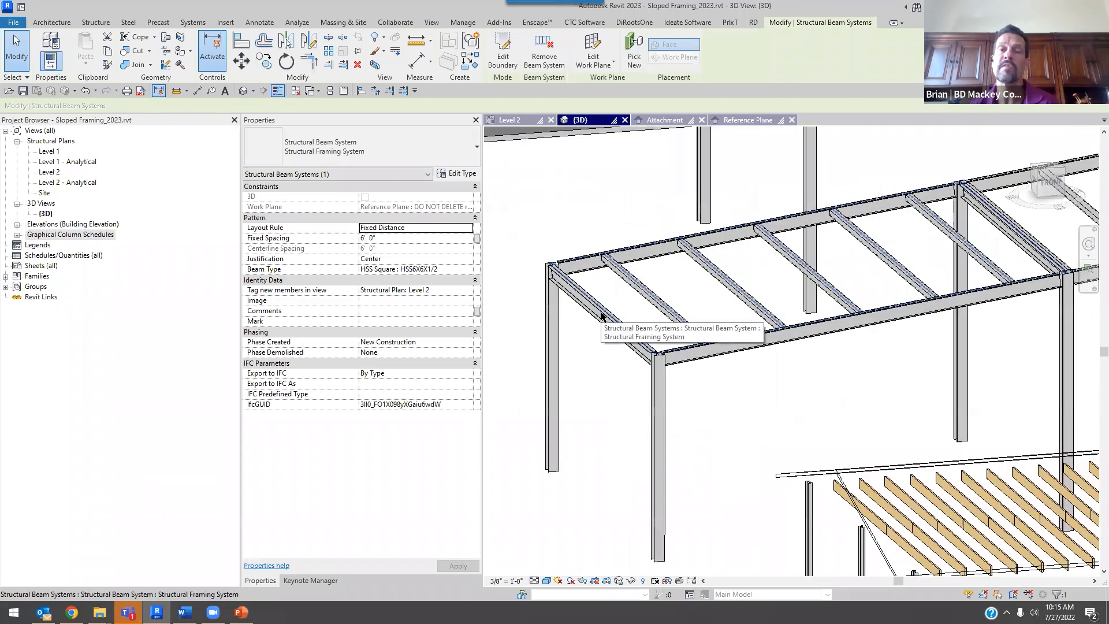
scroll(601, 311, "down", 4)
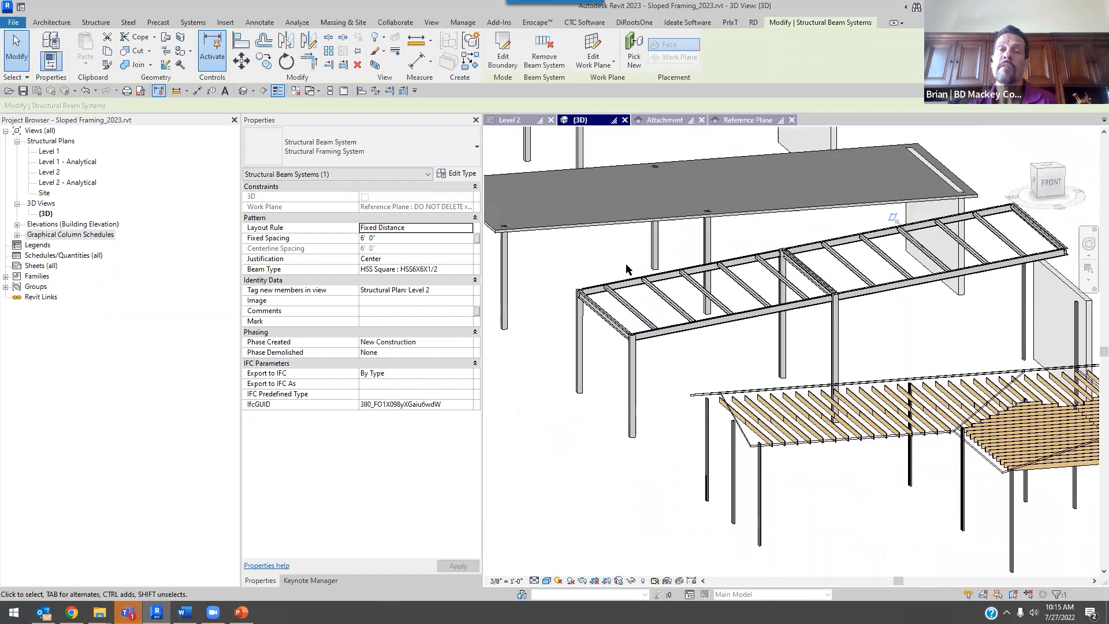
scroll(601, 297, "up", 6)
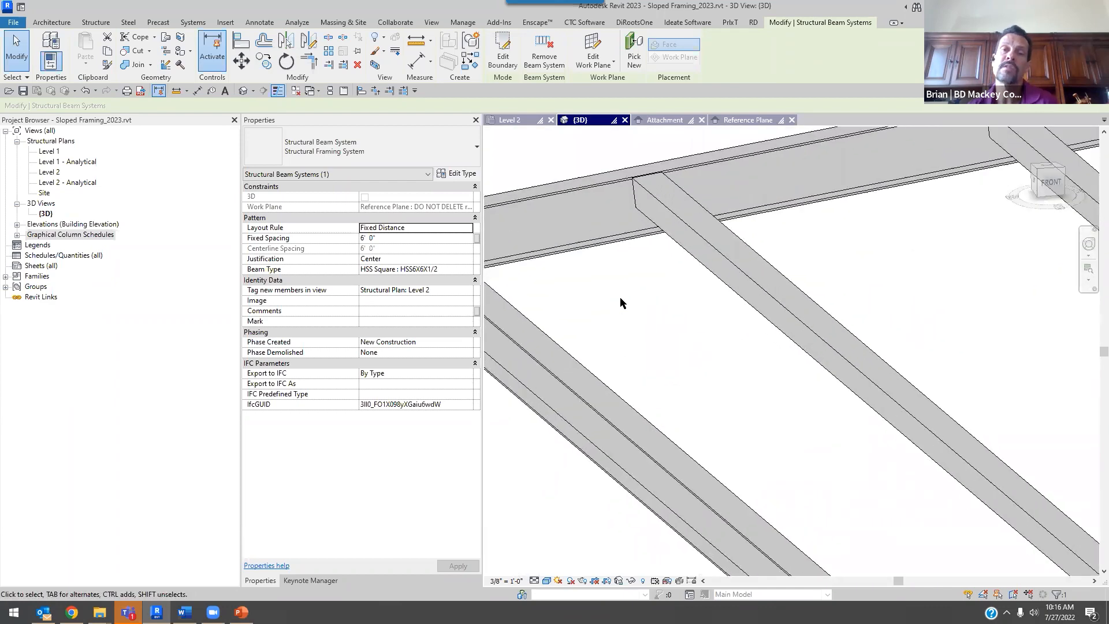
left_click(706, 293)
scroll(706, 294, "down", 5)
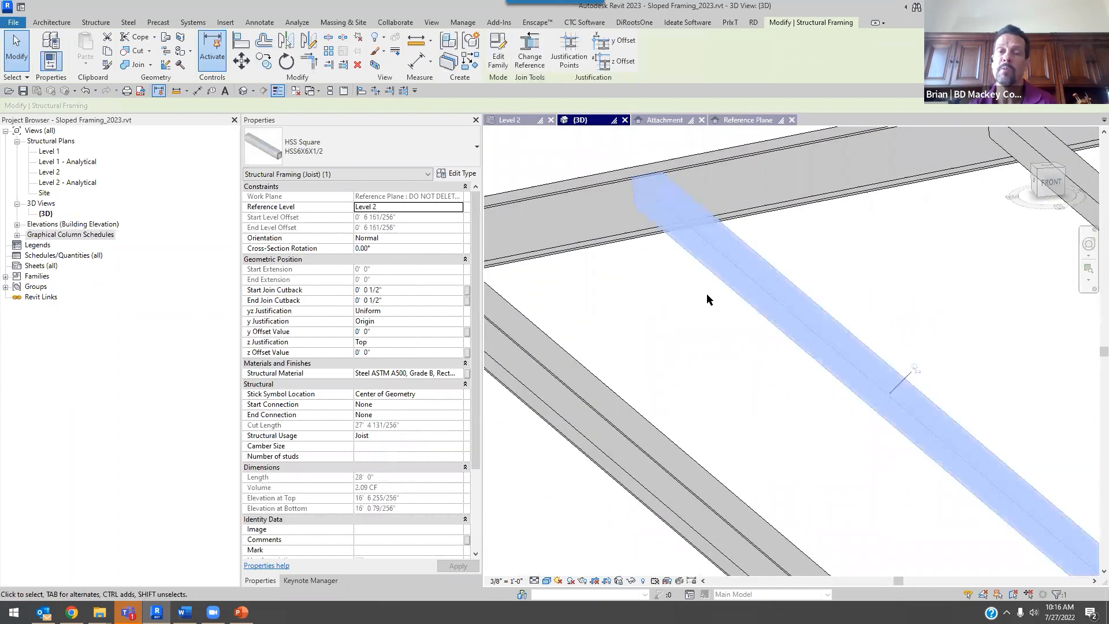
middle_click_drag(711, 427, 664, 370, "shift")
scroll(649, 359, "up", 4)
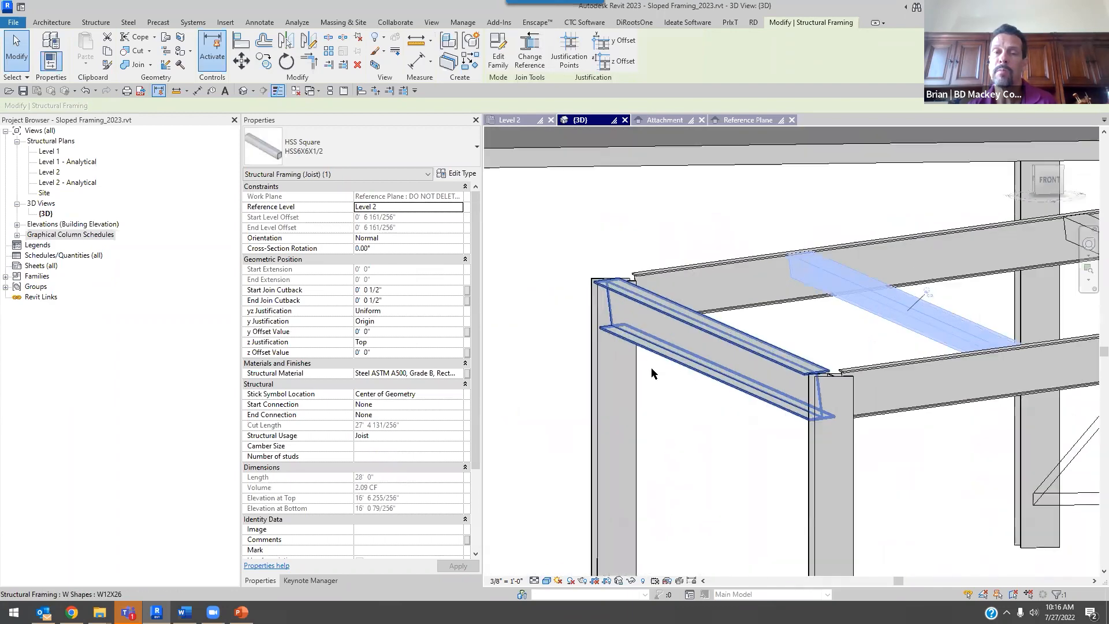
- Compare the orientation and properties of the low-end W12X26 girder with those of the adjacent HSS joist
left_click(678, 364)
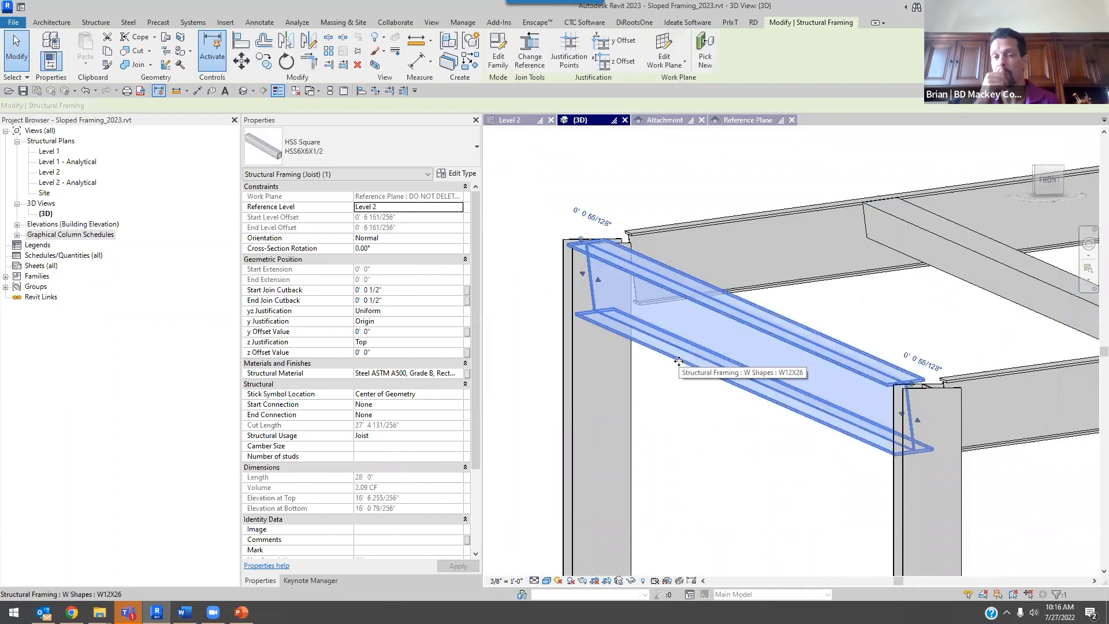
left_click(875, 334)
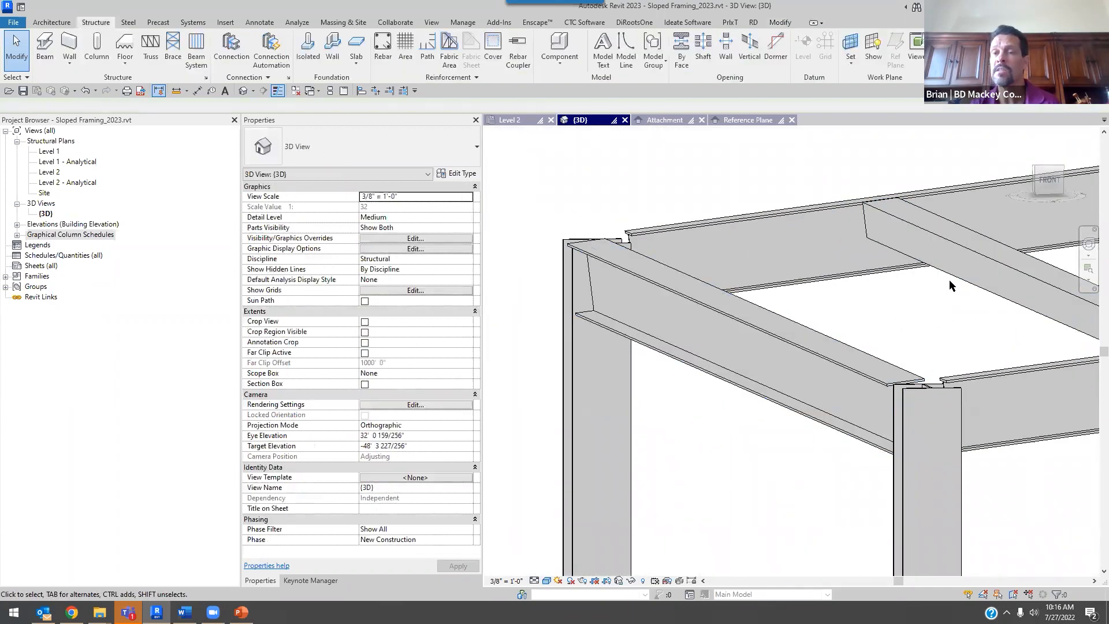
left_click(894, 254)
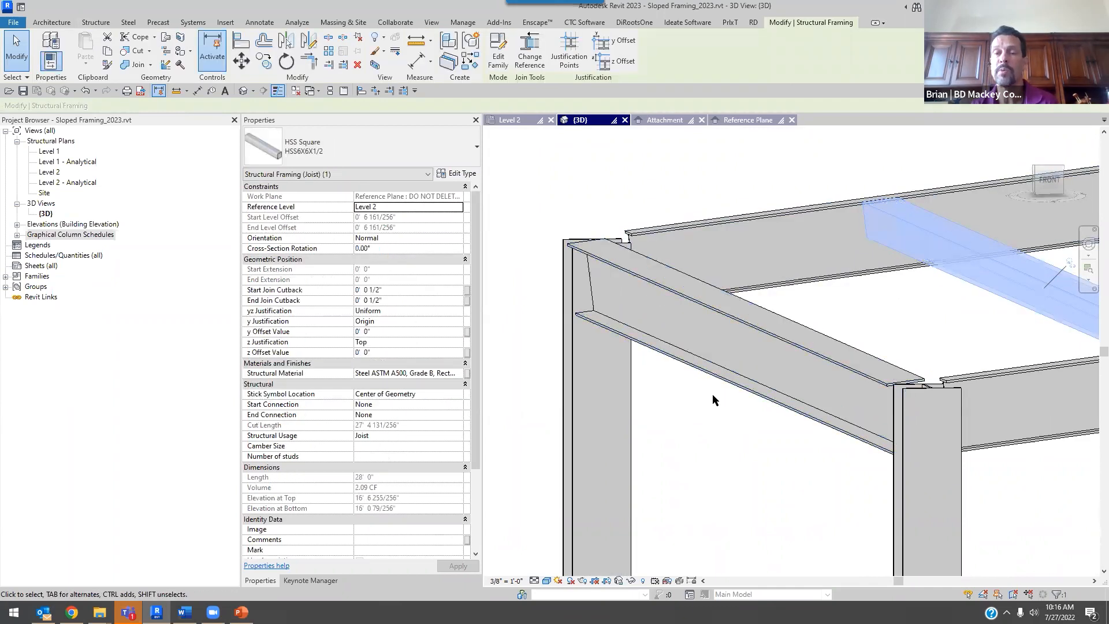
left_click(695, 379)
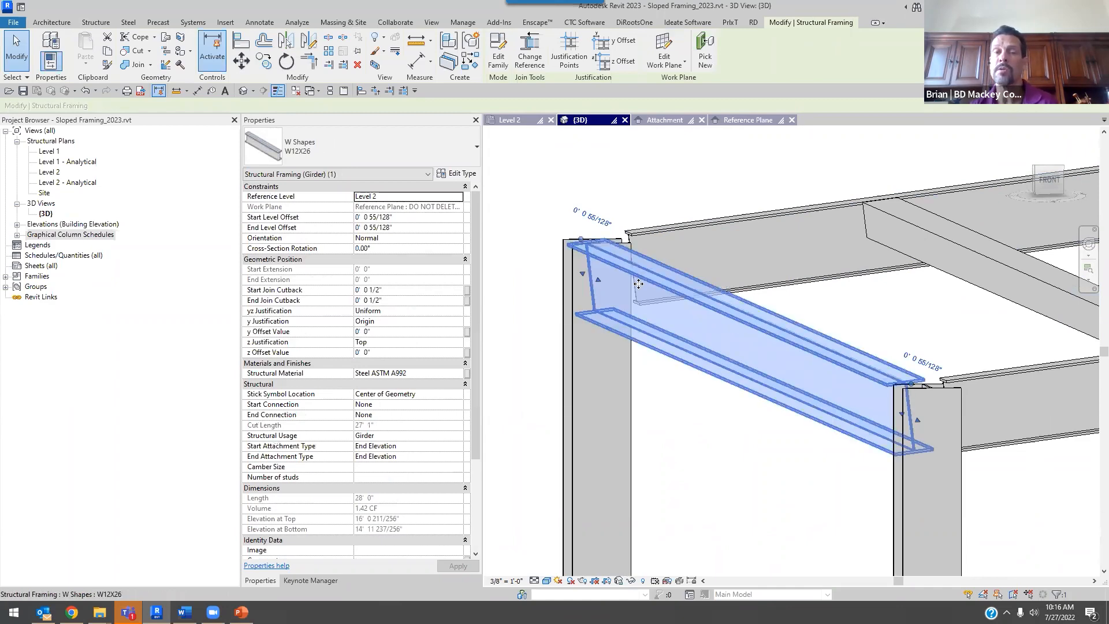
scroll(637, 283, "down", 3)
middle_click_drag(884, 296, 740, 400, "shift")
scroll(916, 345, "down", 2)
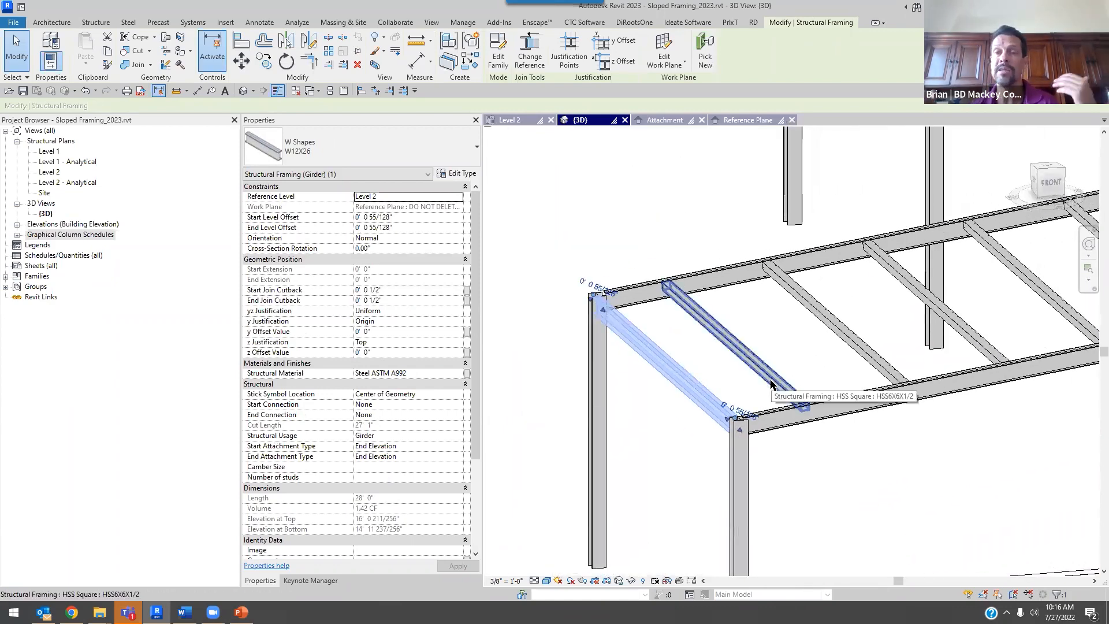
scroll(617, 406, "up", 5)
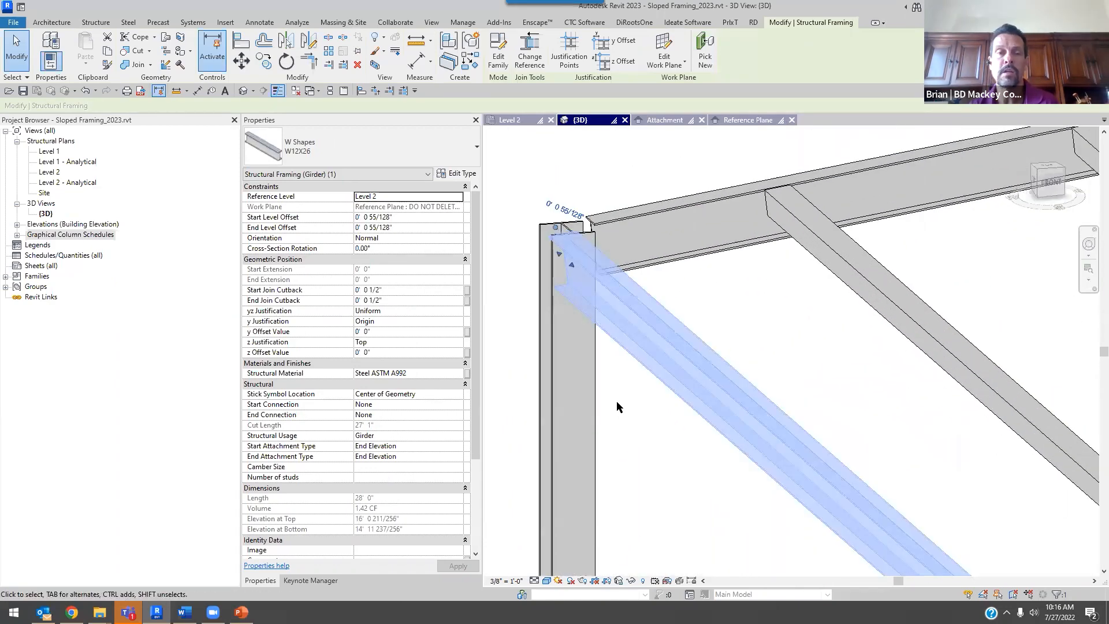
- Try a 7° cross-section rotation on the low-end W12X26 girder, correct it to -7°, and check its fit at the column
left_click(616, 407)
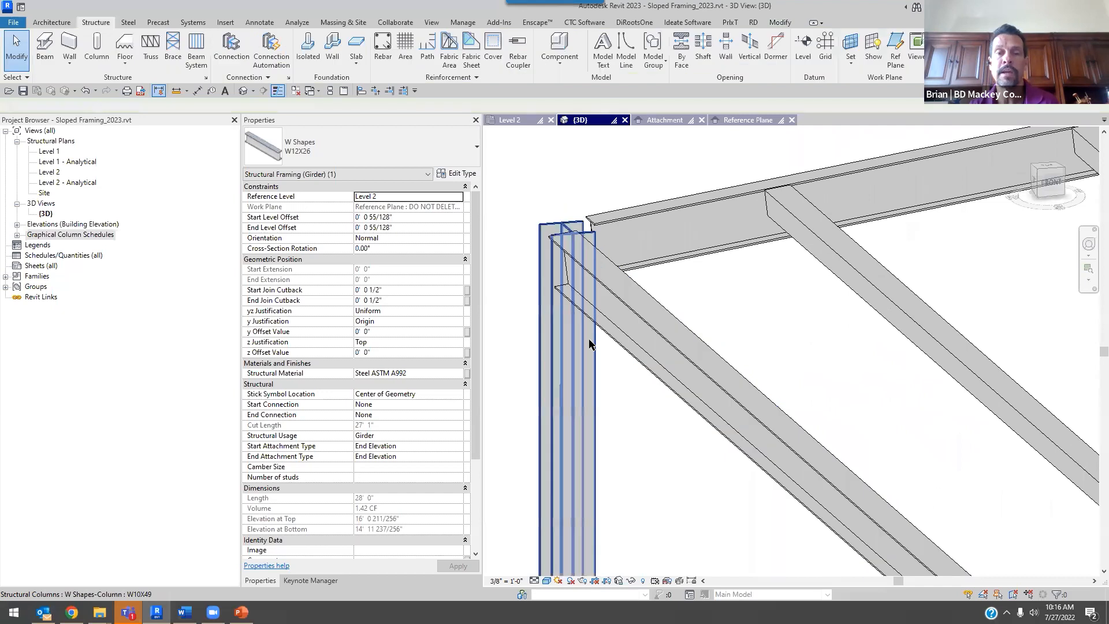
left_click(628, 351)
left_click(400, 245)
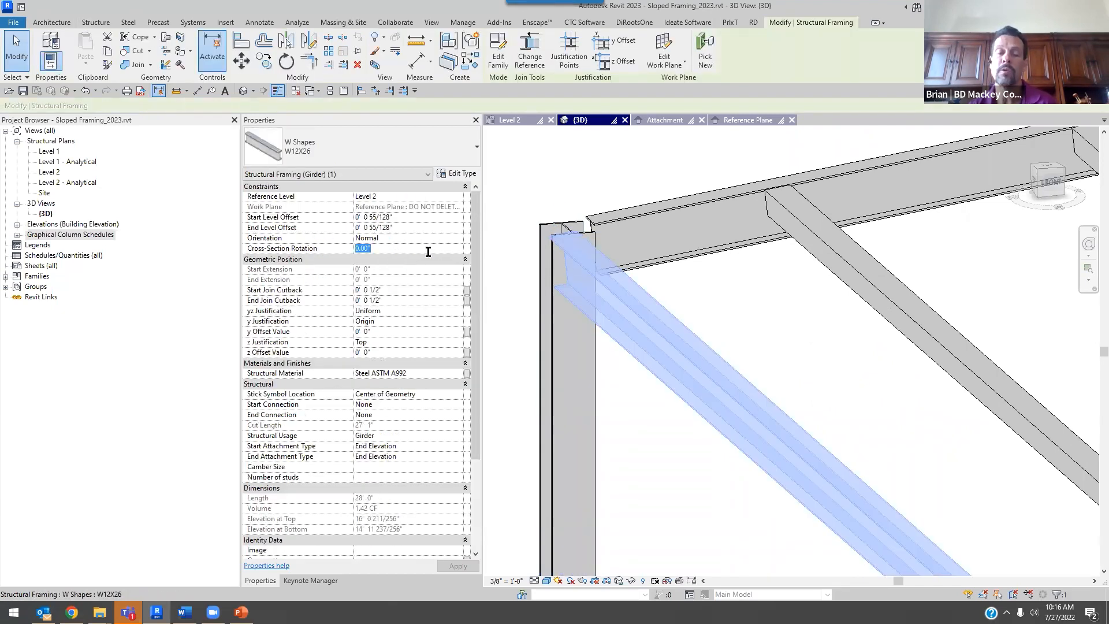
type("7")
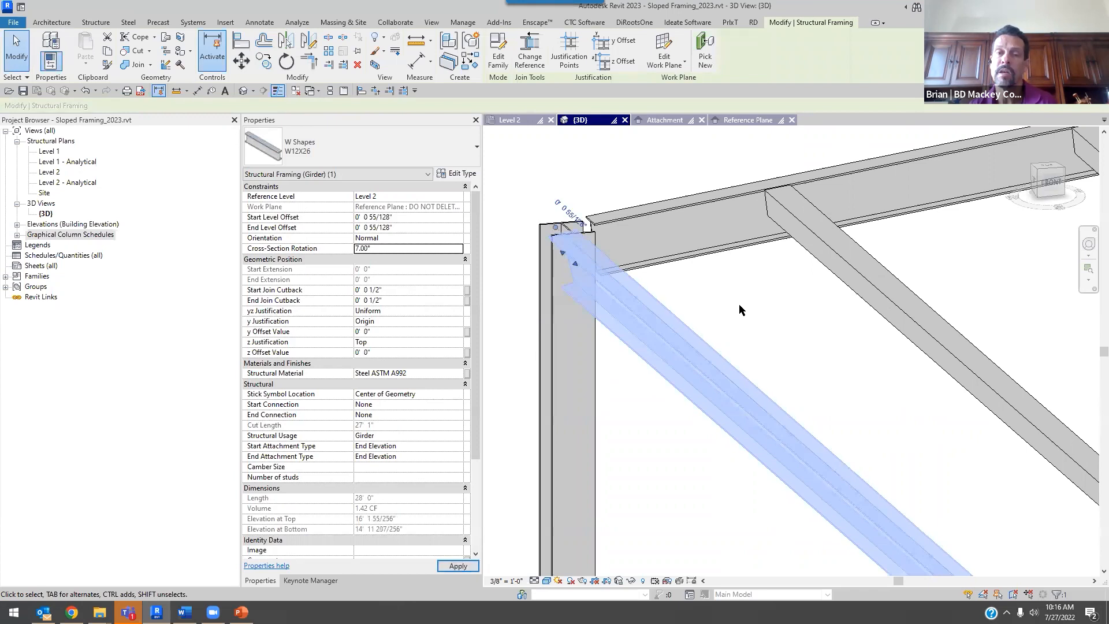
left_click(386, 247)
type("-7")
left_click(776, 326)
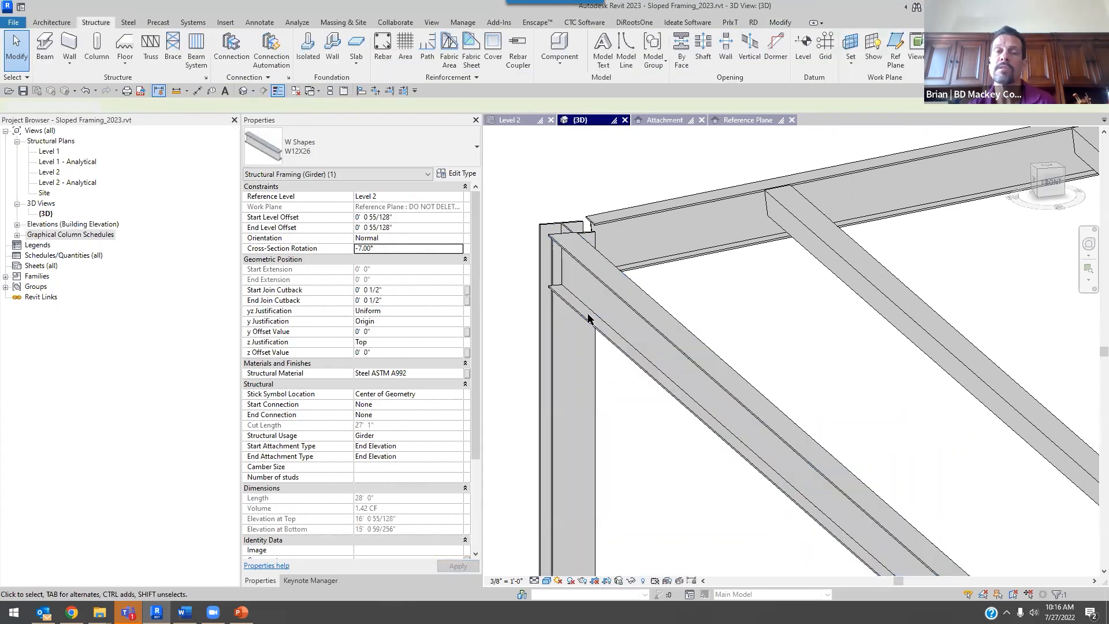
scroll(592, 324, "up", 5)
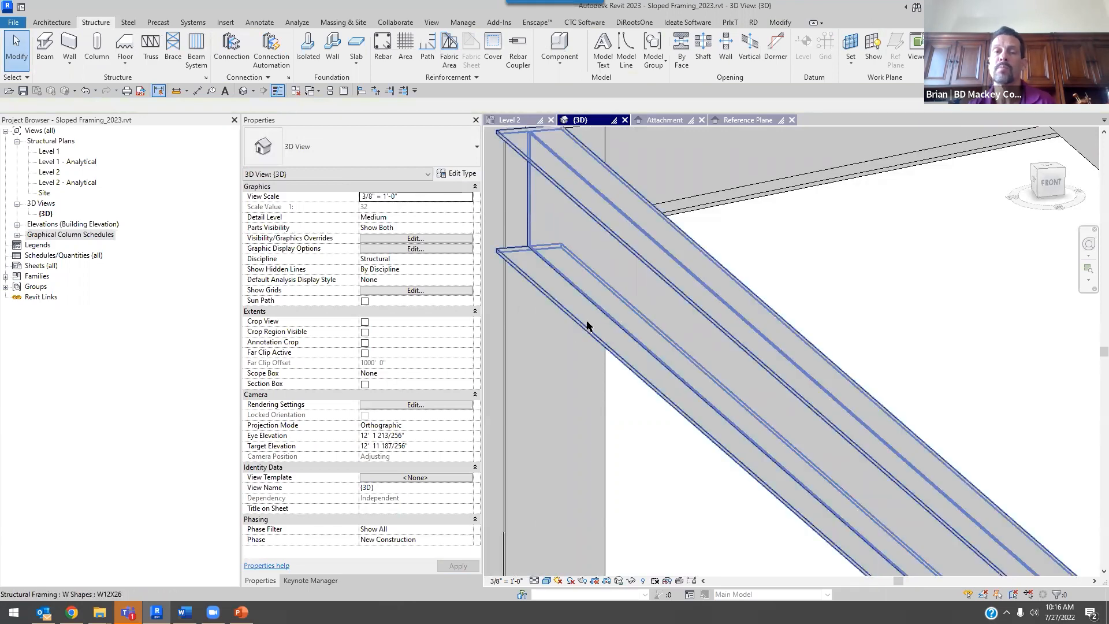
left_click(587, 325)
scroll(589, 325, "down", 5)
left_click(699, 326)
scroll(641, 321, "down", 1)
scroll(758, 338, "down", 5)
scroll(739, 295, "up", 5)
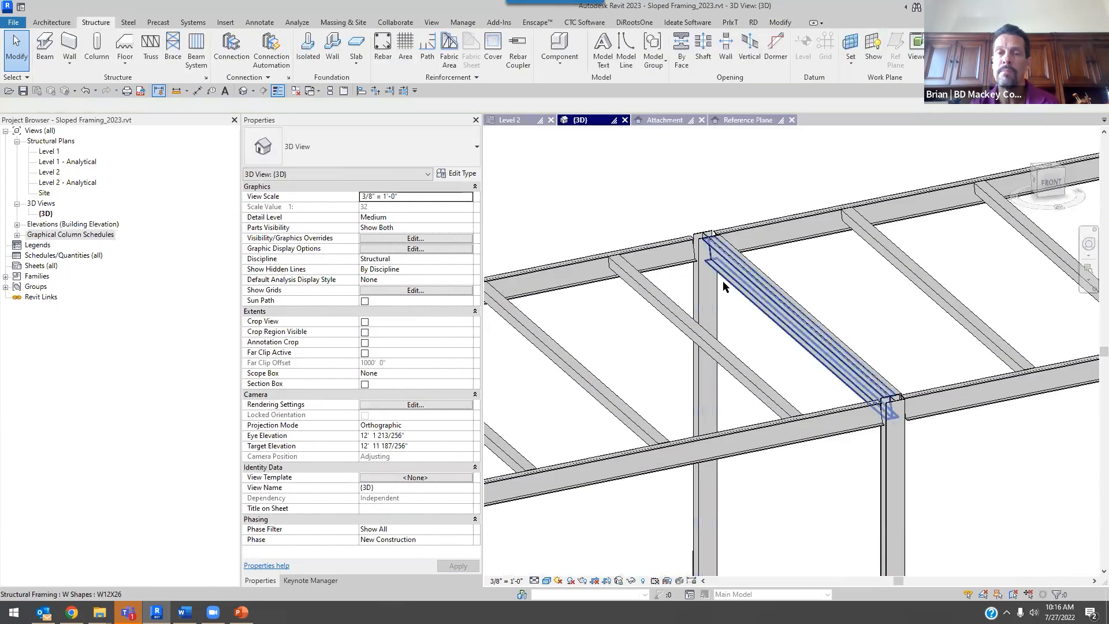
left_click(723, 280)
scroll(723, 281, "down", 4)
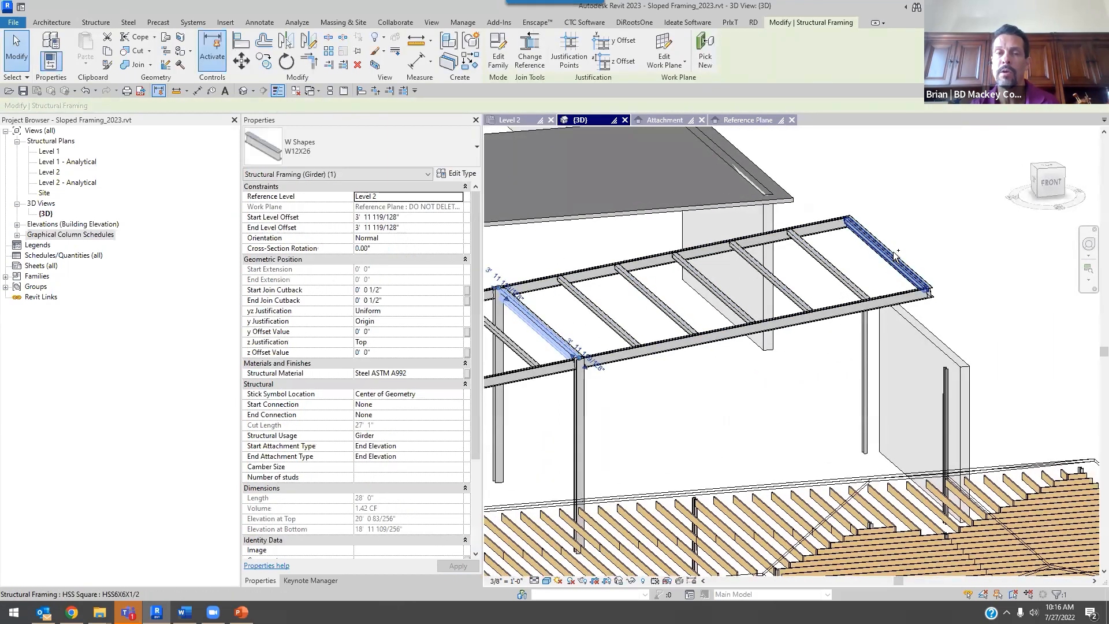
left_click(894, 256, "ctrl")
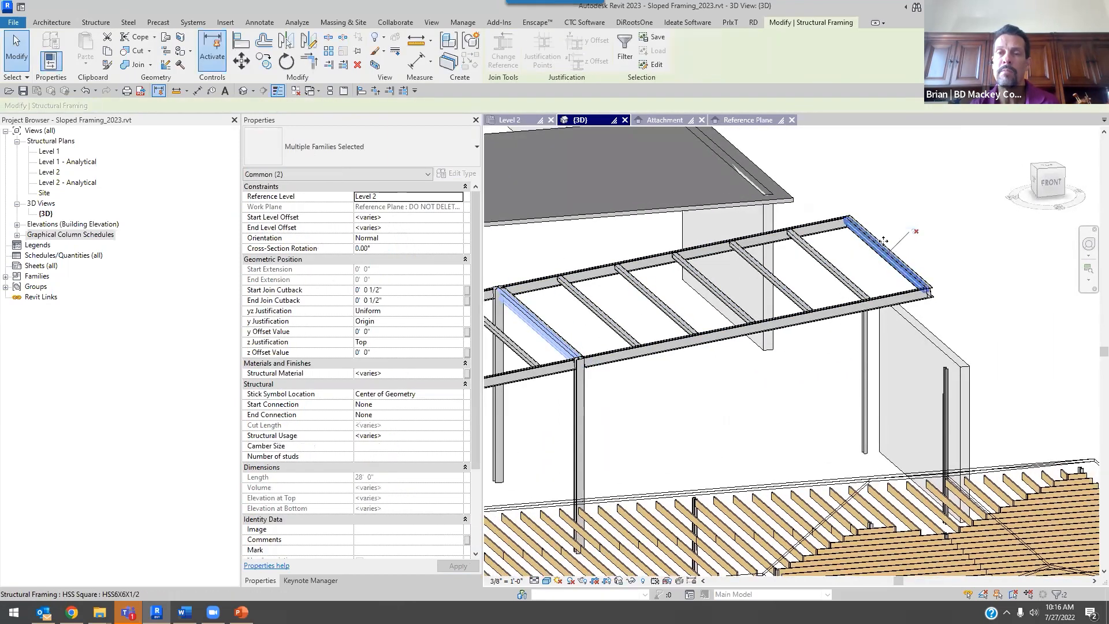
left_click(956, 181)
scroll(936, 185, "up", 5)
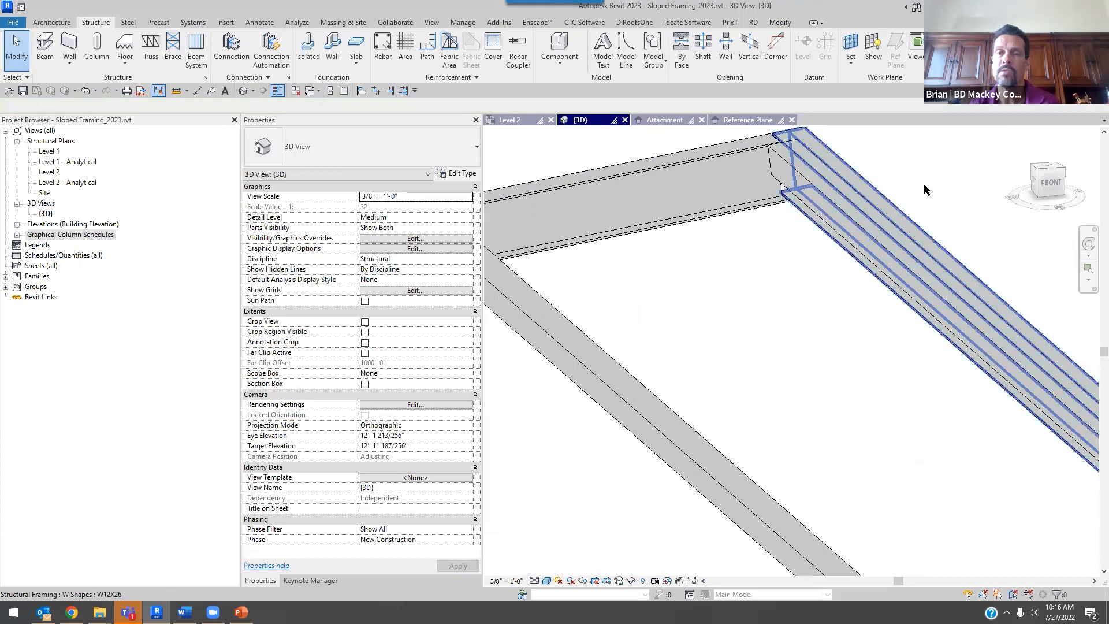
scroll(923, 190, "down", 6)
- Set the cross-section rotation of the high-end and middle W12X26 beams to -7° together
left_click(927, 202)
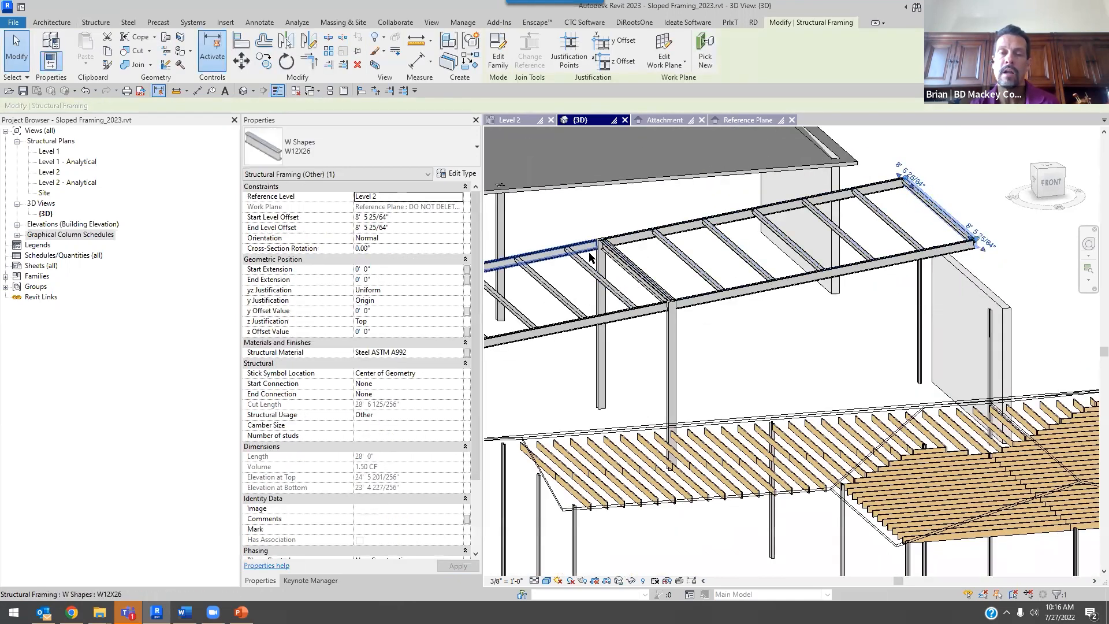
scroll(590, 258, "up", 5)
left_click(638, 249, "ctrl")
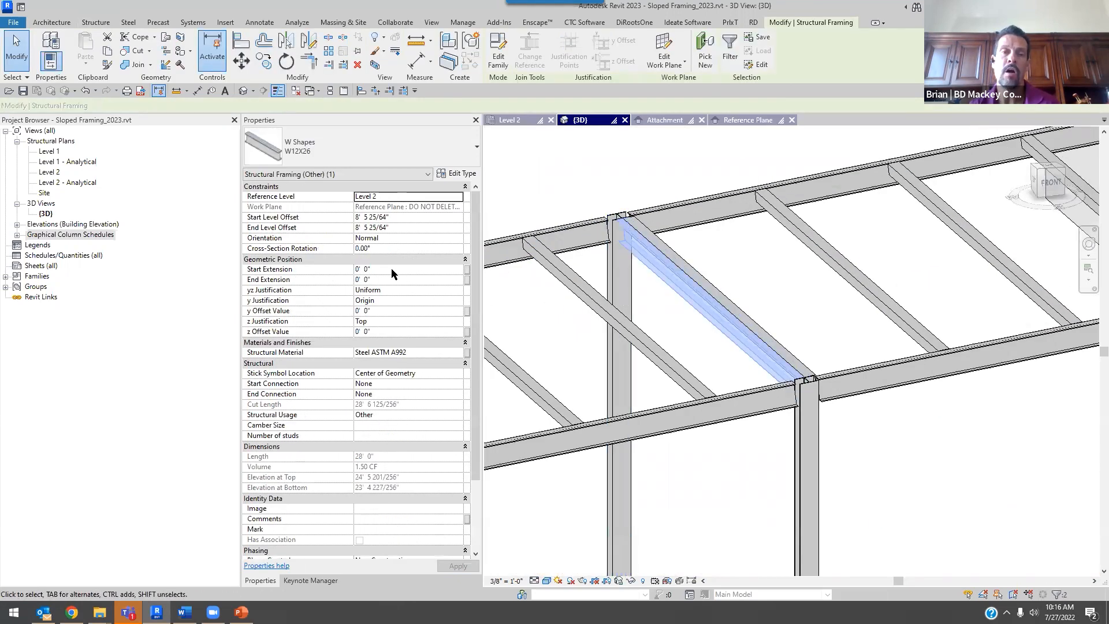
left_click(393, 332)
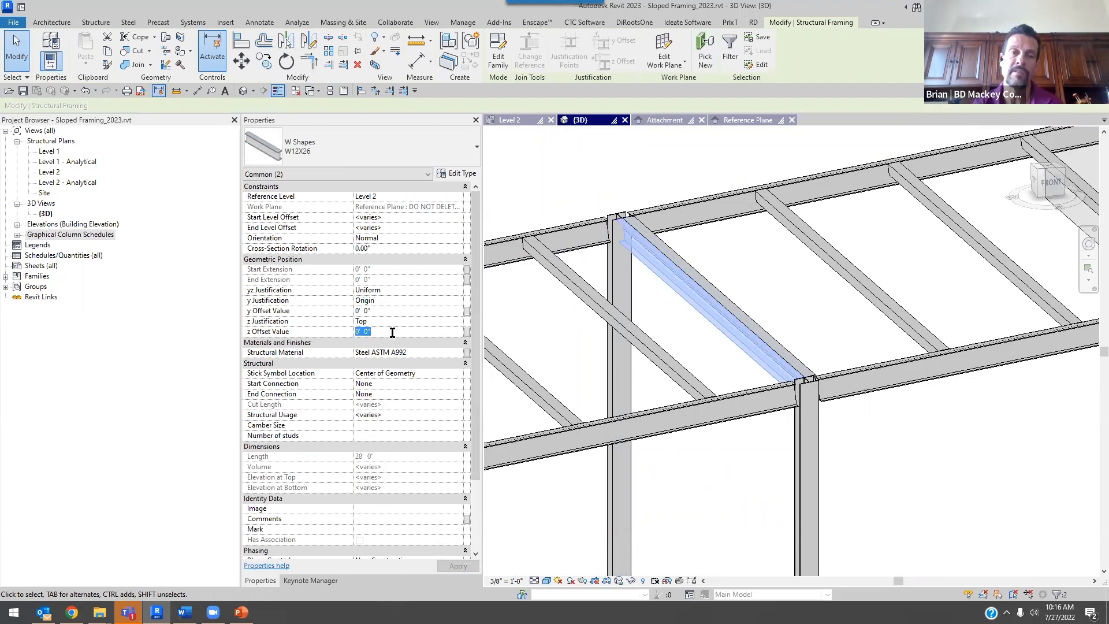
type("-7.00°")
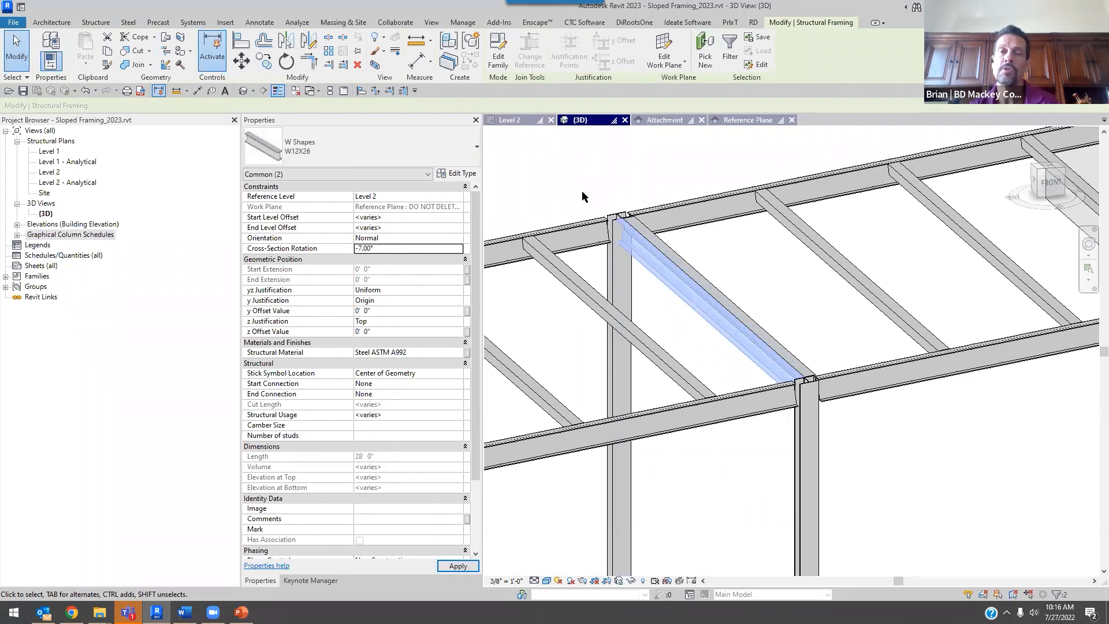
key("Return")
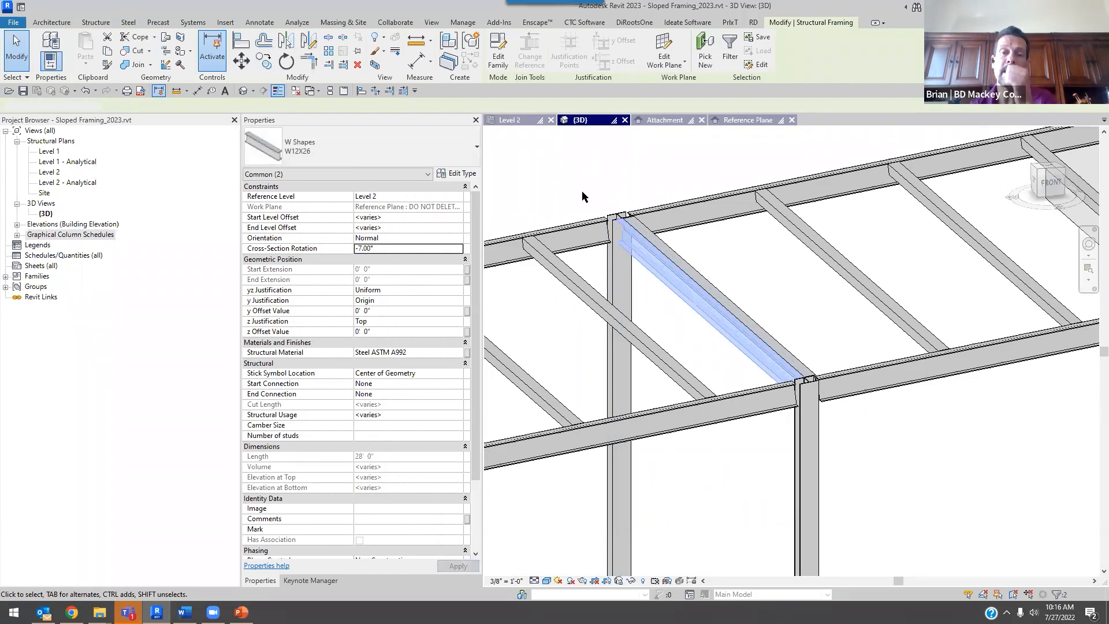
left_click(581, 191)
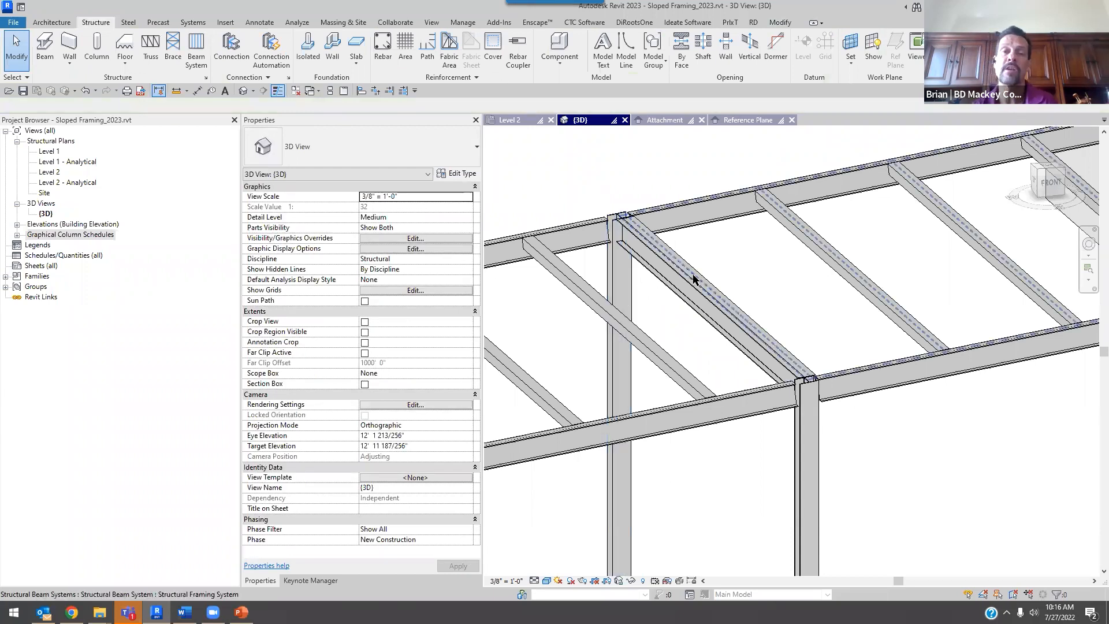
scroll(849, 324, "down", 5)
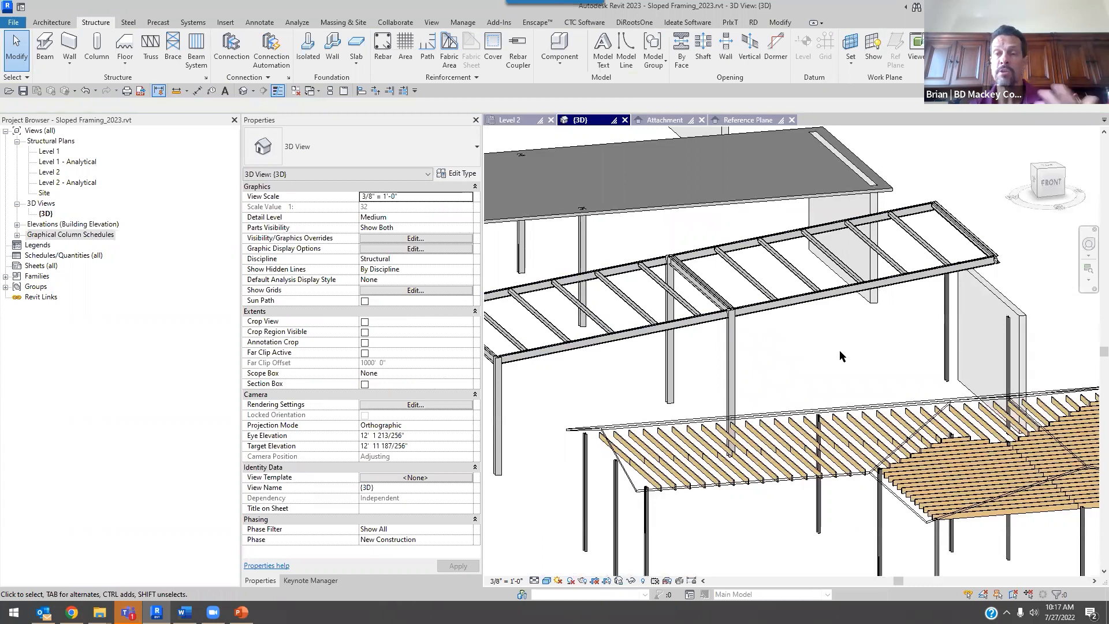
- In the Reference Plane elevation, rotate the sloped reference plane by 2° about a center relocated beside the low-end column
left_click(742, 122)
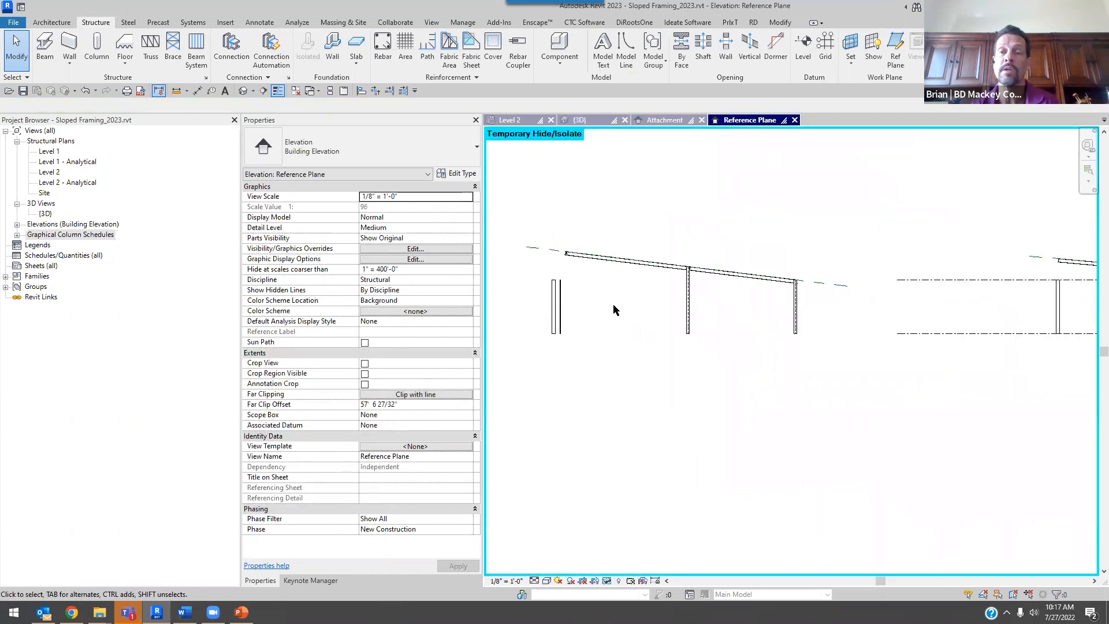
middle_click_drag(614, 310, 655, 324)
left_click(595, 275)
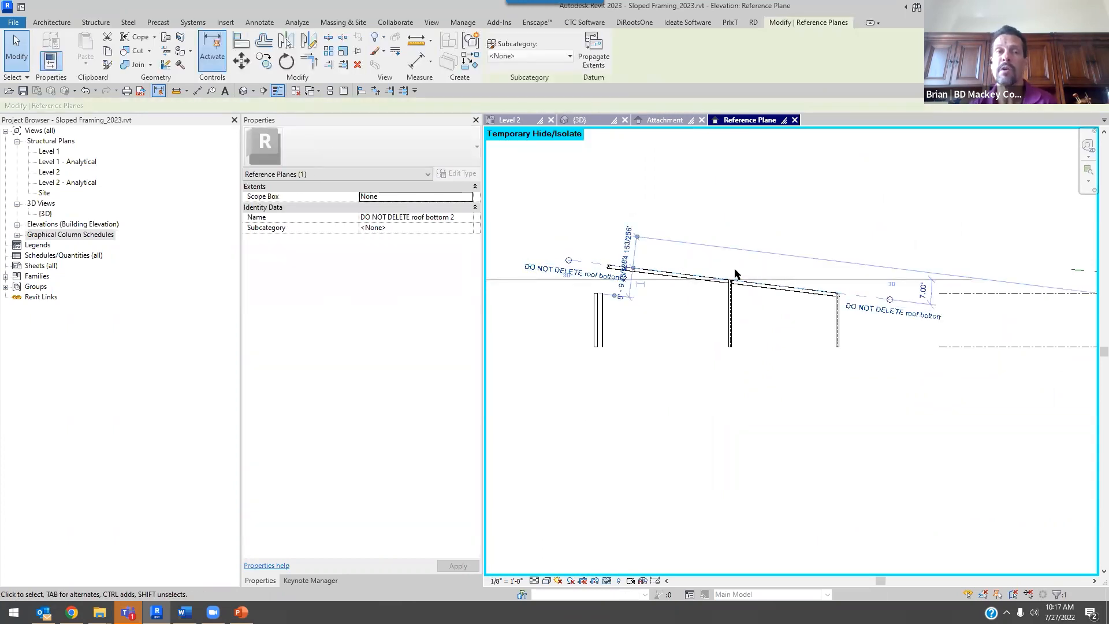
left_click(286, 61)
left_click(830, 288)
scroll(729, 276, "up", 4)
left_click_drag(860, 288, 982, 311)
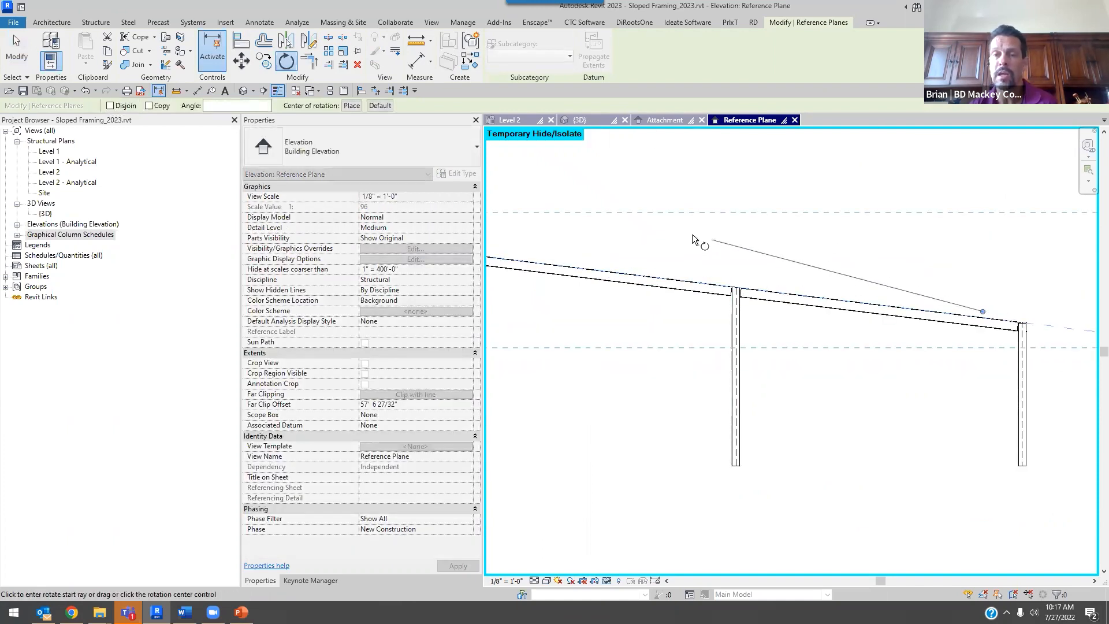
middle_click_drag(692, 234, 916, 271)
left_click(240, 105)
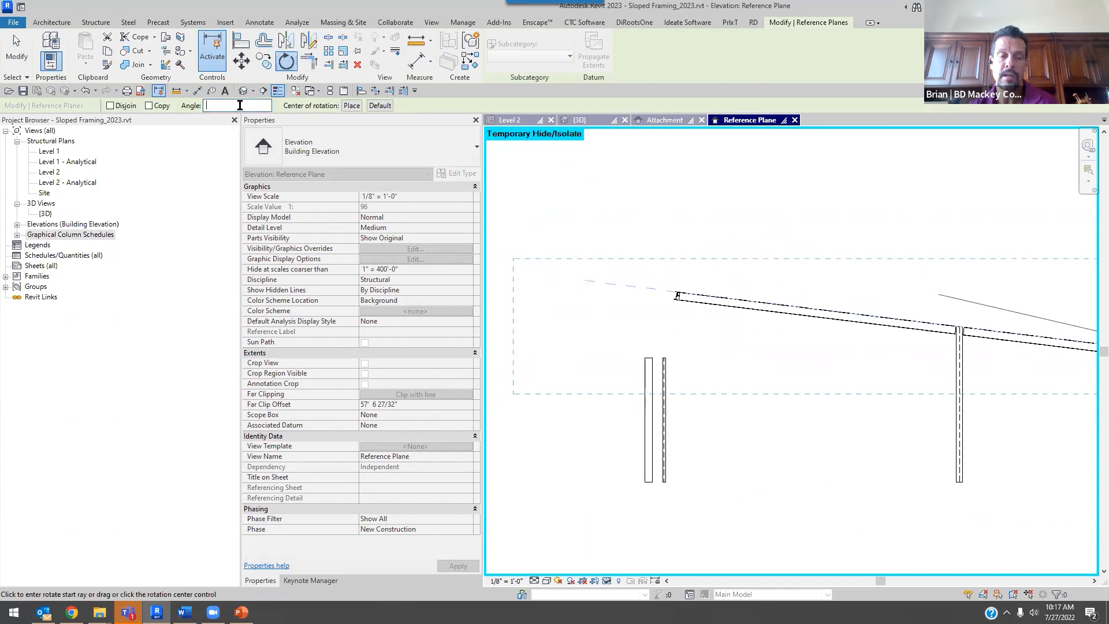
type("2")
key("Return")
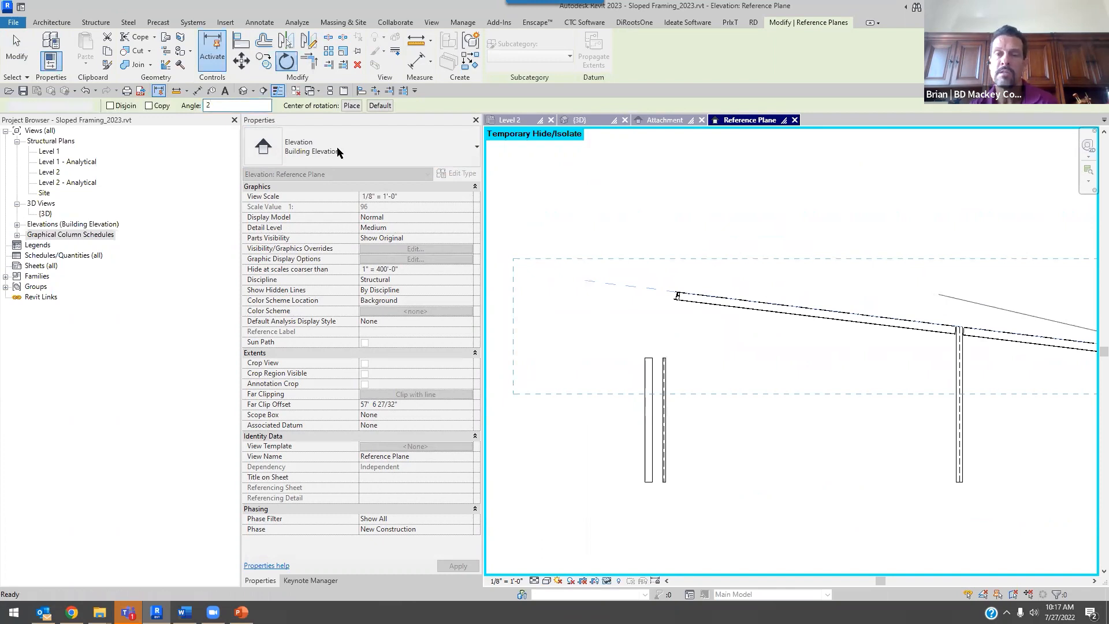
left_click(519, 215)
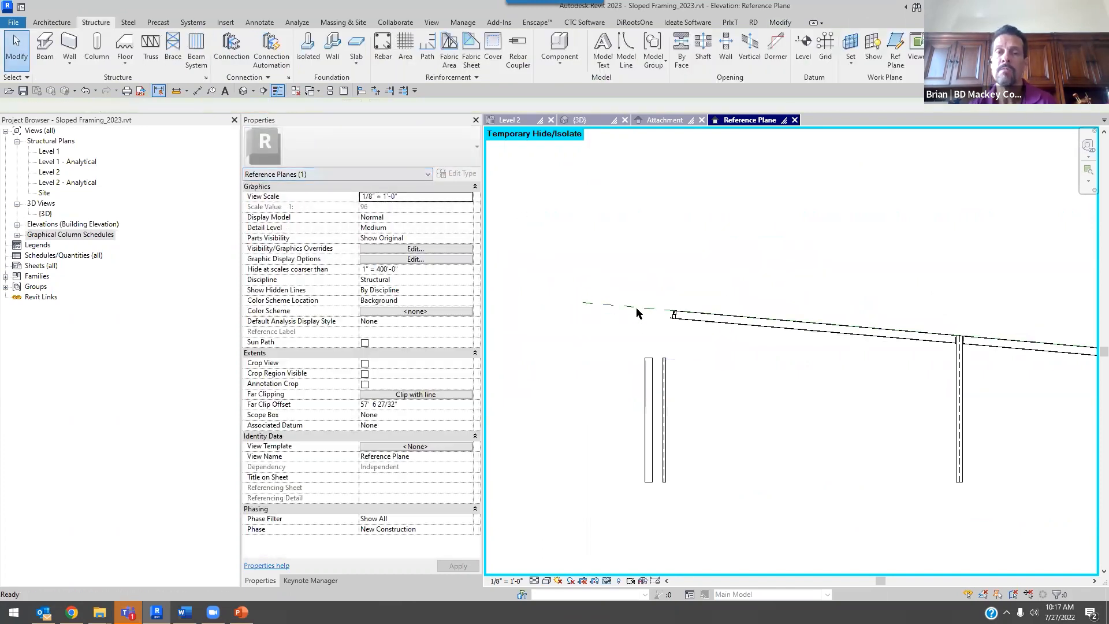
- Switch the Reference Plane elevation to Wireframe to examine the girder connection at the low-end column
middle_click_drag(945, 379, 797, 312)
scroll(803, 306, "up", 3)
scroll(802, 307, "up", 5)
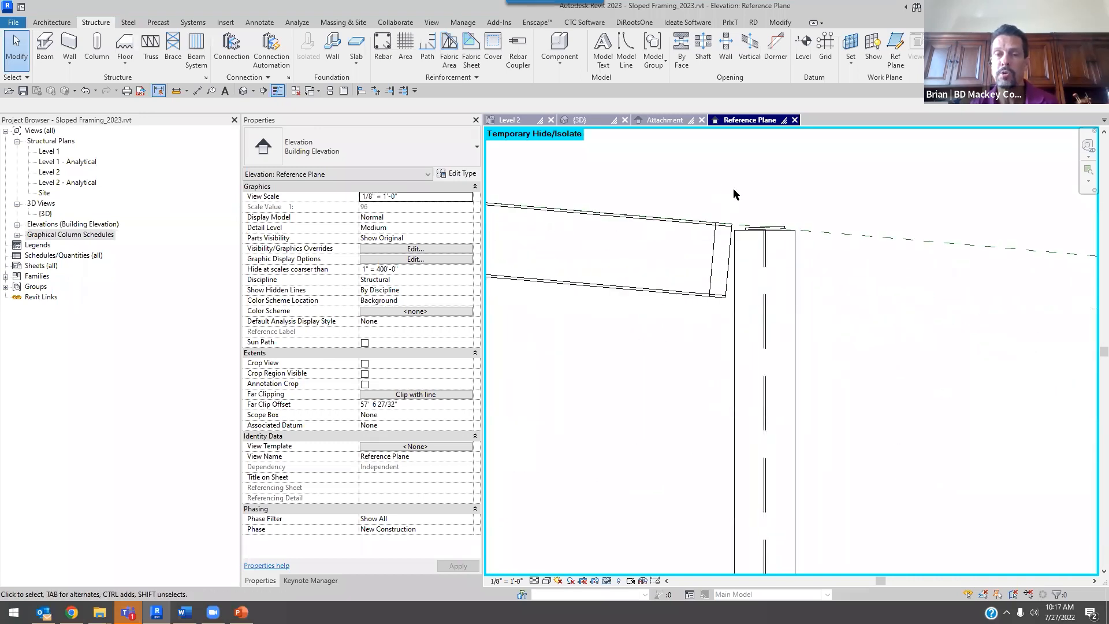
left_click(547, 582)
left_click(578, 520)
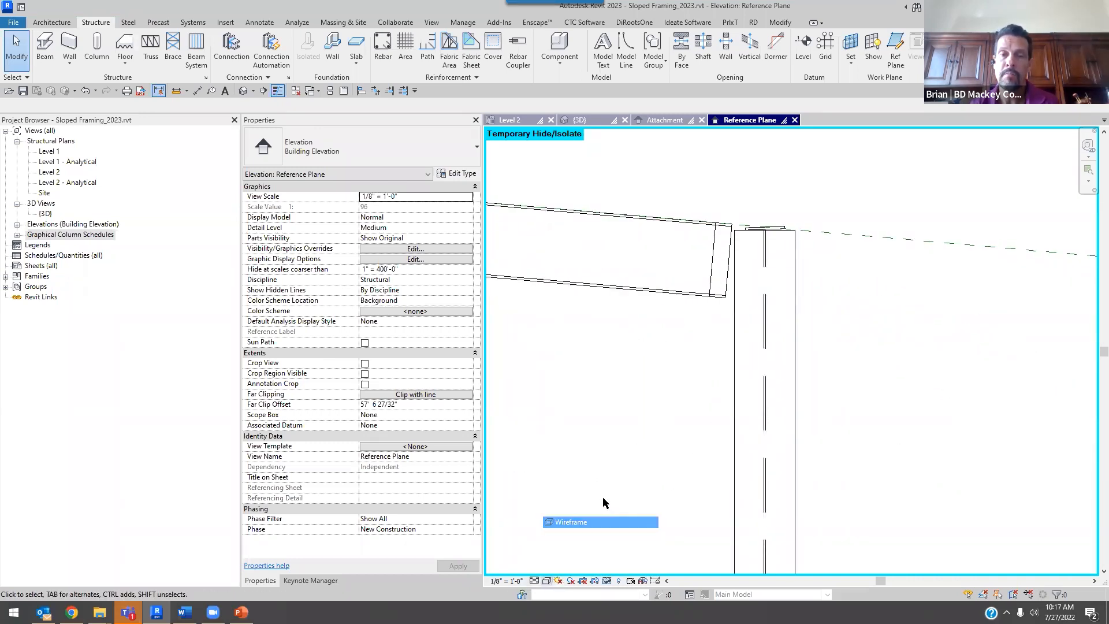
- Set the low-end W12X26 girder's cross-section rotation to -5° to match the adjusted slope
scroll(760, 284, "up", 2)
left_click(785, 259)
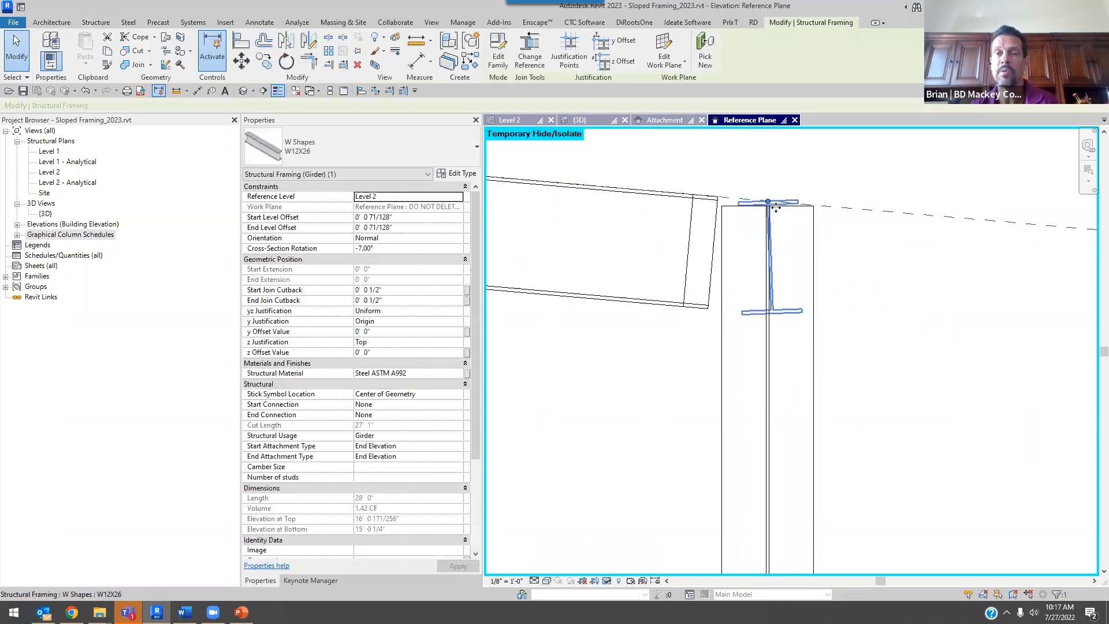
left_click(395, 251)
type("-")
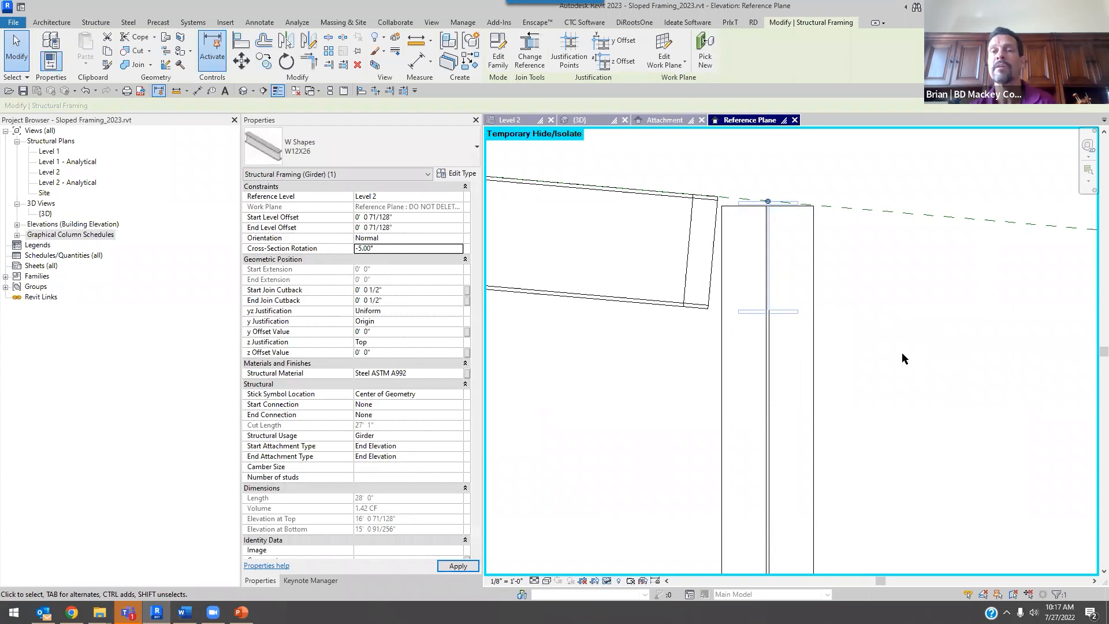
left_click(903, 357)
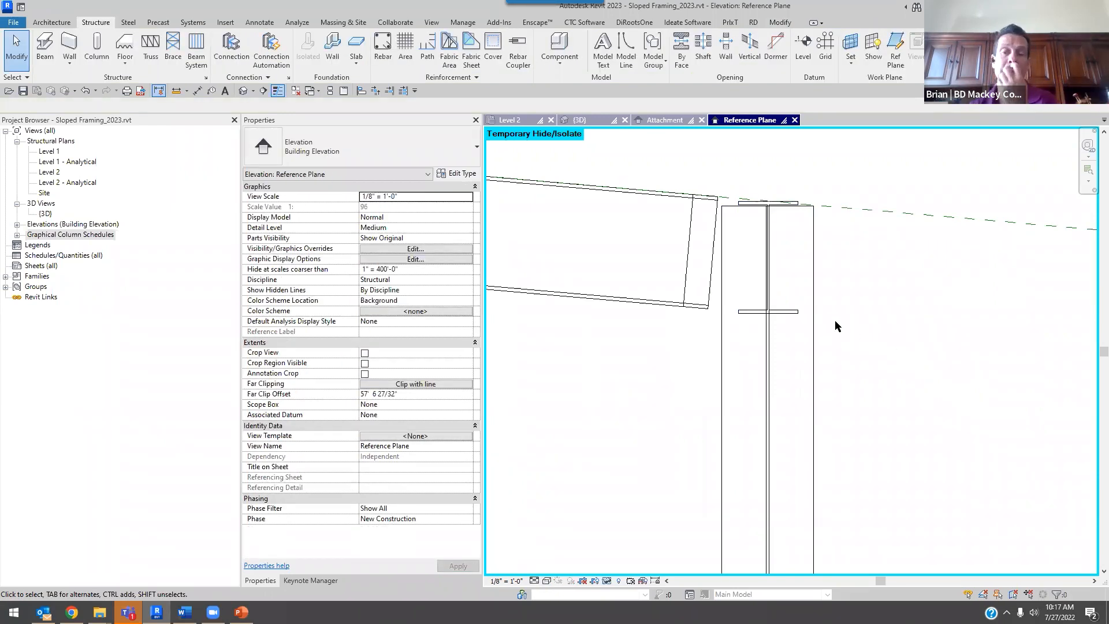
scroll(757, 260, "down", 3)
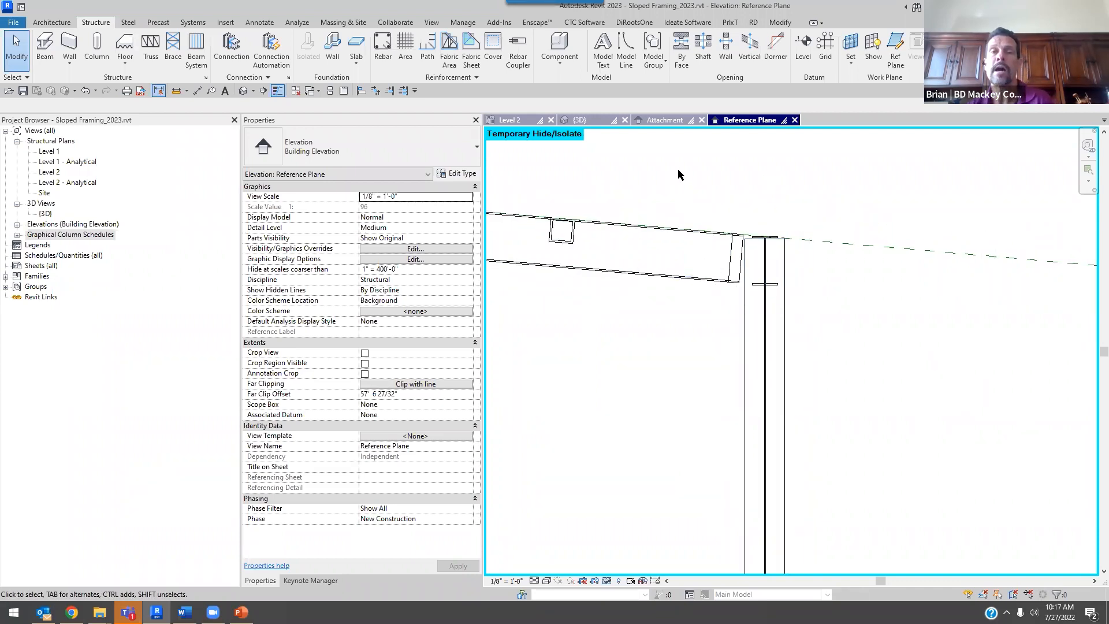
- Open the Level 2 plan and set its detail level to Medium for dimensioning the framing at grid 16
left_click(521, 121)
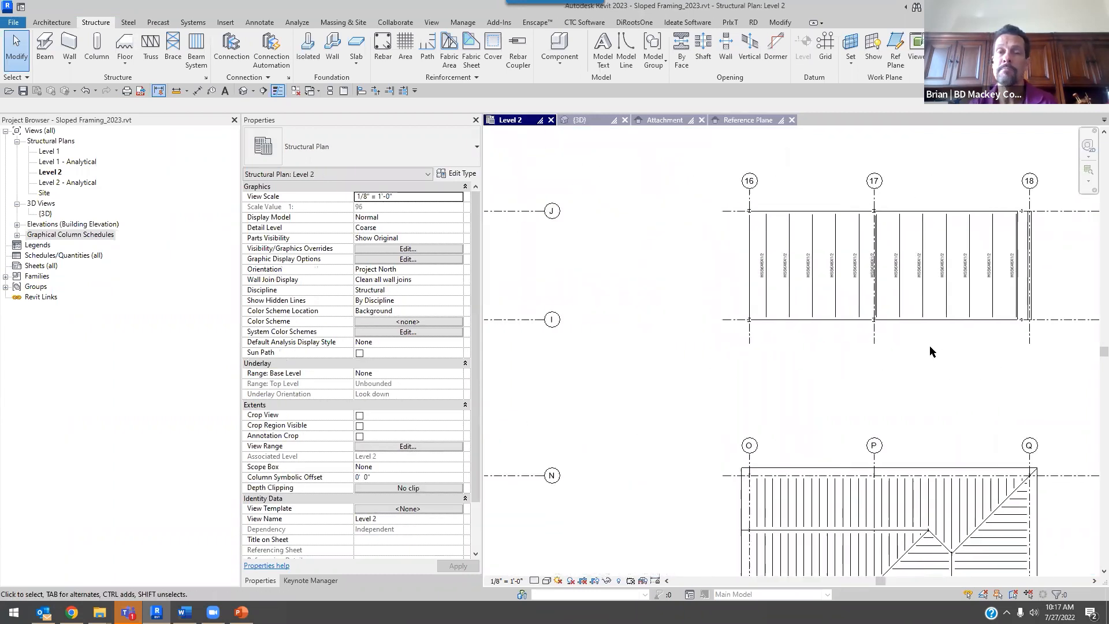
scroll(762, 212, "up", 5)
key("d")
key("i")
left_click(716, 165)
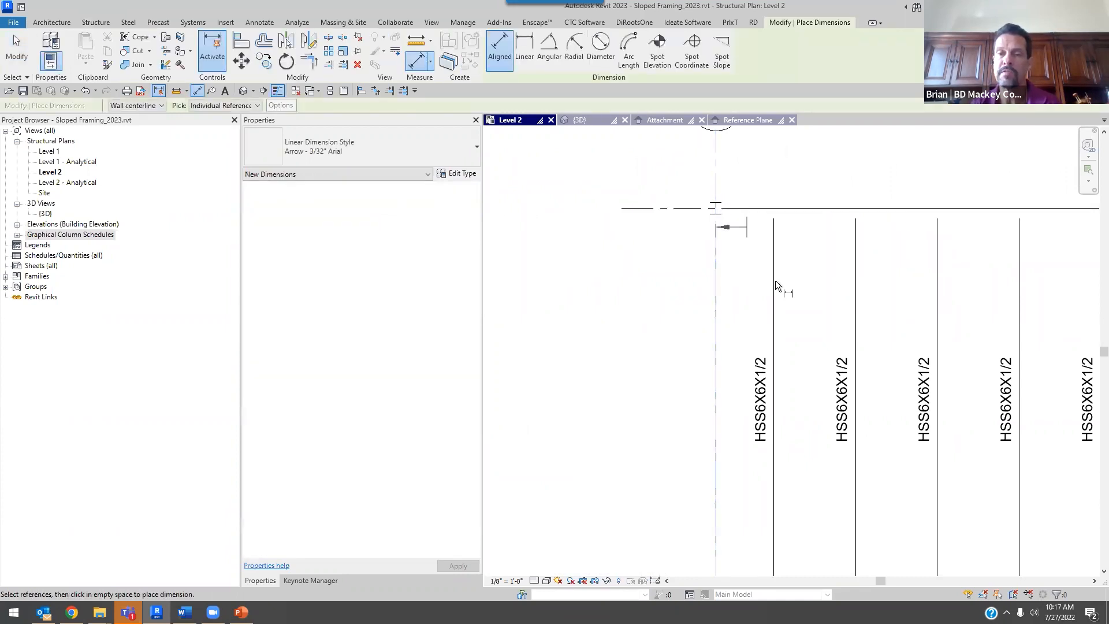
key("Escape")
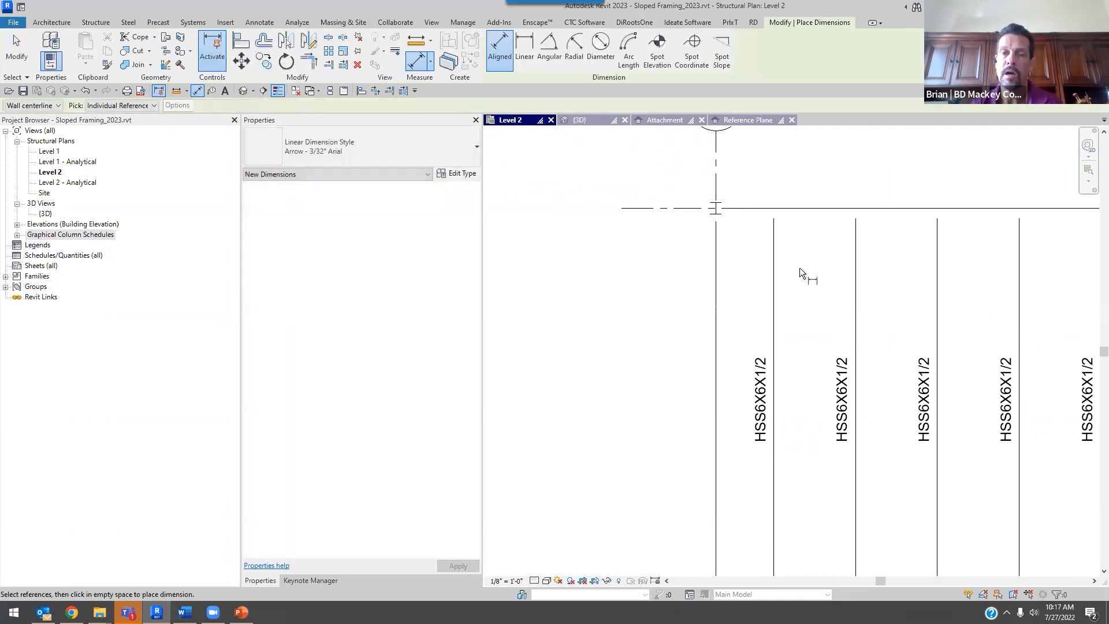
scroll(800, 270, "down", 4)
left_click(532, 580)
left_click(548, 557)
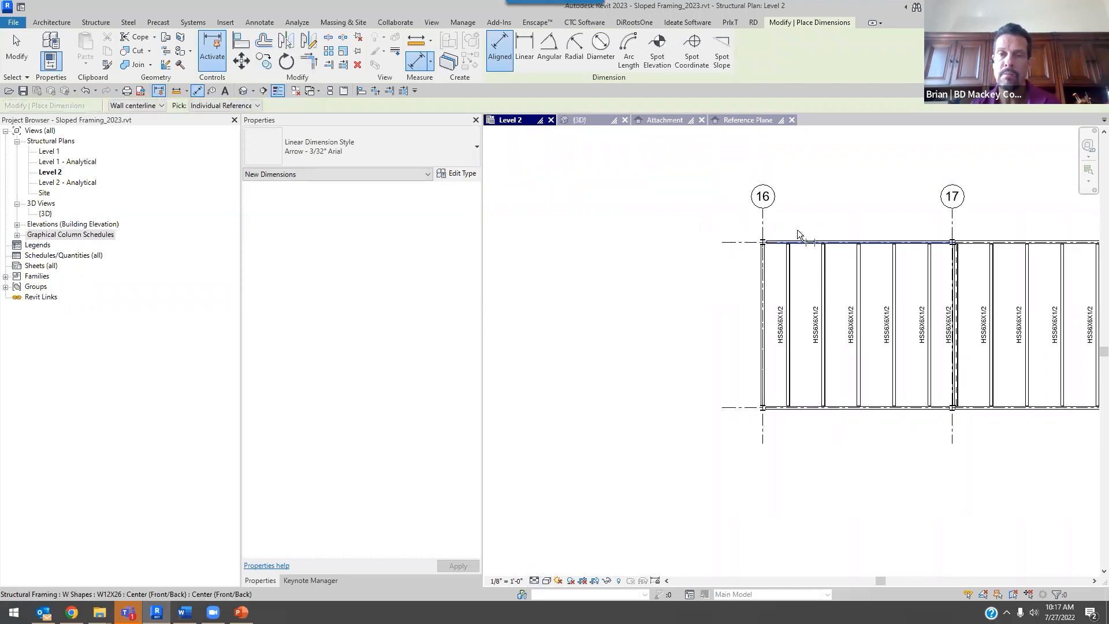
- Place two aligned dimensions above the framing, from grid 16 to the first and to the second HSS6X6X1/2 joist
scroll(797, 231, "up", 4)
left_click(707, 210)
left_click(767, 316)
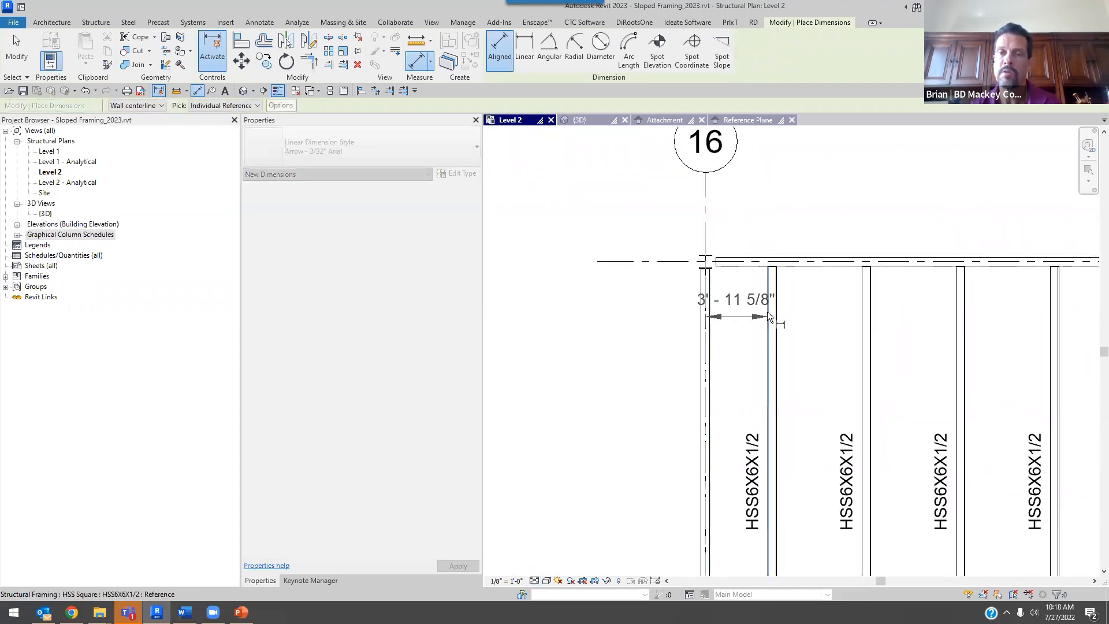
left_click(774, 204)
left_click(710, 242)
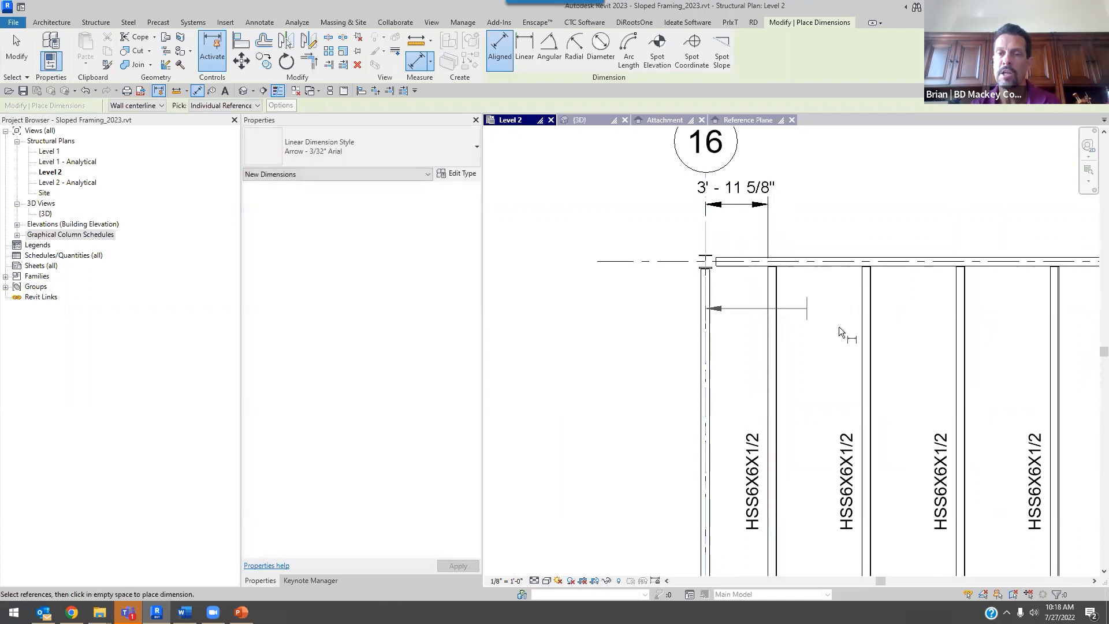
left_click(859, 331)
middle_click_drag(860, 218, 834, 286)
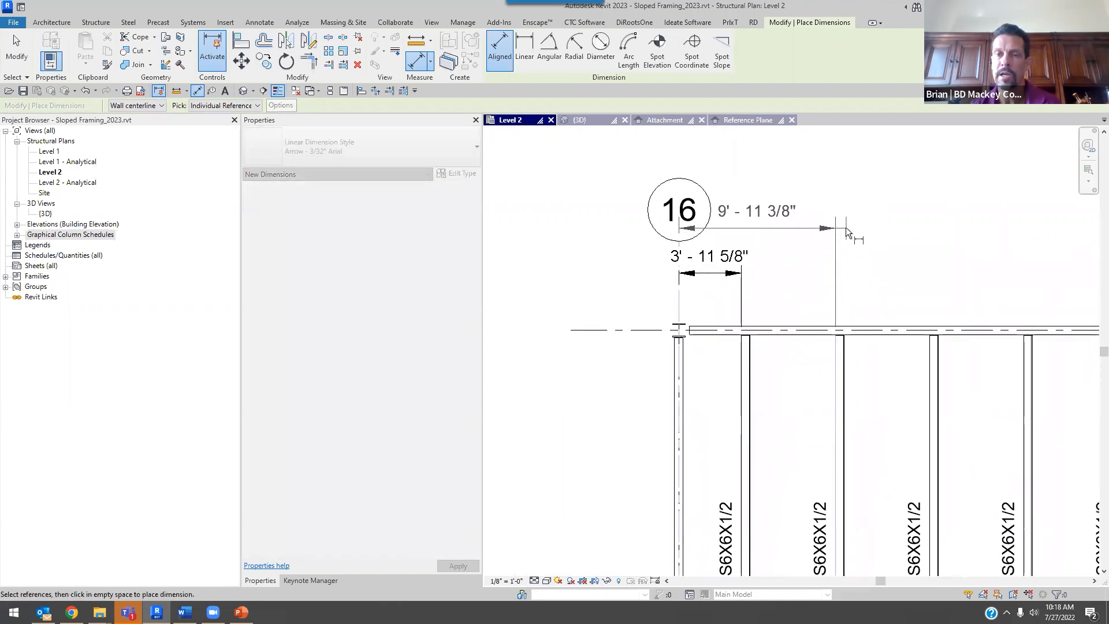
left_click(845, 227)
- Dimension the clear distance between the first two HSS6X6X1/2 joists beside grid 16
left_click(748, 407)
left_click(837, 401)
left_click(796, 376)
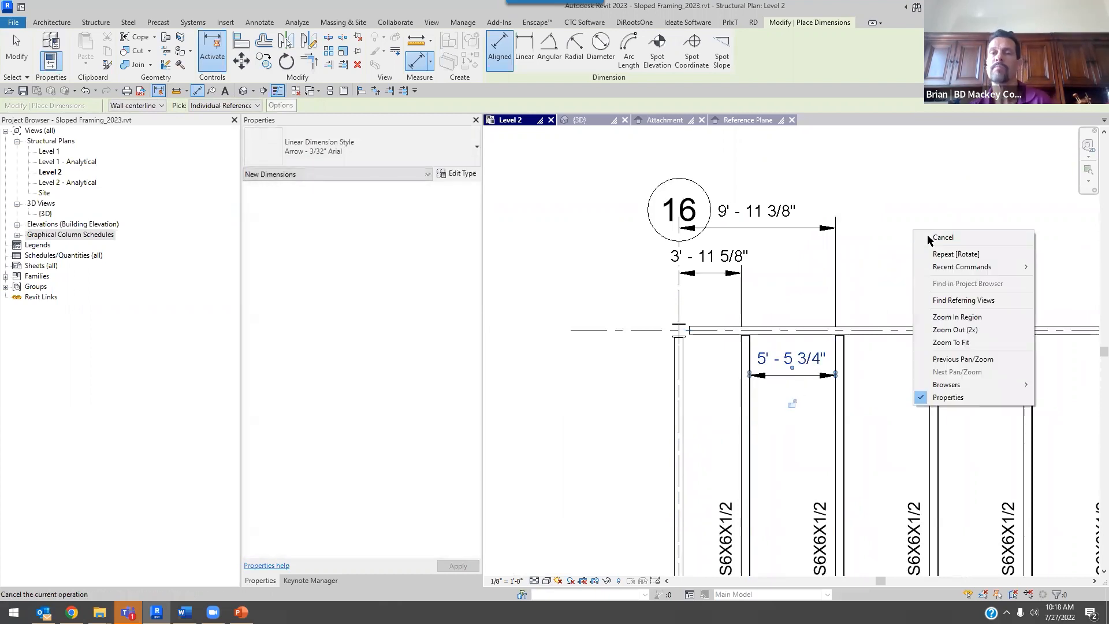
key("Escape")
scroll(826, 257, "down", 2)
scroll(836, 262, "down", 2)
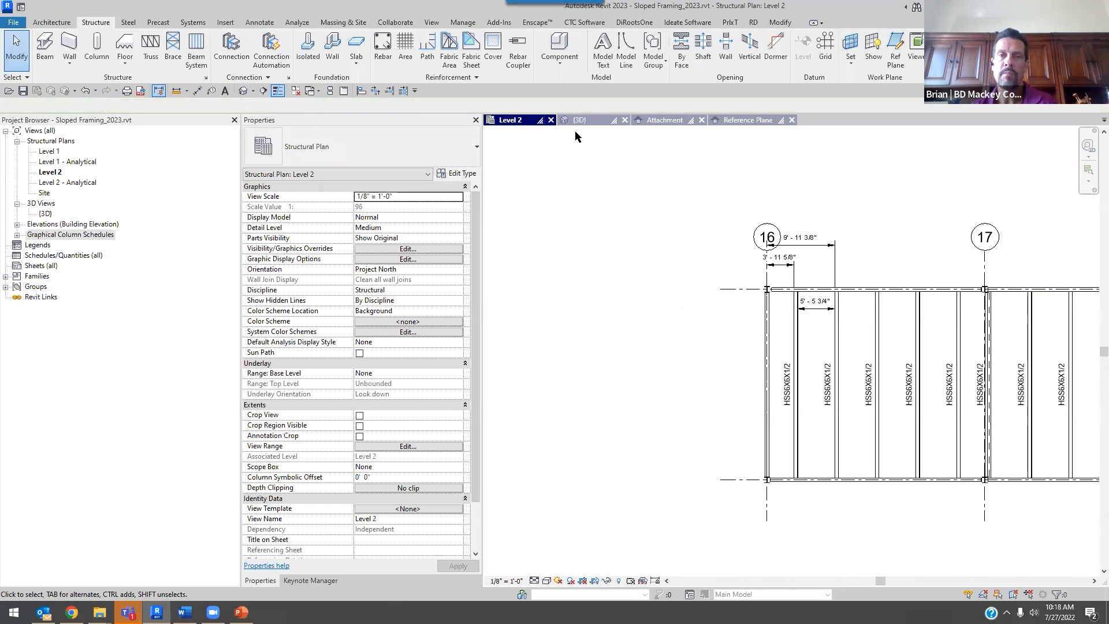
- Arrange the Reference Plane elevation side by side with the Level 2 plan and frame the joist dimensions at grid 16
left_click(735, 120)
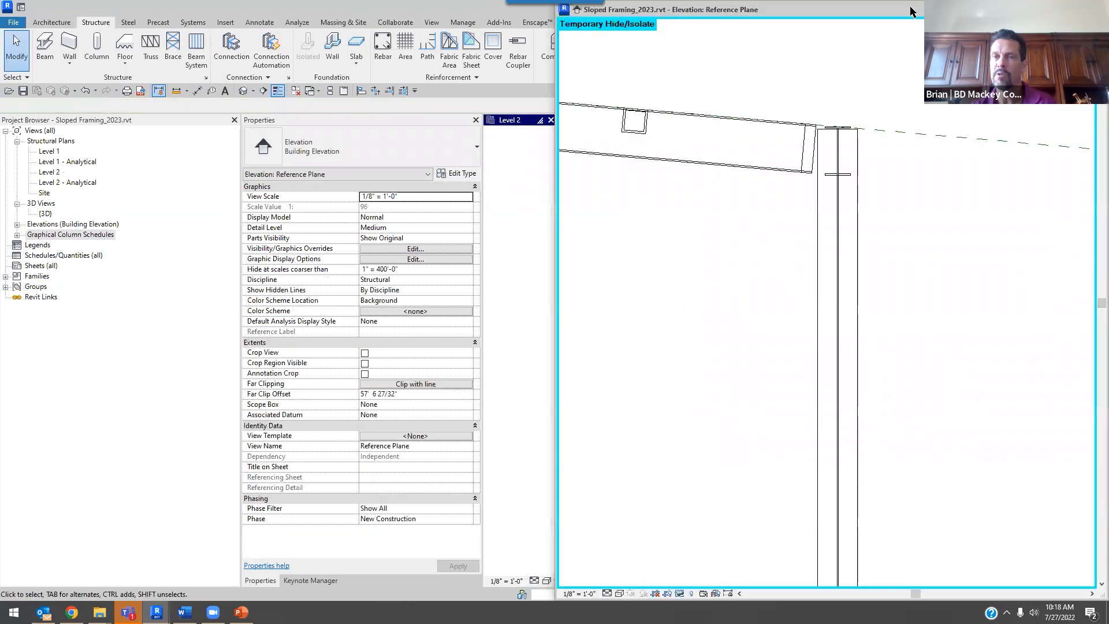
left_click_drag(912, 12, 1089, 303)
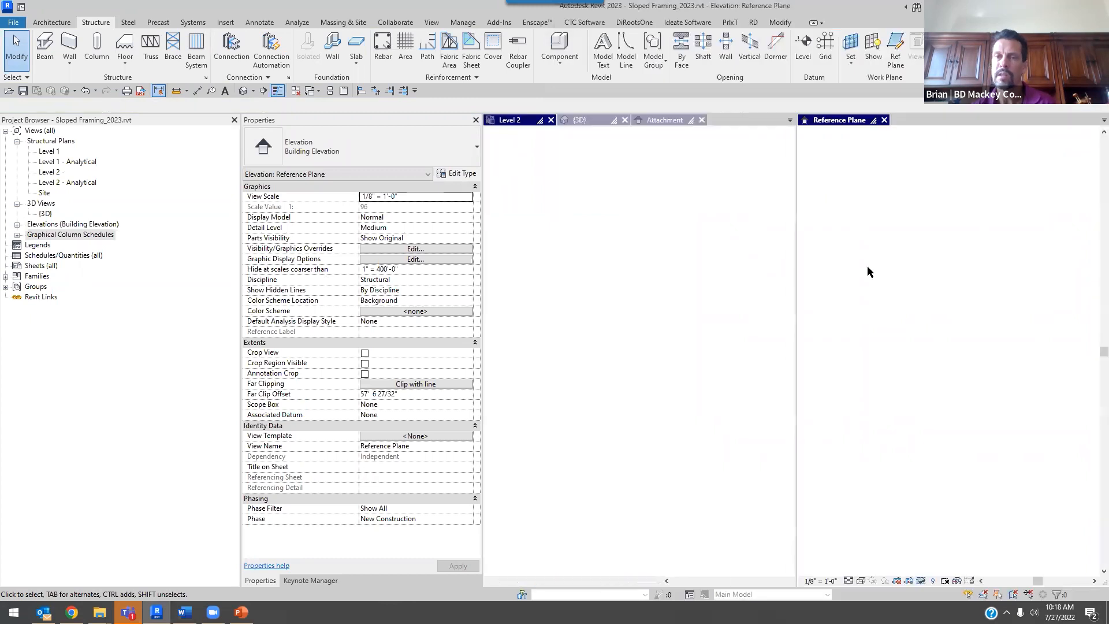
left_click(664, 297)
scroll(666, 297, "down", 3)
scroll(691, 297, "up", 7)
middle_click_drag(726, 290, 697, 293)
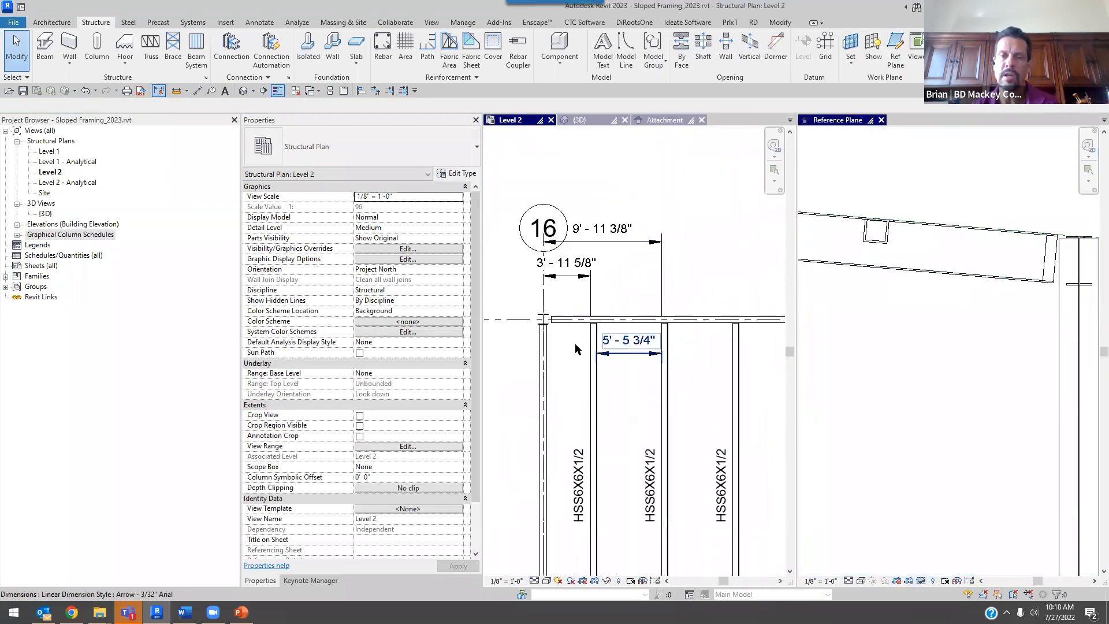
- Rotate the sloped reference plane by another 2° about its default center and unjoin the conflicting elements
left_click(951, 320)
left_click(1049, 303)
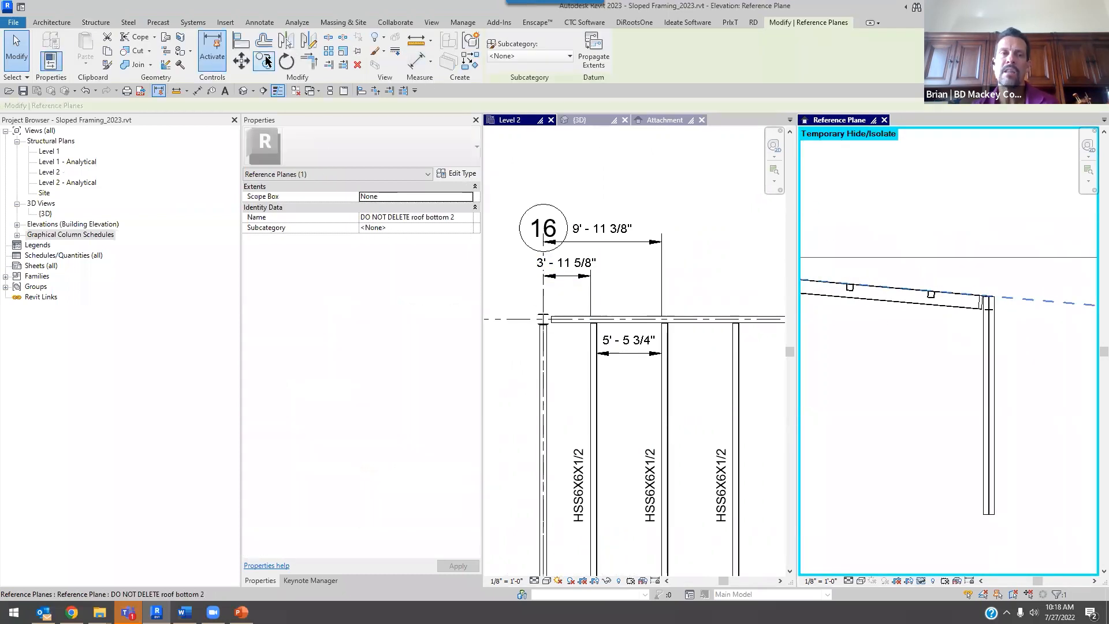
key("r")
key("o")
left_click(214, 106)
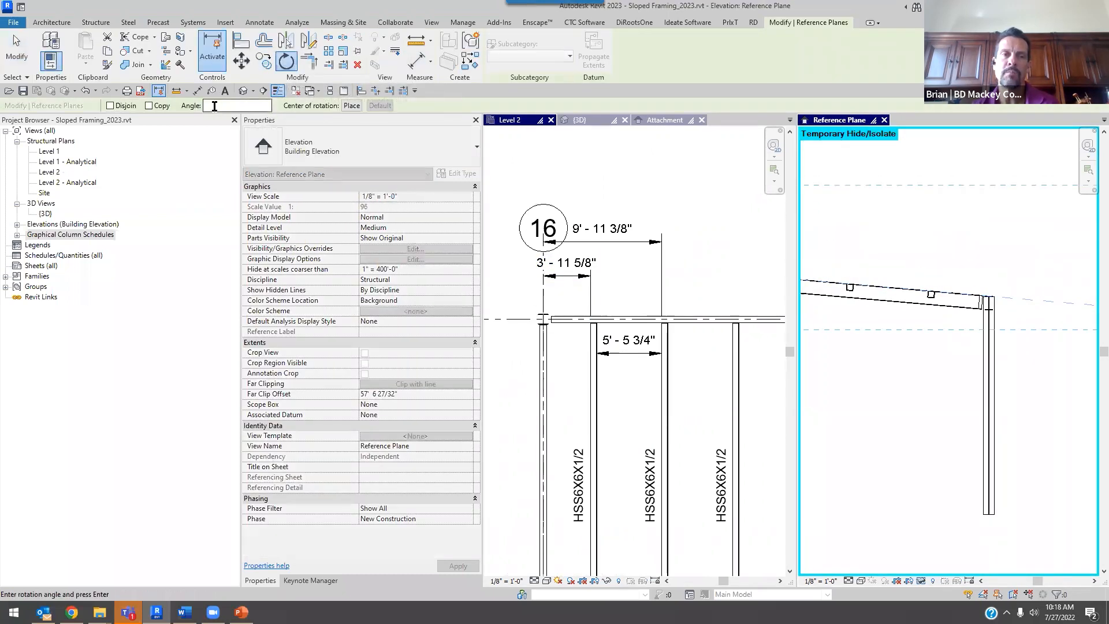
type("2")
key("Return")
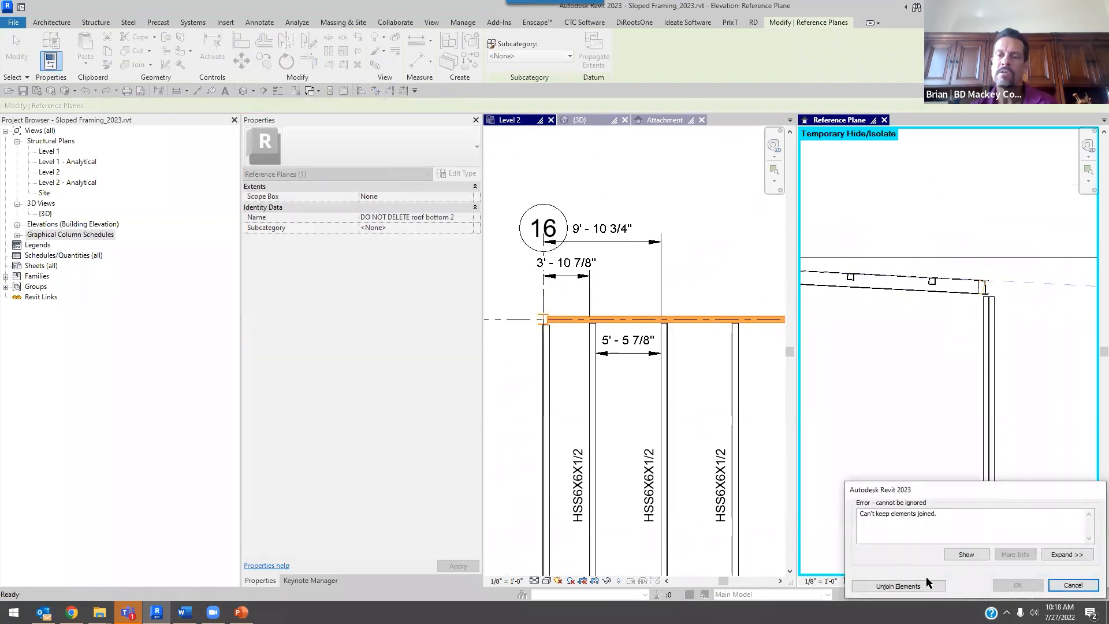
left_click(924, 585)
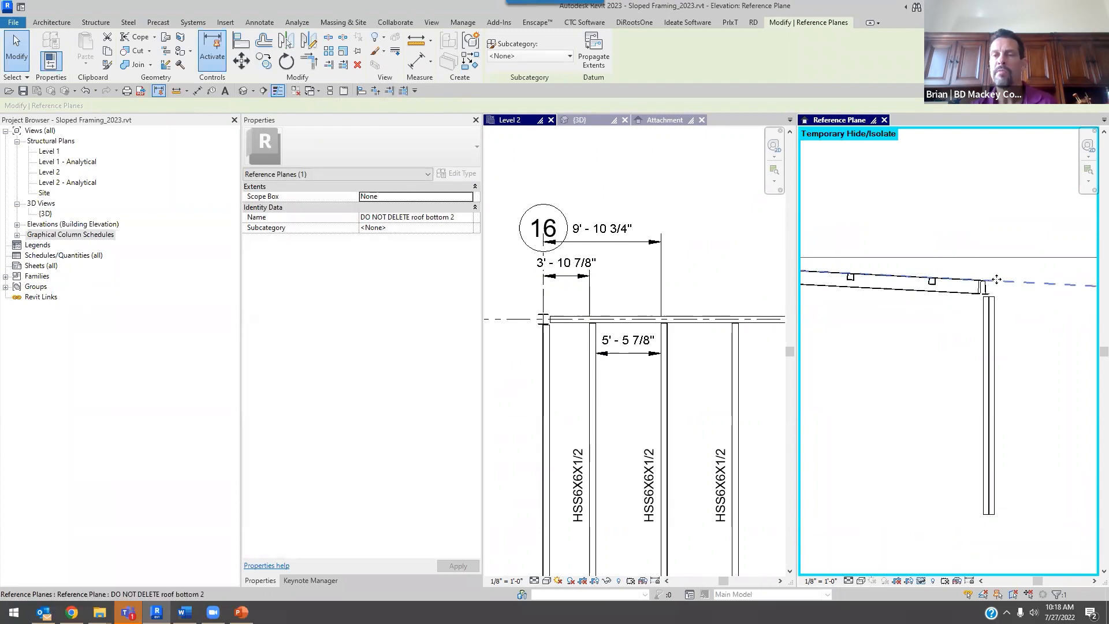
- In the elevation, place an aligned dimension along the slope from the sloped beam's low end to the nearest HSS joist
scroll(1013, 252, "up", 3)
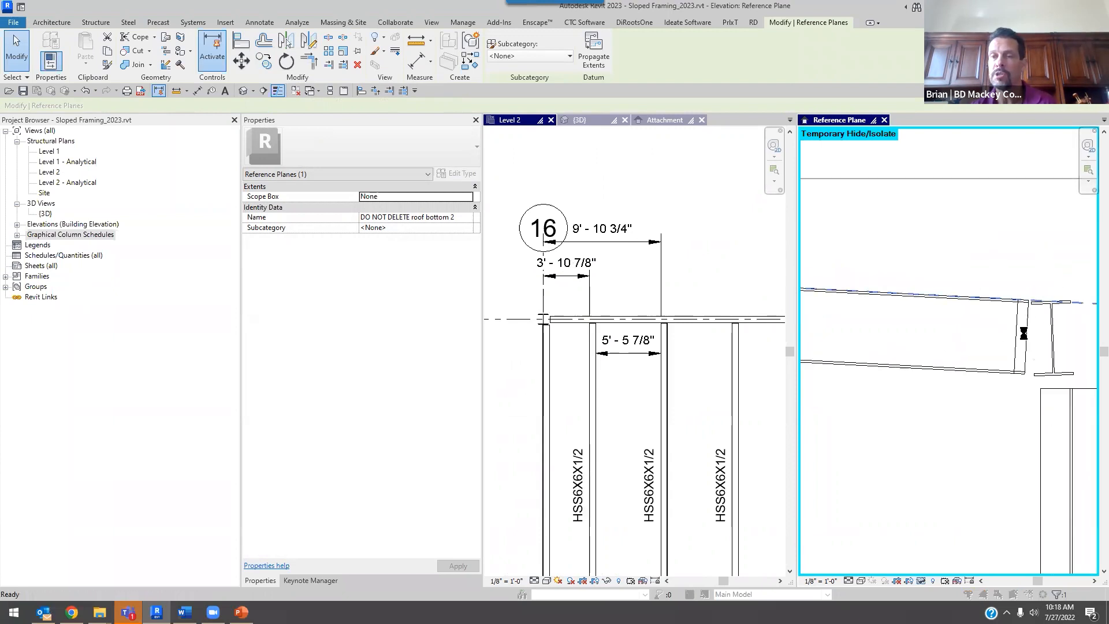
left_click(647, 352)
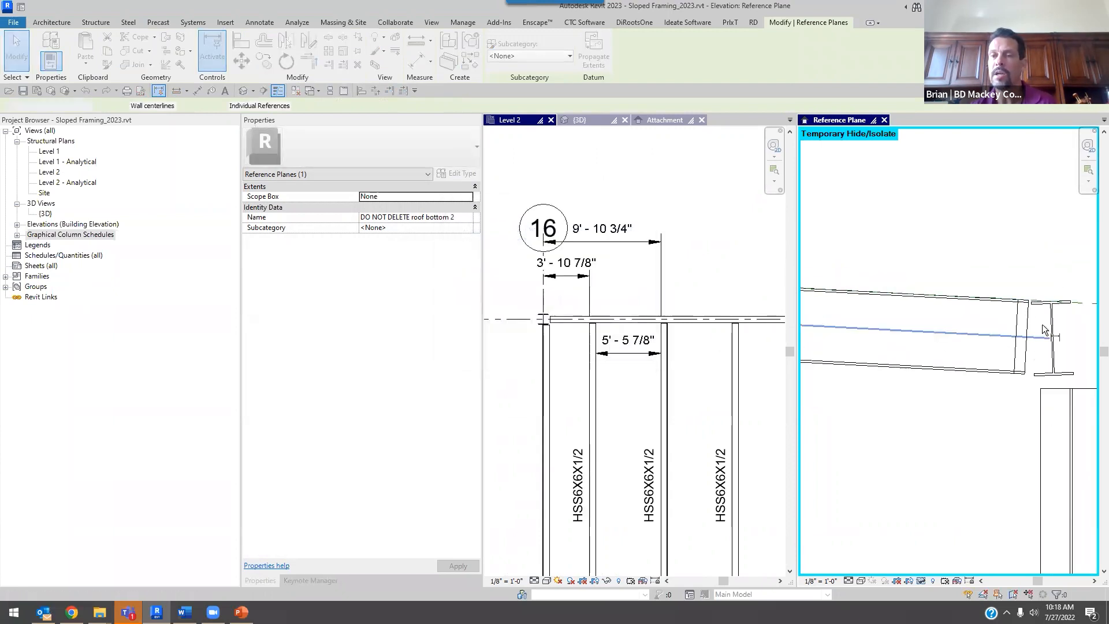
key("d")
key("i")
scroll(1025, 324, "down", 2)
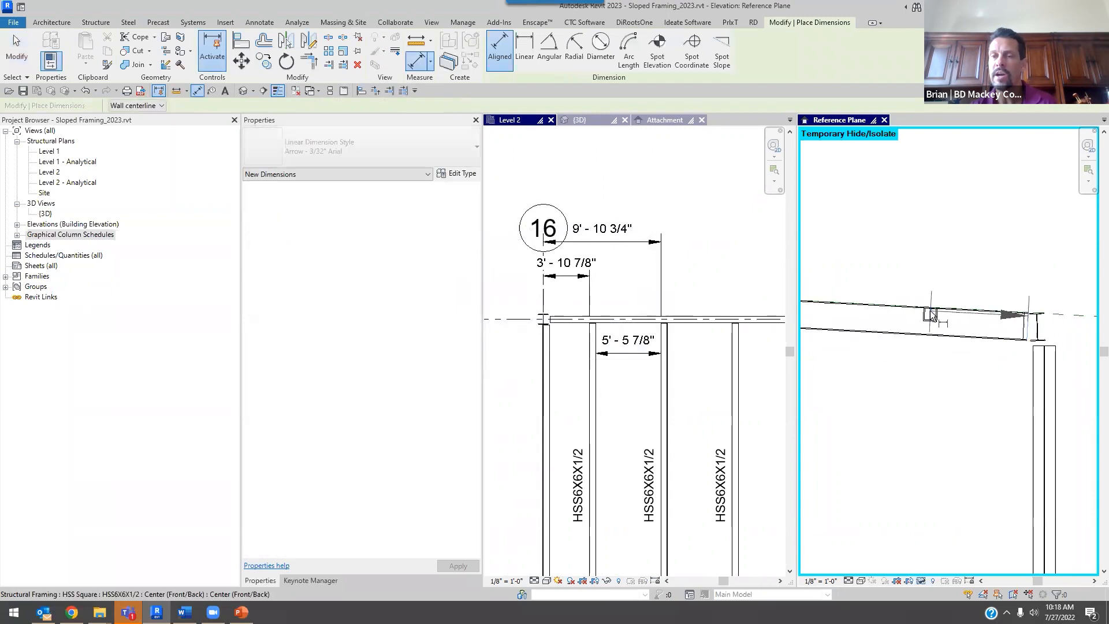
left_click(930, 311)
left_click(945, 251)
scroll(903, 359, "down", 1)
scroll(903, 361, "down", 1)
key("Escape")
key("Escape")
- Try to rotate the sloped reference plane by a further 2° with the plan and elevation dimensions in view
left_click(1035, 330)
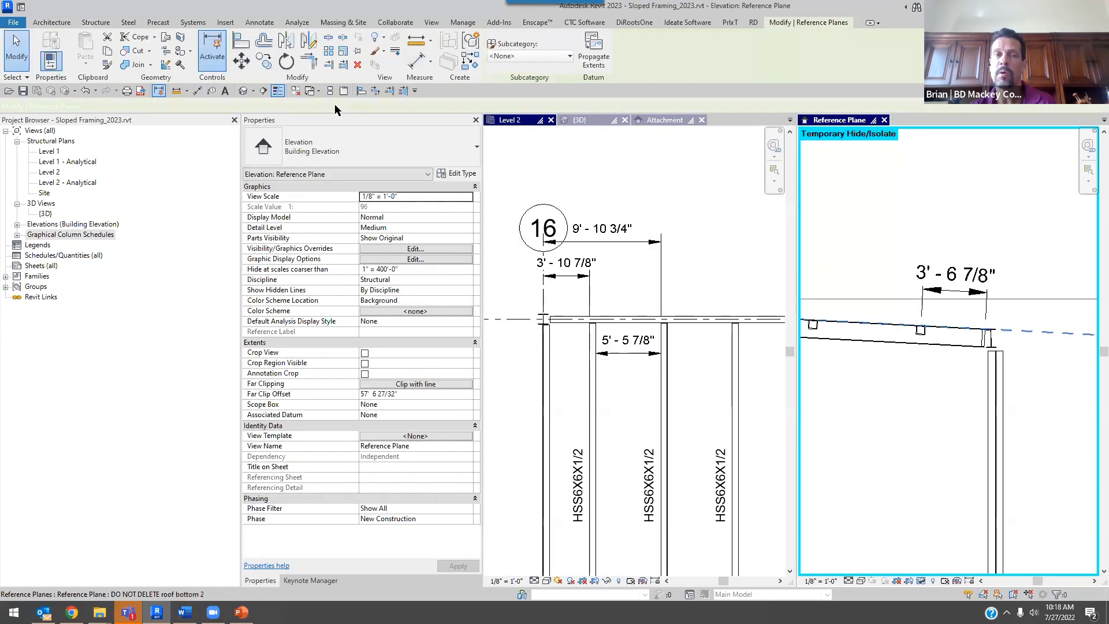
left_click(286, 61)
type("2")
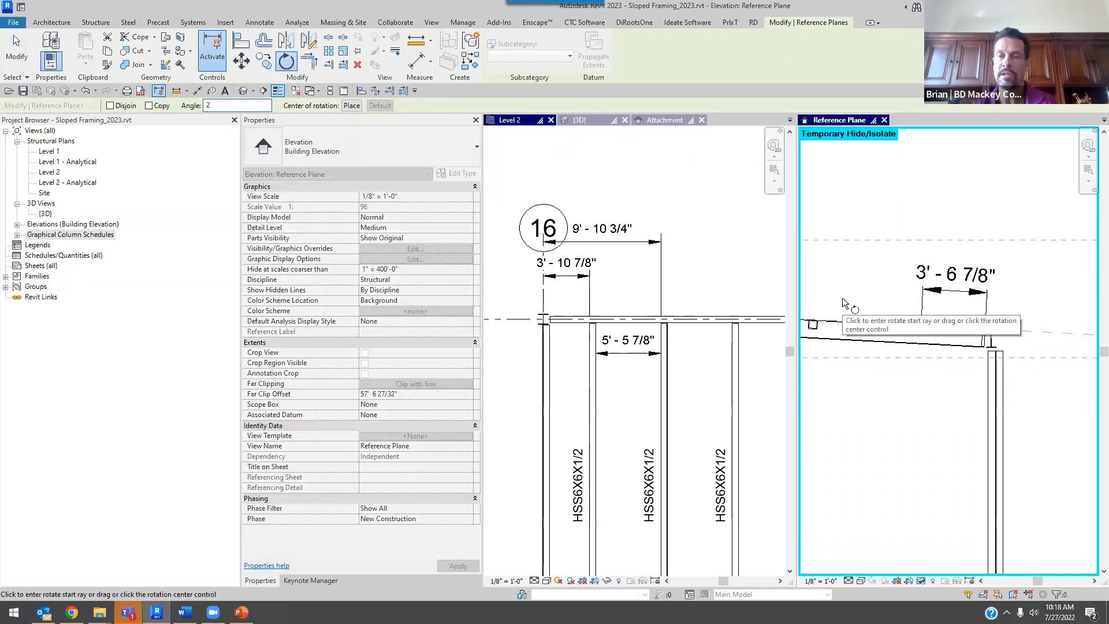
key("Return")
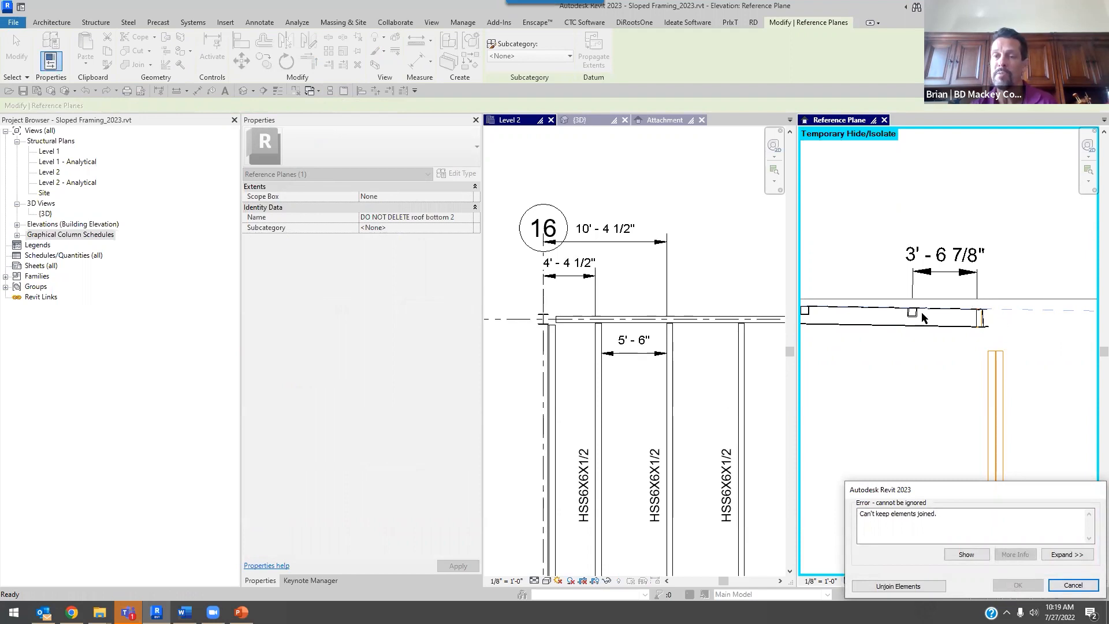
left_click(1063, 585)
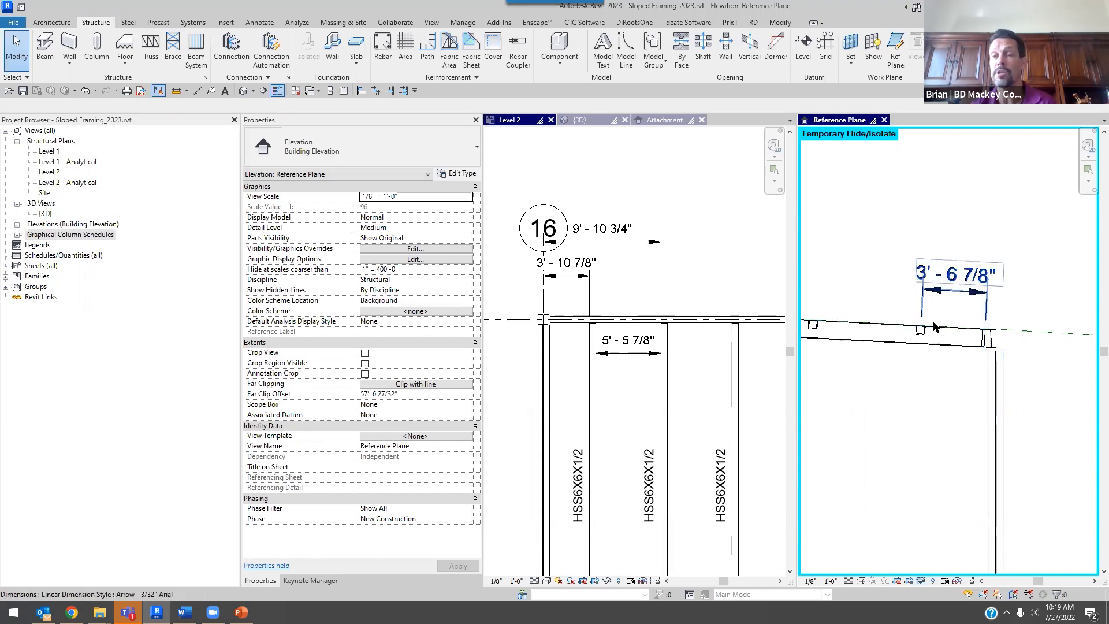
- Compare the dimension along the slope in the elevation with the joist dimensions at grid 16 in the Level 2 plan
scroll(958, 329, "up", 2)
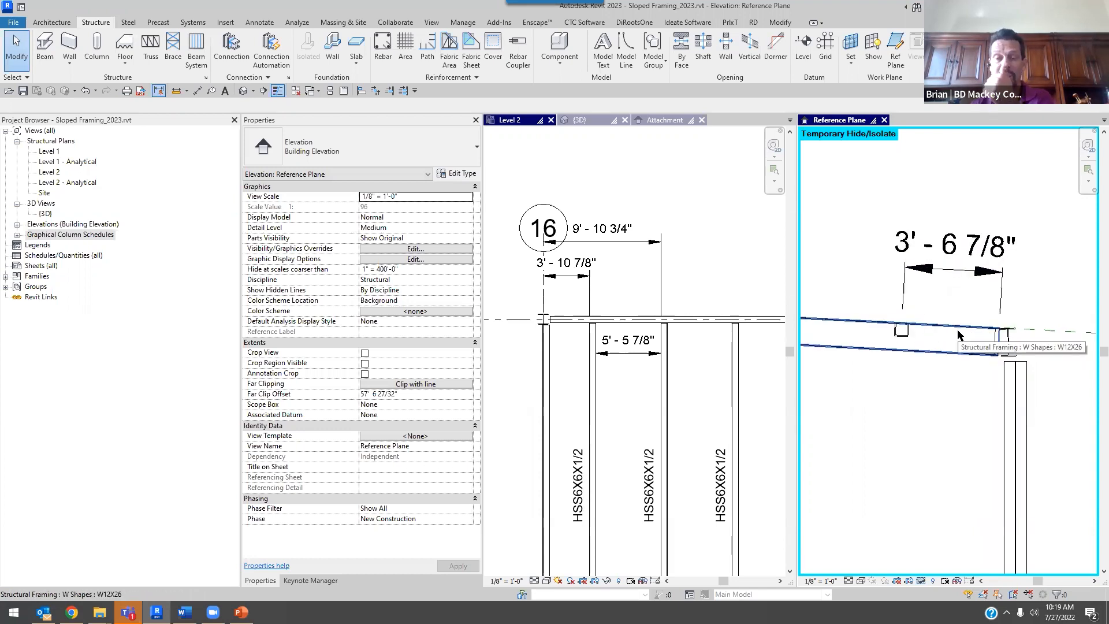
left_click(919, 249)
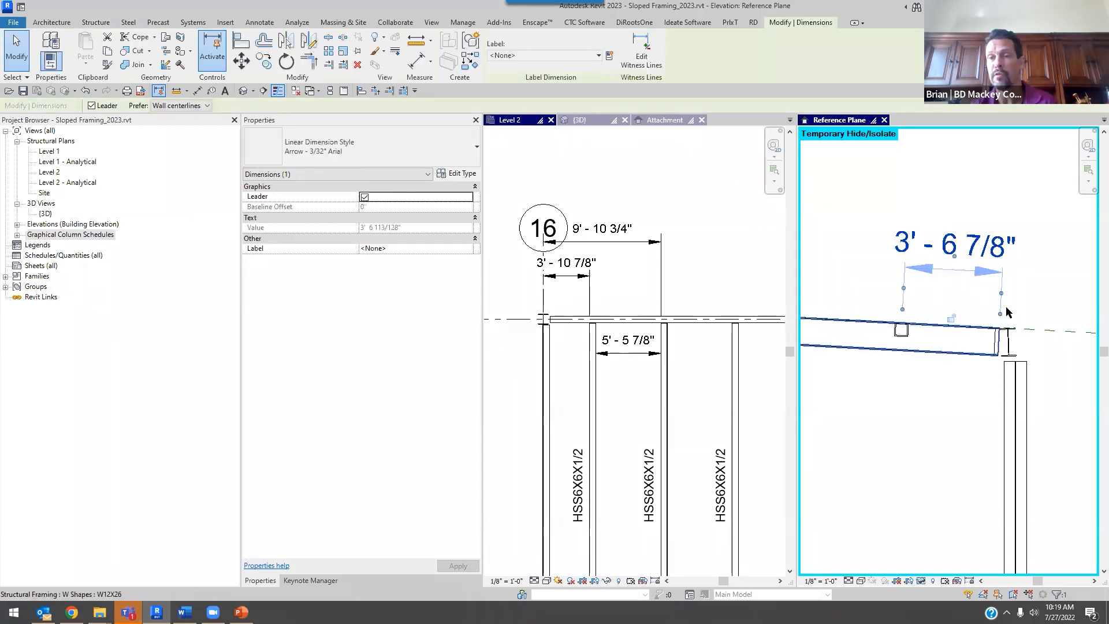
left_click(587, 278)
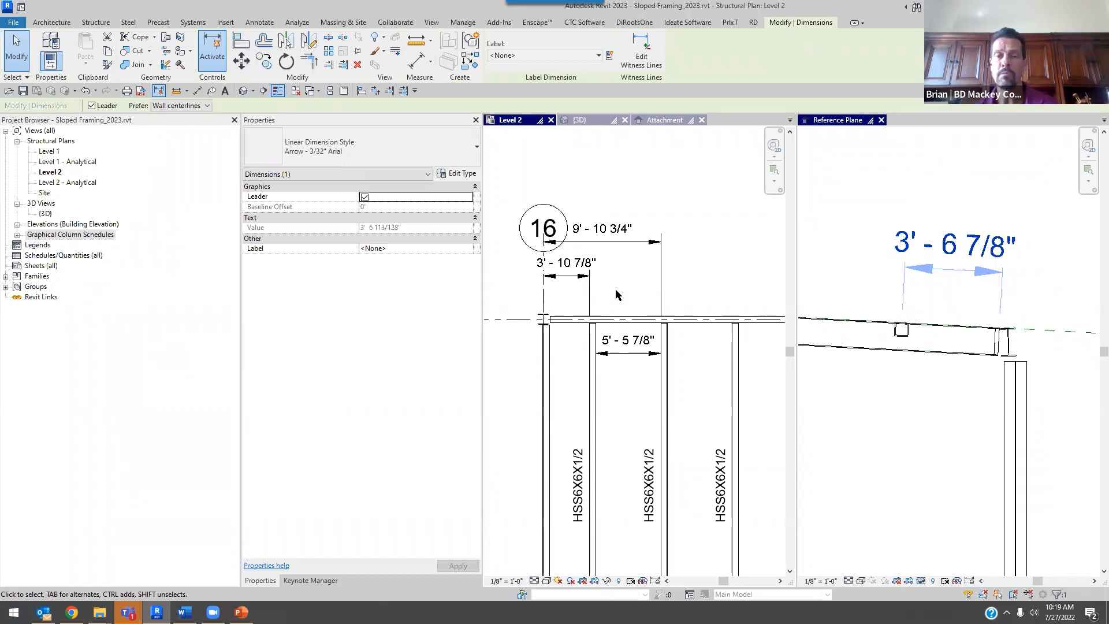
left_click(684, 265)
scroll(684, 266, "down", 3)
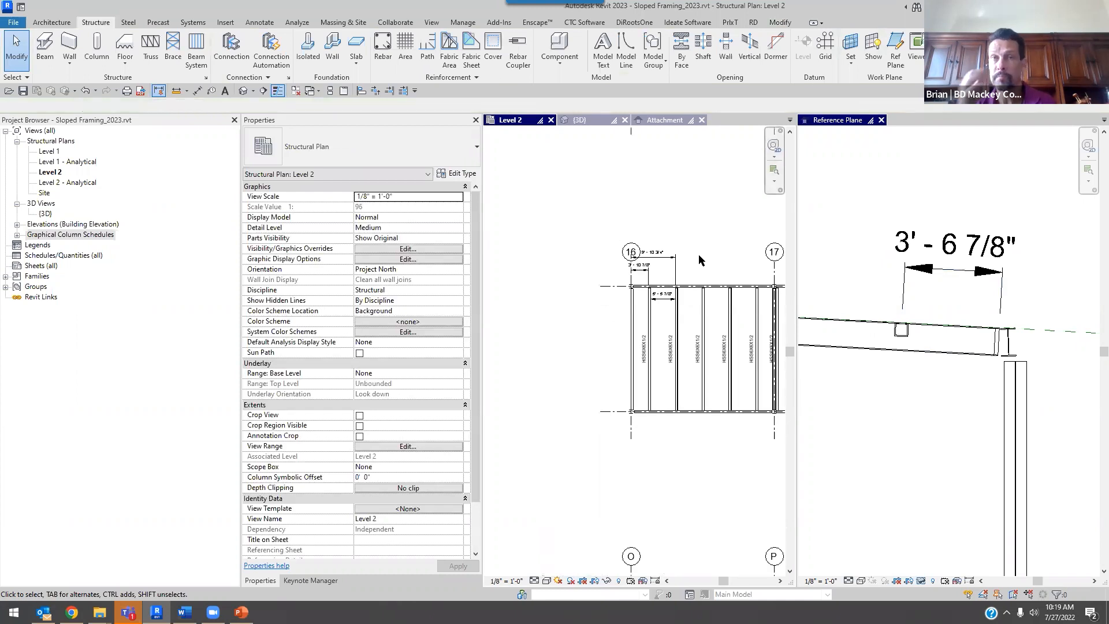
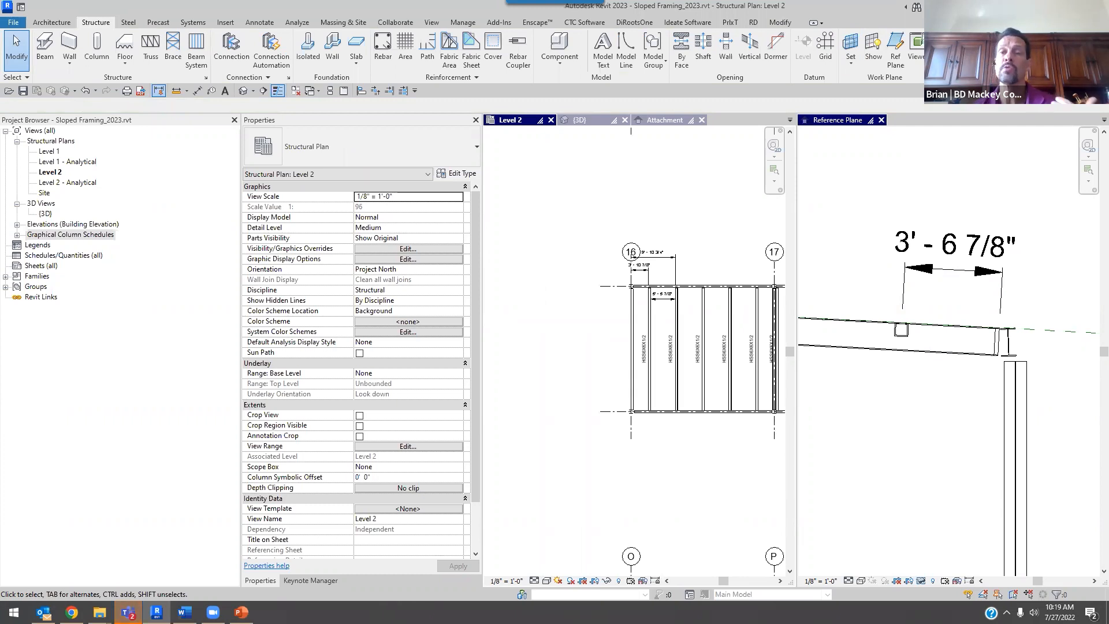
scroll(963, 378, "down", 6)
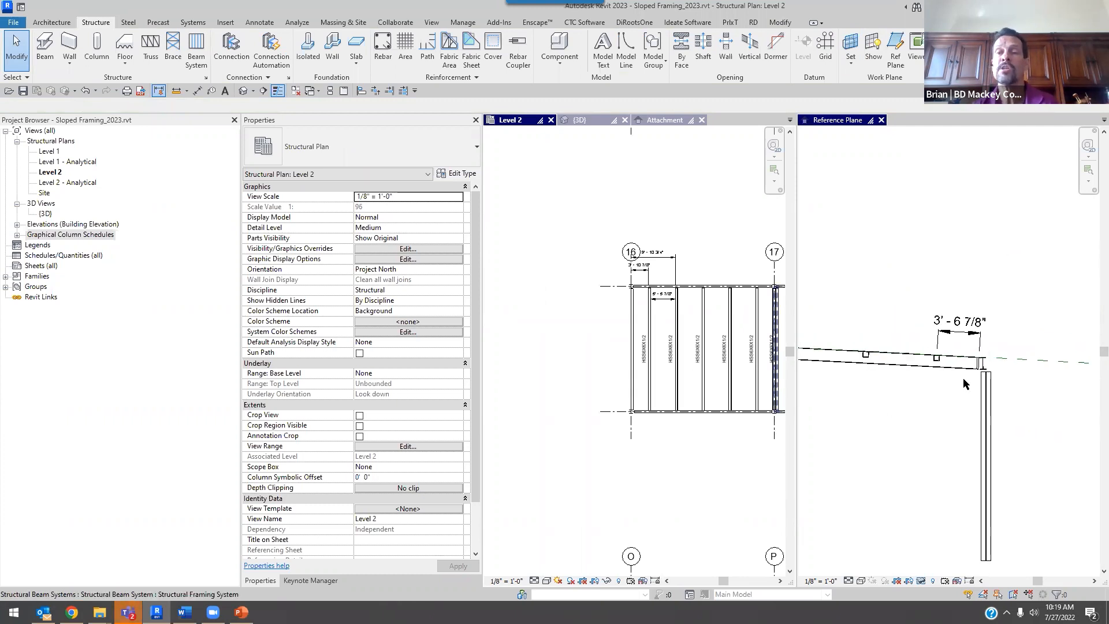
middle_click_drag(830, 395, 842, 395)
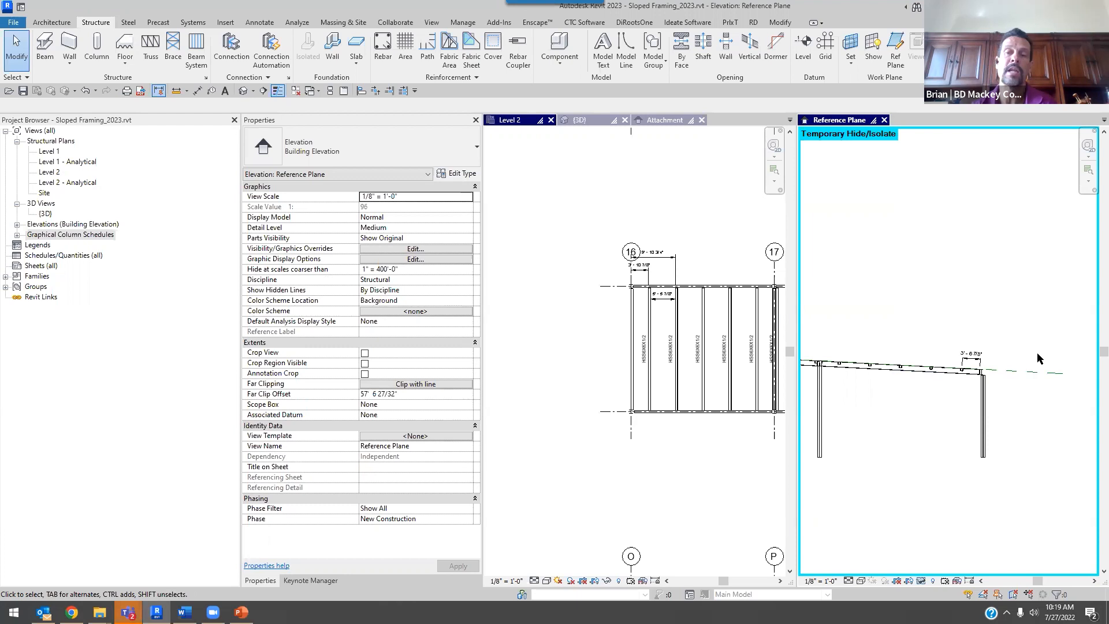
scroll(991, 385, "up", 5)
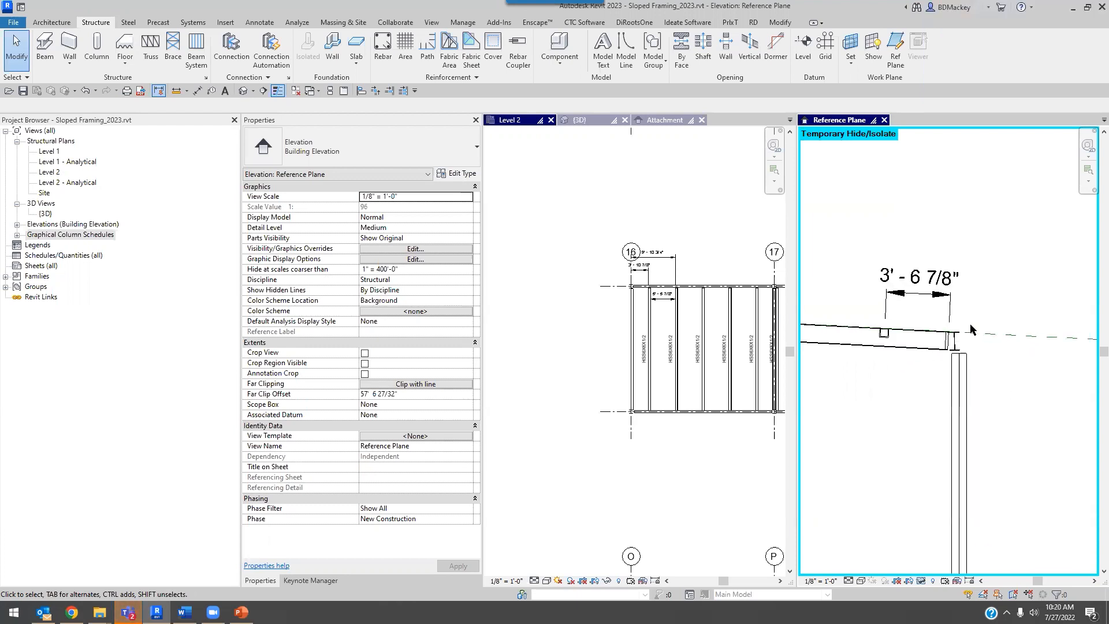
- Undo the sloped dimension in the elevation and the last rotation of the reference plane
key("ctrl+z")
scroll(884, 359, "up", 3)
scroll(1018, 369, "down", 2)
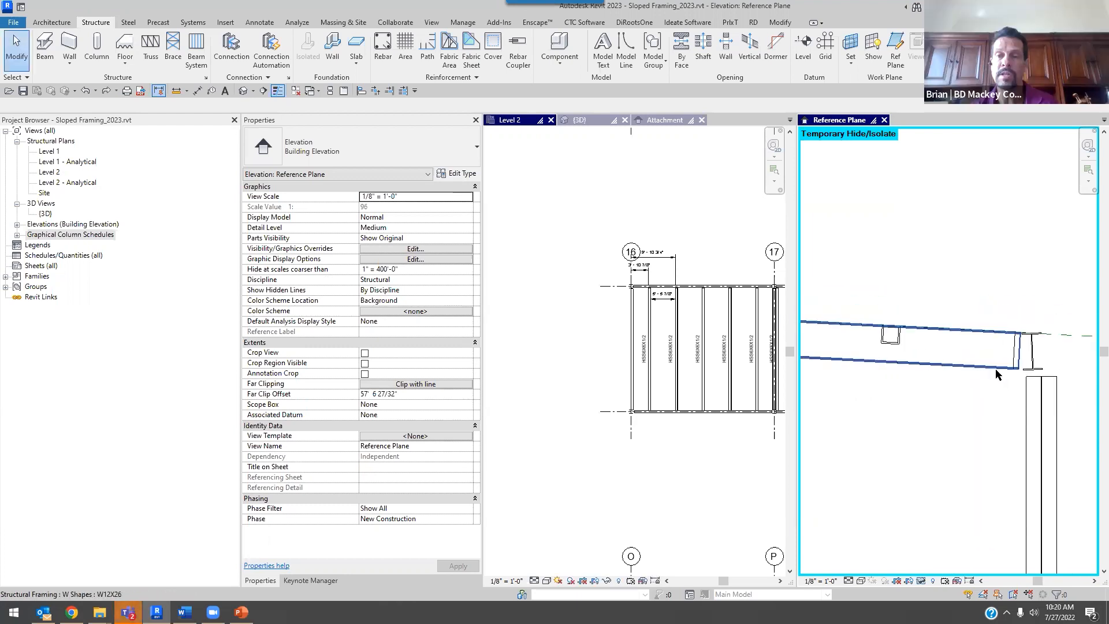
key("ctrl+z")
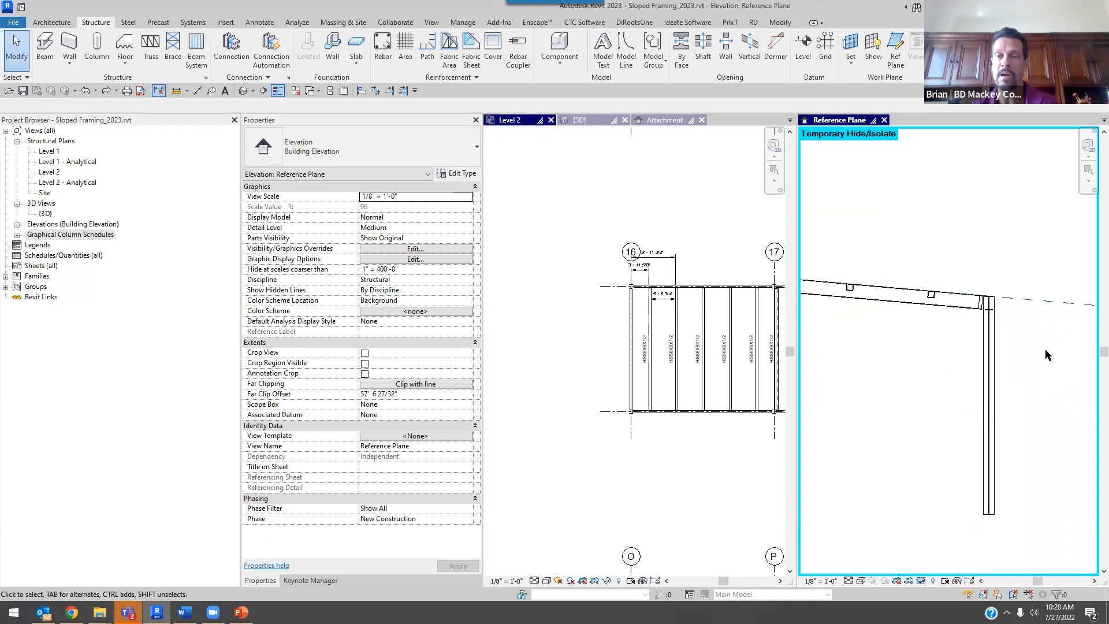
- Examine the sloped beam's low end at its column, then inspect Level 2 and the "DO NOT DELETE roof bottom 2" reference plane
scroll(1003, 299, "up", 3)
scroll(984, 298, "up", 3)
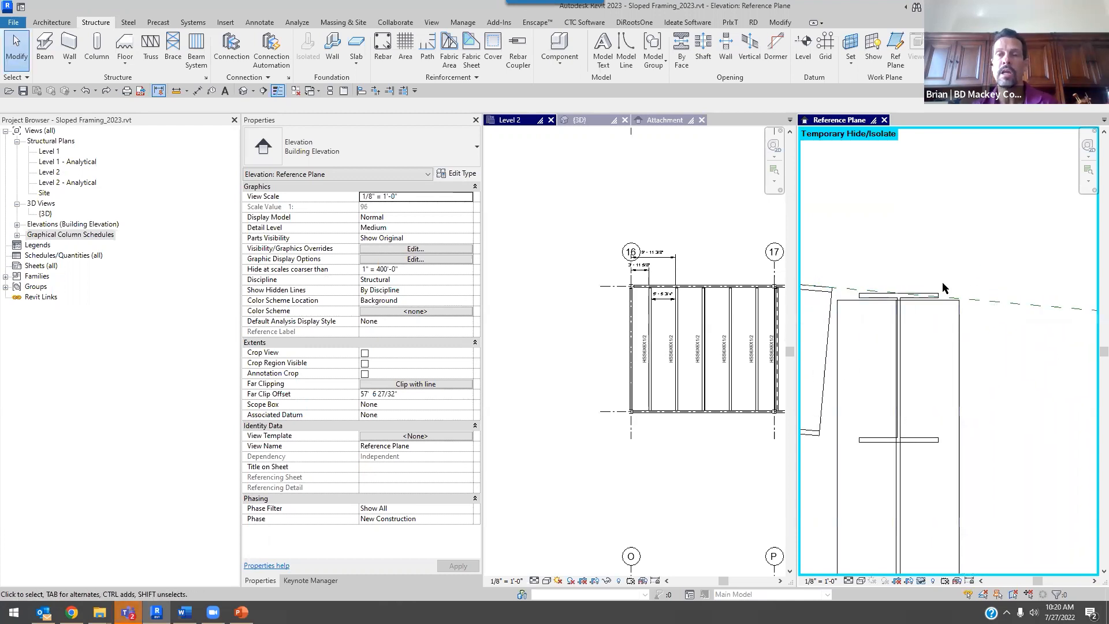
scroll(962, 295, "down", 3)
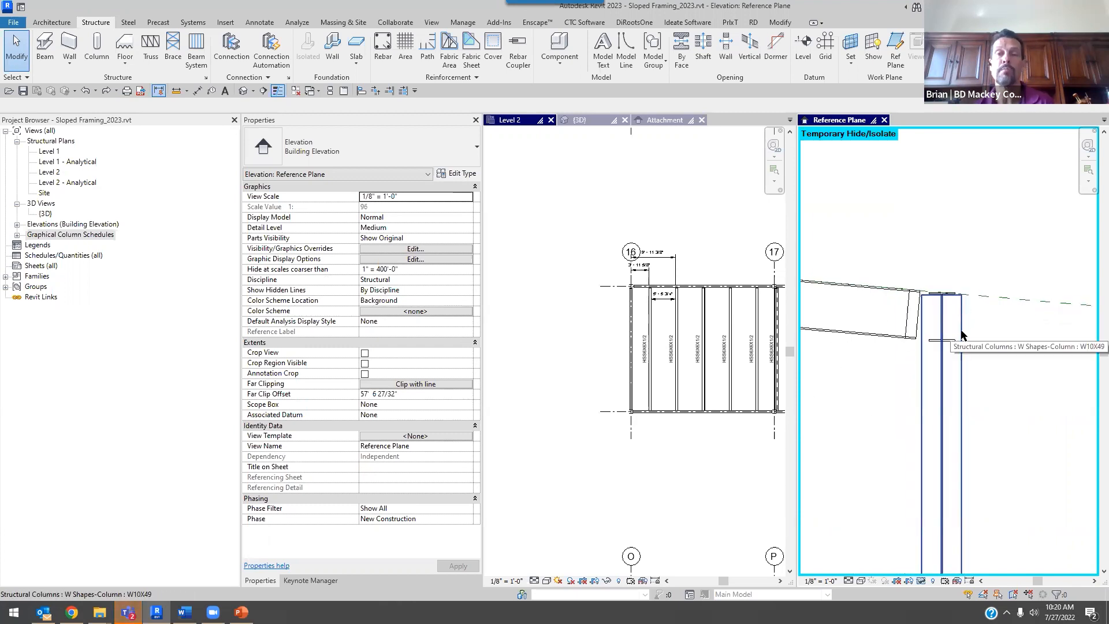
scroll(961, 330, "down", 4)
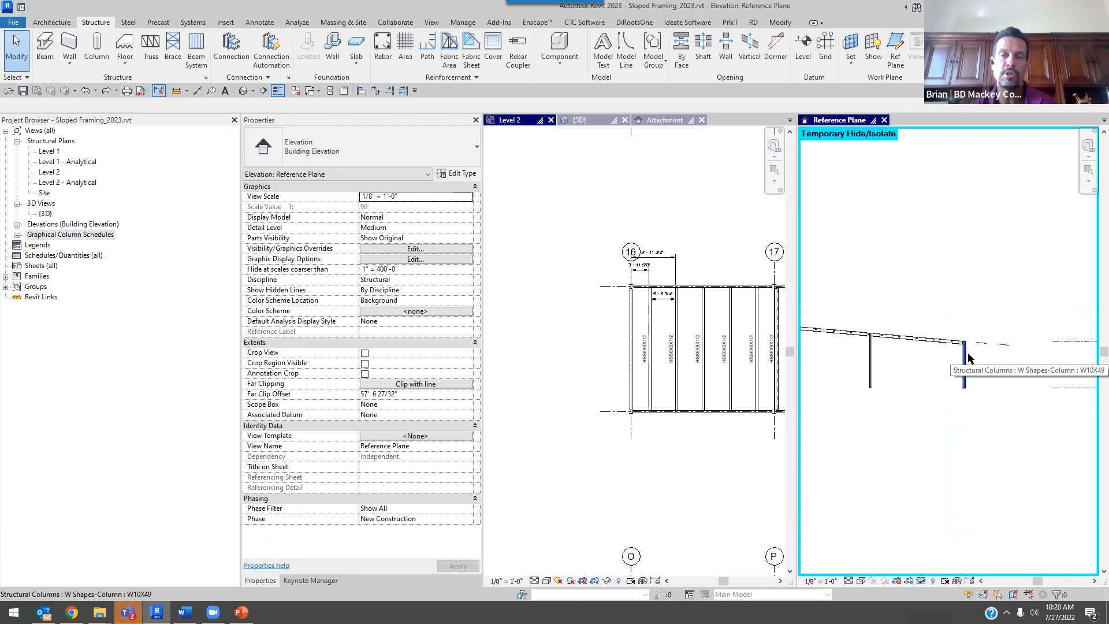
left_click(1054, 342)
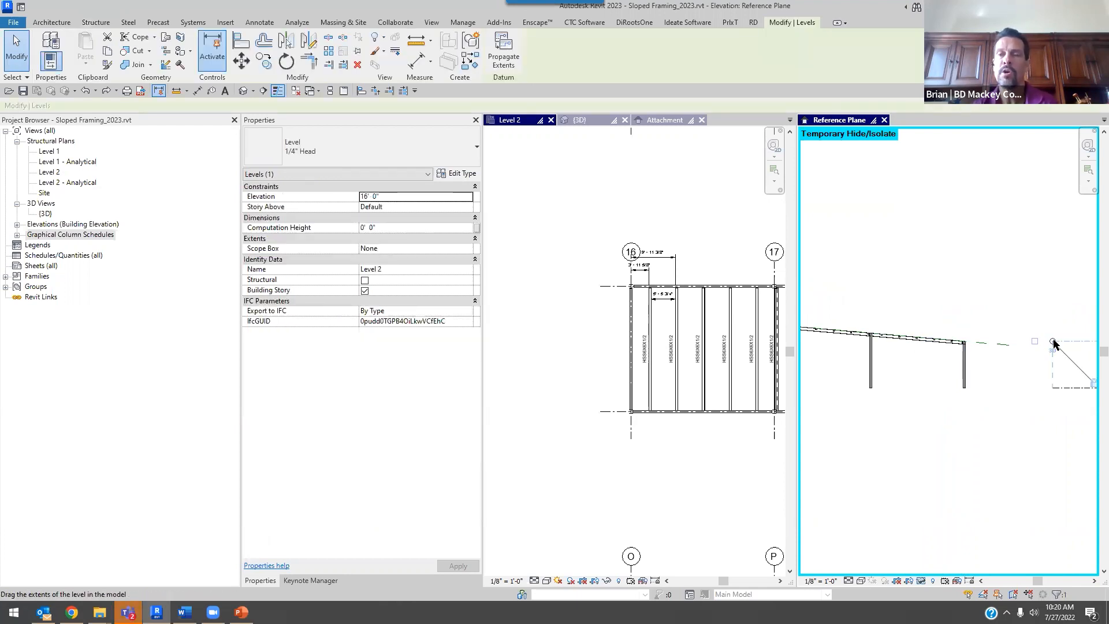
left_click(953, 328)
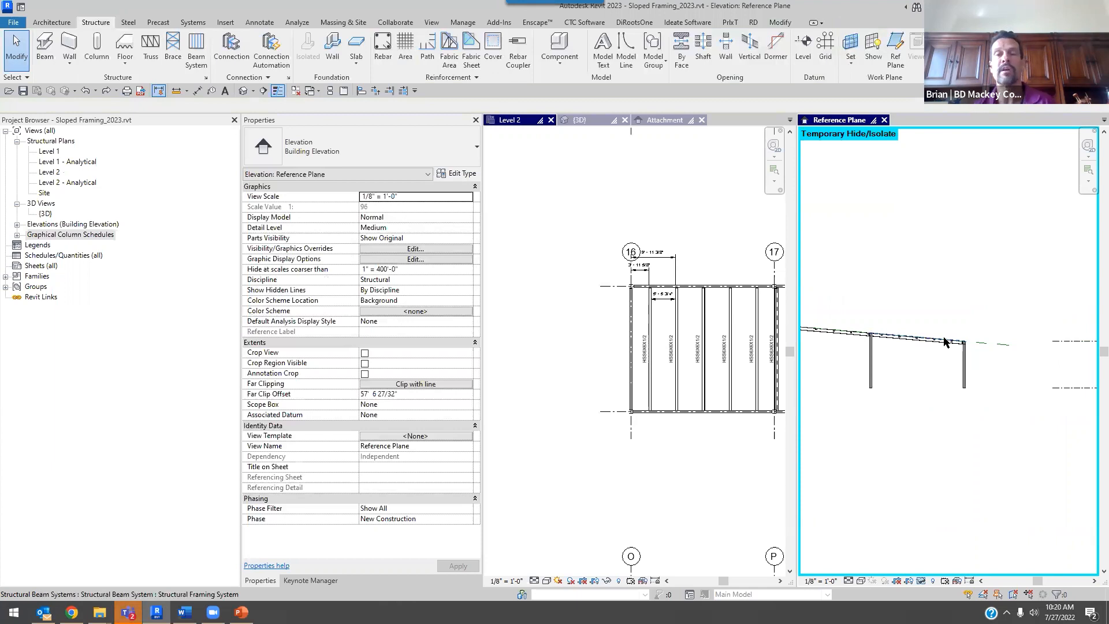
left_click(1001, 341)
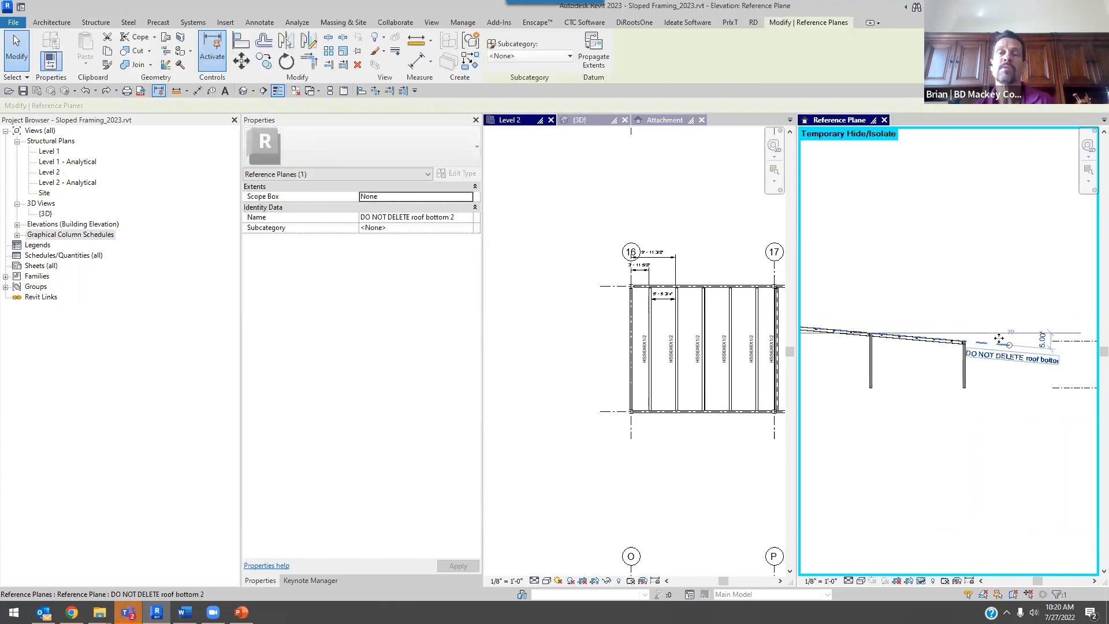
left_click(863, 262)
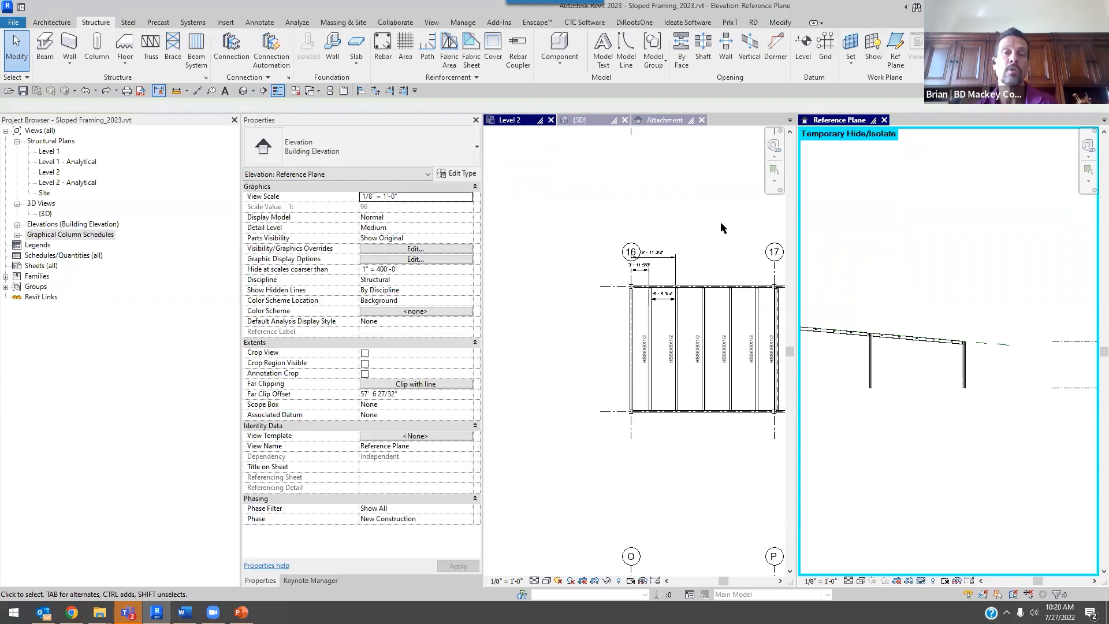
- Review the joist dimensions at grid 16 in the Level 2 plan and locate the Modeled Element elevation marker above grid 8
scroll(627, 289, "down", 2)
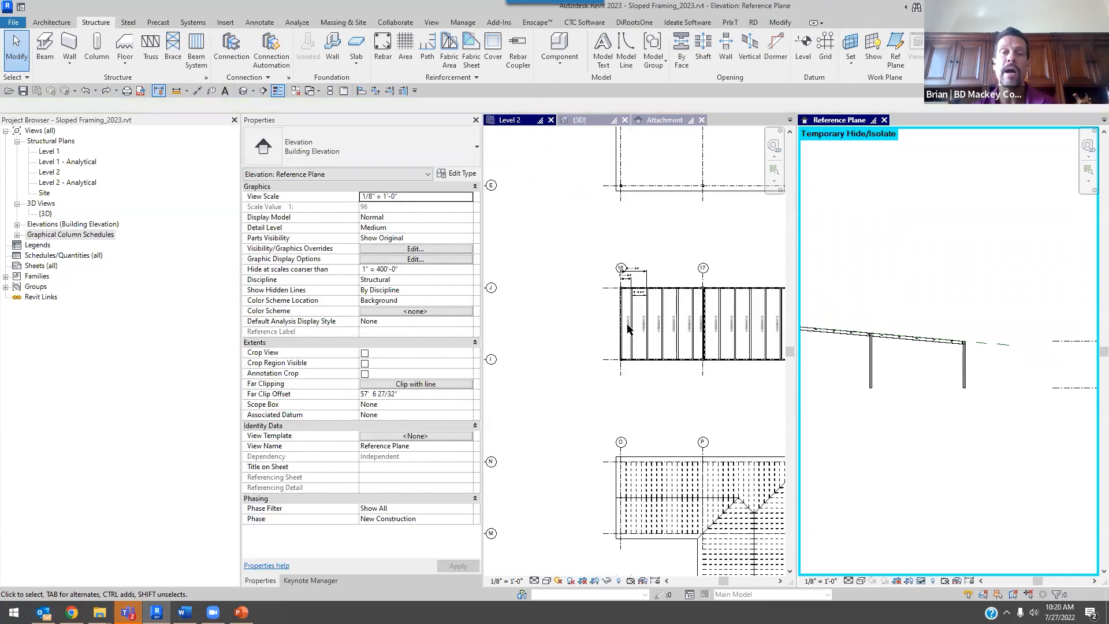
scroll(621, 305, "up", 3)
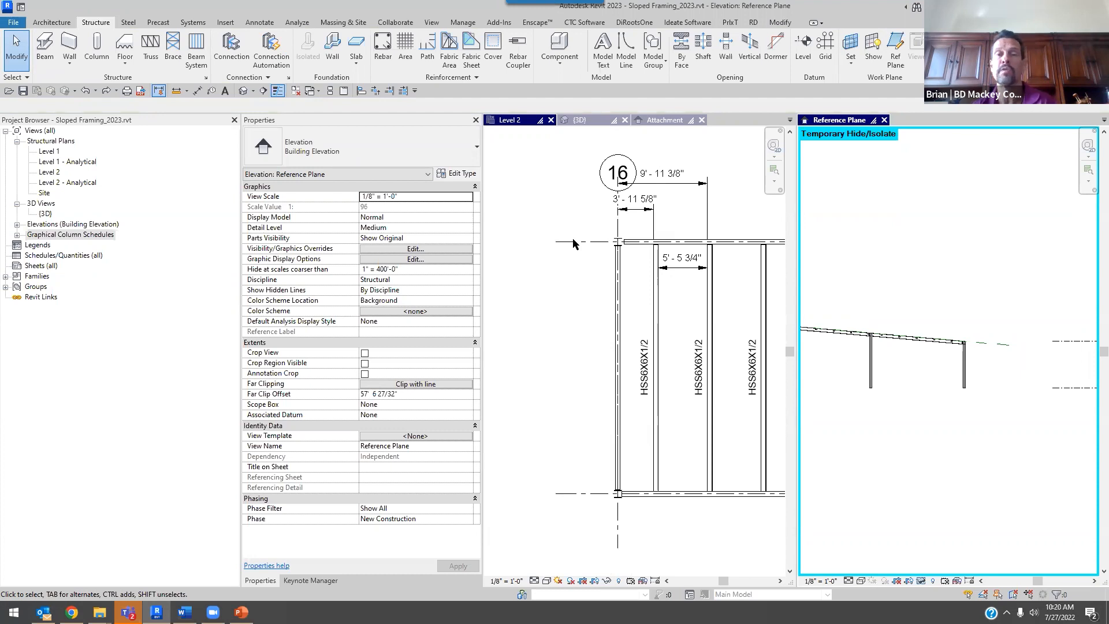
scroll(595, 237, "down", 5)
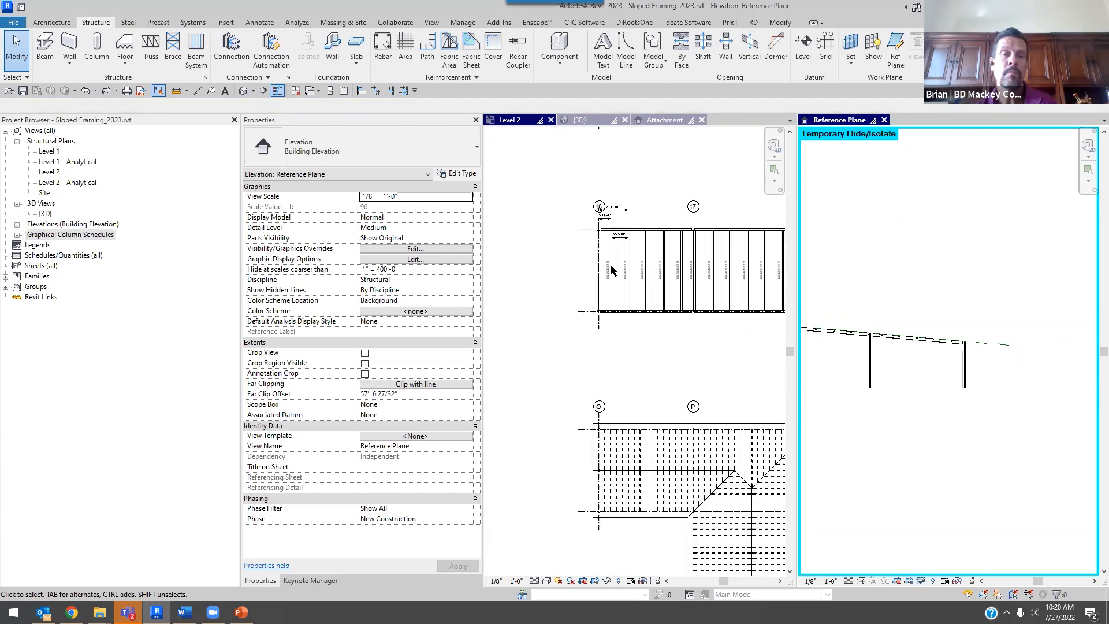
scroll(612, 270, "down", 4)
left_click(651, 250)
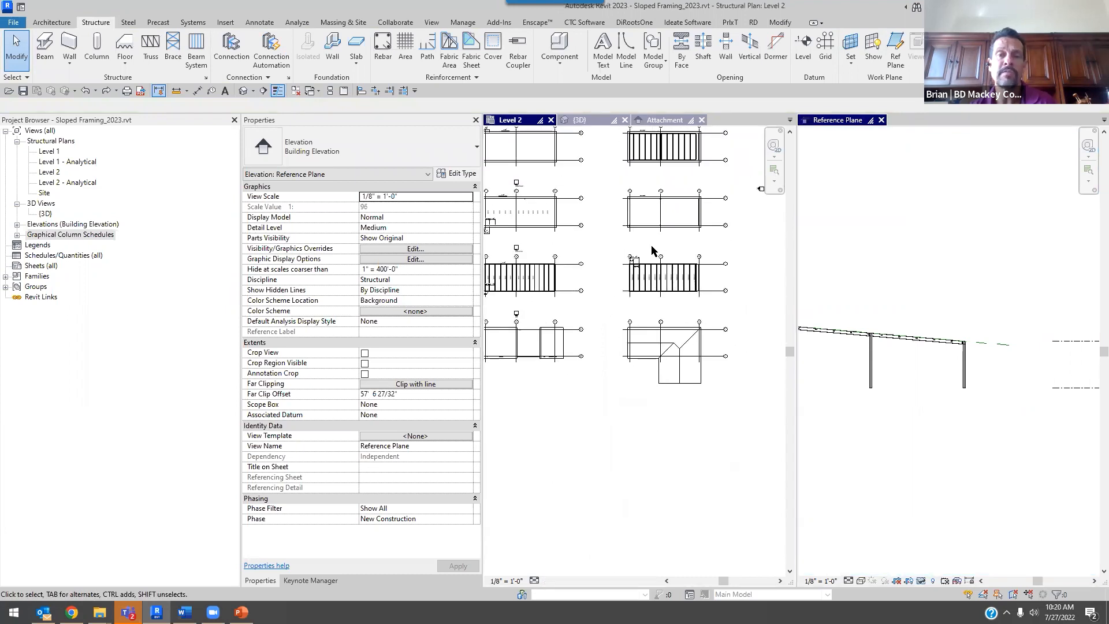
scroll(532, 190, "up", 2)
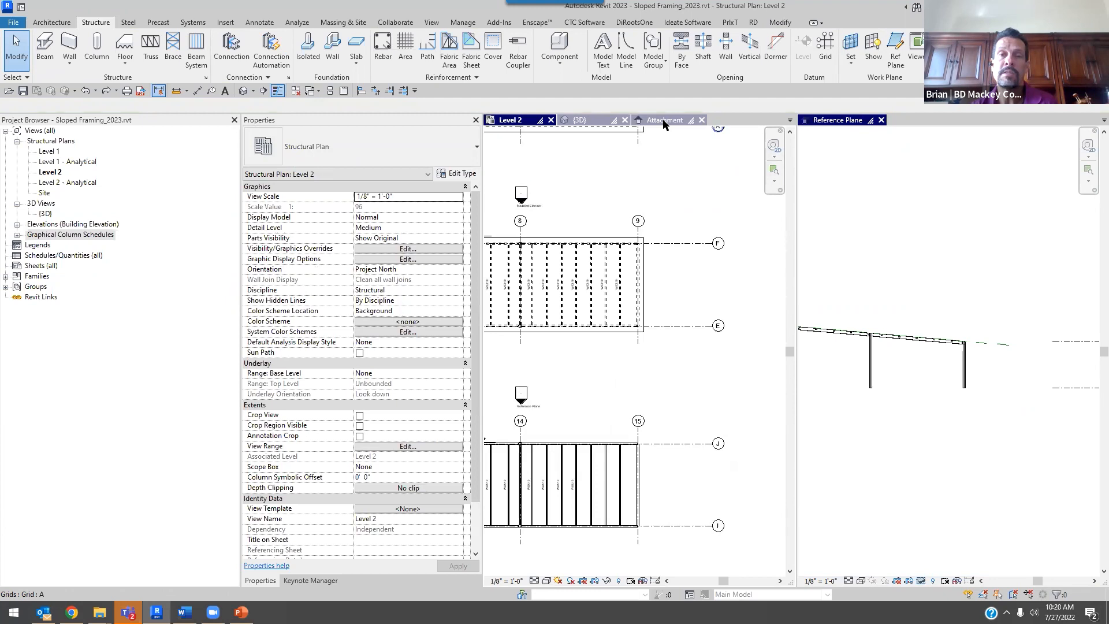
scroll(517, 197, "up", 3)
left_click(888, 218)
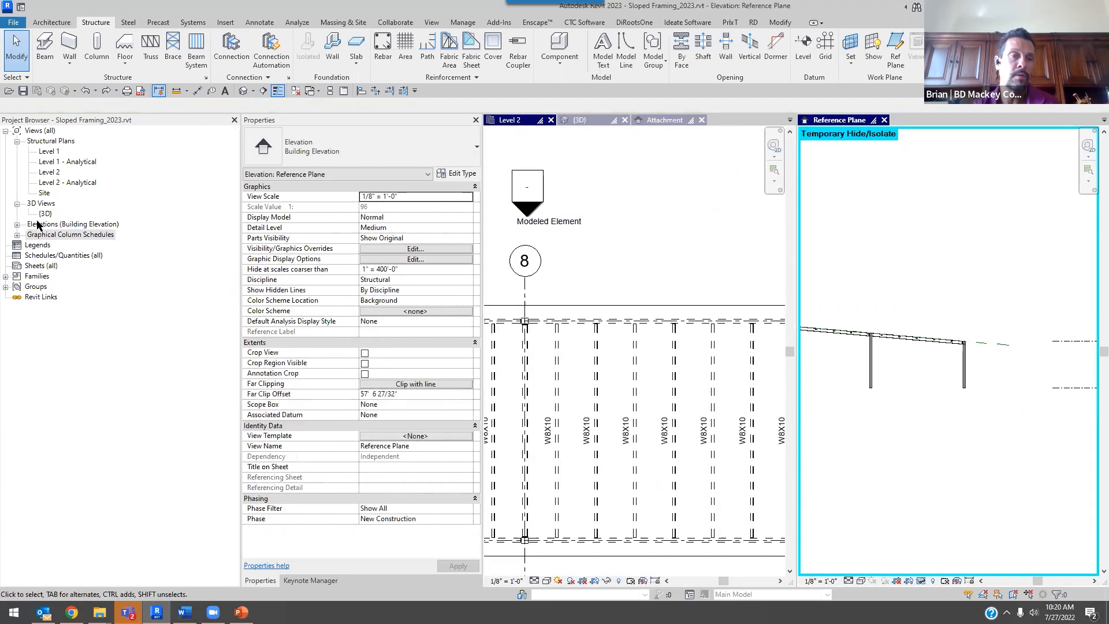
- Open the Modeled Element building elevation and zoom in on the flat floor deck beside grid 10
left_click(16, 225)
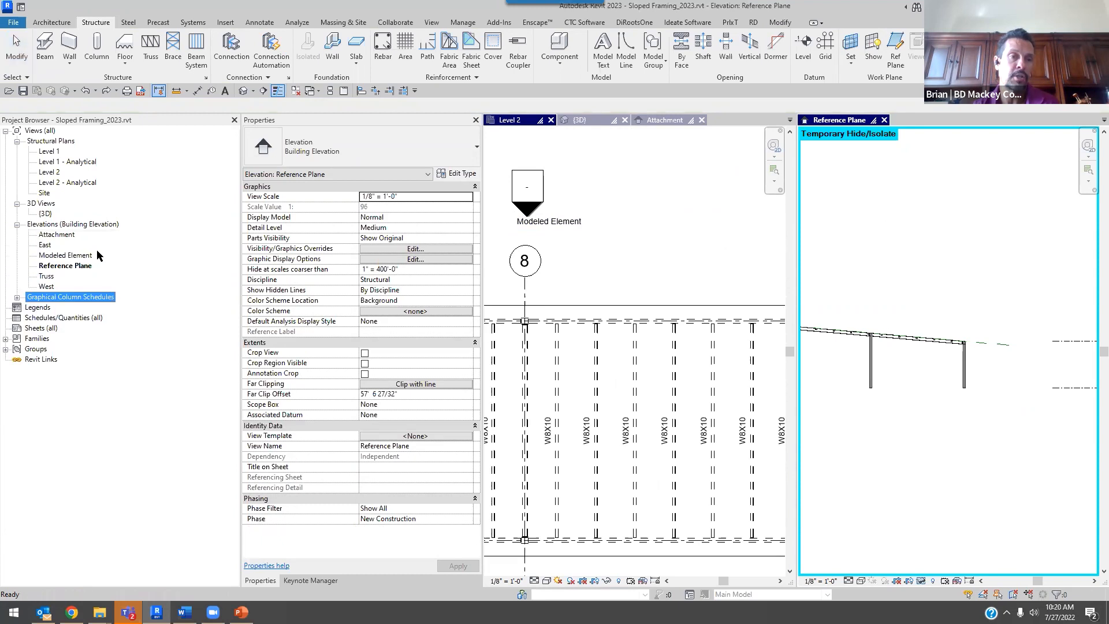
double_click(65, 256)
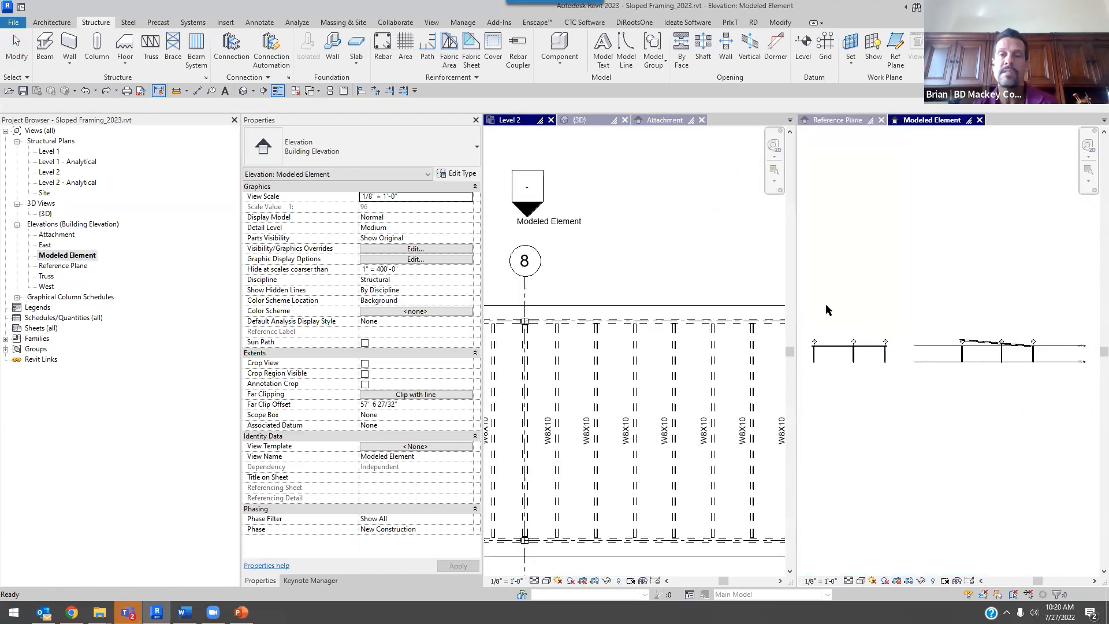
scroll(879, 349, "up", 5)
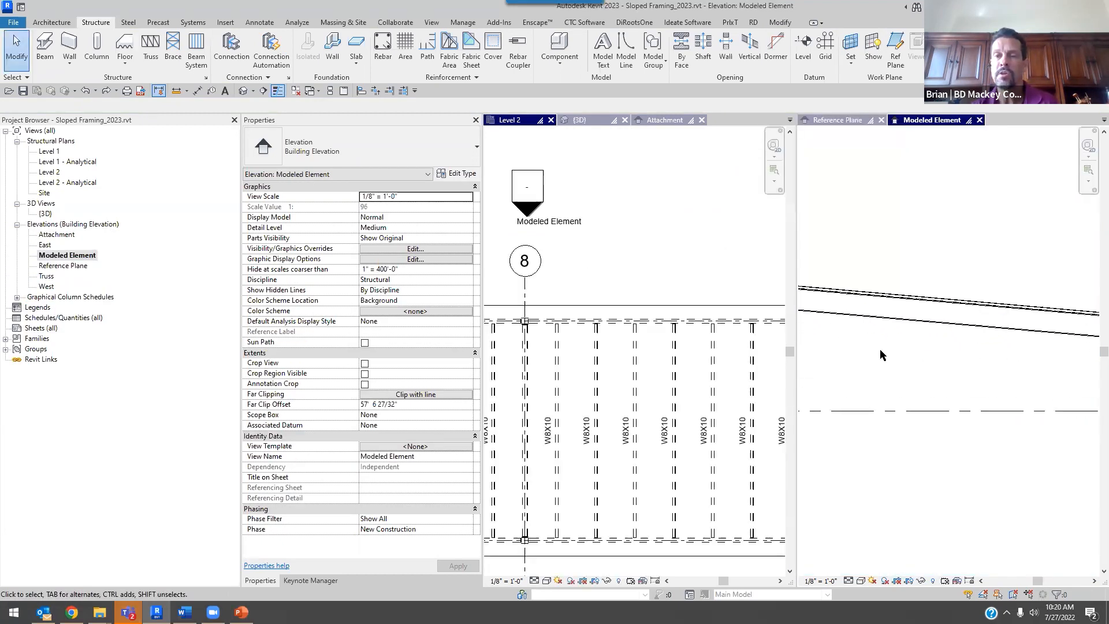
scroll(859, 355, "up", 4)
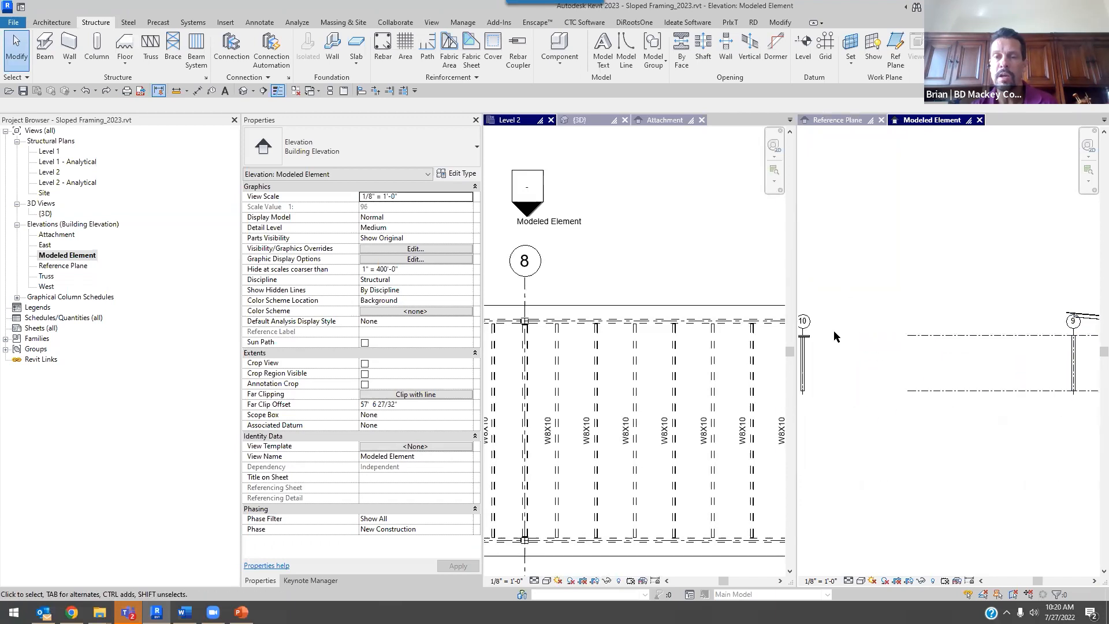
scroll(858, 341, "up", 4)
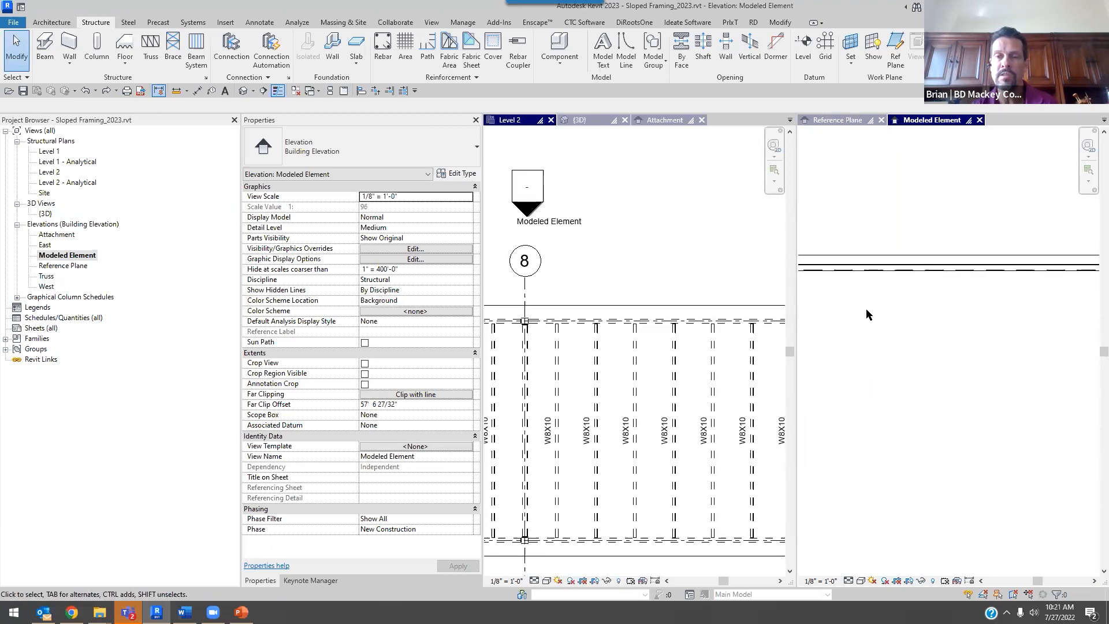
- Inspect the type and properties of the flat metal deck floor in the Modeled Element elevation
left_click(893, 267)
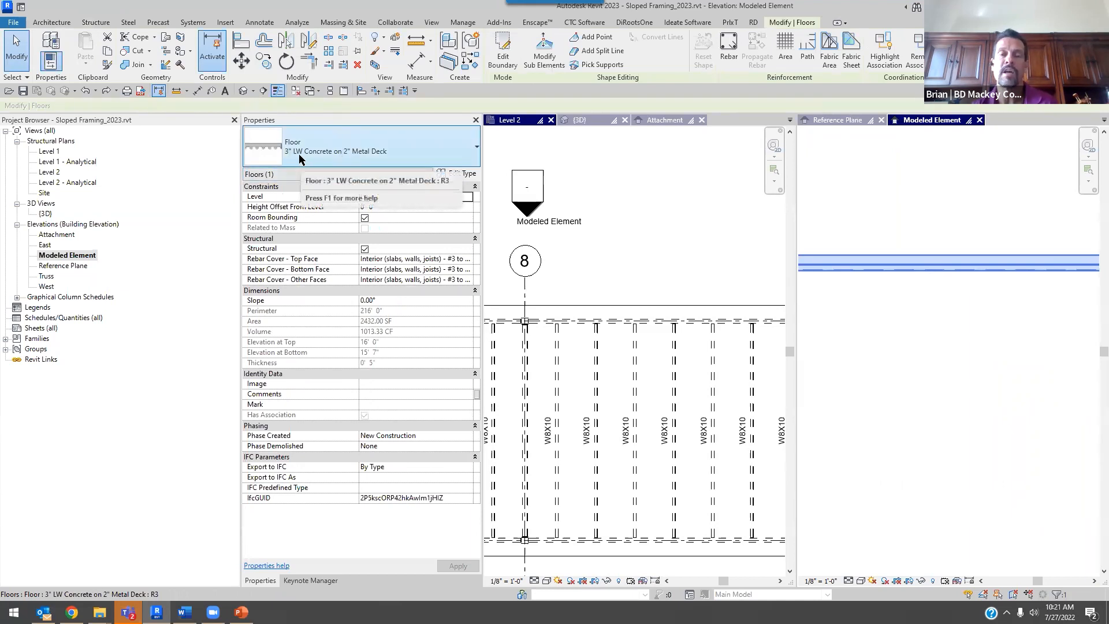
left_click(937, 253)
scroll(933, 272, "down", 3)
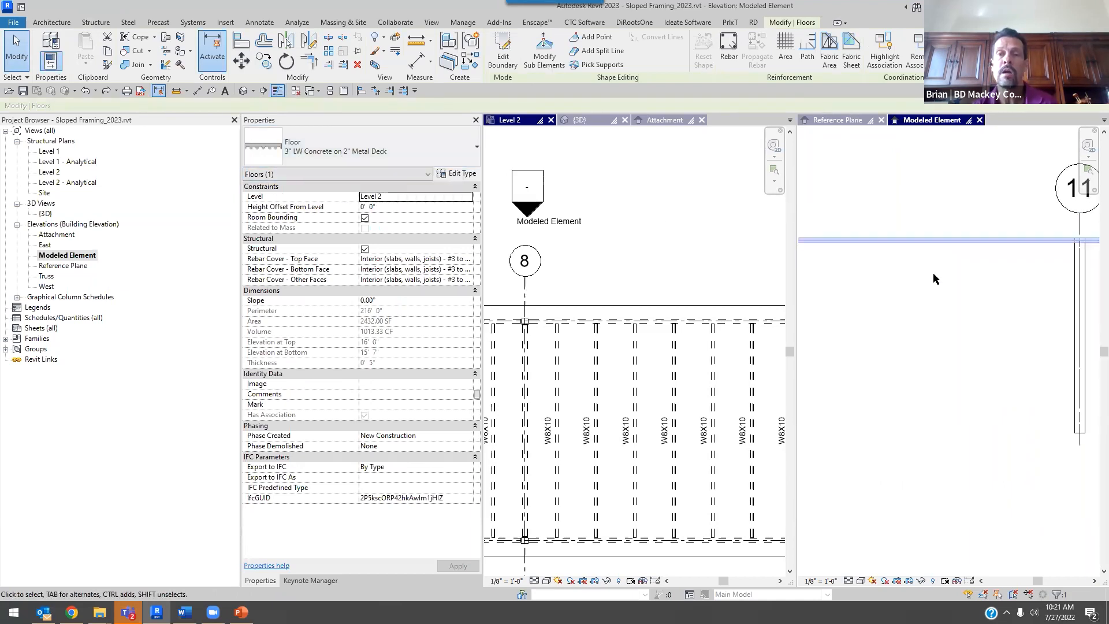
scroll(958, 258, "up", 3)
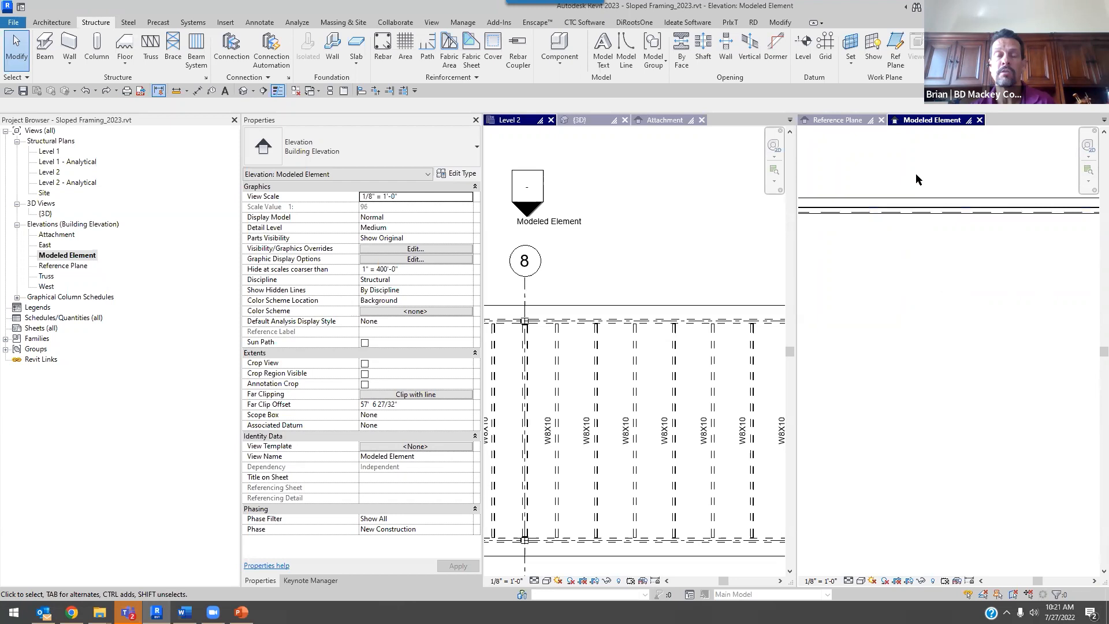
left_click(849, 58)
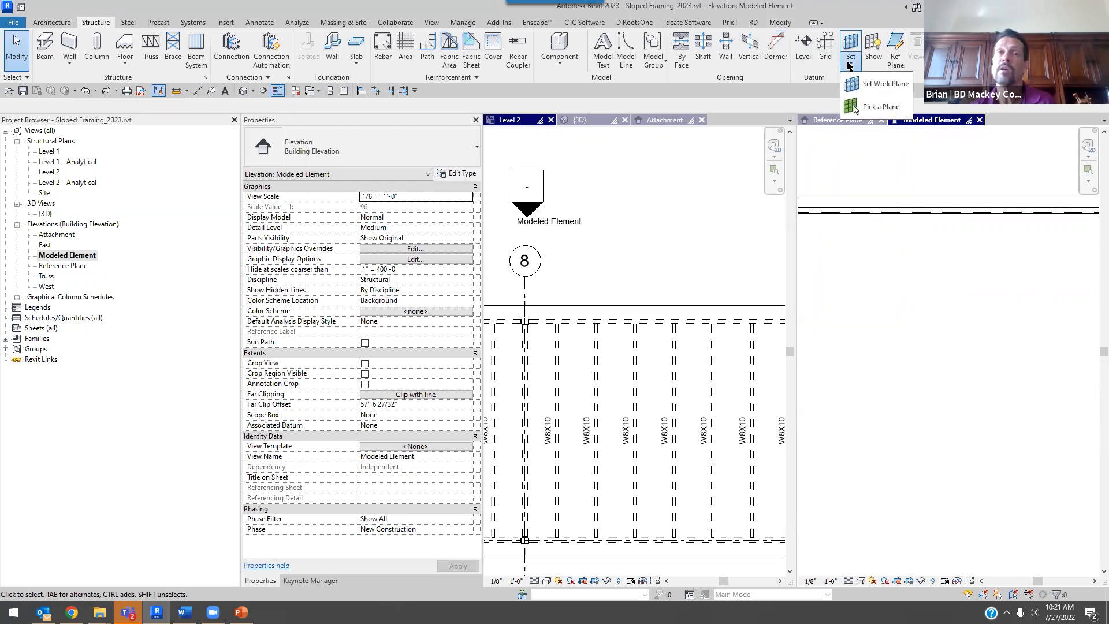
left_click(875, 83)
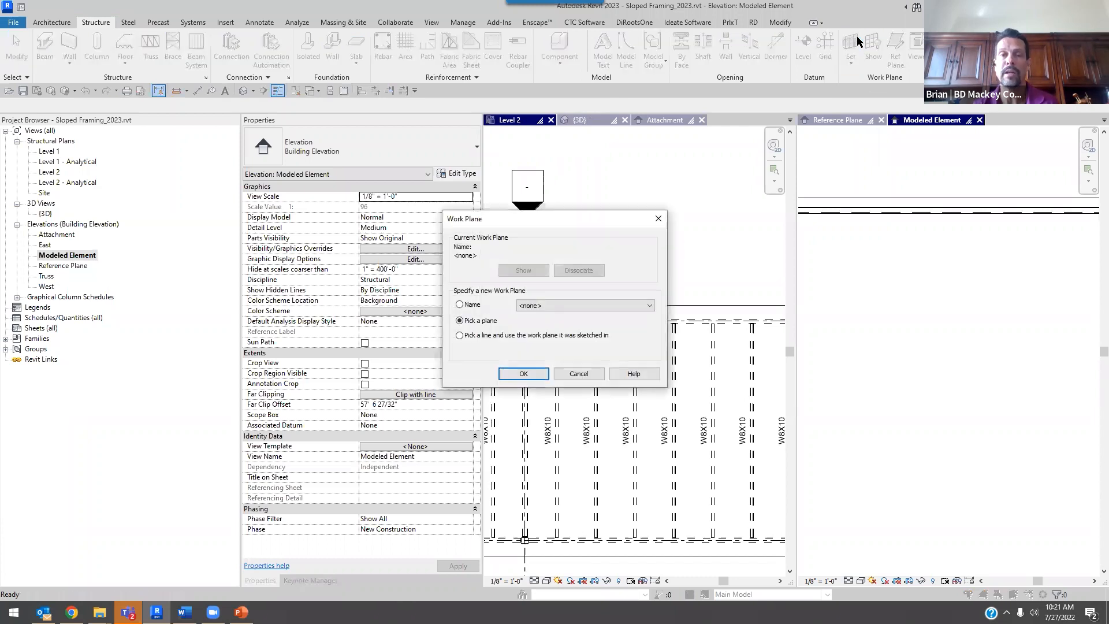
left_click(571, 375)
- Start defining a new work plane by picking a plane on the metal deck floor in the Modeled Element elevation
left_click(849, 61)
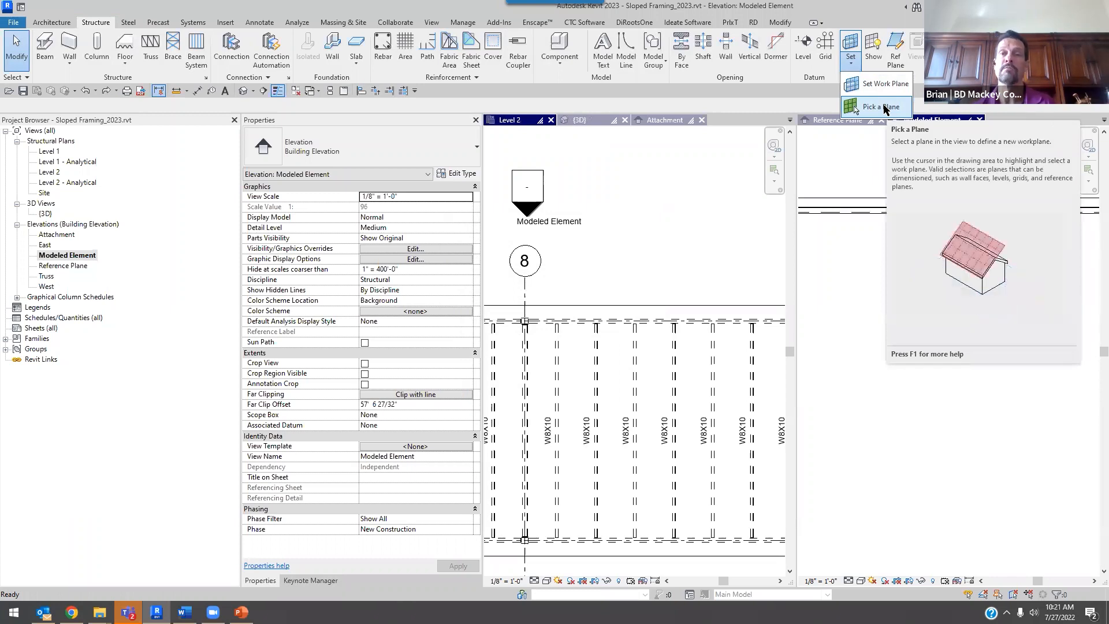
left_click(882, 108)
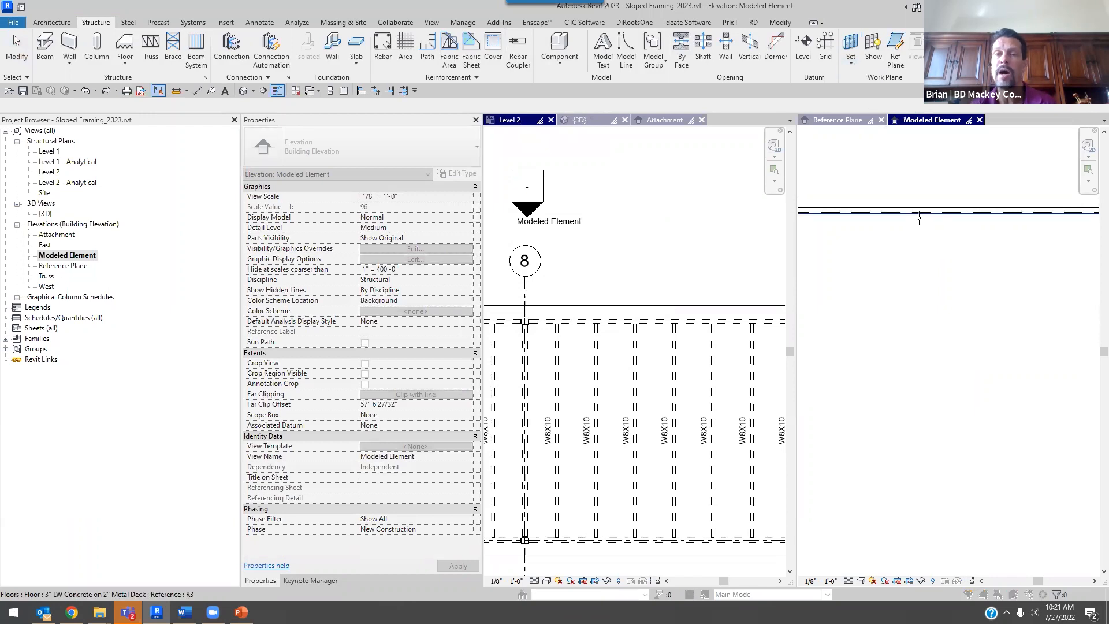
- Set the underside of the 3" LW Concrete on 2" Metal Deck floor in the elevation as work plane and open the Level 2 plan
left_click(919, 217)
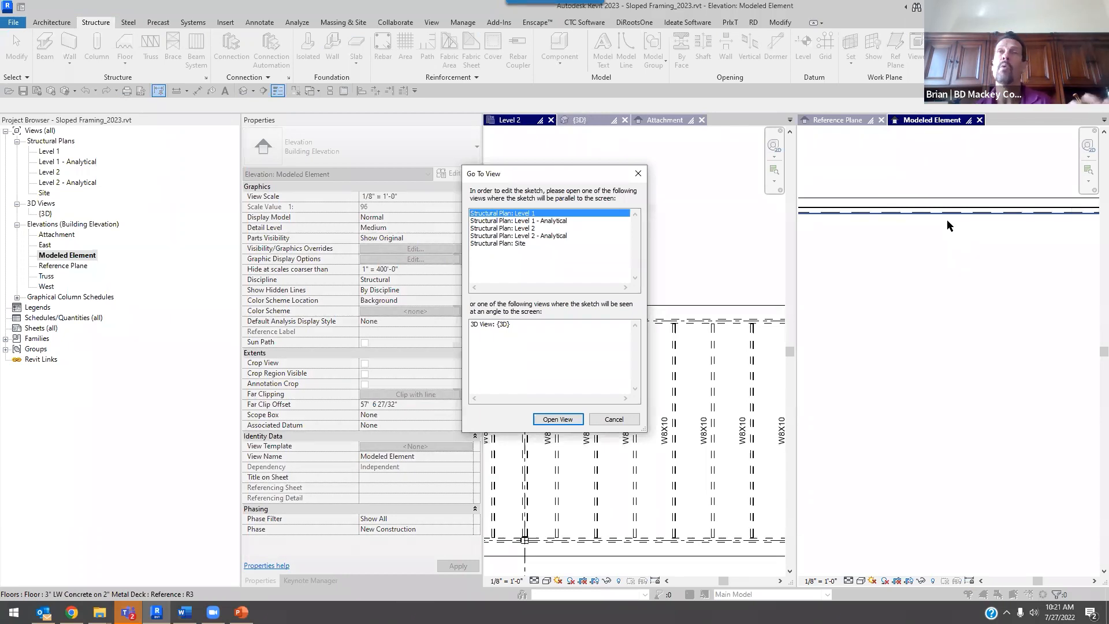
left_click(507, 229)
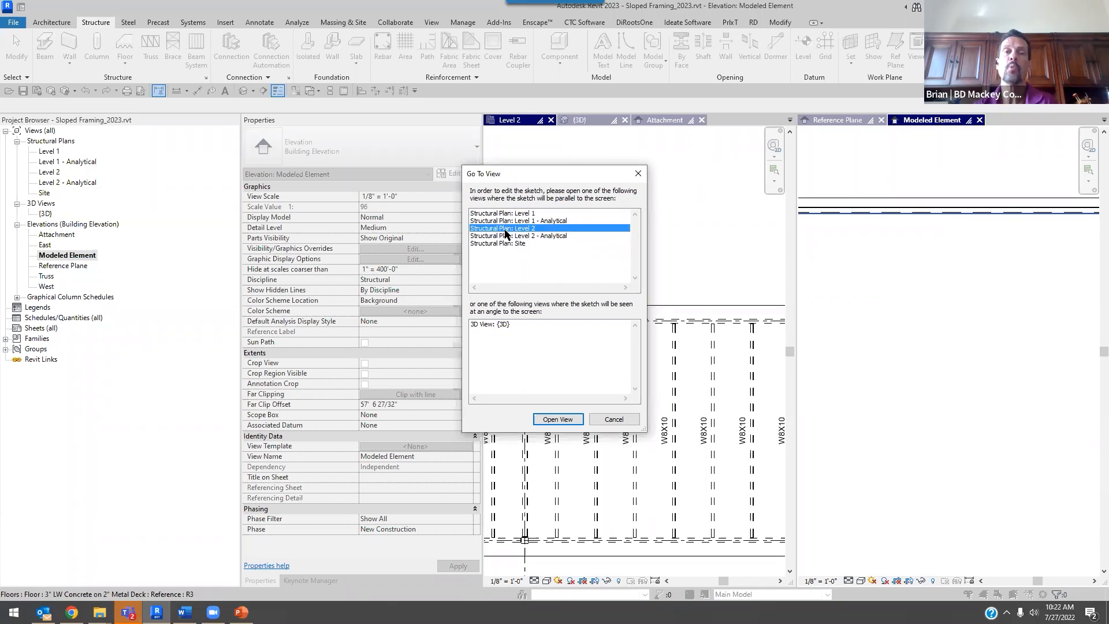
left_click(557, 419)
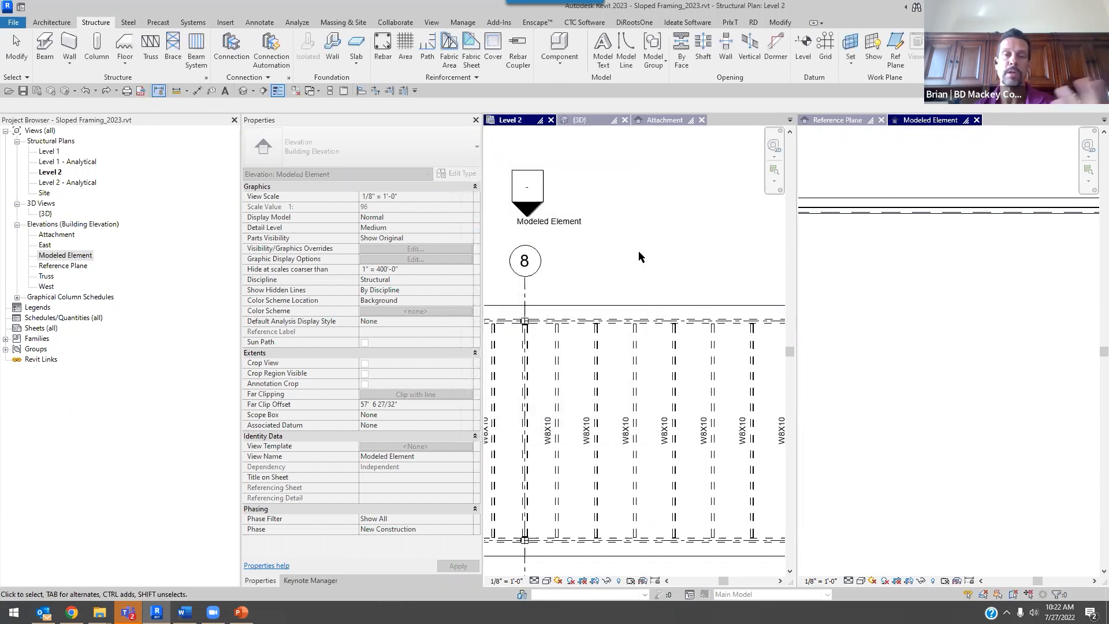
- Place a W12X26 beam about 5' long above the floor edge near grid 10, using Level 2 as the placement plane
scroll(601, 278, "down", 8)
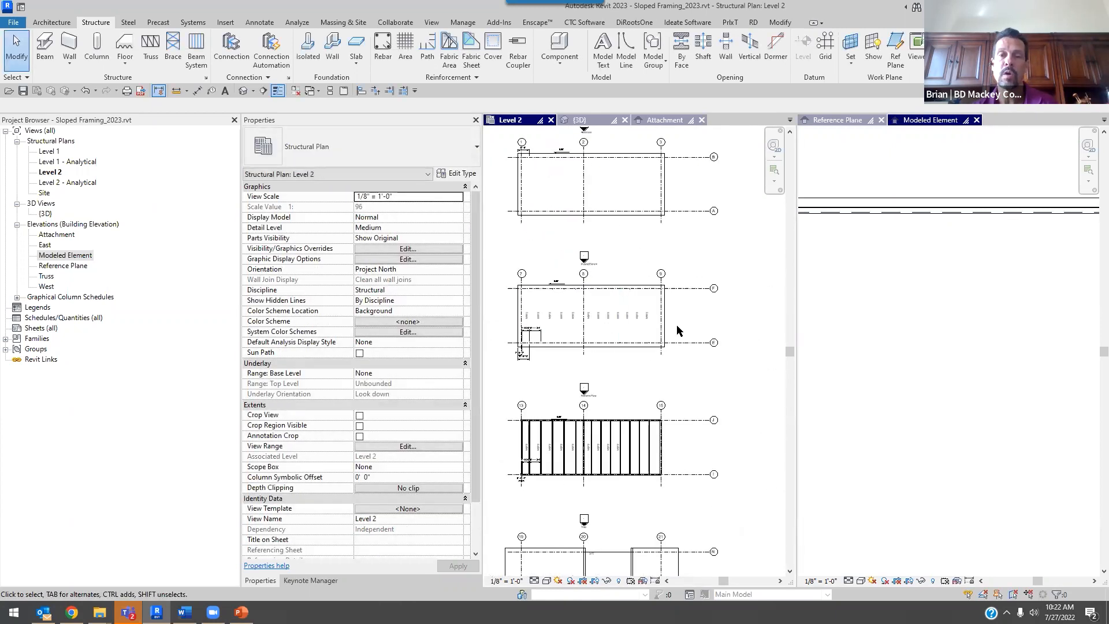
middle_click_drag(479, 308, 338, 300)
scroll(670, 268, "up", 5)
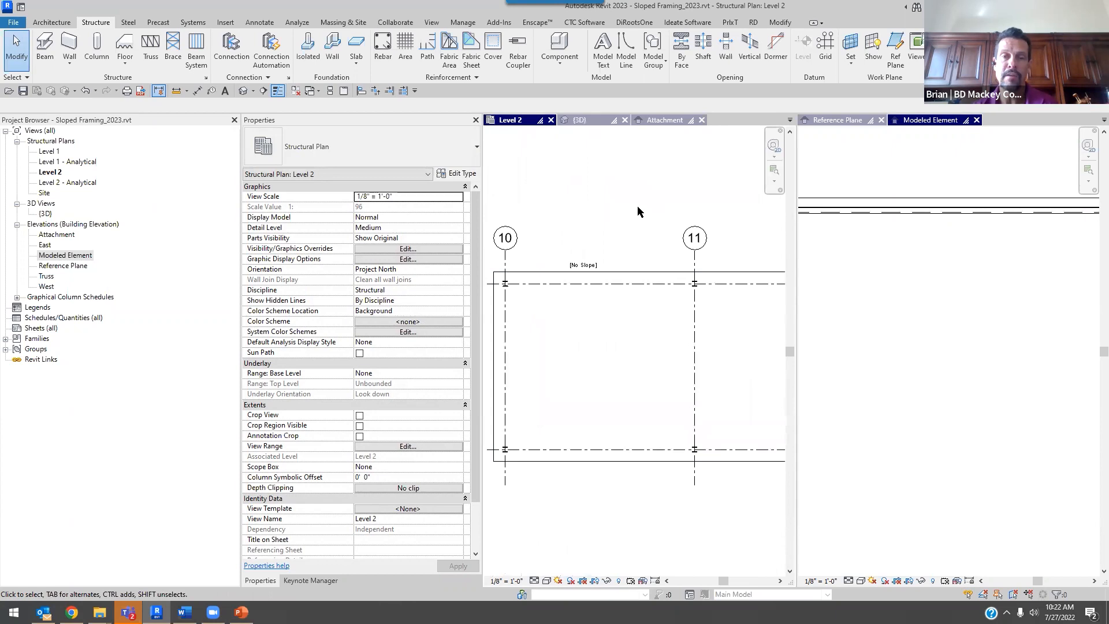
scroll(601, 254, "up", 3)
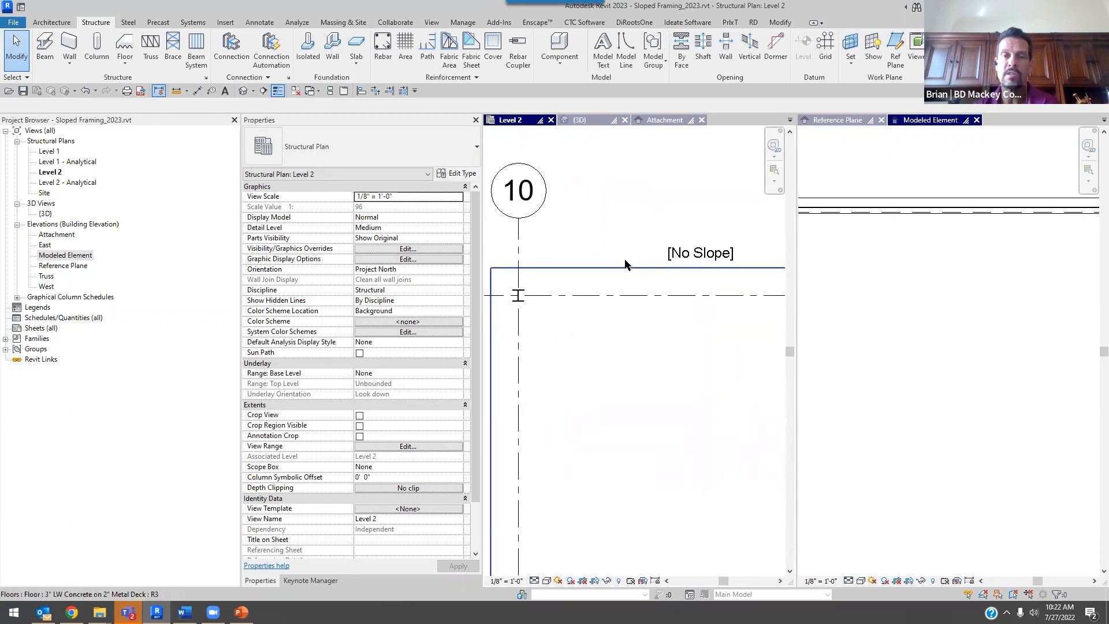
left_click(604, 228)
left_click(642, 189)
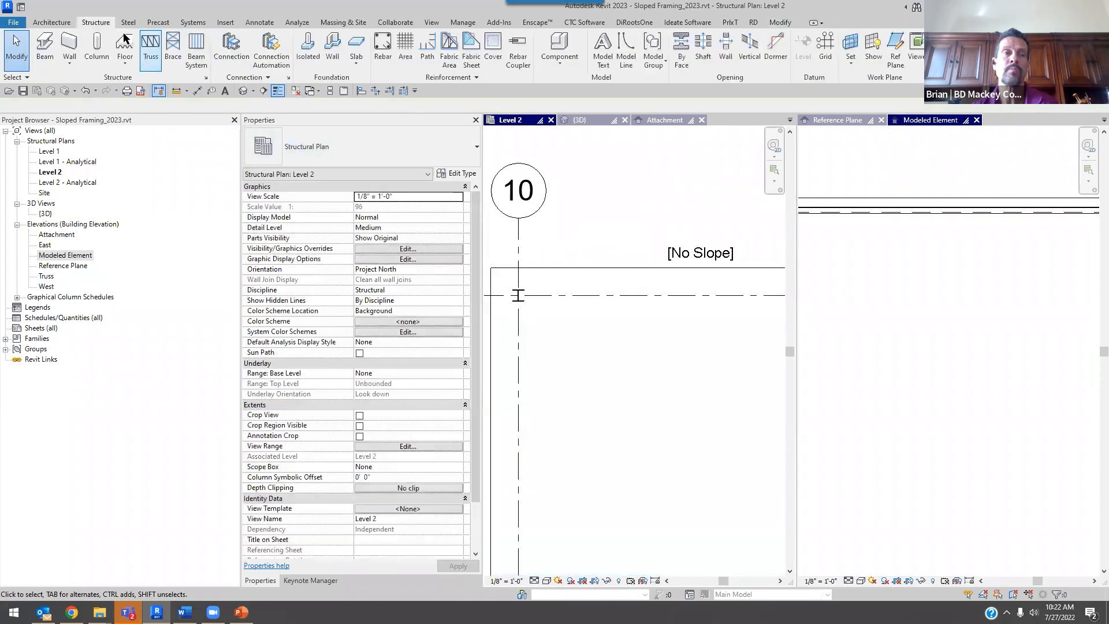
left_click(45, 46)
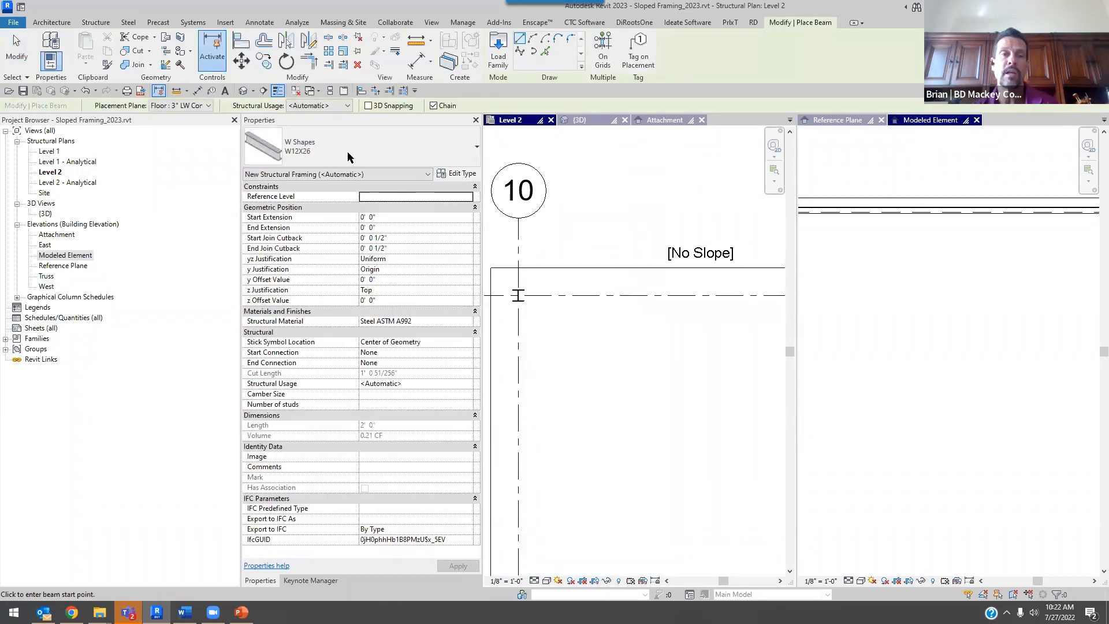
left_click(210, 106)
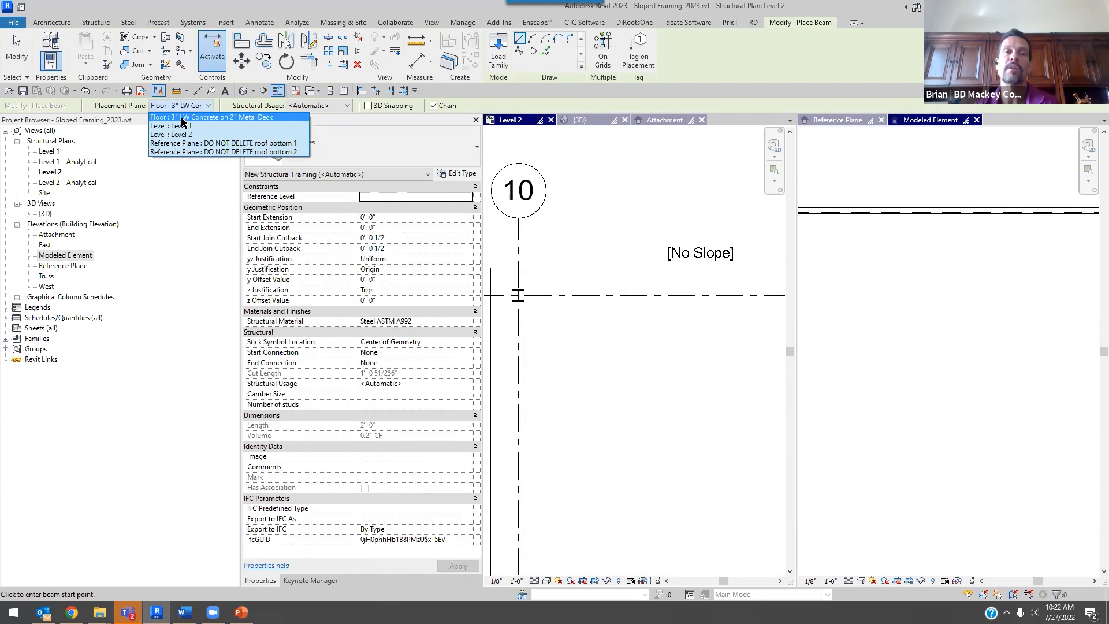
left_click(172, 134)
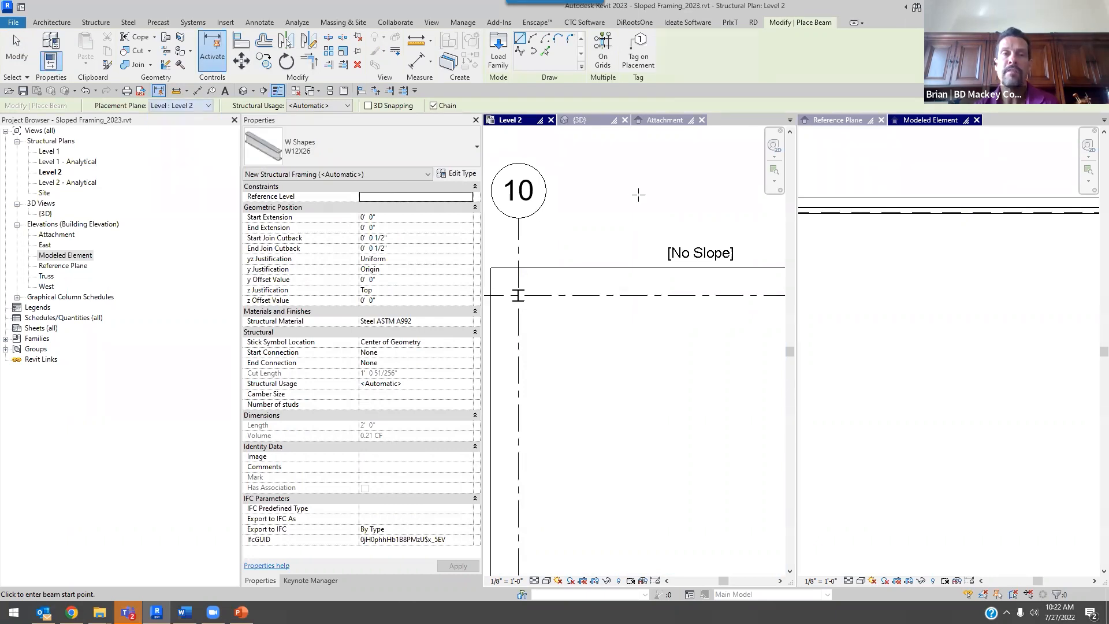
middle_click_drag(601, 188, 599, 226)
left_click(596, 203)
left_click(666, 204)
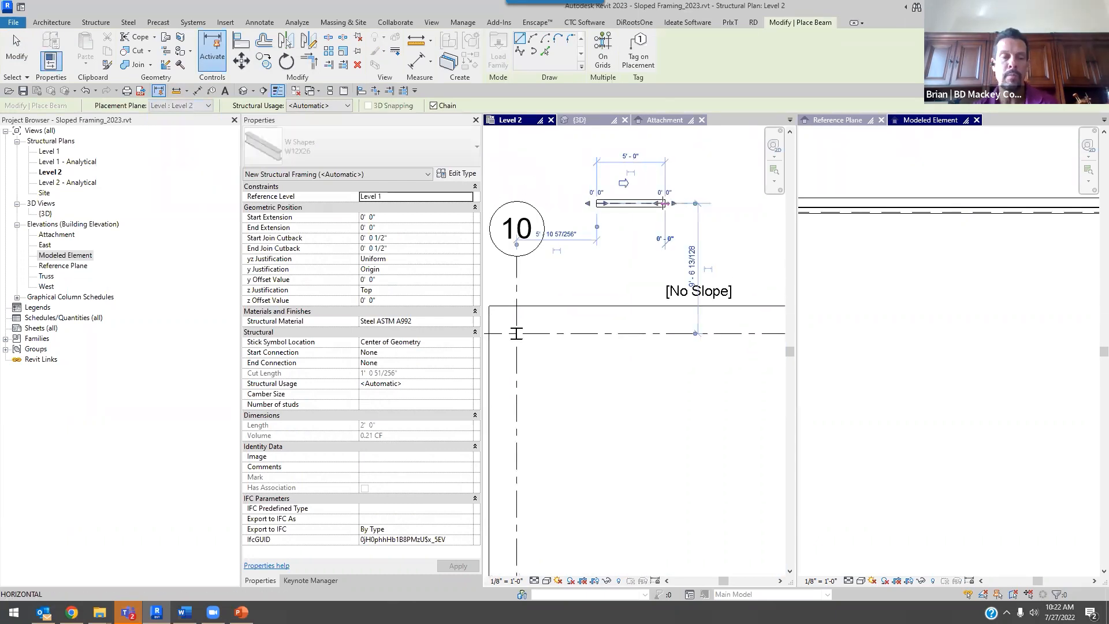
key("Escape")
key("Escape")
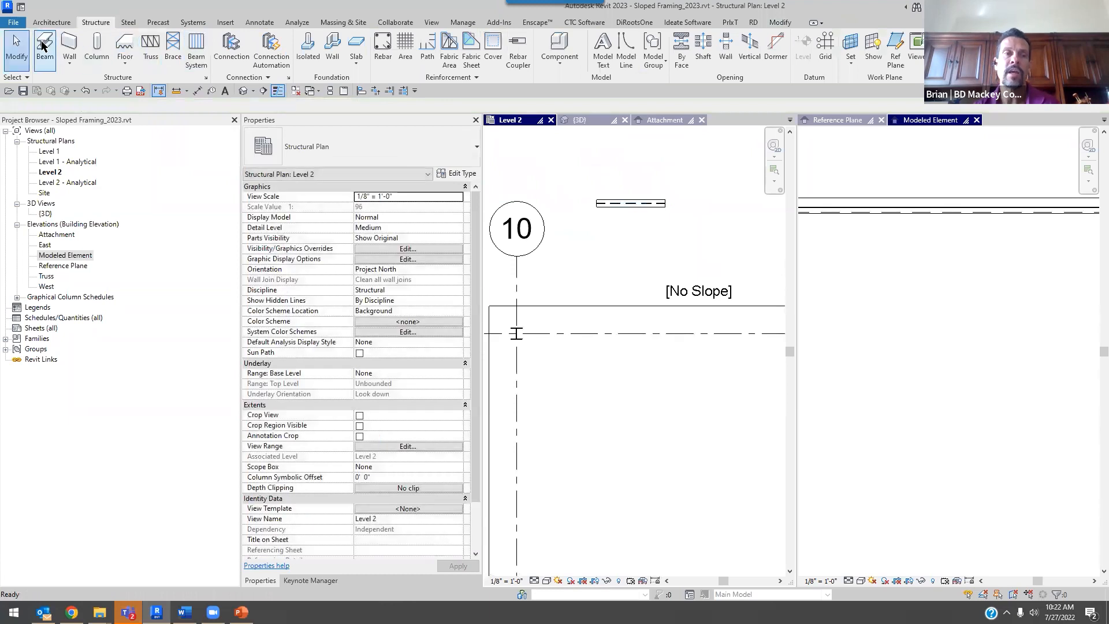
- Check which placement planes are available for a new beam in the Level 2 plan
key("b")
key("m")
left_click(203, 106)
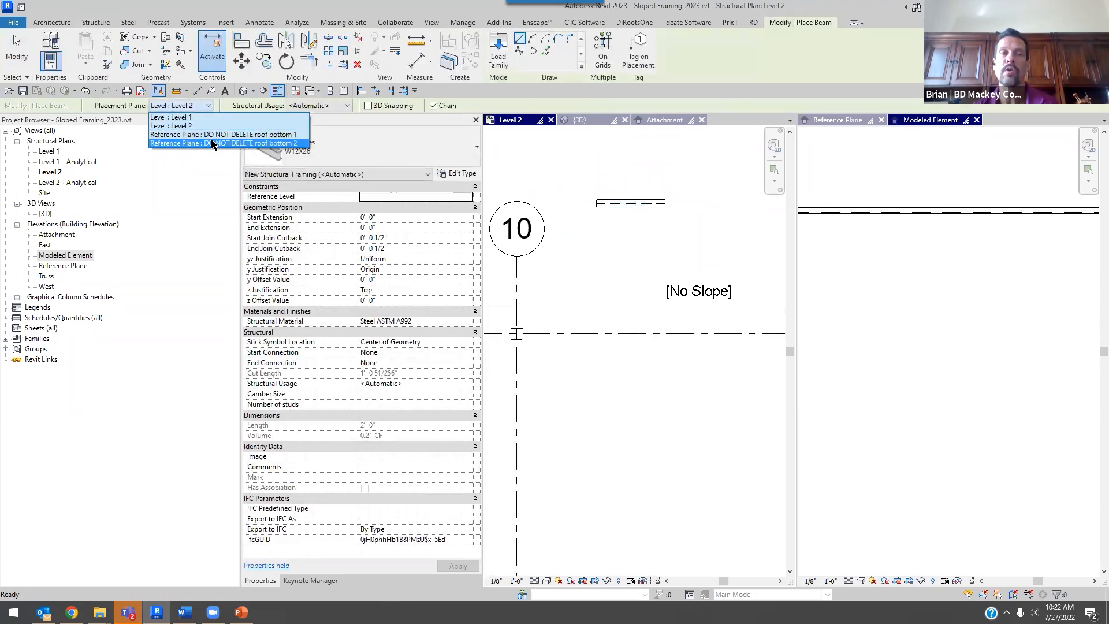
left_click(734, 243)
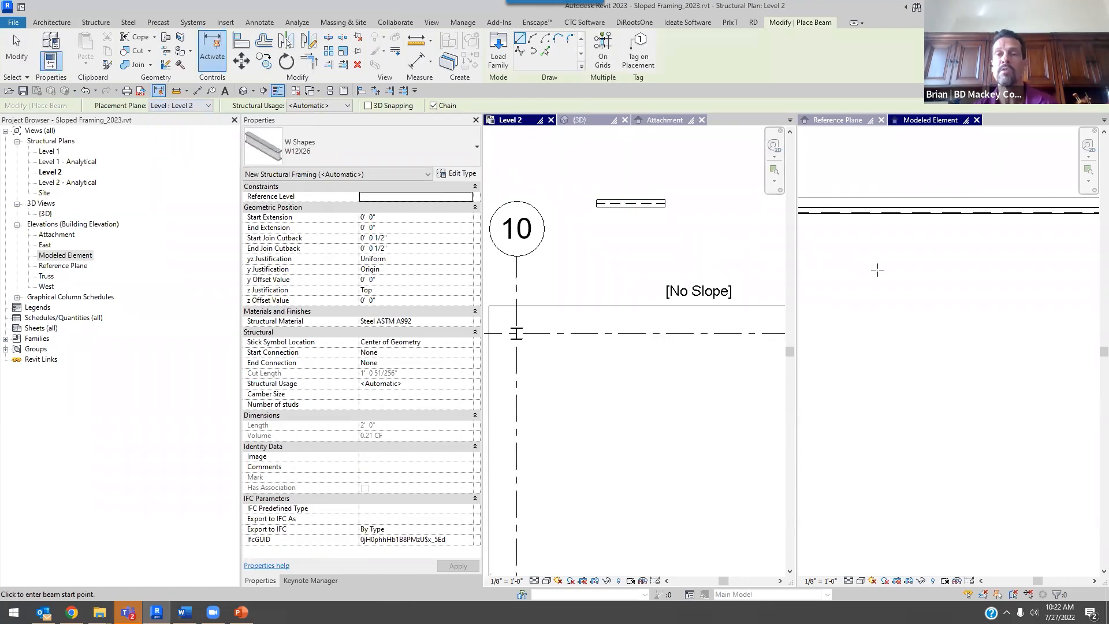
- Pick the underside of the floor in the Modeled Element elevation as work plane again and go to the Level 2 plan
left_click(906, 270)
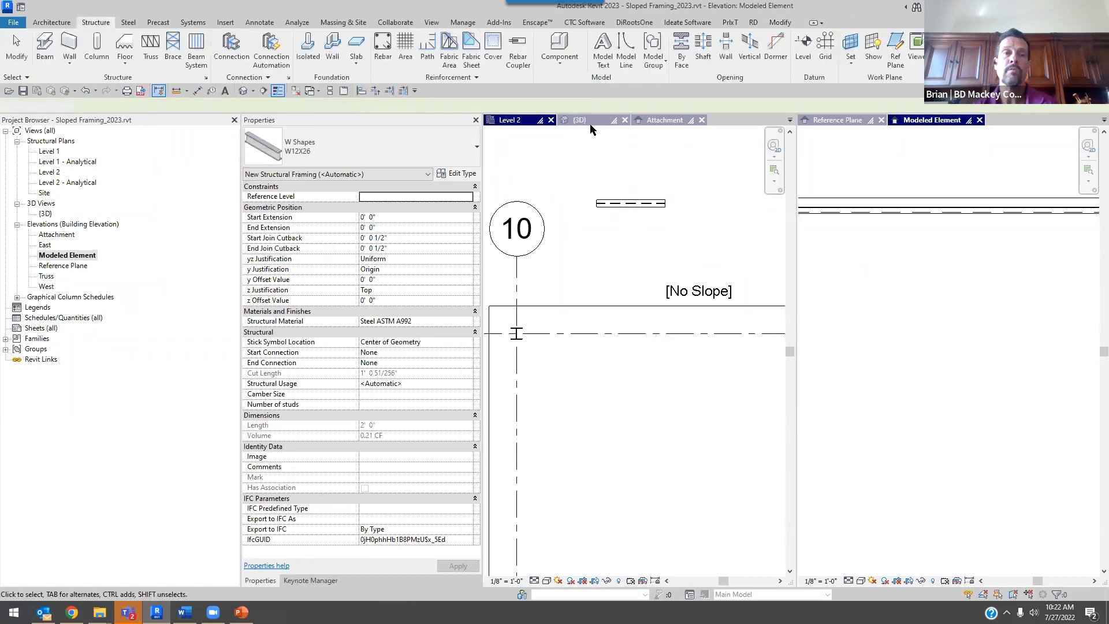
left_click(851, 63)
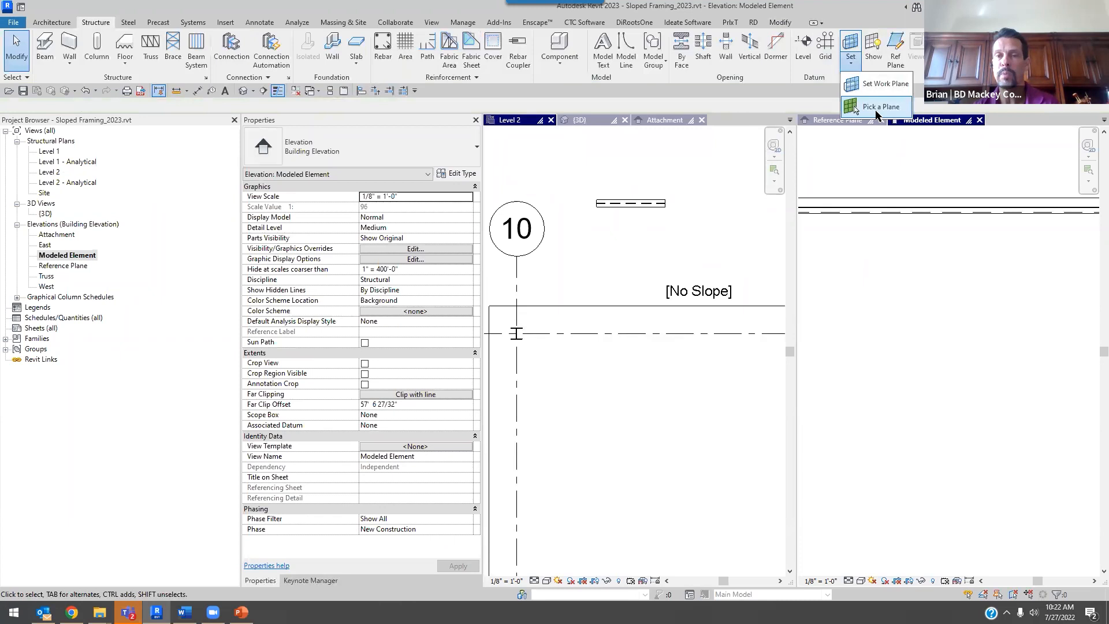
left_click(879, 110)
left_click(892, 213)
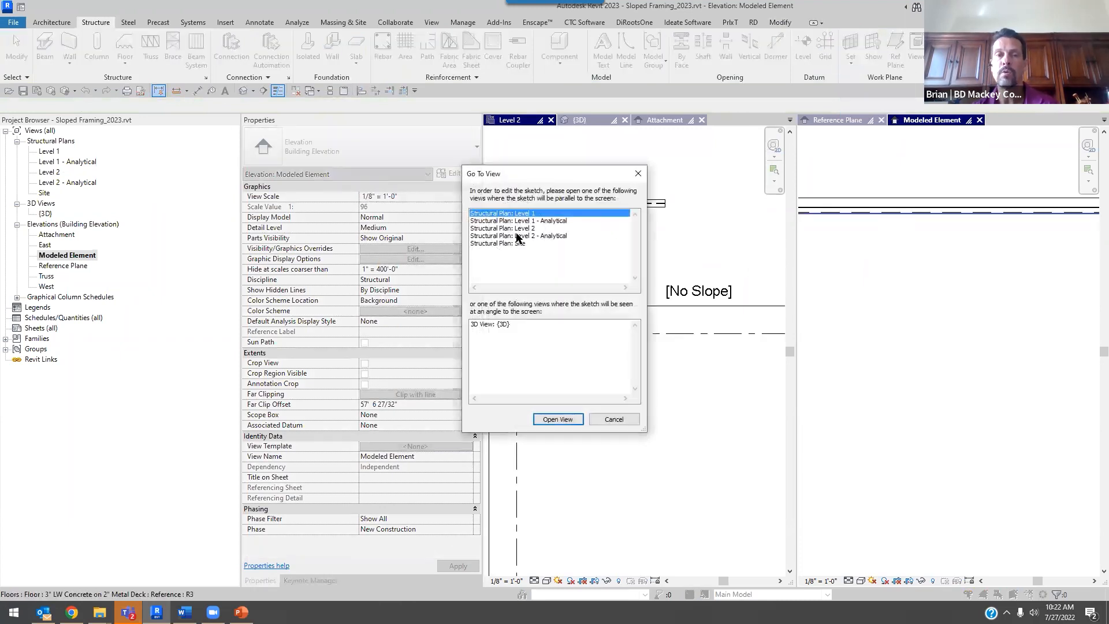
left_click(558, 419)
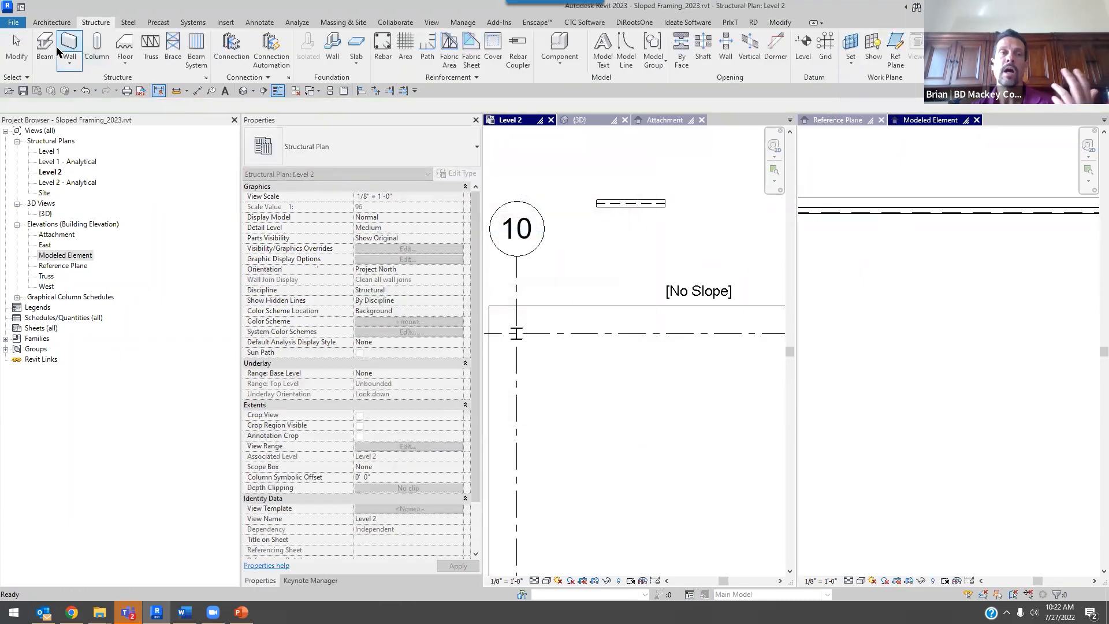
- Draw W12X26 beams on the floor's plane along the upper gridline from grid 10 through grid 11 to grid 12
left_click(43, 47)
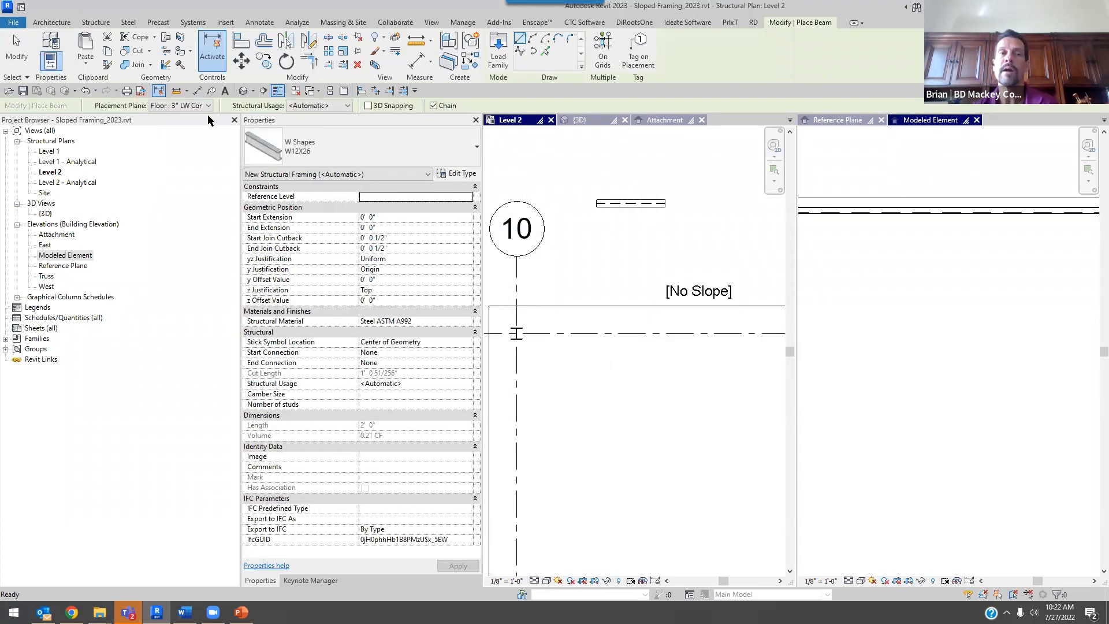
left_click(209, 105)
left_click(209, 106)
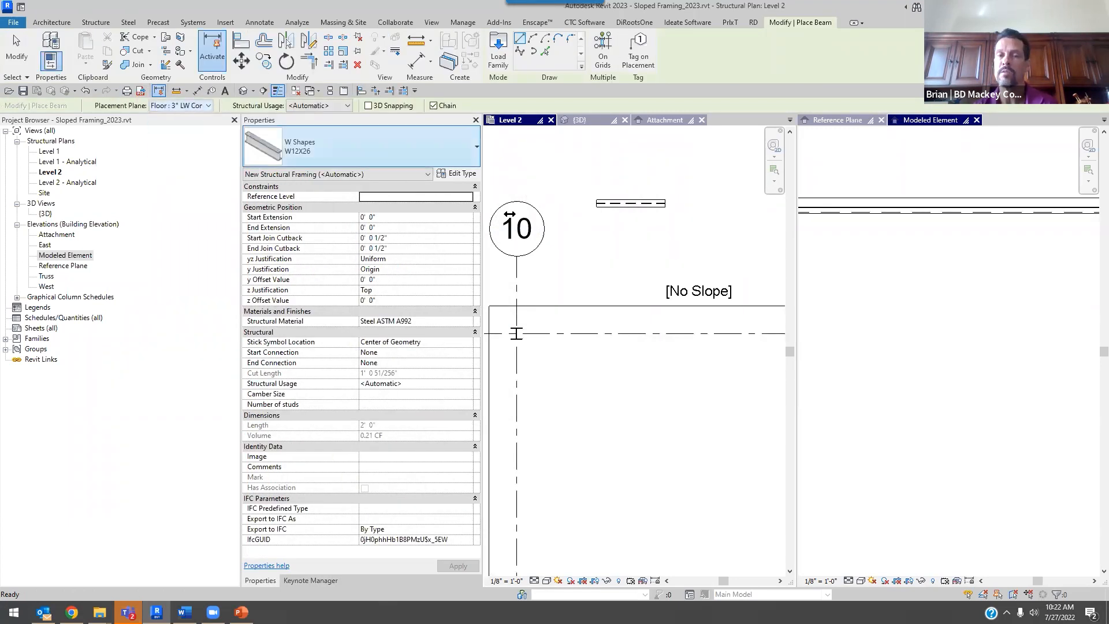
left_click(516, 334)
scroll(635, 346, "down", 2)
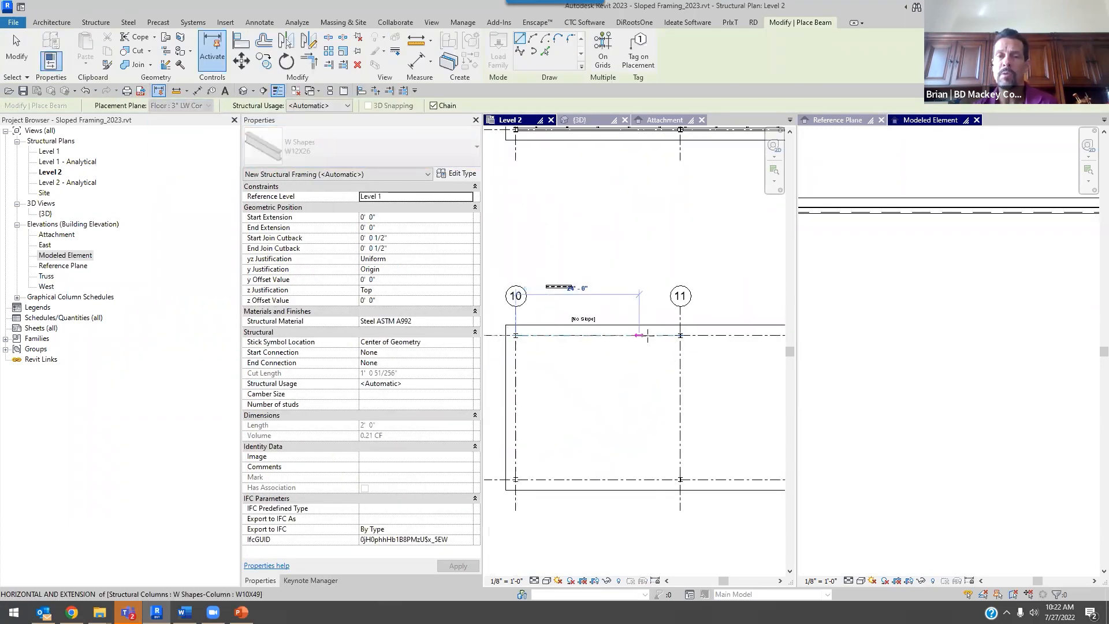
scroll(686, 338, "up", 2)
scroll(687, 340, "down", 3)
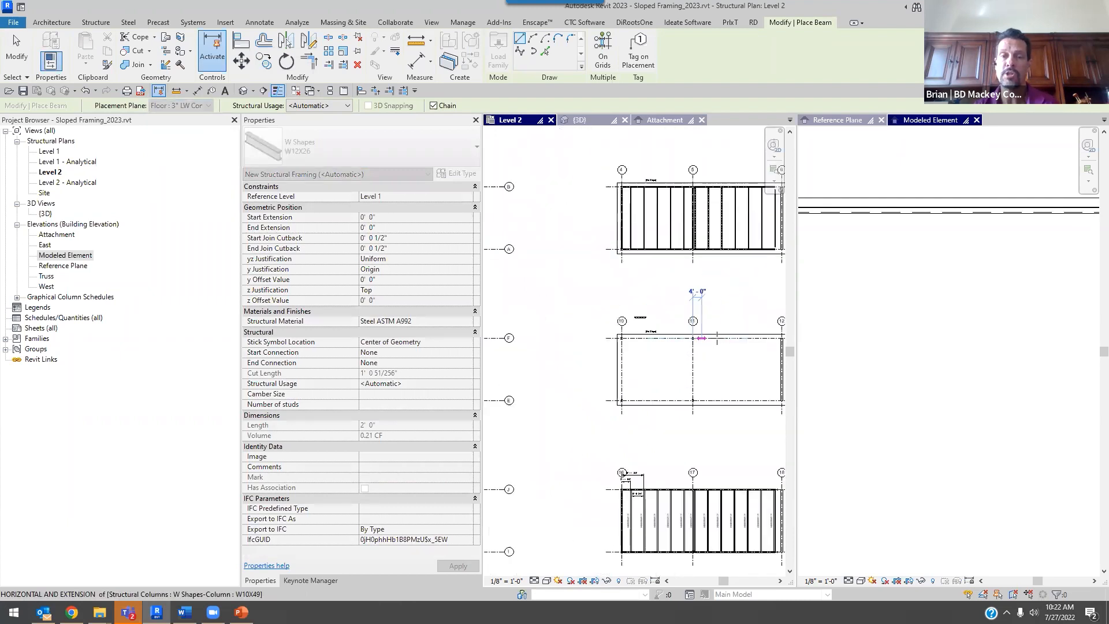
scroll(691, 335, "up", 3)
left_click(691, 334)
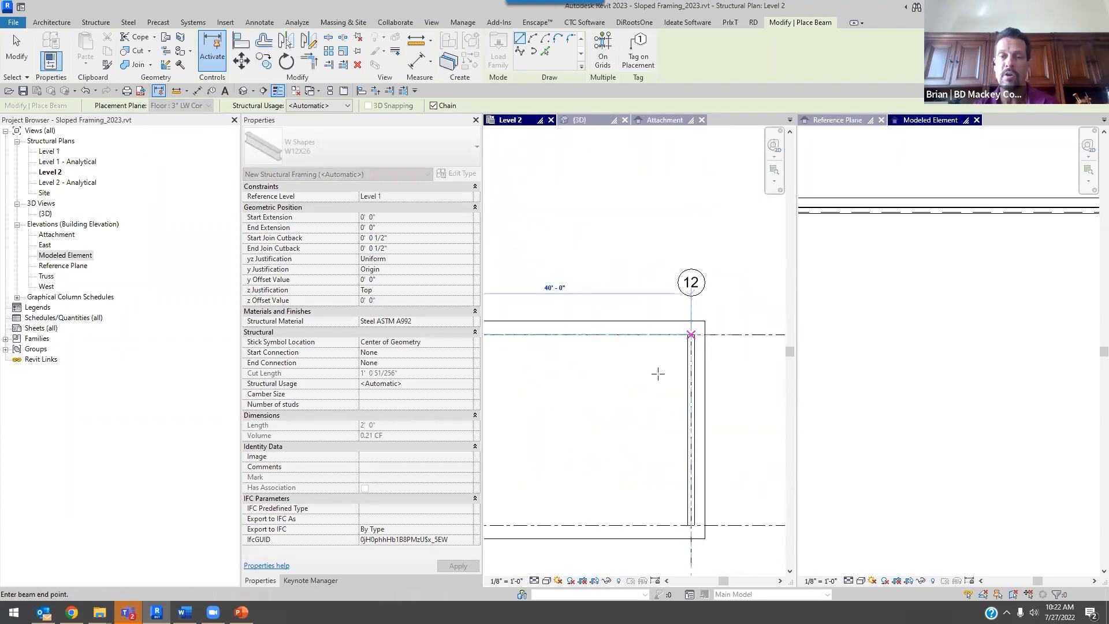
- Draw chained W12X26 beams along the lower gridline from grid 12 through grid 11 to grid 10, continuing up grid 10 to the upper gridline
middle_click_drag(678, 449, 729, 300)
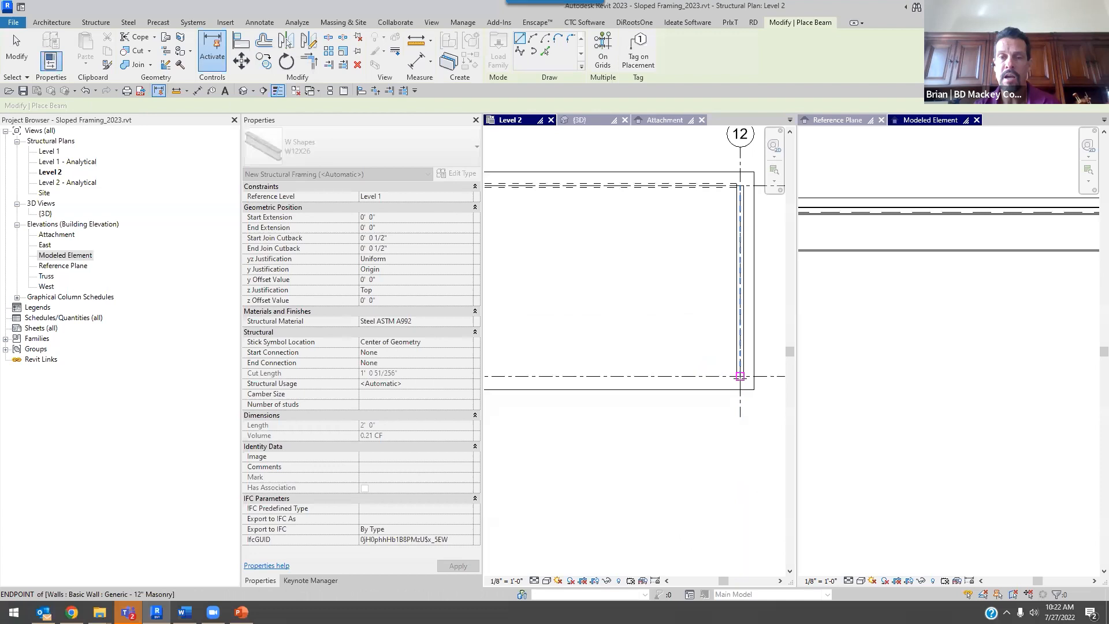
left_click(742, 376)
middle_click_drag(569, 348, 893, 367)
left_click(676, 373)
middle_click_drag(604, 355, 859, 358)
left_click(640, 373)
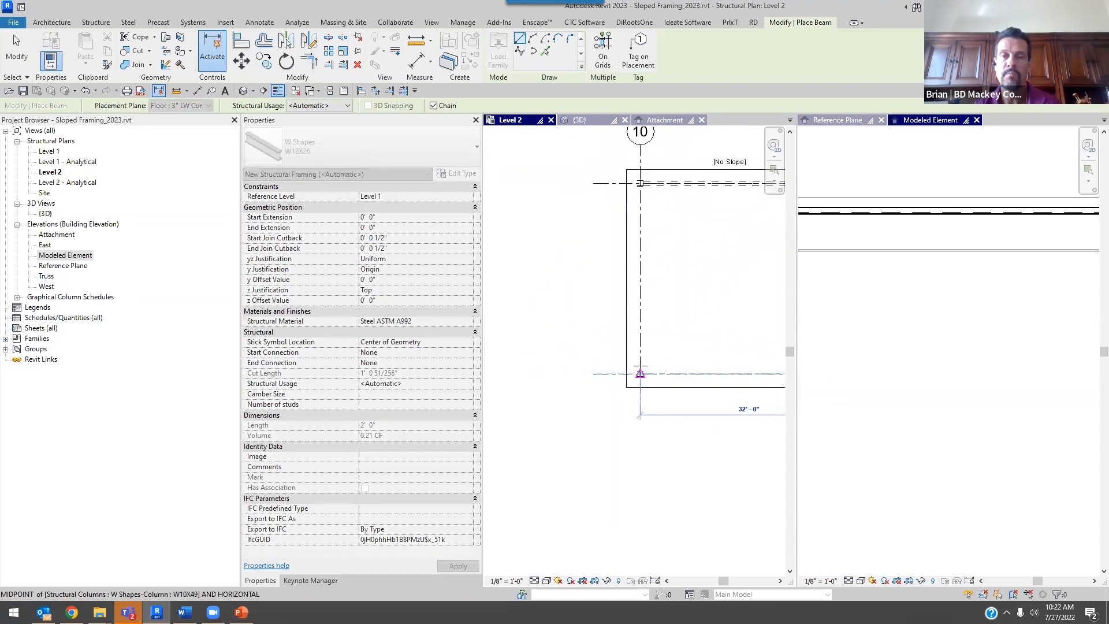
left_click(640, 186)
middle_click_drag(725, 304, 557, 299)
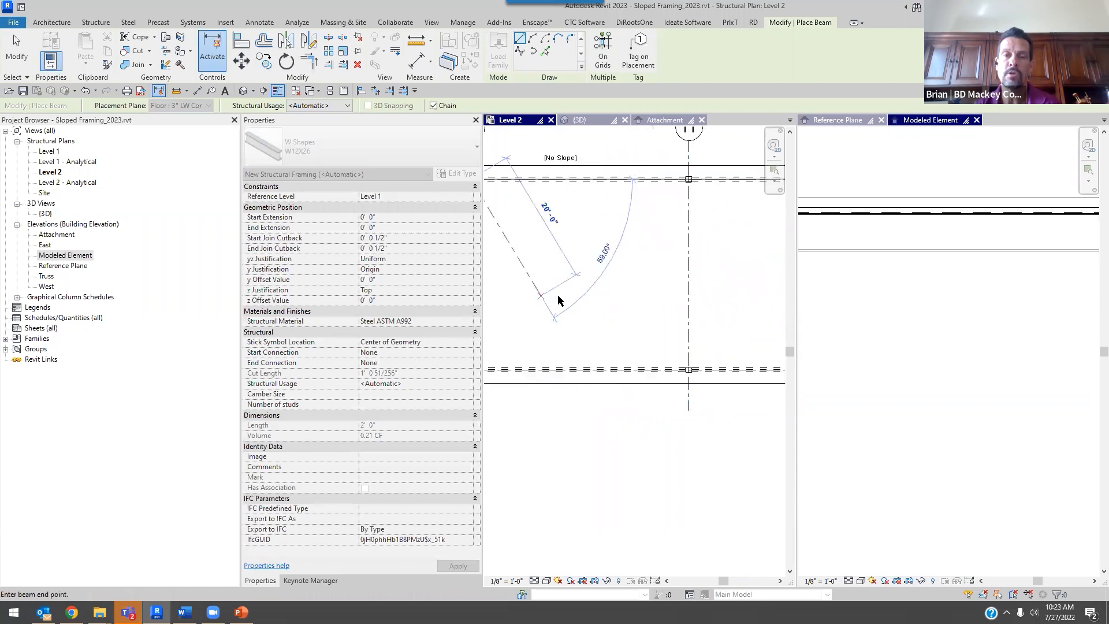
key("Escape")
- Draw a W12X26 beam along grid 11 between the columns on the lower and upper gridlines
left_click(689, 369)
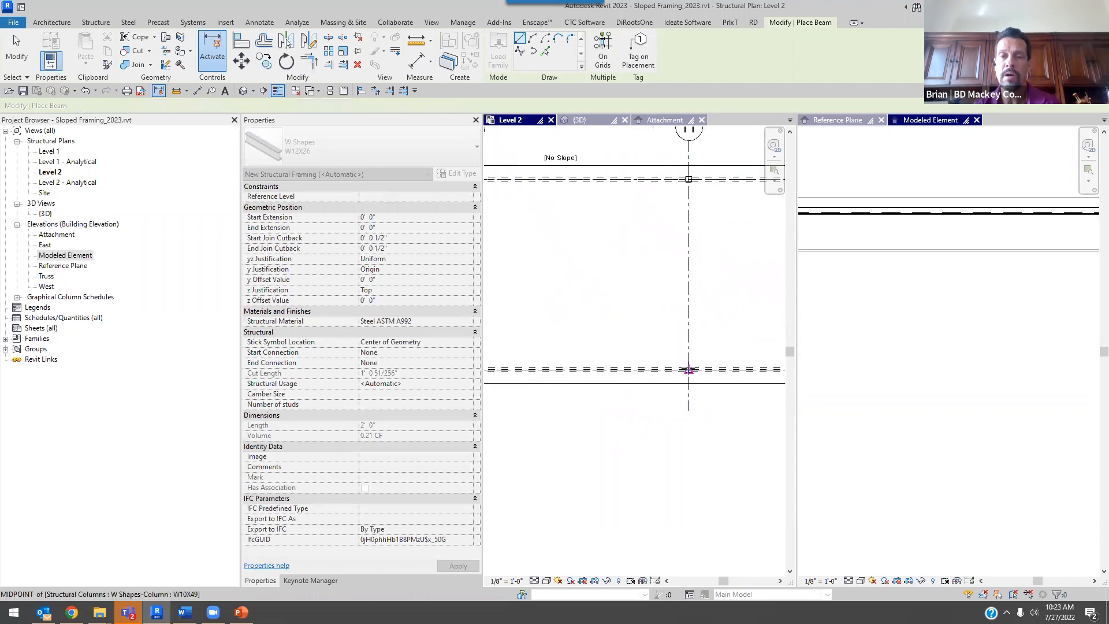
left_click(688, 179)
scroll(663, 261, "down", 3)
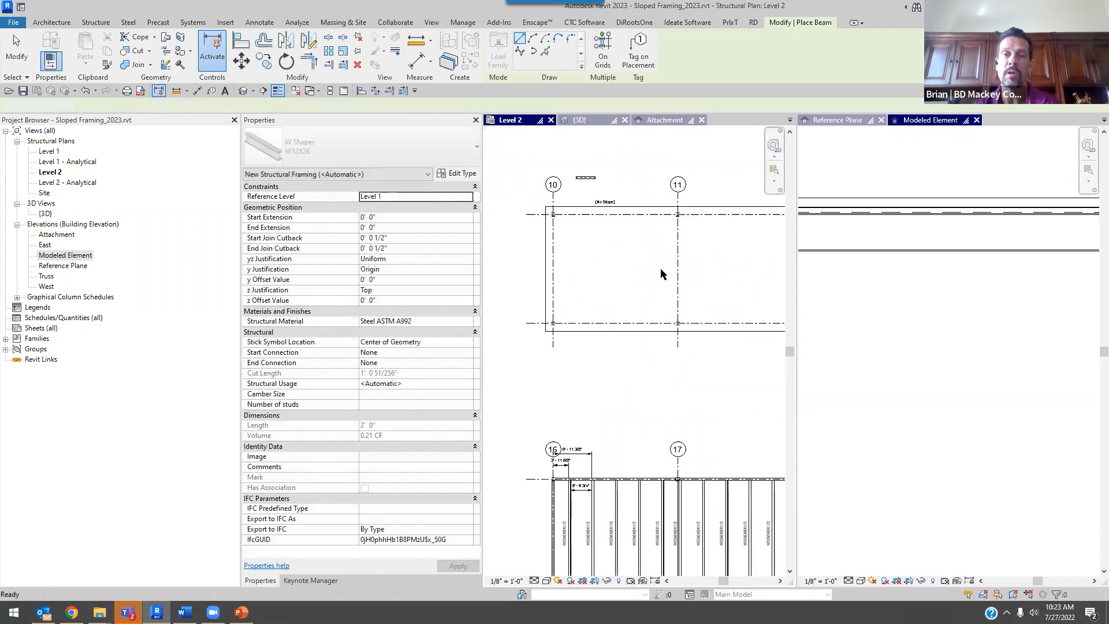
key("Escape")
key("Escape")
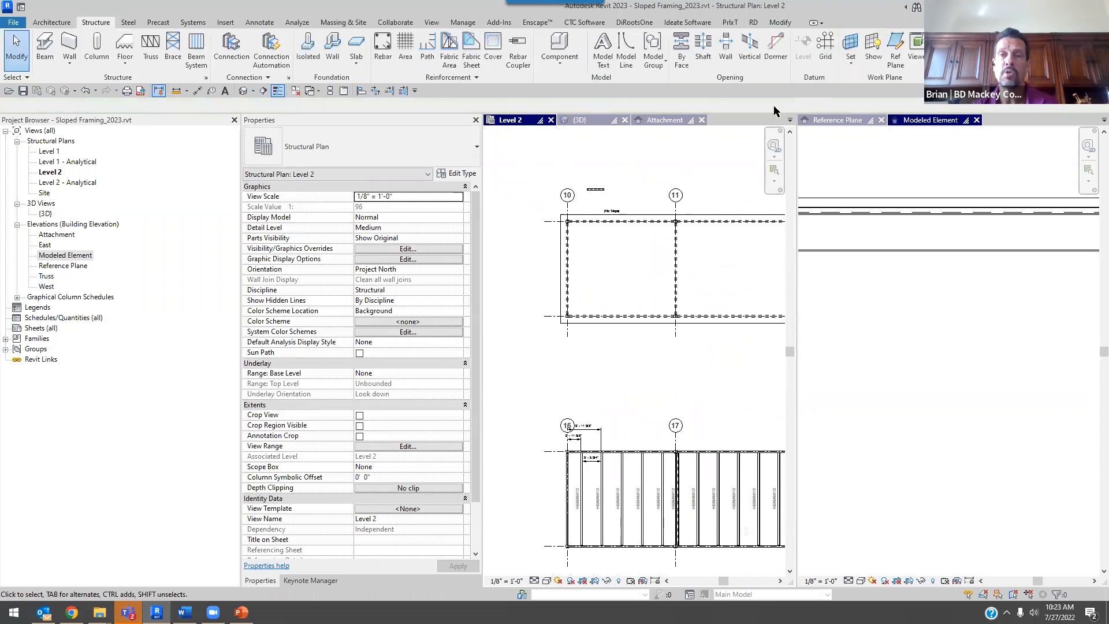
- Create a beam system in the bay between grids 10 and 11, picking its four surrounding beams as supports
left_click(195, 54)
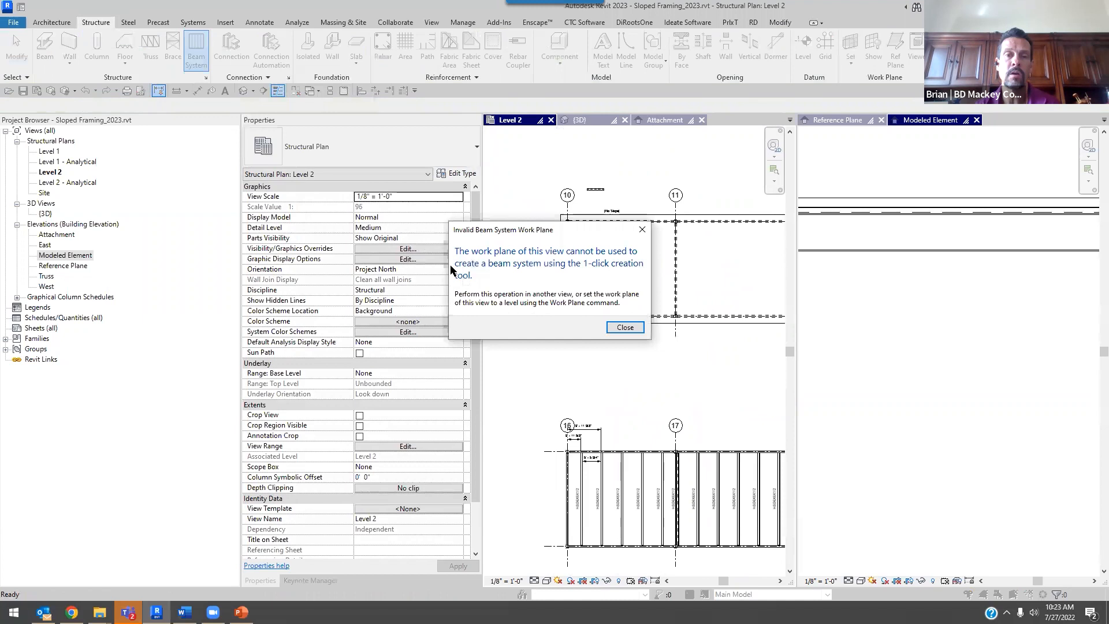
left_click(626, 327)
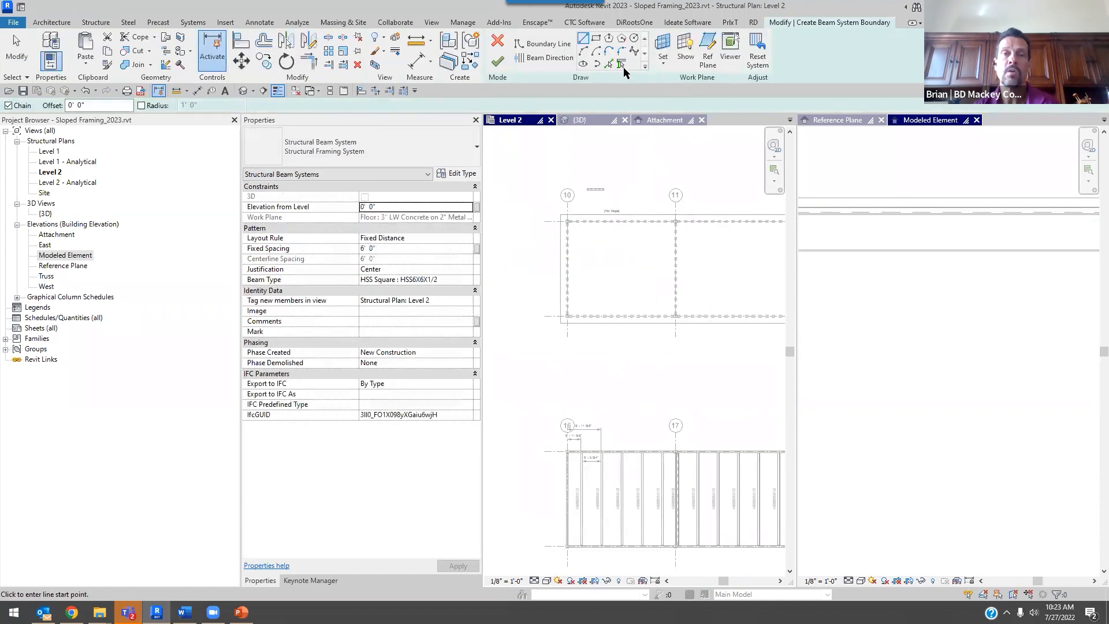
left_click(621, 64)
left_click(570, 268)
left_click(598, 225)
left_click(676, 267)
left_click(638, 316)
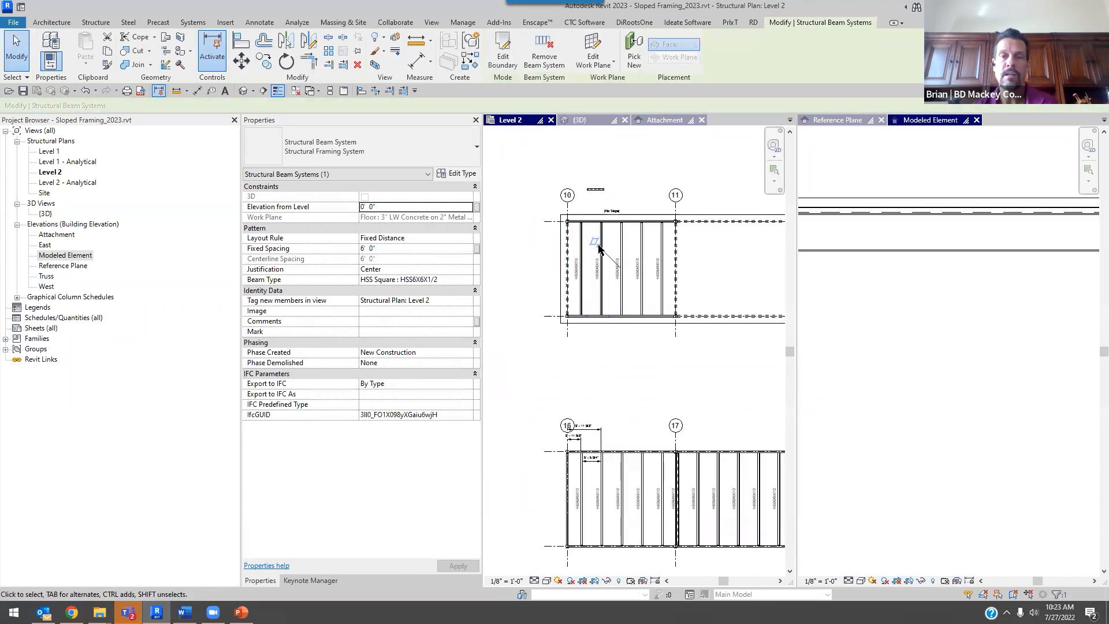
- Create a beam system in the bay between grids 11 and 12, picking its four surrounding beams as supports
middle_click_drag(599, 249, 504, 236)
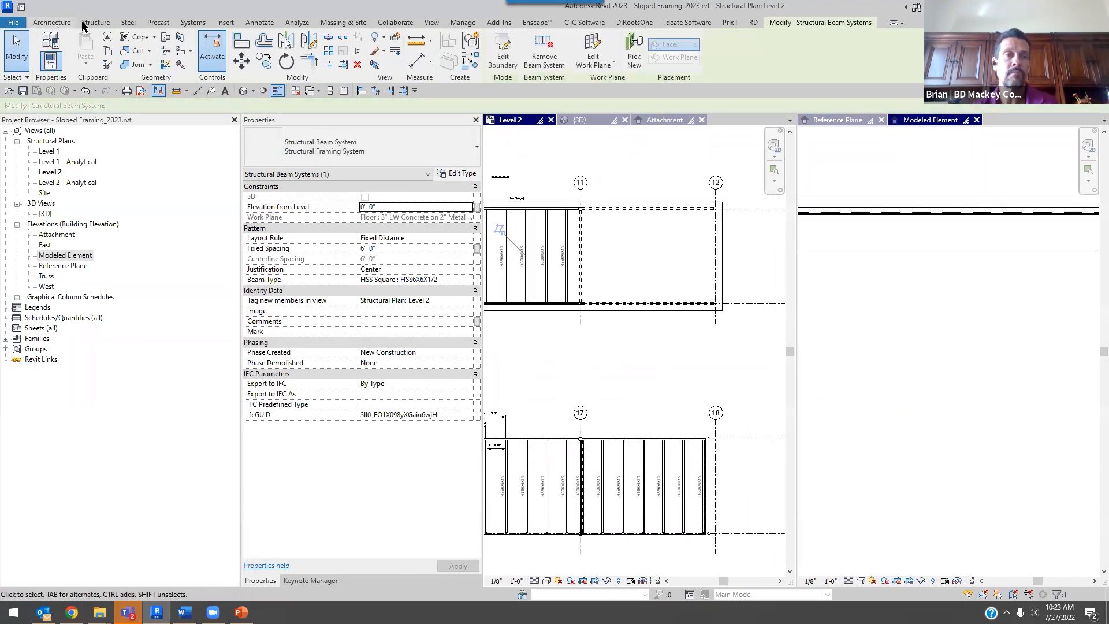
left_click(87, 22)
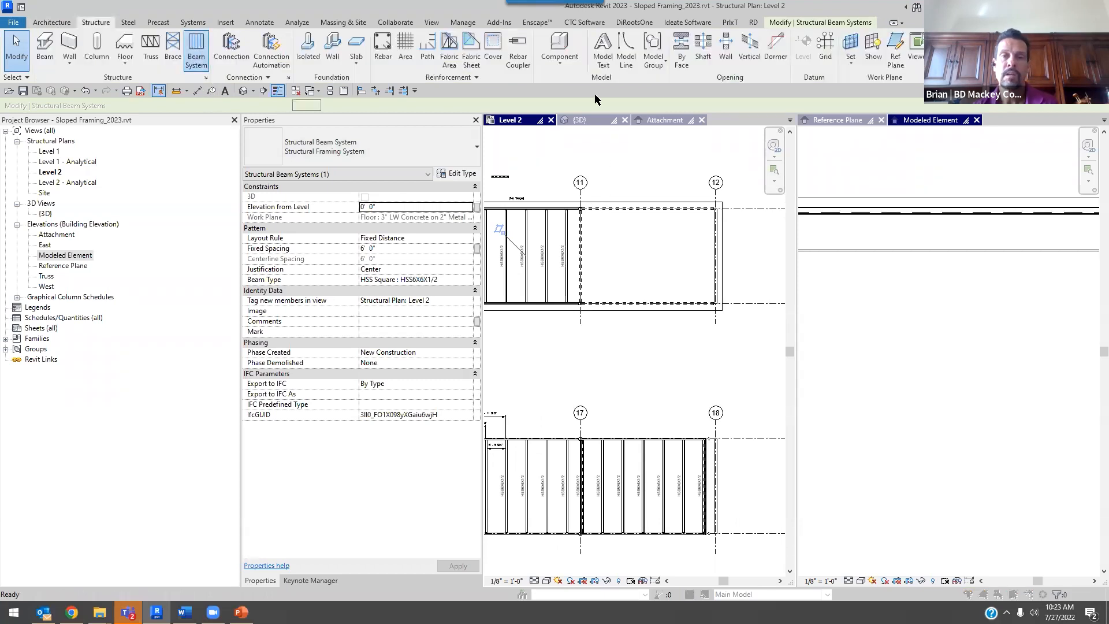
left_click(622, 327)
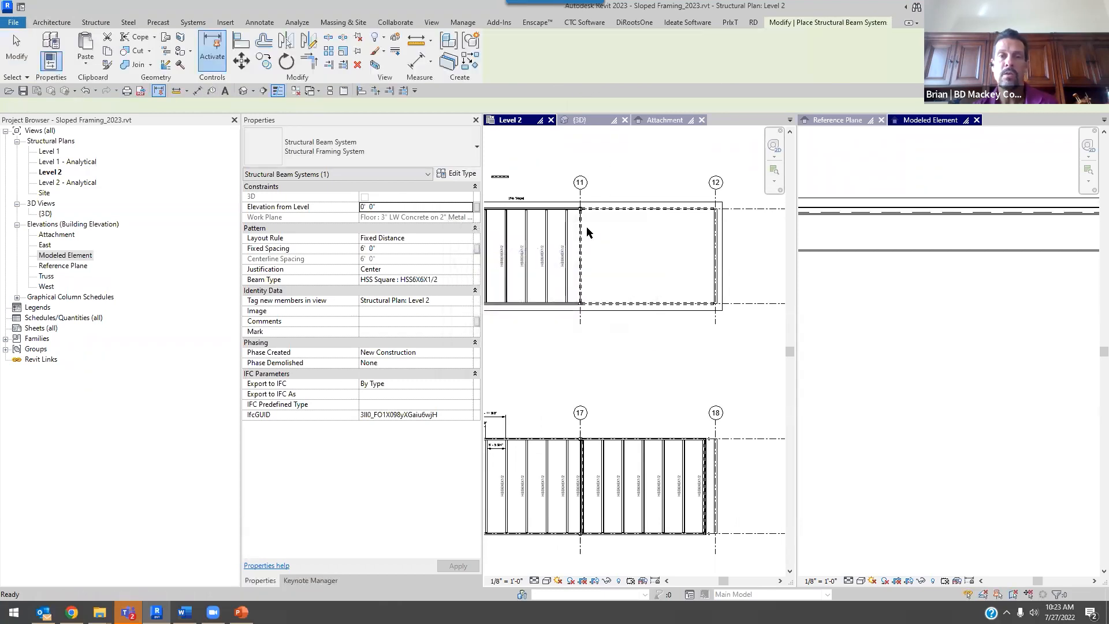
left_click(446, 62)
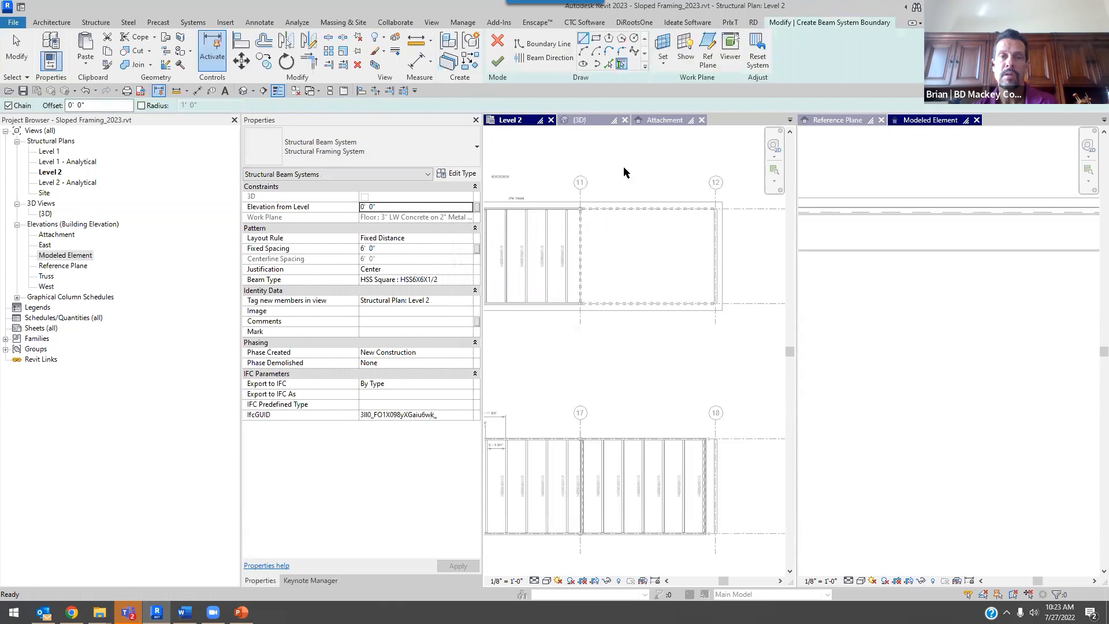
left_click(582, 239)
left_click(616, 210)
left_click(716, 254)
left_click(667, 302)
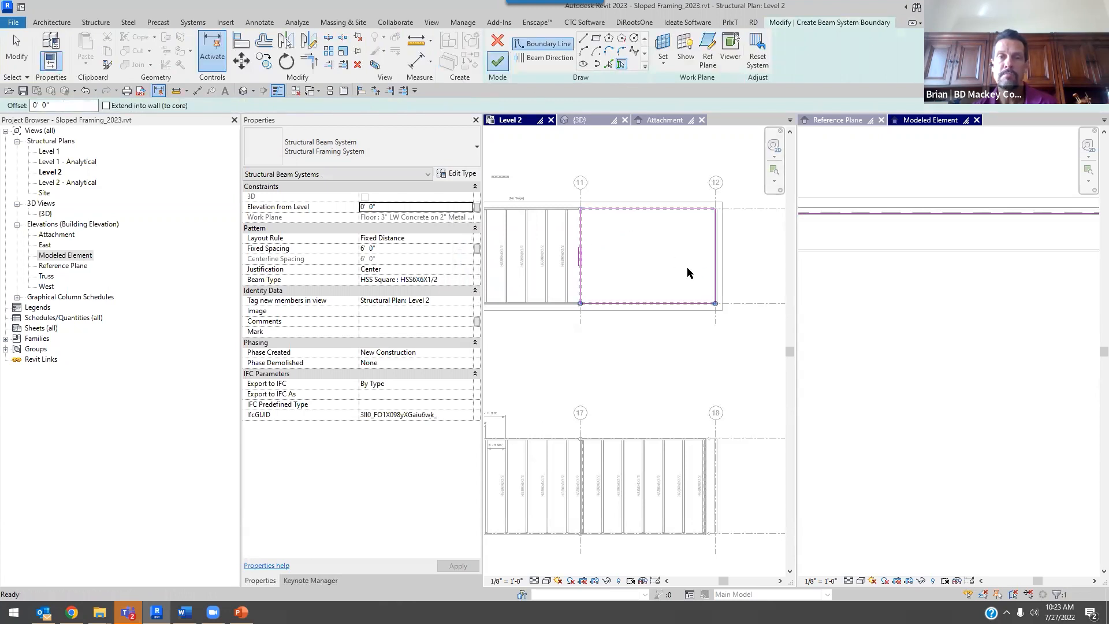
right_click(670, 172)
left_click(686, 179)
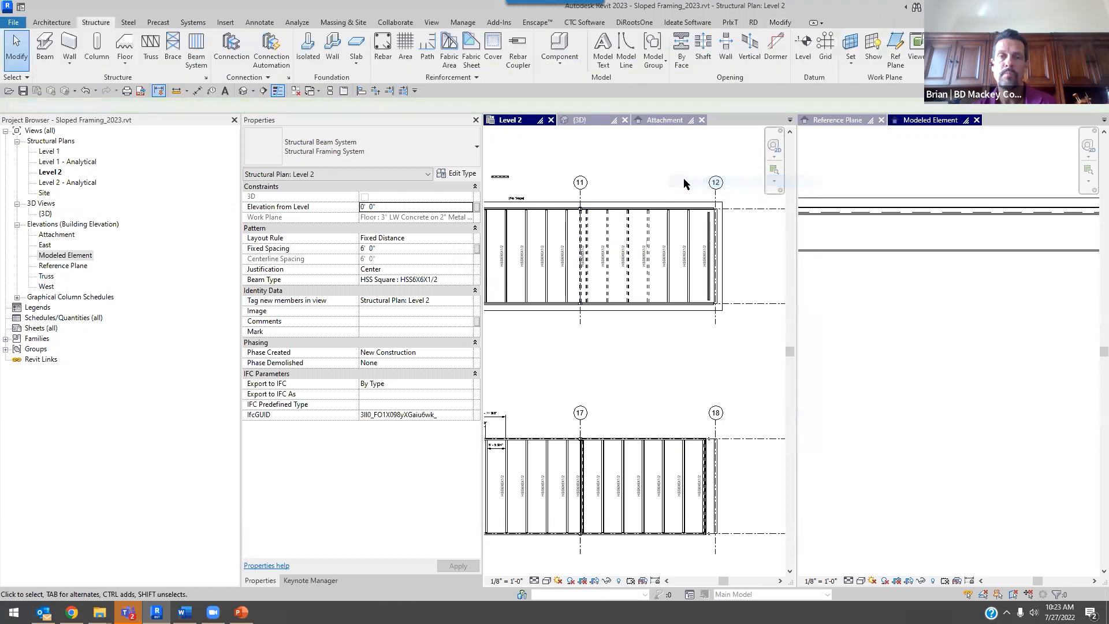
- Examine the floor's boundary sketch and the slope-defining setting of its edge near grid 10, leaving the sketch unchanged
scroll(660, 185, "down", 3)
middle_click_drag(580, 279, 613, 290)
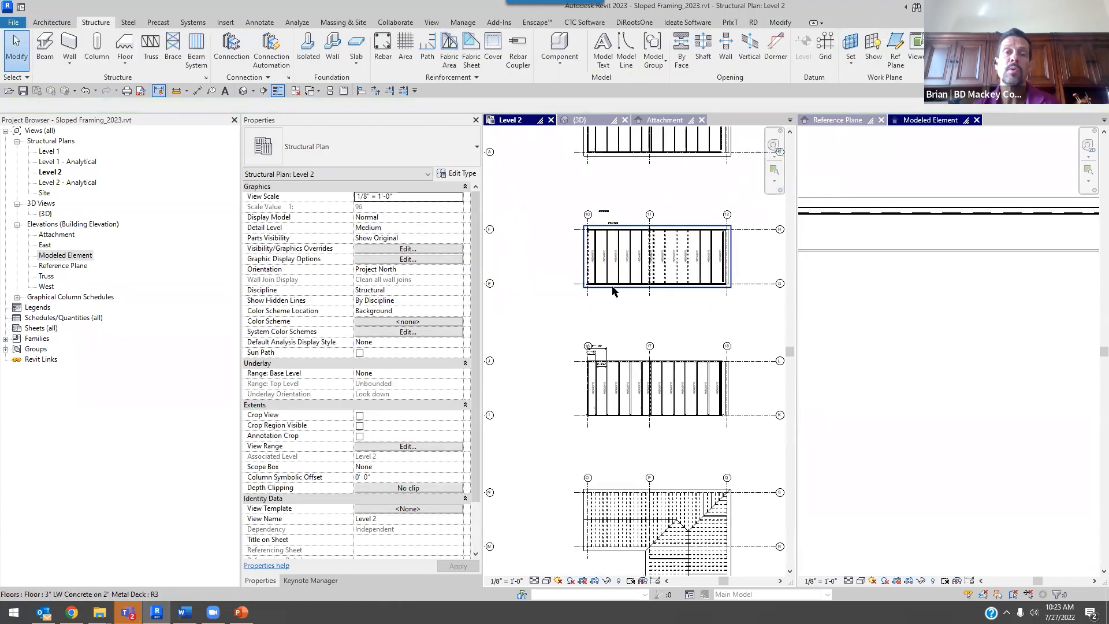
scroll(660, 209, "up", 5)
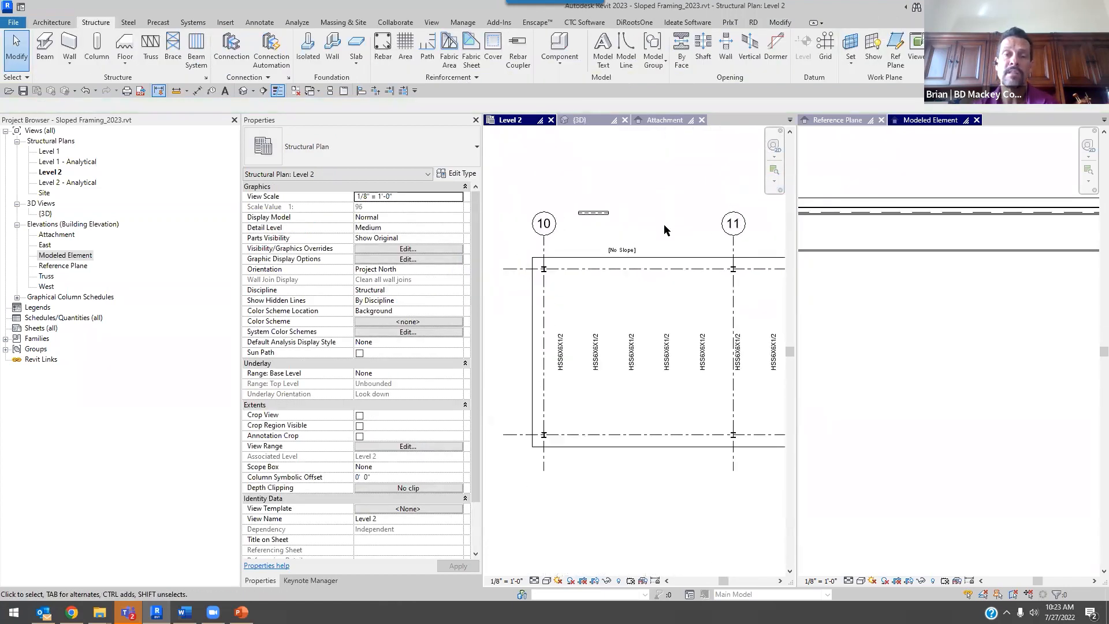
left_click(617, 267)
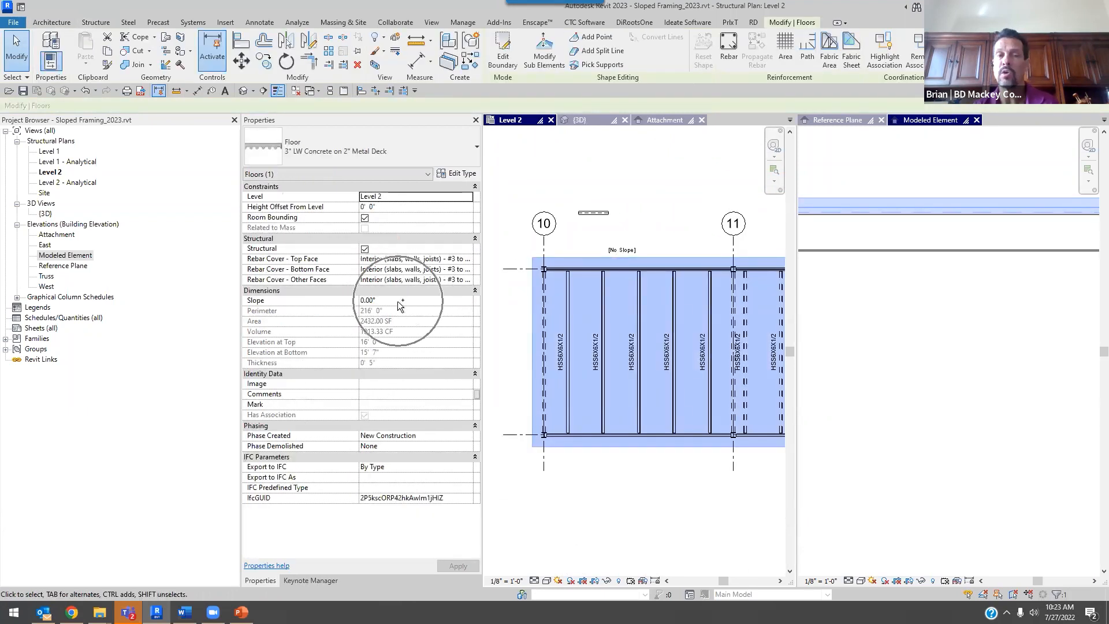
scroll(566, 268, "down", 3)
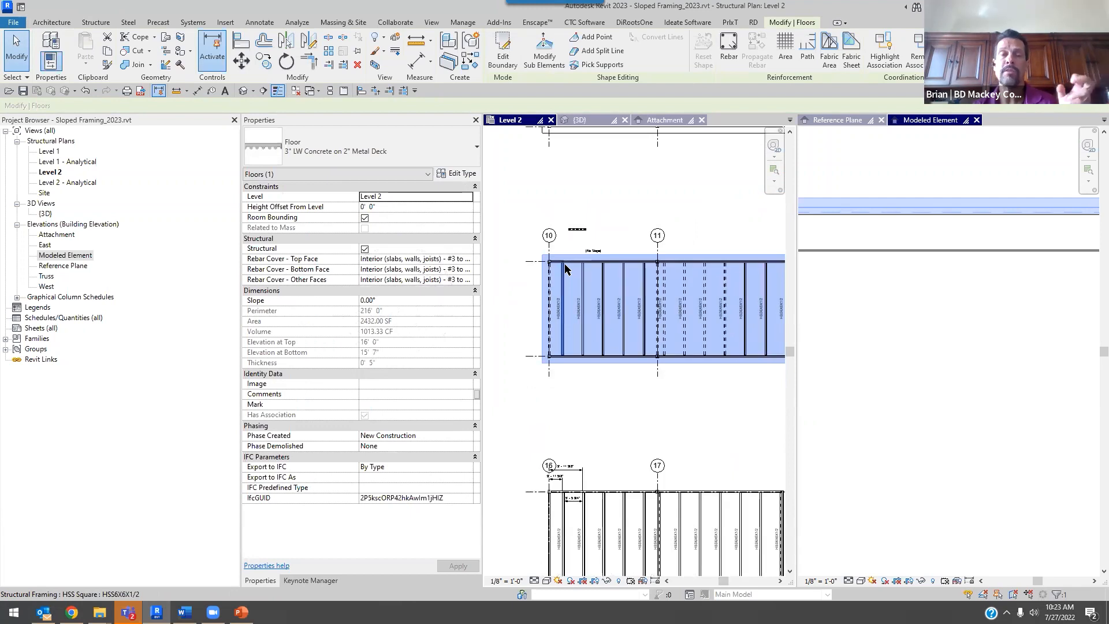
left_click(501, 60)
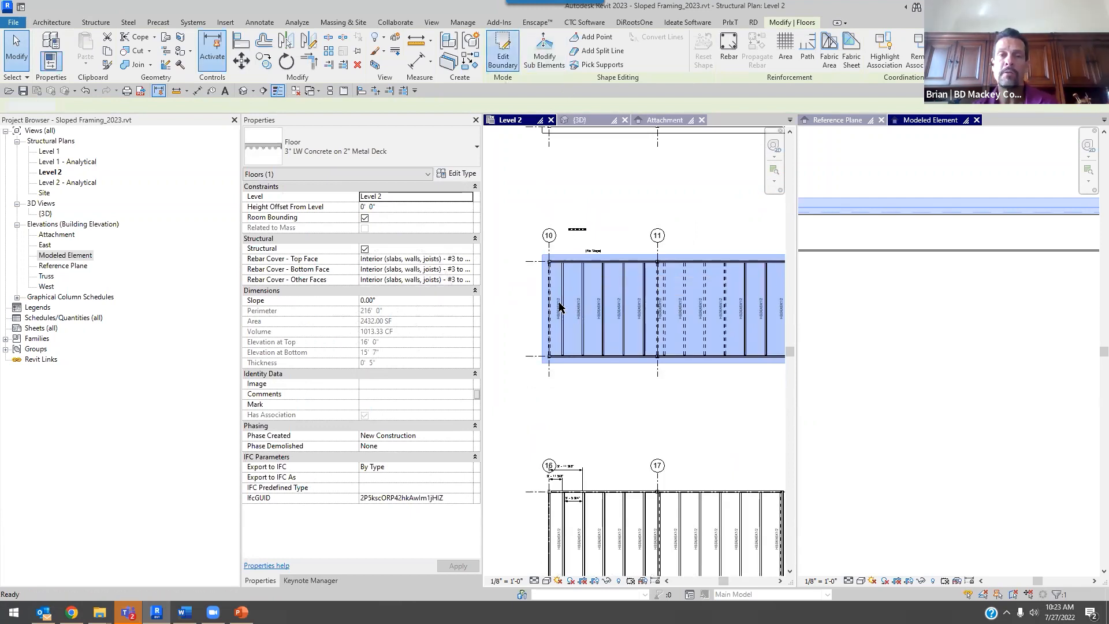
left_click(543, 308)
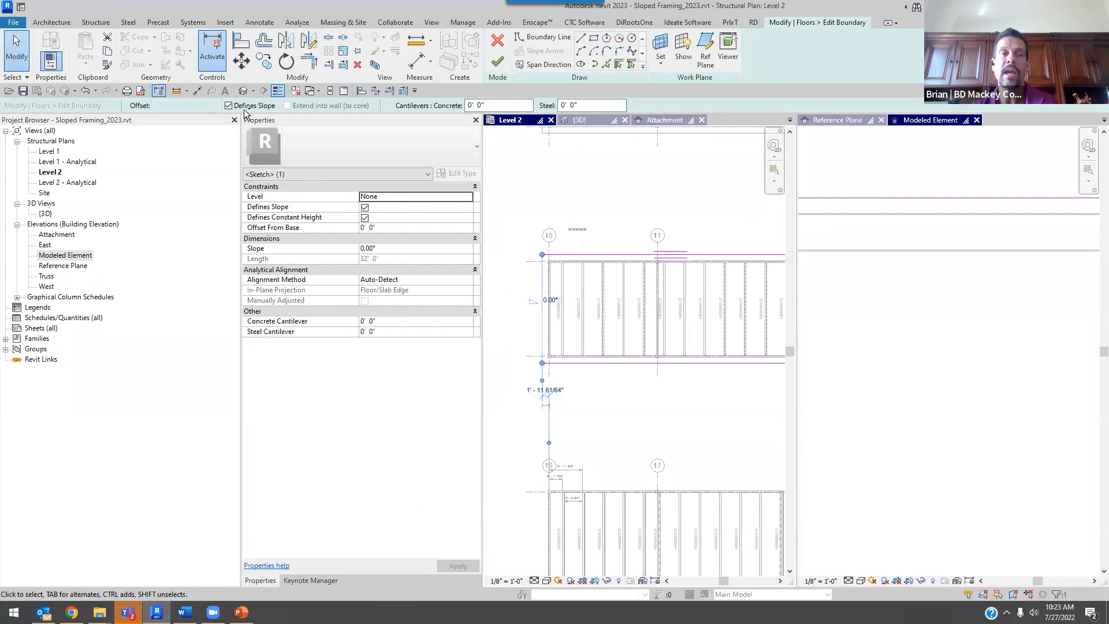
left_click(625, 213)
scroll(623, 212, "down", 3)
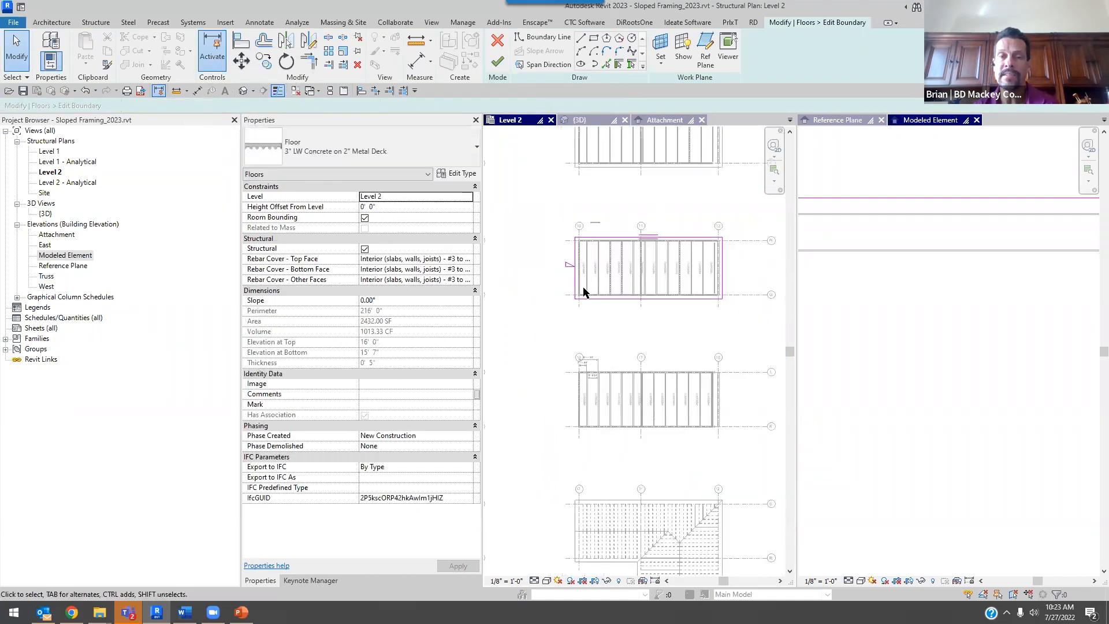
scroll(575, 267, "up", 2)
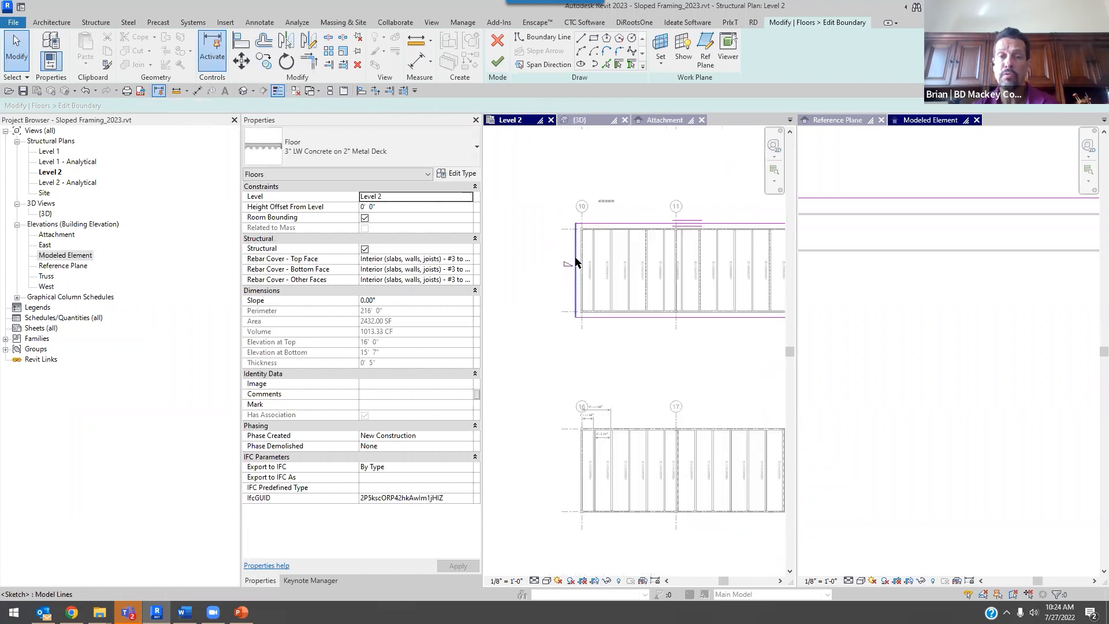
scroll(574, 304, "down", 2)
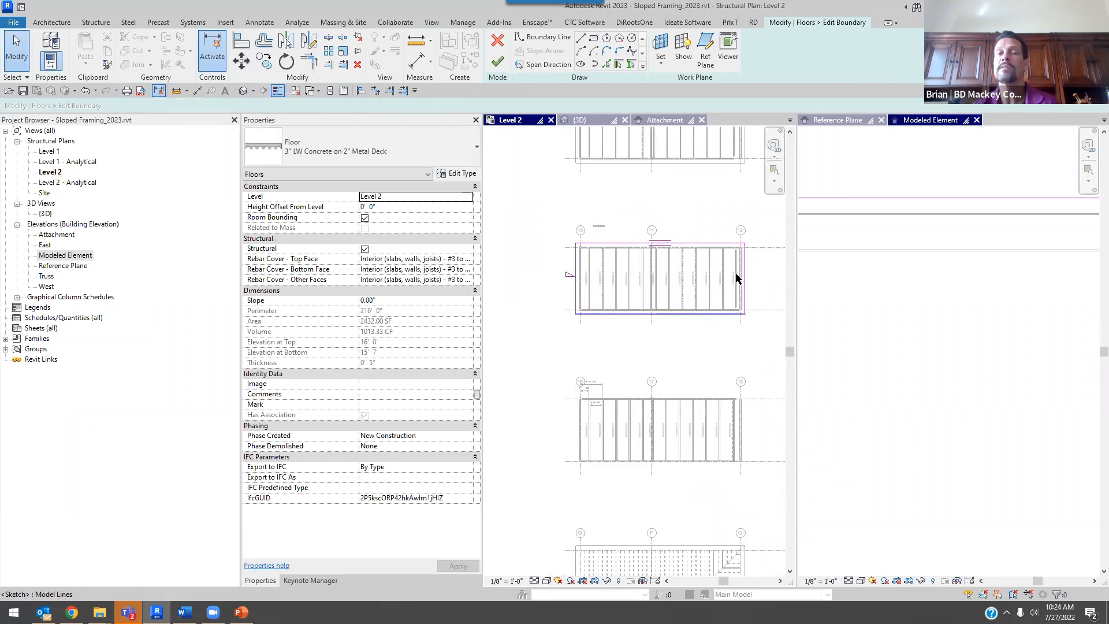
left_click(498, 62)
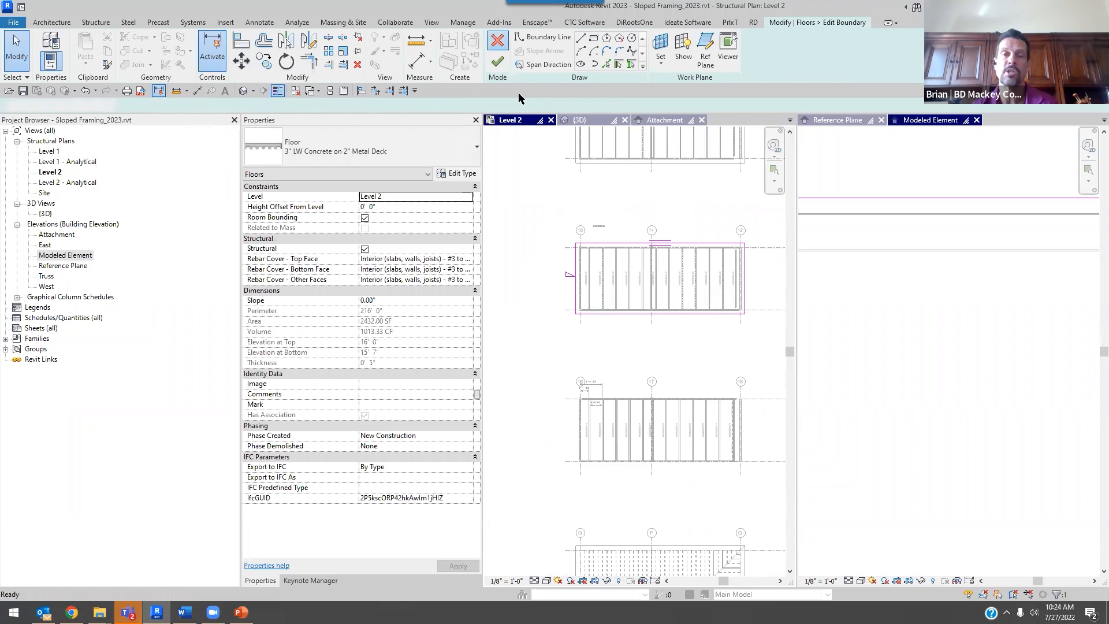
scroll(582, 168, "up", 2)
left_click(592, 184)
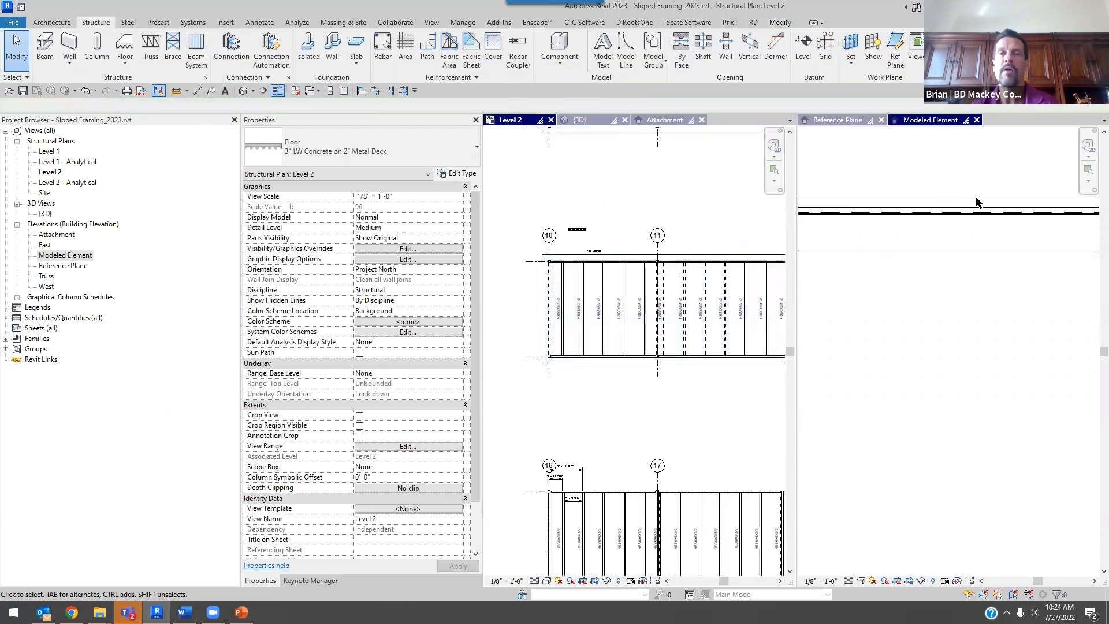
- Set the floor's slope to 5.00° and reverse it to -5.00°
left_click(634, 258)
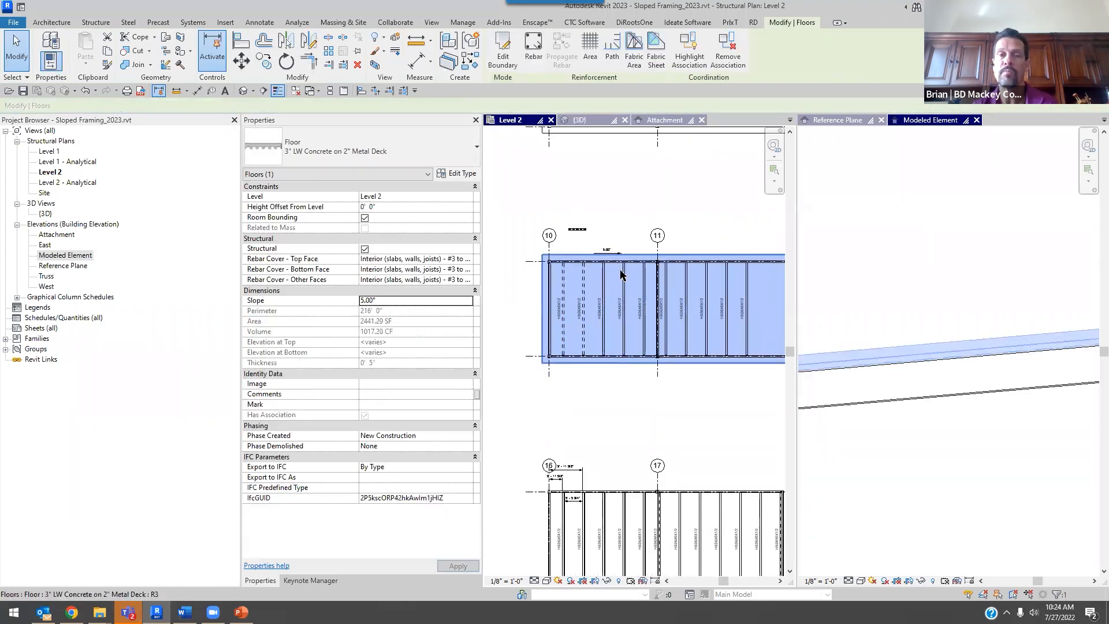
scroll(612, 254, "up", 1)
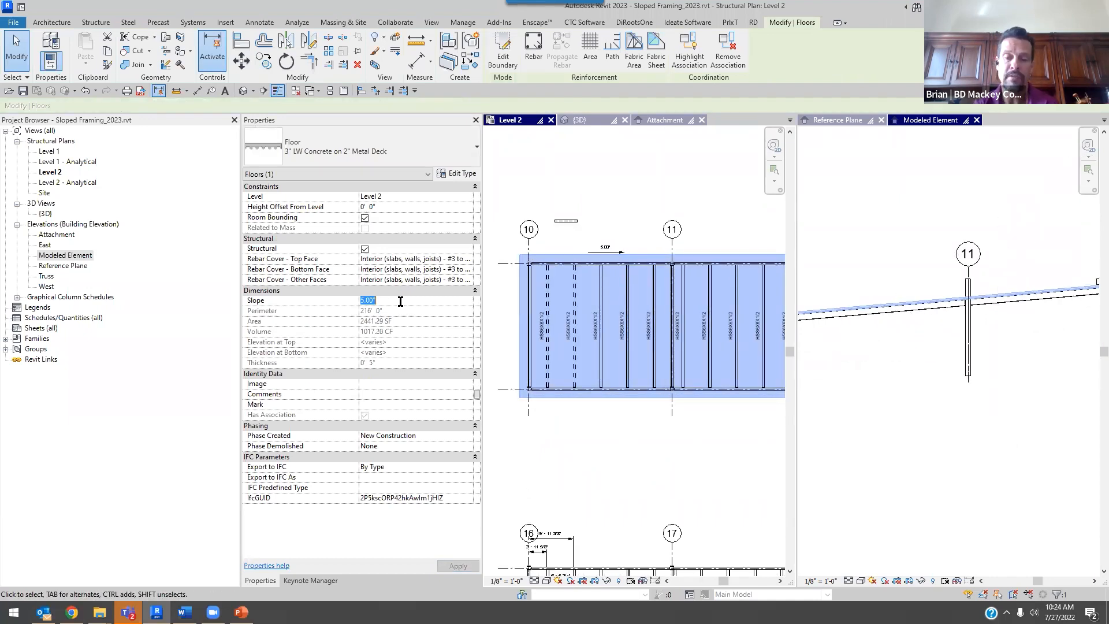
key("Return")
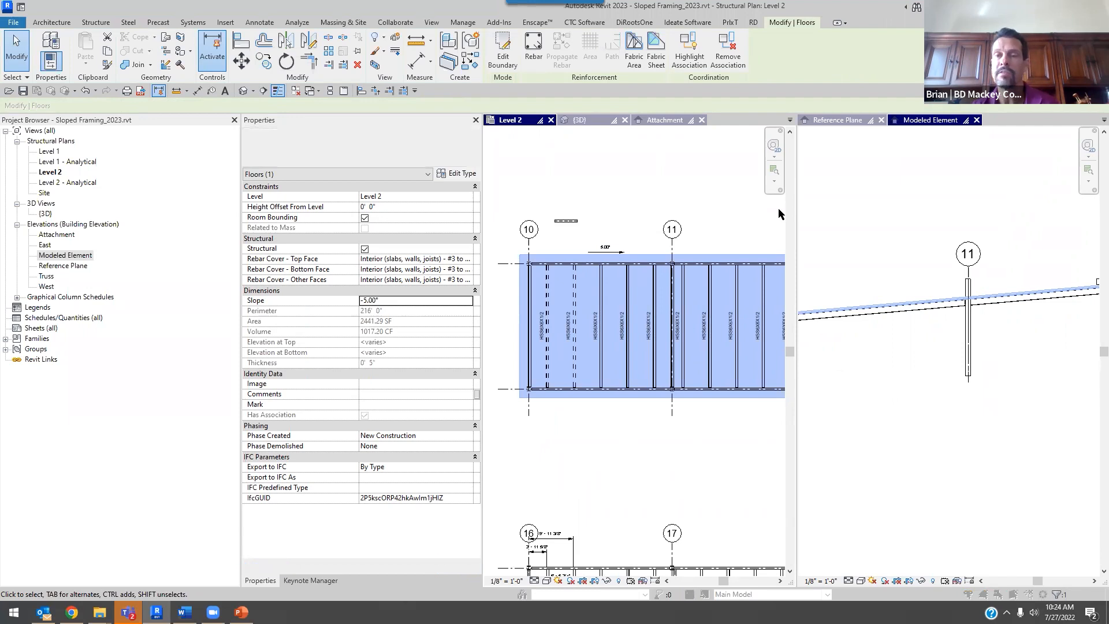
left_click(501, 346)
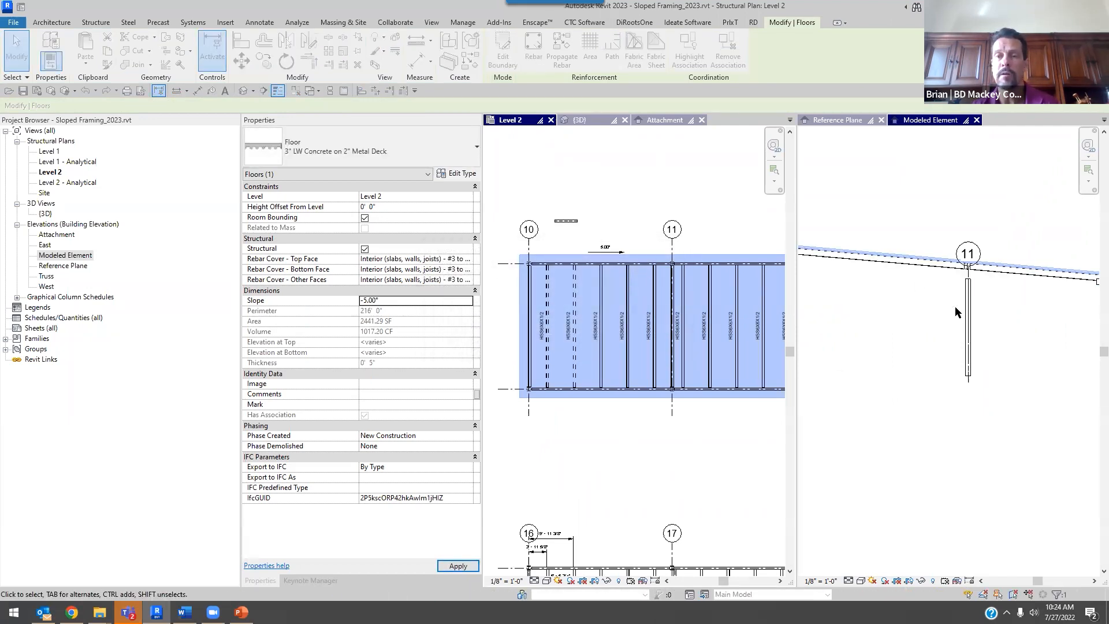
scroll(955, 312, "down", 3)
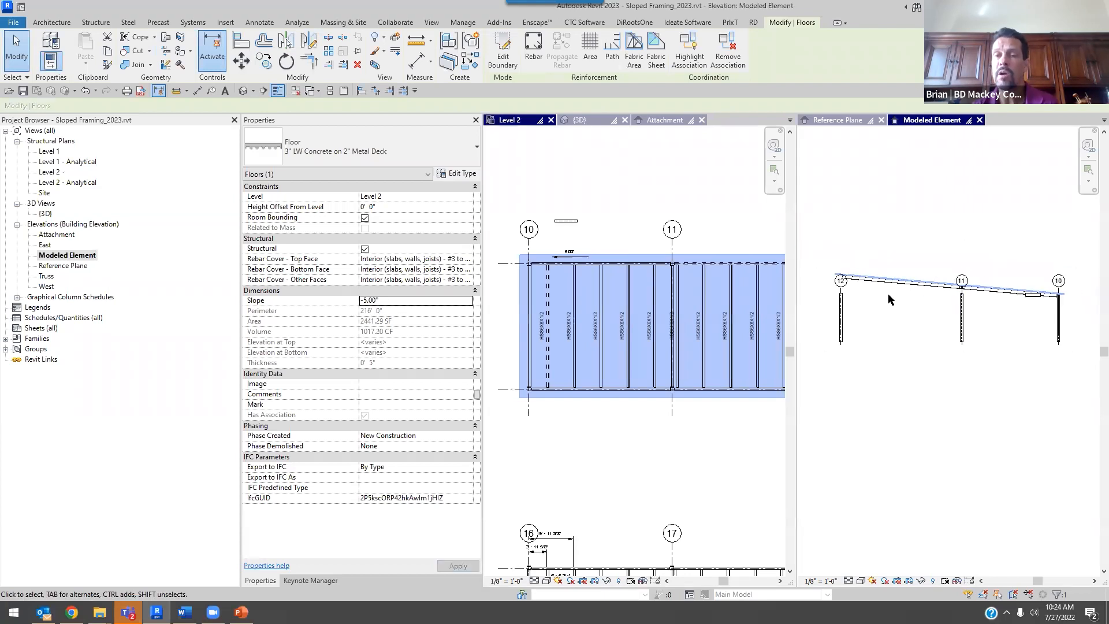
left_click(947, 319)
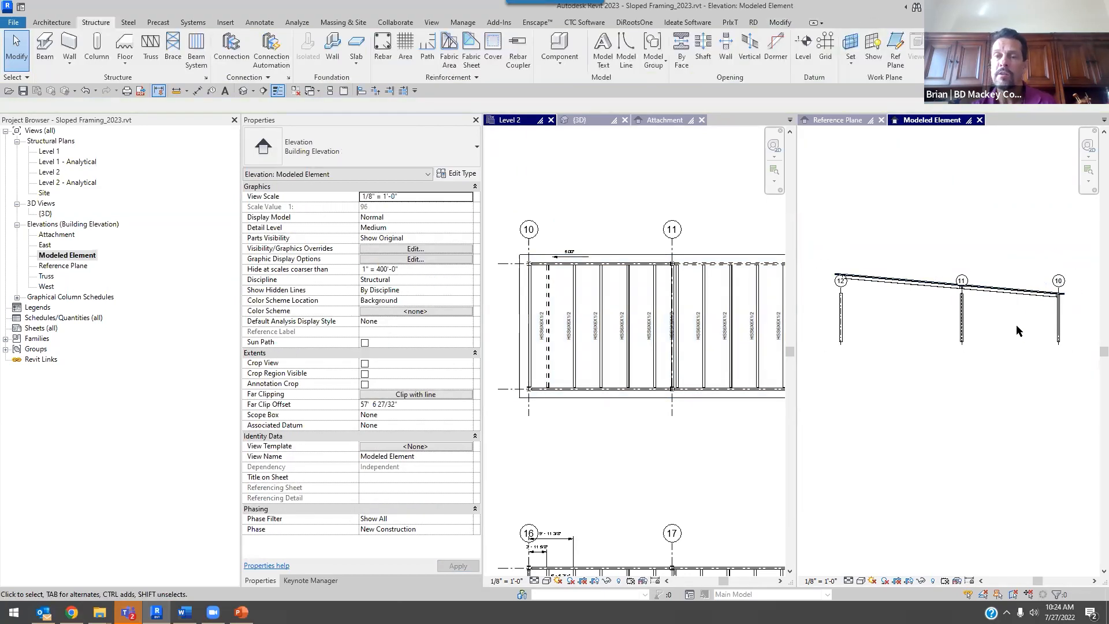
- Select the structural columns along grids 10, 11 and 12, filtering out grids and walls, and attach their tops to the sloped floor
left_click_drag(968, 346, 832, 270)
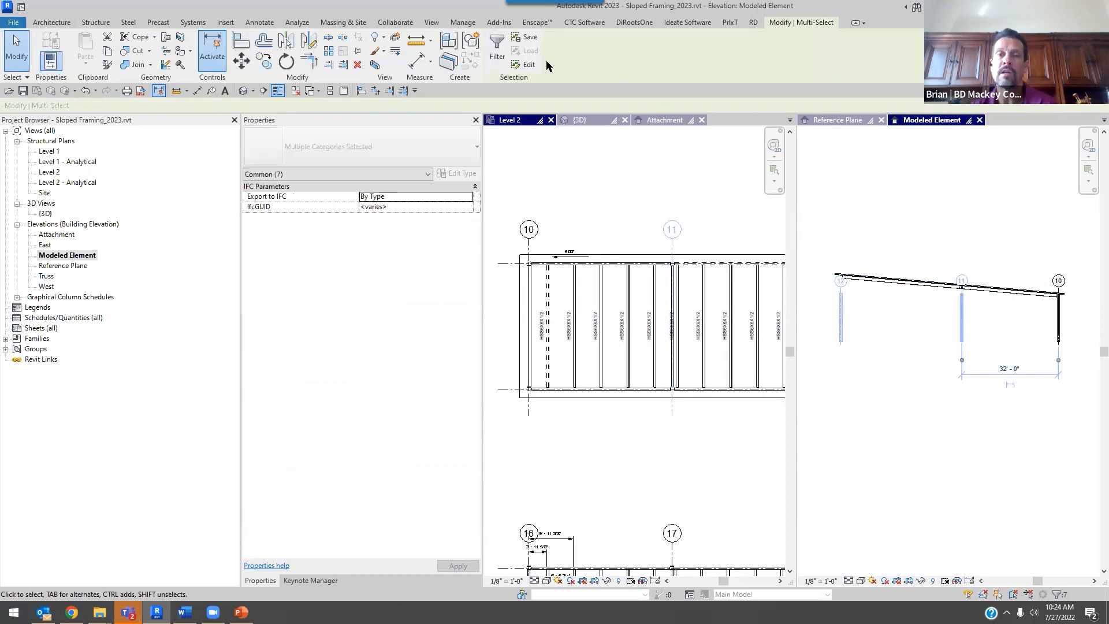
left_click(495, 53)
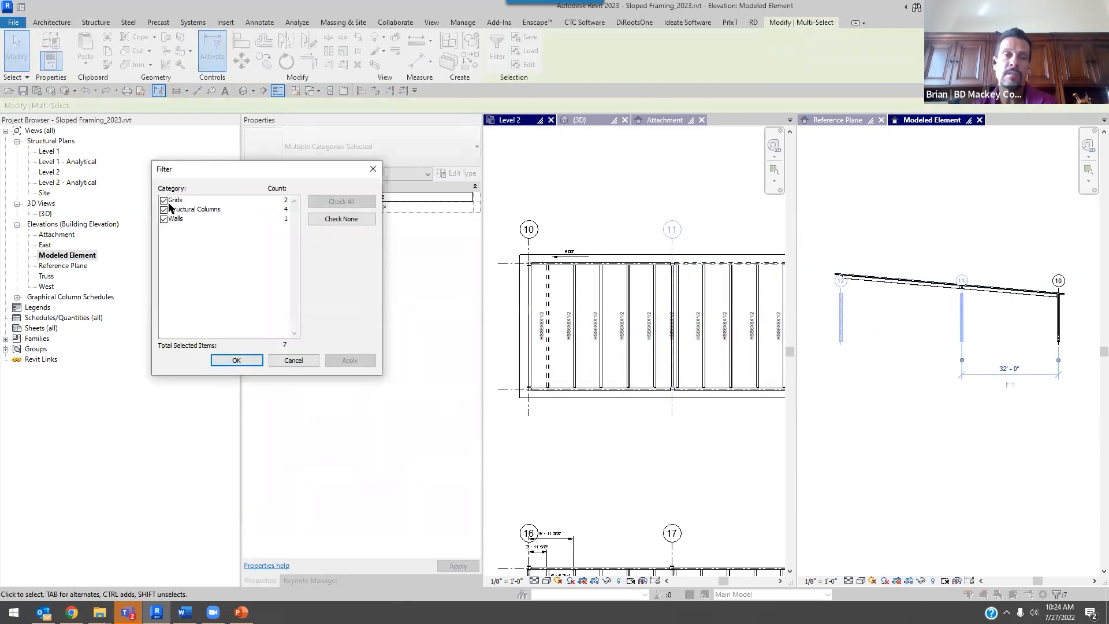
left_click(164, 200)
left_click(163, 219)
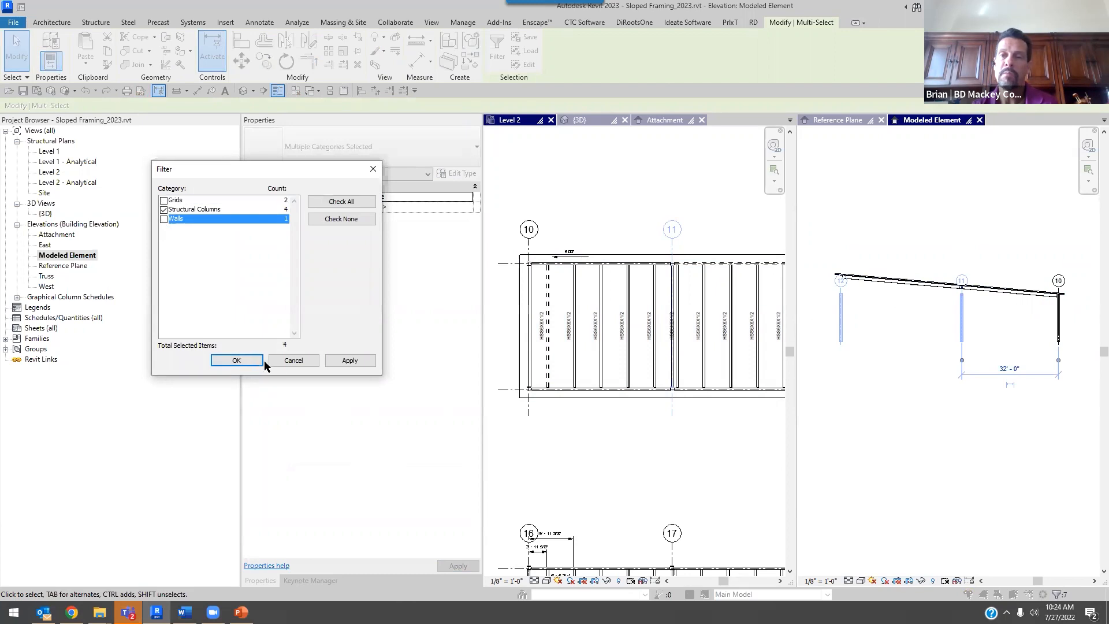
key("Return")
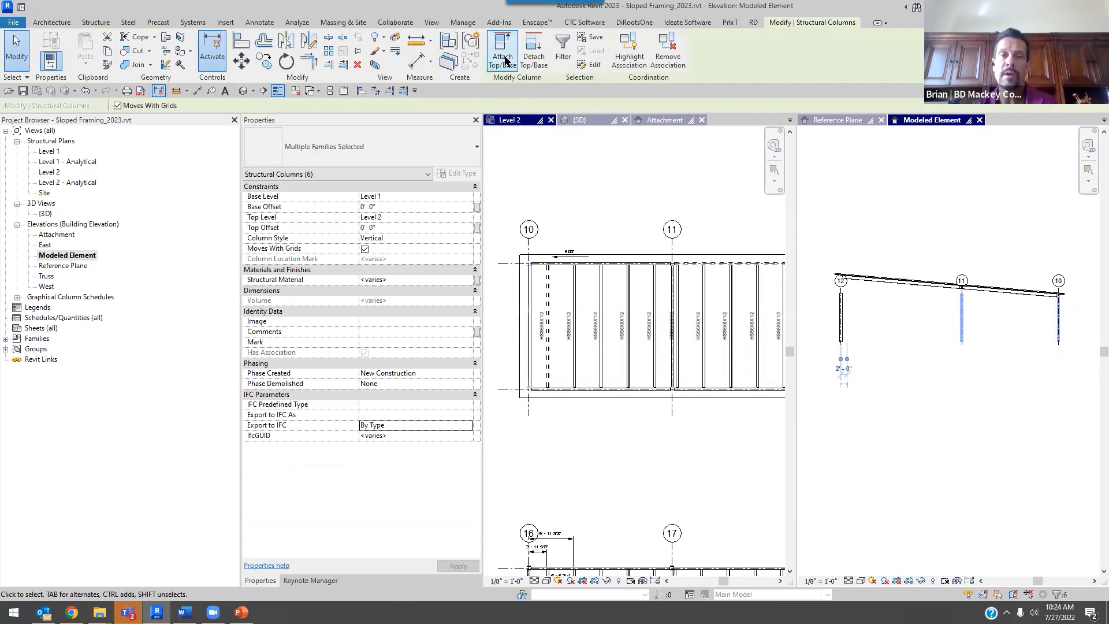
left_click(503, 58)
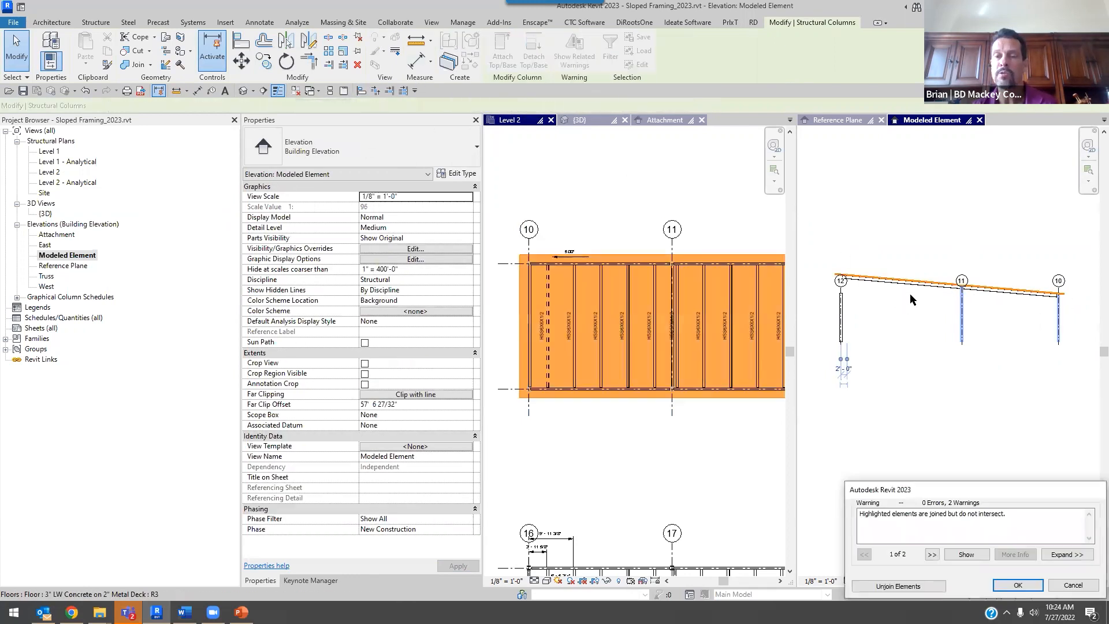
left_click(1018, 585)
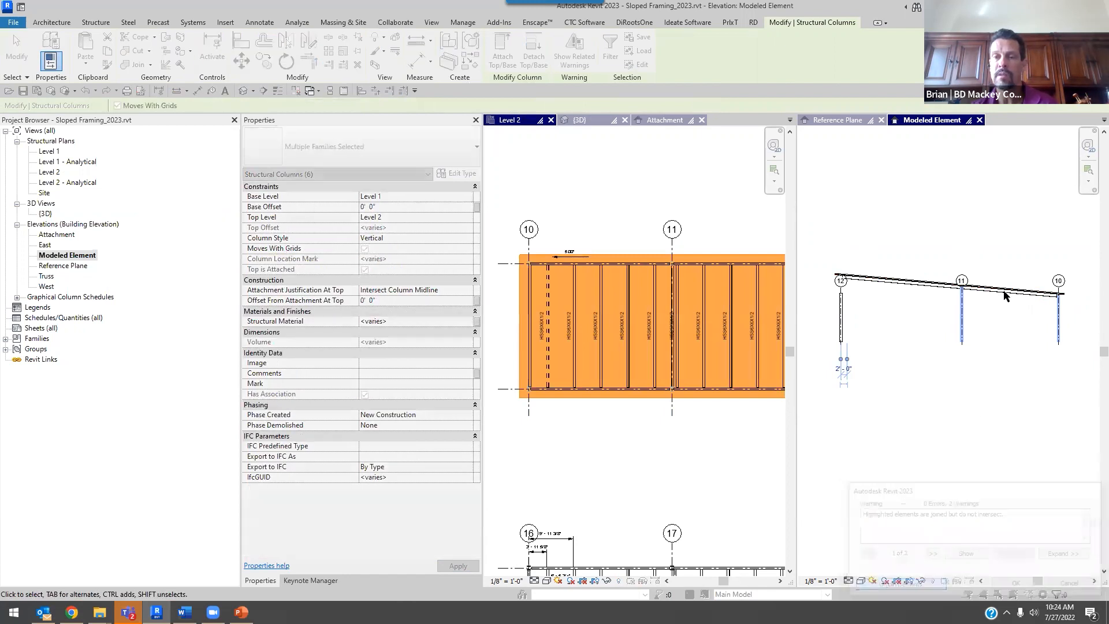
- Examine in the elevation how the column tops at grids 11 and 10 meet the sloped floor and beams
scroll(983, 298, "up", 3)
scroll(953, 269, "up", 3)
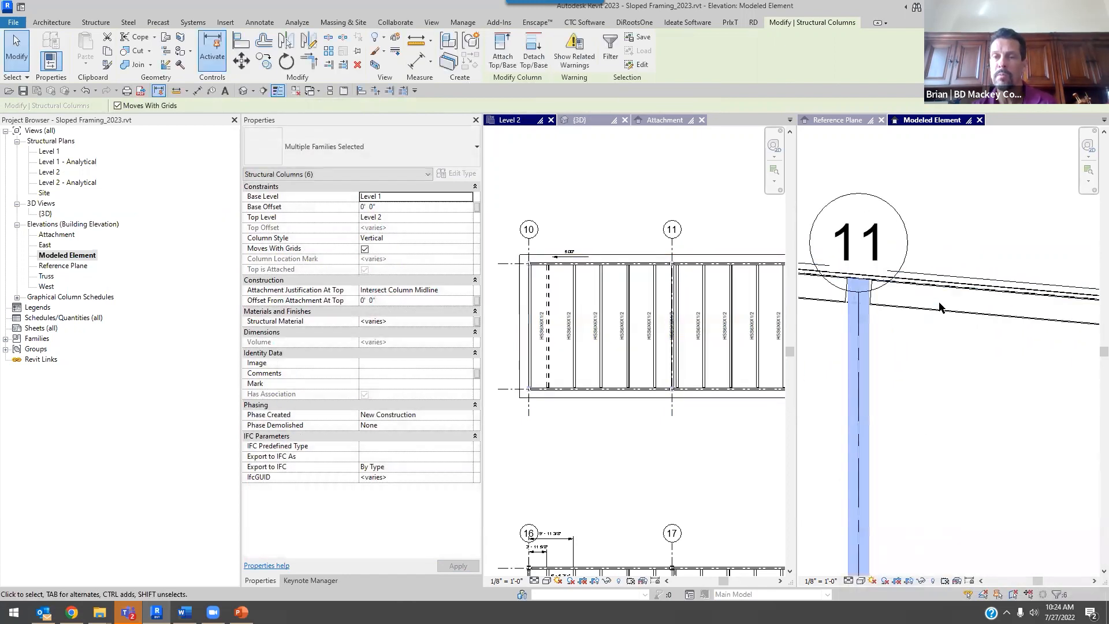
key("Escape")
scroll(878, 315, "up", 1)
left_click(874, 310)
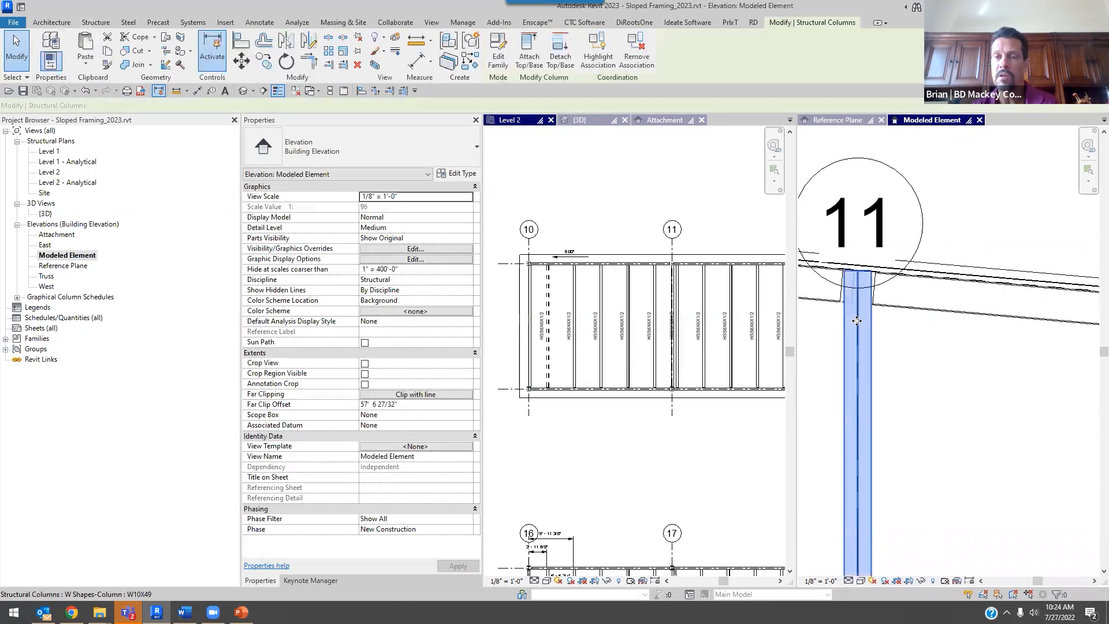
scroll(876, 309, "down", 6)
middle_click_drag(1015, 369, 968, 378)
scroll(998, 334, "up", 6)
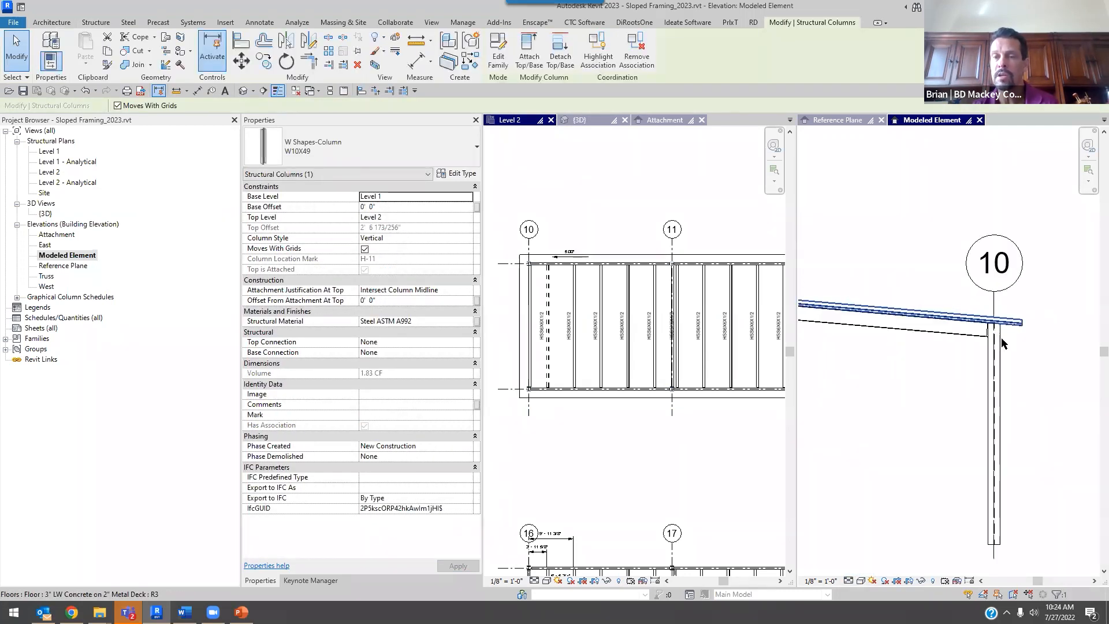
- Set the floor's slope to -7.00°
scroll(1003, 349, "down", 6)
scroll(1017, 341, "up", 4)
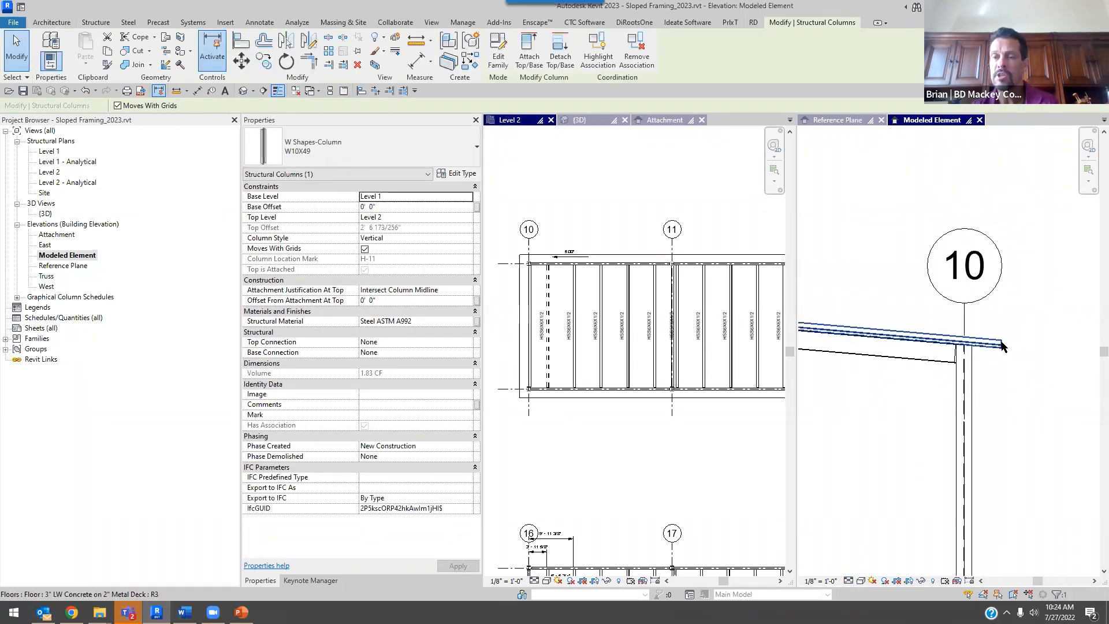
left_click(414, 301)
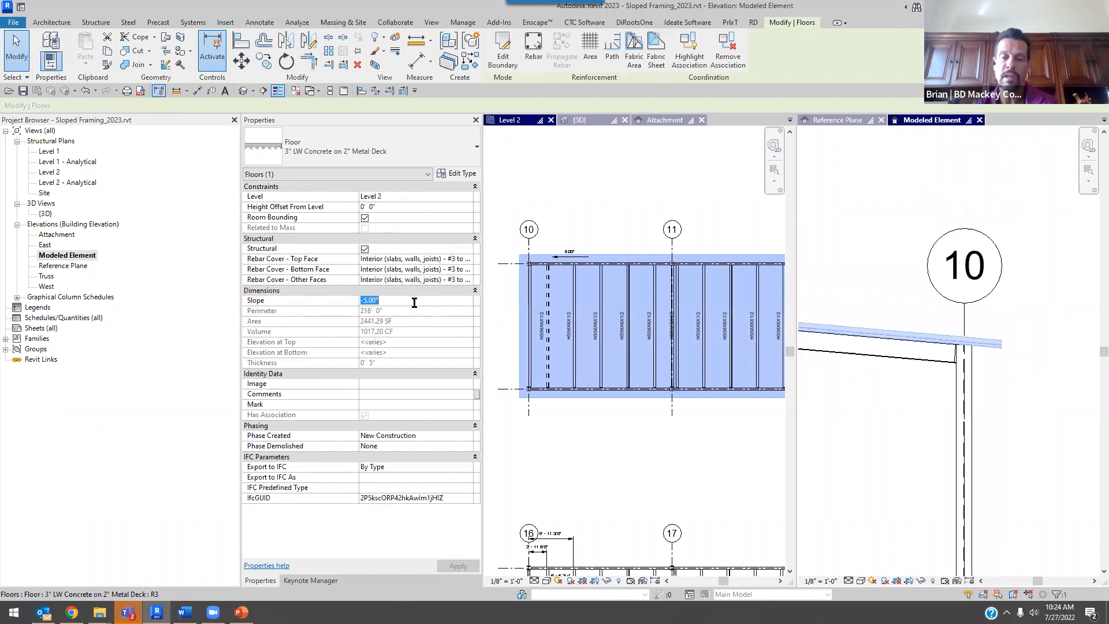
key("Return")
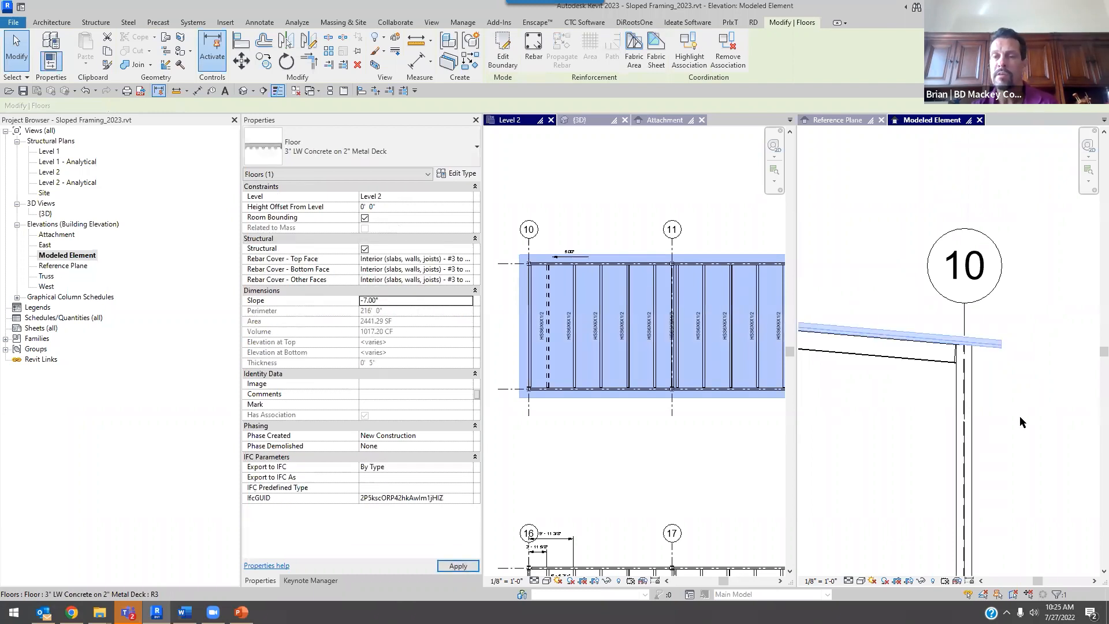
- Attach the top of the 12" masonry wall at grid 12 to the sloped floor in the elevation
scroll(988, 353, "down", 1)
scroll(988, 354, "down", 5)
left_click(907, 393)
middle_click_drag(877, 389, 1047, 376)
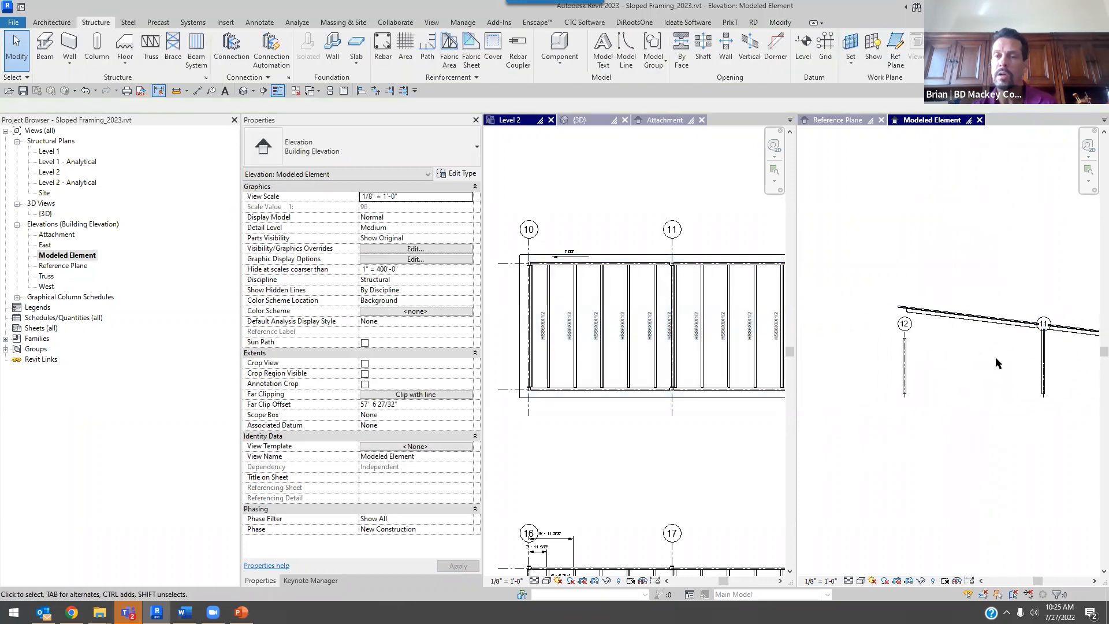
scroll(924, 320, "up", 3)
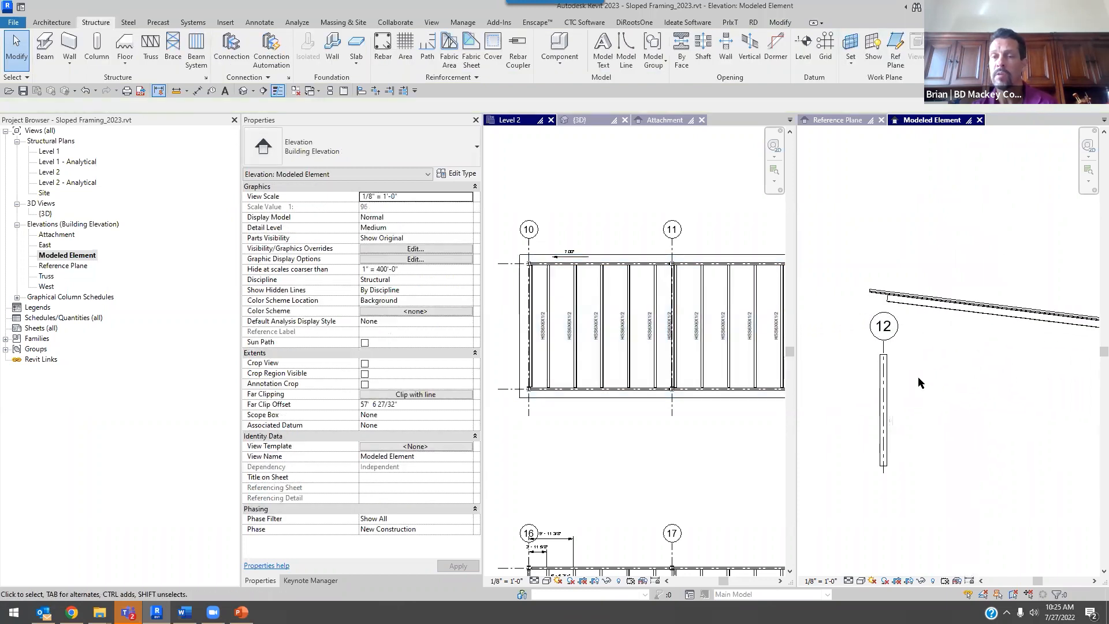
left_click(942, 398)
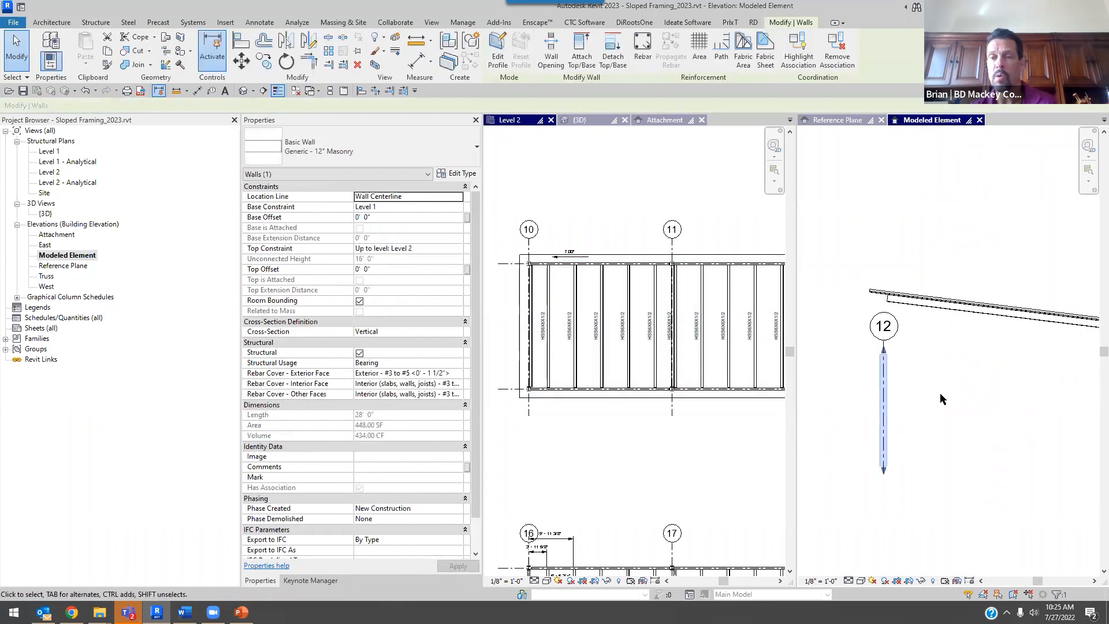
left_click(582, 56)
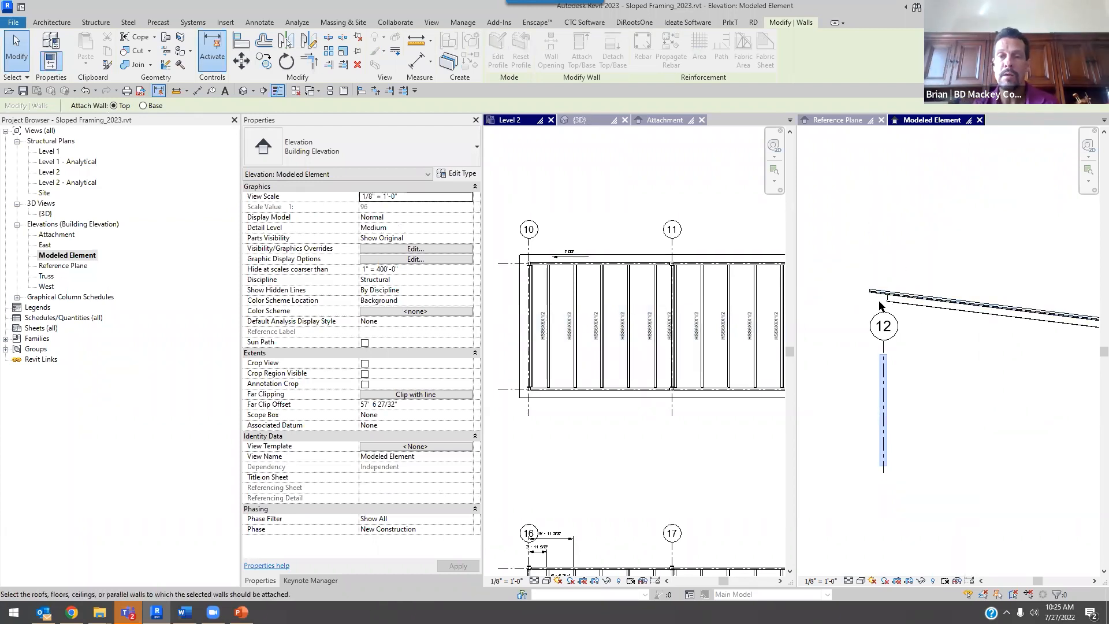
scroll(885, 370, "up", 3)
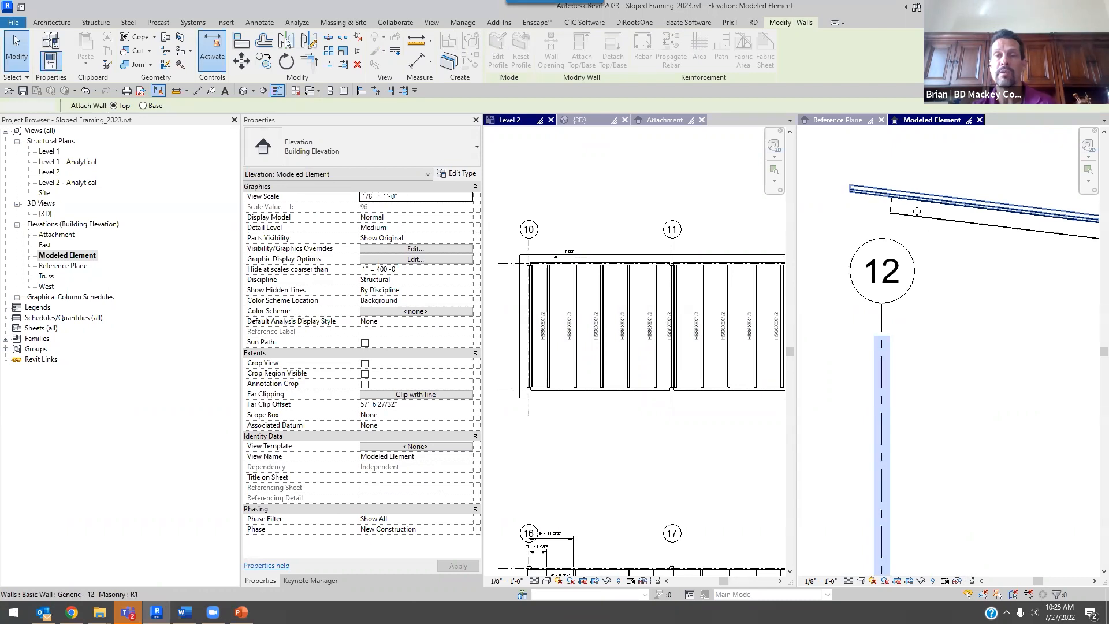
left_click(902, 194)
- Examine in the elevation how the top of the masonry wall at grid 12 meets the sloped floor and the W12X26 beam
scroll(902, 192, "up", 2)
scroll(885, 198, "up", 4)
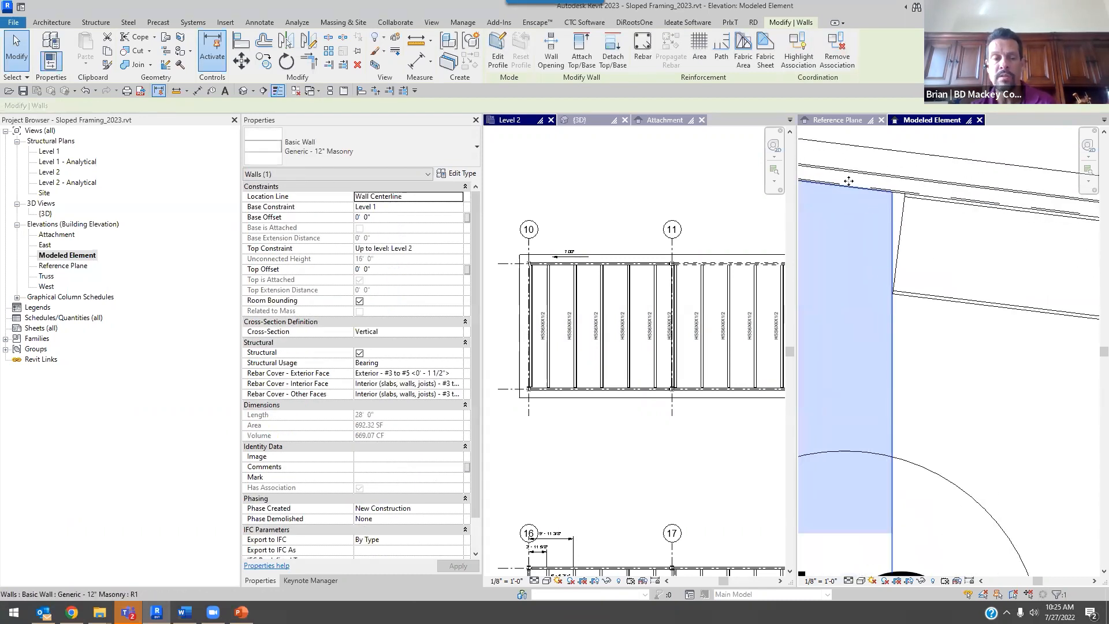
key("Escape")
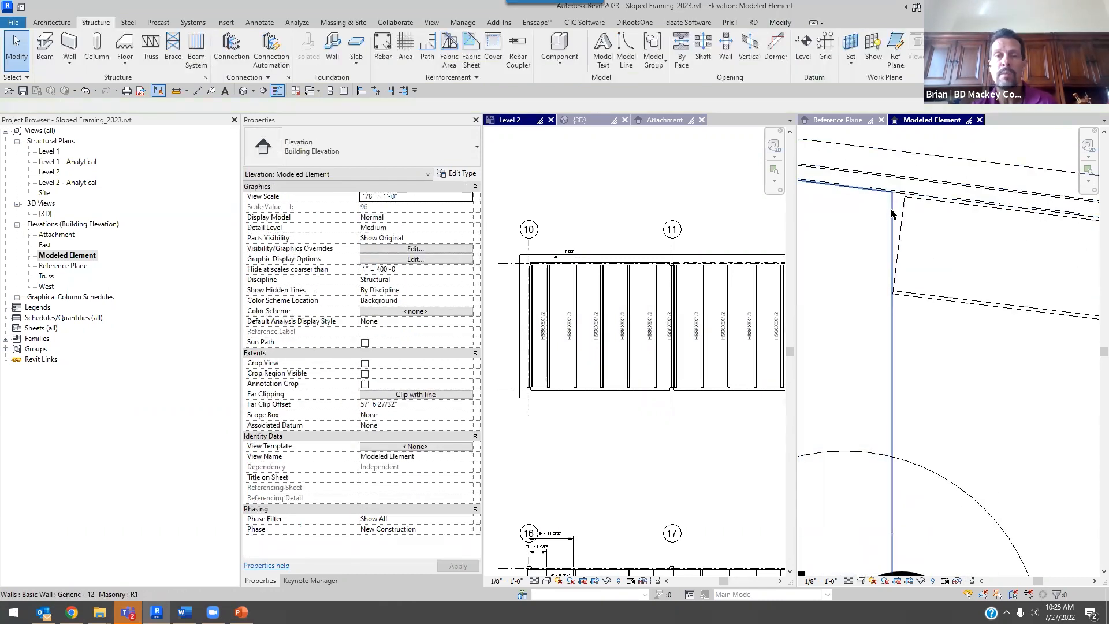
left_click(892, 214)
scroll(891, 214, "down", 3)
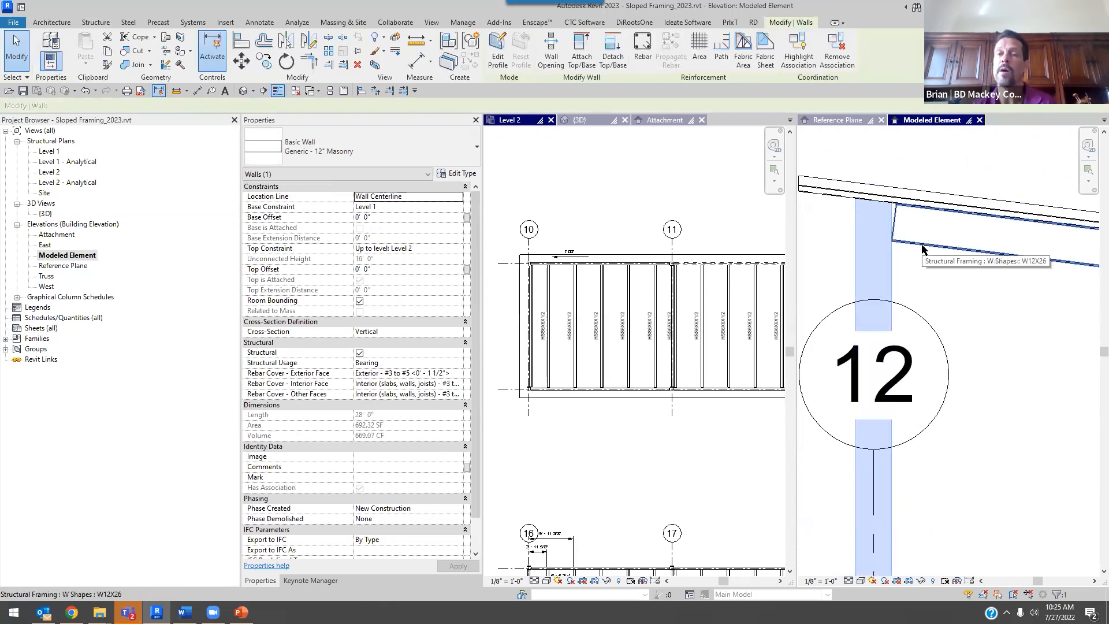
scroll(923, 249, "down", 5)
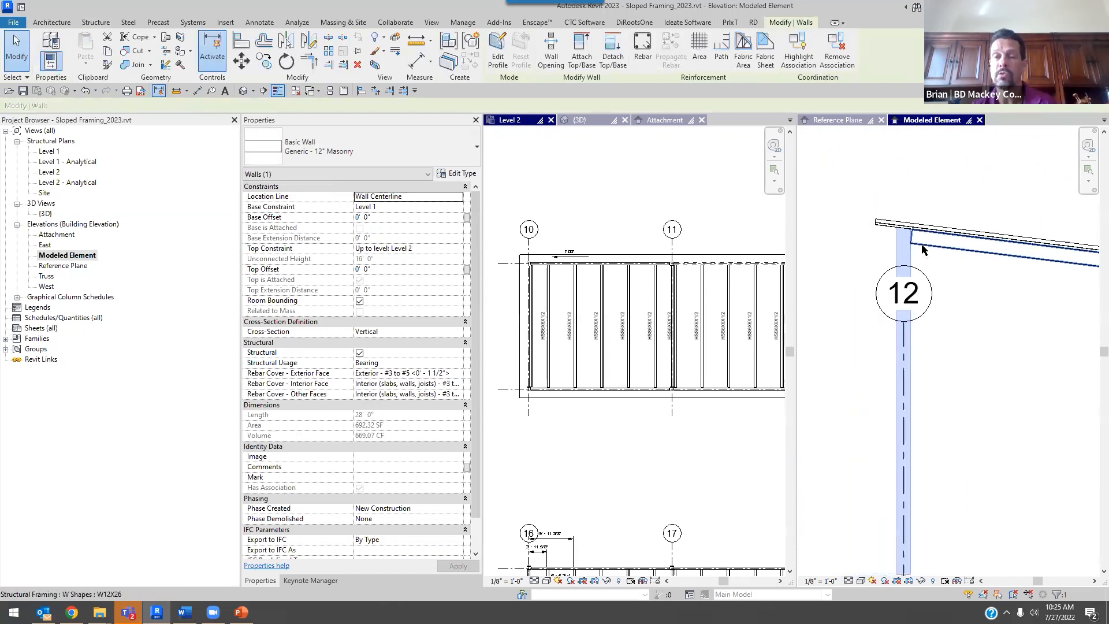
left_click(969, 296)
- Show the elevation in wireframe and set the cross-section rotation of the W12X26 girder along grid 10 to -7.00°
scroll(953, 277, "up", 3)
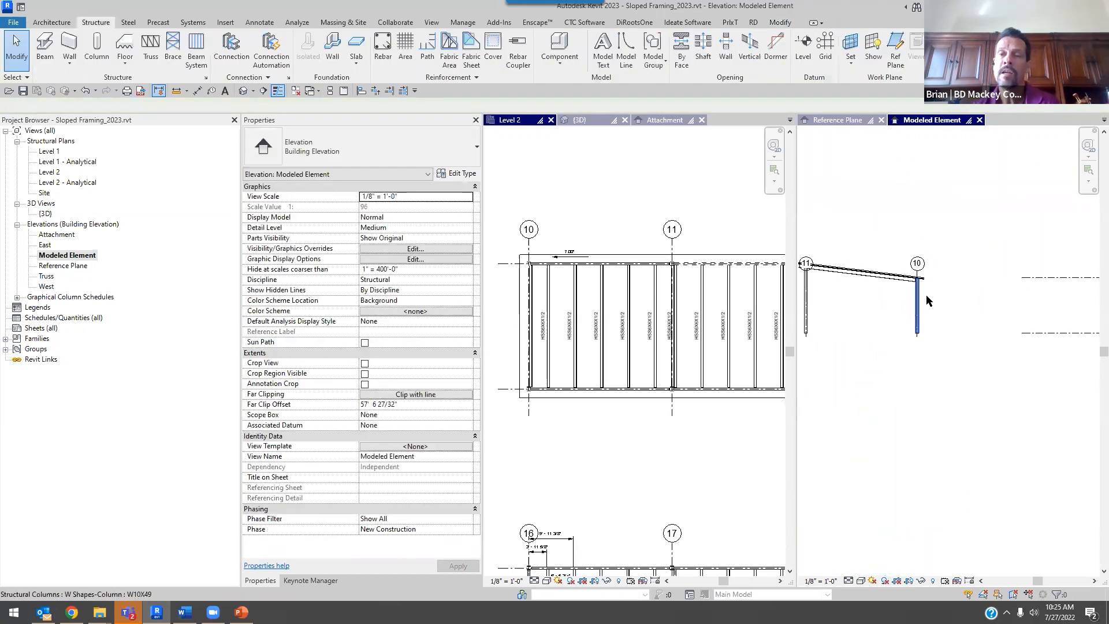
scroll(975, 303, "up", 4)
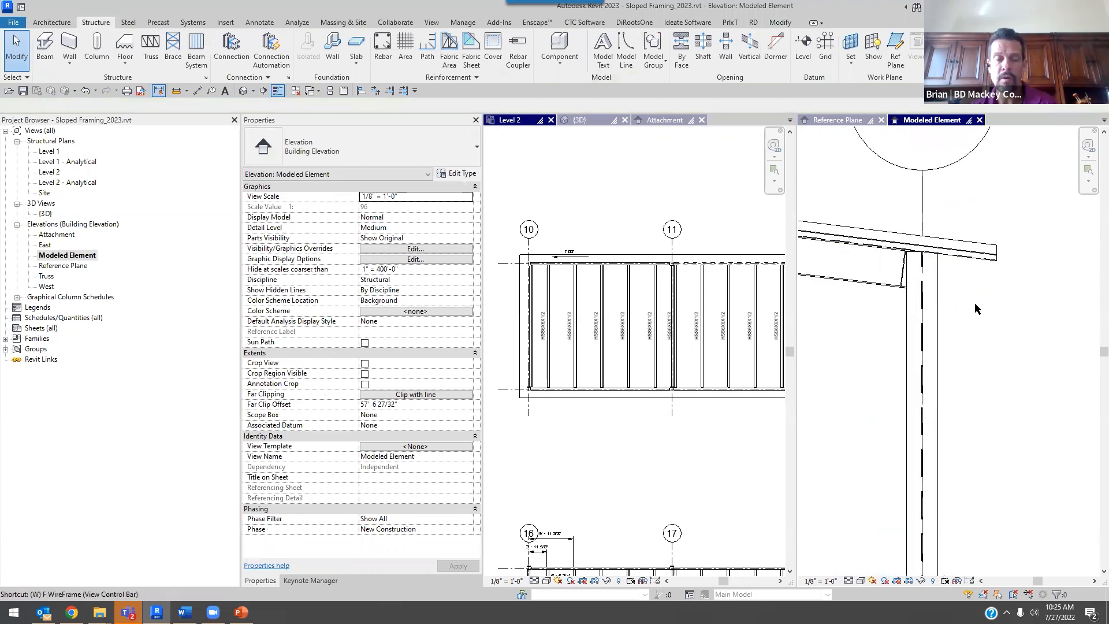
scroll(932, 258, "up", 4)
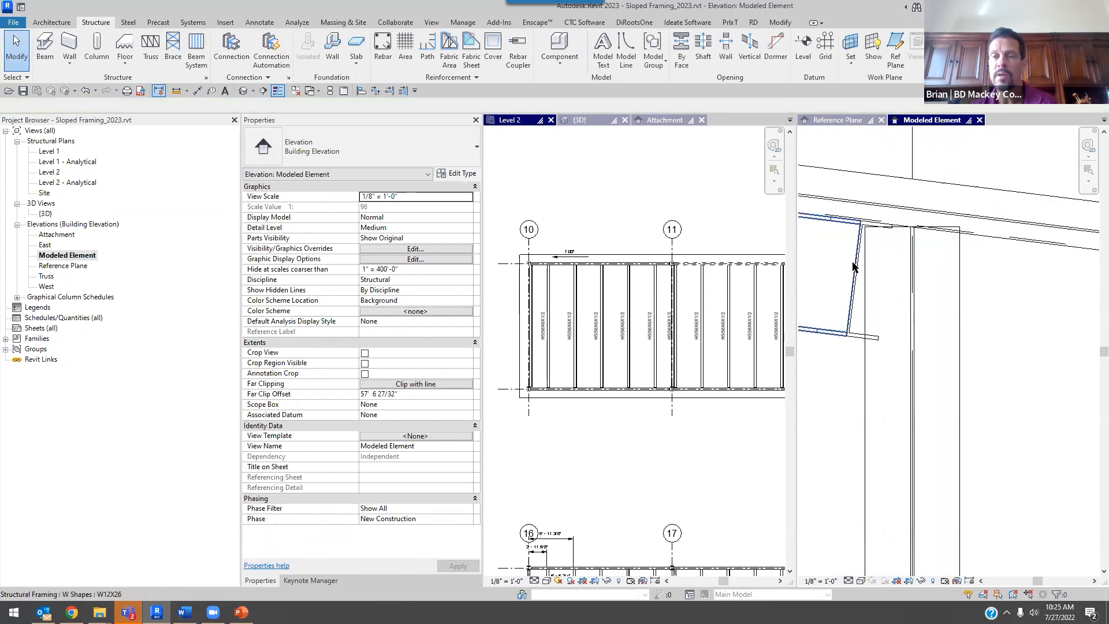
left_click(924, 277)
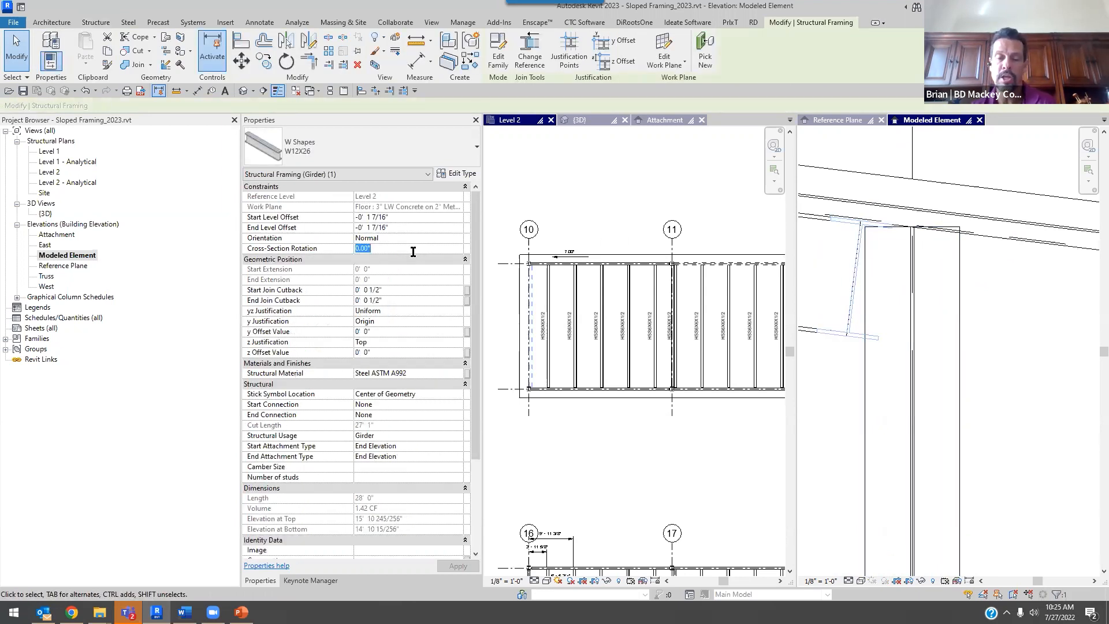
key("Return")
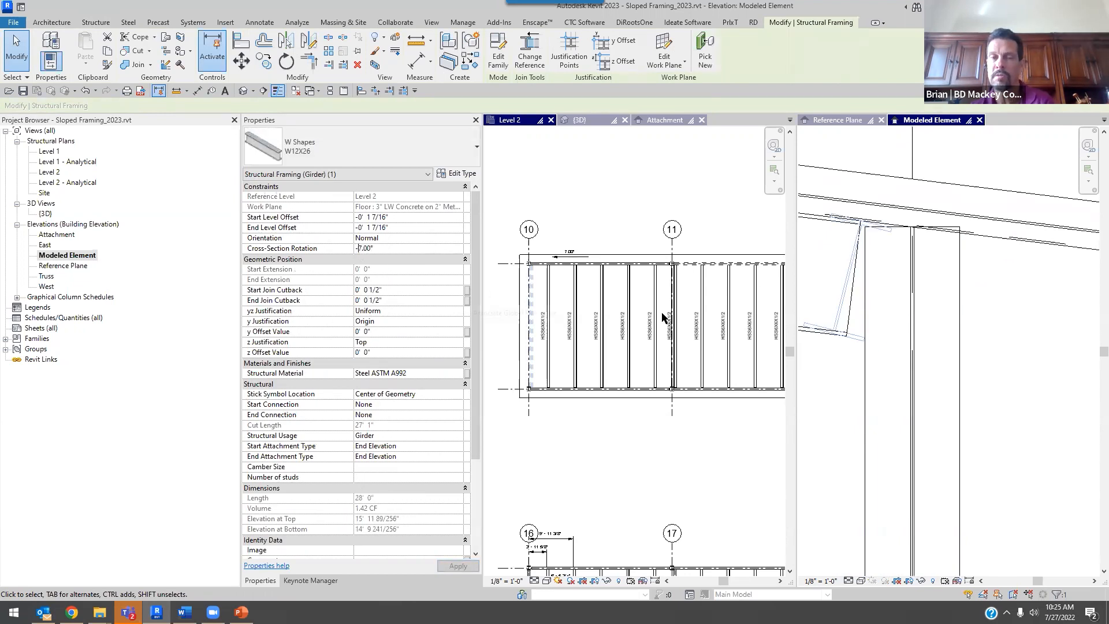
left_click(944, 270)
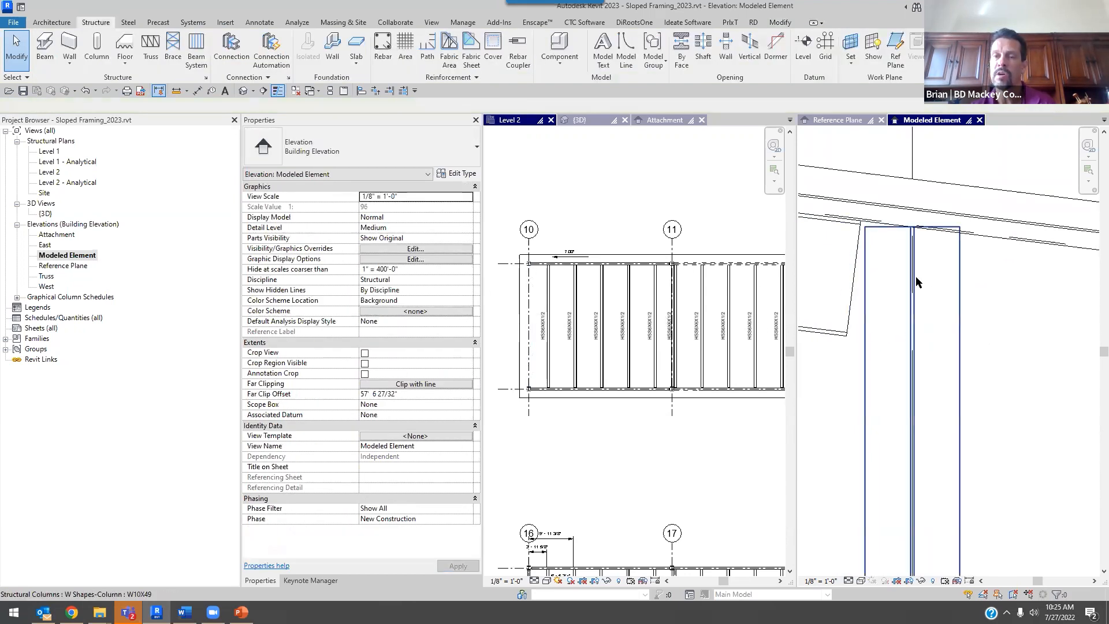
- Temporarily hide grid 11 in the elevation to expose the framing at the top of its column
scroll(924, 267, "down", 5)
scroll(884, 307, "down", 6)
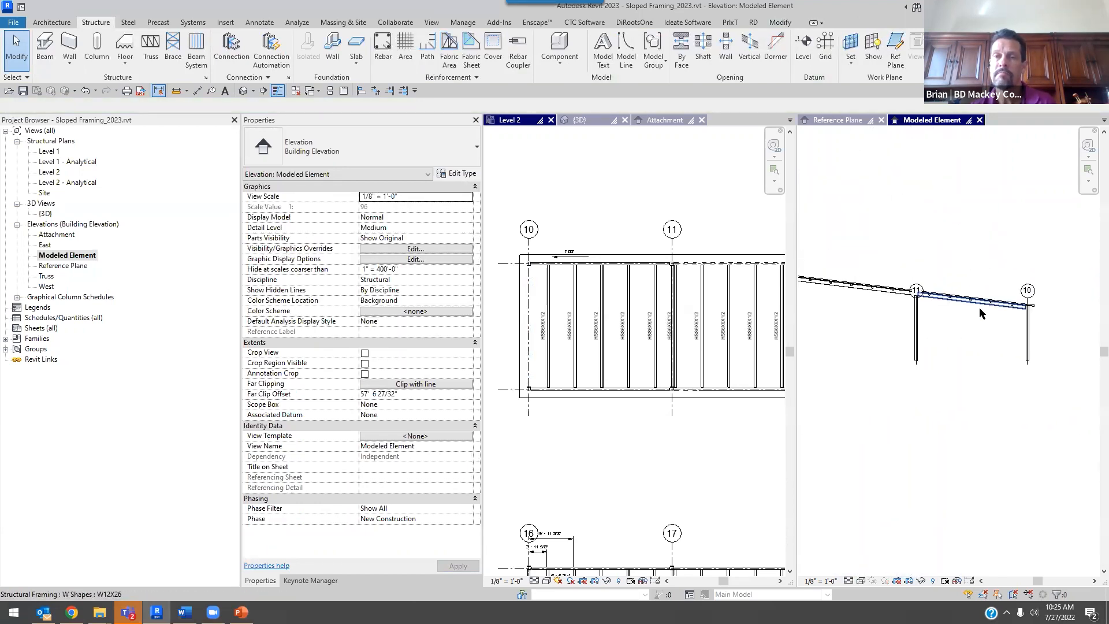
scroll(897, 300, "up", 5)
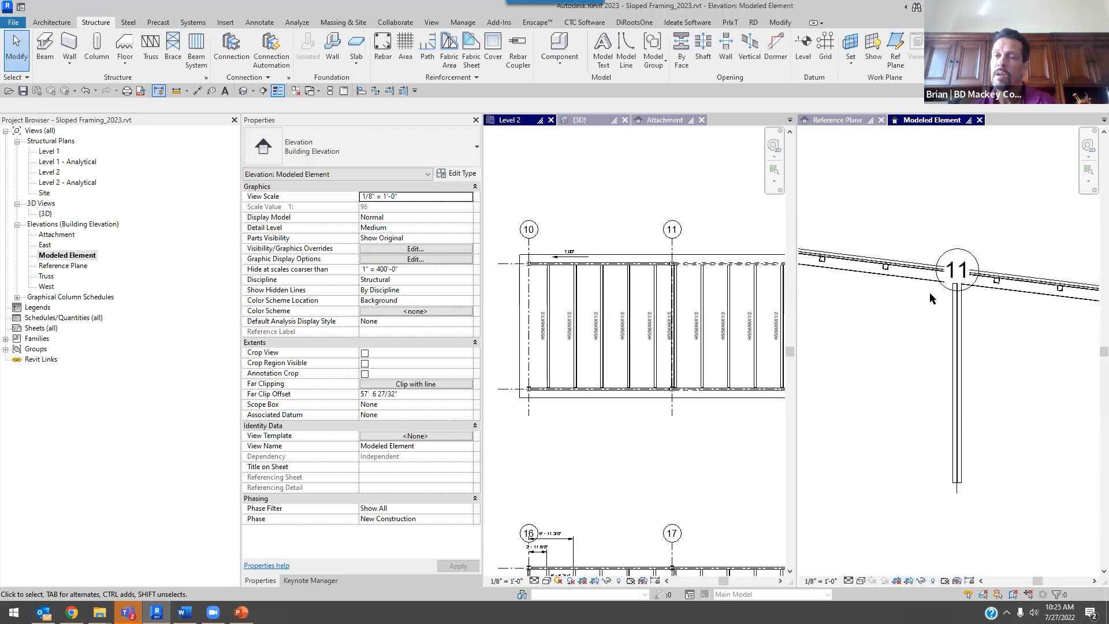
scroll(924, 299, "up", 4)
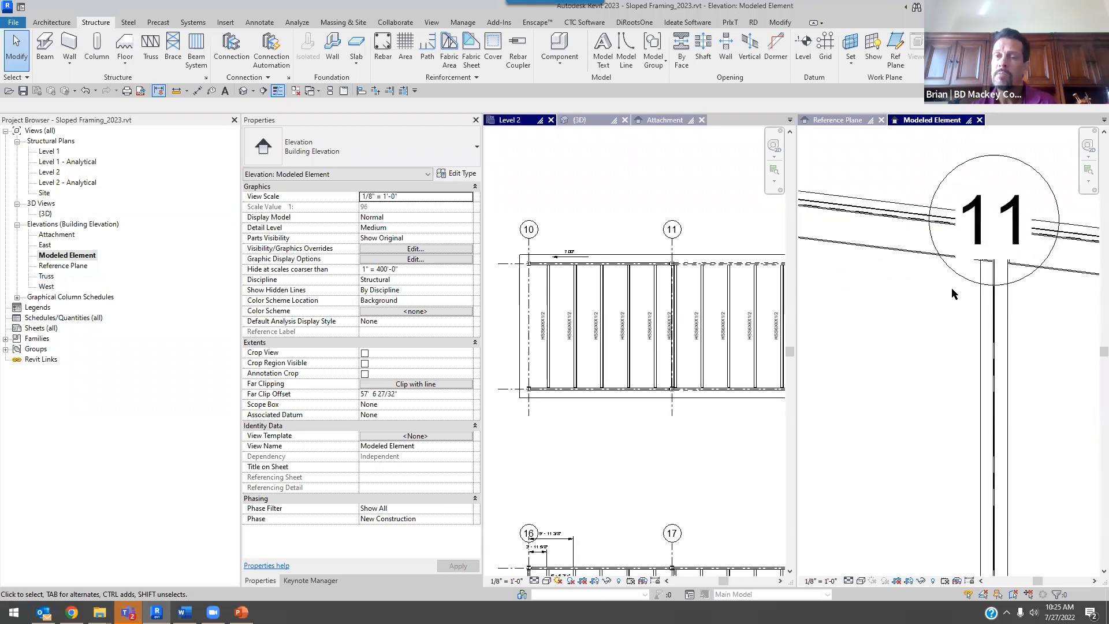
left_click(1009, 164)
key("h")
key("h")
scroll(985, 249, "down", 2)
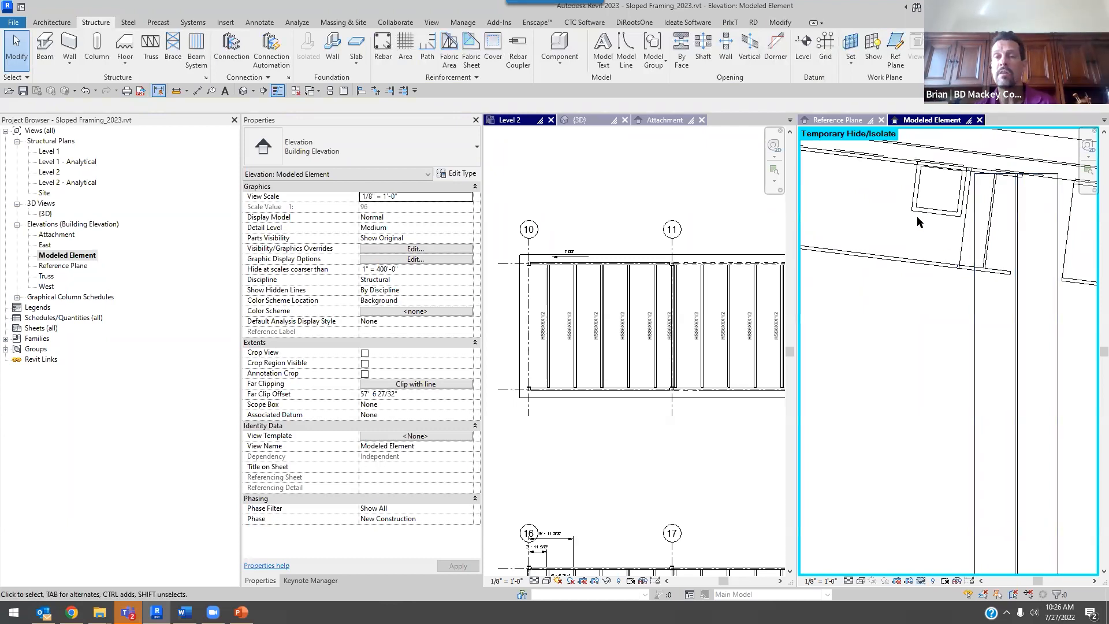
- Inspect the properties of the HSS6X6X1/2 joist and the W12X26 girder at grid 11
left_click(904, 204)
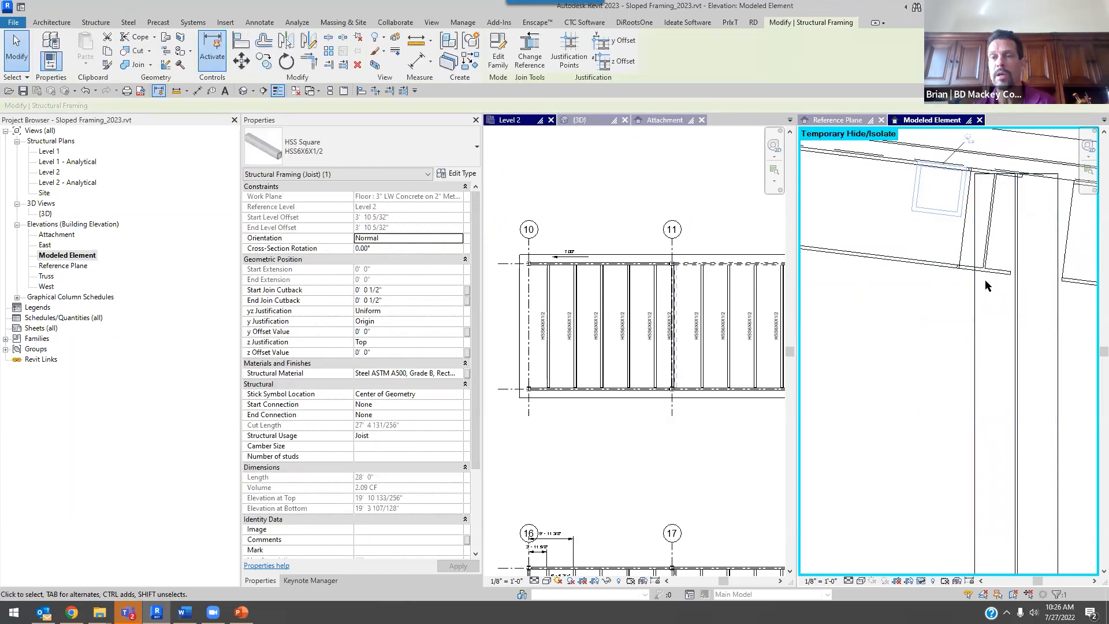
left_click(991, 242)
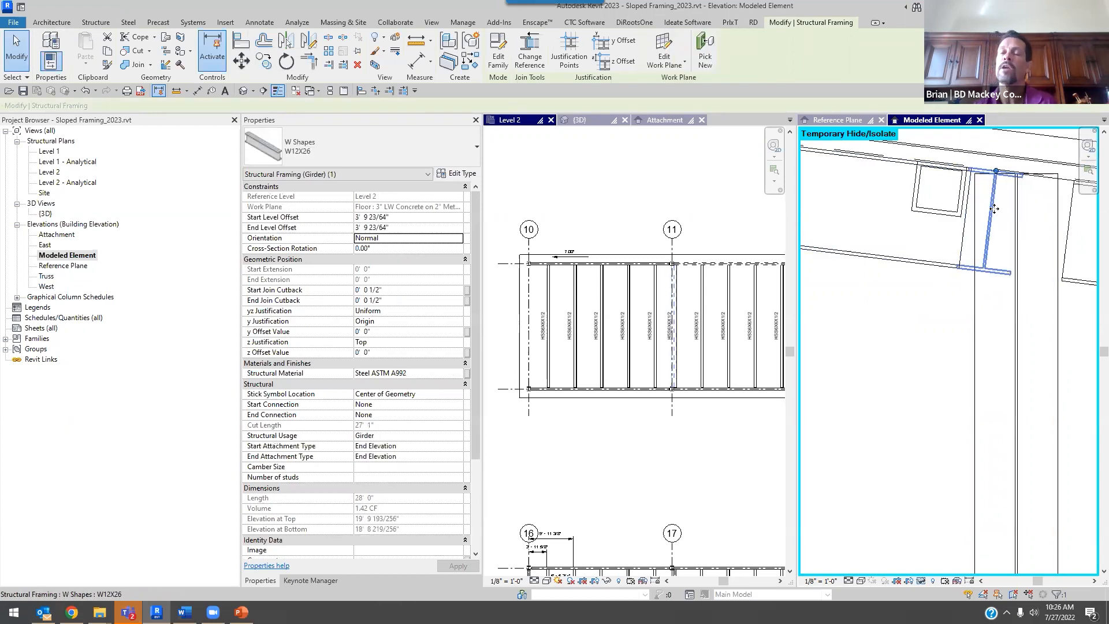
scroll(975, 269, "down", 3)
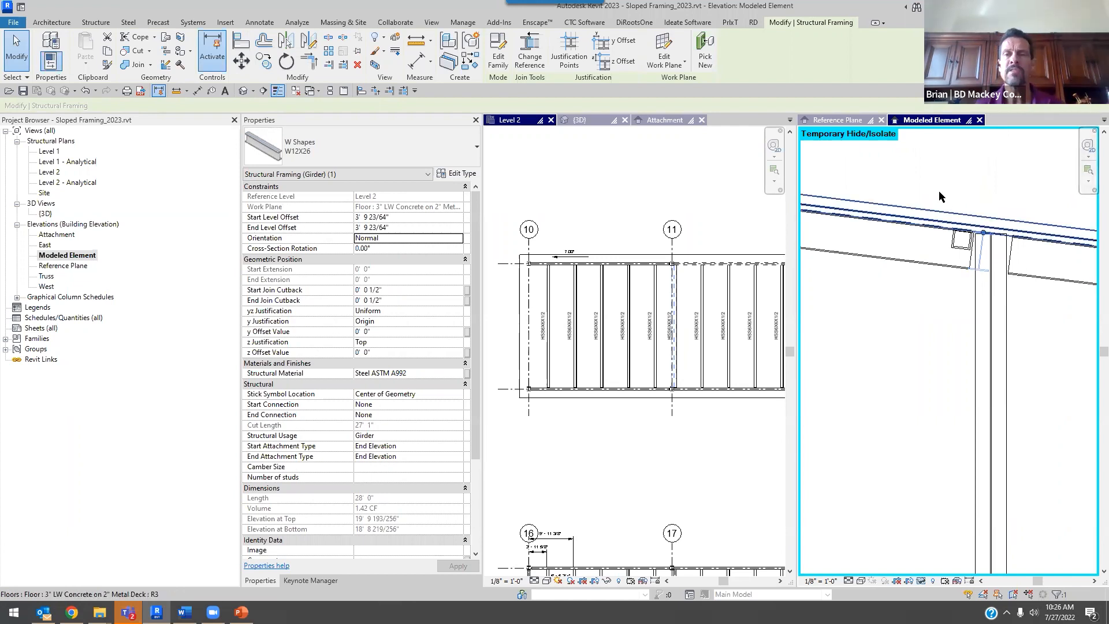
- Look through the framing bays on the Level 2 plan to find the unsloped floor at grids 4 and 5
left_click(667, 180)
scroll(691, 177, "down", 3)
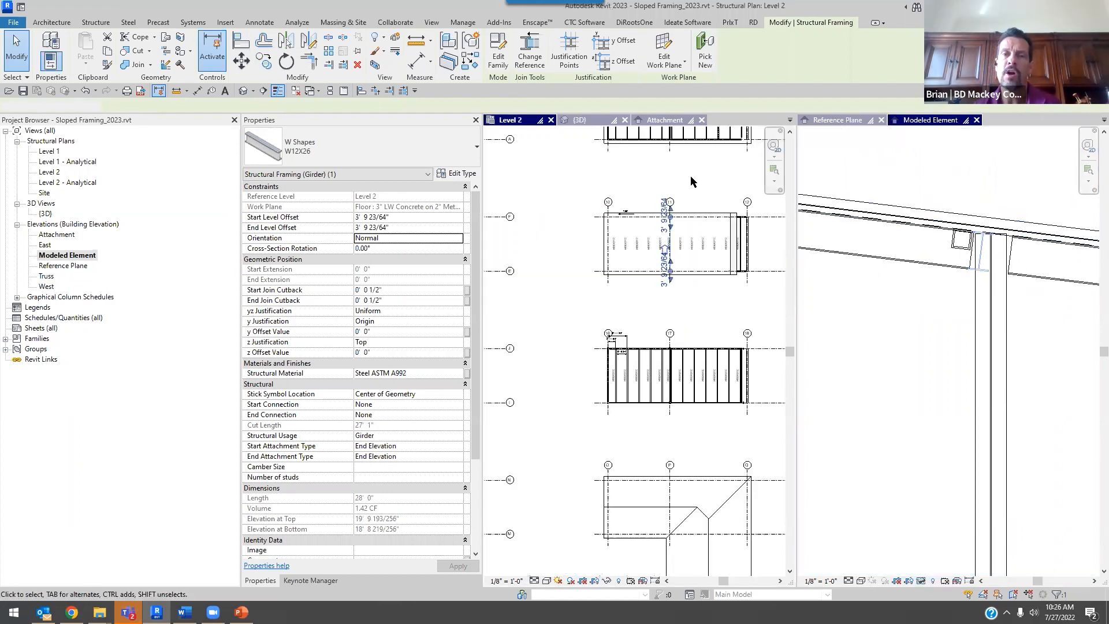
scroll(690, 176, "down", 1)
middle_click_drag(672, 306, 844, 274)
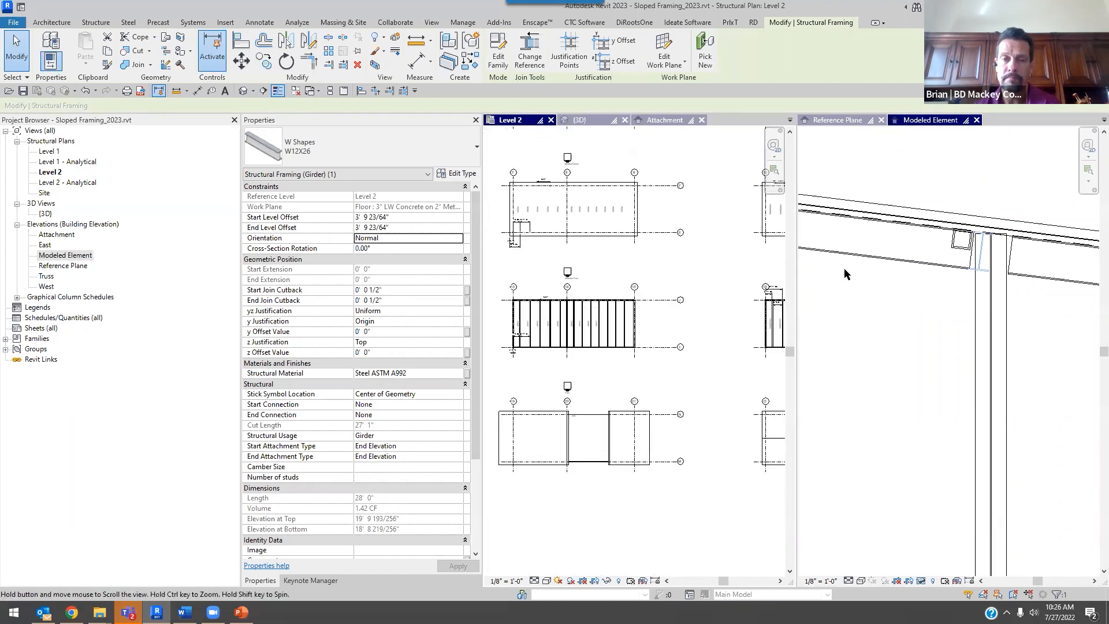
middle_click_drag(726, 310, 538, 305)
scroll(681, 316, "up", 5)
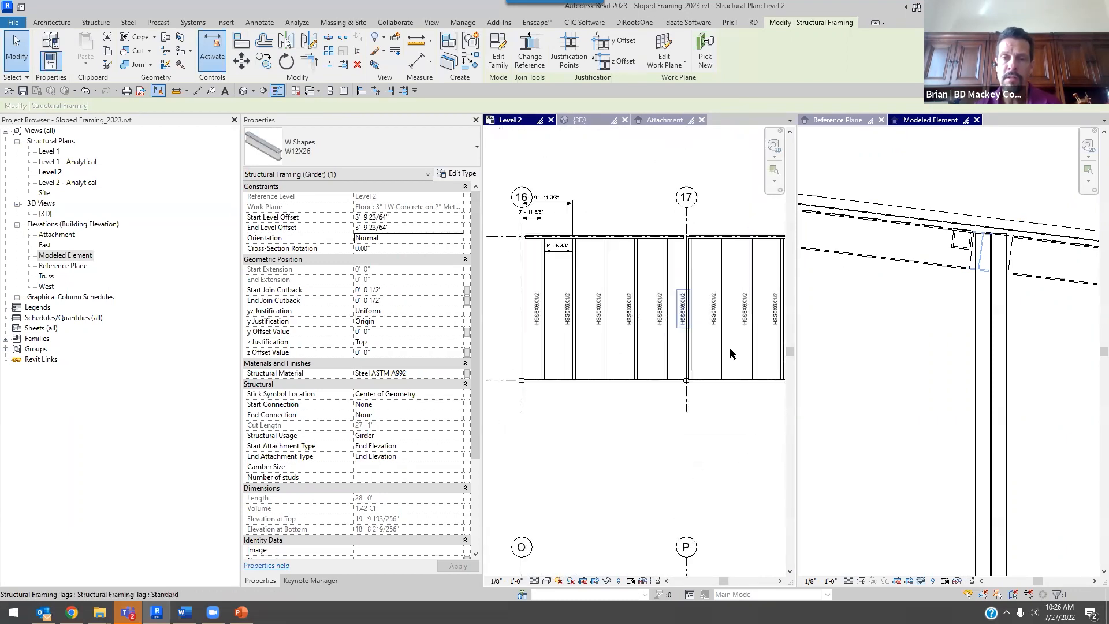
scroll(726, 357, "down", 3)
middle_click_drag(708, 274, 707, 396)
scroll(706, 396, "down", 1)
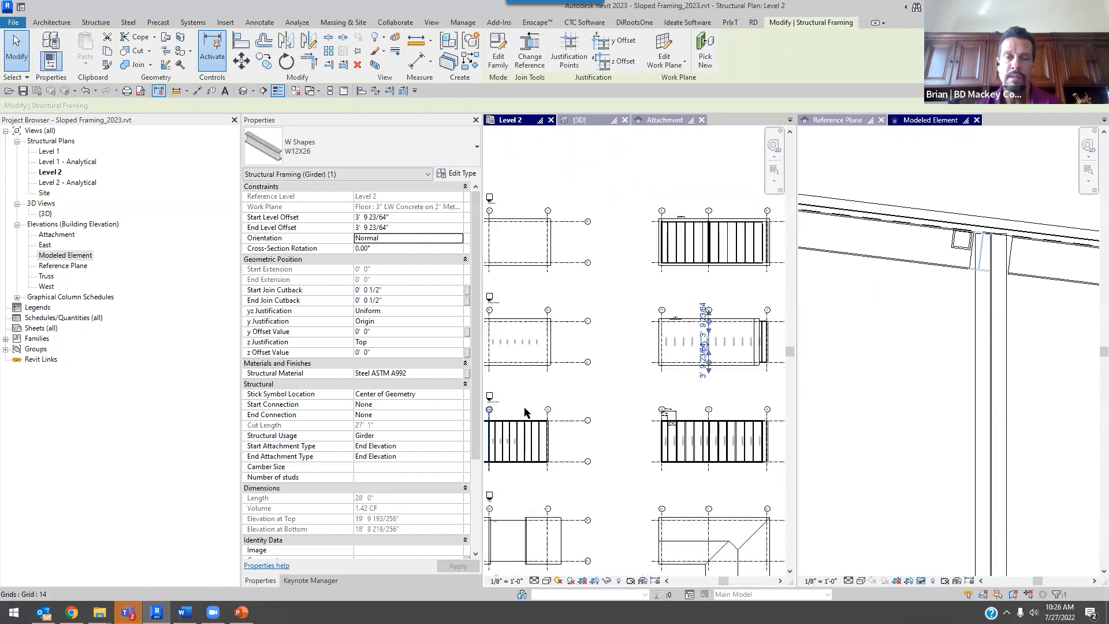
scroll(537, 398, "up", 3)
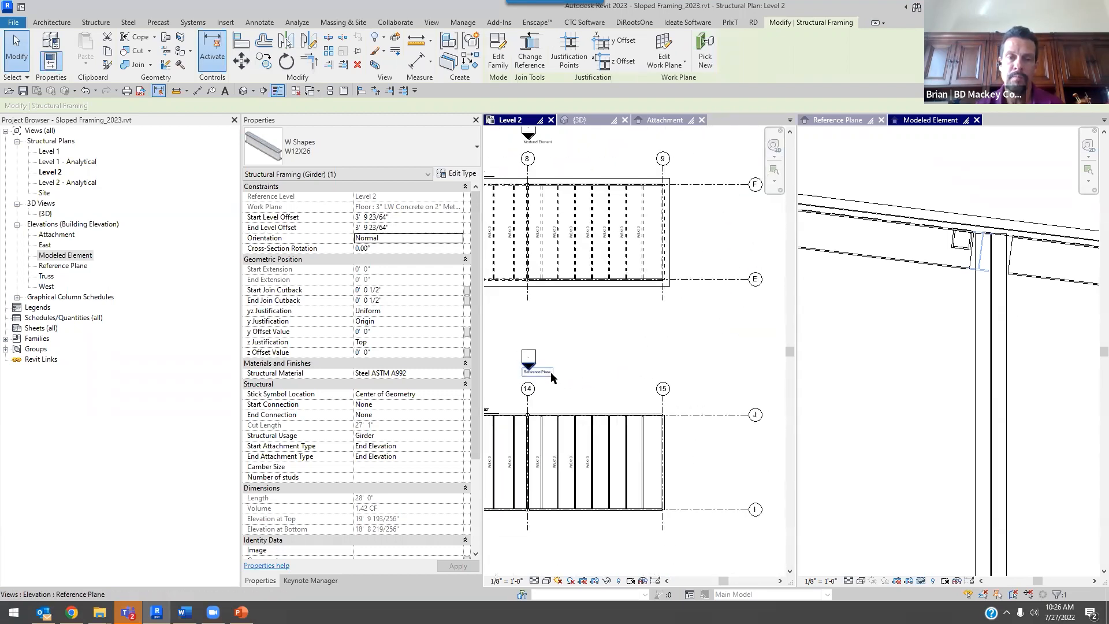
scroll(551, 377, "up", 2)
scroll(551, 377, "down", 5)
middle_click_drag(703, 428, 710, 524)
scroll(548, 270, "up", 5)
middle_click_drag(666, 290, 508, 296)
scroll(670, 322, "down", 2)
middle_click_drag(670, 322, 510, 311)
scroll(566, 242, "up", 3)
scroll(566, 242, "up", 2)
scroll(566, 243, "down", 4)
scroll(539, 252, "up", 5)
scroll(539, 252, "down", 4)
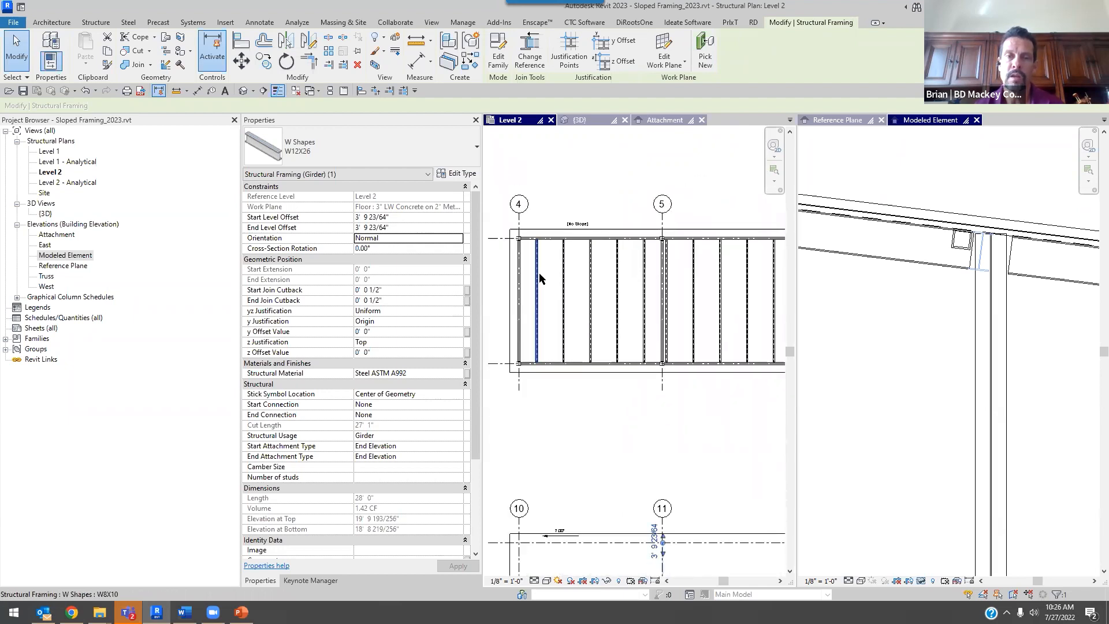
- Delete the two beam systems on either side of grid 5 from the unsloped floor in the Level 2 plan
key("Tab")
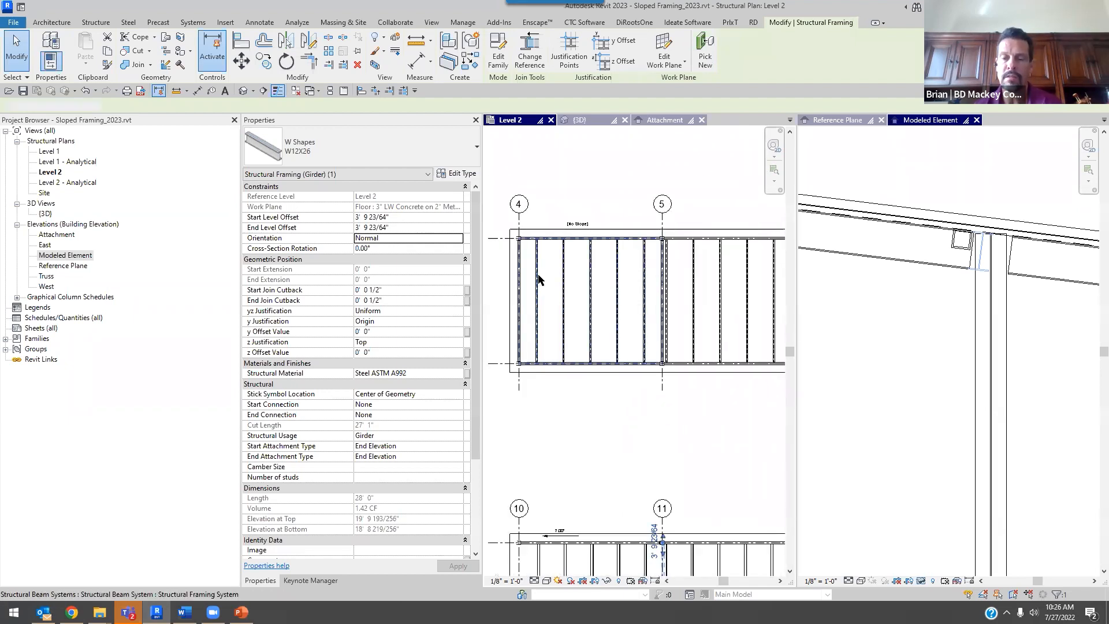
left_click(538, 280)
key("Delete")
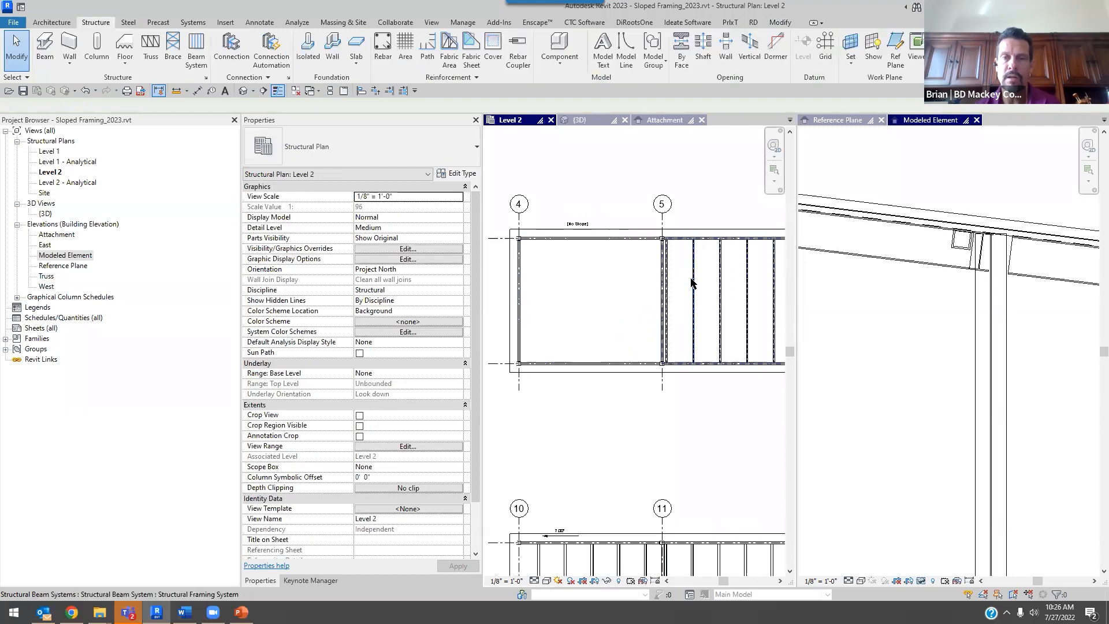
left_click(693, 283)
key("Delete")
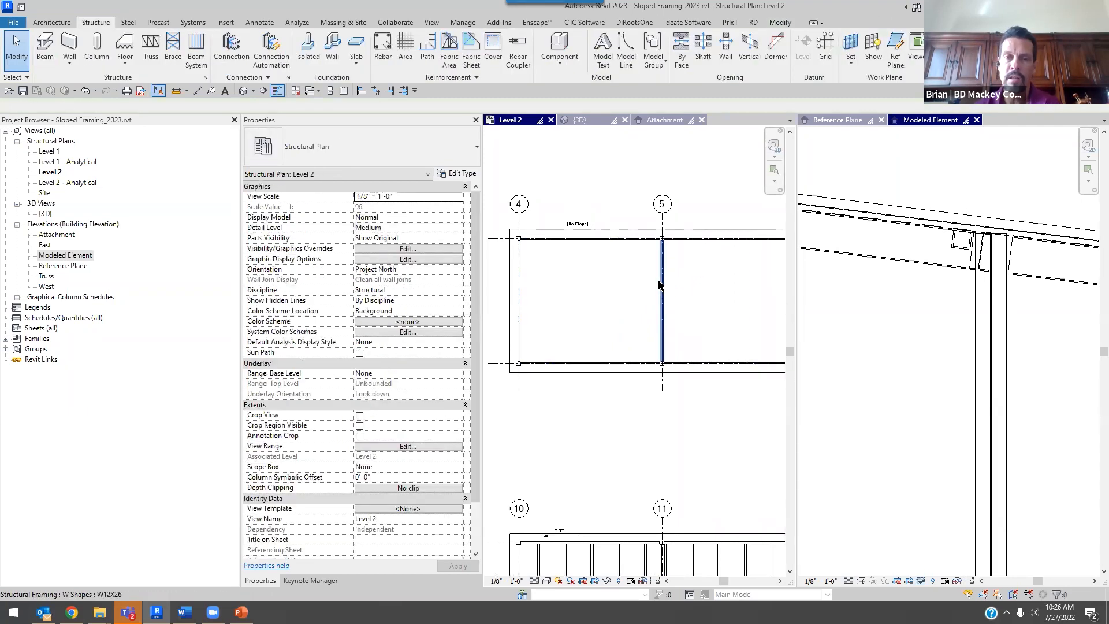
- Select the framing around grids 4, 5 and 6, filter out the columns and spot slope, and delete the girders
scroll(599, 293, "down", 1)
left_click_drag(497, 218, 737, 362)
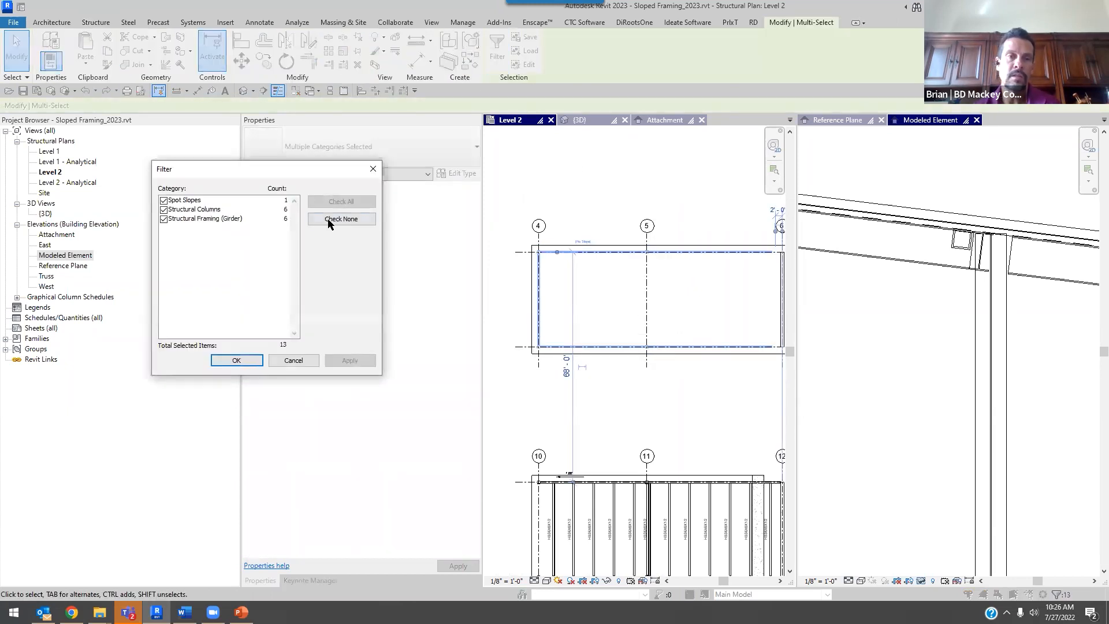
left_click(164, 210)
left_click(164, 200)
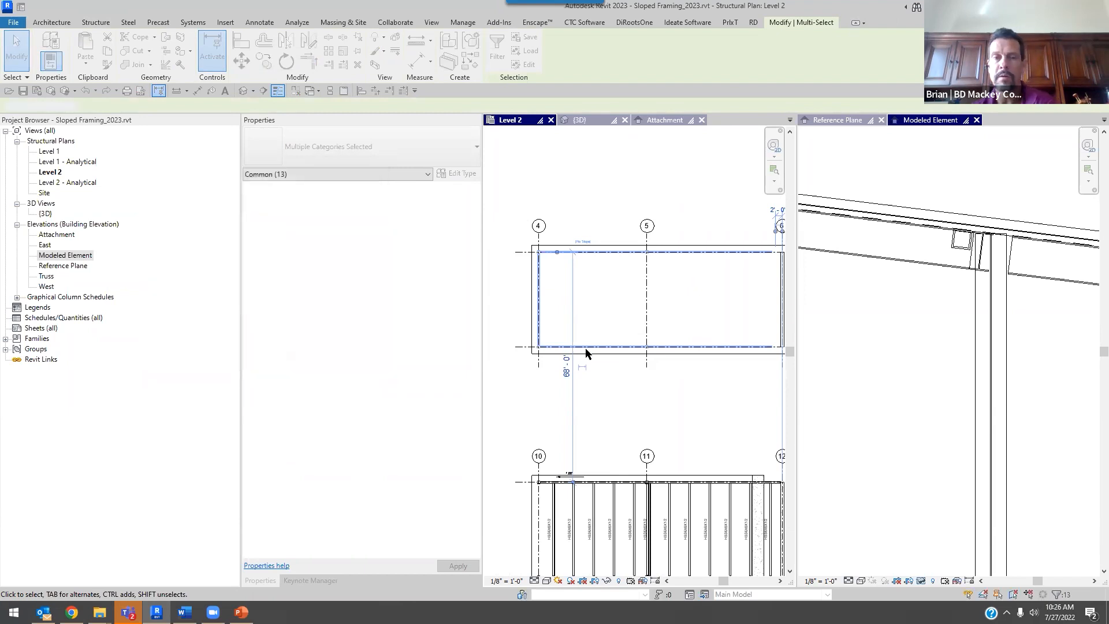
key("Delete")
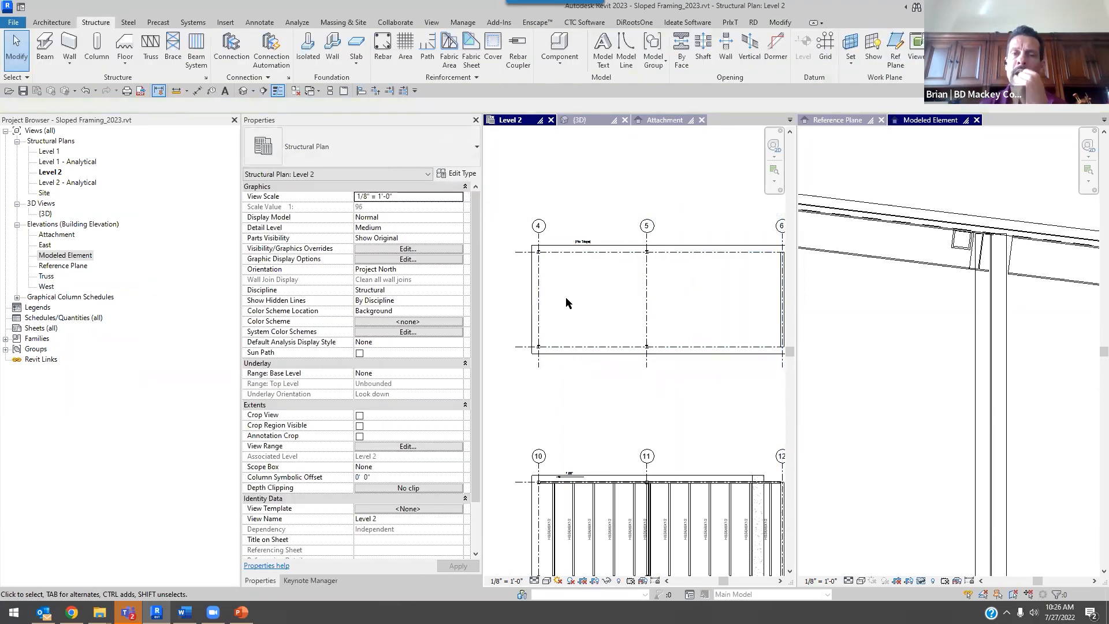
scroll(566, 296, "up", 3)
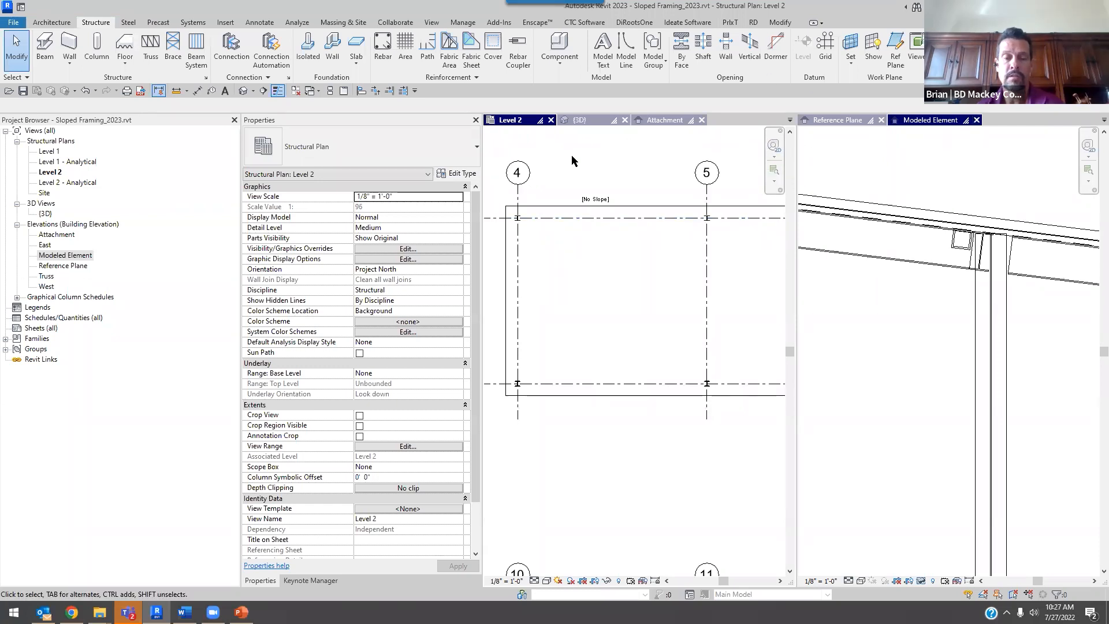
- Combine the open views into tabs with Level 2 in front, and start placing W12X26 beams on the Level : Level 2 placement plane
key("t")
key("w")
middle_click_drag(690, 317, 756, 346)
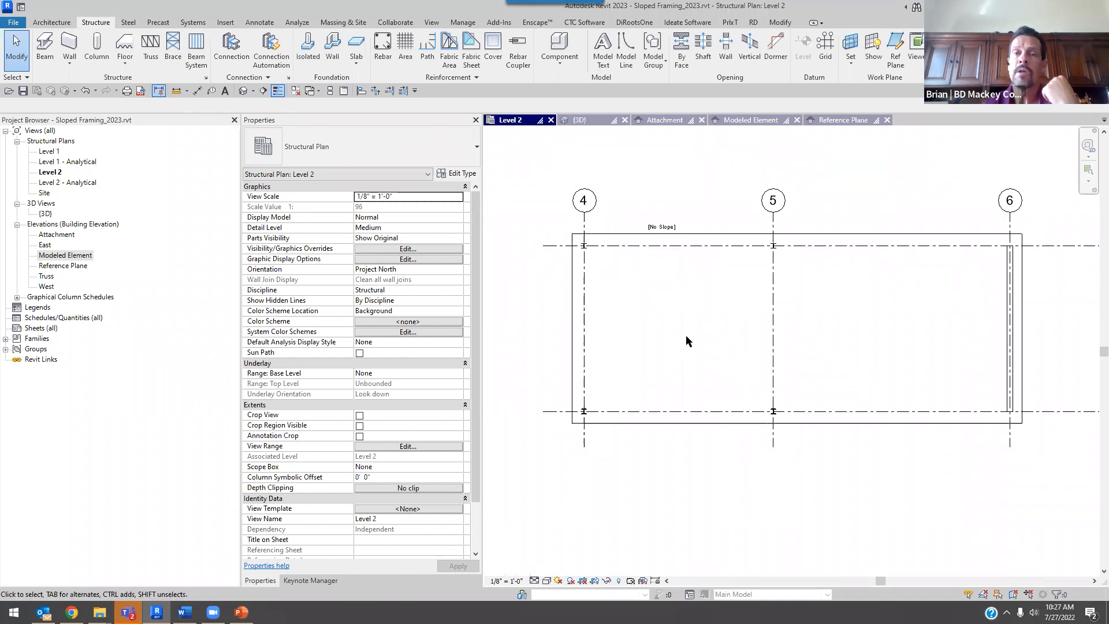
key("b")
key("m")
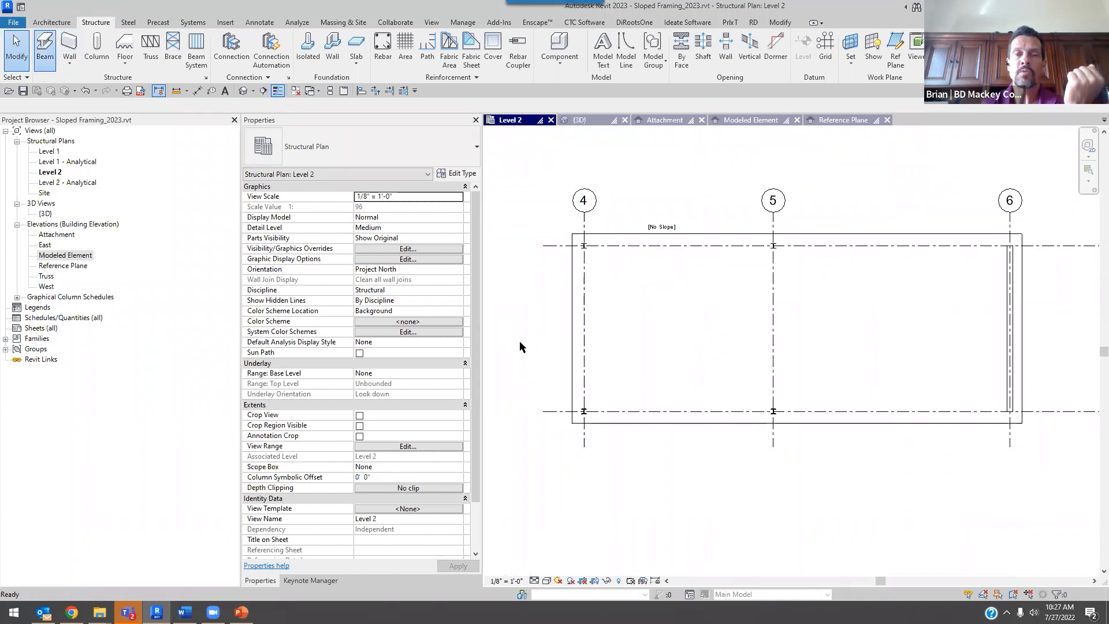
scroll(580, 414, "up", 4)
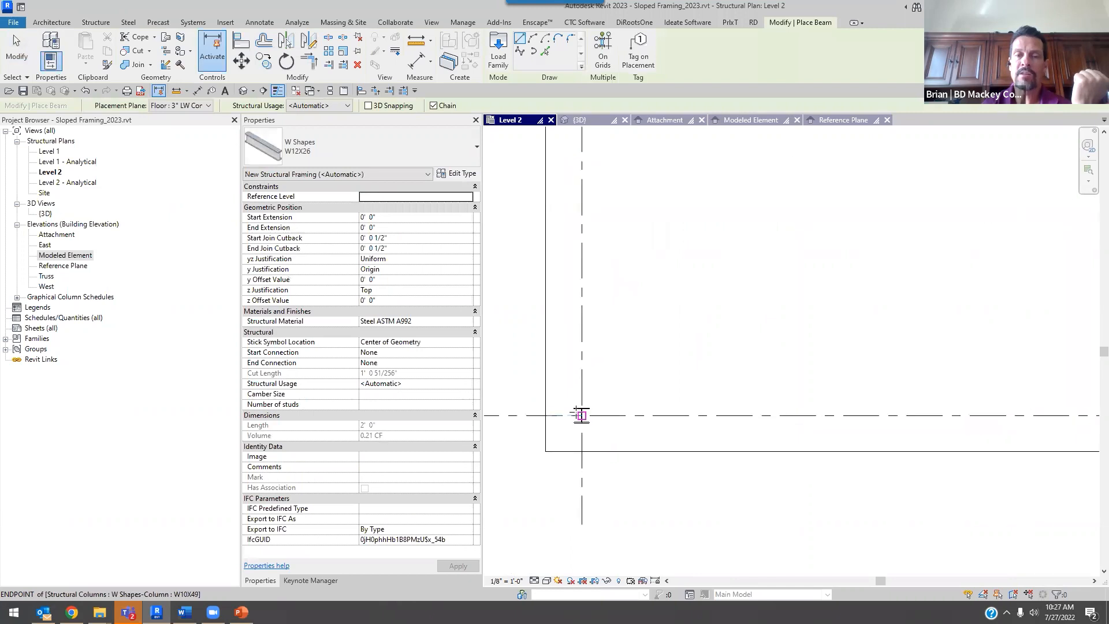
scroll(580, 414, "down", 1)
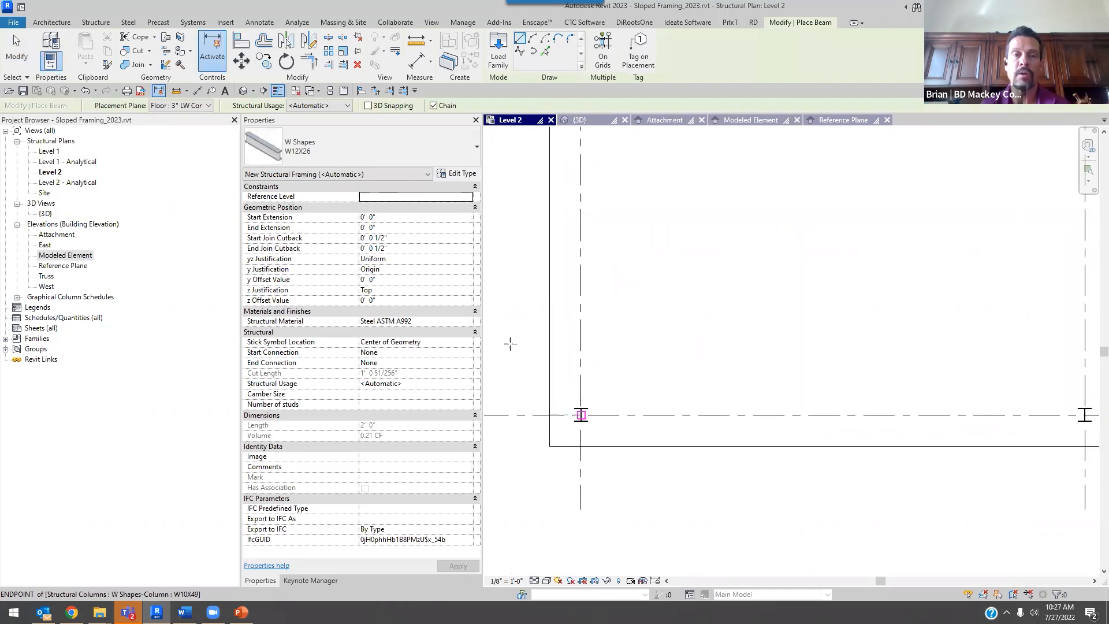
left_click(207, 106)
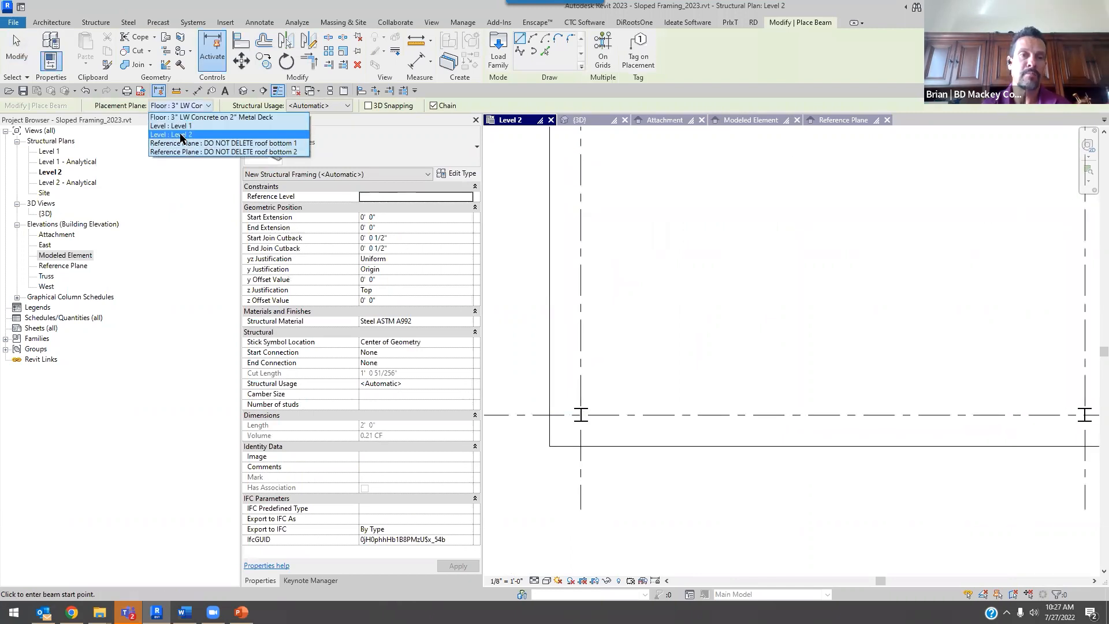
left_click(181, 135)
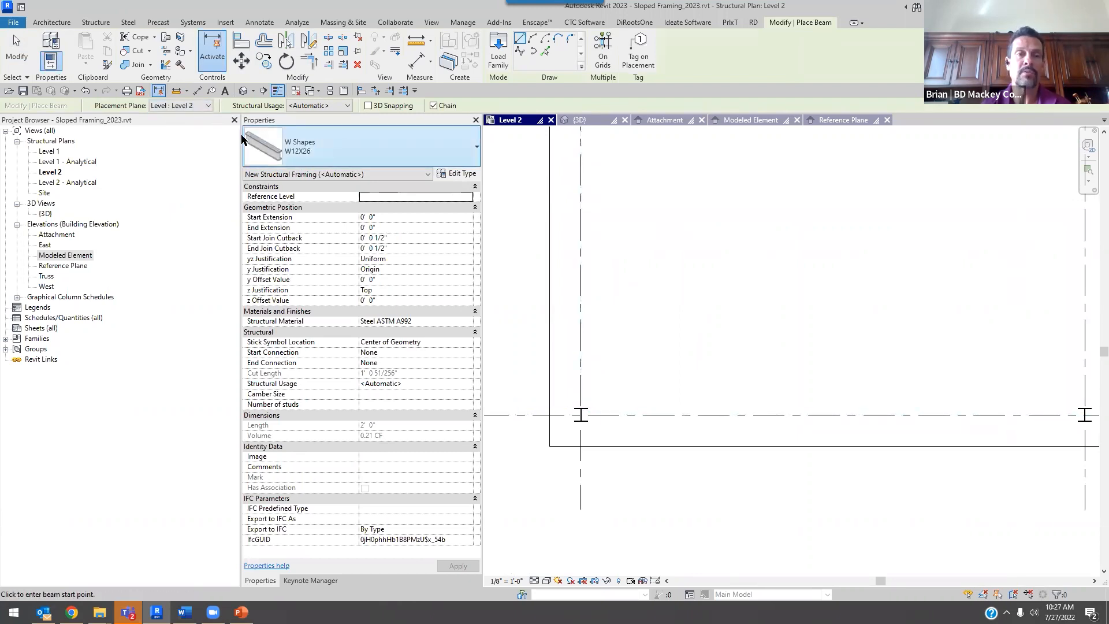
- Draw chained W12X26 beams up grid 4 and along the upper grid line through the grid 5 column to grid 6
key("ctrl")
left_click(579, 413)
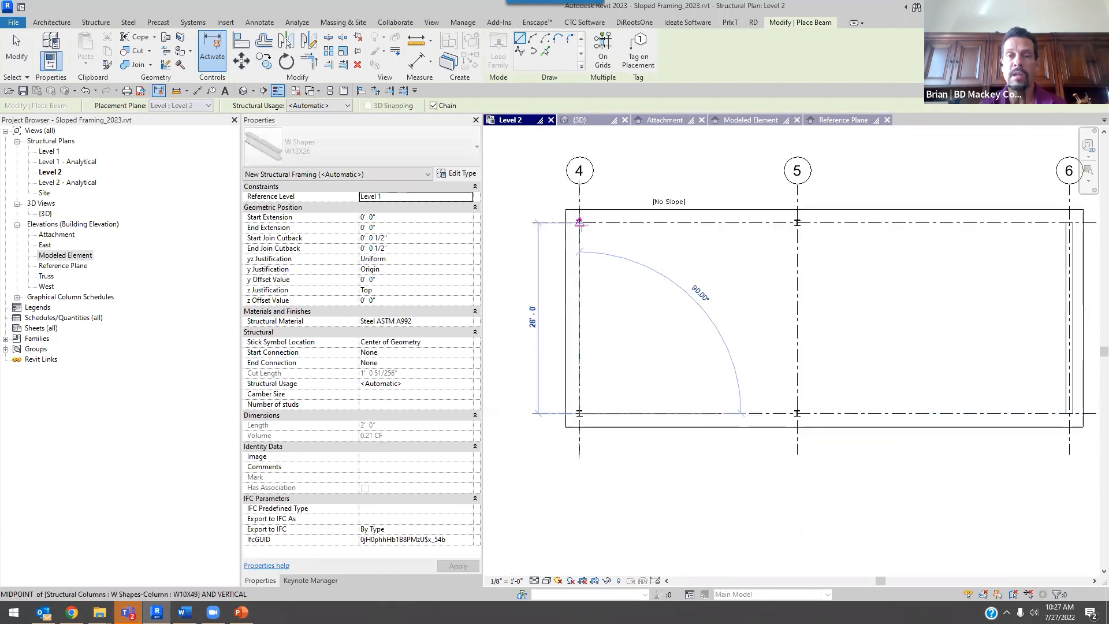
left_click(580, 222)
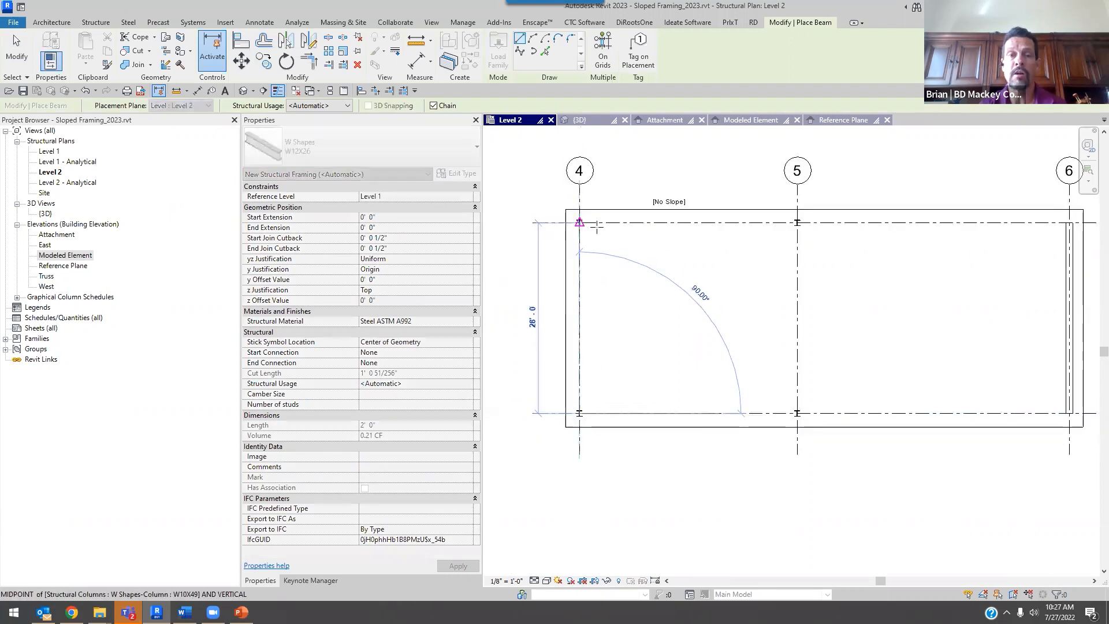
left_click(797, 223)
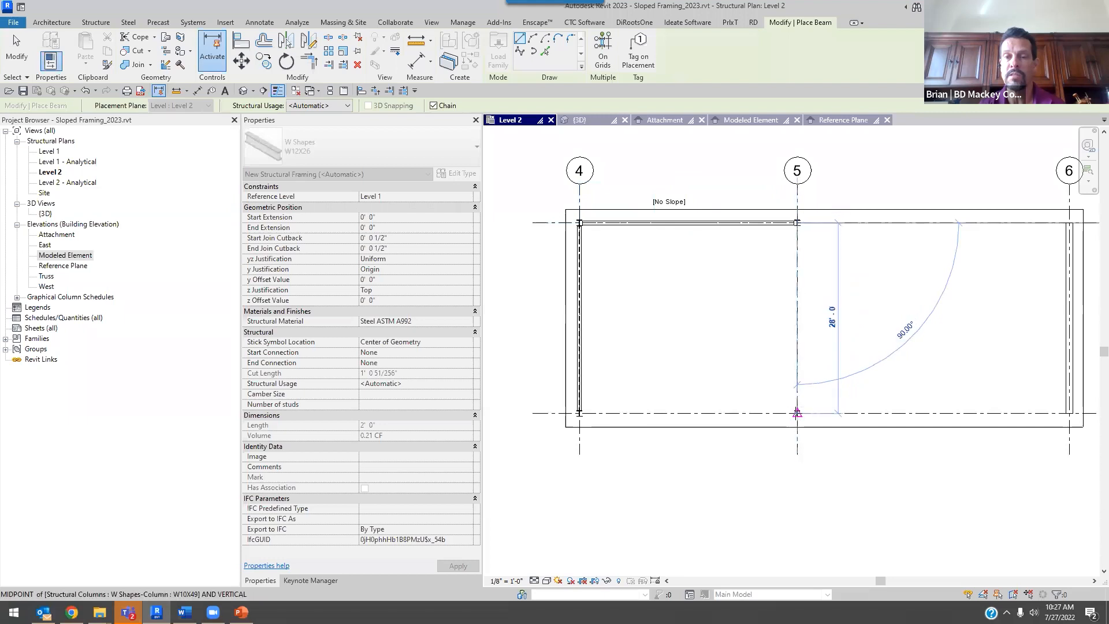
left_click(1056, 222)
key("Escape")
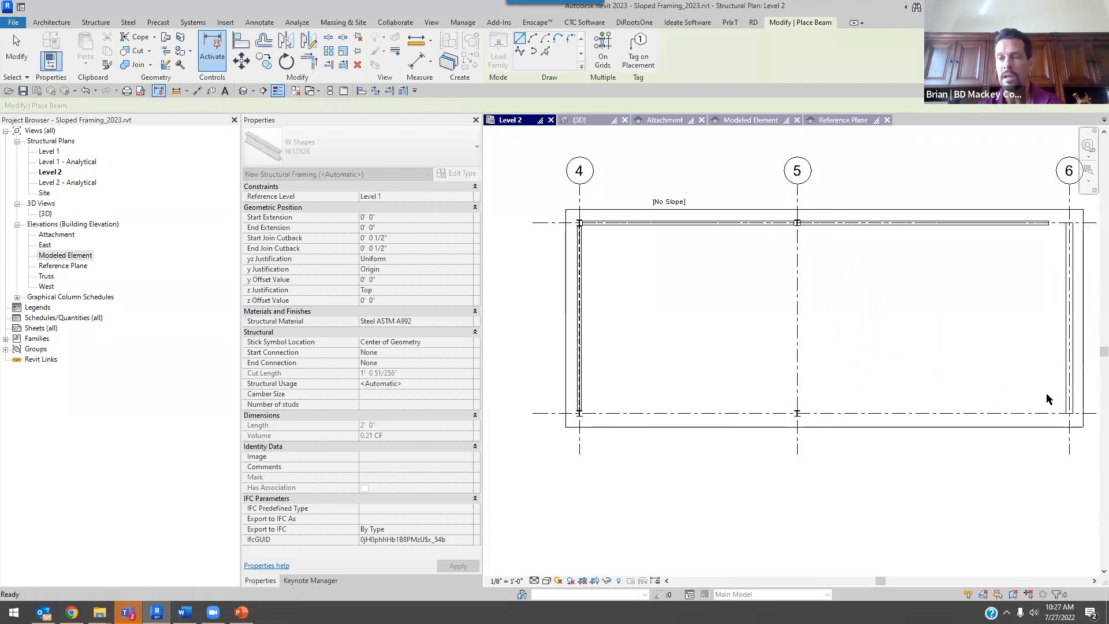
- Draw W12X26 beams along the lower grid line from grid 6 through grid 5 to grid 4, plus one along grid 5
left_click(1068, 413)
left_click(798, 413)
left_click(588, 414)
key("Escape")
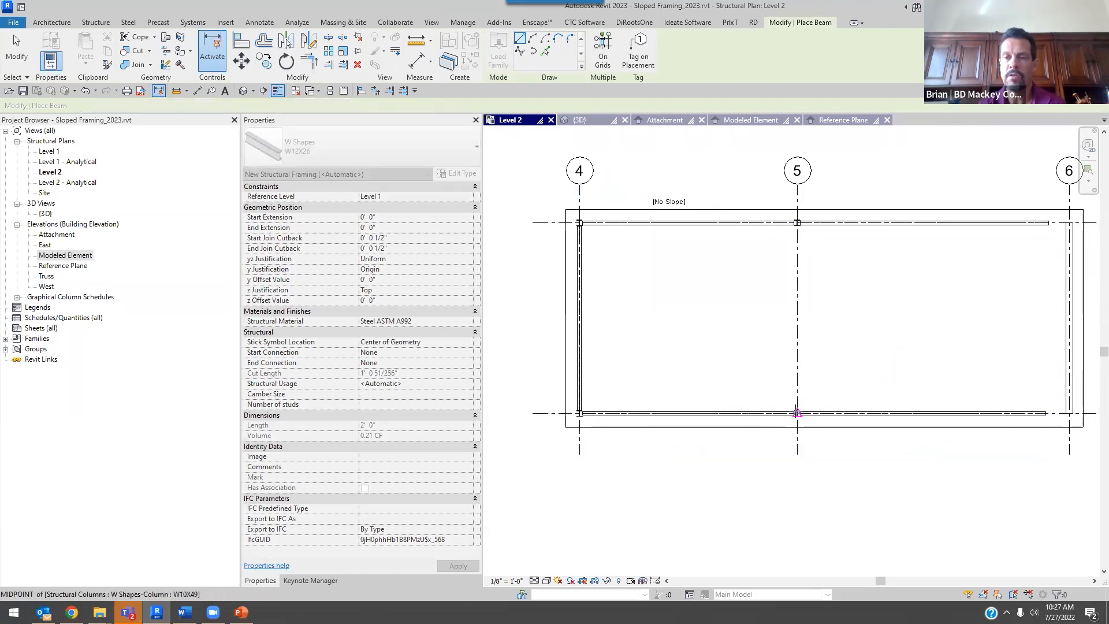
left_click(797, 413)
left_click(809, 299)
key("Escape")
key("Escape")
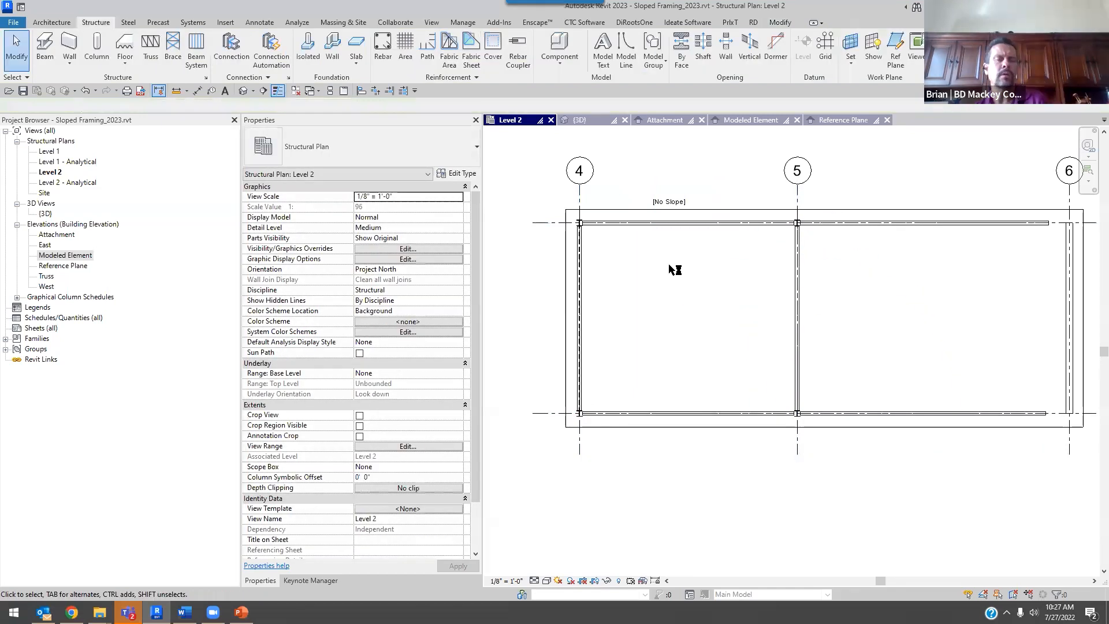
- Select the upper girder between grids 5 and 6 and inspect its level offsets and start and end attachment types
middle_click_drag(668, 263, 760, 302)
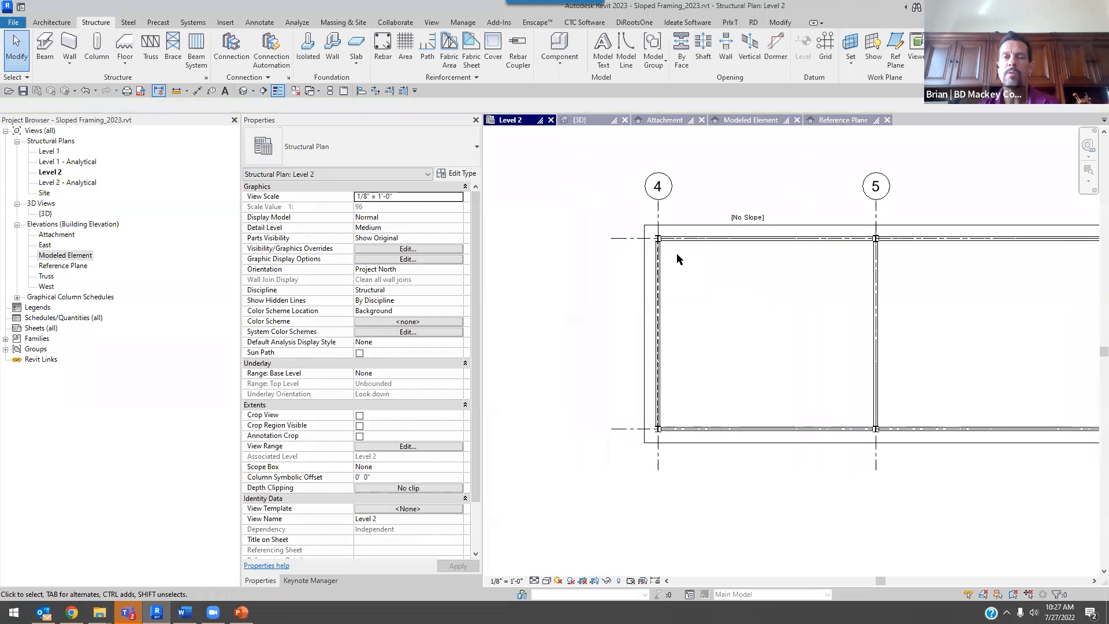
scroll(678, 260, "up", 2)
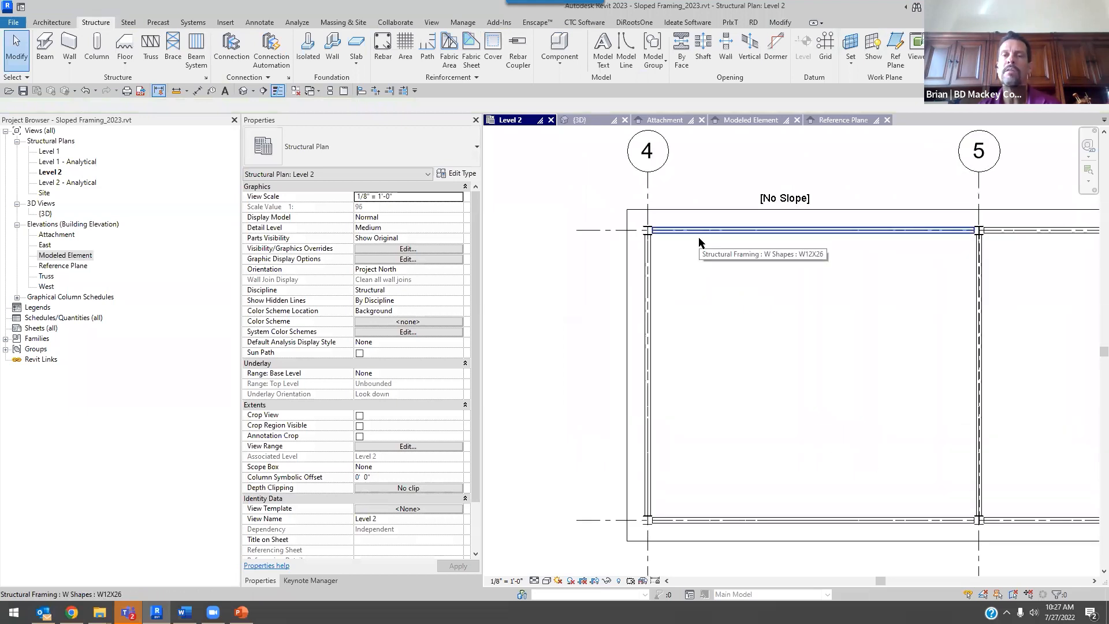
middle_click_drag(930, 273, 622, 290)
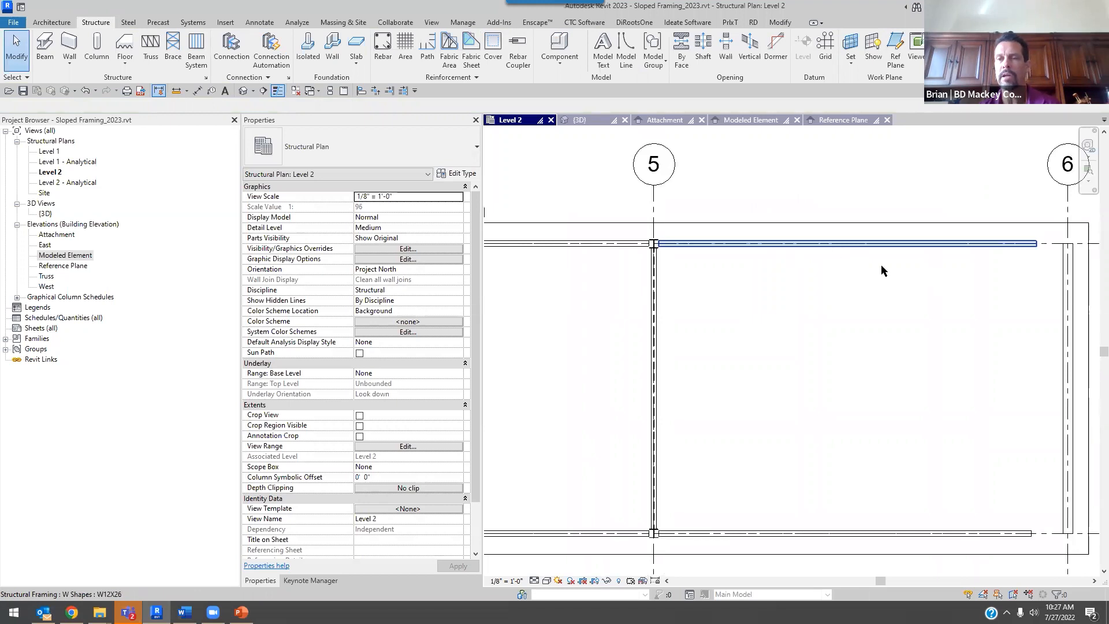
left_click(826, 272)
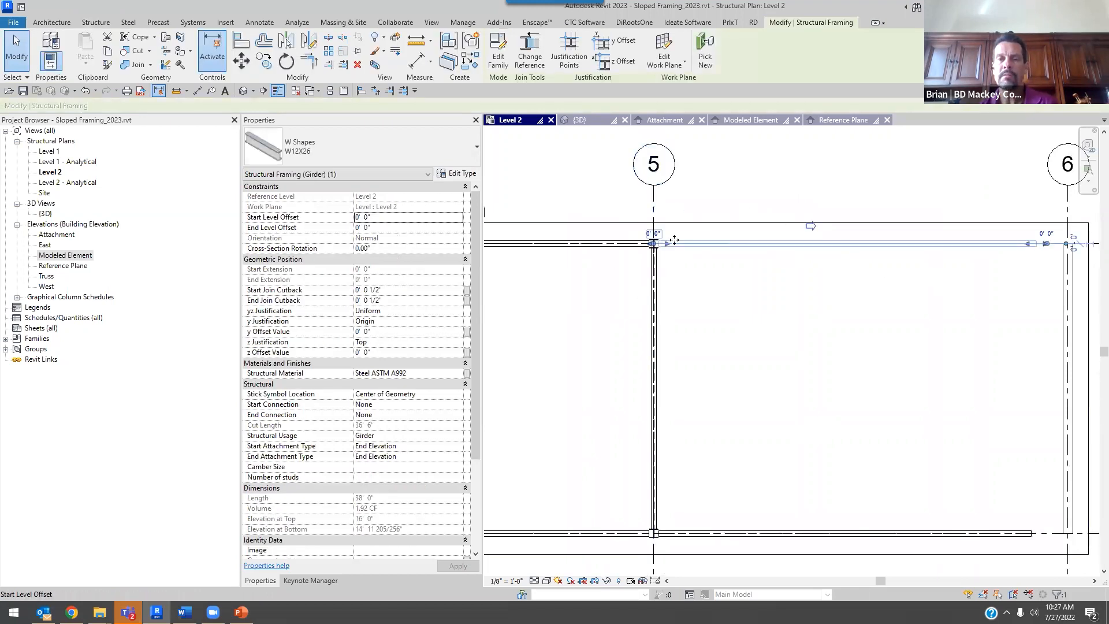
key("ctrl")
key("ctrl")
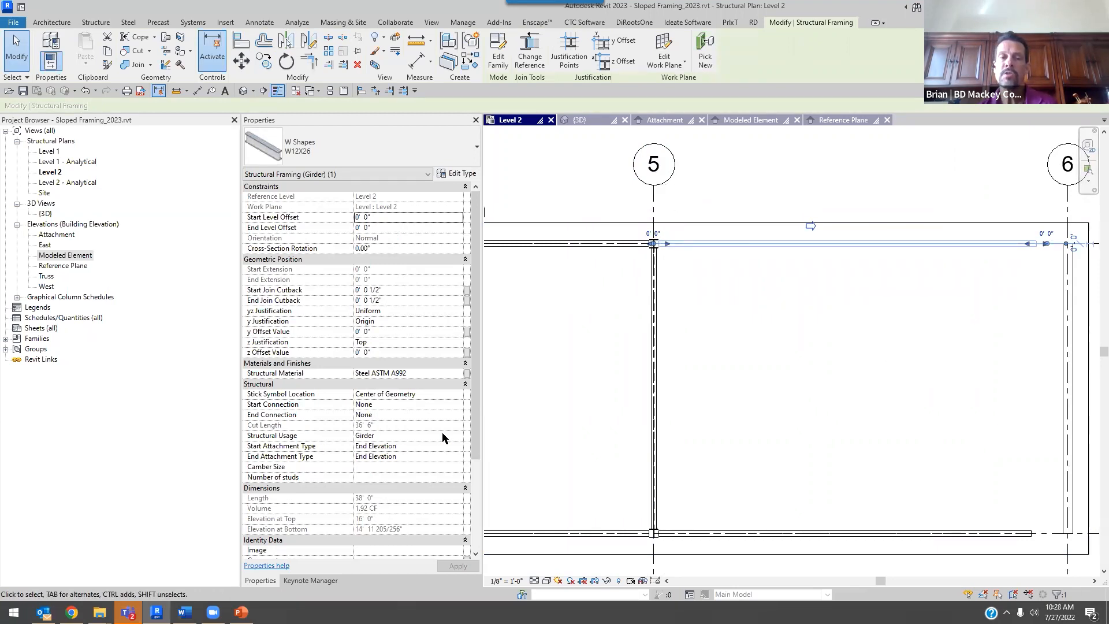
key("ctrl")
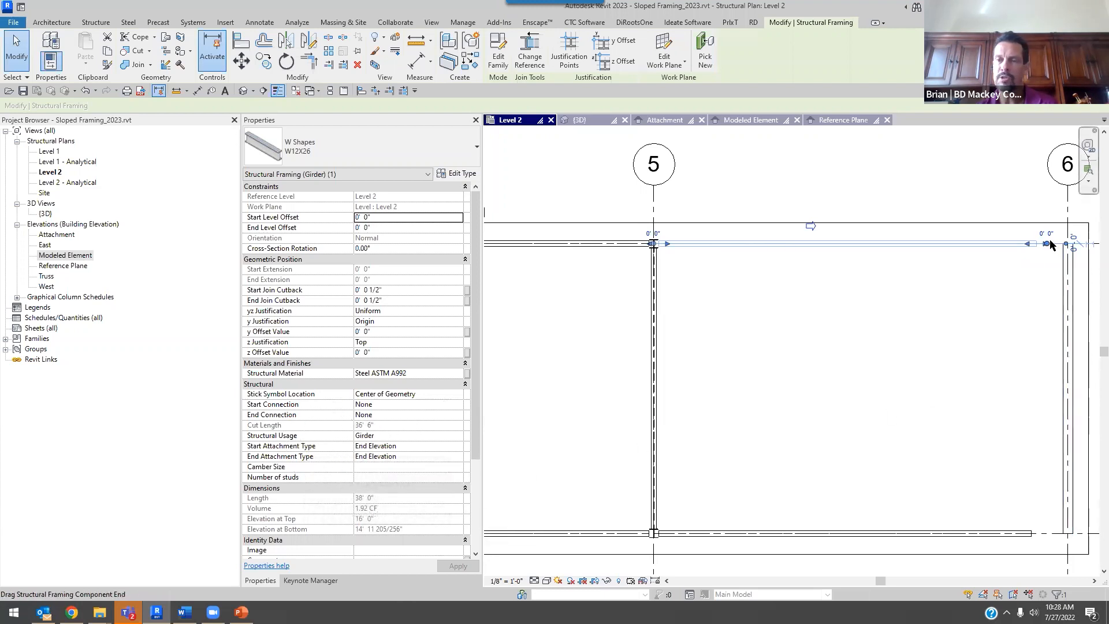
- Pull the upper girder's end back from grid 6 to a length of about 35' 1" and check its attachment parameters
scroll(1066, 245, "up", 3)
scroll(1040, 257, "up", 1)
left_click_drag(1039, 250, 899, 252)
scroll(837, 358, "down", 1)
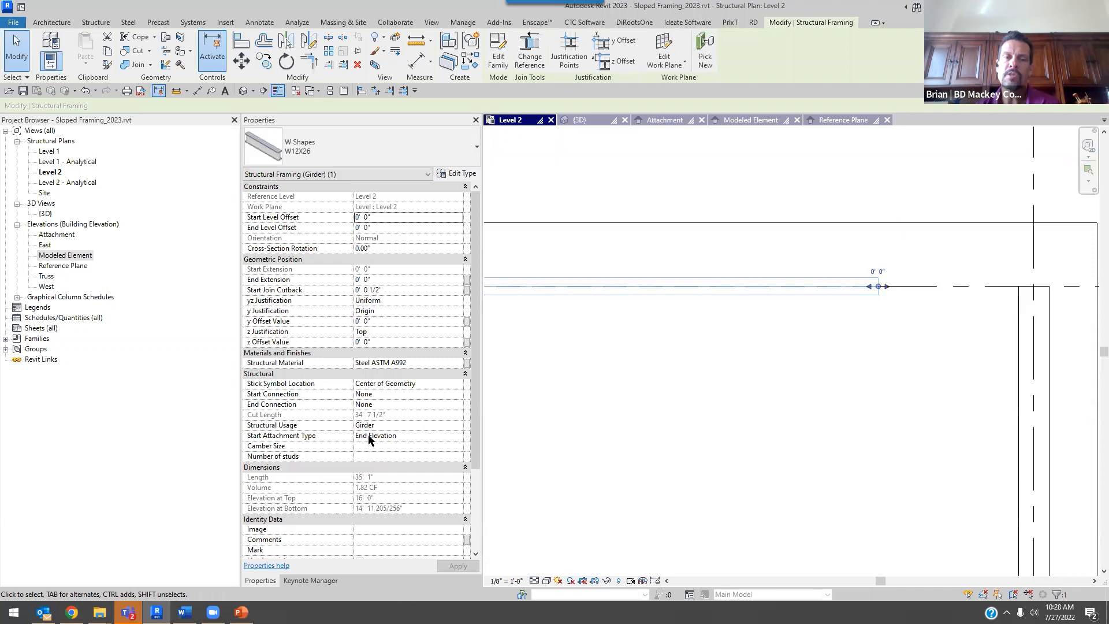
key("ctrl")
key("ctrl")
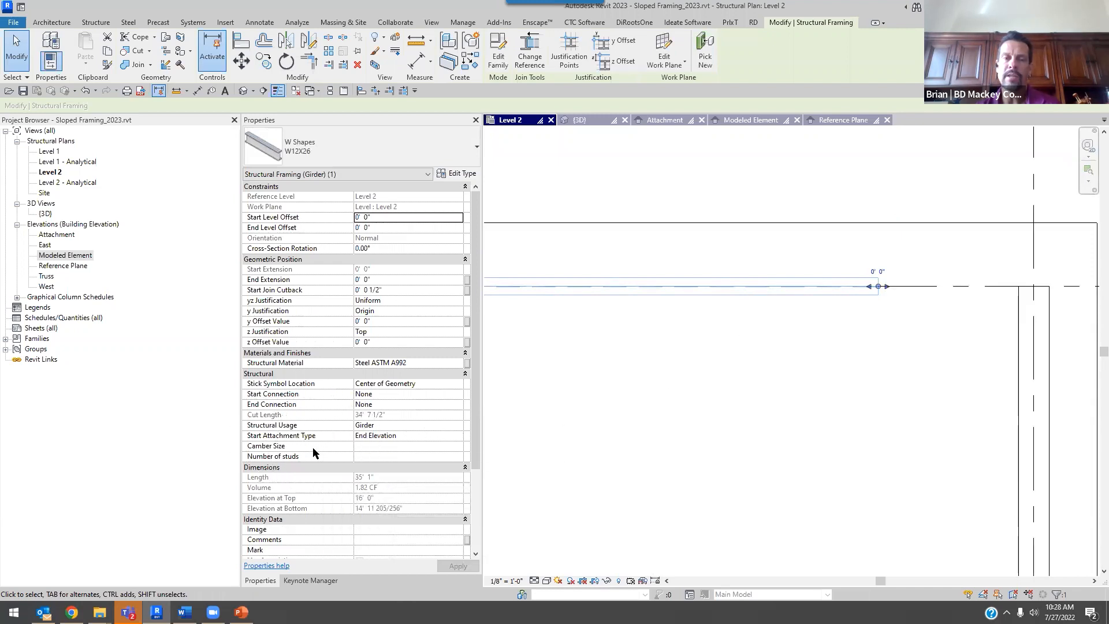
- Select the upper girder between grids 4 and 5 and examine its attachment types at the column ends
scroll(896, 295, "down", 3)
middle_click_drag(909, 354, 1081, 329)
left_click(585, 269)
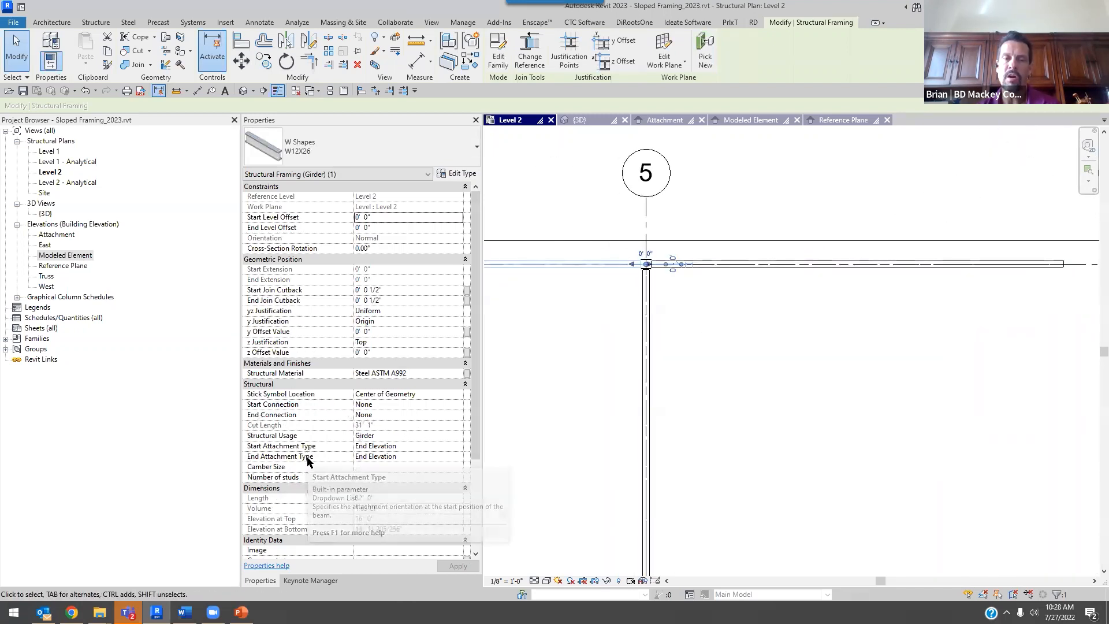
scroll(755, 323, "down", 3)
middle_click_drag(758, 341, 814, 379)
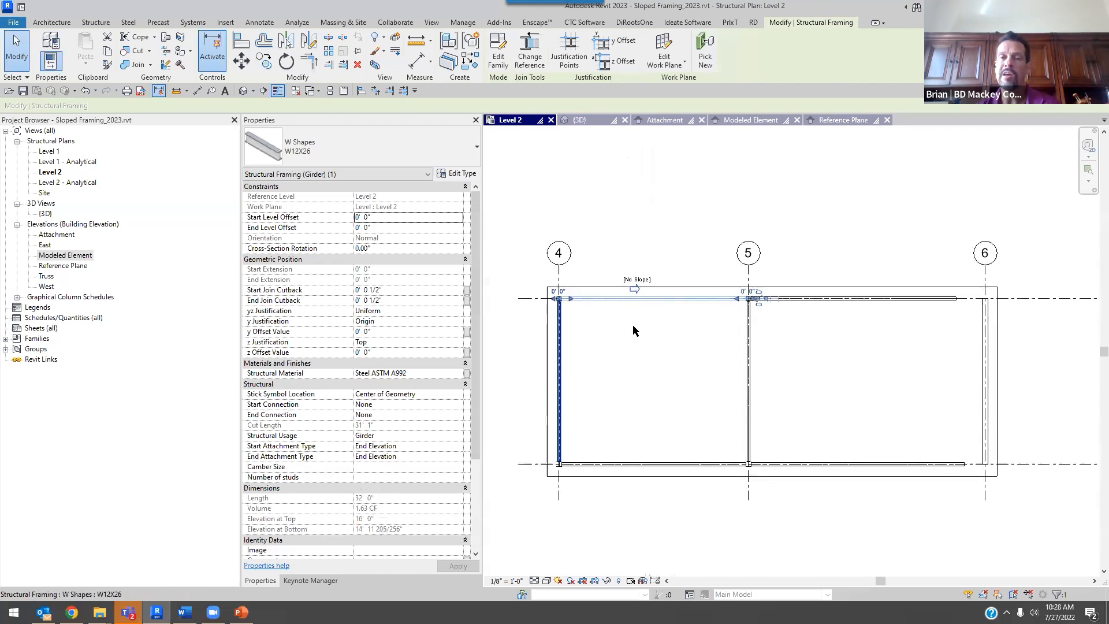
scroll(556, 298, "up", 4)
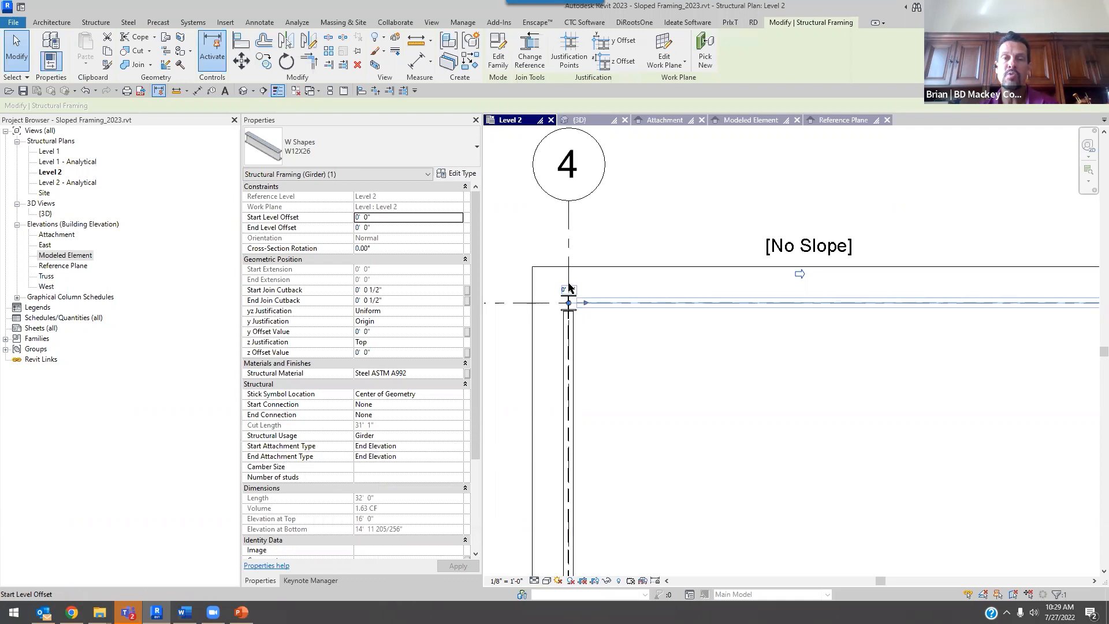
- Set the upper girder's Start Attachment Type to Distance and review its attachment distance and Top or Bottom column reference options
left_click(439, 446)
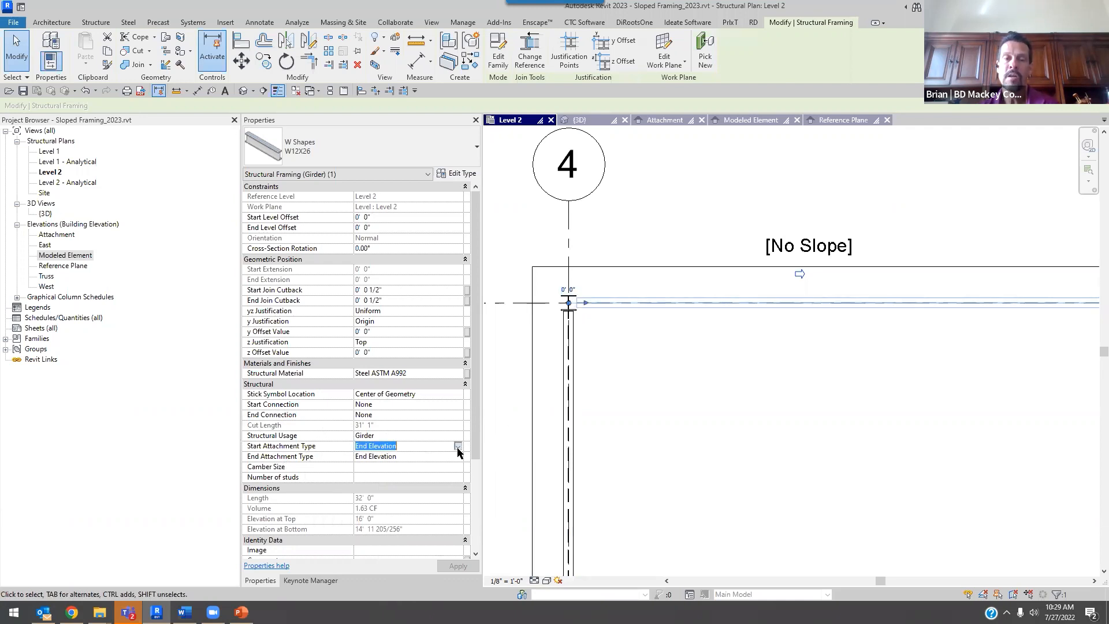
left_click(457, 446)
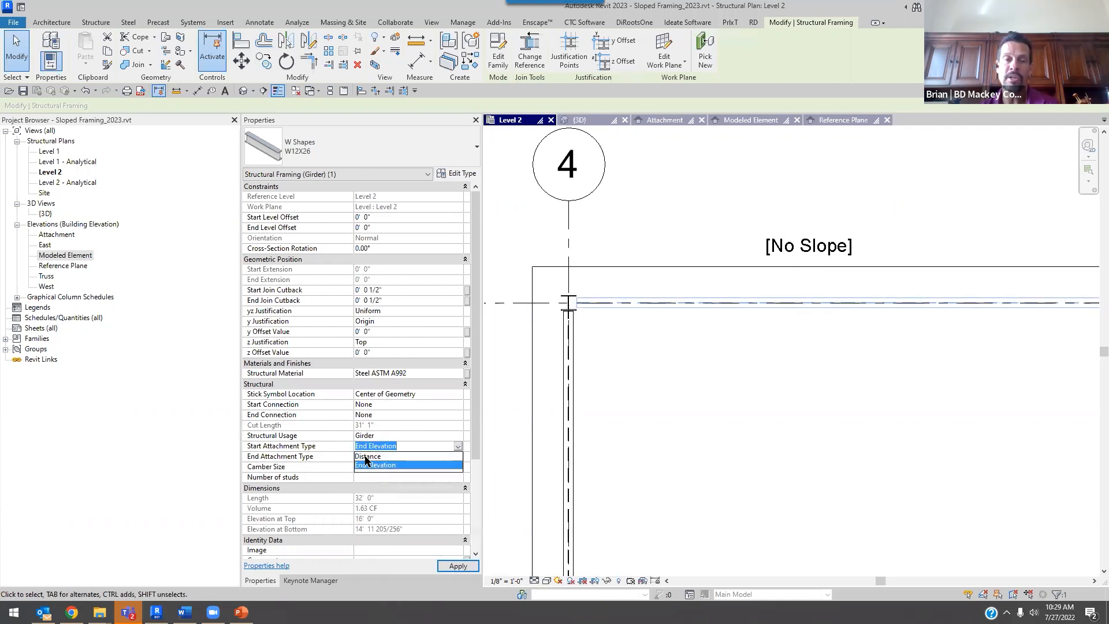
left_click(365, 457)
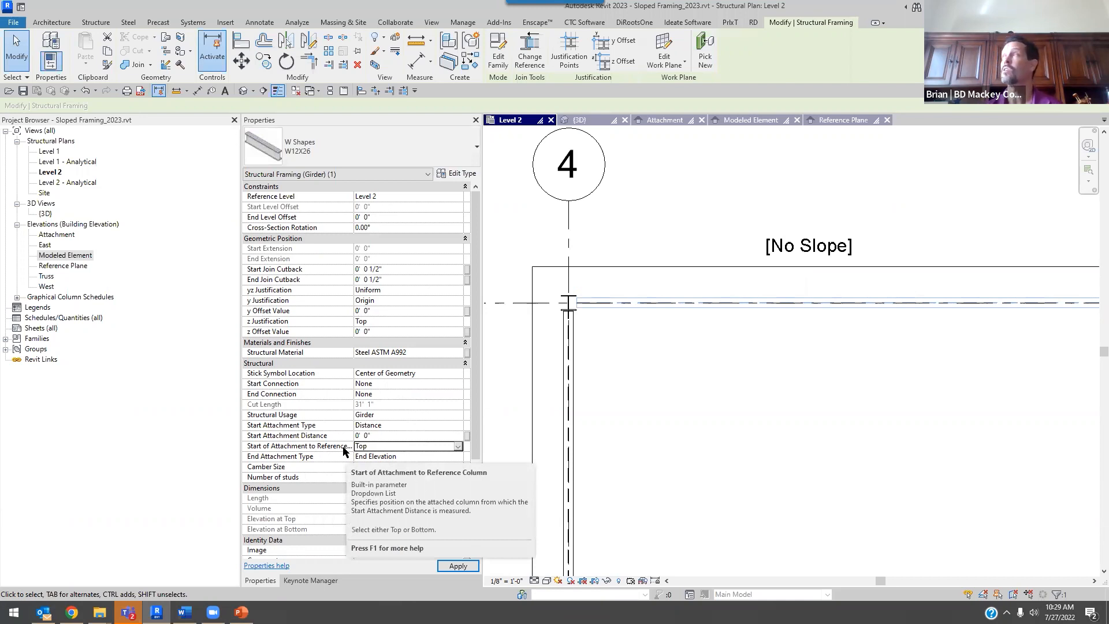
left_click(457, 447)
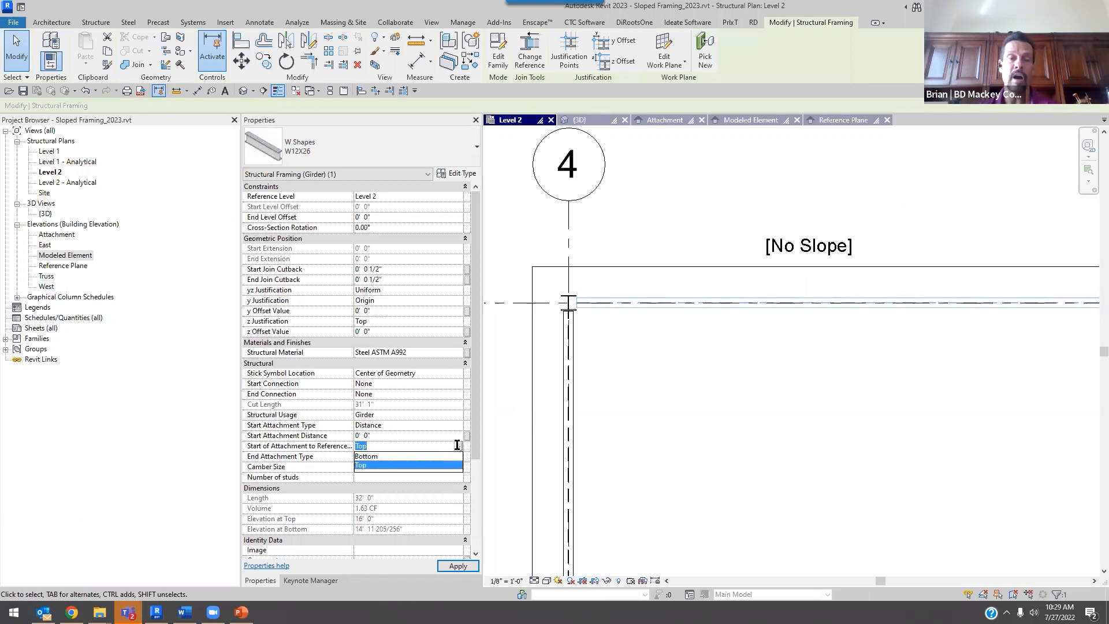
left_click(392, 441)
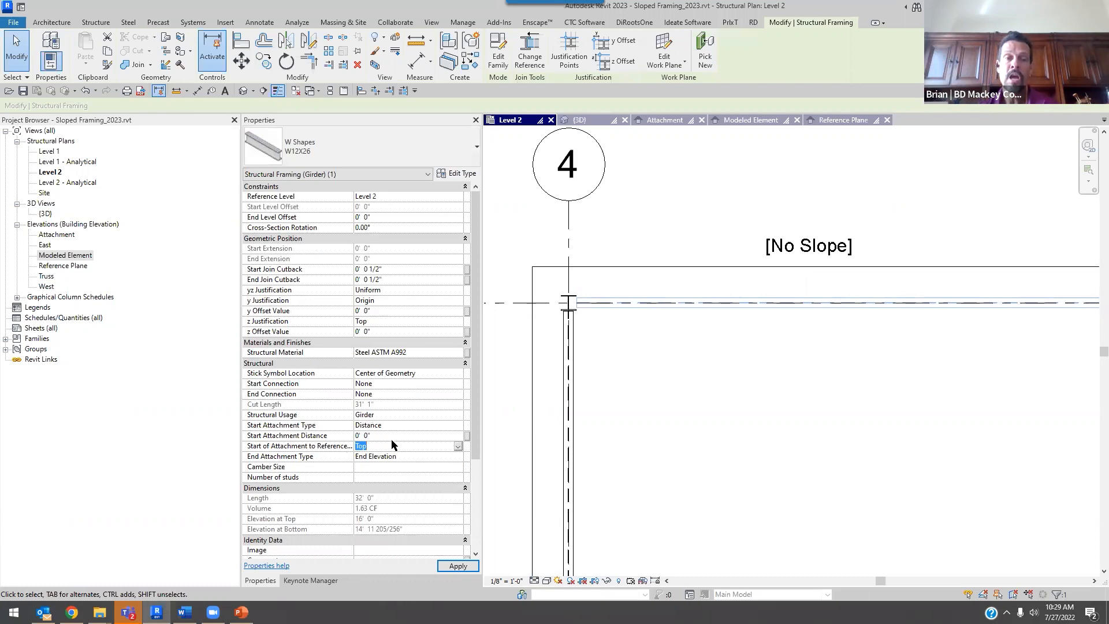
left_click(421, 439)
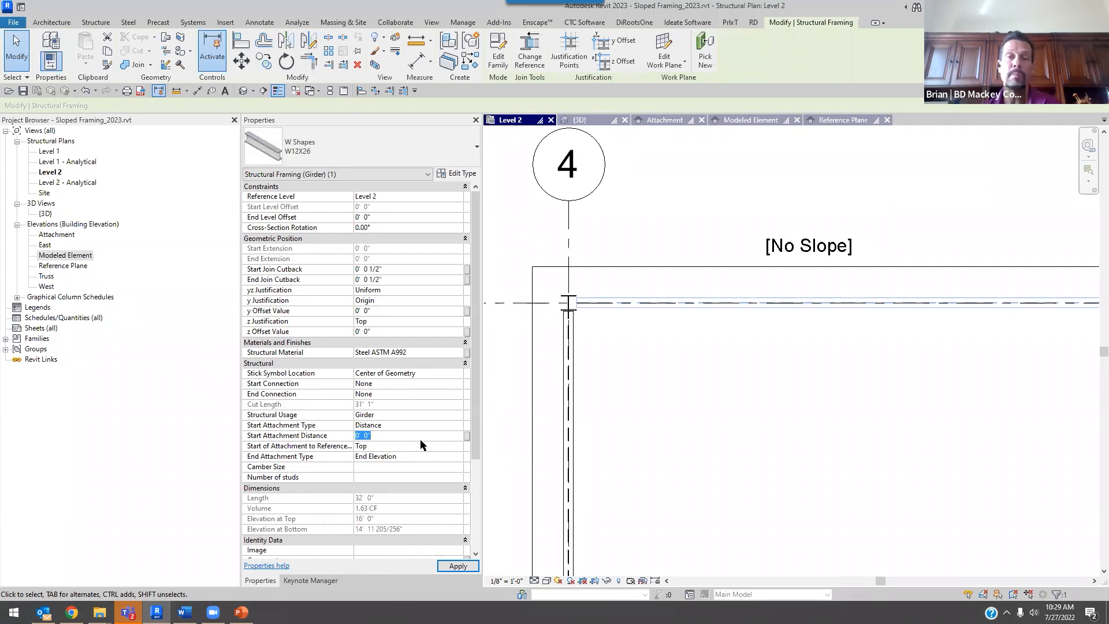
scroll(668, 339, "down", 3)
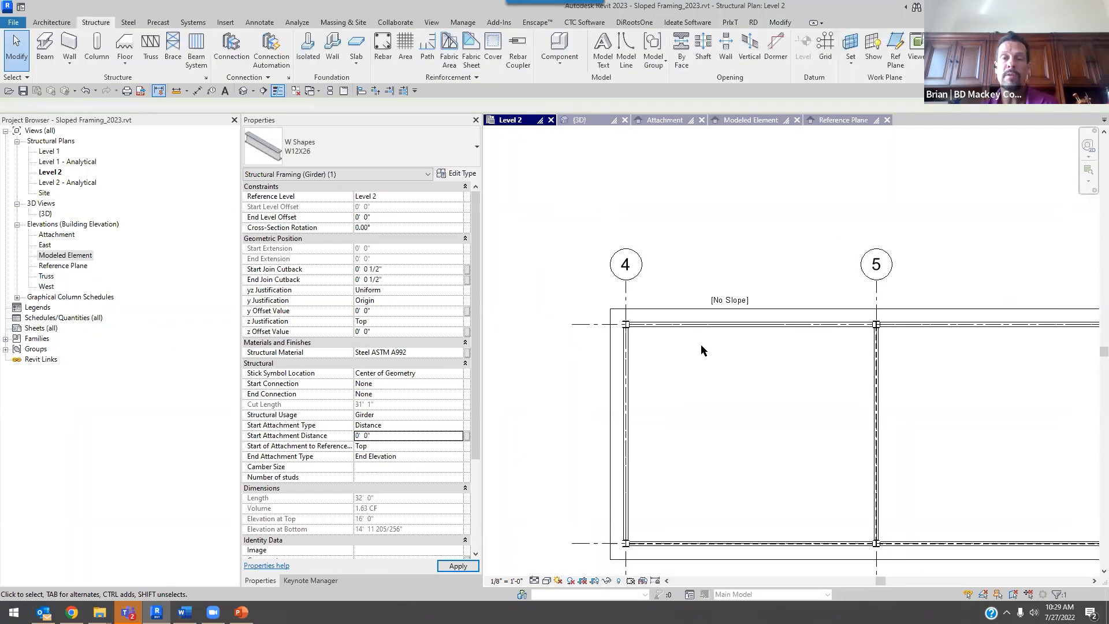
- Set the Start and End Attachment Types of the four girders around the bay between grids 4 and 5 to Distance
left_click(702, 344)
left_click(722, 327)
left_click(625, 434, "ctrl")
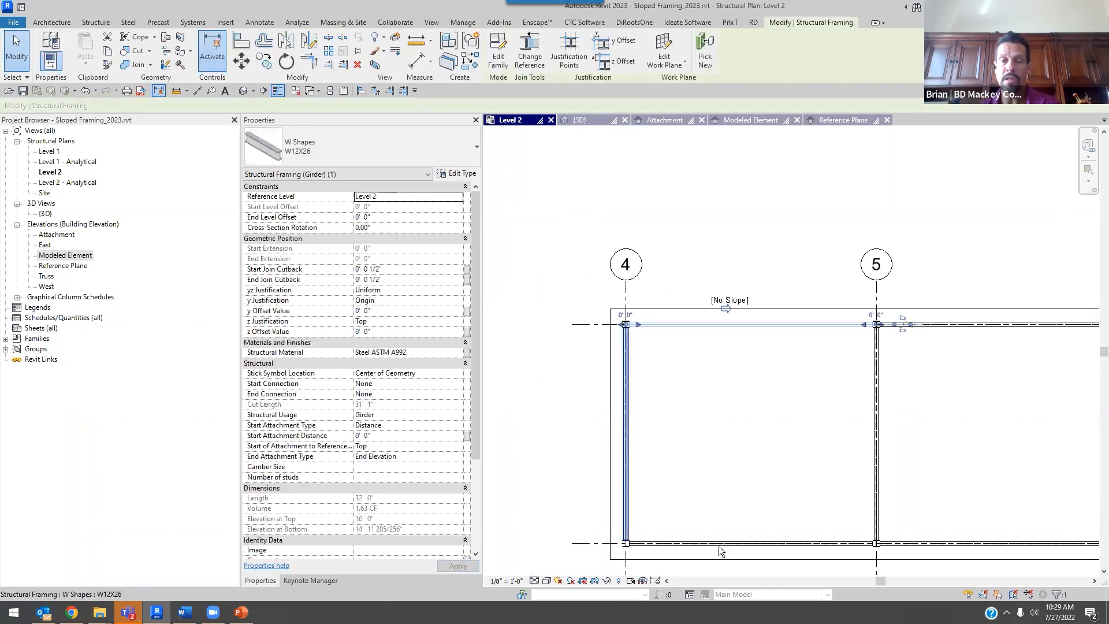
left_click(722, 543, "ctrl")
left_click(875, 454, "ctrl")
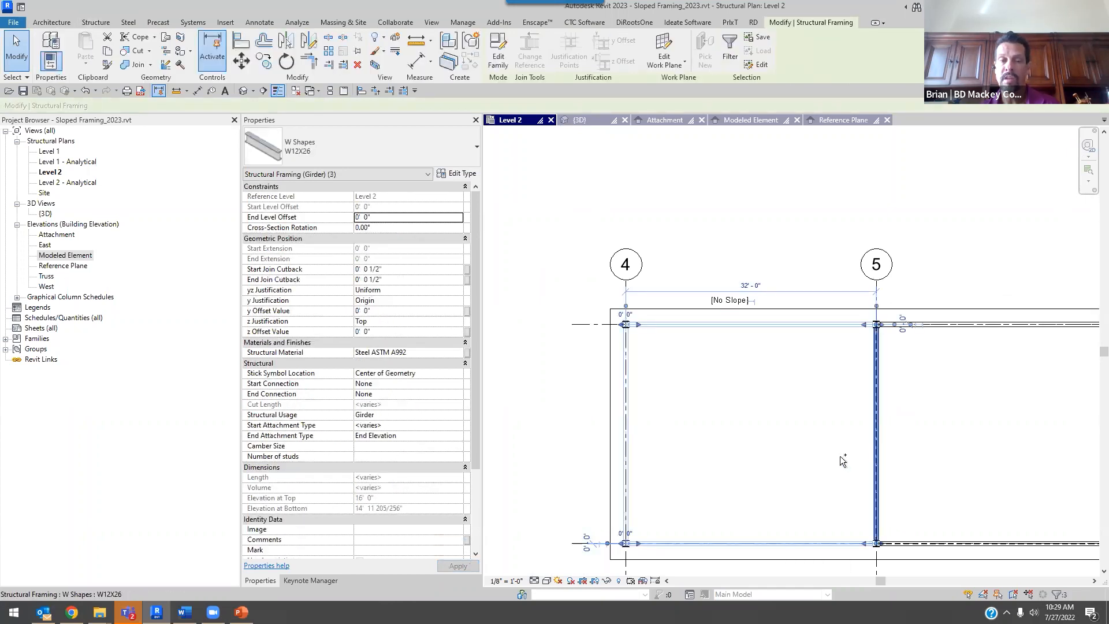
left_click(445, 426)
left_click(458, 425)
left_click(431, 455)
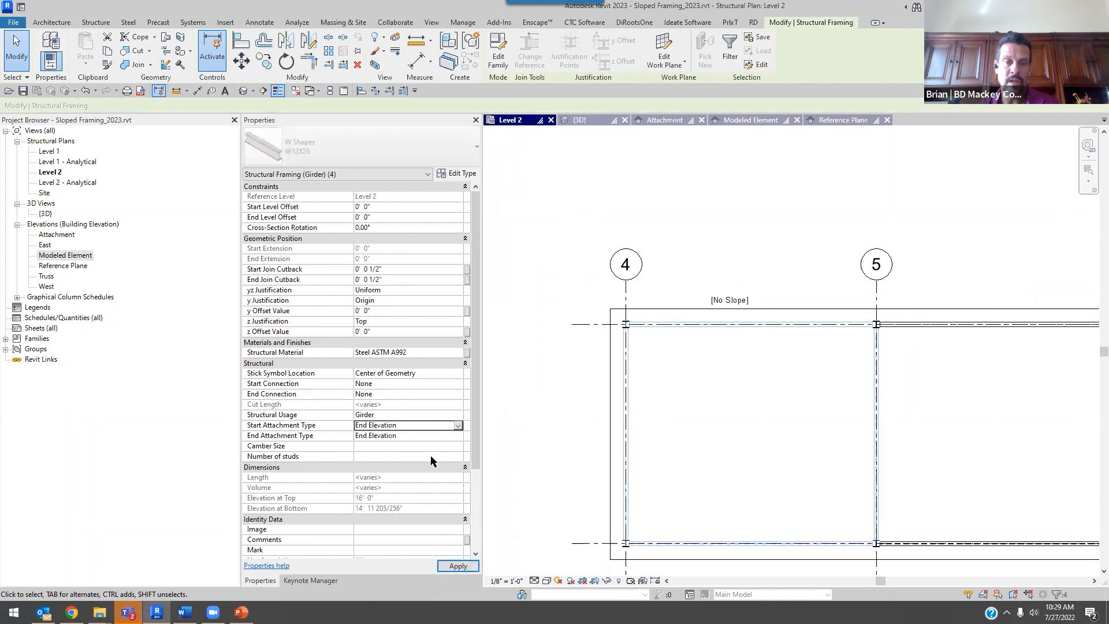
left_click(460, 426)
left_click(378, 437)
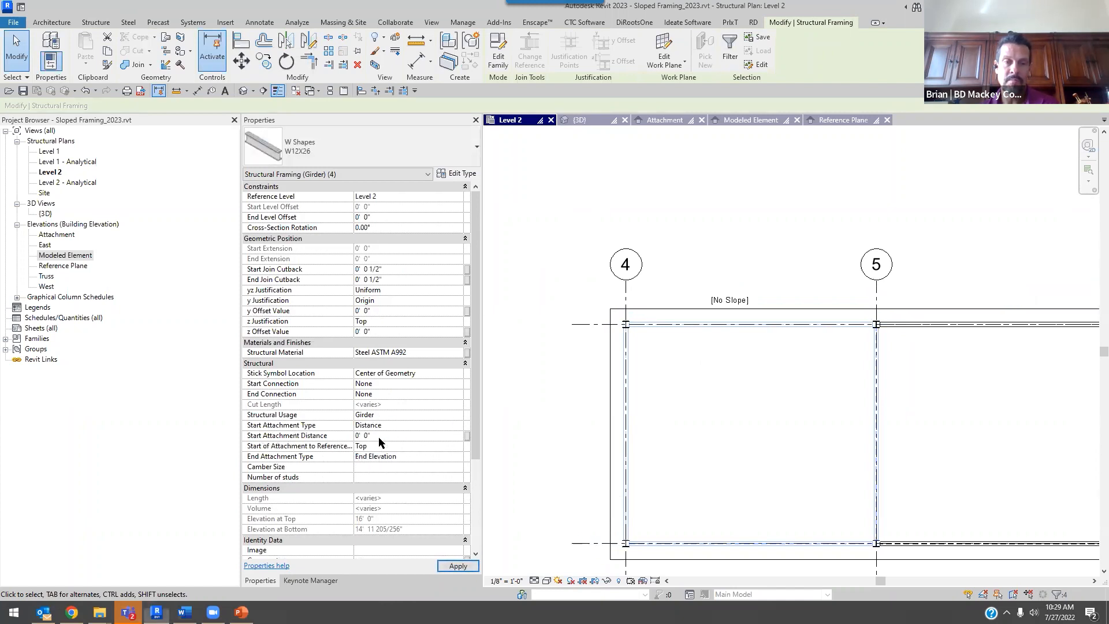
left_click(457, 456)
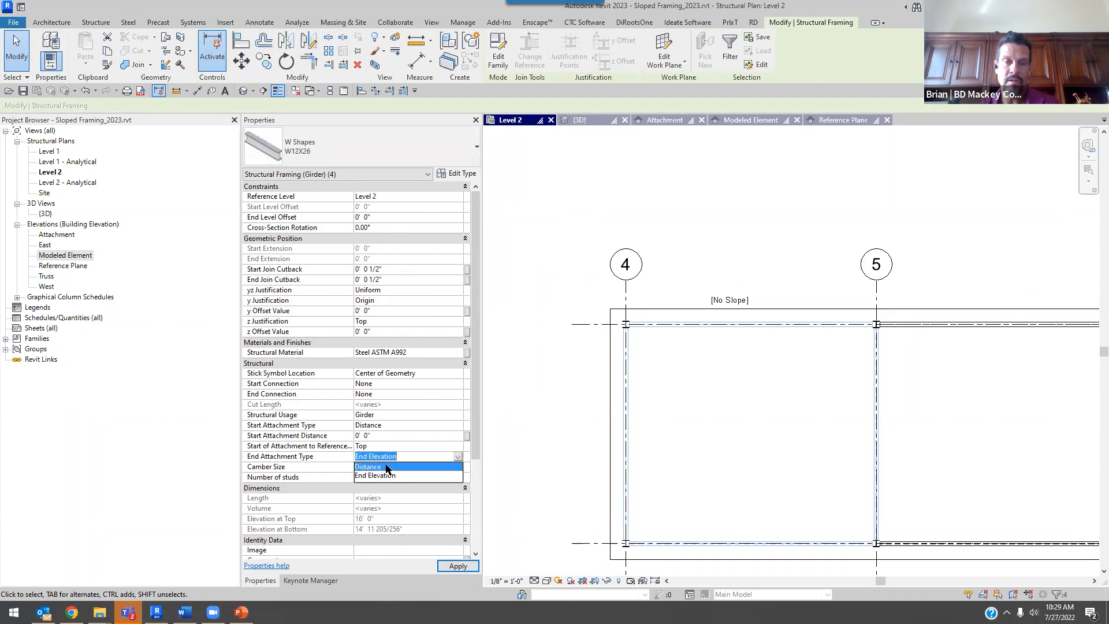
left_click(379, 468)
key("Escape")
- In the 3D view, temporarily hide the unsloped floor slab to expose its columns and girders
left_click(580, 120)
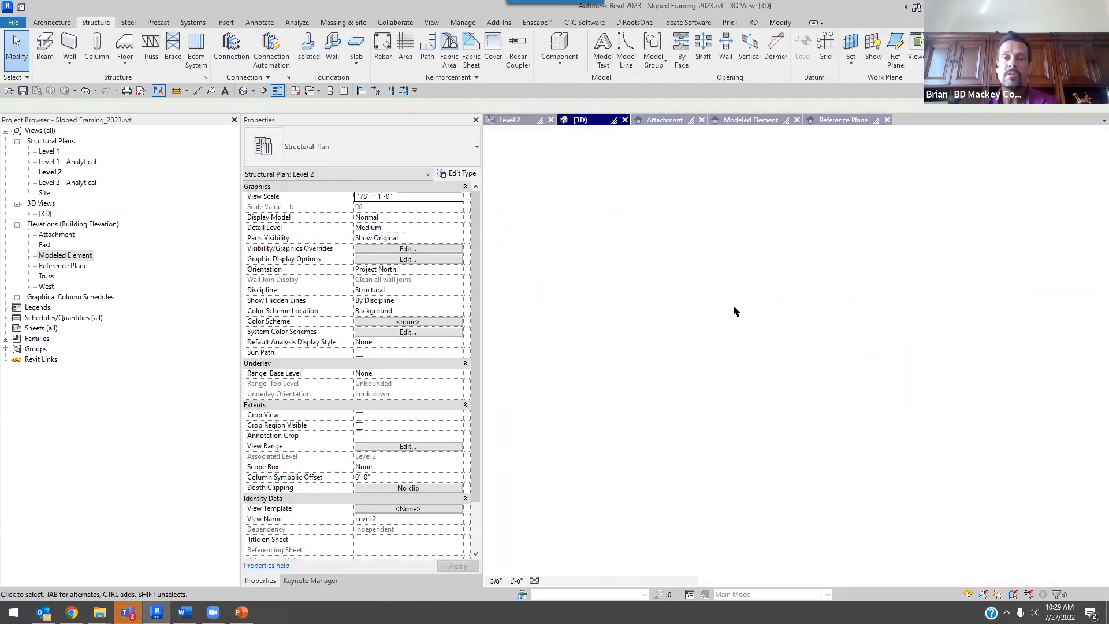
scroll(737, 343, "down", 3)
middle_click_drag(779, 385, 960, 423)
middle_click_drag(849, 447, 857, 478, "shift")
scroll(800, 296, "up", 8)
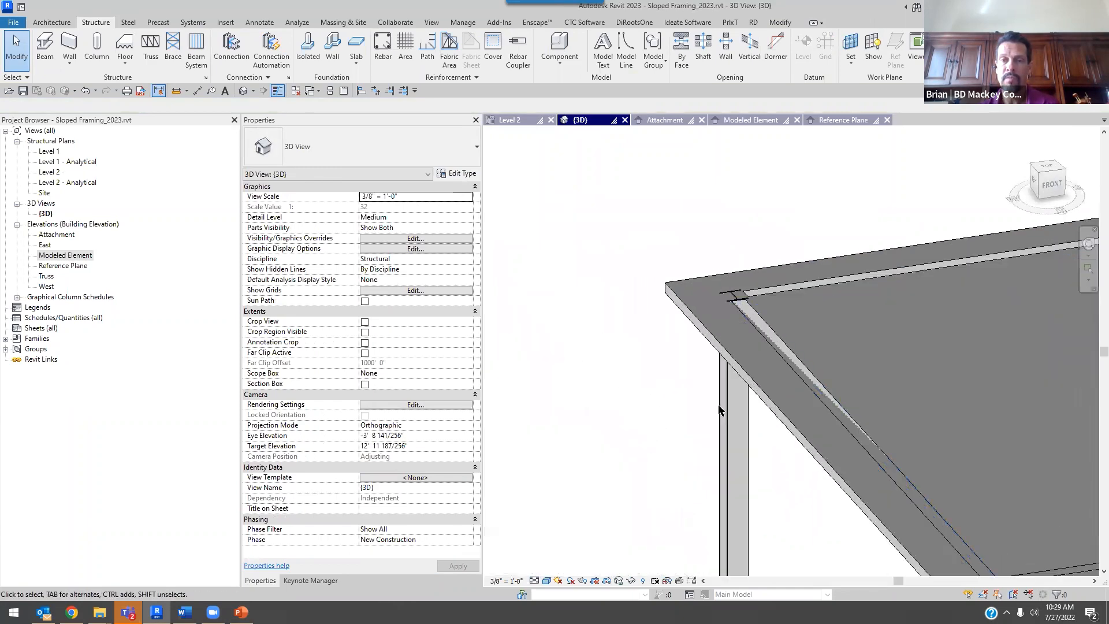
left_click(670, 294)
key("h")
key("h")
scroll(670, 292, "down", 2)
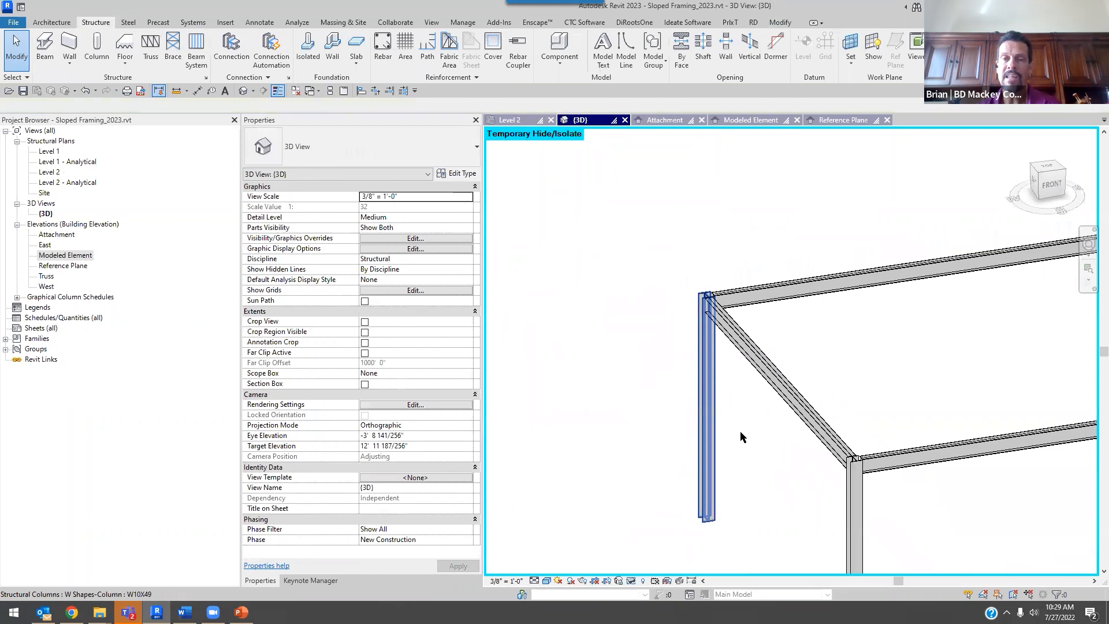
- Set the Top Offset of the corner column at grids D and 4 to 2' 0"
left_click(706, 410)
left_click(397, 228)
type("2'  0\"")
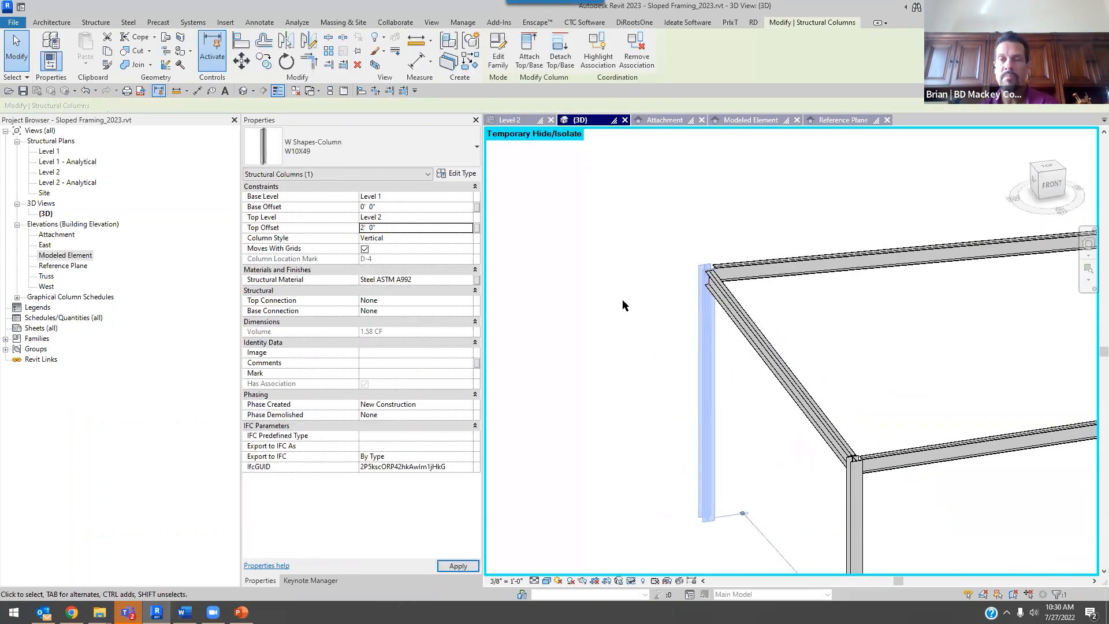
middle_click_drag(624, 307, 882, 425, "shift")
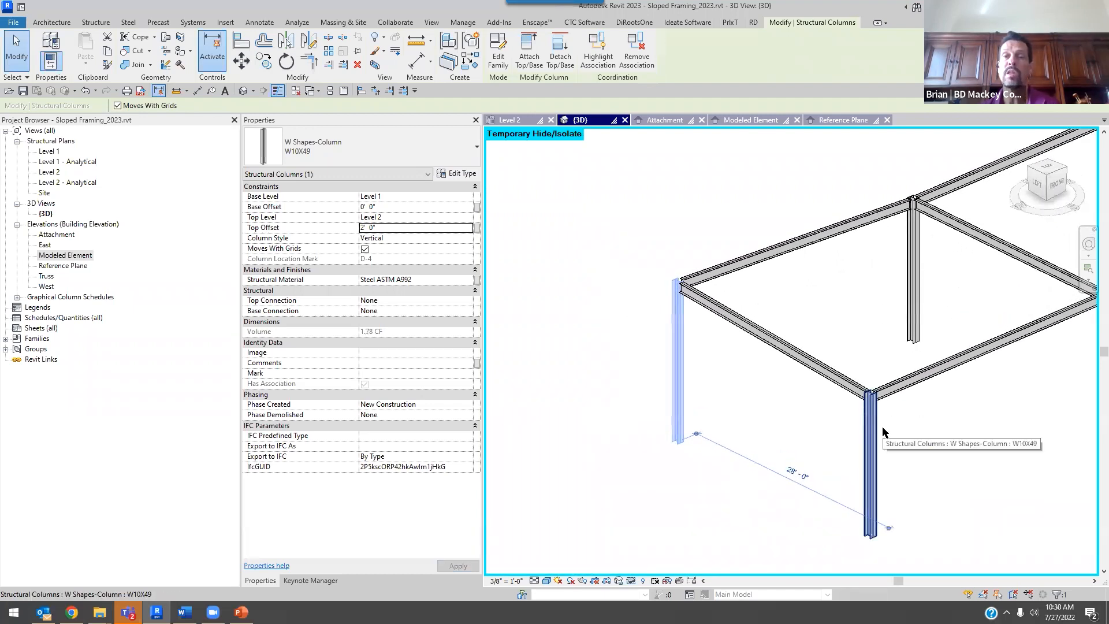
left_click(726, 203)
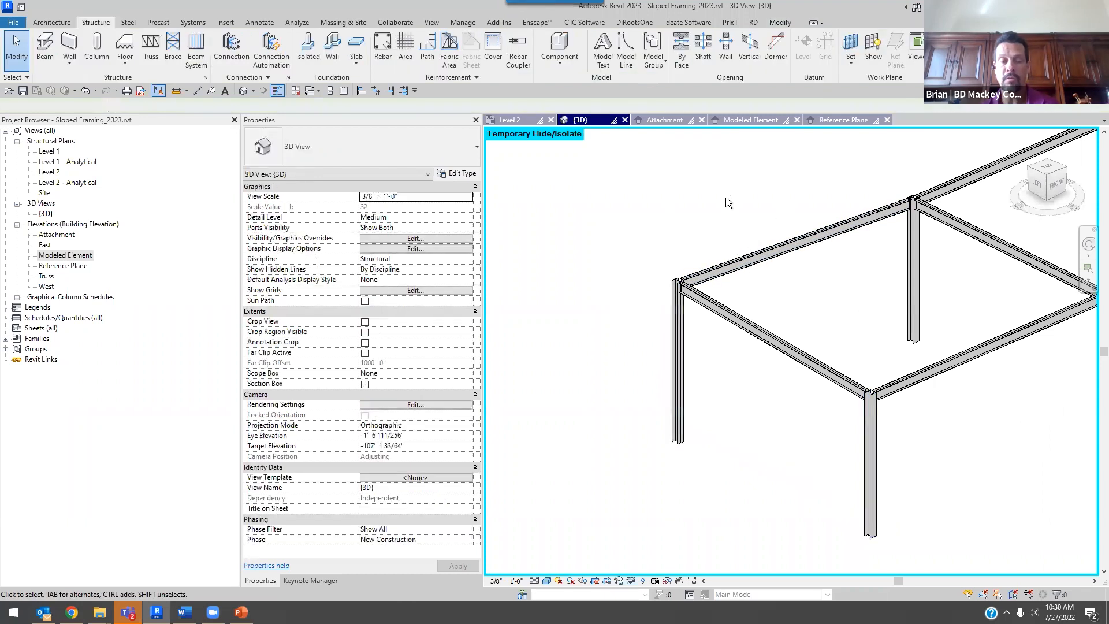
- Try extending the grid C girder between grids 5 and 6 to the masonry wall and inspect its end attachment parameters
scroll(792, 248, "down", 2)
middle_click_drag(854, 314, 613, 426)
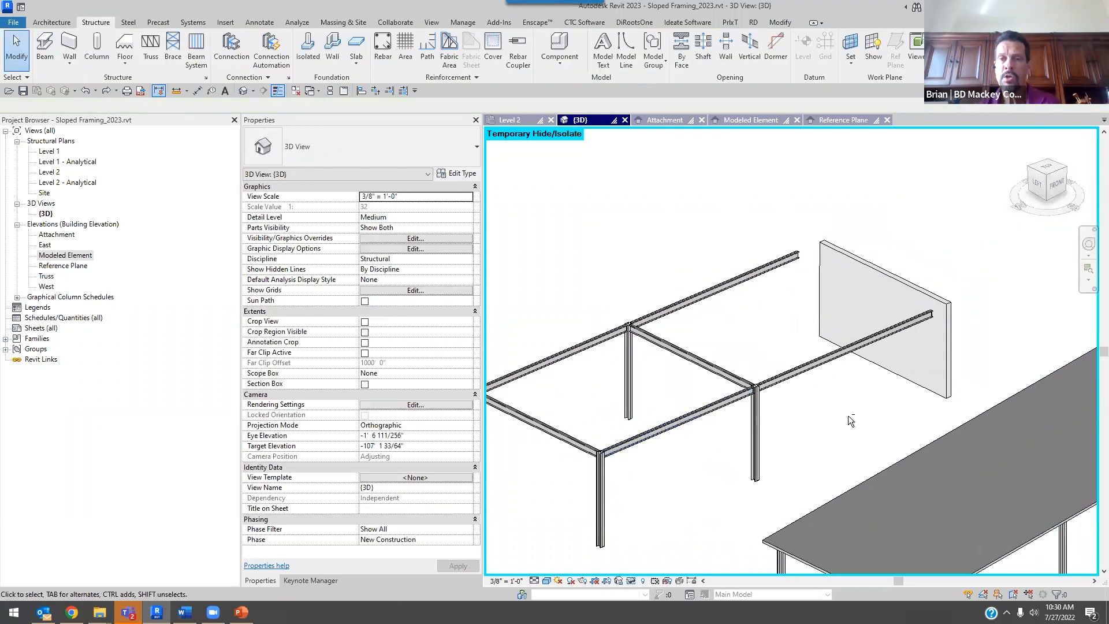
middle_click_drag(851, 419, 878, 440, "shift")
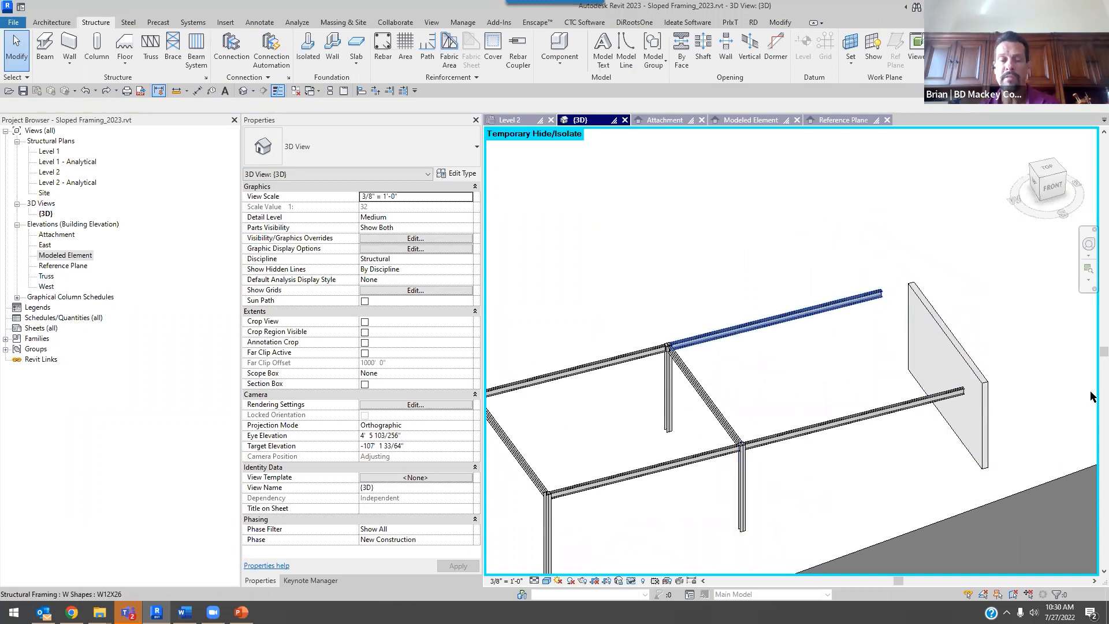
key("t")
key("e")
scroll(974, 390, "up", 2)
left_click(988, 383)
left_click(932, 400)
key("Escape")
key("Escape")
left_click(900, 405)
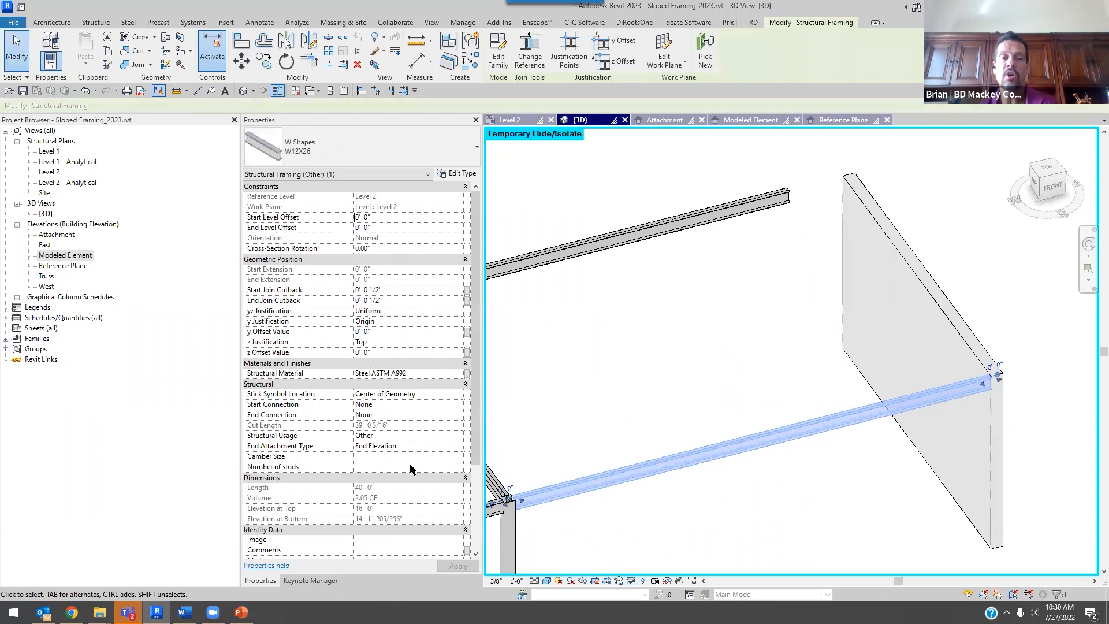
left_click(1027, 404)
- Set the 3D view's detail level to Coarse
scroll(889, 398, "down", 2)
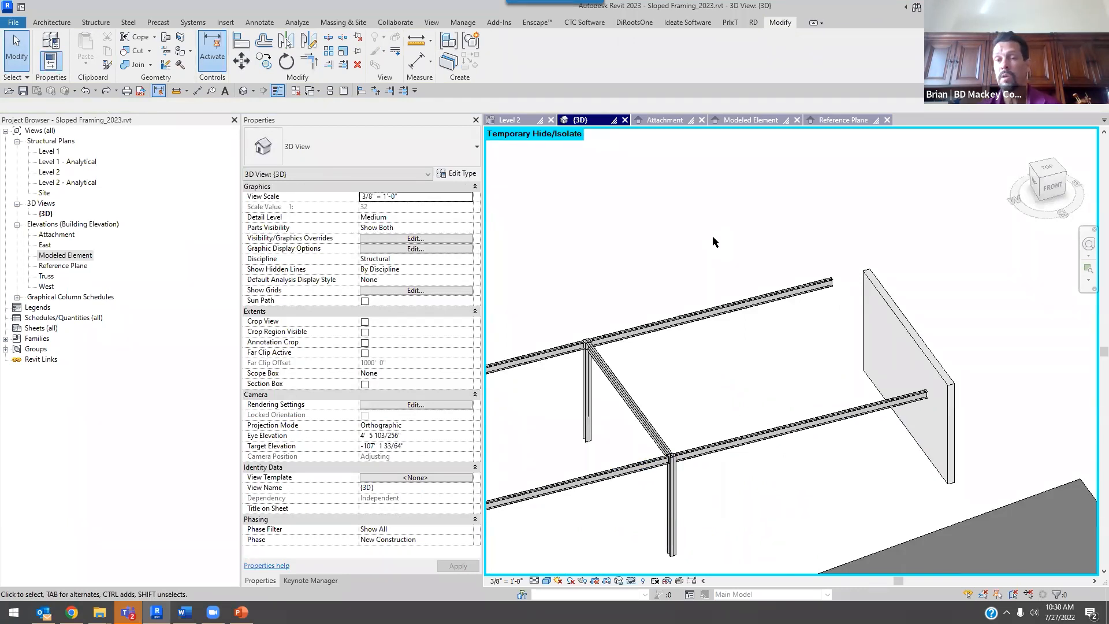
middle_click_drag(666, 402, 817, 379)
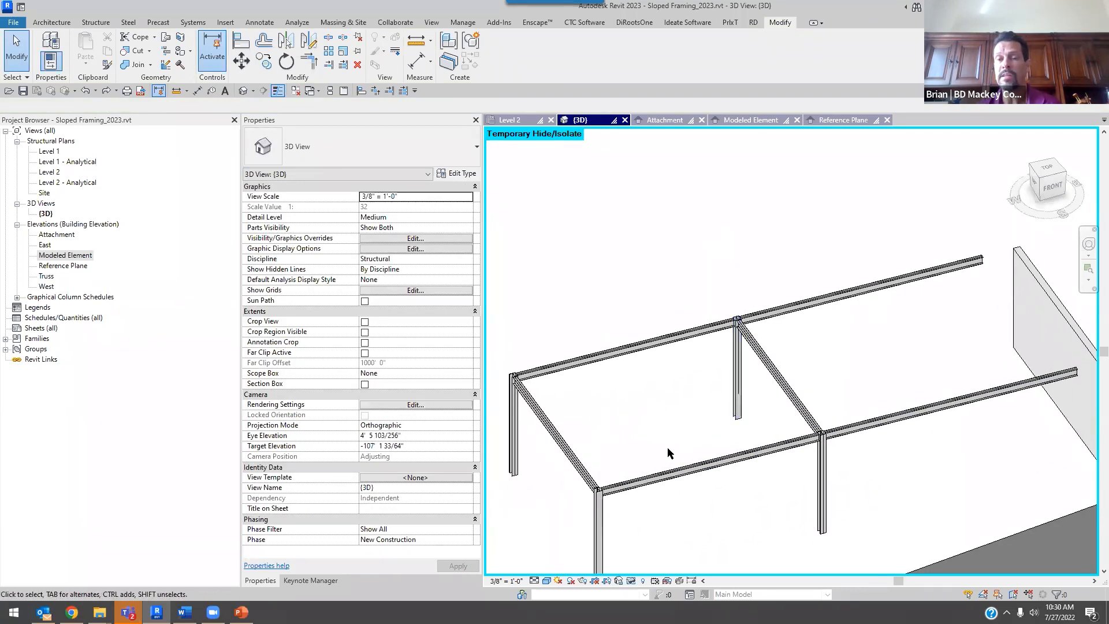
scroll(751, 401, "up", 4)
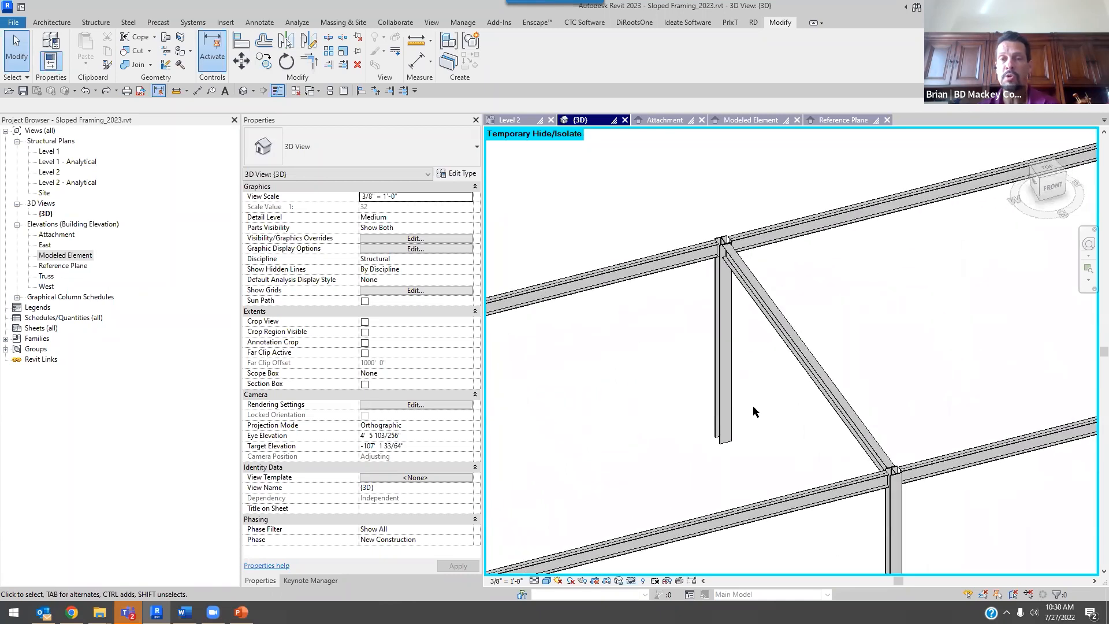
scroll(814, 490, "down", 5)
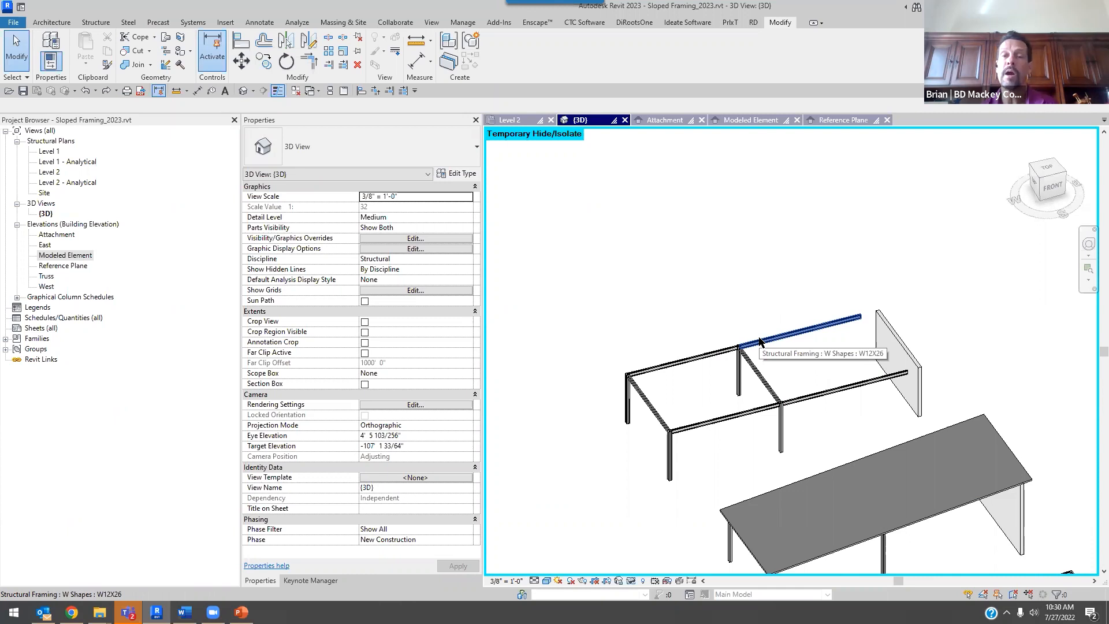
scroll(872, 343, "up", 4)
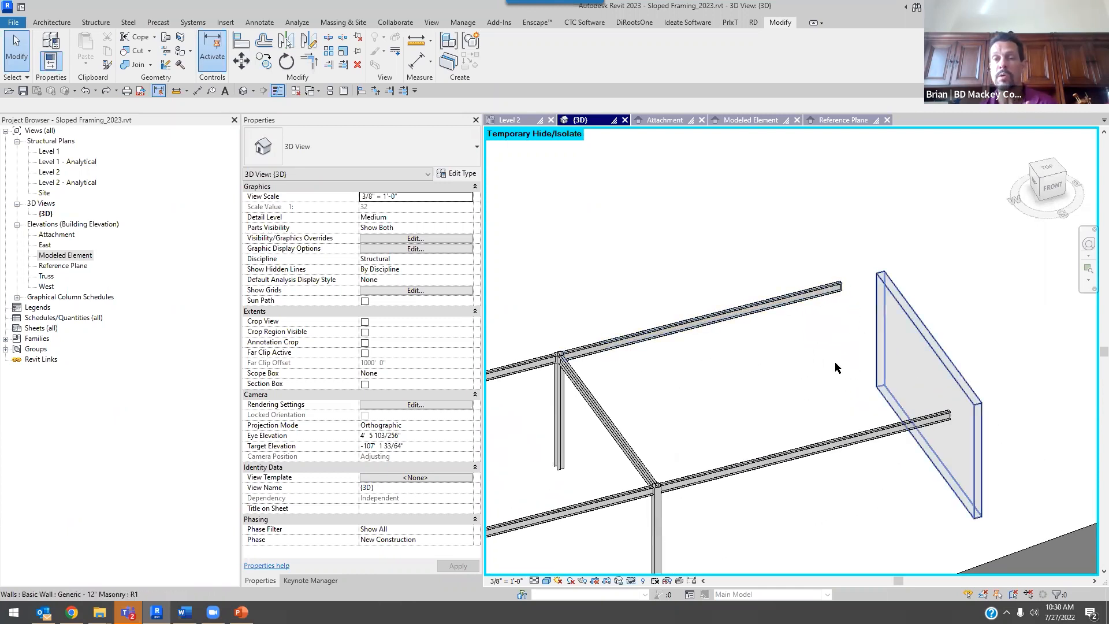
left_click(546, 582)
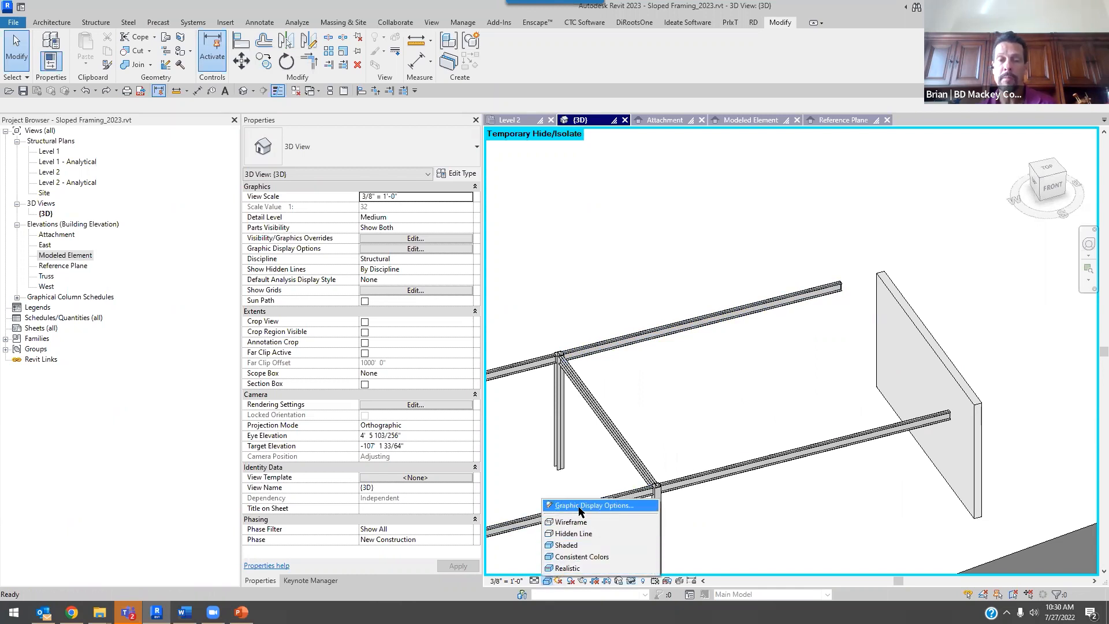
left_click(535, 582)
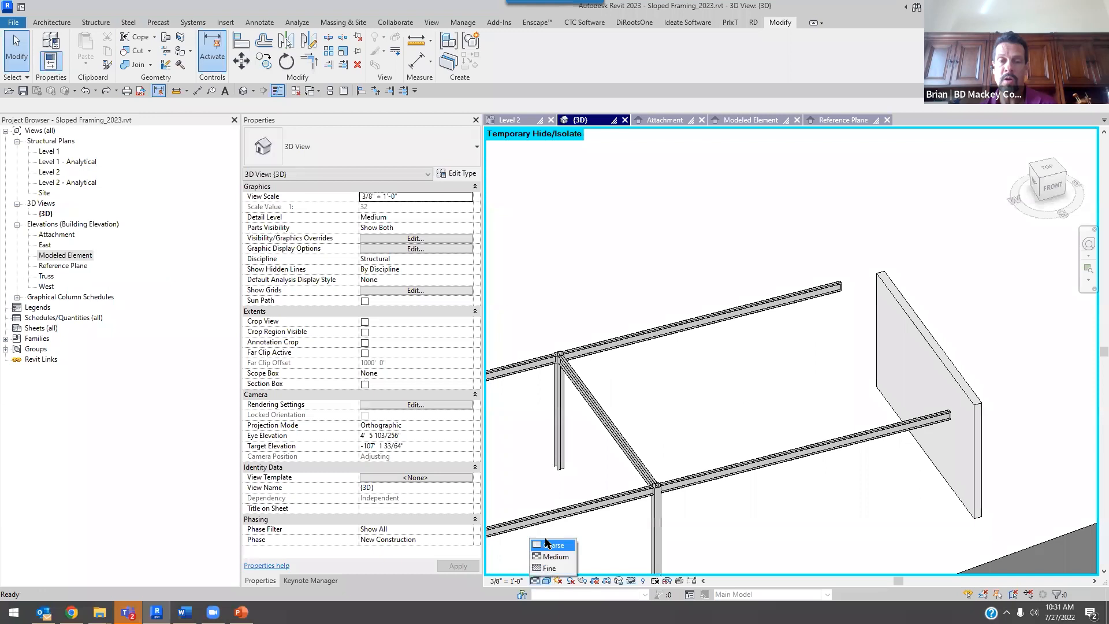
left_click(553, 545)
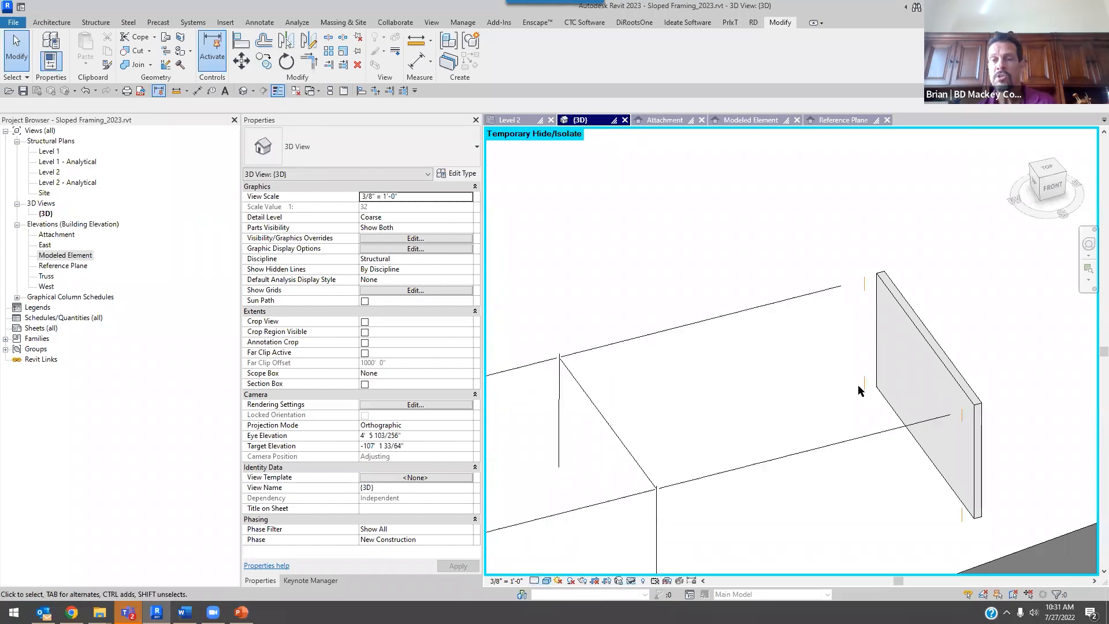
- Select the reference column near the wall end of grid D and examine its type and level constraints
left_click(862, 386)
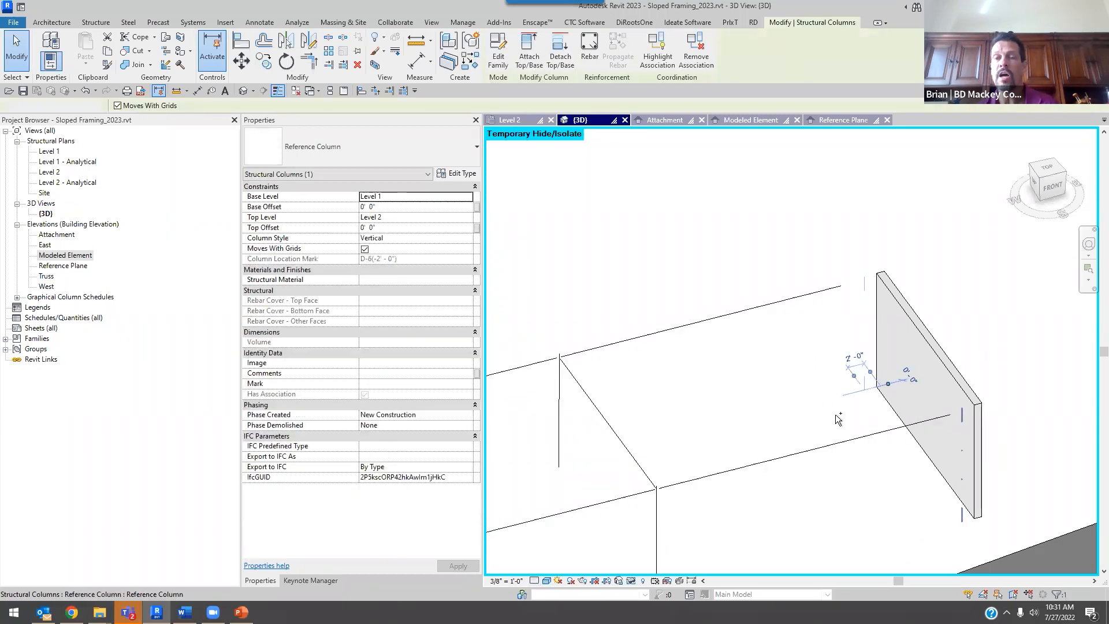
key("Escape")
scroll(845, 270, "up", 3)
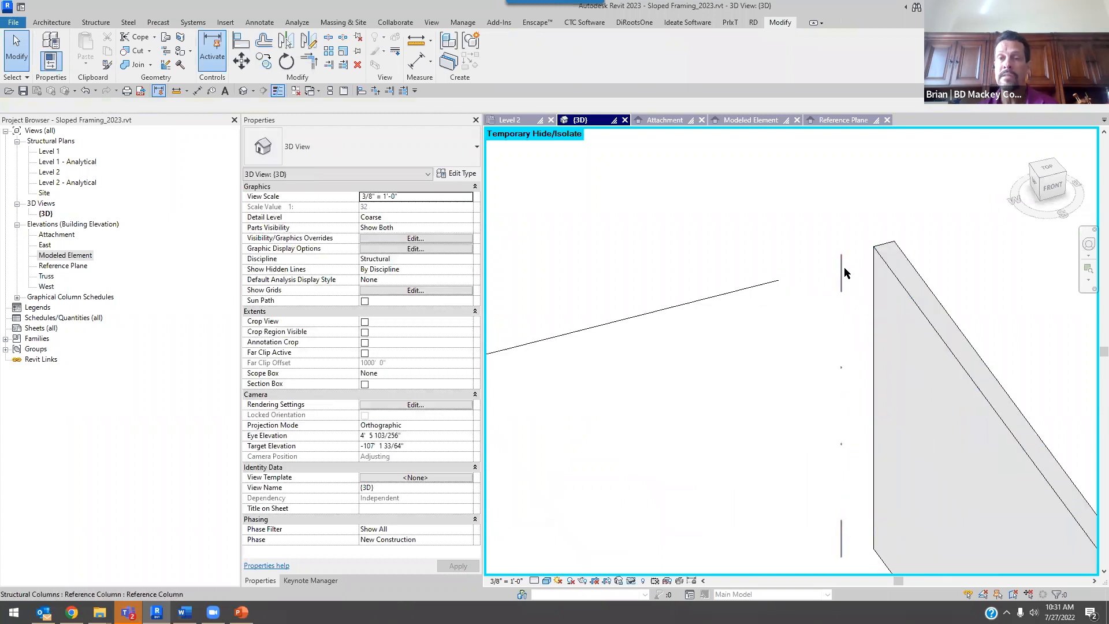
left_click(843, 272)
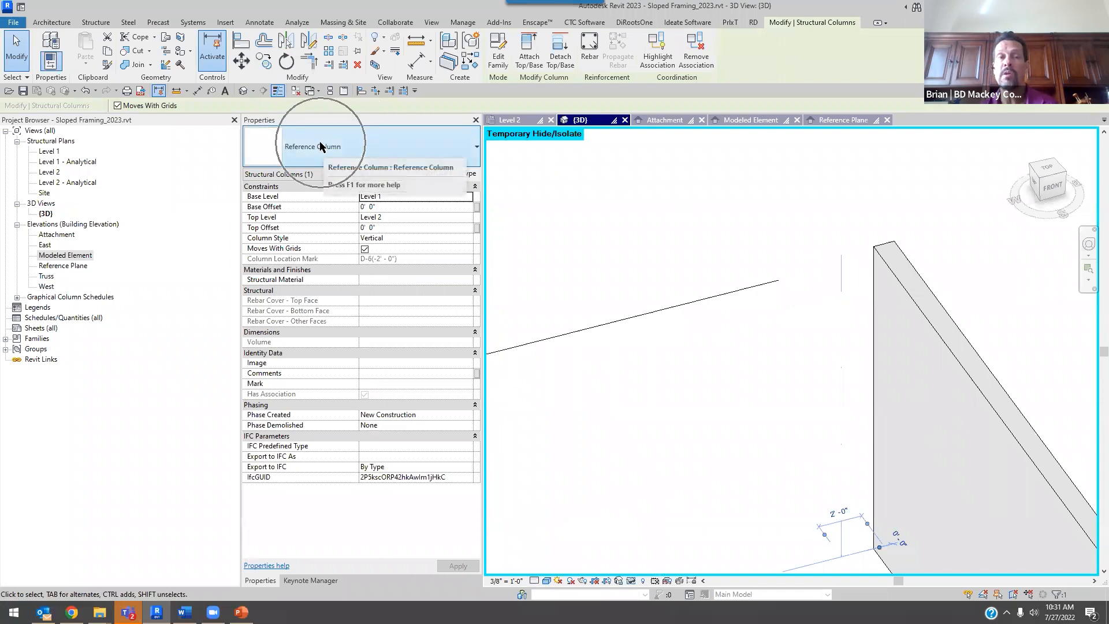
left_click(809, 257)
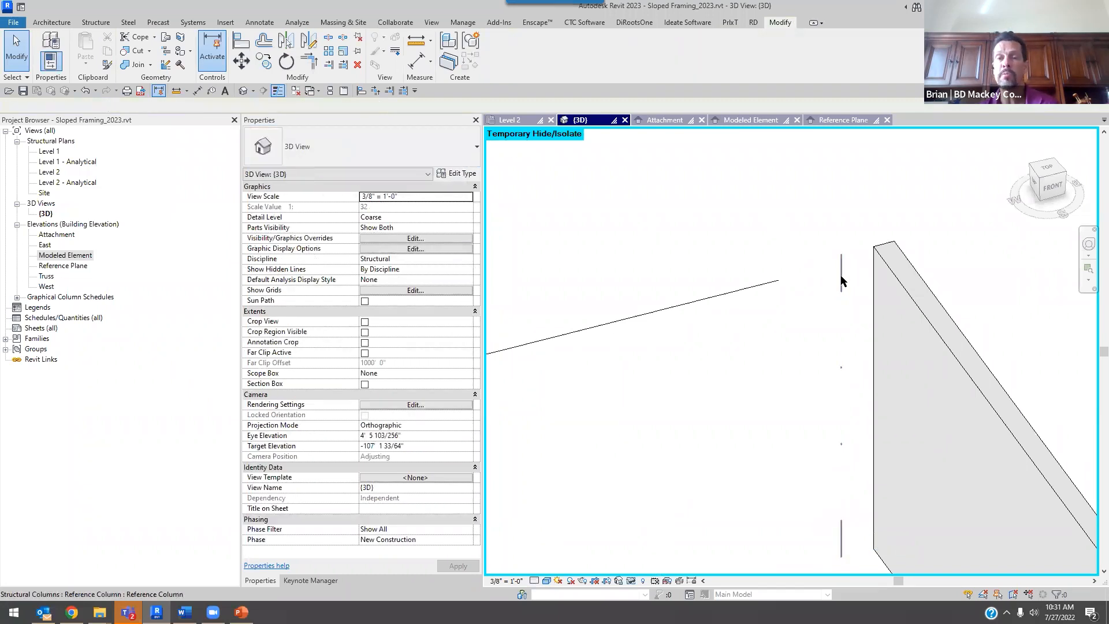
left_click(841, 282)
middle_click_drag(841, 281, 845, 318, "shift")
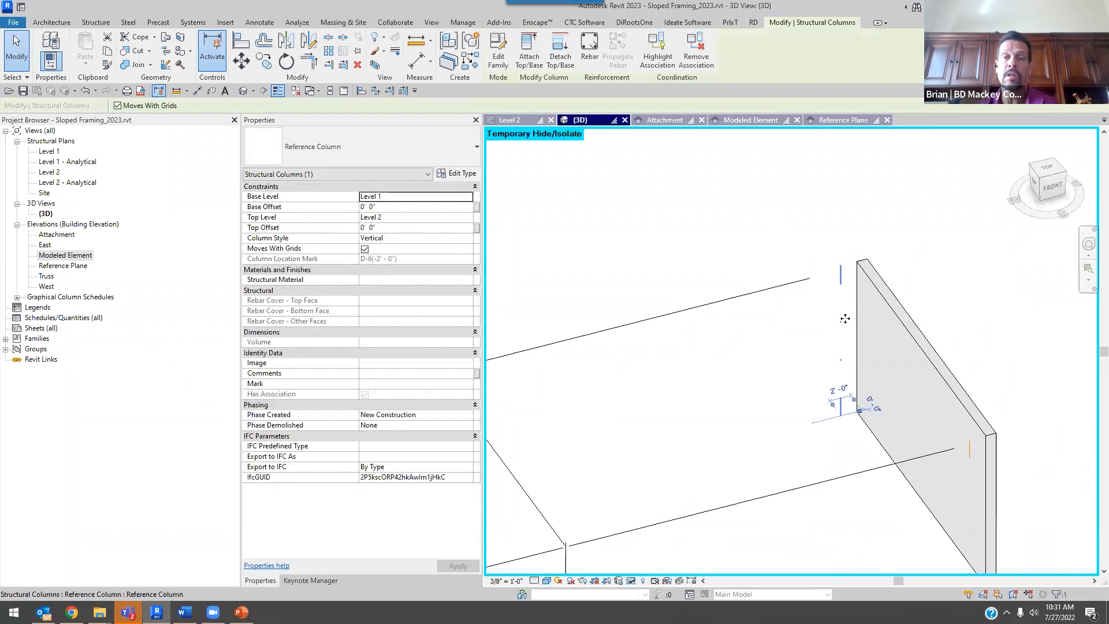
left_click(845, 263)
left_click(841, 286)
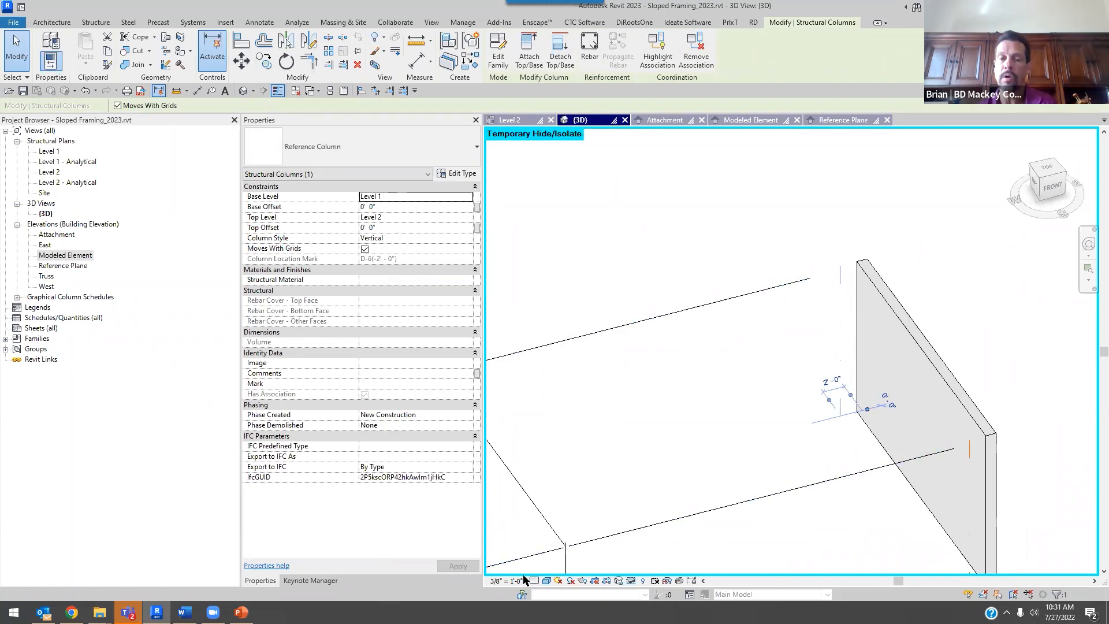
- Compare the reference columns' display at Medium and Coarse detail levels, ending on Coarse, and select the one near grid D
left_click(769, 443)
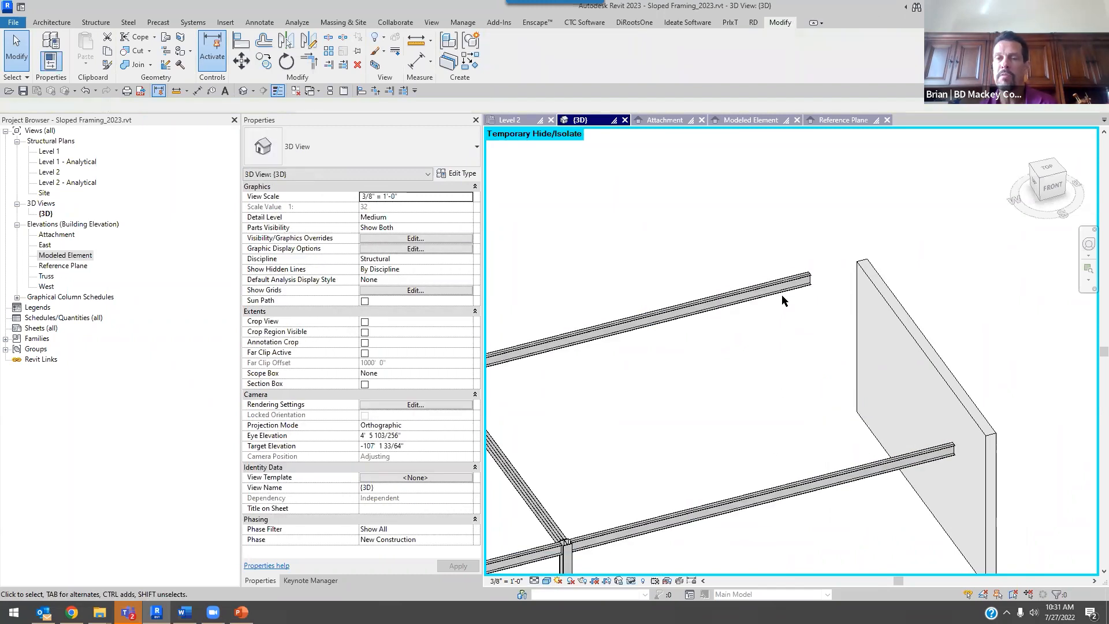
left_click(545, 580)
left_click(552, 544)
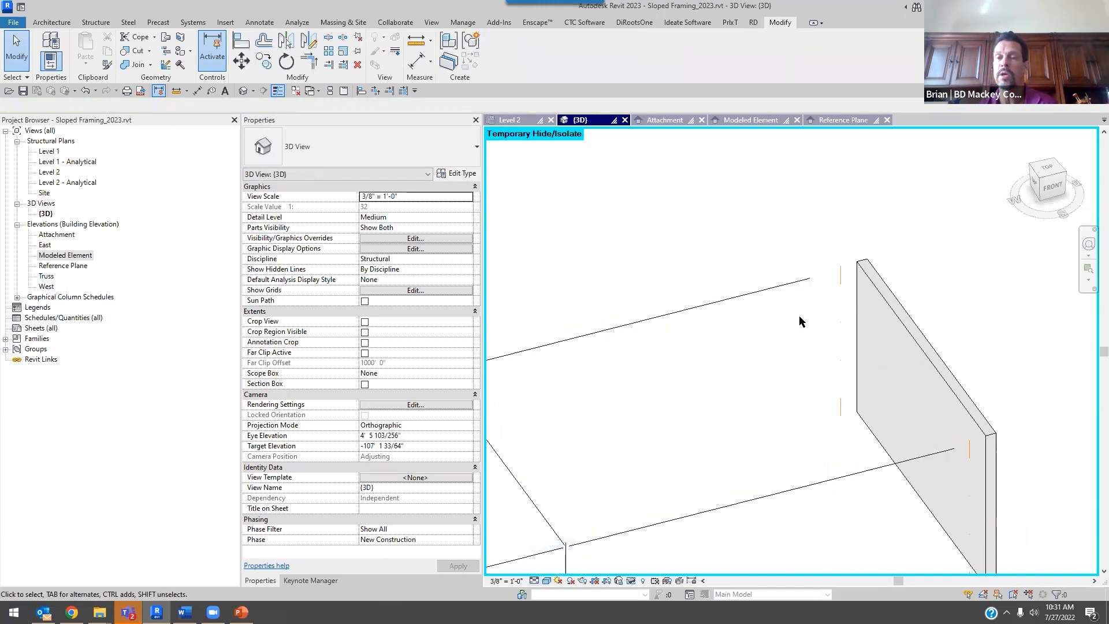
left_click(839, 267)
left_click(823, 194)
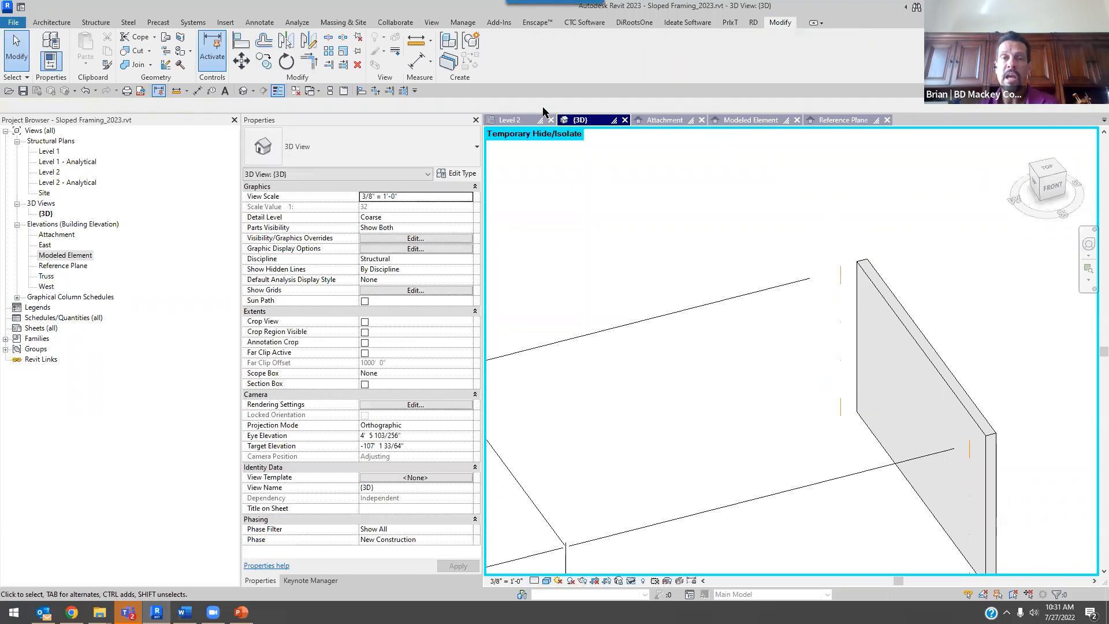
- In the Level 2 plan, select the reference column near grids D and 6 and examine its position beside the wall
left_click(525, 121)
middle_click_drag(975, 342, 861, 343)
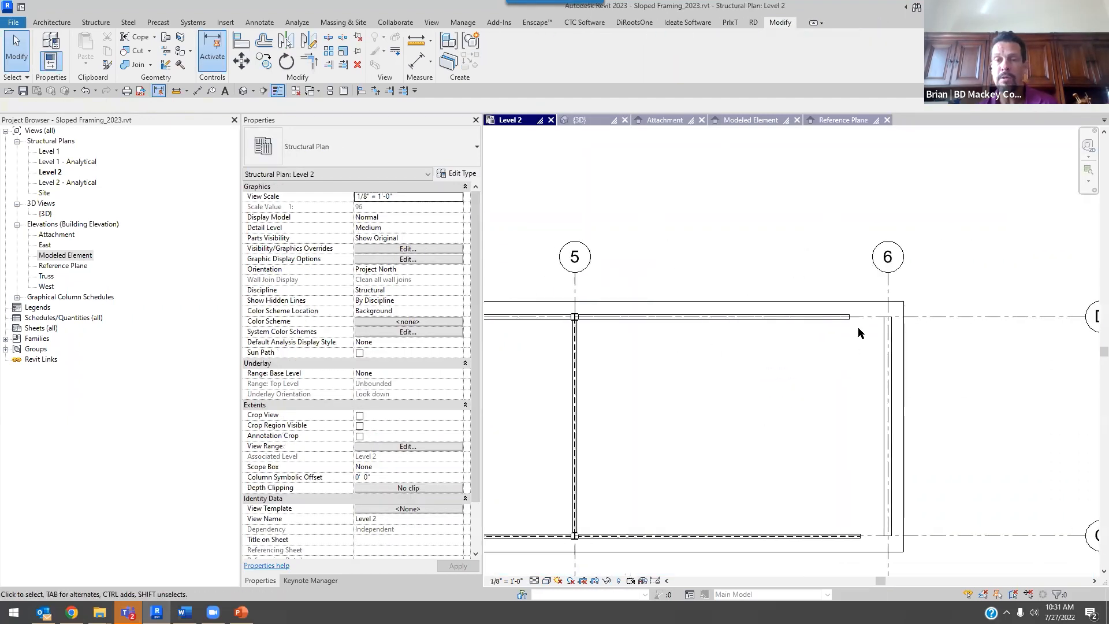
left_click(892, 357)
scroll(879, 320, "up", 8)
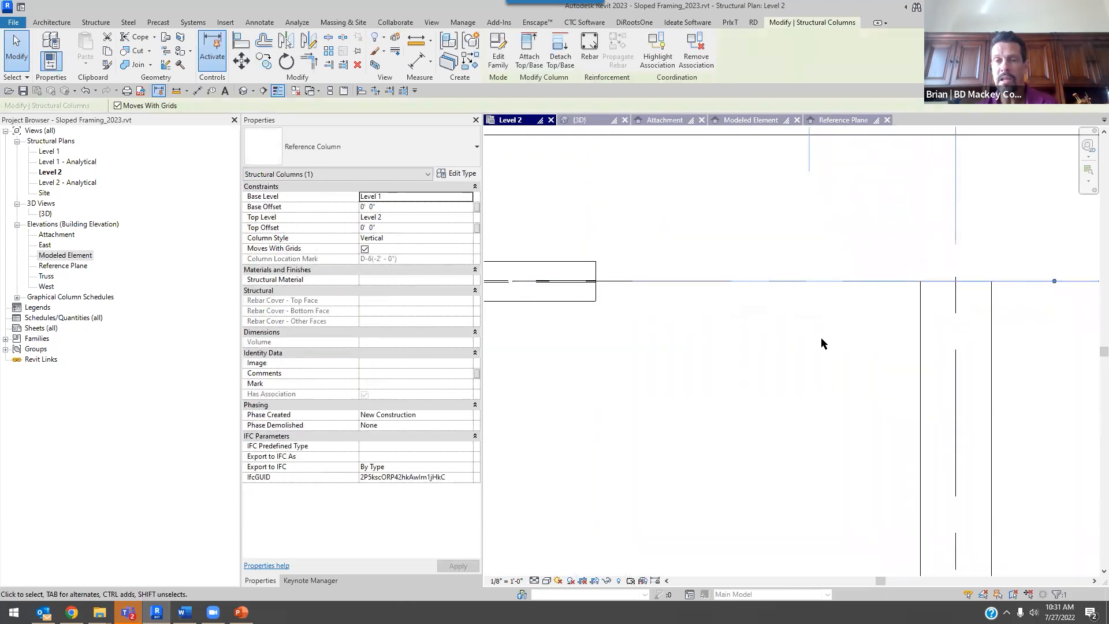
scroll(856, 316, "down", 3)
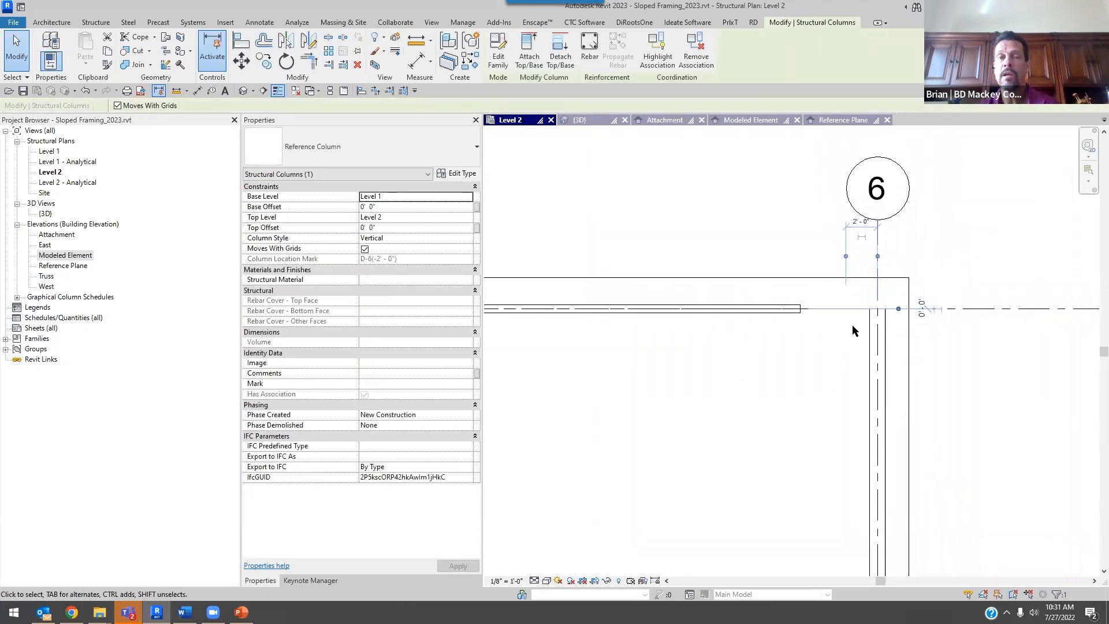
left_click(834, 354)
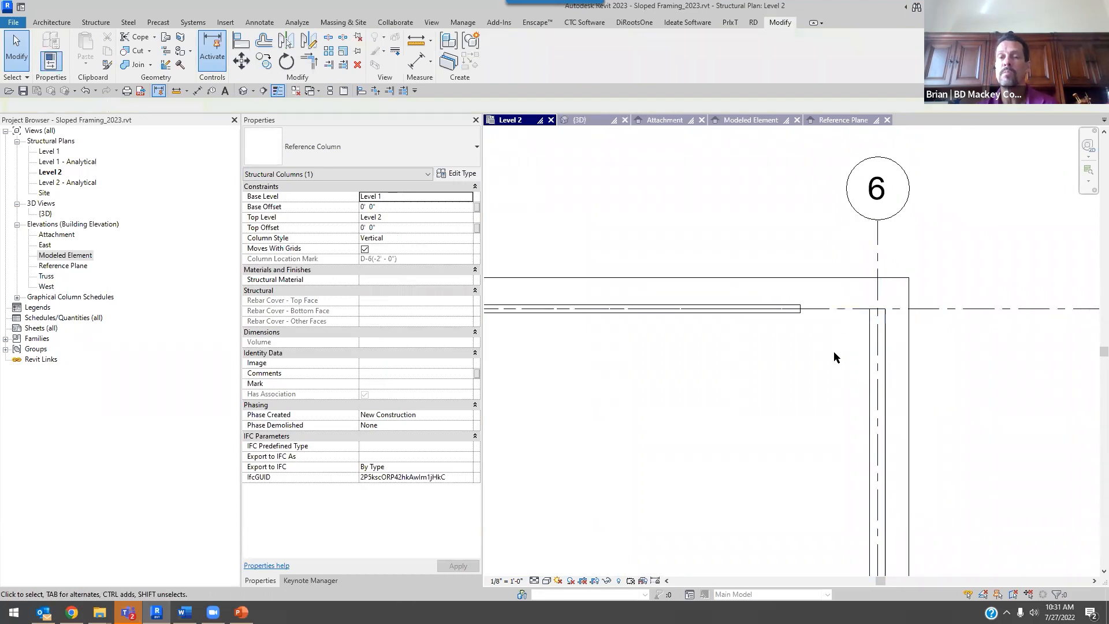
- Change the two reference columns beside the wall at grid 6, on grids D and C, to the W8X10 type
scroll(834, 355, "down", 3)
left_click_drag(816, 252, 855, 559)
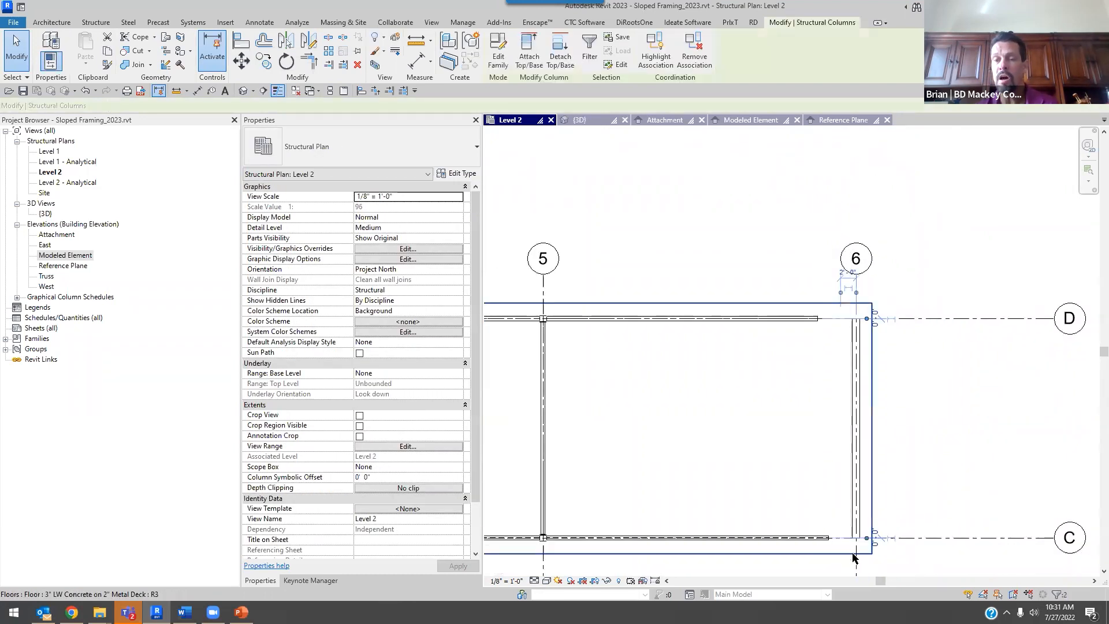
left_click(365, 155)
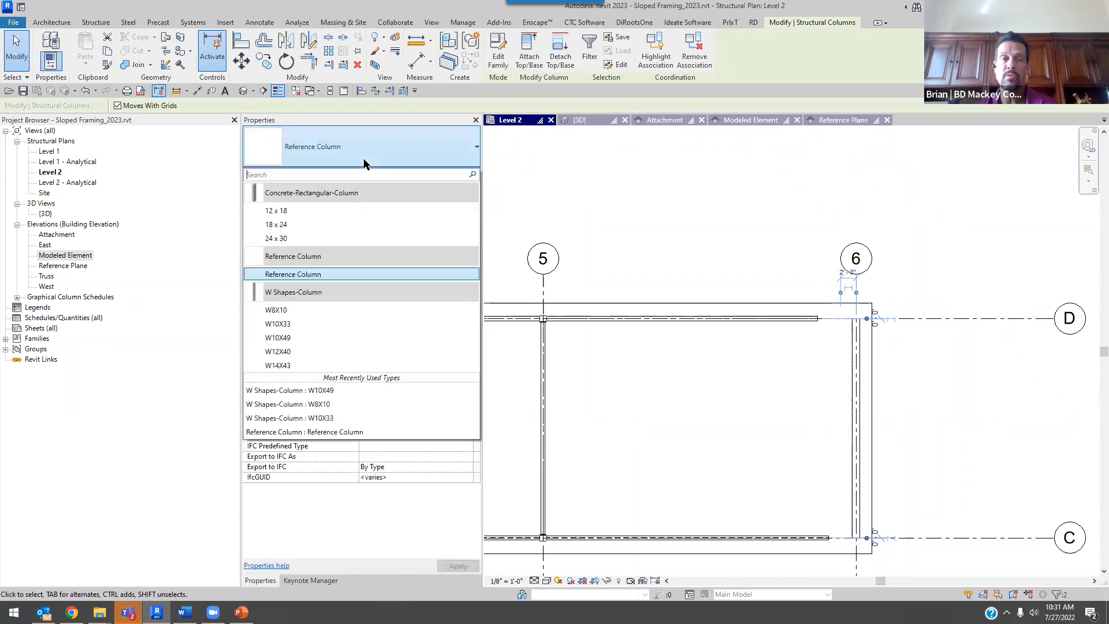
left_click(311, 314)
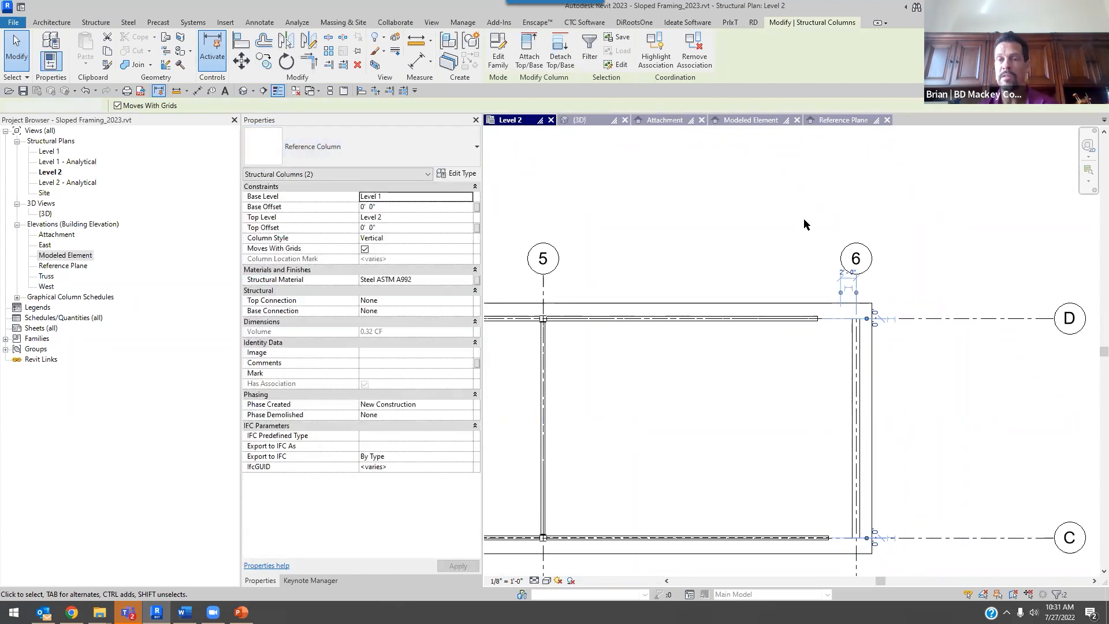
left_click(889, 372)
- Extend the grid D and grid C girders between grids 5 and 6 to the W8X10 columns near the wall
scroll(827, 349, "up", 3)
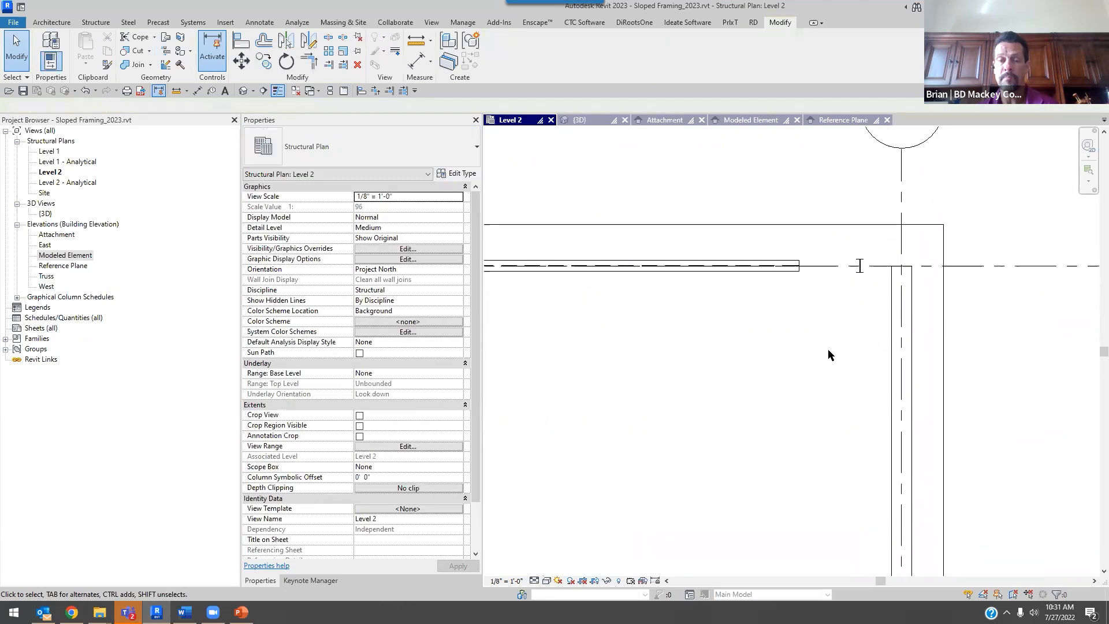
key("e")
left_click(923, 269)
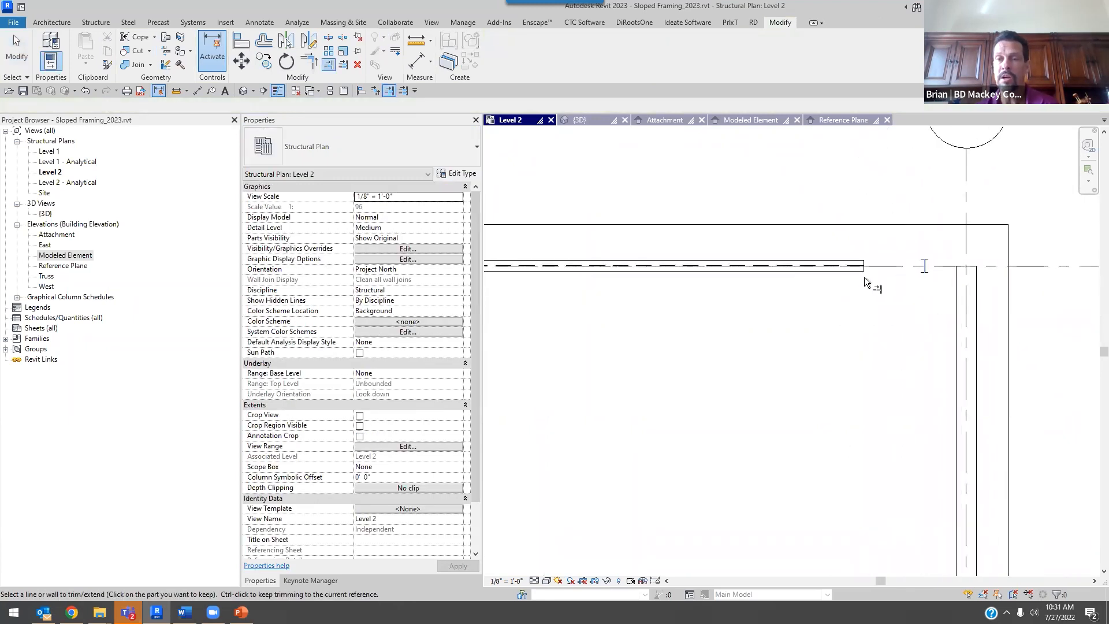
left_click(848, 264)
scroll(848, 263, "down", 1)
scroll(848, 263, "down", 2)
middle_click_drag(871, 394, 876, 313)
left_click(884, 434)
left_click(855, 436)
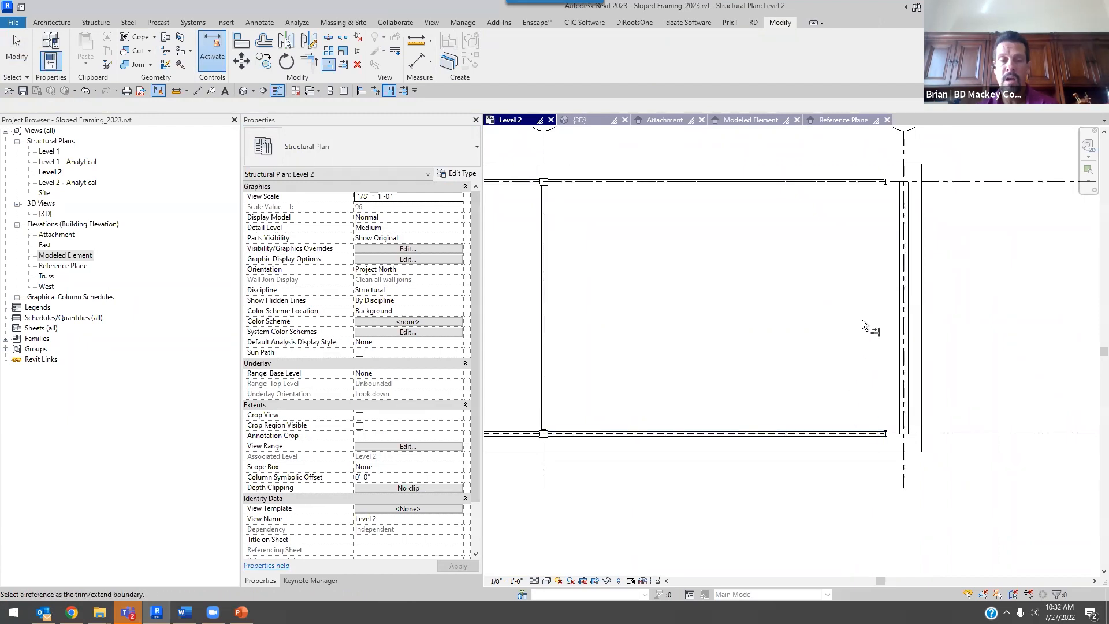
key("Escape")
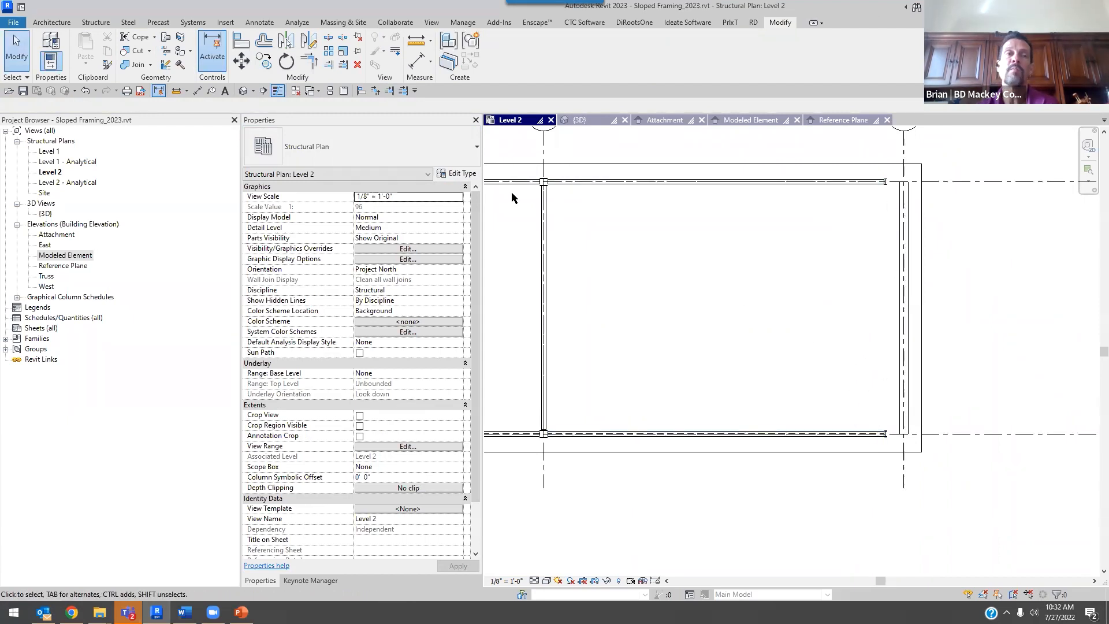
- Place a W12X26 beam between the two W8X10 columns near grid 6, from grid D to grid C
left_click(86, 23)
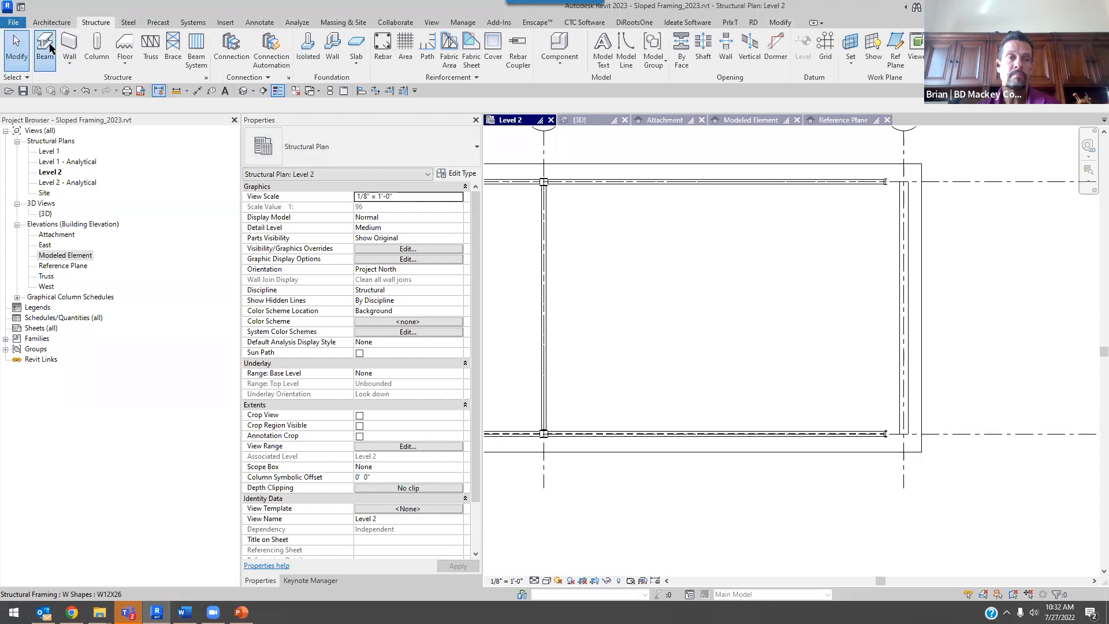
key("b")
key("m")
scroll(882, 182, "up", 2)
left_click(881, 182)
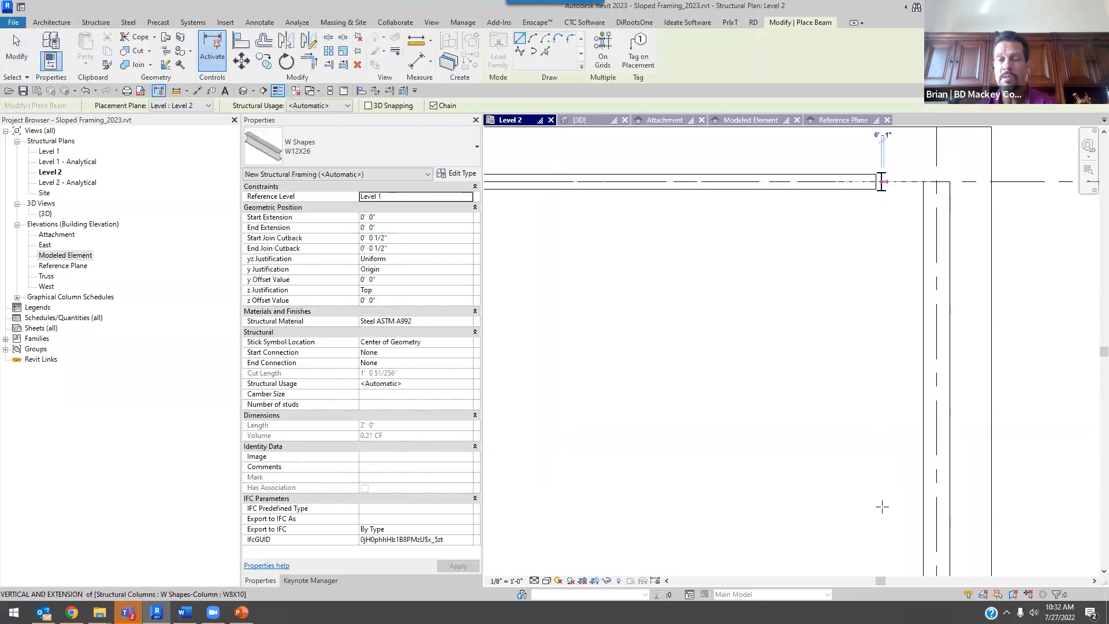
scroll(882, 504, "down", 2)
left_click(883, 433)
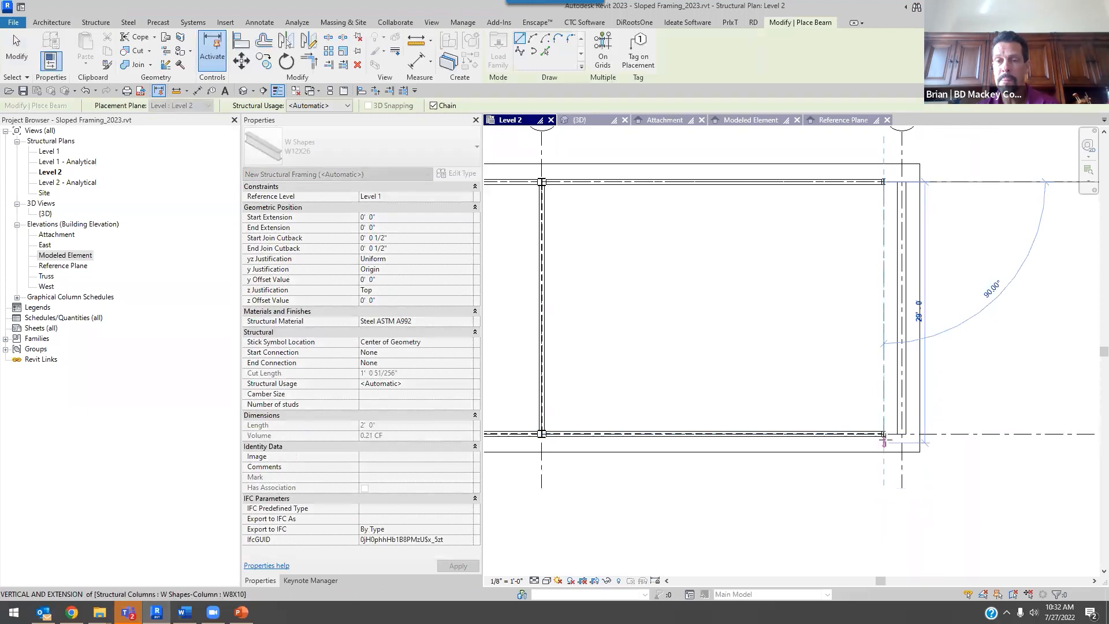
key("Escape")
key("Escape")
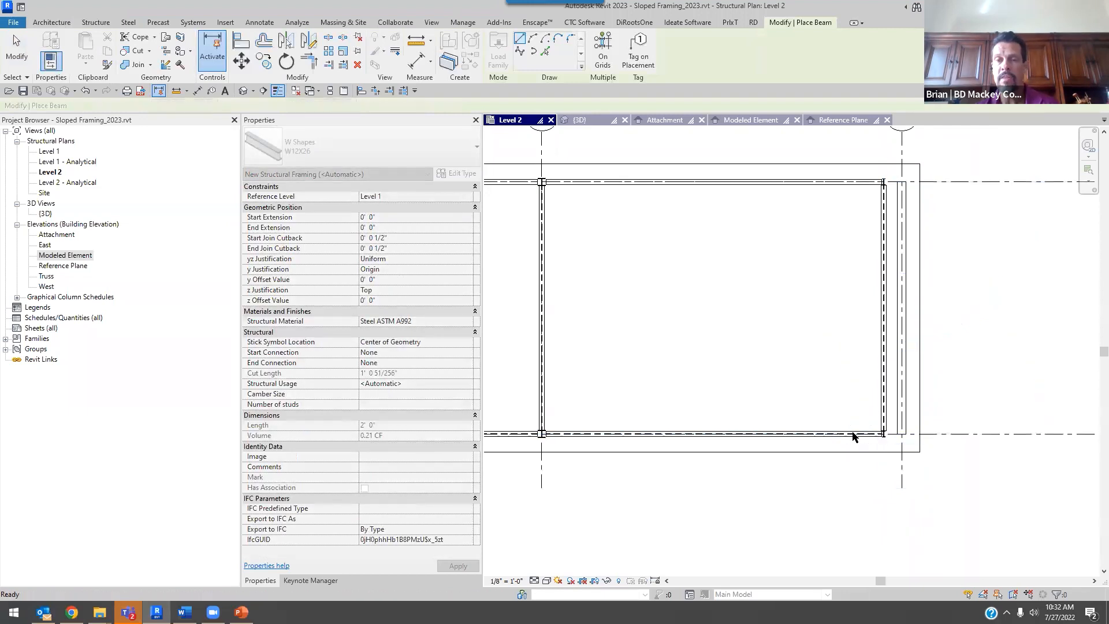
key("Escape")
- Set the start and end attachment types to Distance for the new beam and the two girders between grids 5 and 6
left_click(888, 365)
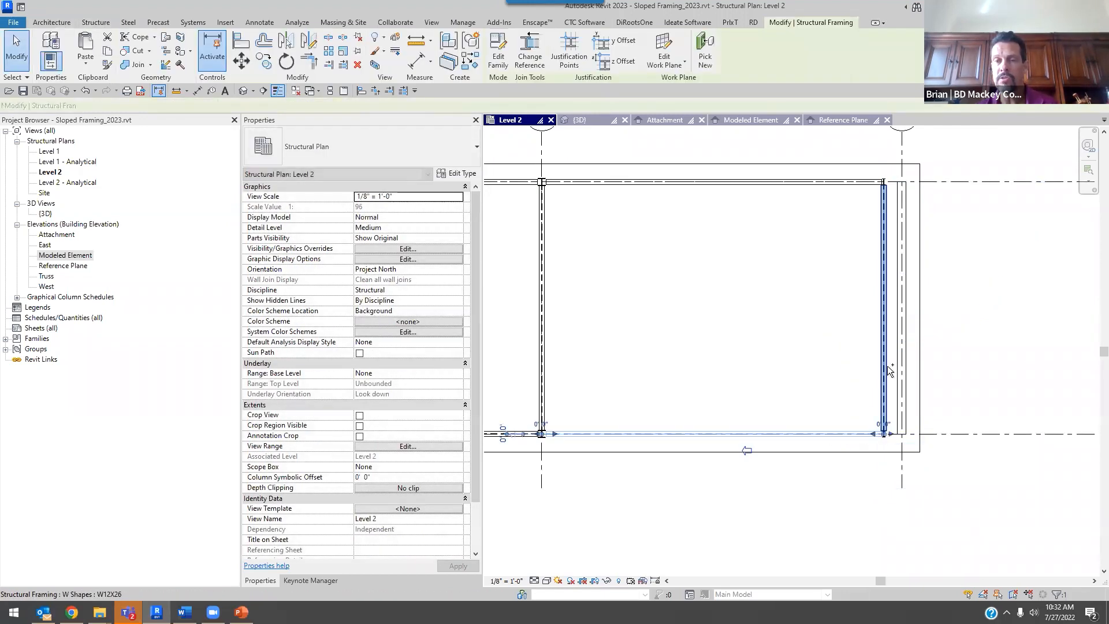
left_click(818, 180, "ctrl")
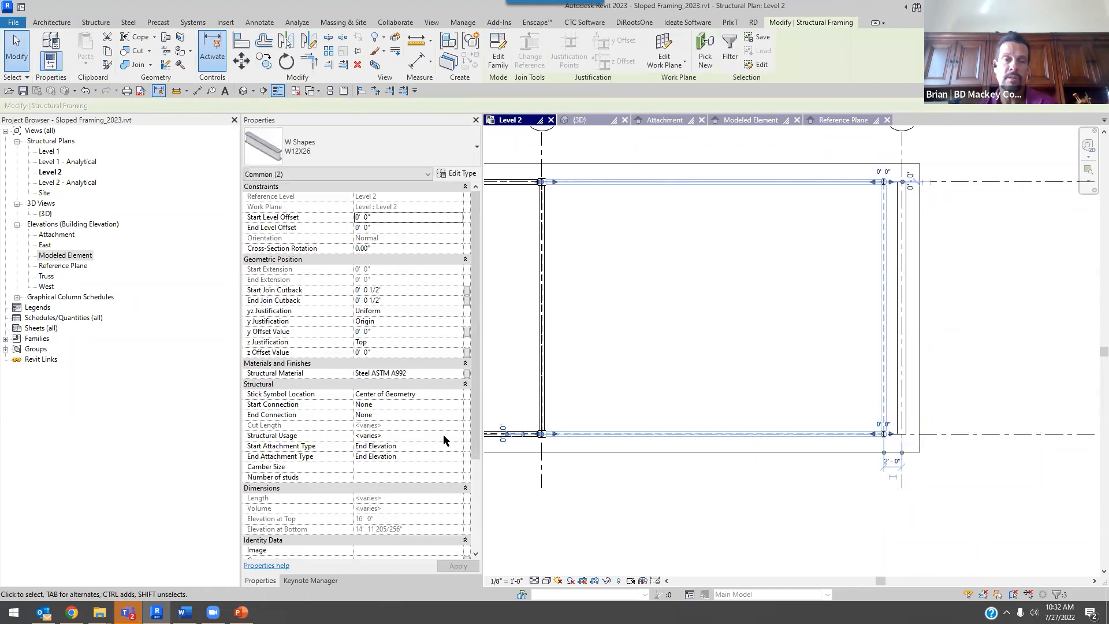
left_click(457, 448)
left_click(448, 458)
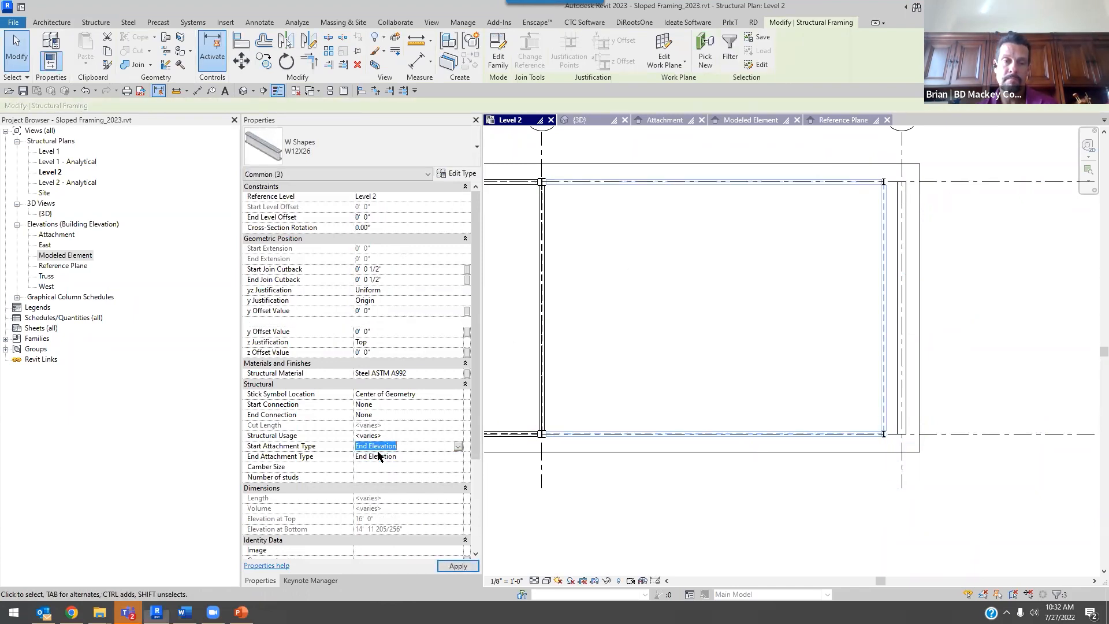
left_click(458, 456)
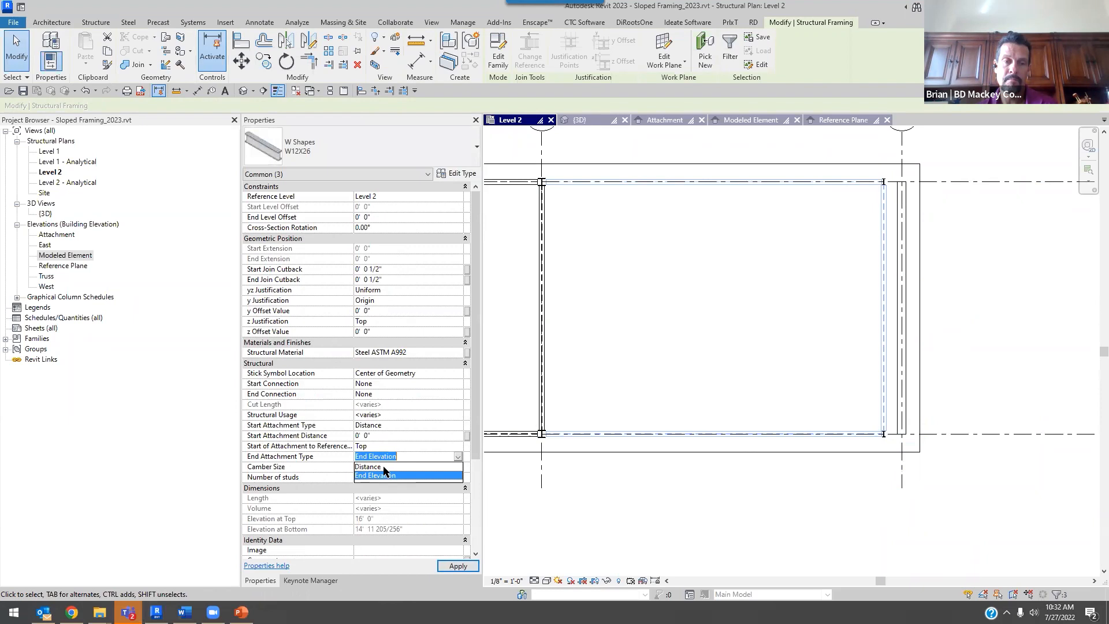
left_click(381, 466)
scroll(693, 321, "down", 2)
left_click(705, 329)
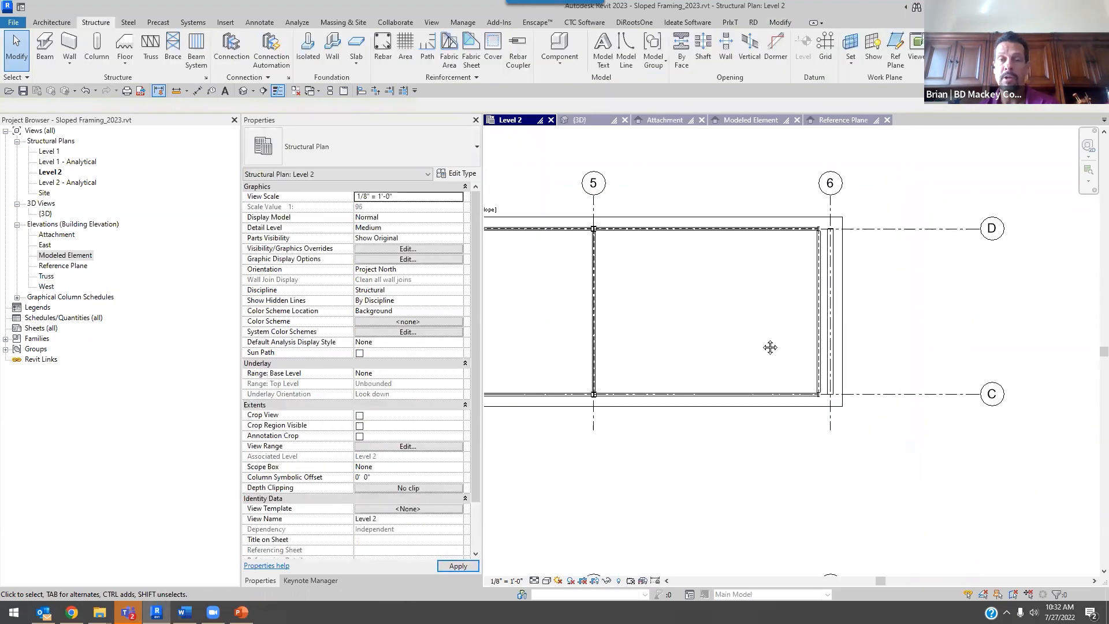
- Place automatic HSS6X6X1/2 beam systems at 6' fixed spacing in both bays between grids 4 and 6
middle_click_drag(770, 347, 981, 353)
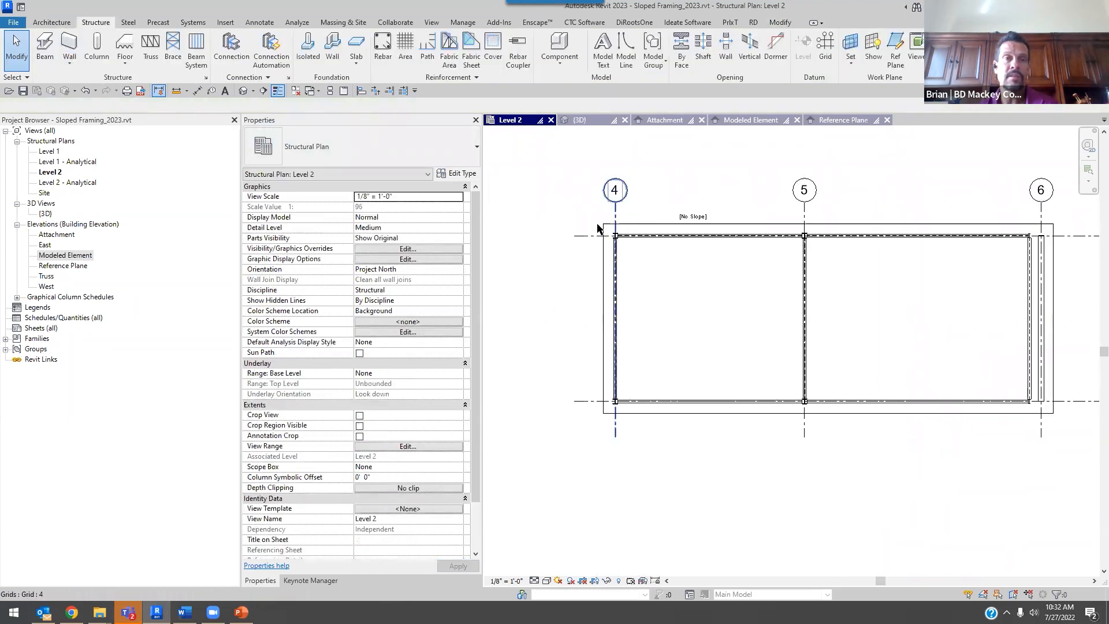
left_click(195, 54)
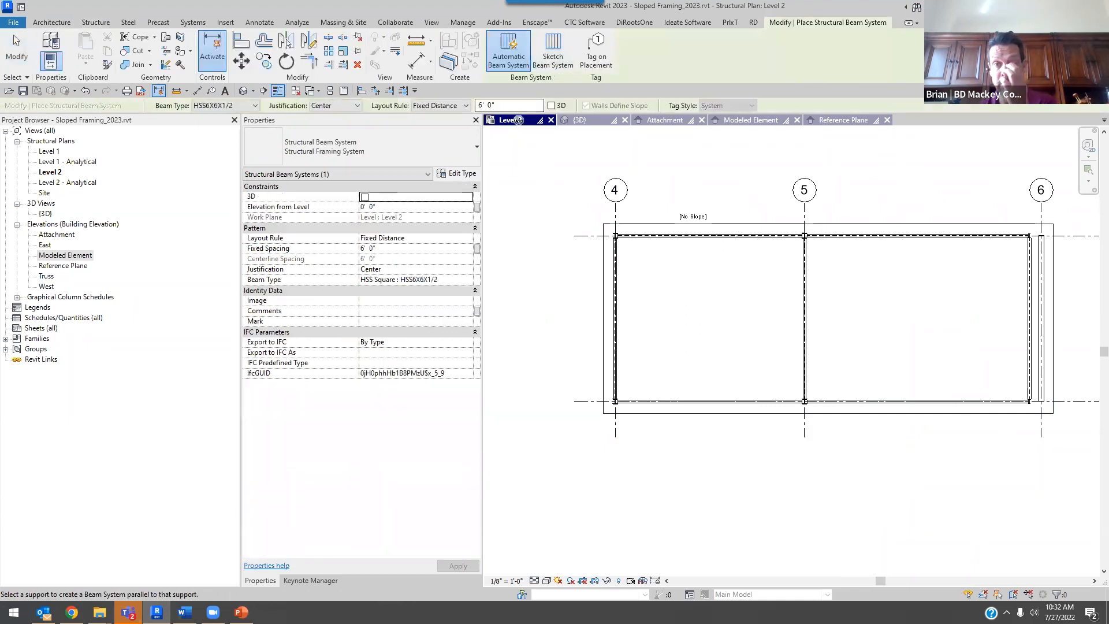
left_click(508, 55)
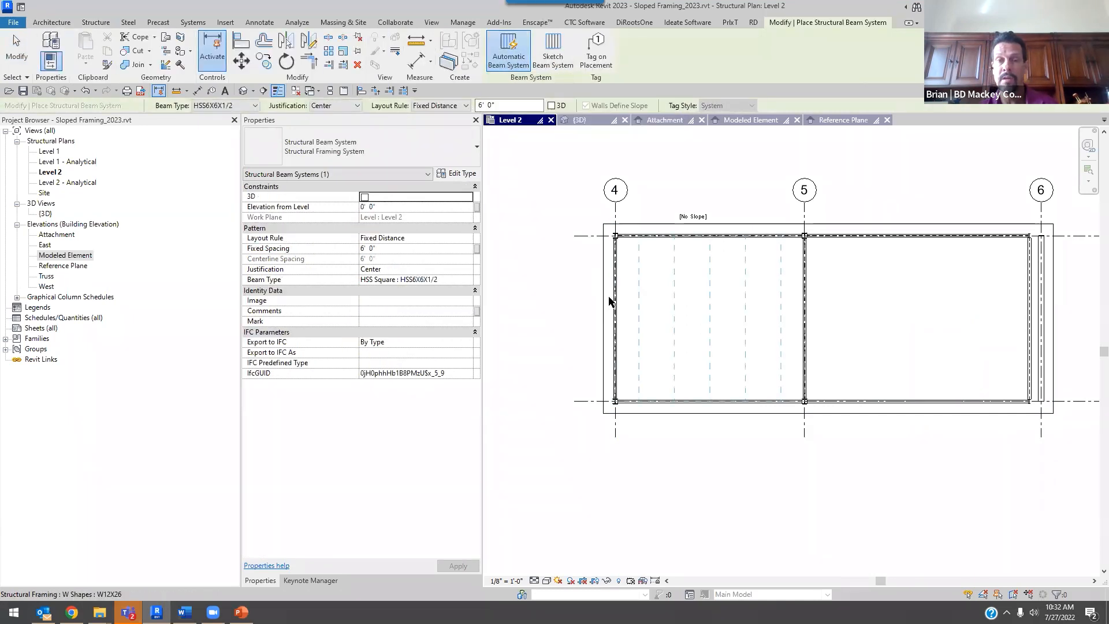
left_click(663, 312)
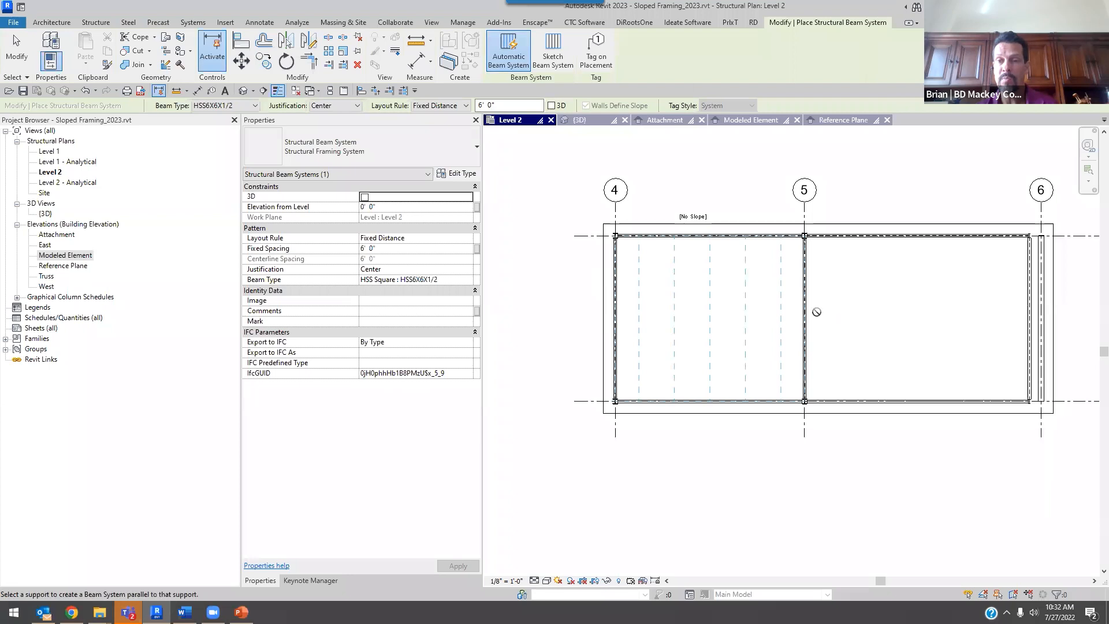
left_click(908, 325)
key("Escape")
key("Escape")
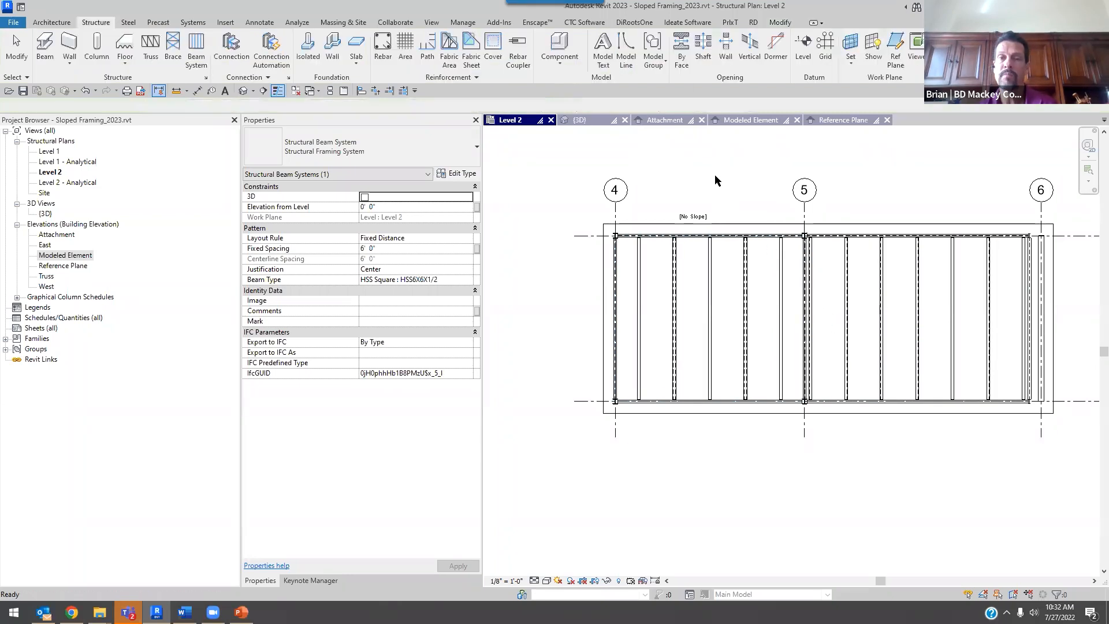
- Open the Attachment elevation and temporarily hide the grids category around the bays between grids 4 and 6
scroll(733, 197, "down", 5)
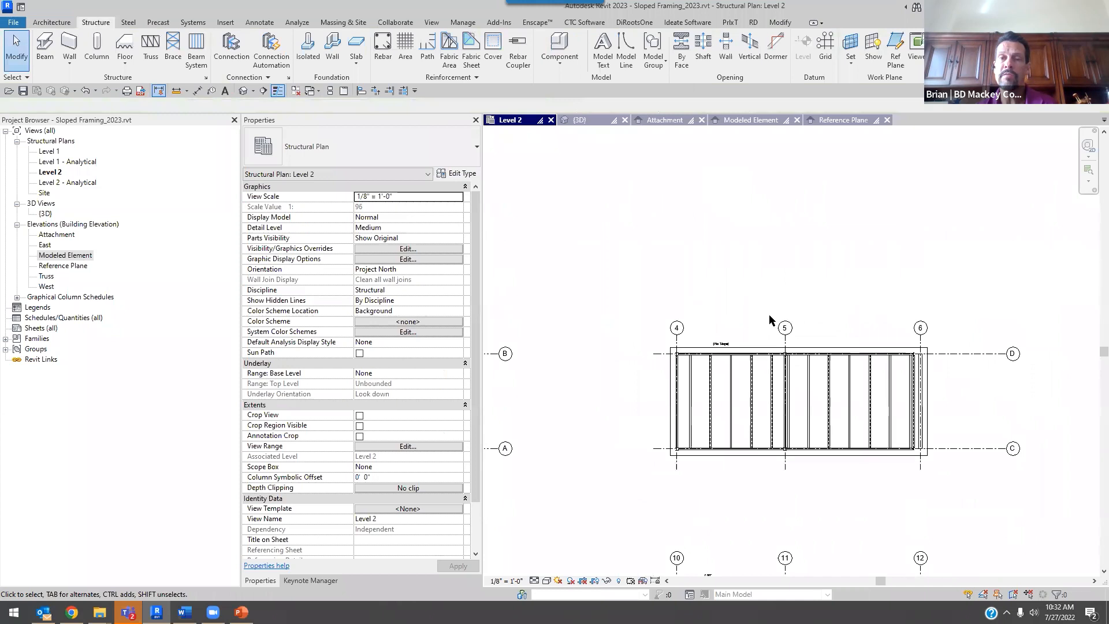
double_click(526, 310)
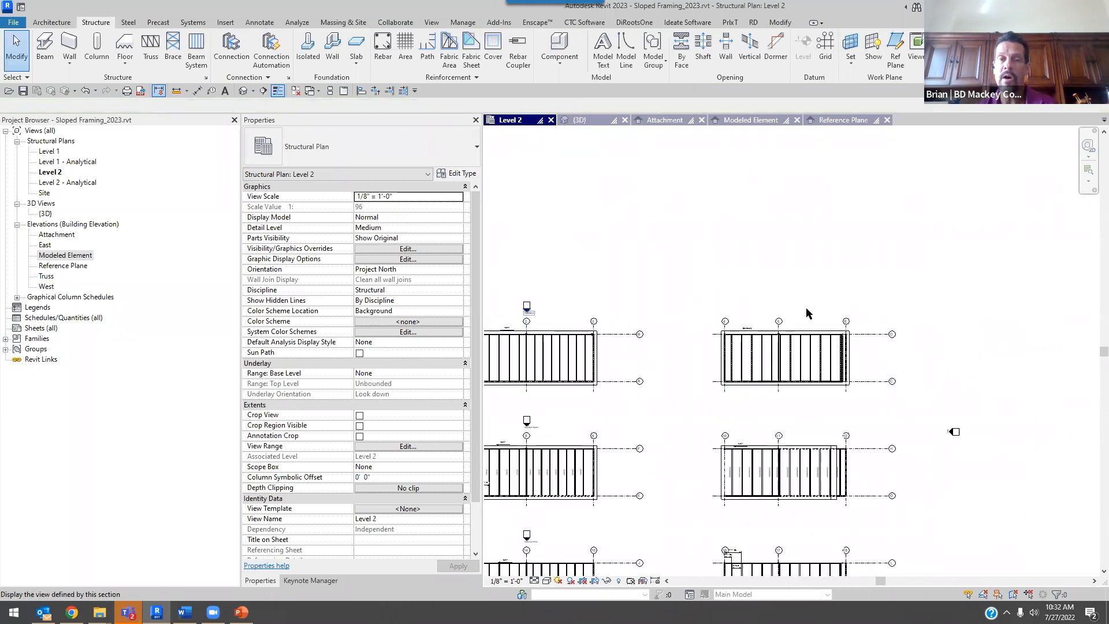
scroll(710, 445, "down", 4)
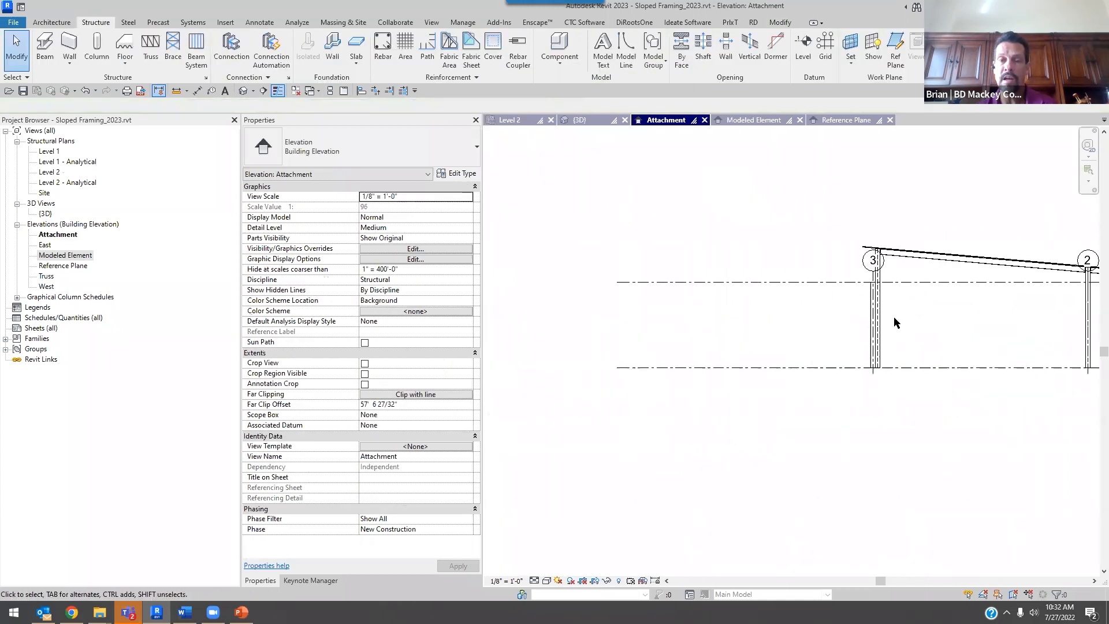
middle_click_drag(656, 321, 836, 314)
scroll(753, 311, "up", 5)
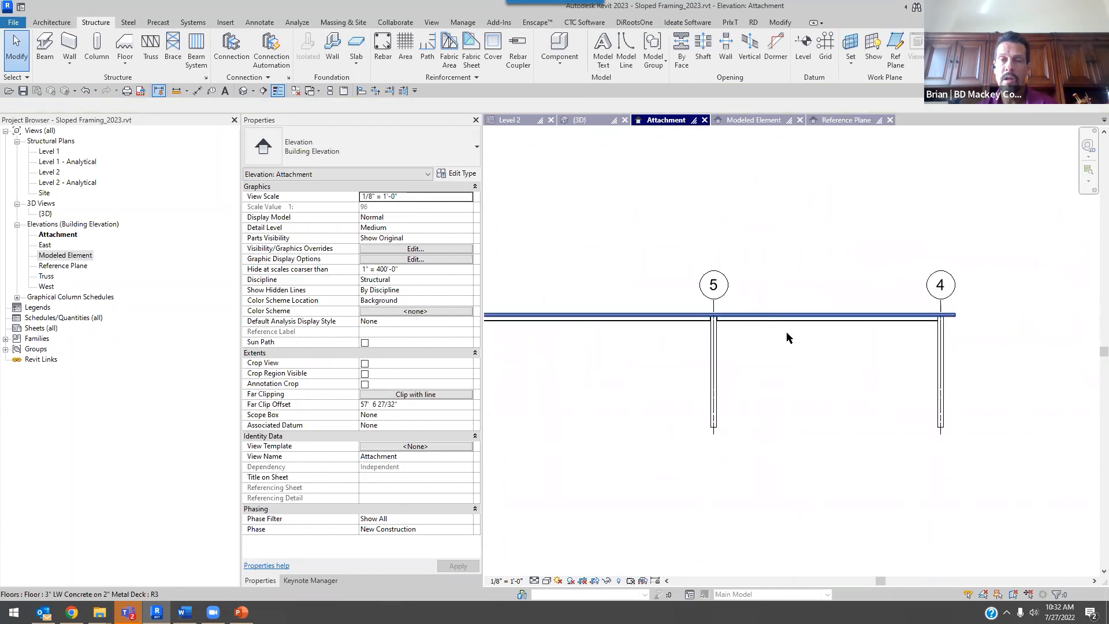
left_click(723, 304)
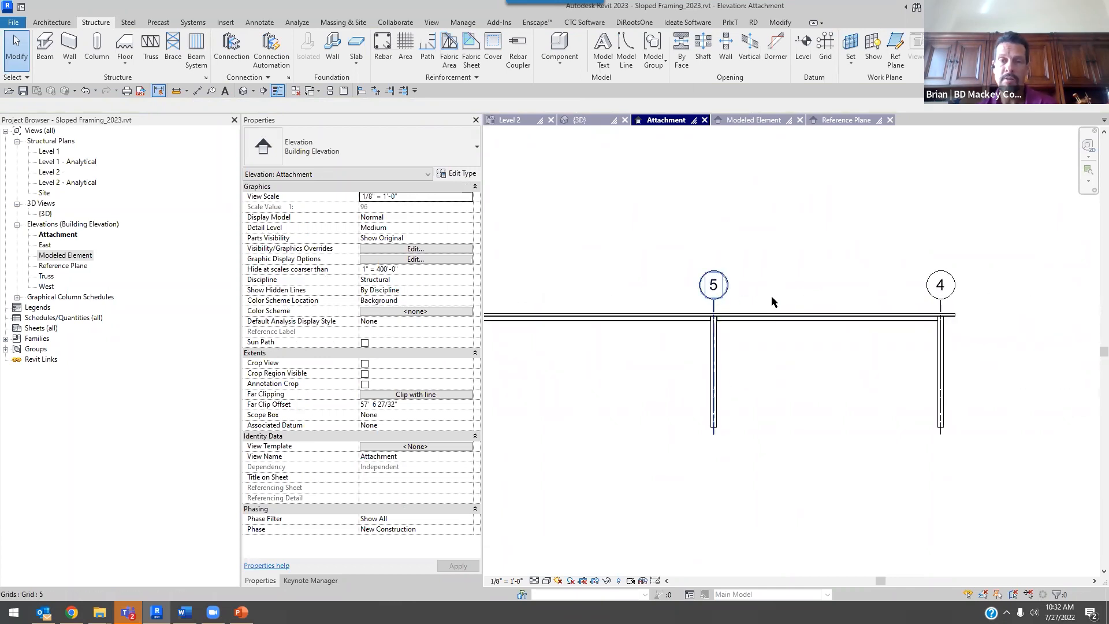
left_click(617, 581)
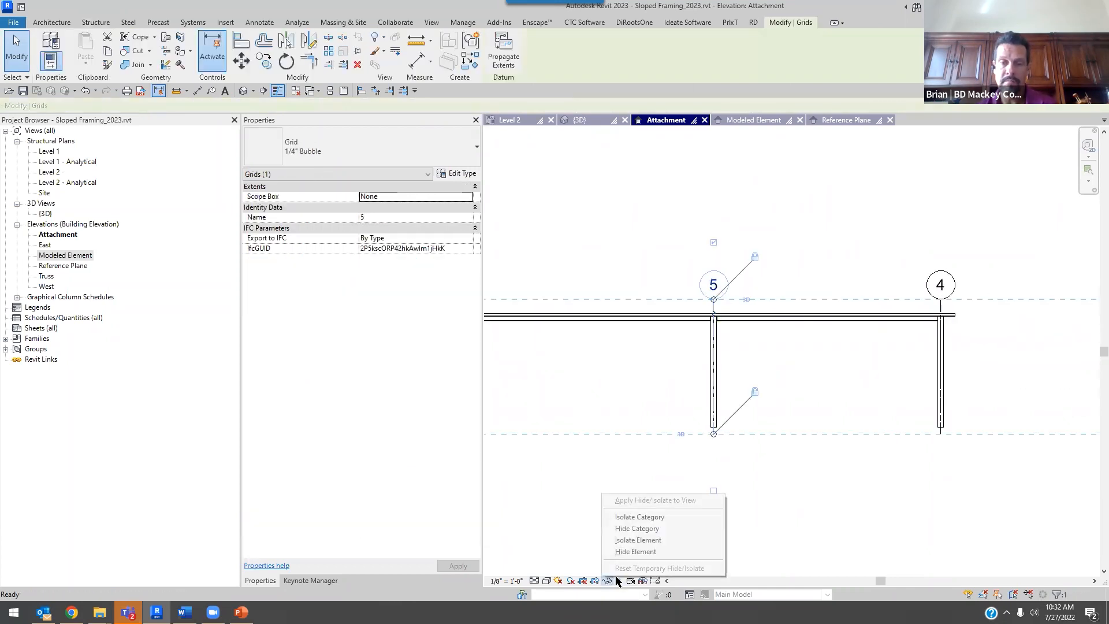
left_click(653, 529)
scroll(727, 349, "down", 3)
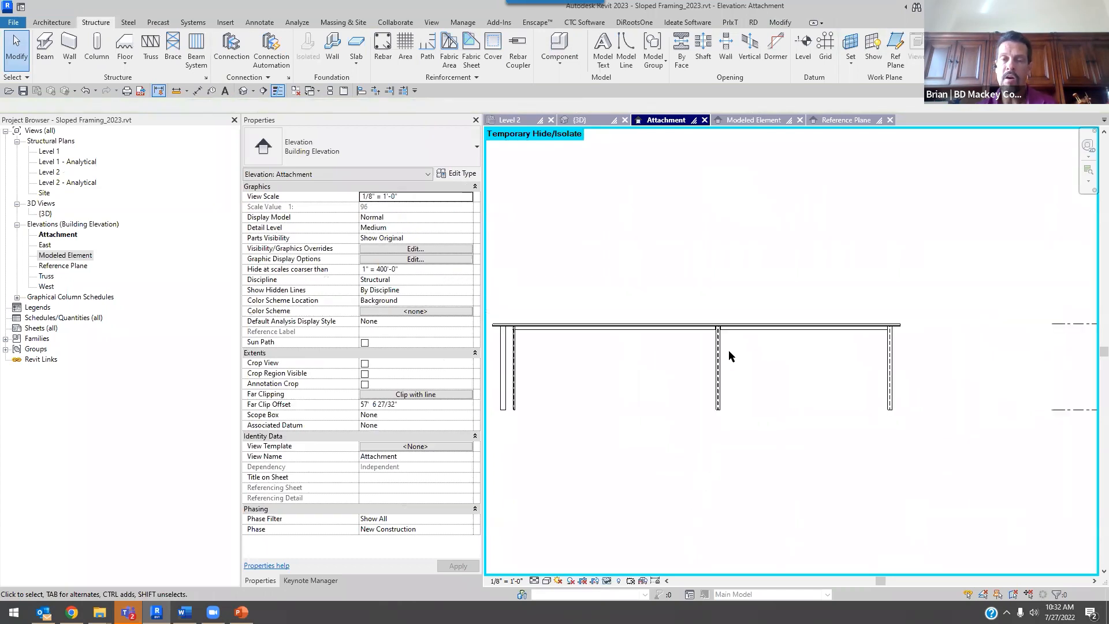
- Attach the tops of the six steel columns to the floor using Maximum Intersection justification
left_click_drag(896, 366, 541, 370)
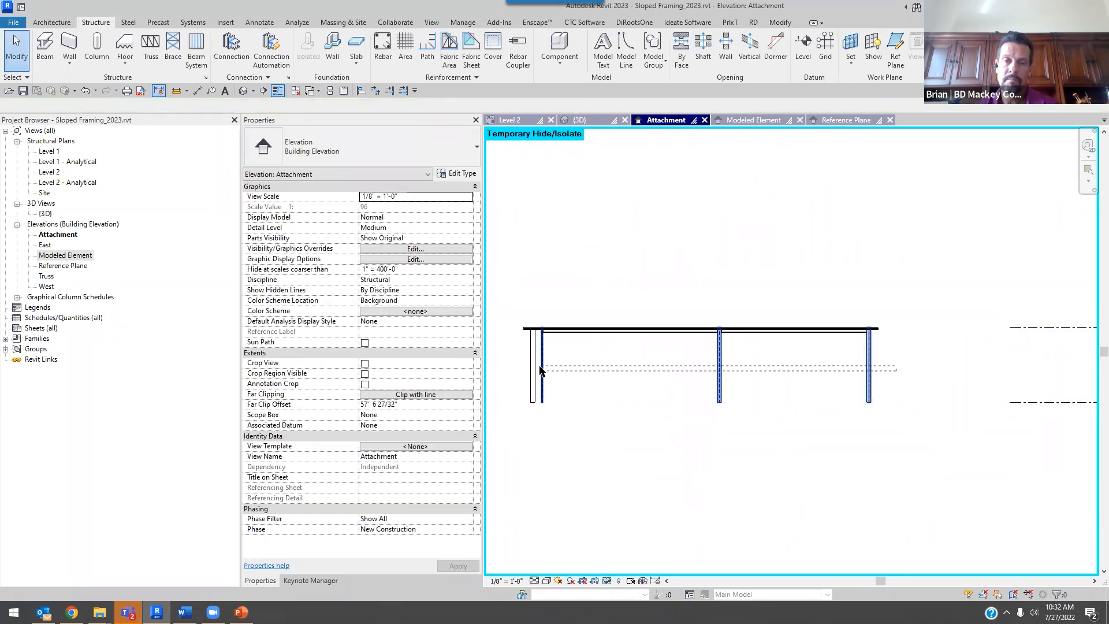
left_click_drag(622, 357, 617, 314)
left_click(529, 58)
scroll(520, 338, "up", 4)
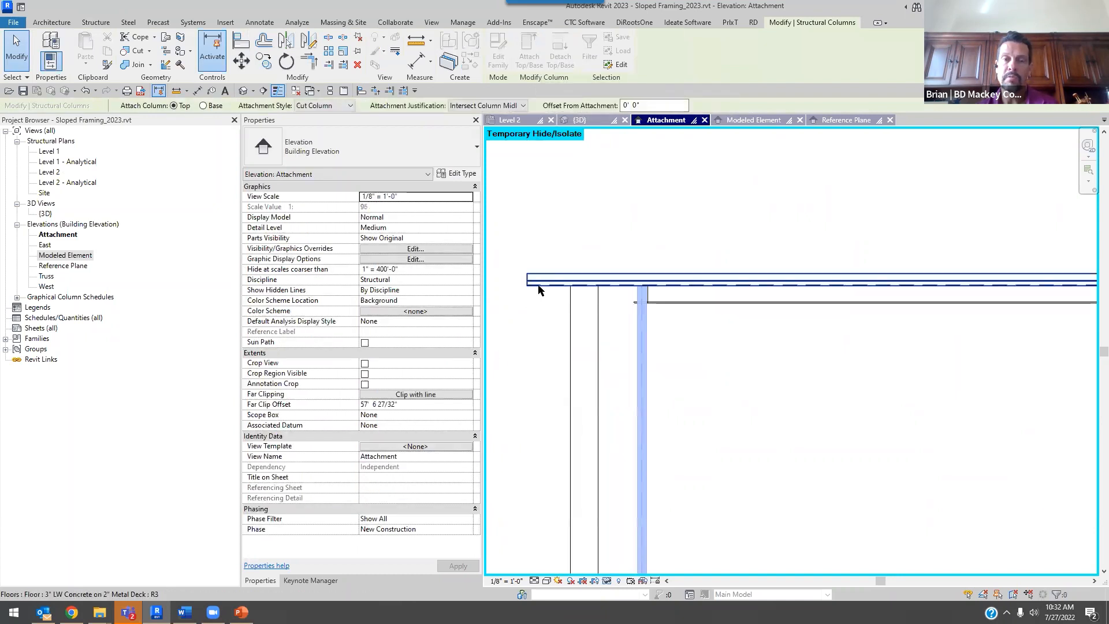
left_click(484, 104)
left_click(490, 139)
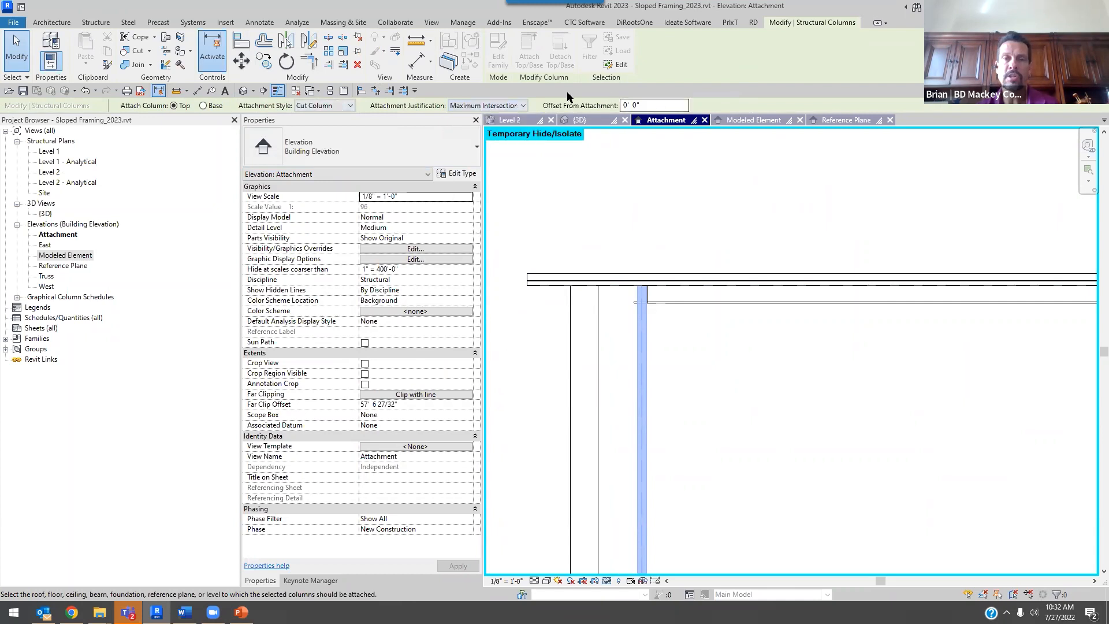
left_click(623, 229)
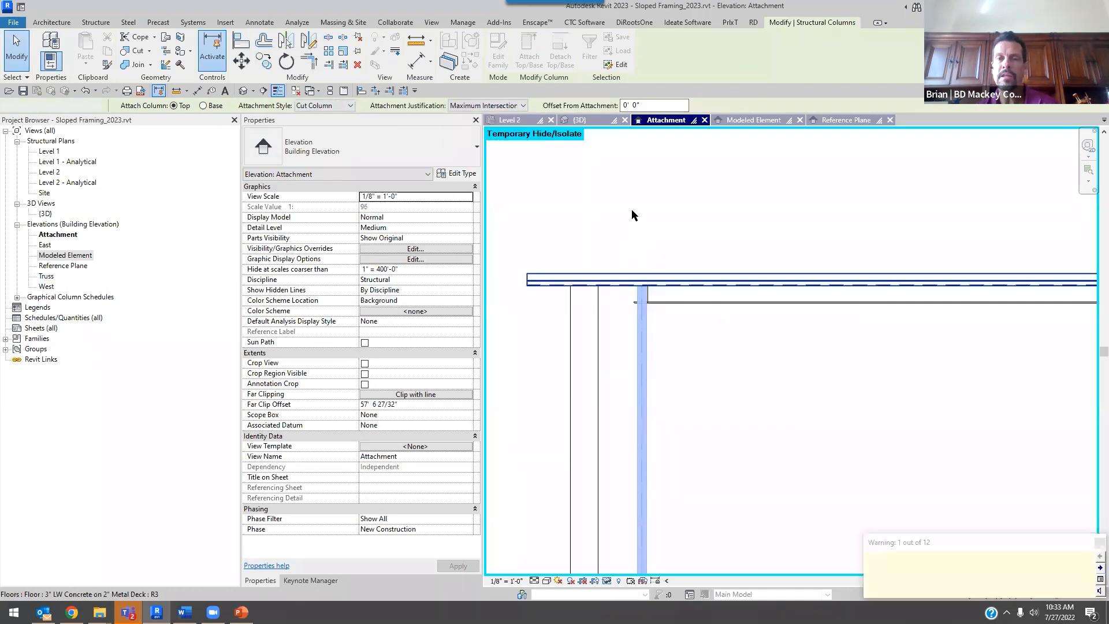
right_click(634, 203)
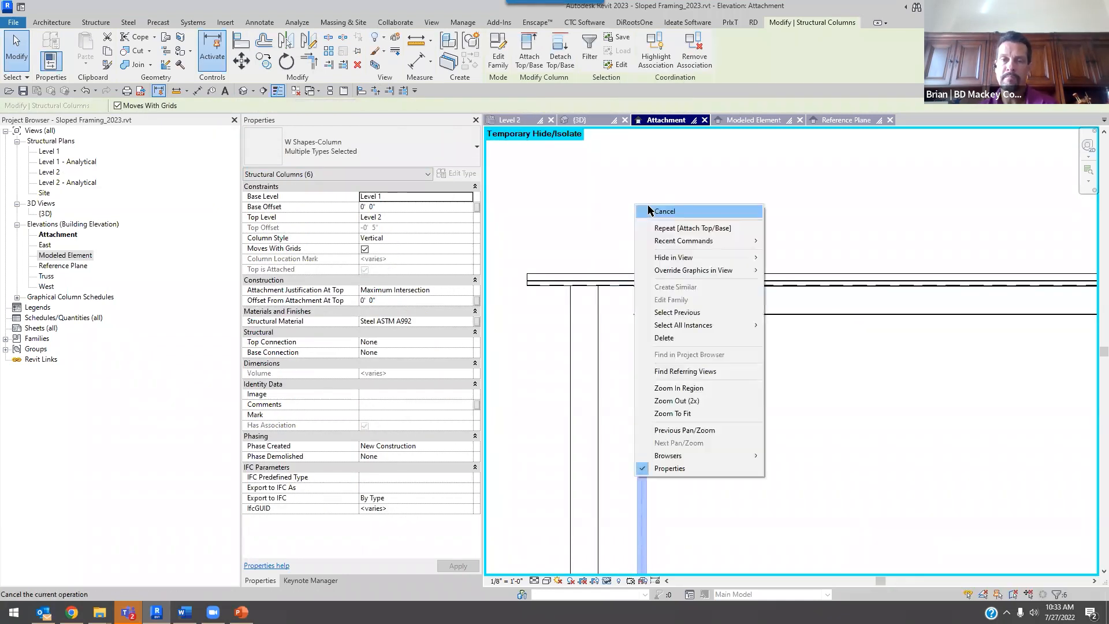
left_click(648, 206)
right_click(648, 205)
left_click(658, 210)
- Set the slope of the floor above the attached columns to 5.00°
scroll(659, 211, "down", 4)
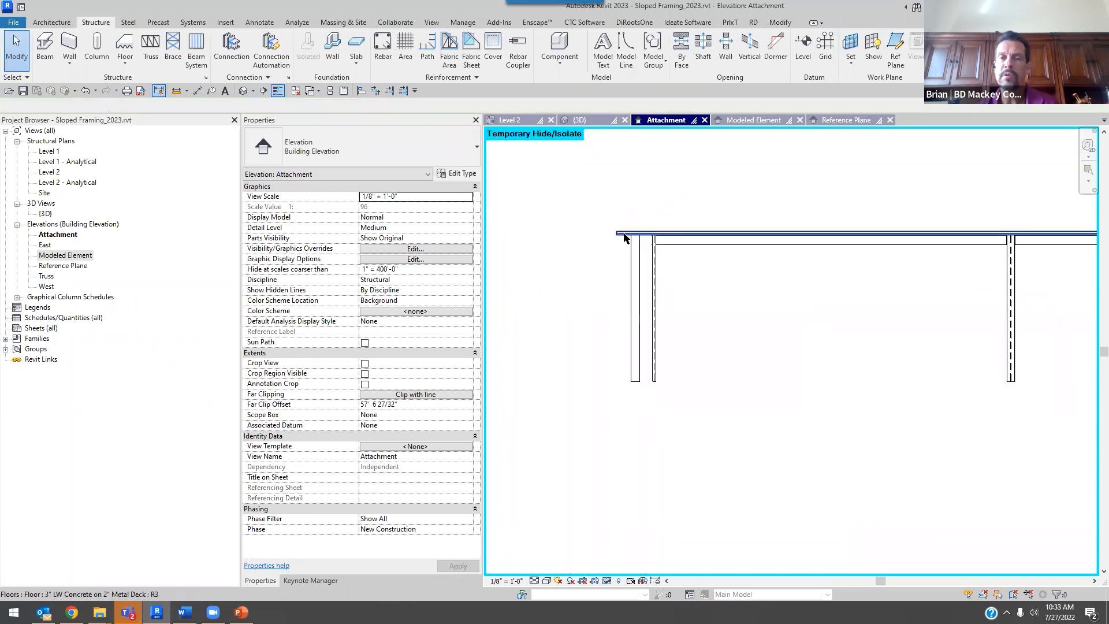
left_click(618, 232)
left_click(423, 302)
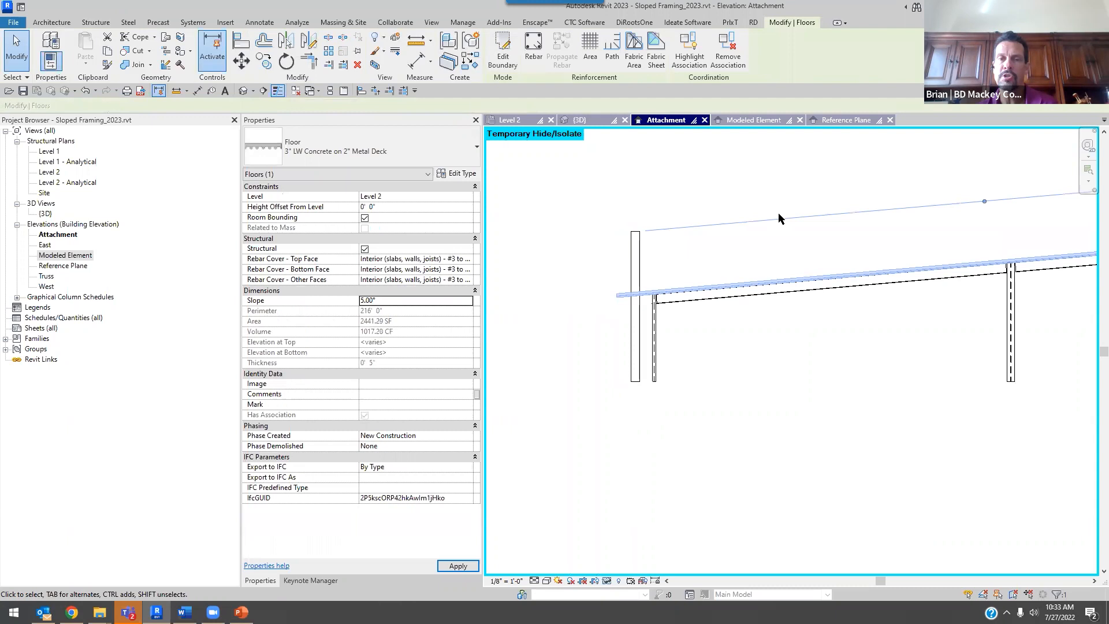
- Examine how the columns and beam systems meet the sloped floor in the Attachment elevation and the 3D view
middle_click_drag(855, 302, 606, 286)
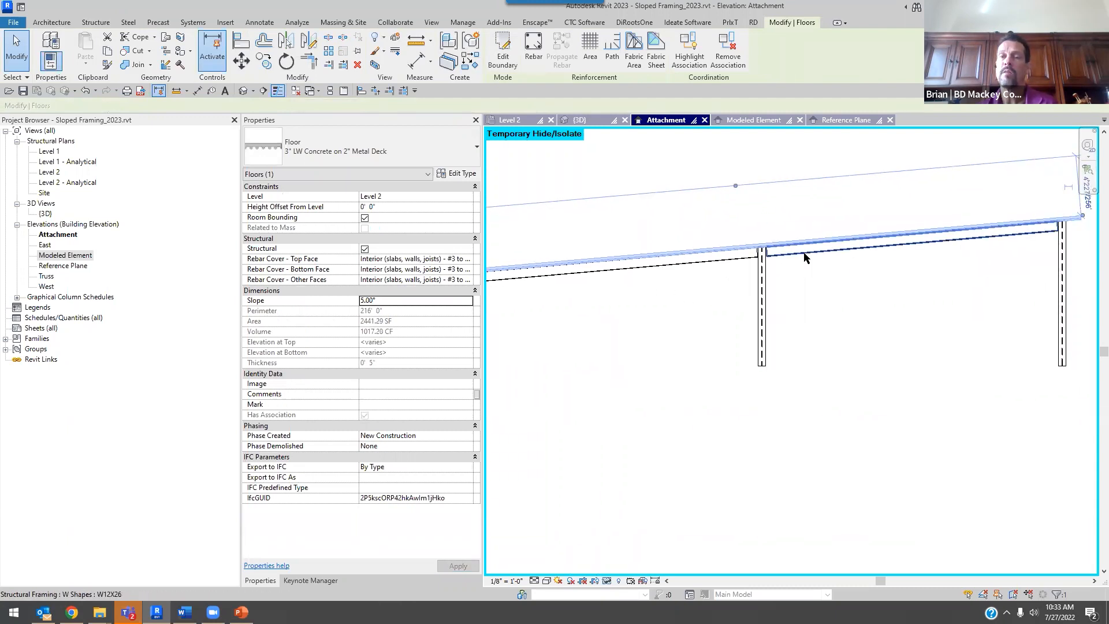
scroll(762, 271, "up", 1)
scroll(761, 267, "up", 4)
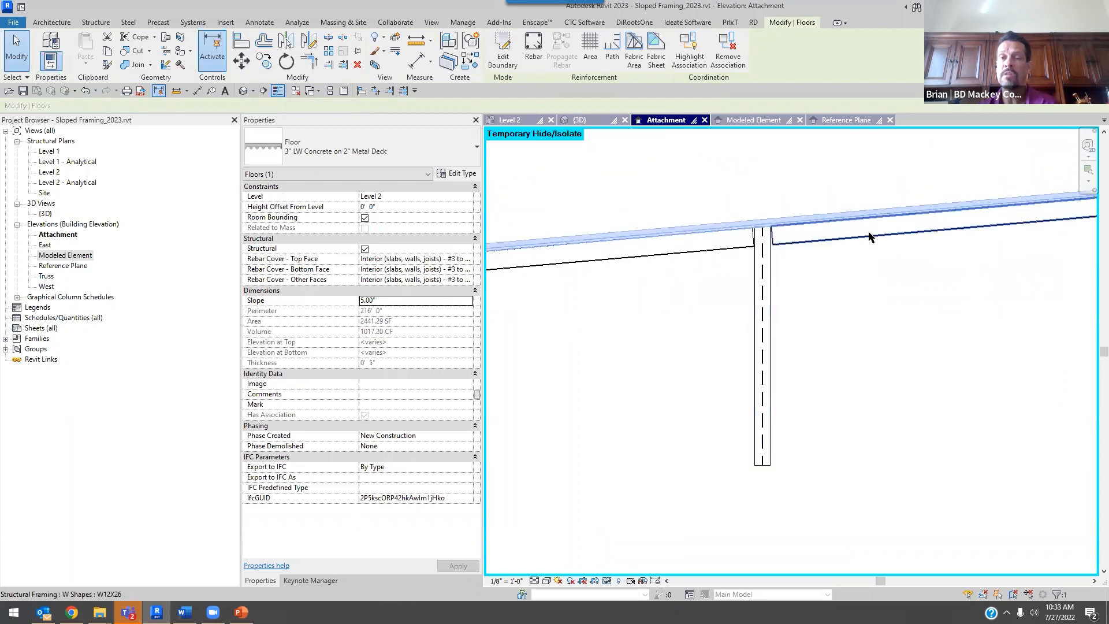
scroll(783, 245, "down", 3)
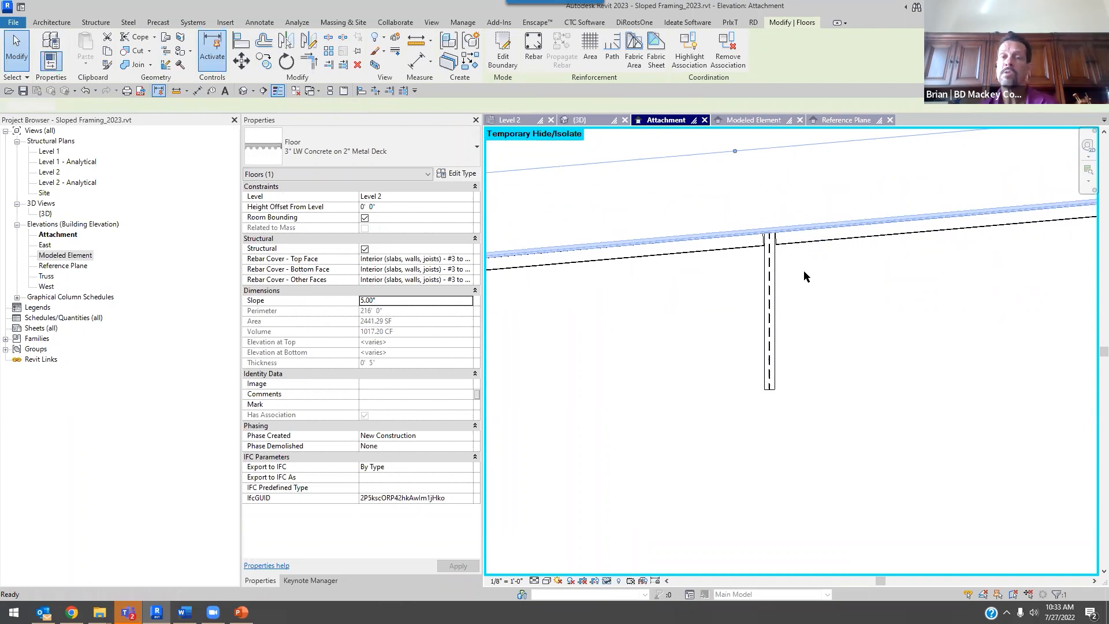
key("ctrl+shift+Tab")
middle_click_drag(926, 433, 929, 315, "shift")
scroll(930, 315, "down", 2)
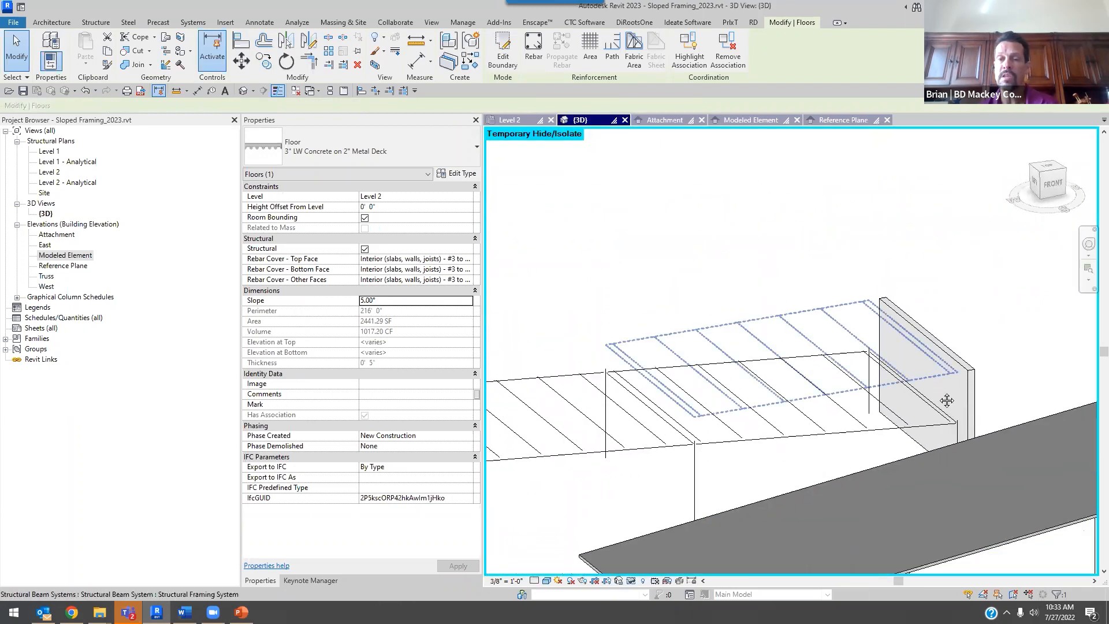
middle_click_drag(946, 400, 771, 293, "shift")
left_click(839, 426)
middle_click_drag(840, 426, 888, 352)
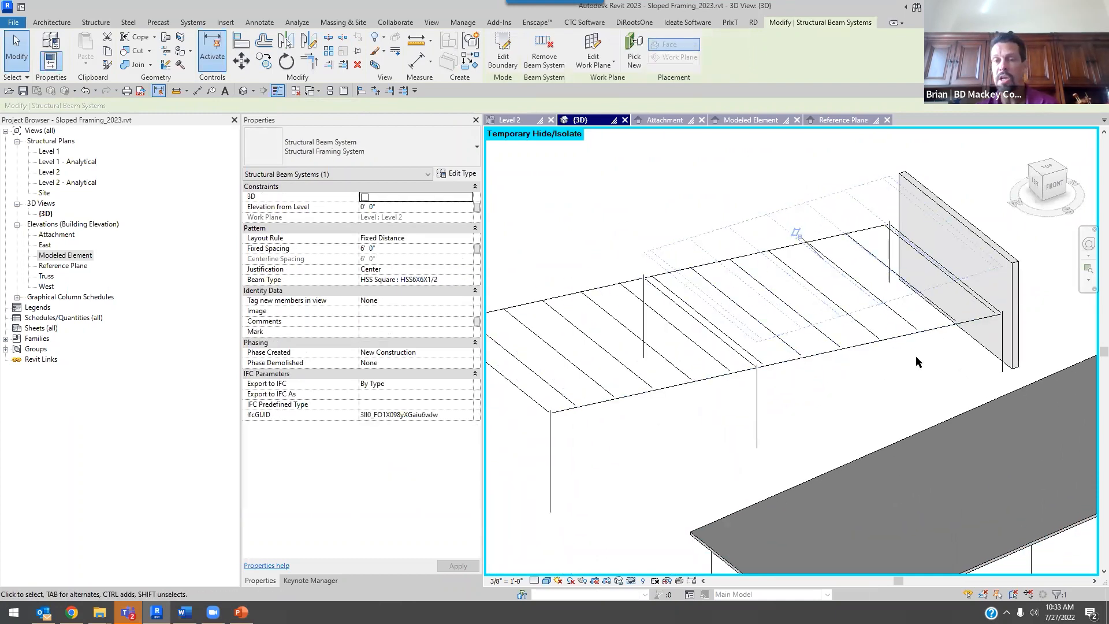
left_click(862, 410)
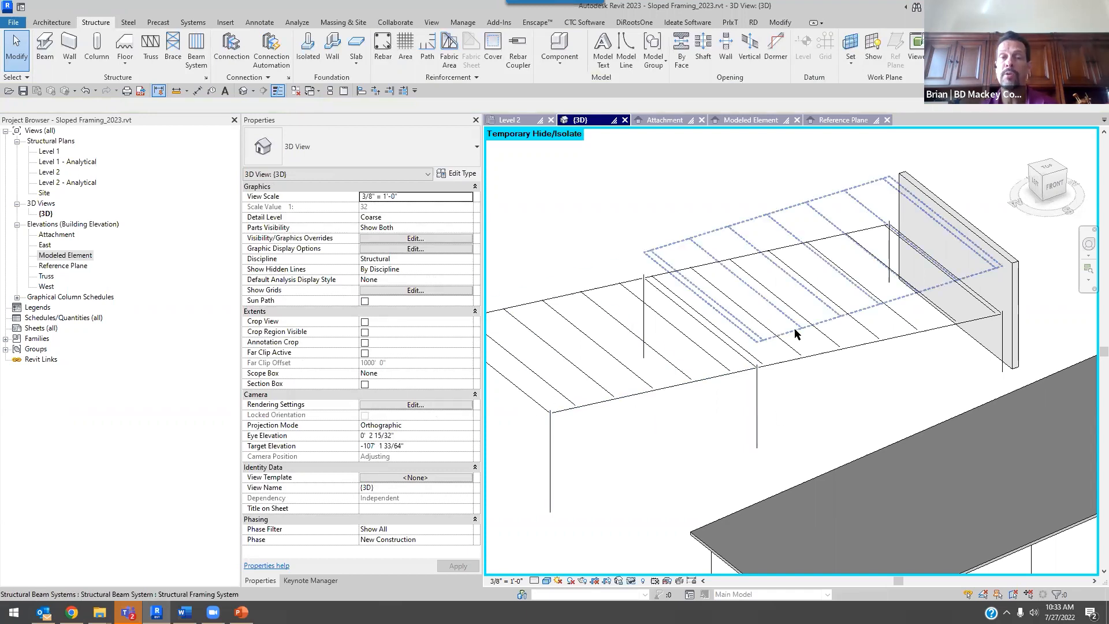
scroll(793, 196, "down", 2)
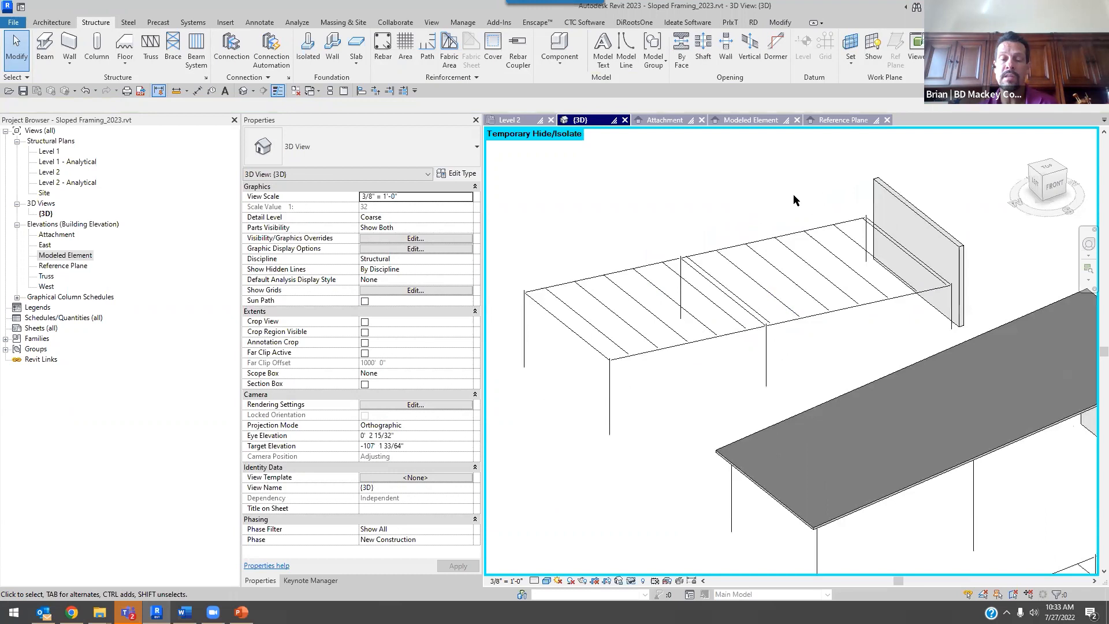
- Reset the temporary hide in the 3D view and temporarily hide only the sloped floor that runs through the wall
key("h")
key("r")
middle_click_drag(817, 325, 795, 240, "shift")
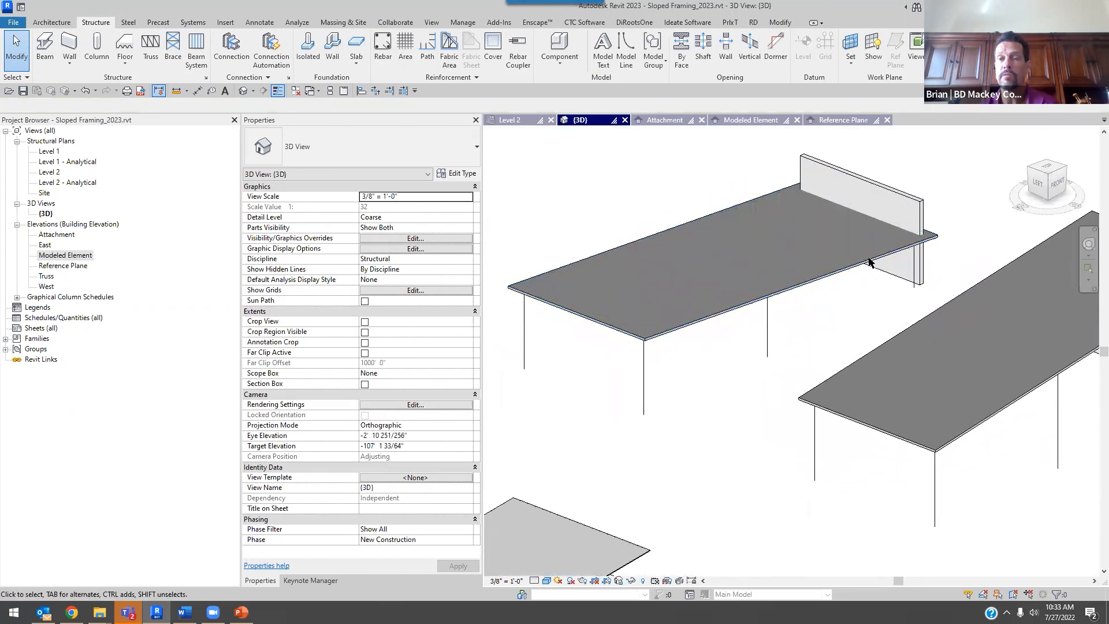
scroll(859, 262, "up", 3)
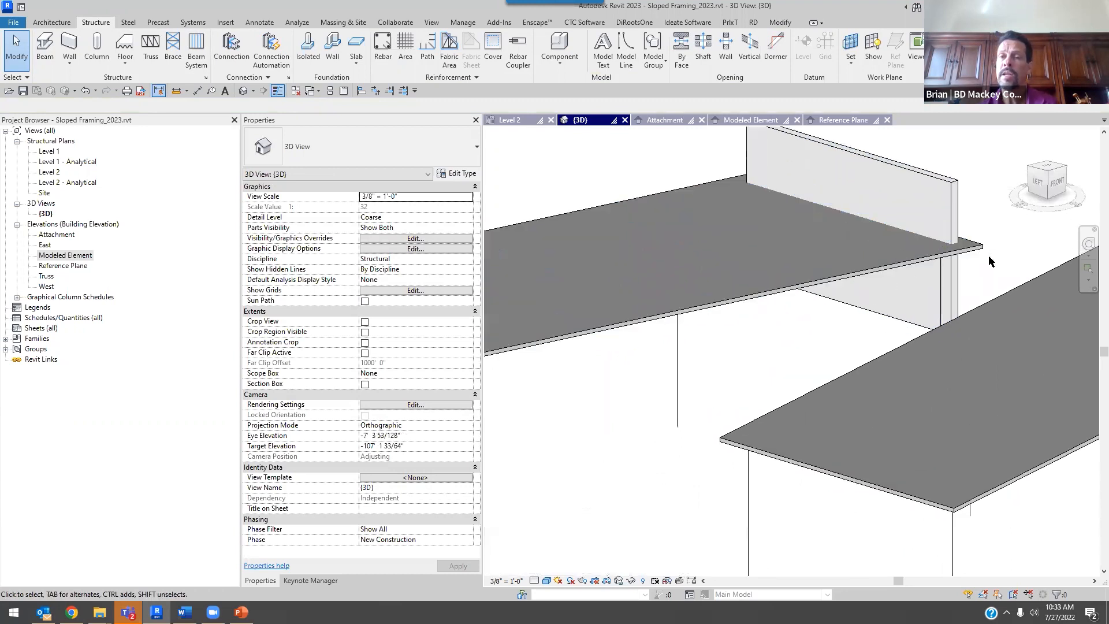
left_click(977, 251)
key("h")
key("h")
- Change the two W8X10 columns beside the masonry wall to the Reference Column type
middle_click_drag(811, 263, 862, 467, "shift")
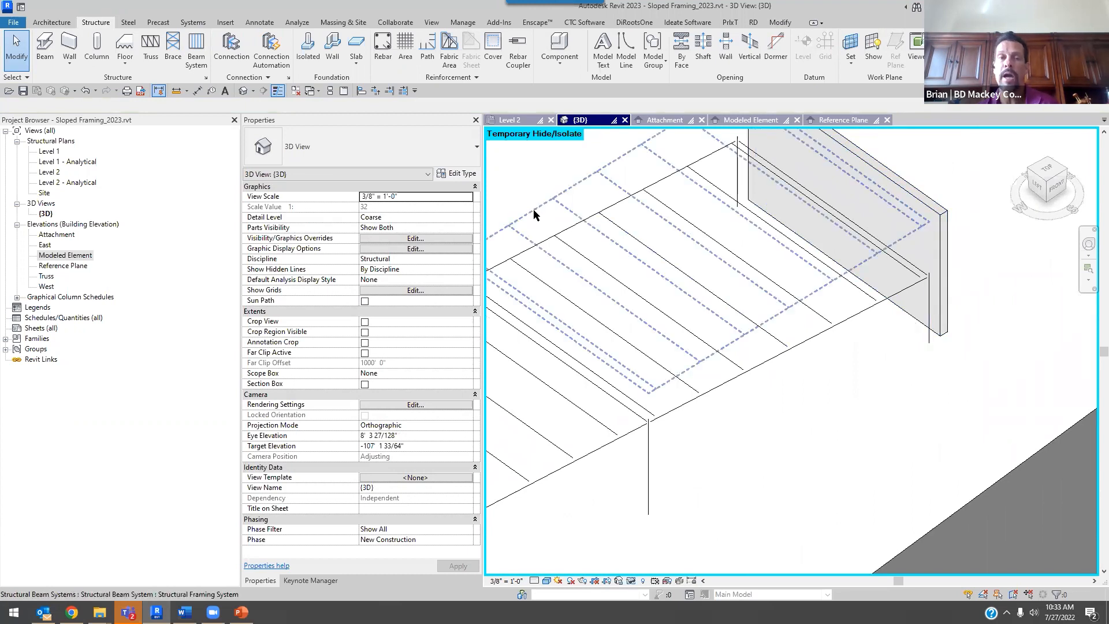
left_click(924, 336)
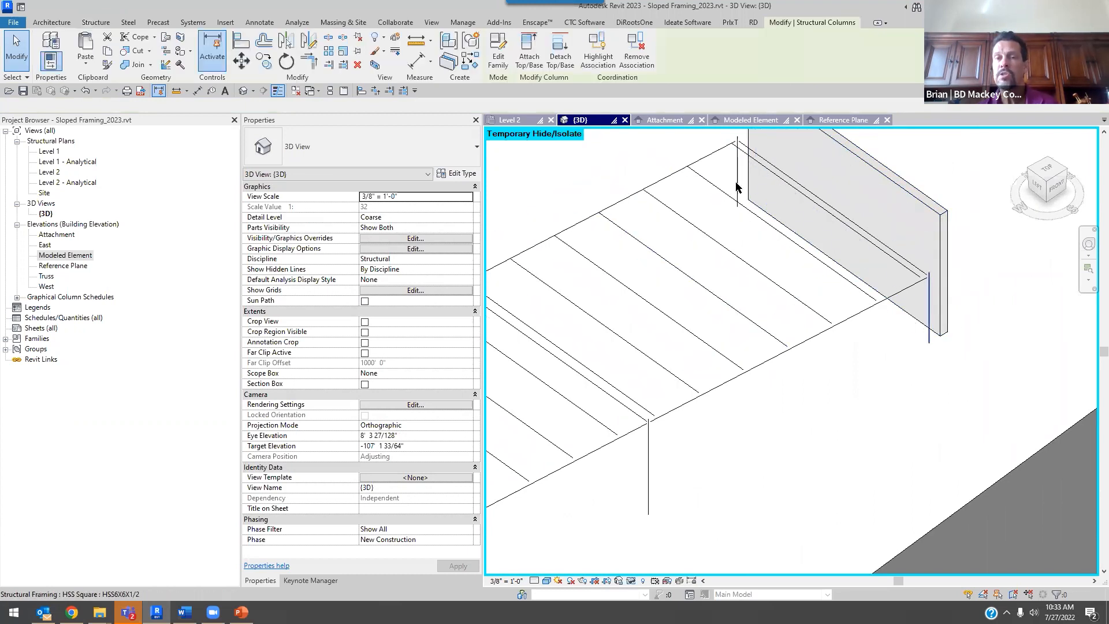
left_click(738, 184, "ctrl")
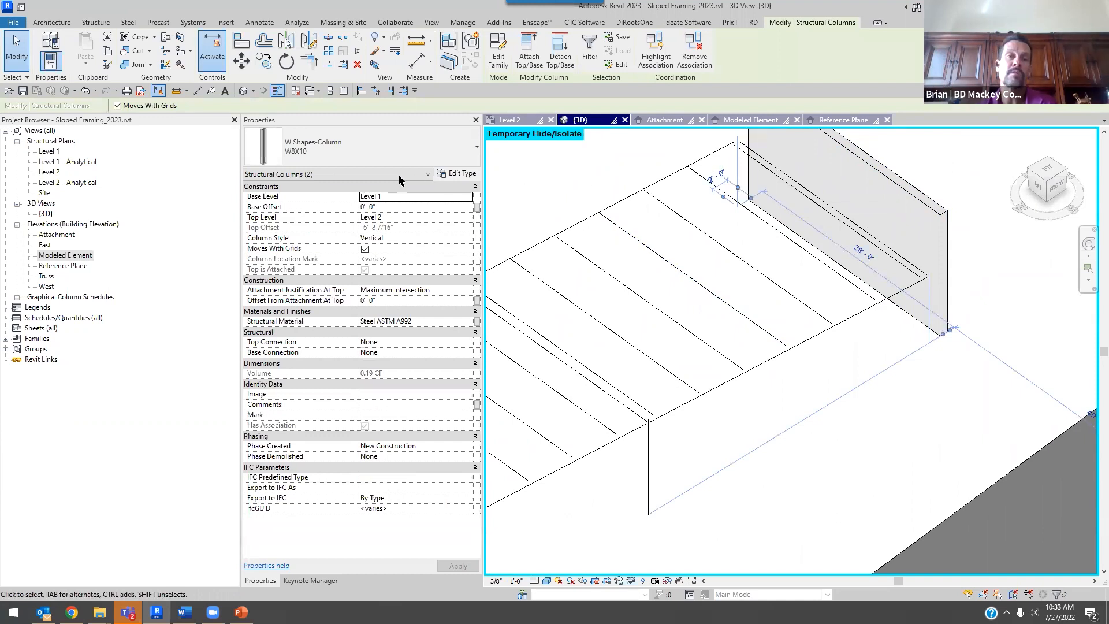
left_click(346, 151)
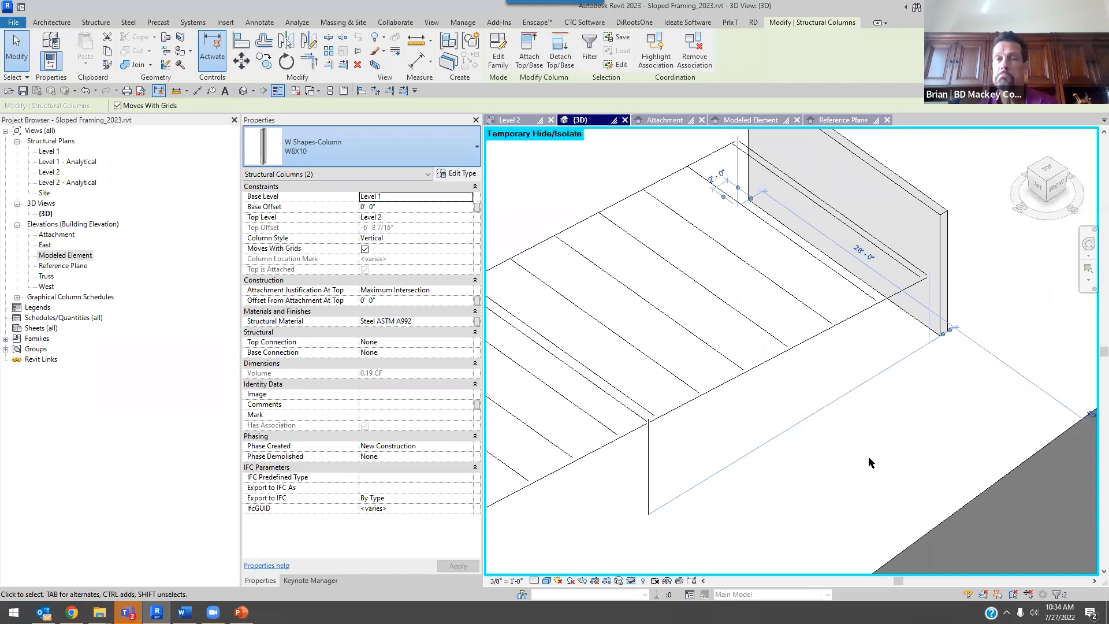
left_click(898, 585)
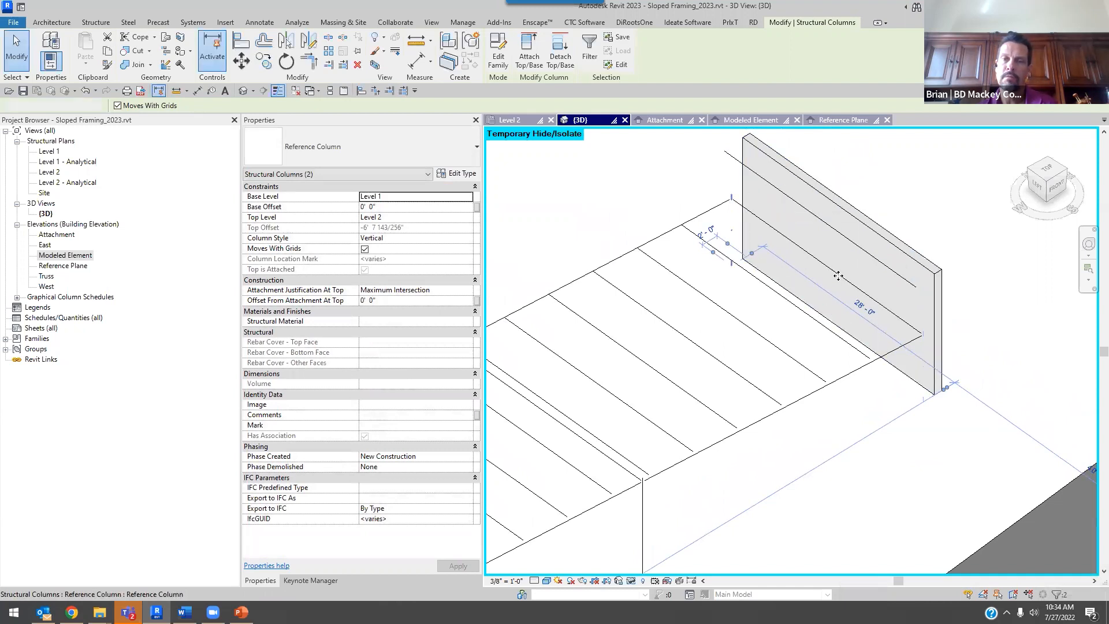
- Change the W12X26 girder running alongside the masonry wall to the Reference Beam type
middle_click_drag(856, 396, 855, 387, "shift")
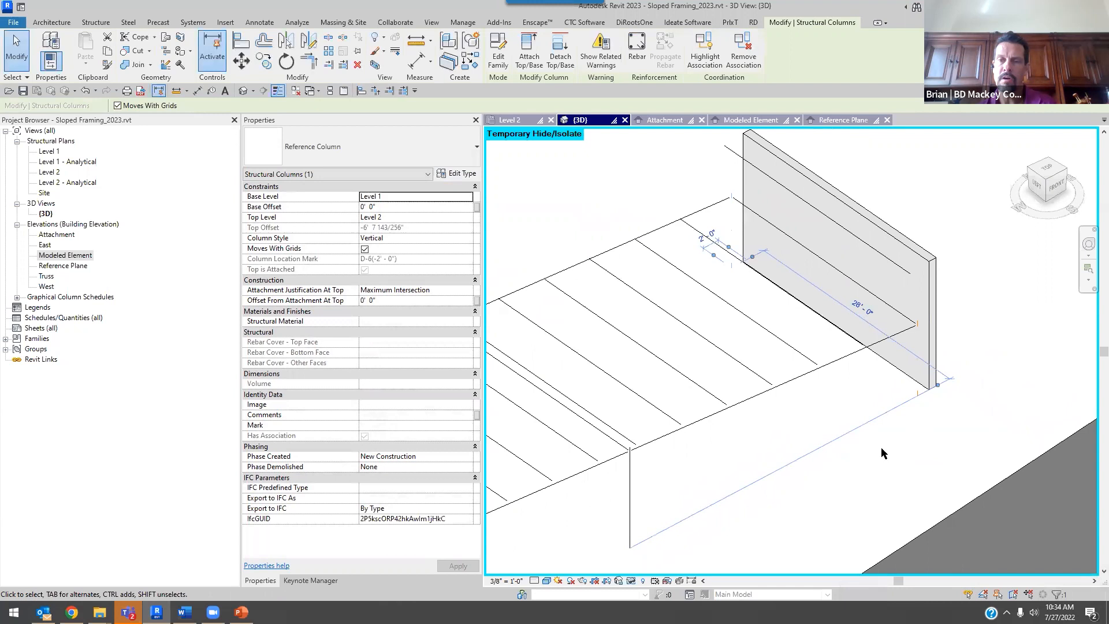
middle_click_drag(923, 337, 820, 300, "shift")
left_click(820, 303)
middle_click_drag(978, 341, 971, 412, "shift")
left_click(971, 412)
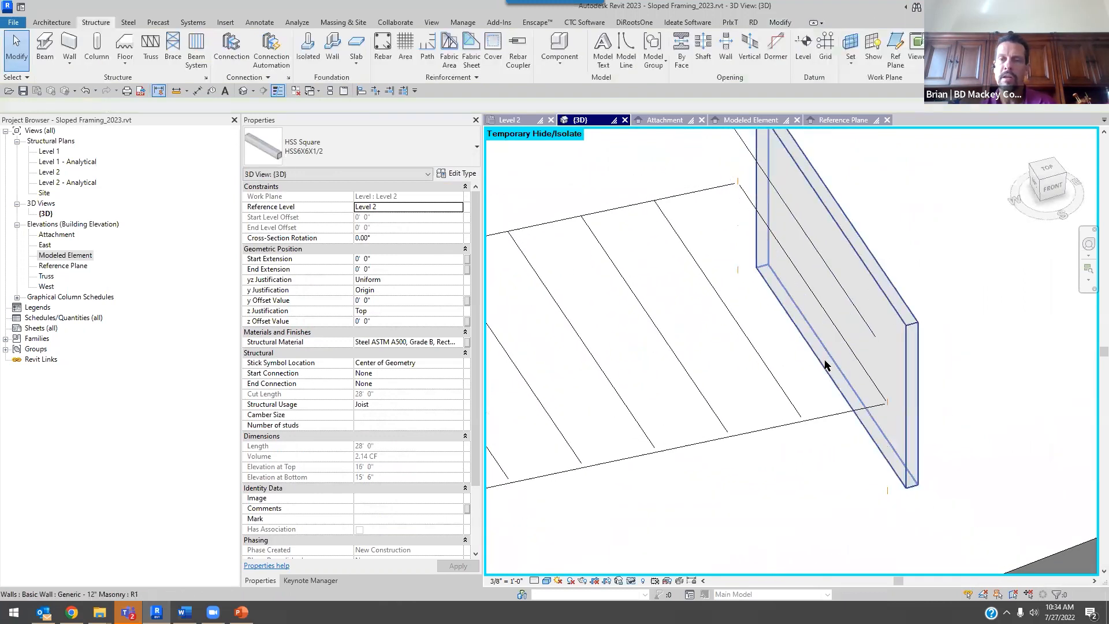
left_click(854, 362)
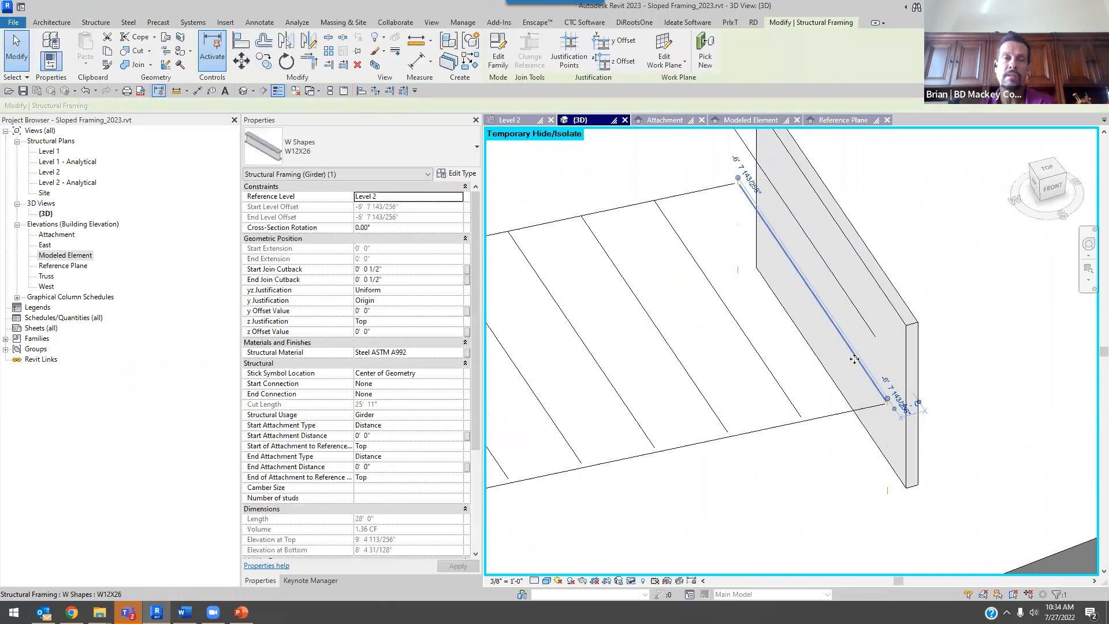
left_click(365, 156)
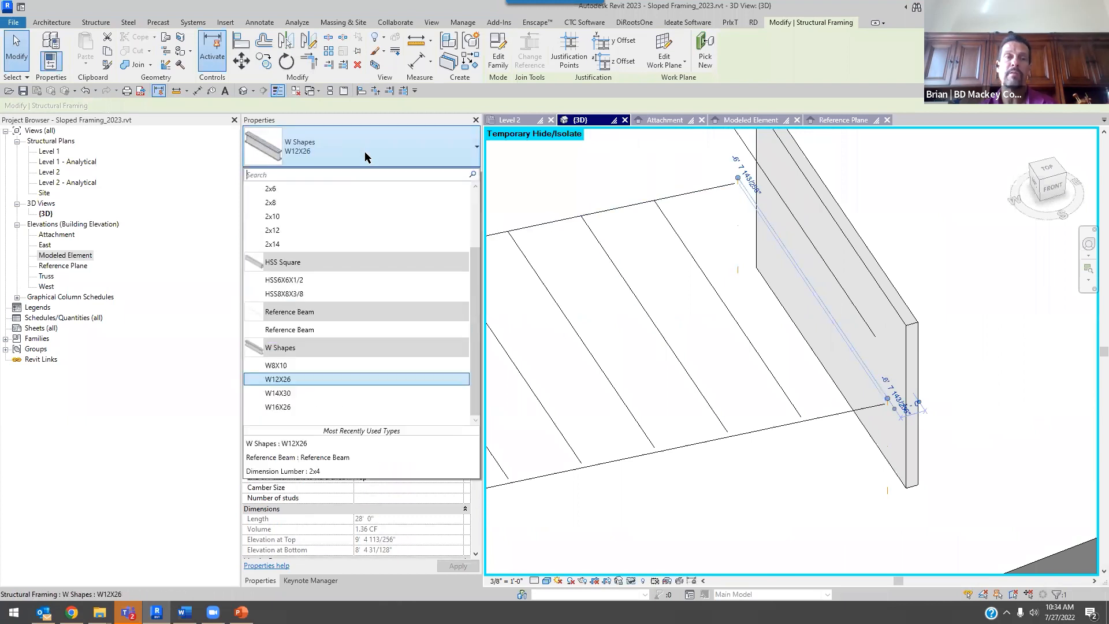
left_click(289, 329)
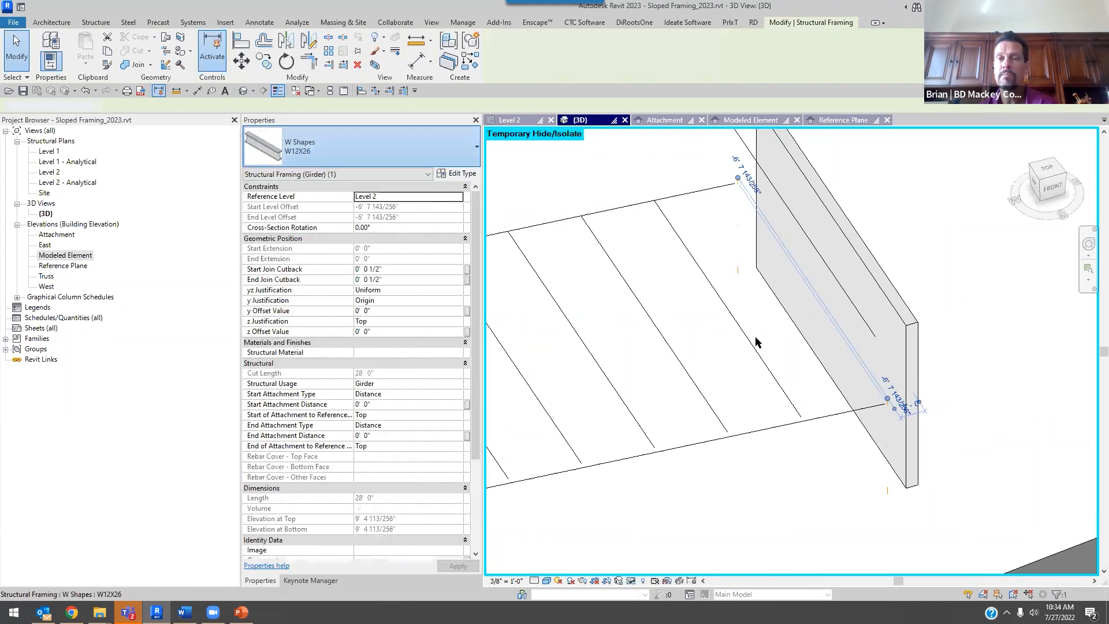
left_click(969, 343)
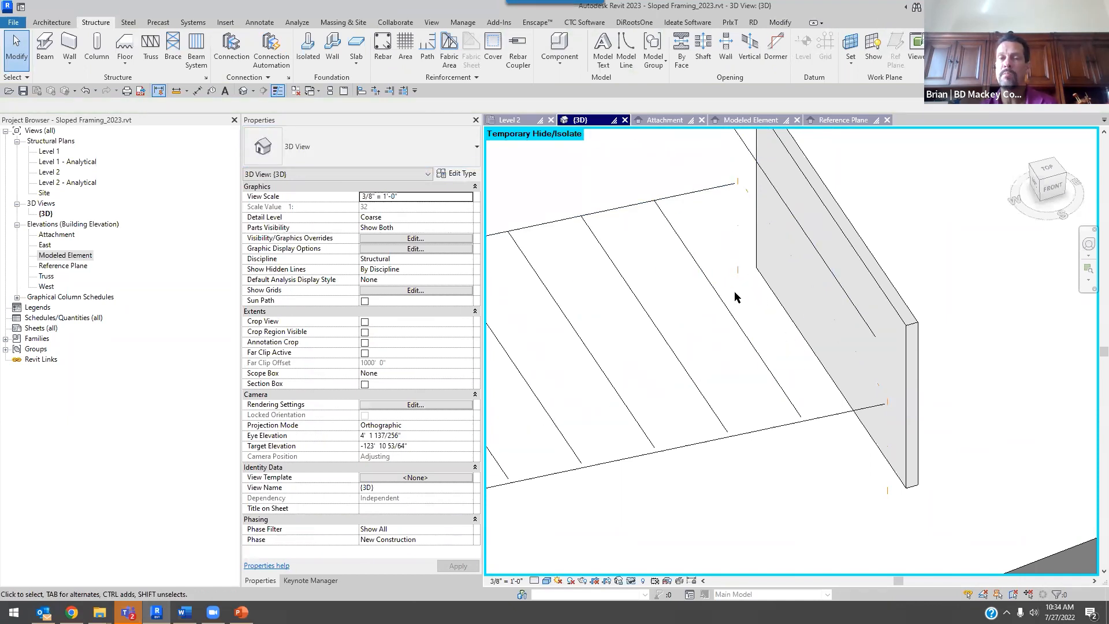
- Select both reference columns beside the wall and move them in the Level 2 plan to the wall's inner face
scroll(759, 214, "down", 3)
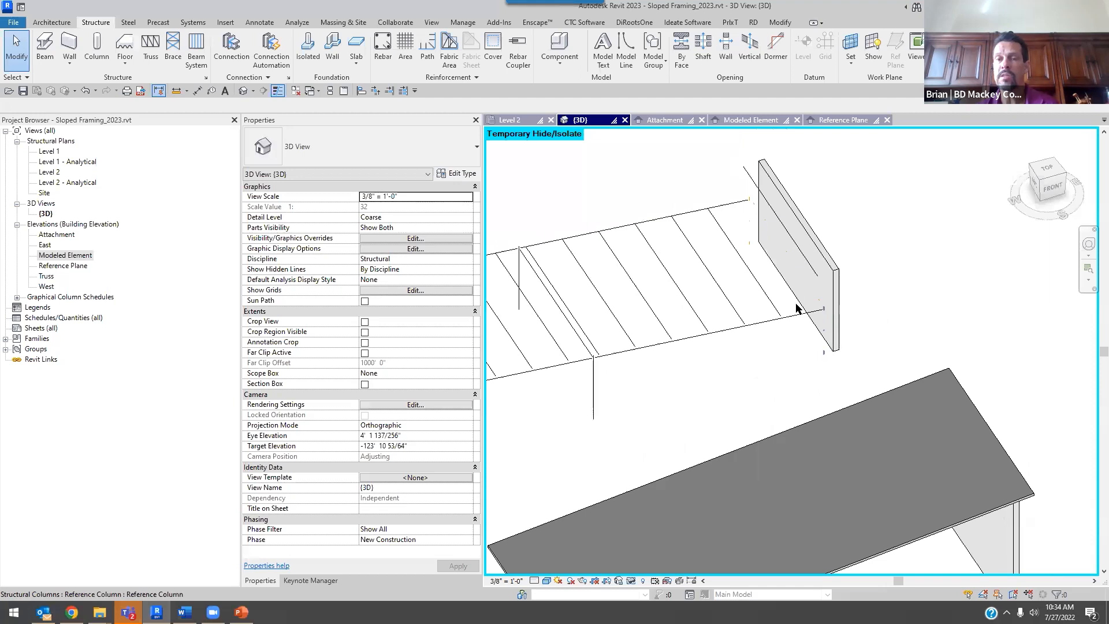
left_click(750, 241)
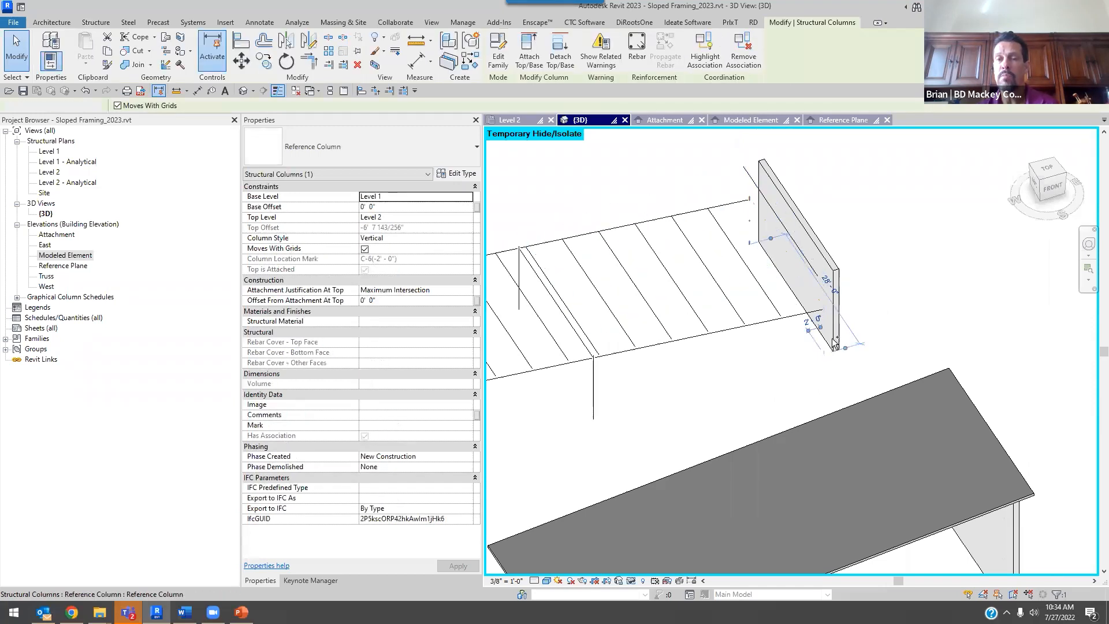
left_click(833, 344, "ctrl")
scroll(834, 345, "up", 3)
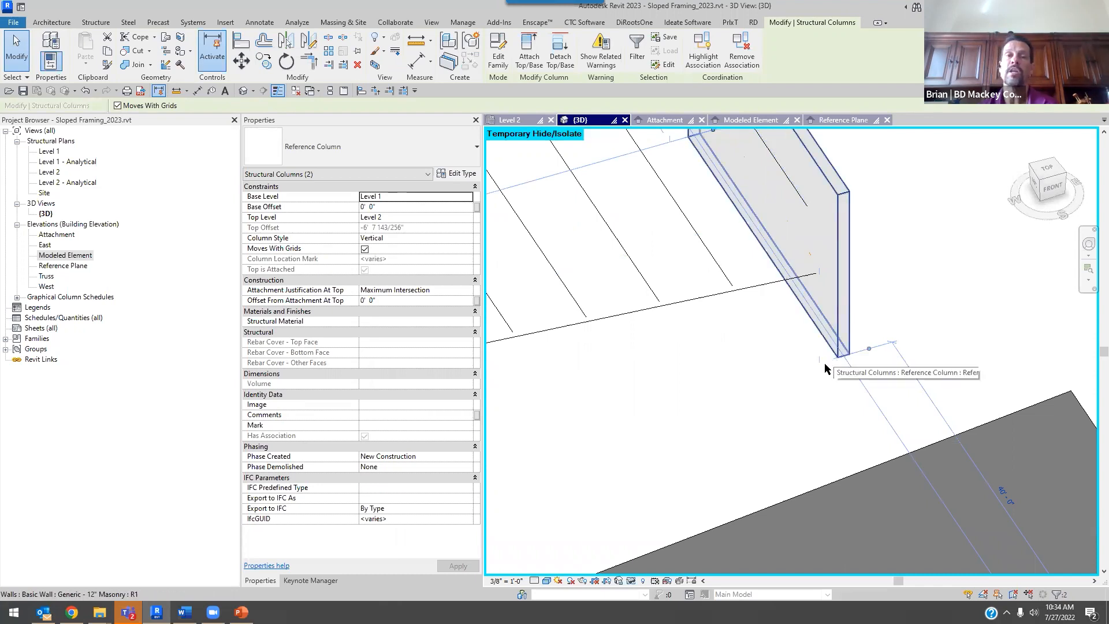
left_click(509, 120)
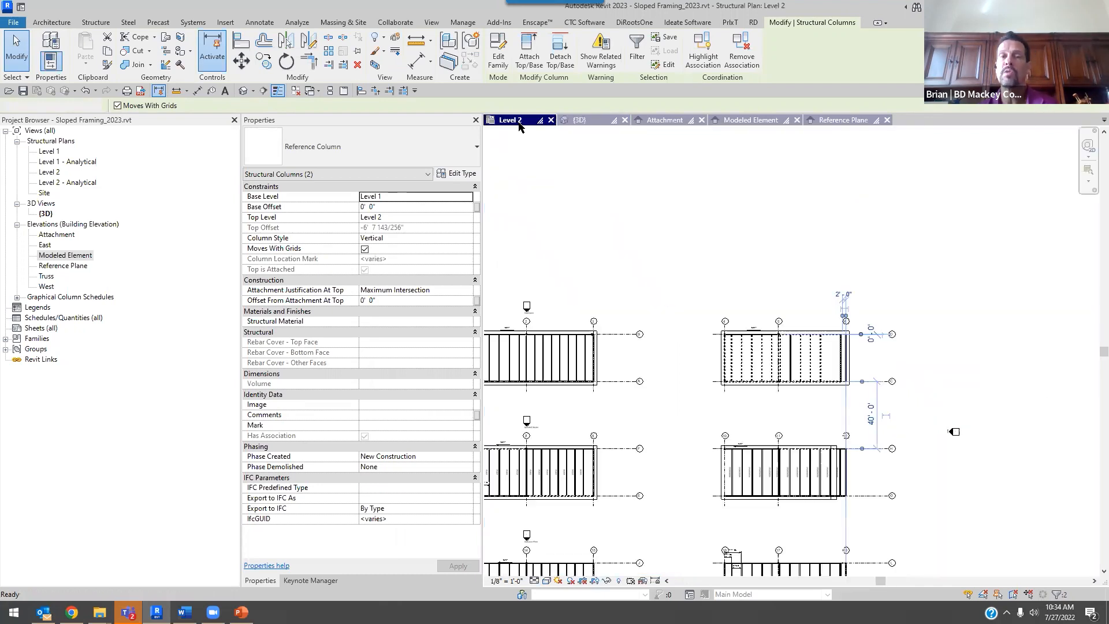
scroll(857, 350, "up", 5)
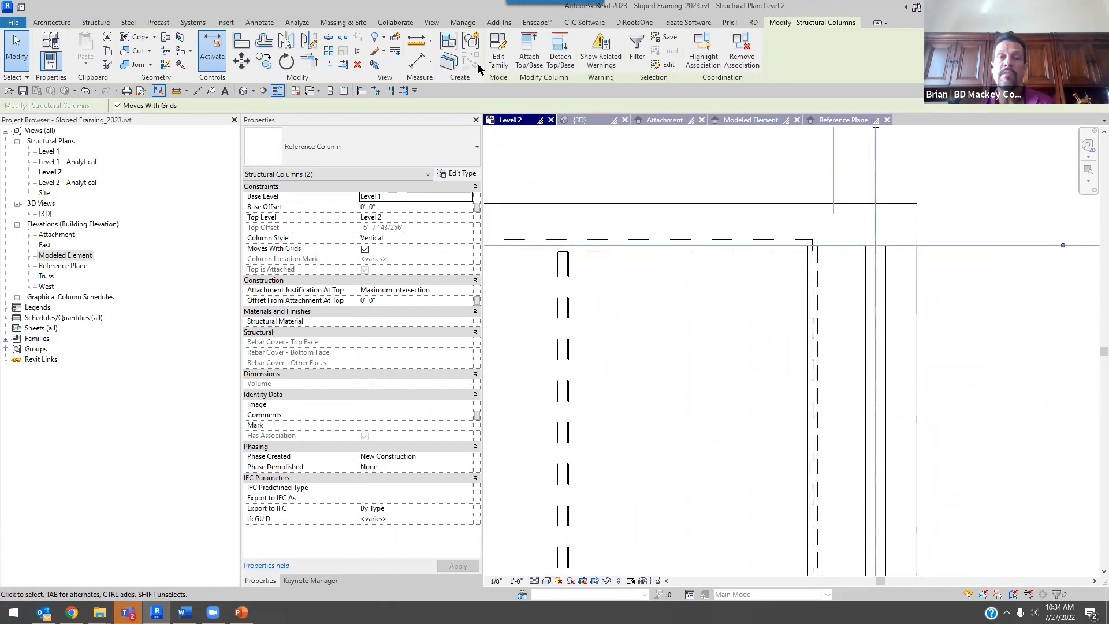
left_click(241, 60)
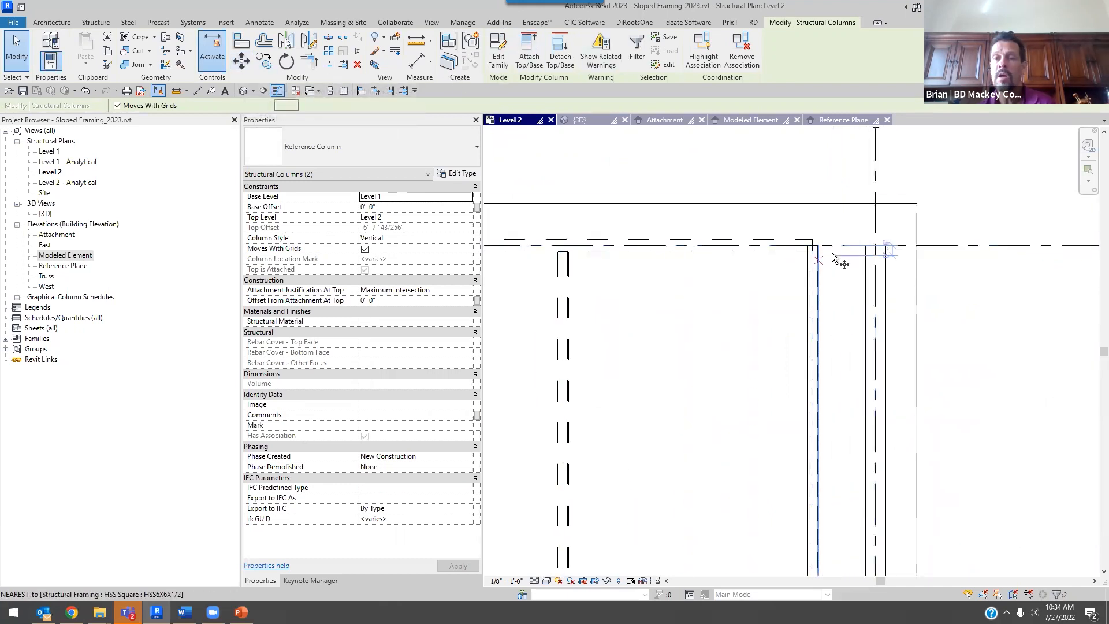
left_click(866, 246)
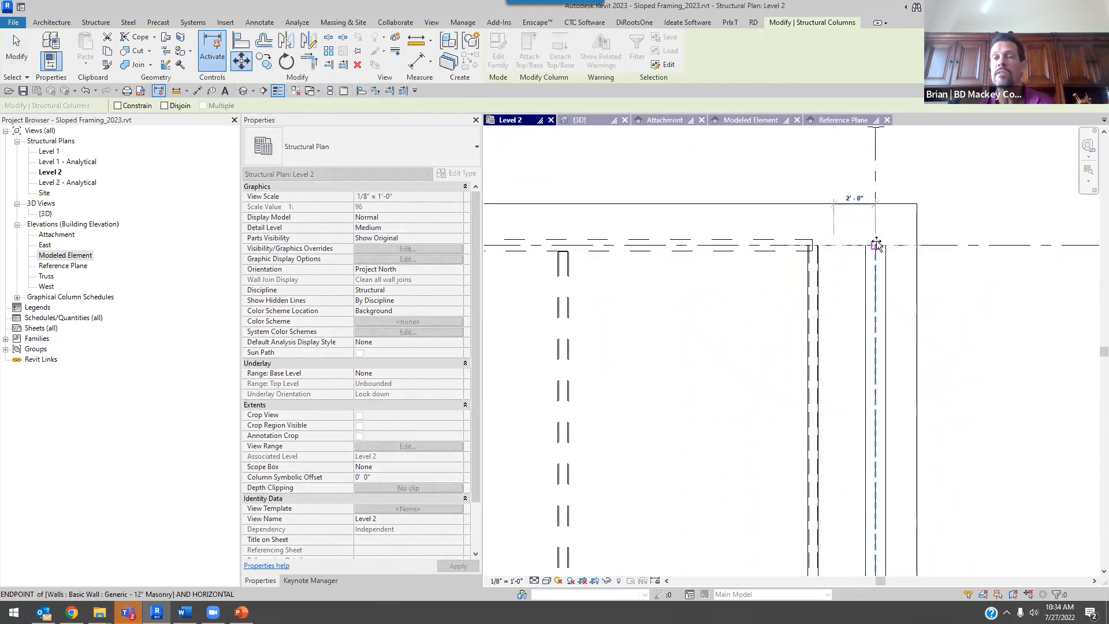
left_click(882, 246)
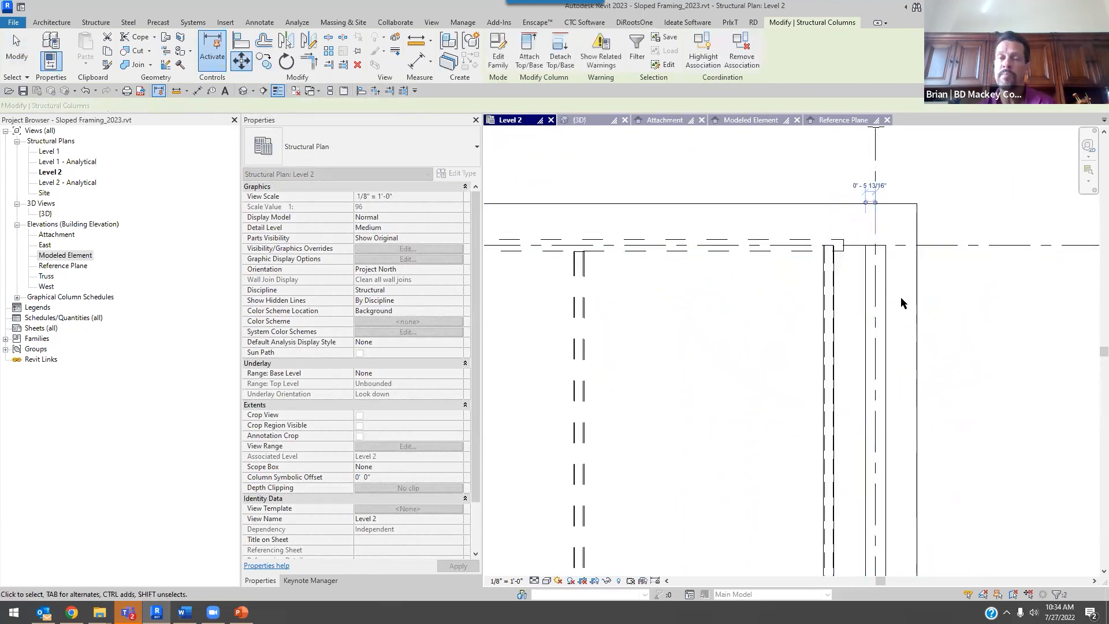
key("Escape")
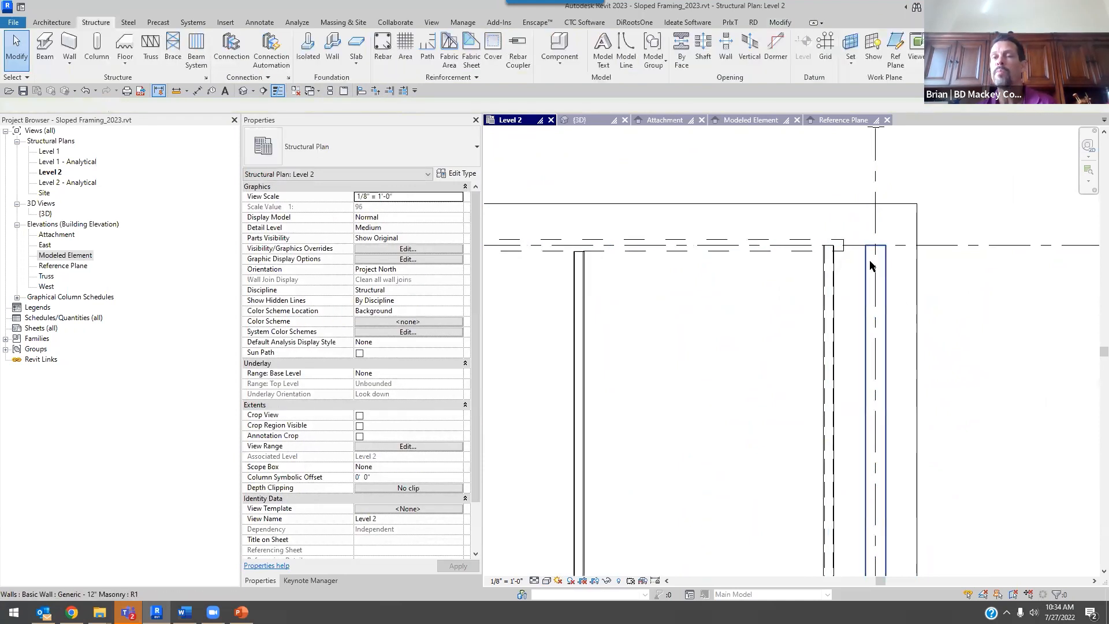
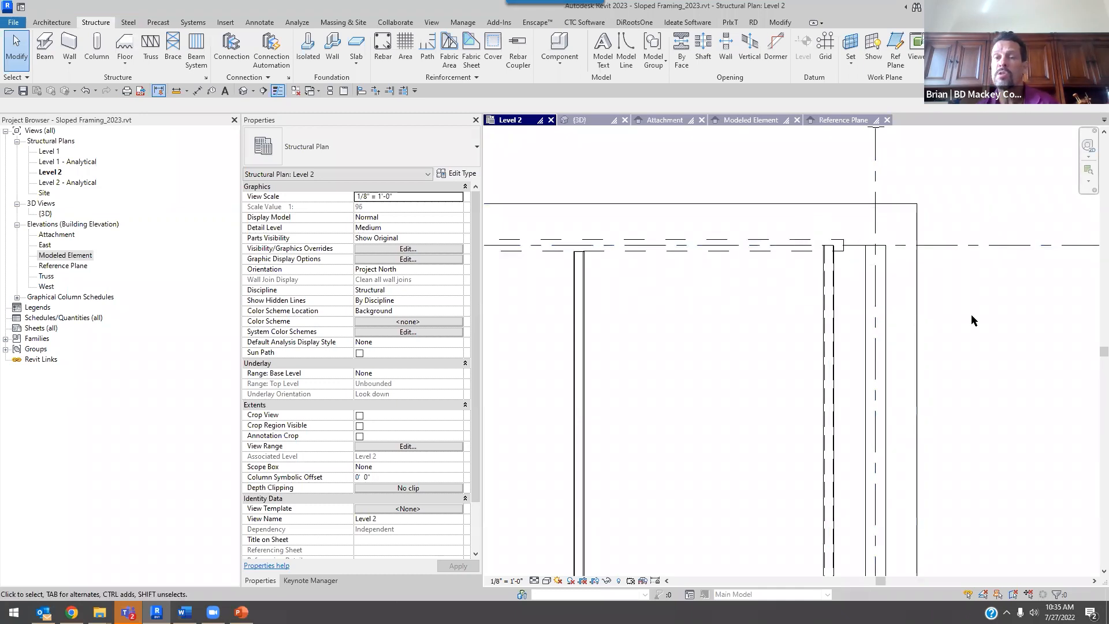
- Set the Level 2 plan to Coarse detail, turn off thin lines, and inspect the girder end at the wall near grid 6
left_click(534, 581)
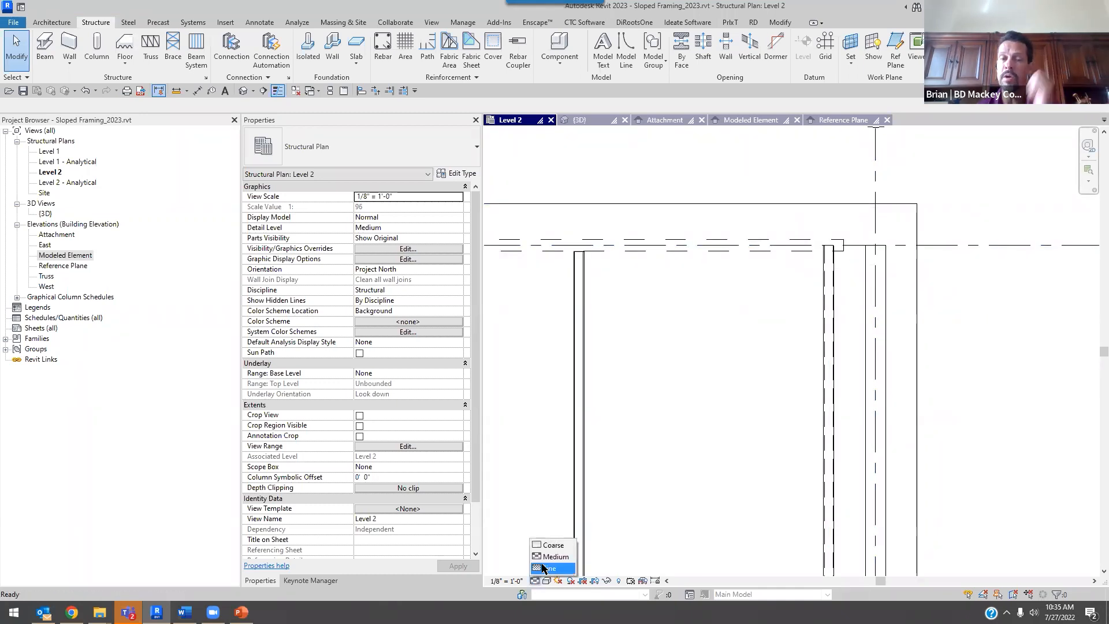
left_click(562, 540)
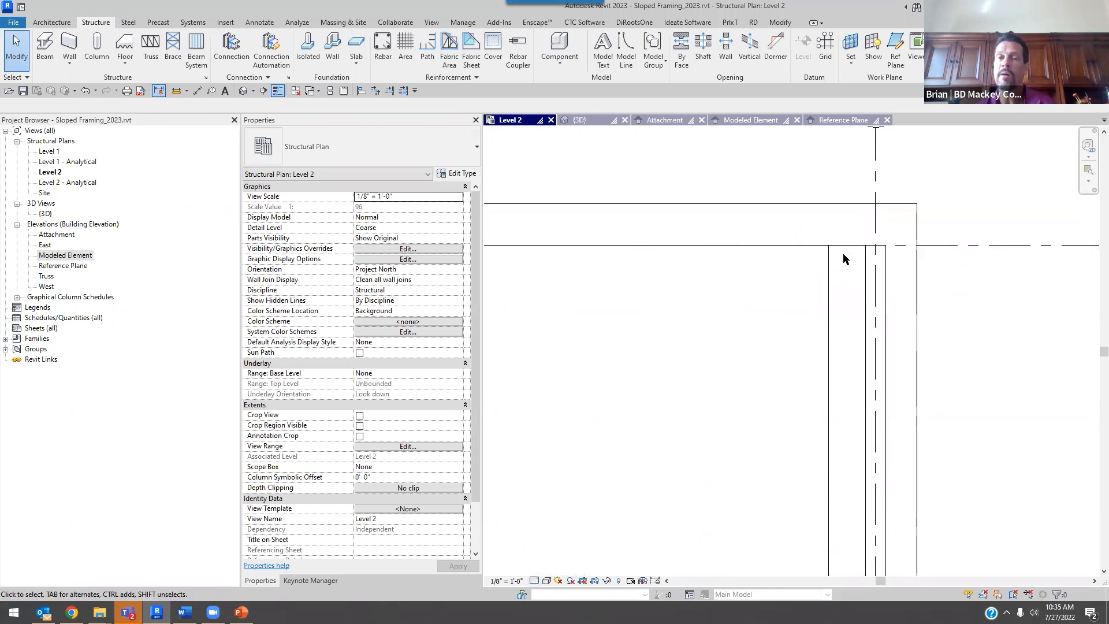
scroll(842, 254, "down", 2)
left_click(276, 91)
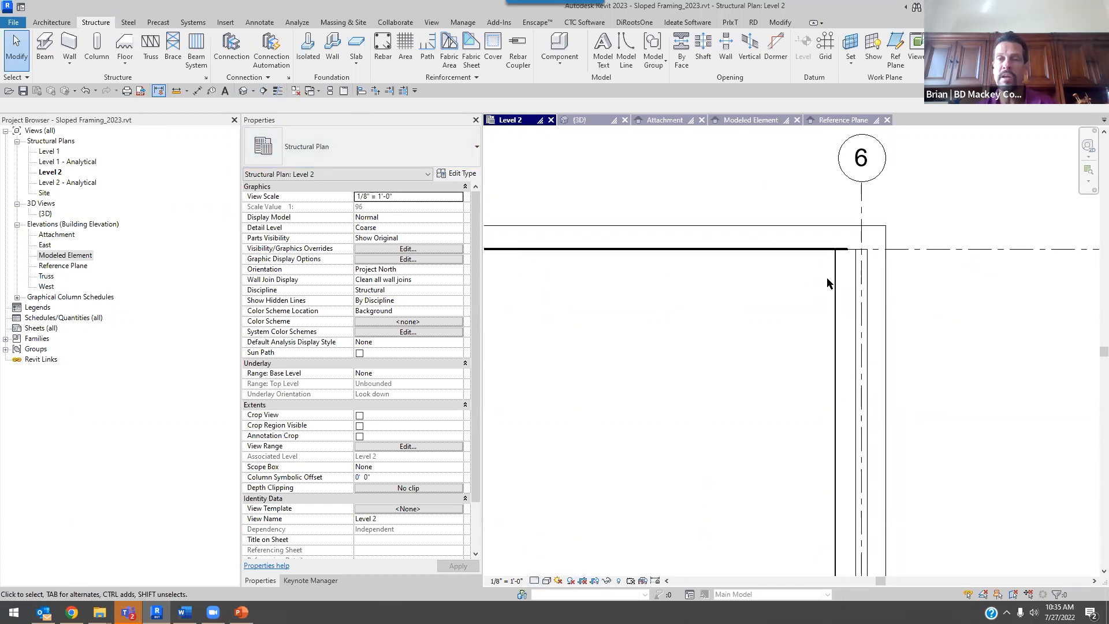
scroll(829, 248, "up", 4)
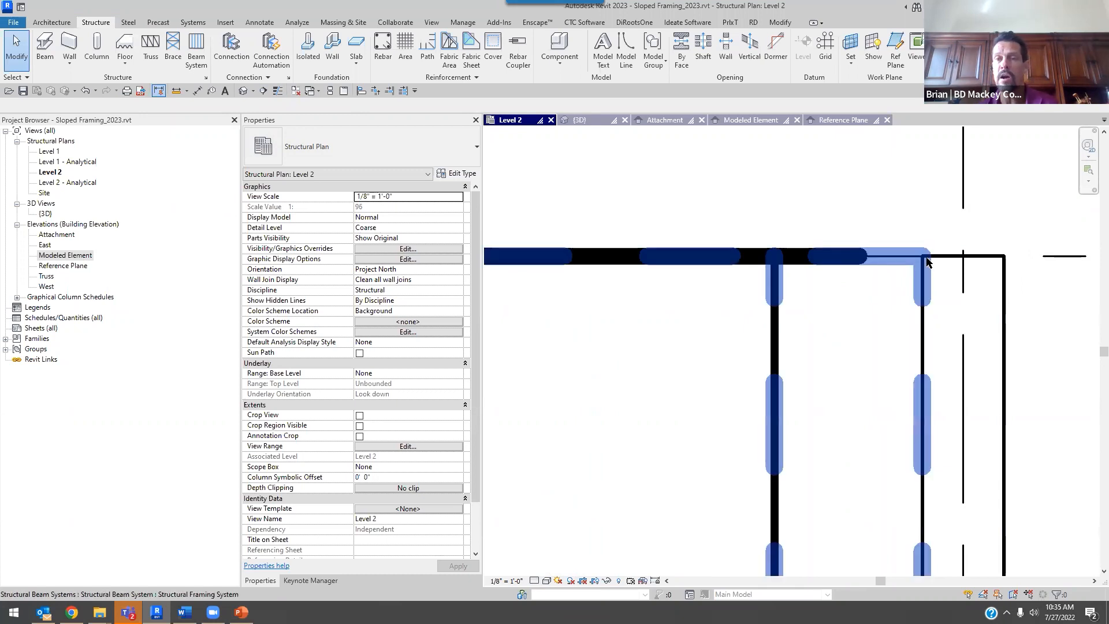
left_click_drag(735, 193, 1007, 331)
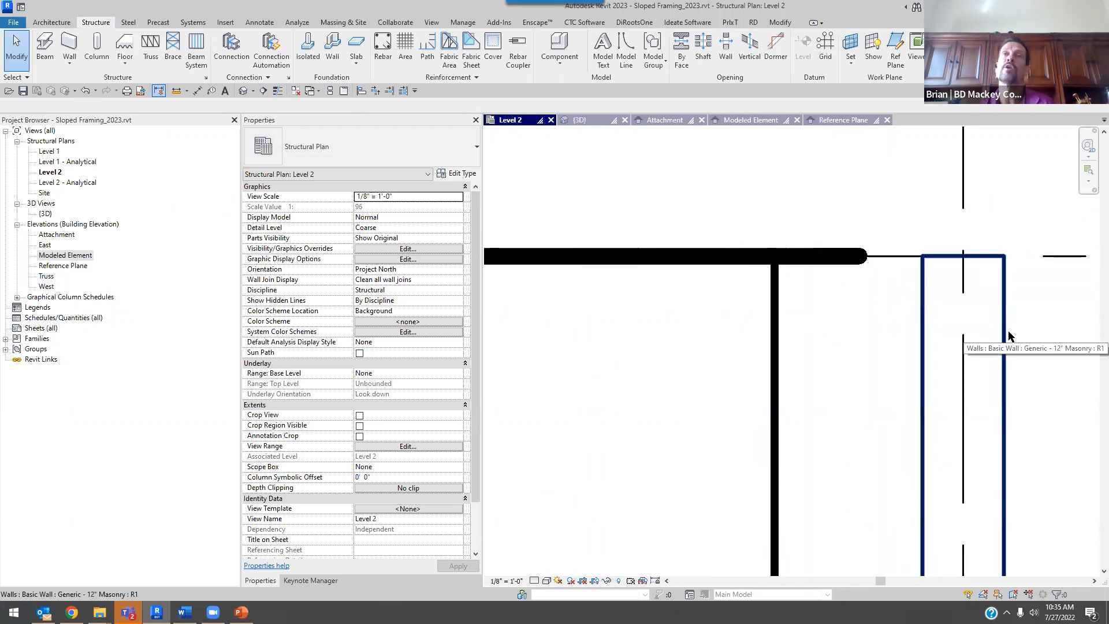
- In the 3D view, edit the boundary of the beam system beside the masonry wall, reset the system, and finish the edit
scroll(909, 264, "down", 5)
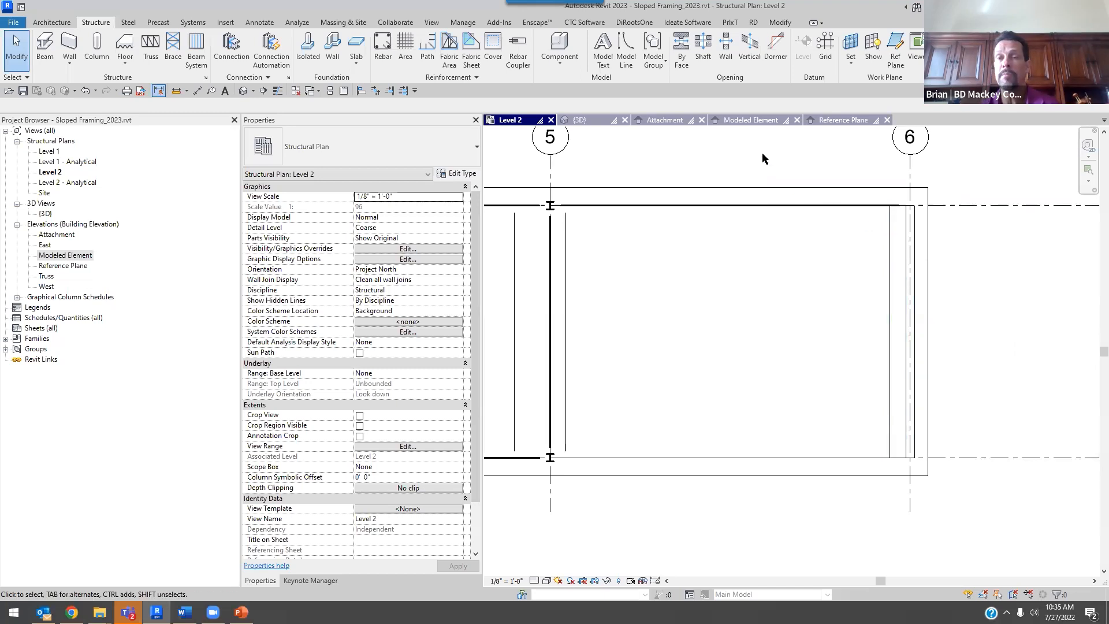
left_click(596, 122)
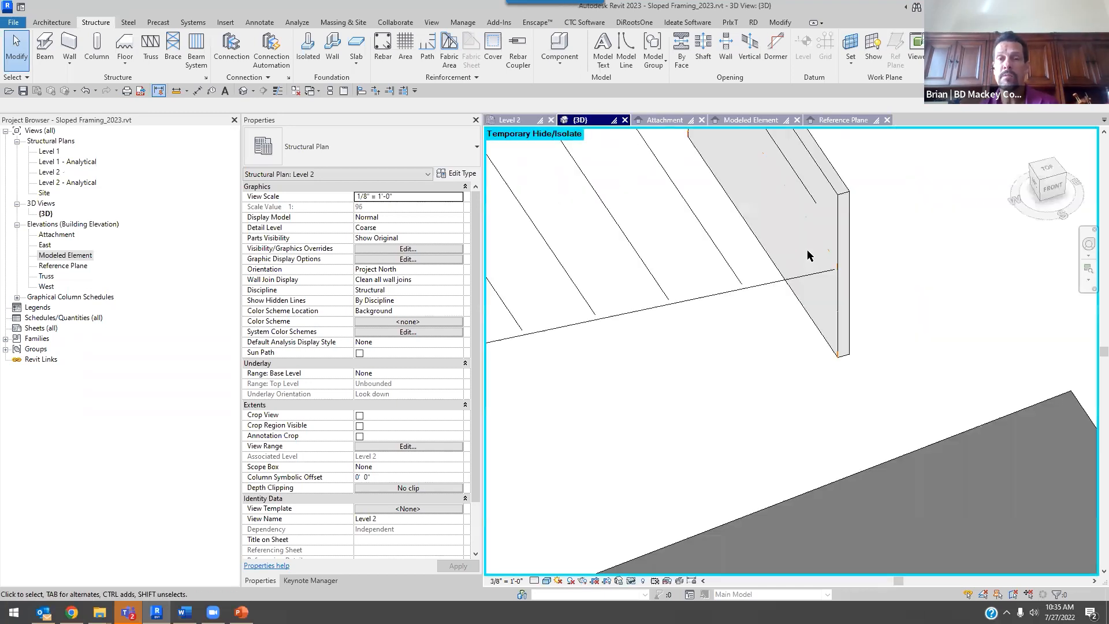
scroll(841, 292, "down", 2)
middle_click_drag(894, 276, 913, 345, "shift")
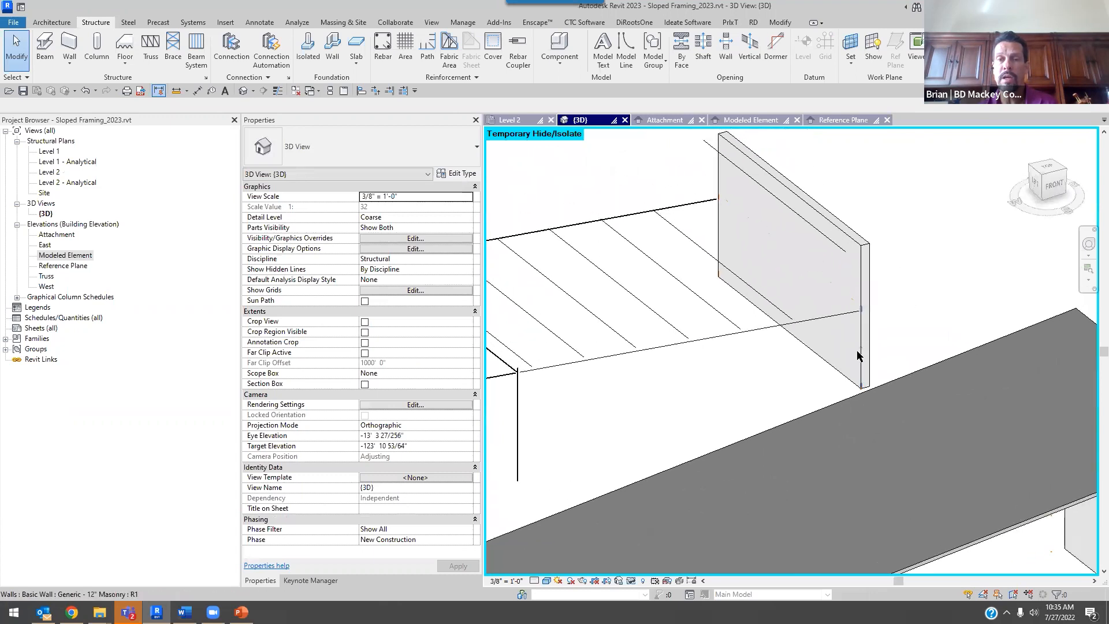
left_click(823, 244)
middle_click_drag(822, 243, 740, 197, "shift")
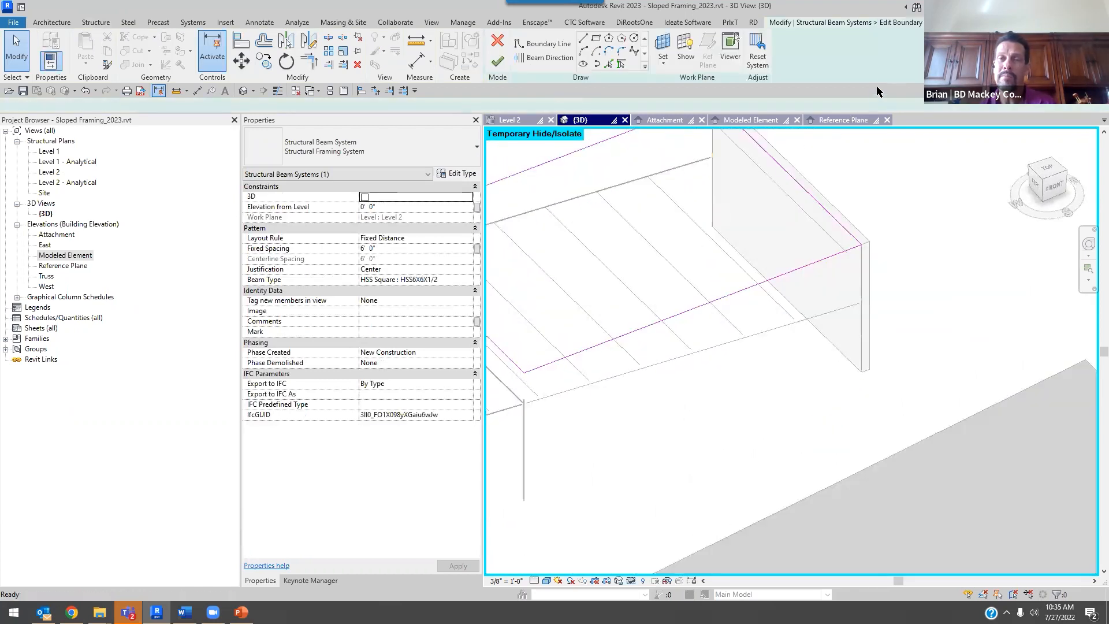
left_click(759, 60)
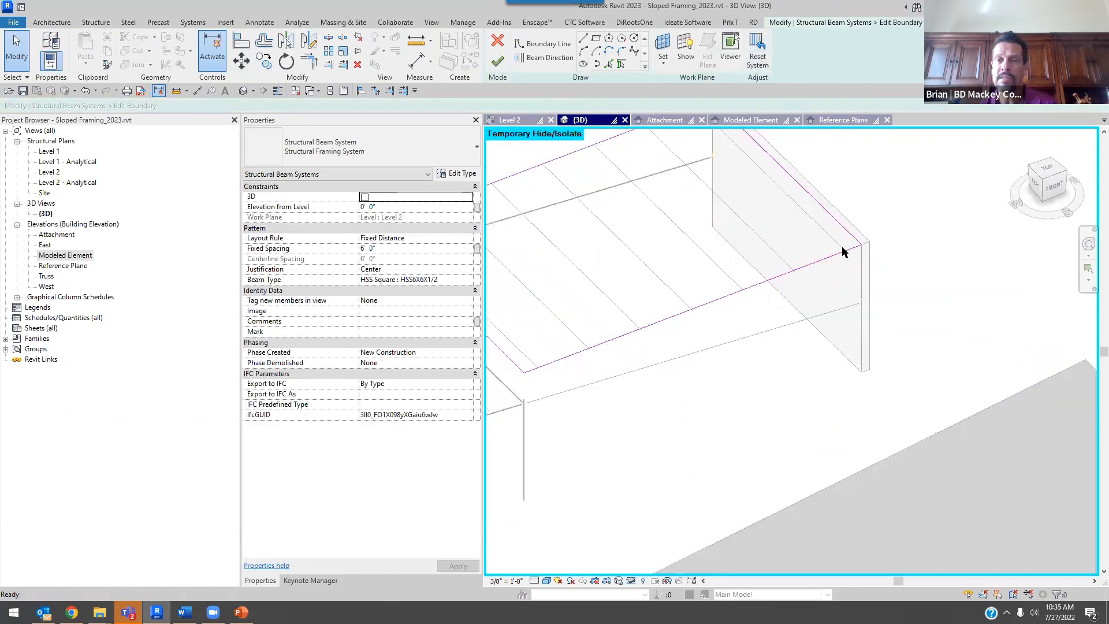
left_click(498, 64)
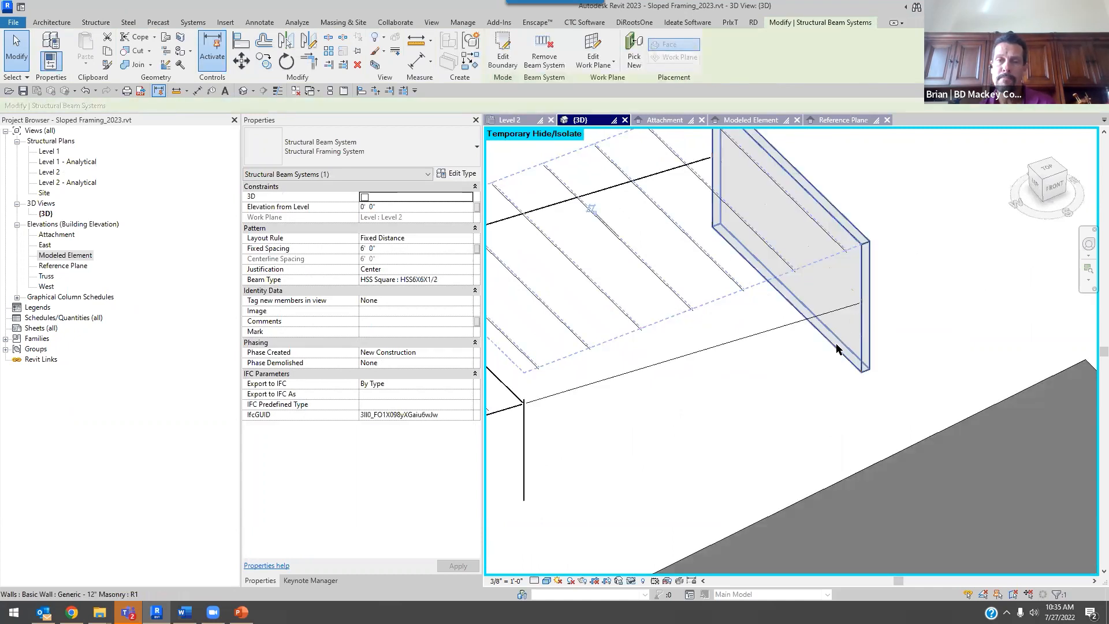
left_click(819, 373)
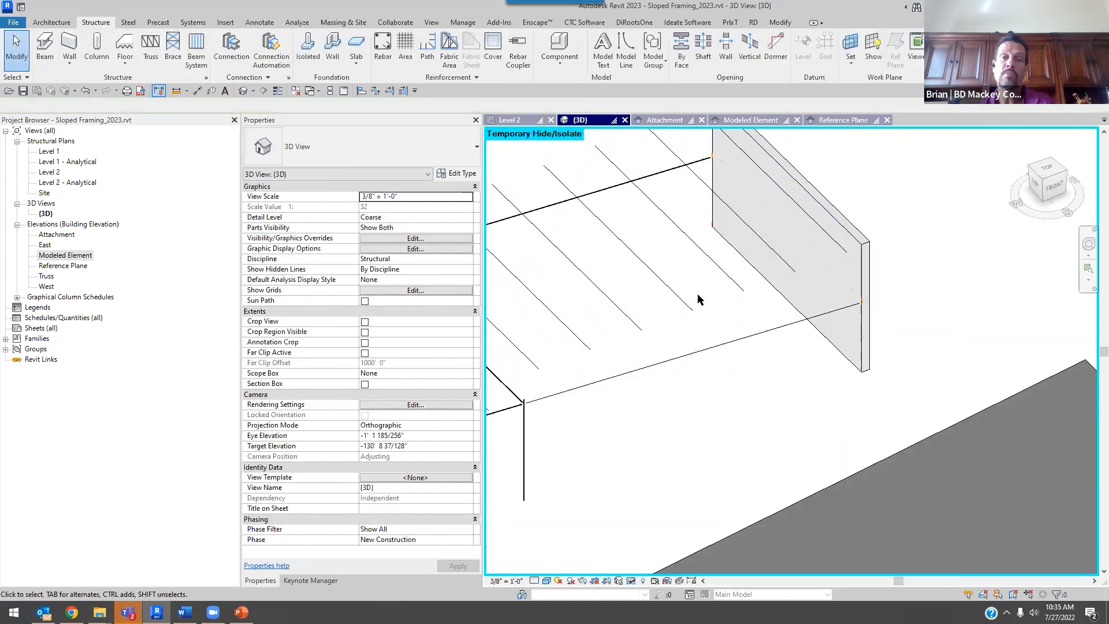
- Undo the reset of the beam system beside the masonry wall
left_click(912, 218)
middle_click_drag(908, 274, 955, 338, "shift")
scroll(803, 374, "down", 1)
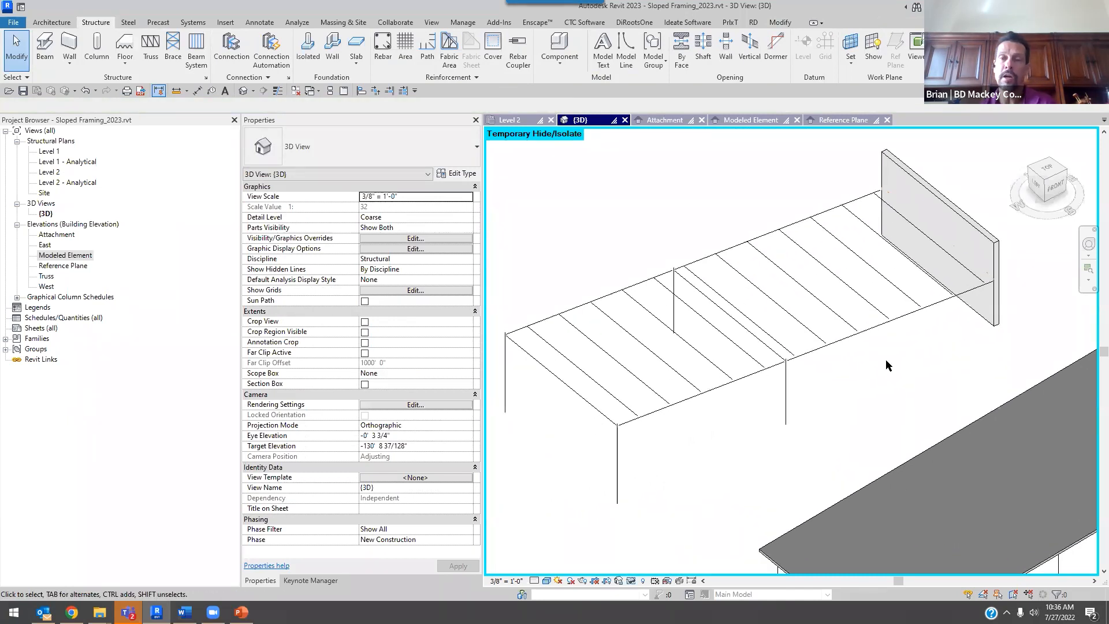
left_click(732, 356)
left_click(882, 347)
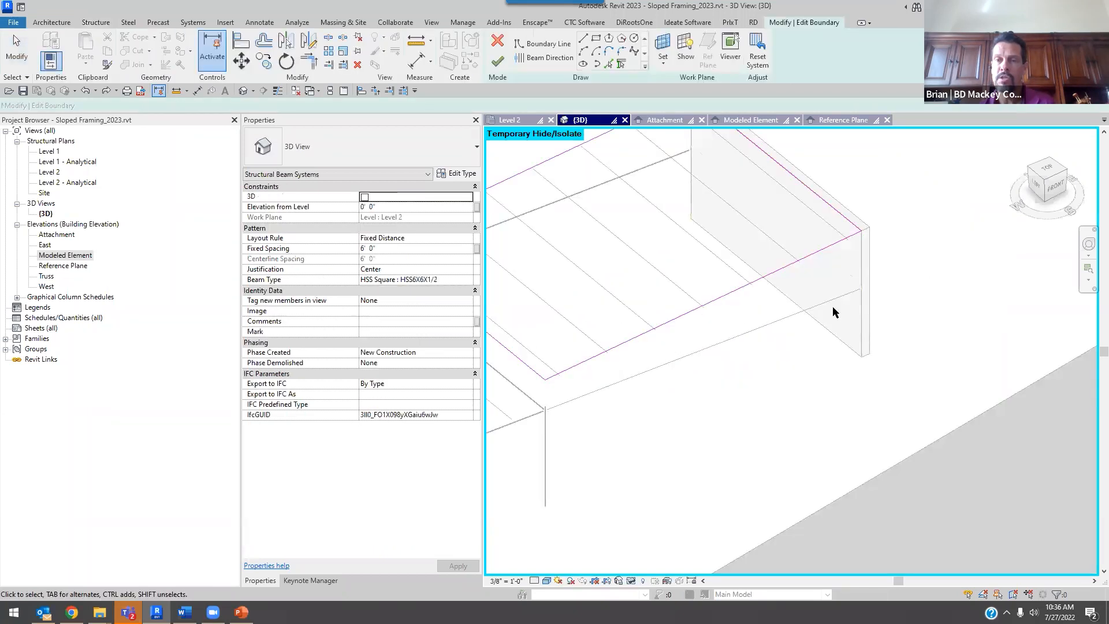
key("ctrl+z")
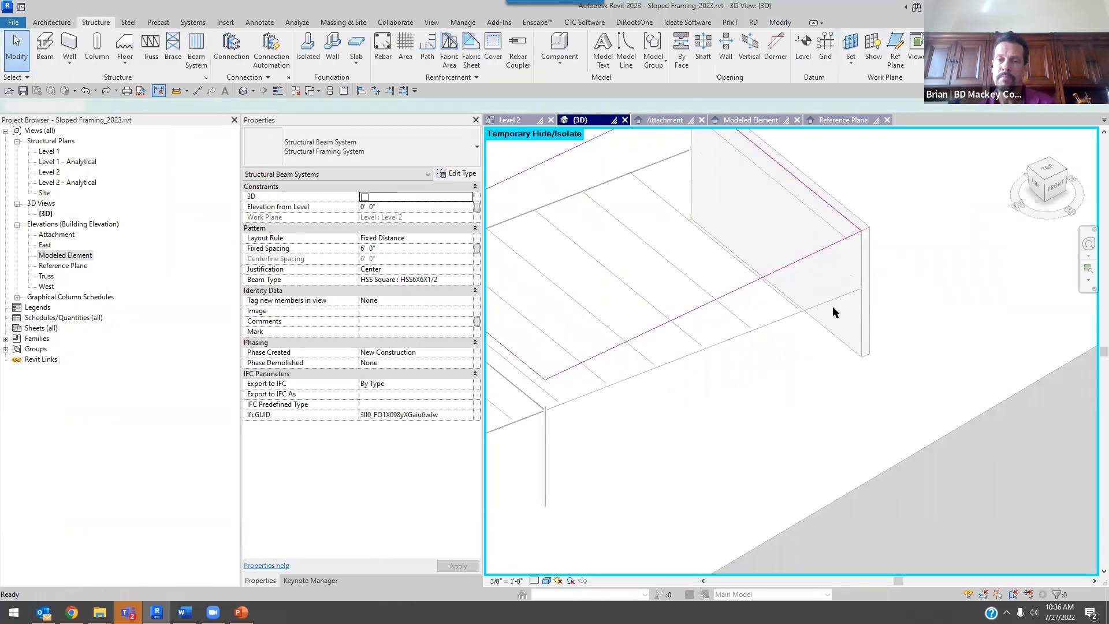
- Reset the beam system beside the masonry wall in its boundary sketch, enable its 3D option, finish the edit, and check the beams
left_click(807, 217)
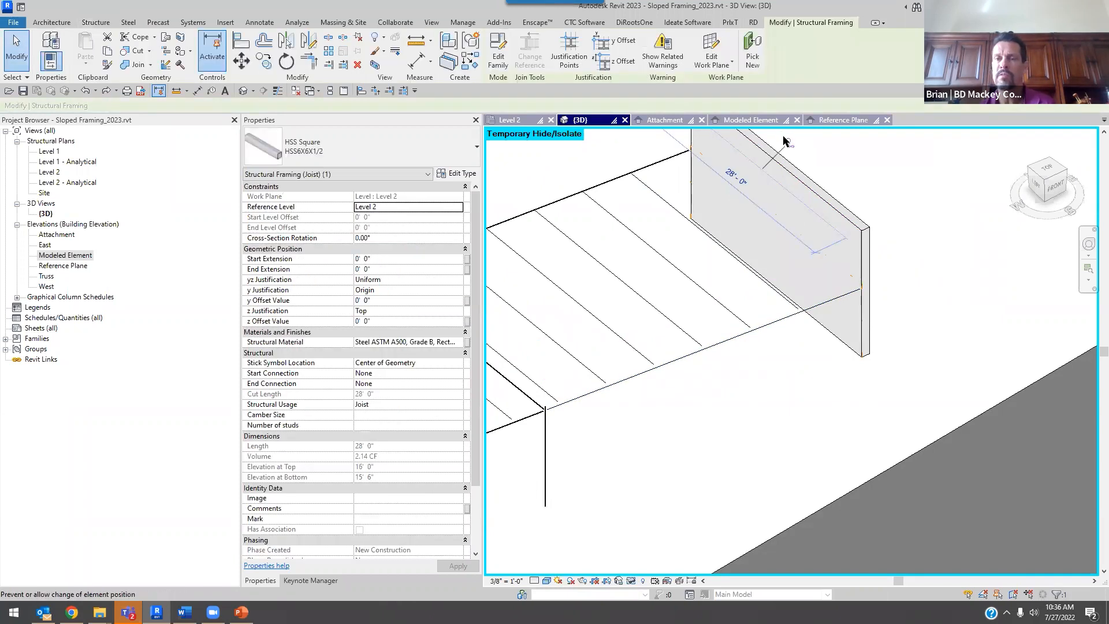
left_click(872, 177)
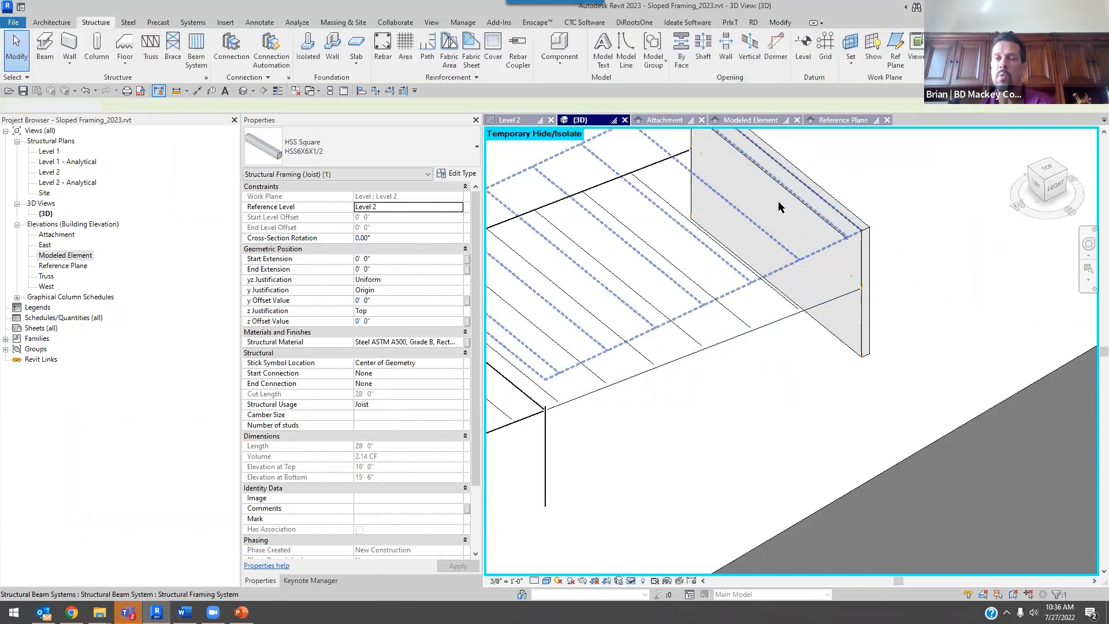
scroll(844, 328, "down", 1)
middle_click_drag(822, 395, 859, 417)
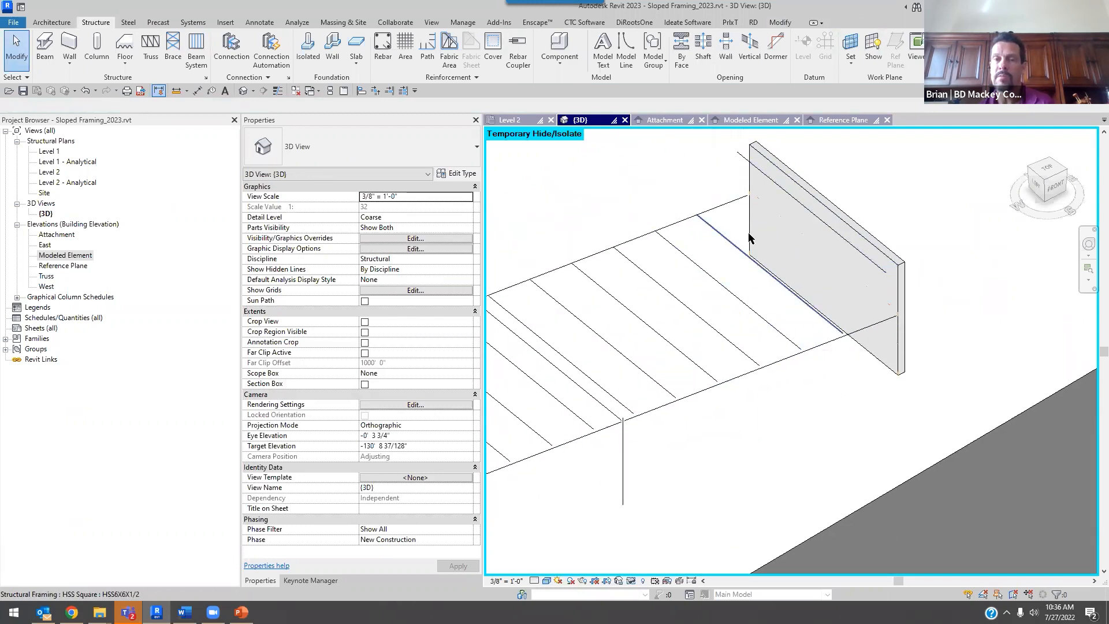
left_click(715, 190)
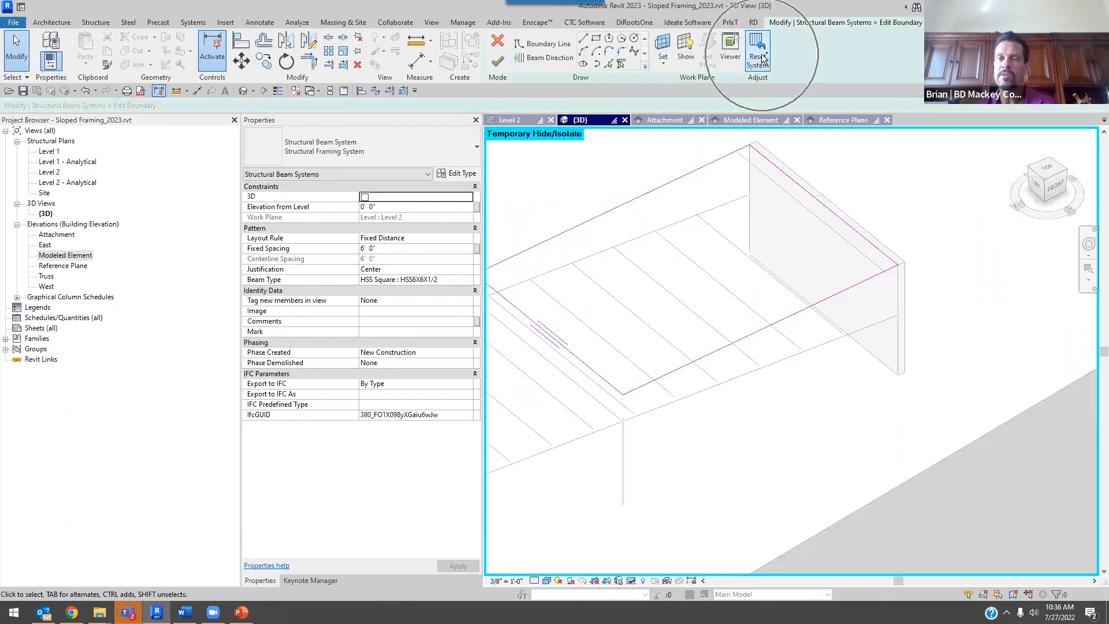
left_click(759, 57)
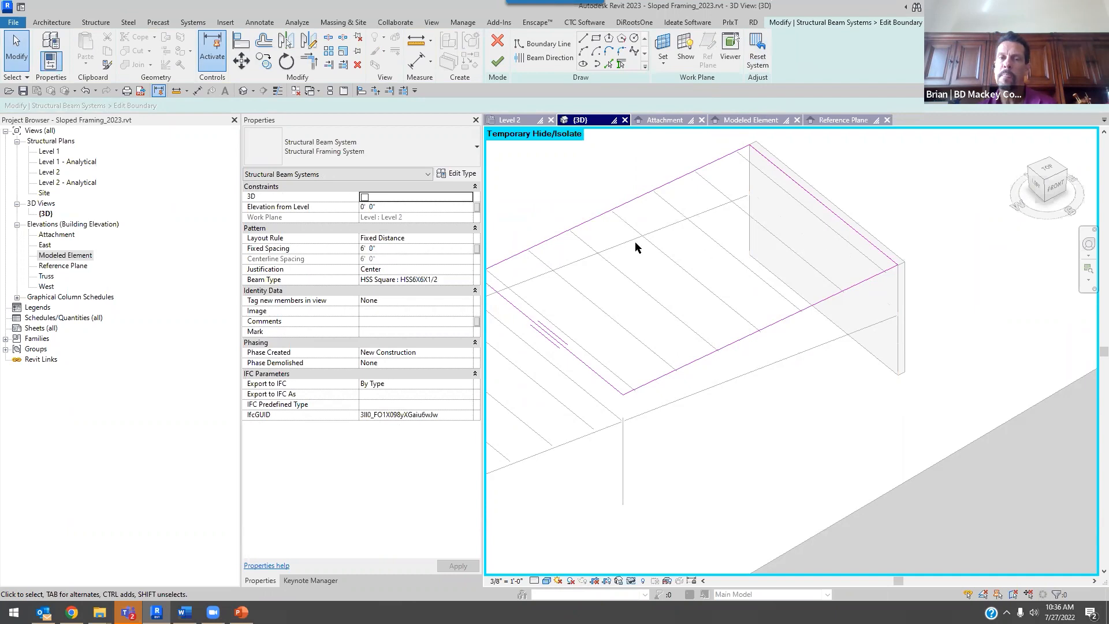
left_click(365, 198)
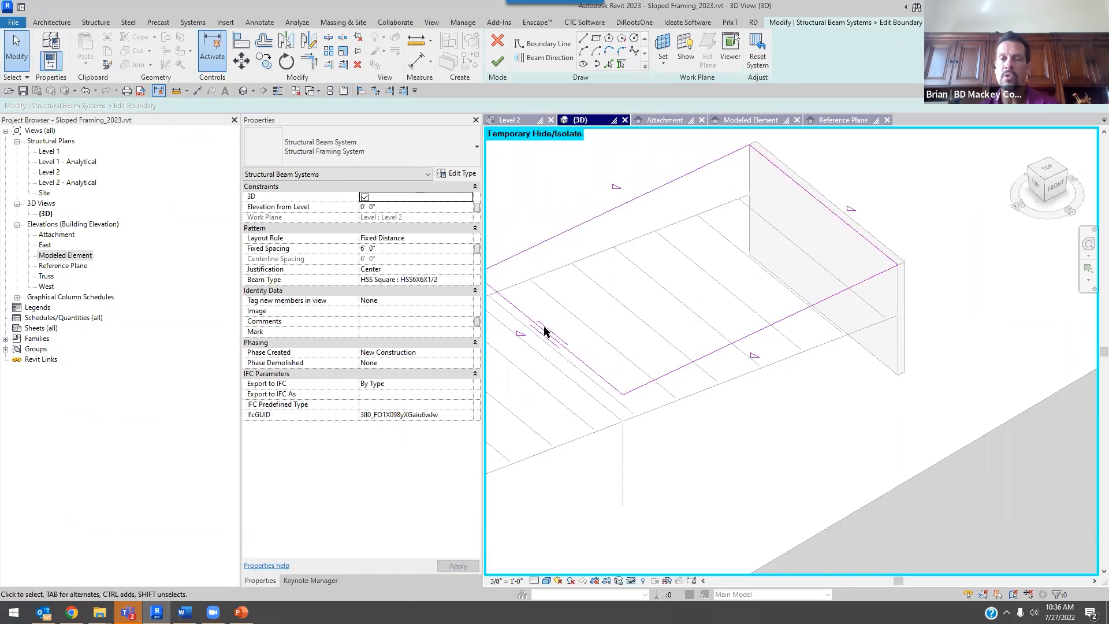
middle_click_drag(778, 369, 1062, 284)
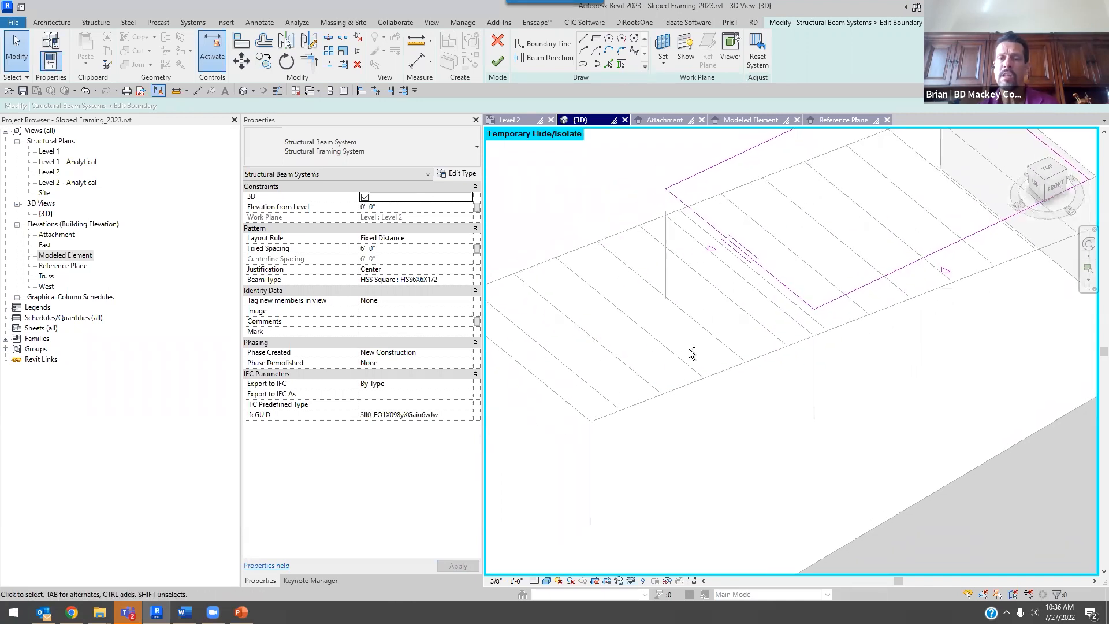
middle_click_drag(854, 325, 696, 406)
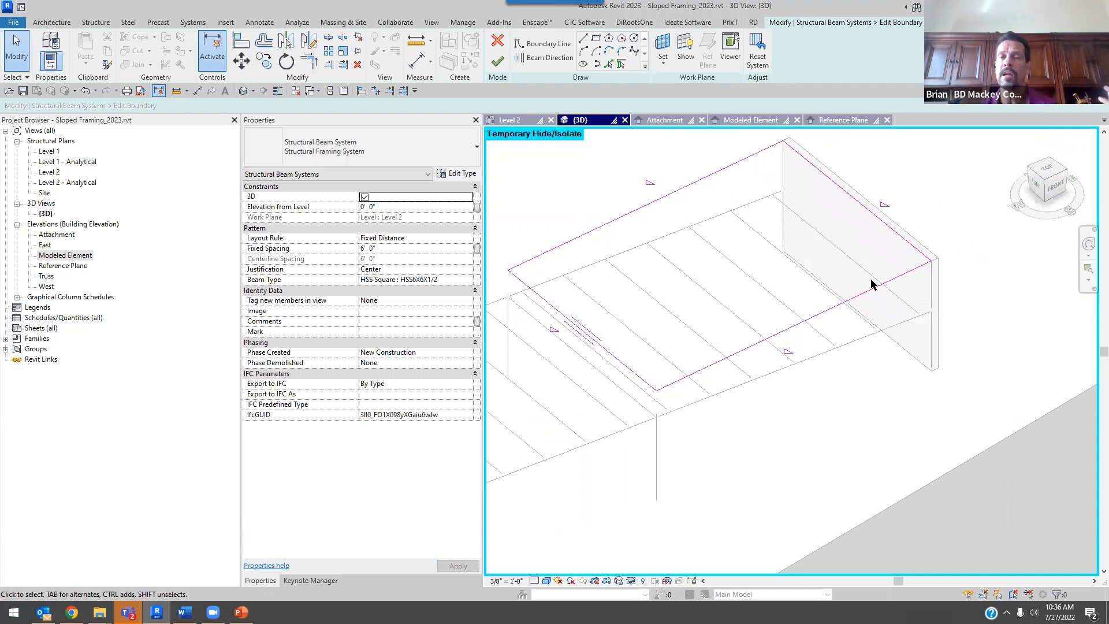
left_click(364, 197)
left_click(495, 61)
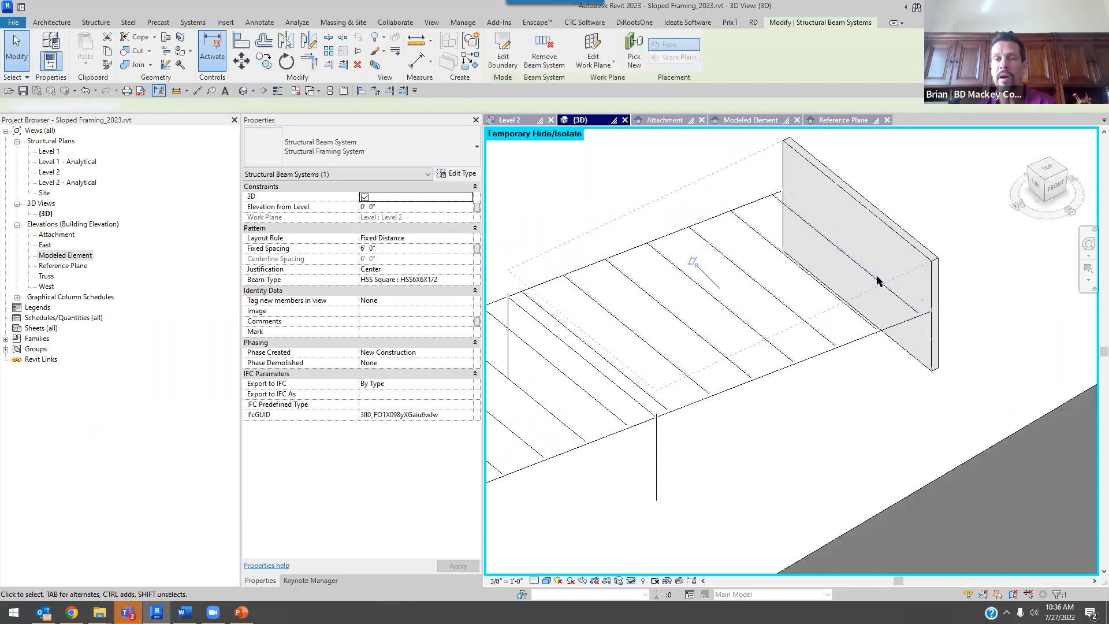
key("Escape")
scroll(797, 207, "up", 4)
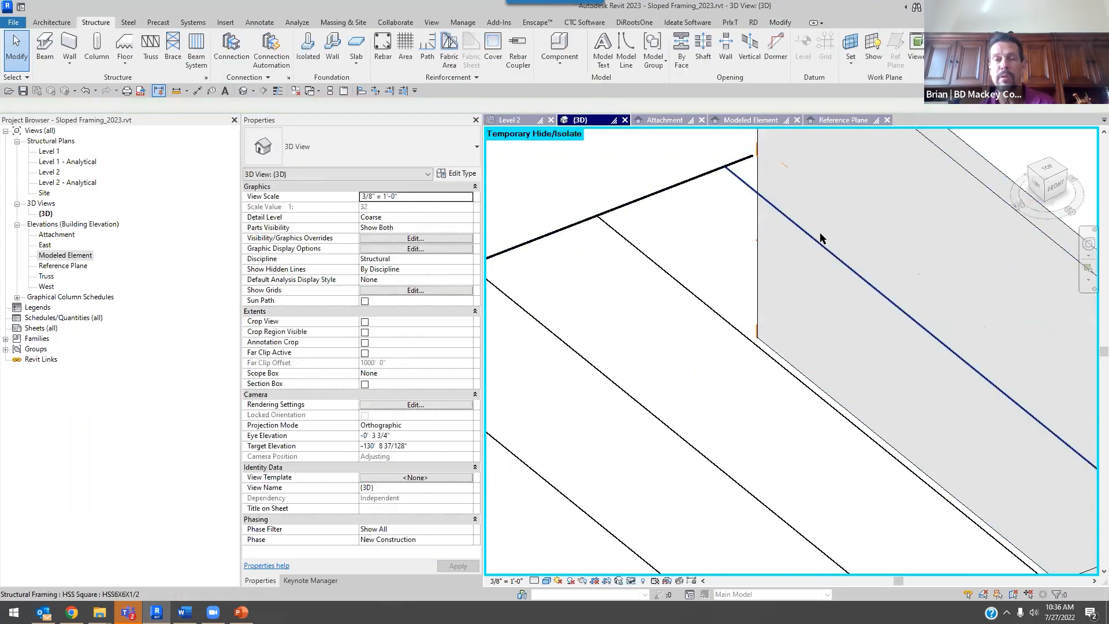
scroll(816, 235, "down", 5)
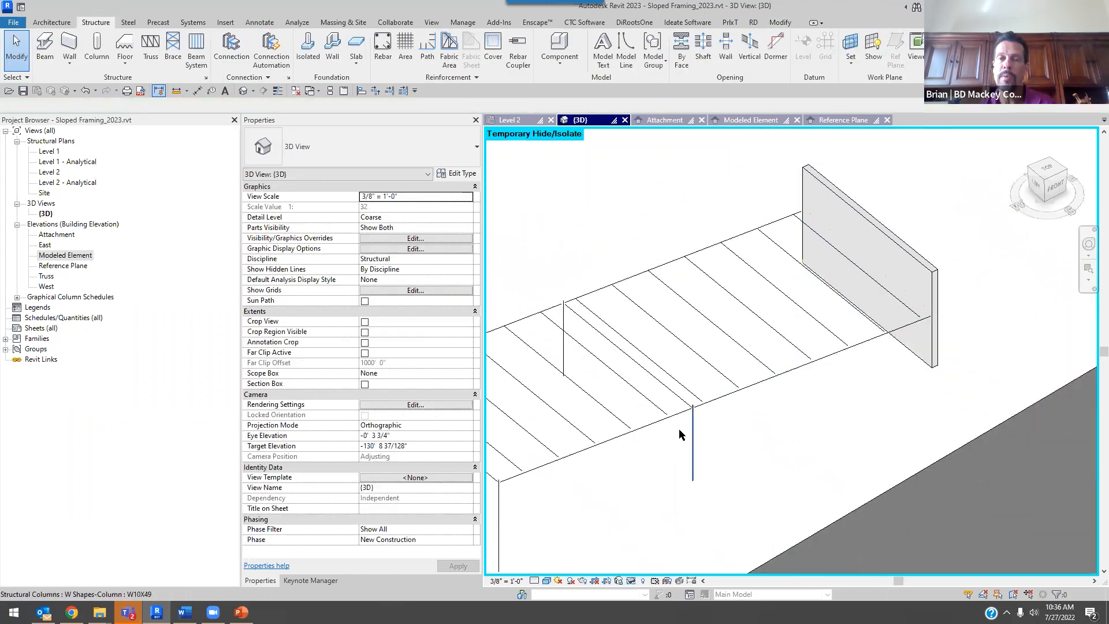
- Enable the 3D option for the adjacent beam system in the bay farther from the masonry wall
left_click(625, 408)
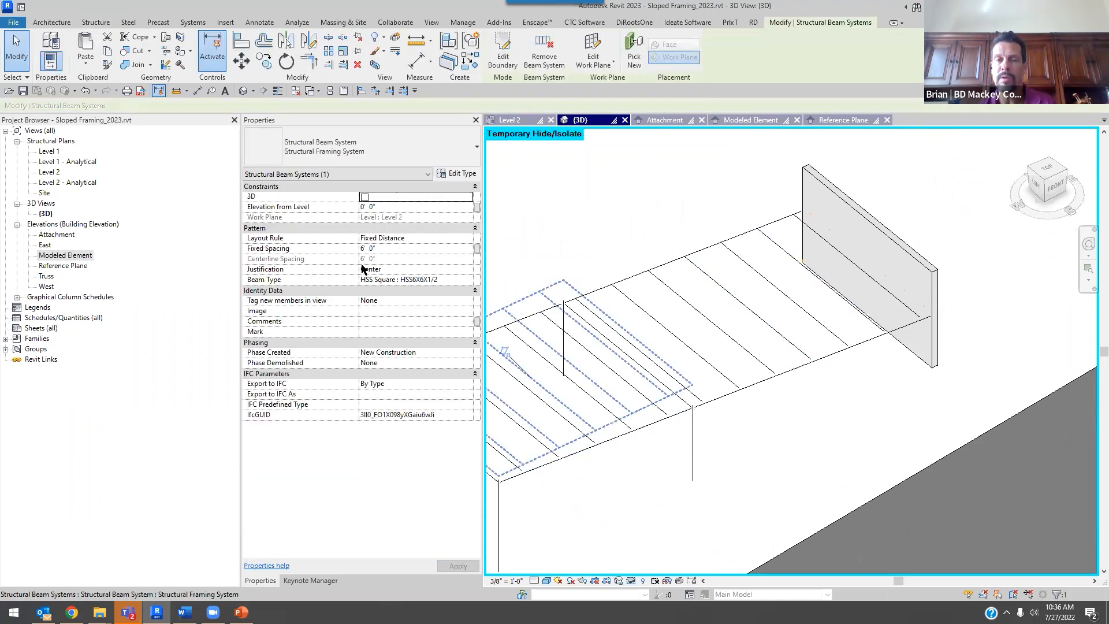
left_click(365, 197)
left_click(553, 198)
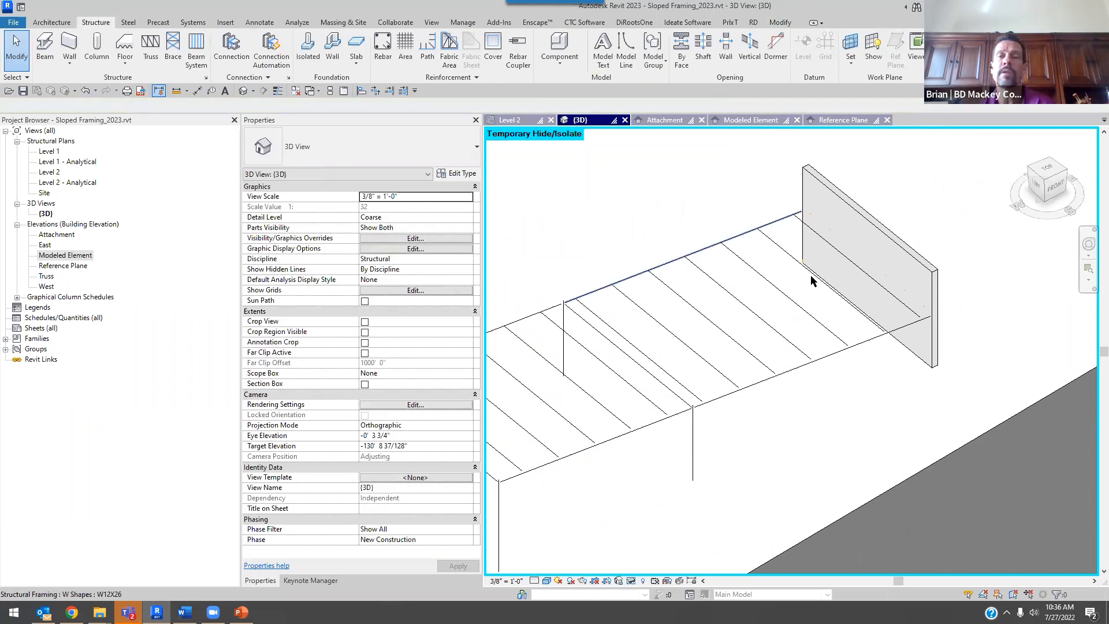
- Change the wall-side beam system's beam direction to follow its side boundary line so the beams run perpendicular to the masonry wall
scroll(801, 356, "down", 3)
middle_click_drag(800, 356, 976, 277, "shift")
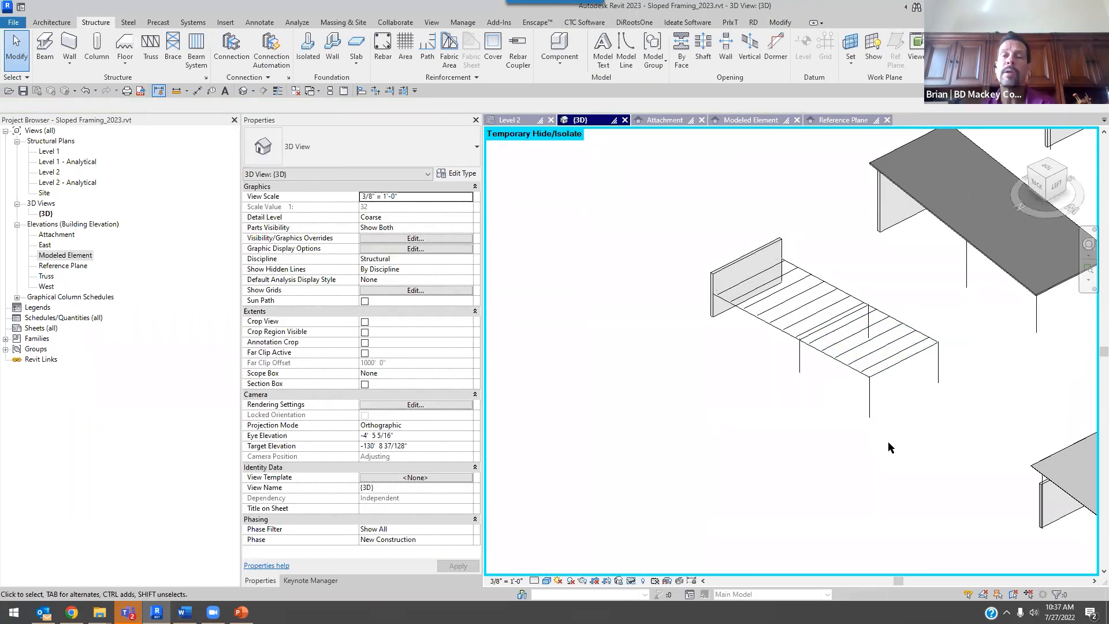
scroll(888, 444, "up", 2)
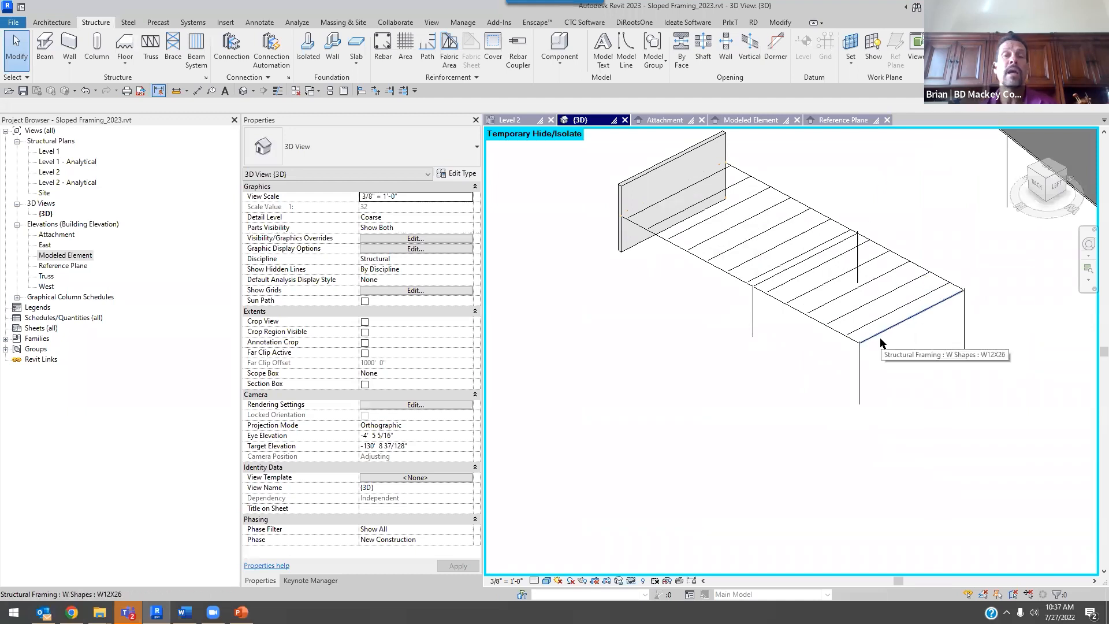
scroll(851, 362, "up", 4)
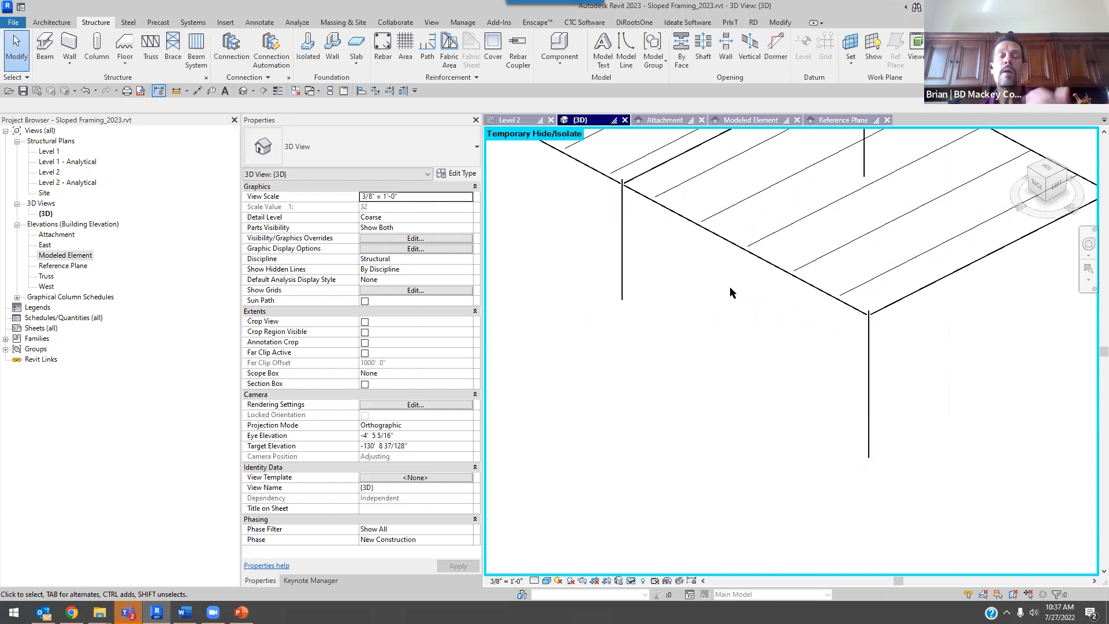
scroll(729, 286, "down", 3)
middle_click_drag(729, 287, 873, 467)
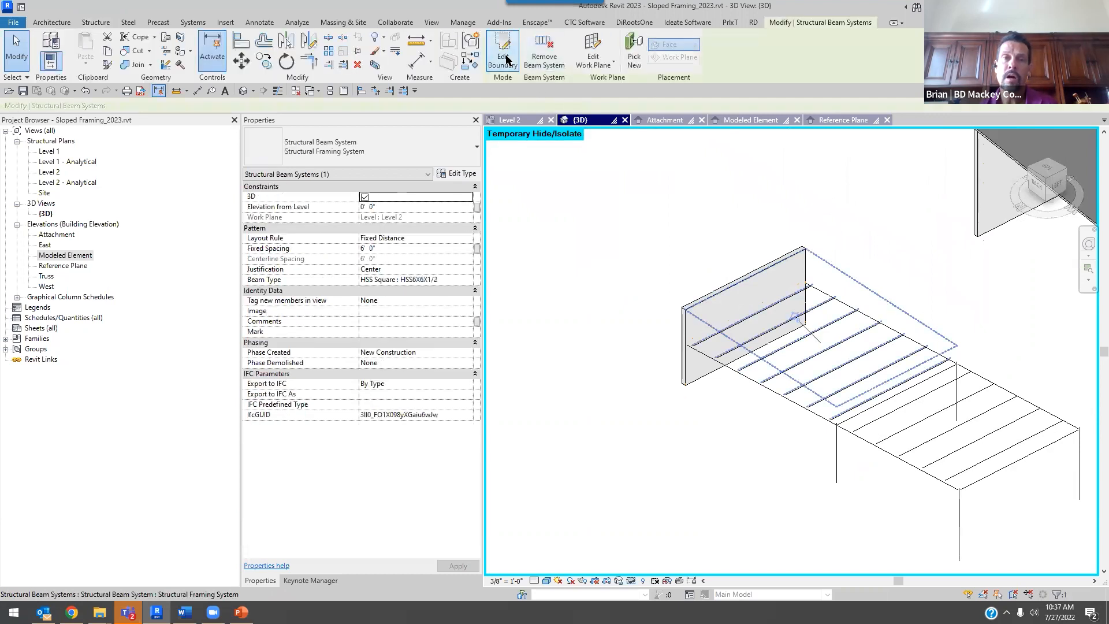
left_click(501, 51)
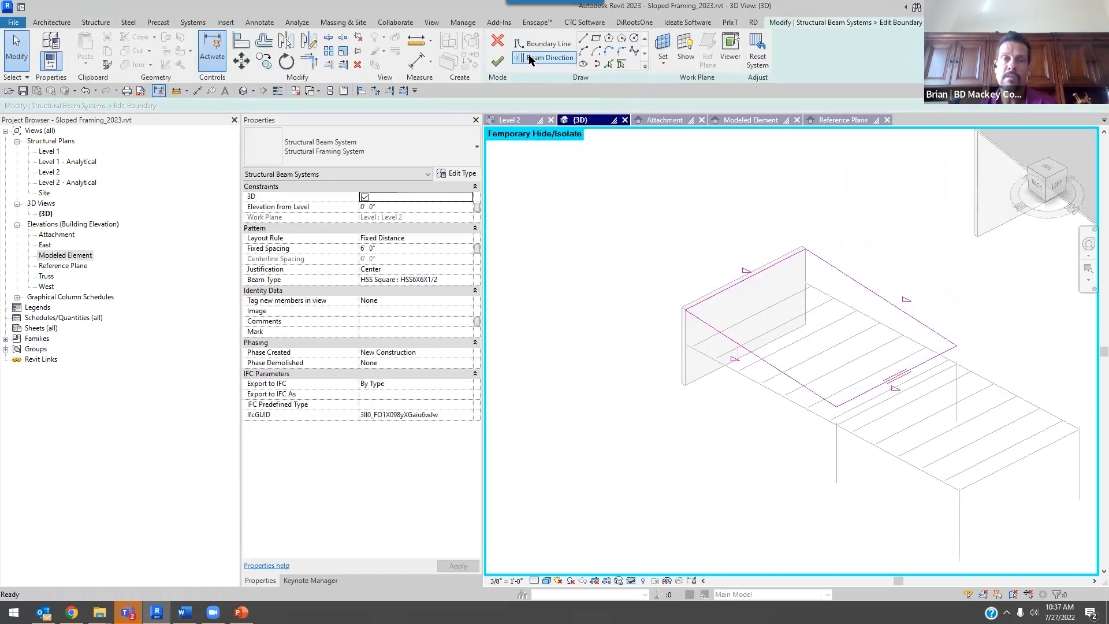
left_click(546, 57)
left_click(595, 40)
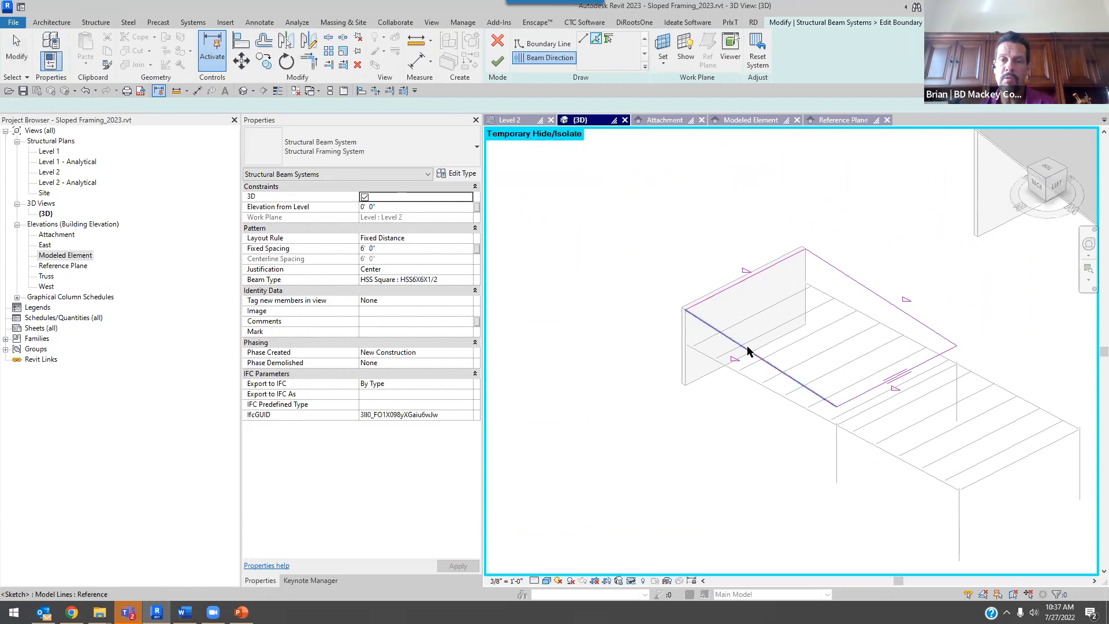
left_click(761, 358)
left_click(497, 61)
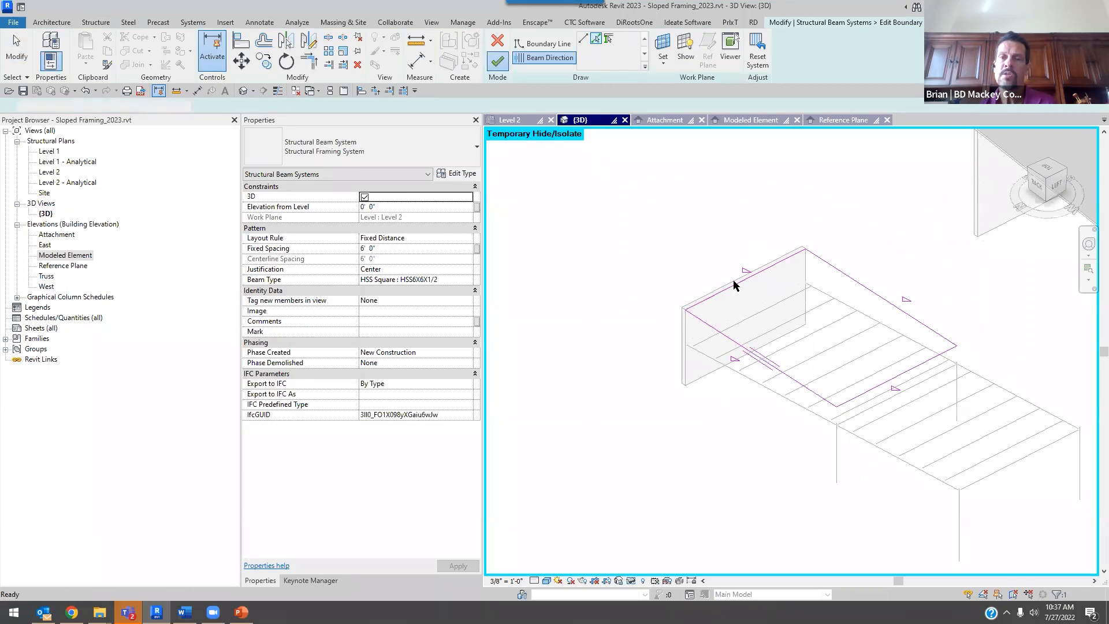
scroll(698, 331, "up", 3)
left_click(619, 215)
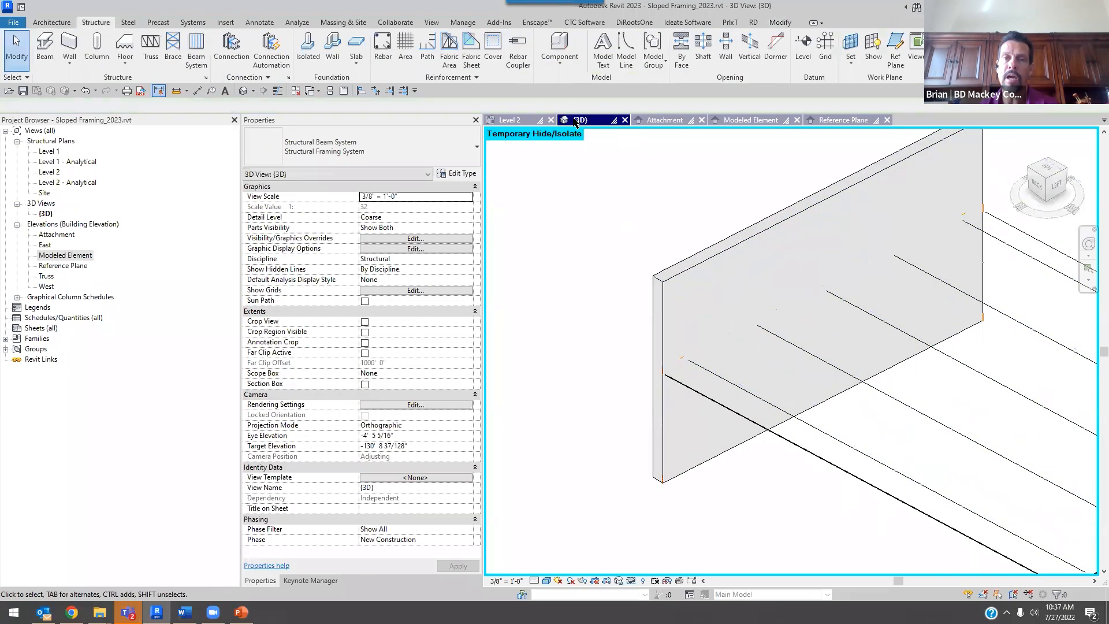
- Examine in the Level 2 plan how the beams between grids 5 and 6 end at the masonry wall
left_click(509, 119)
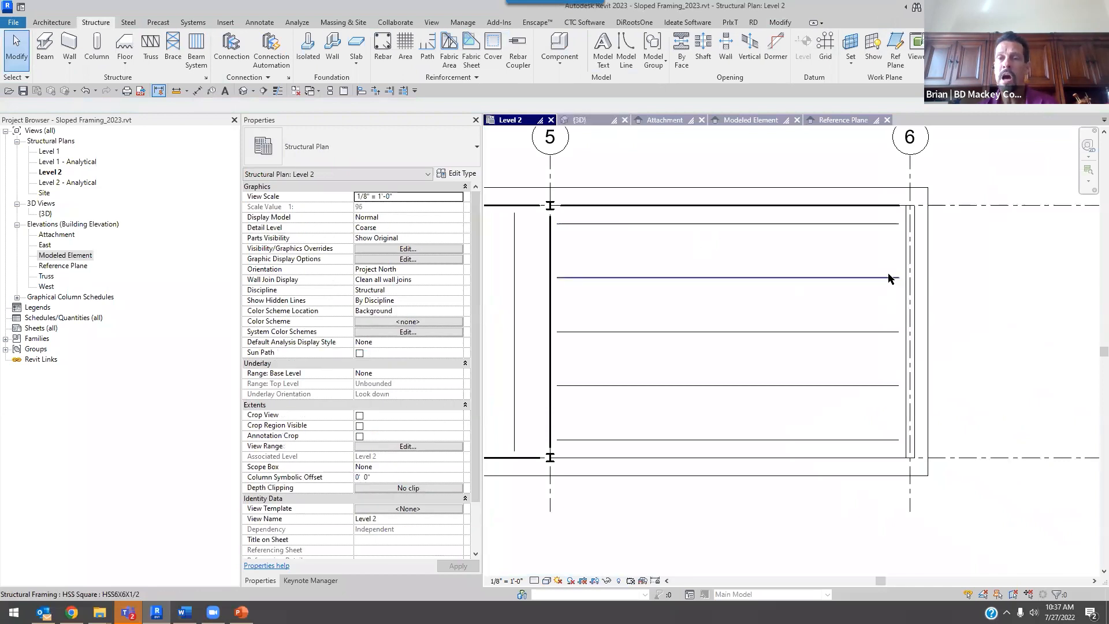
scroll(889, 279, "up", 4)
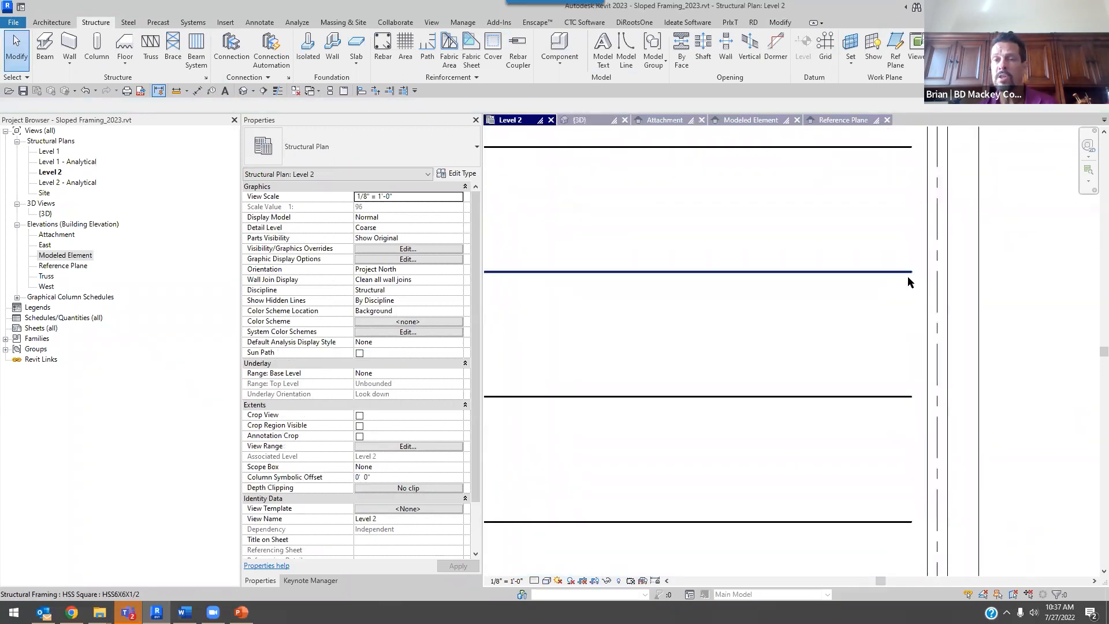
scroll(805, 267, "down", 3)
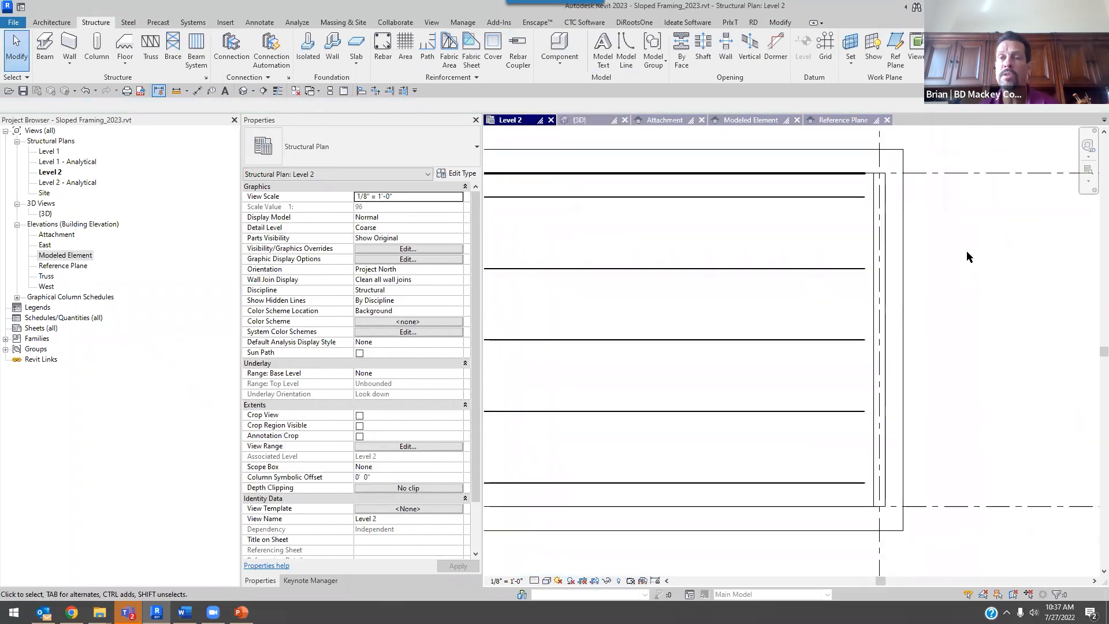
left_click_drag(855, 157, 883, 532)
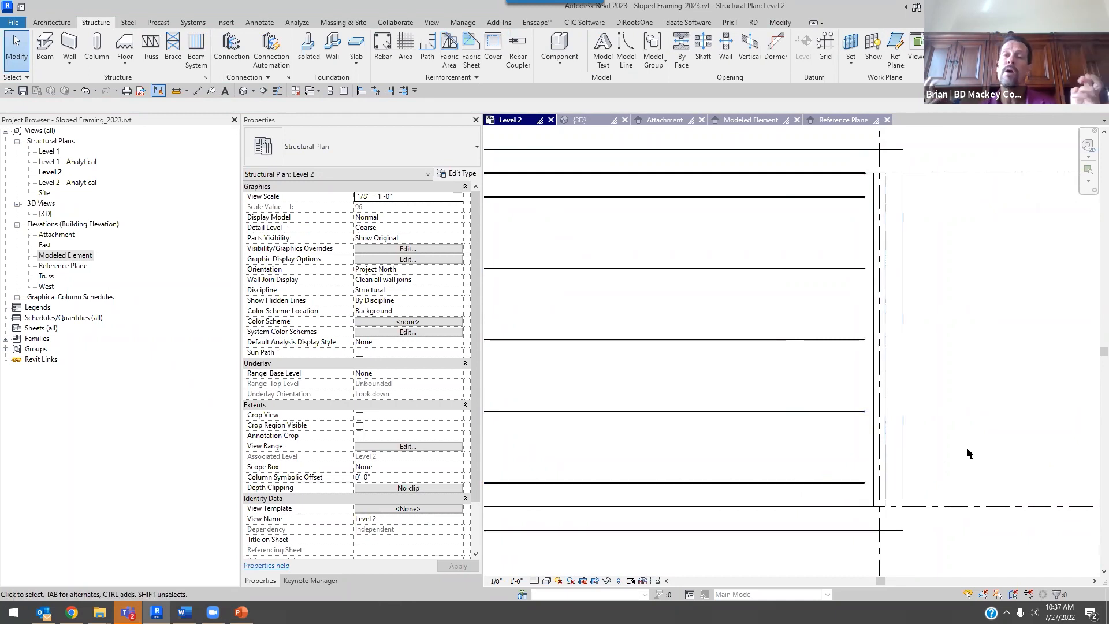
scroll(858, 301, "down", 2)
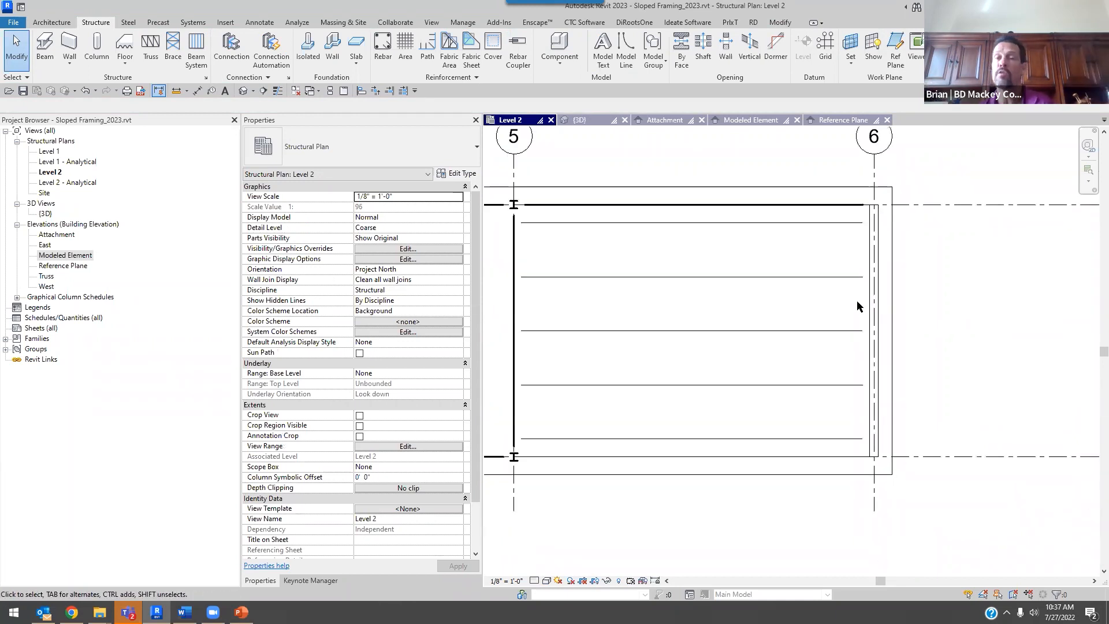
- Examine the sloped framing between grids 5 and 6 in plan, and the sloped beams in the Modeled Element elevation
scroll(855, 292, "up", 3)
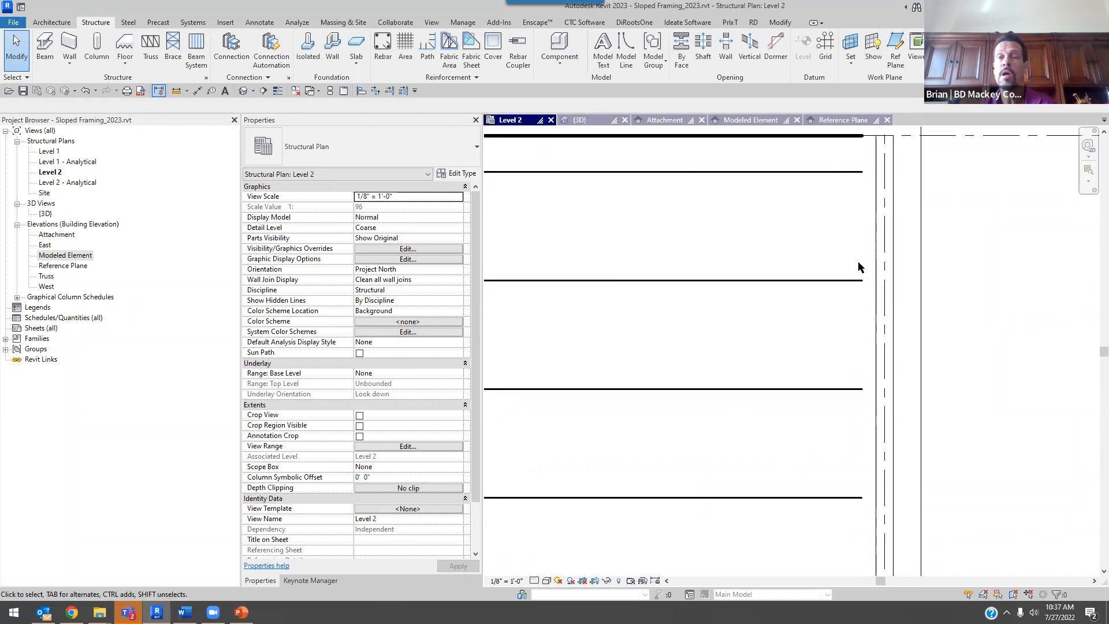
scroll(948, 257, "down", 2)
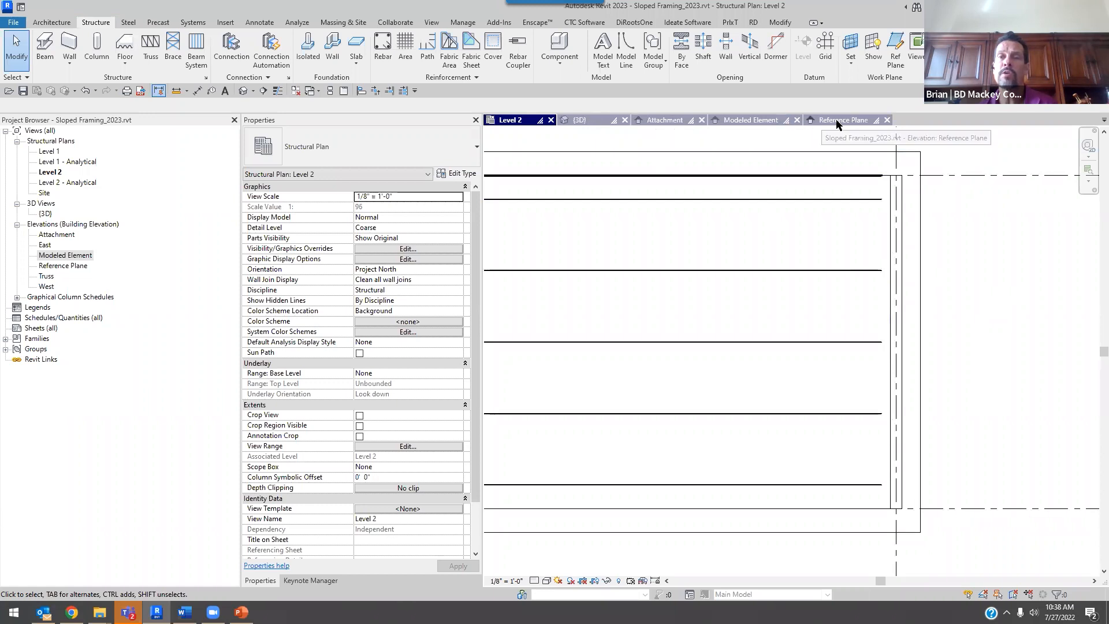
left_click(751, 119)
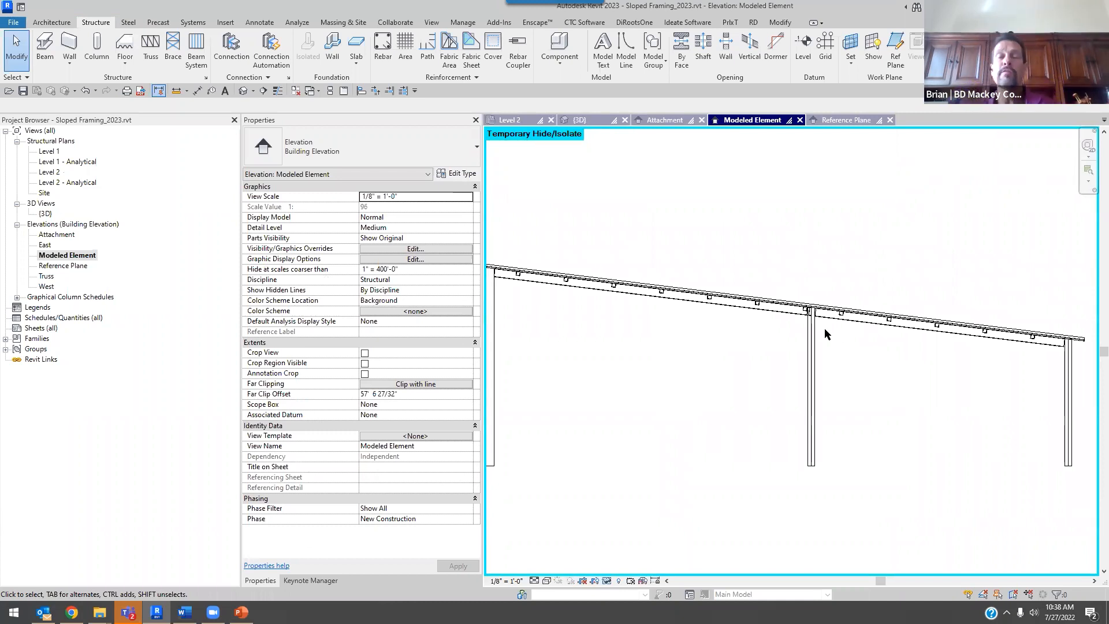
scroll(824, 328, "down", 2)
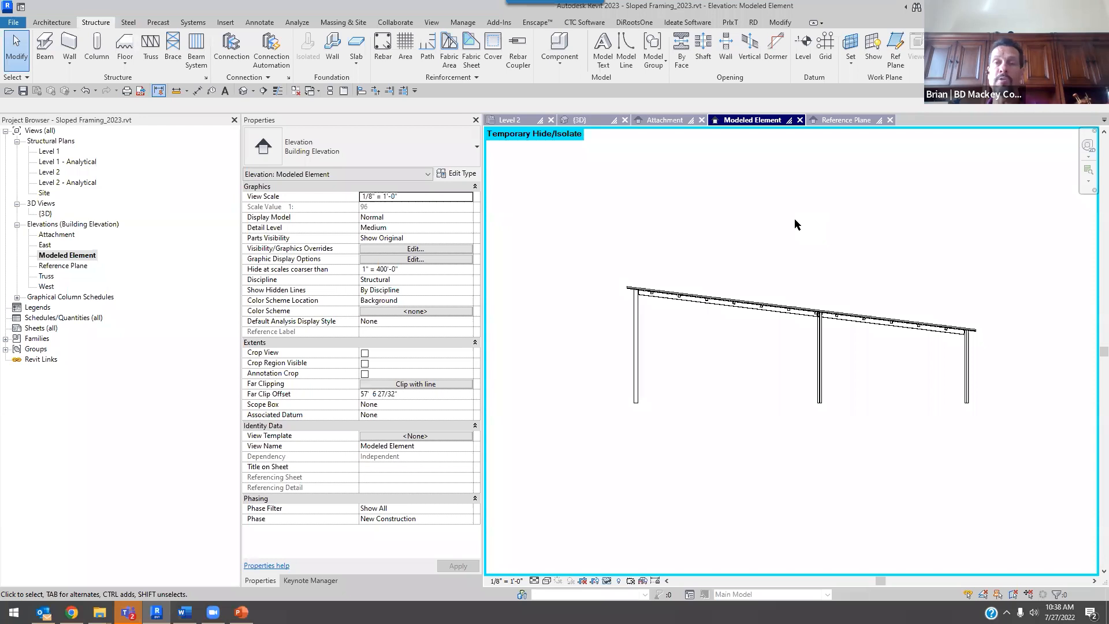
scroll(795, 224, "down", 4)
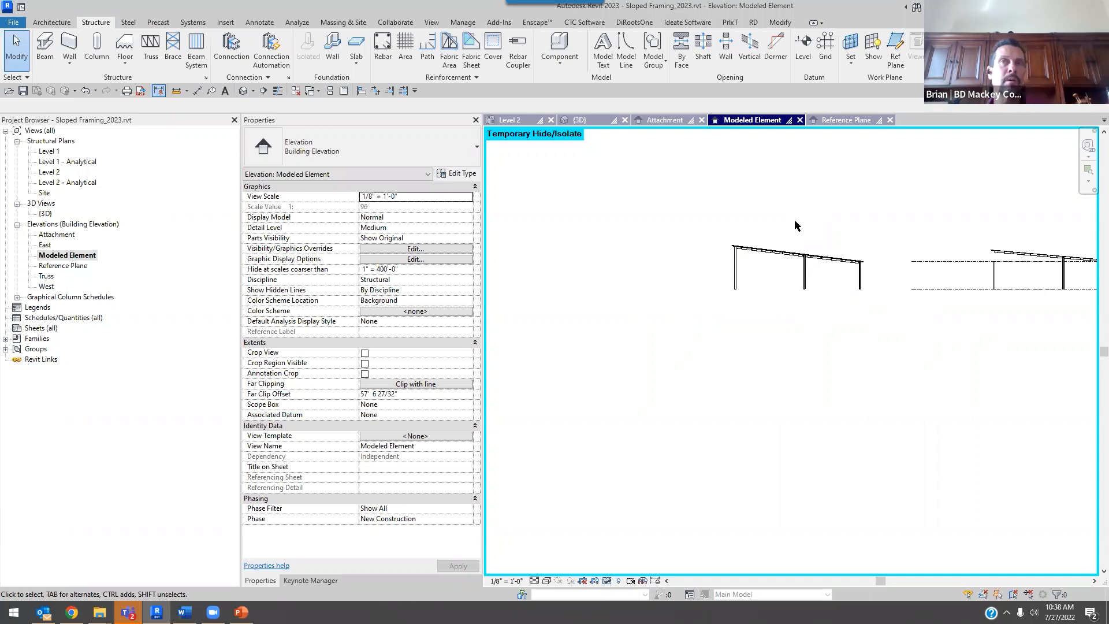
- Open the {3D} view and bring up the L-shaped roof framing model among the framing examples
left_click(593, 121)
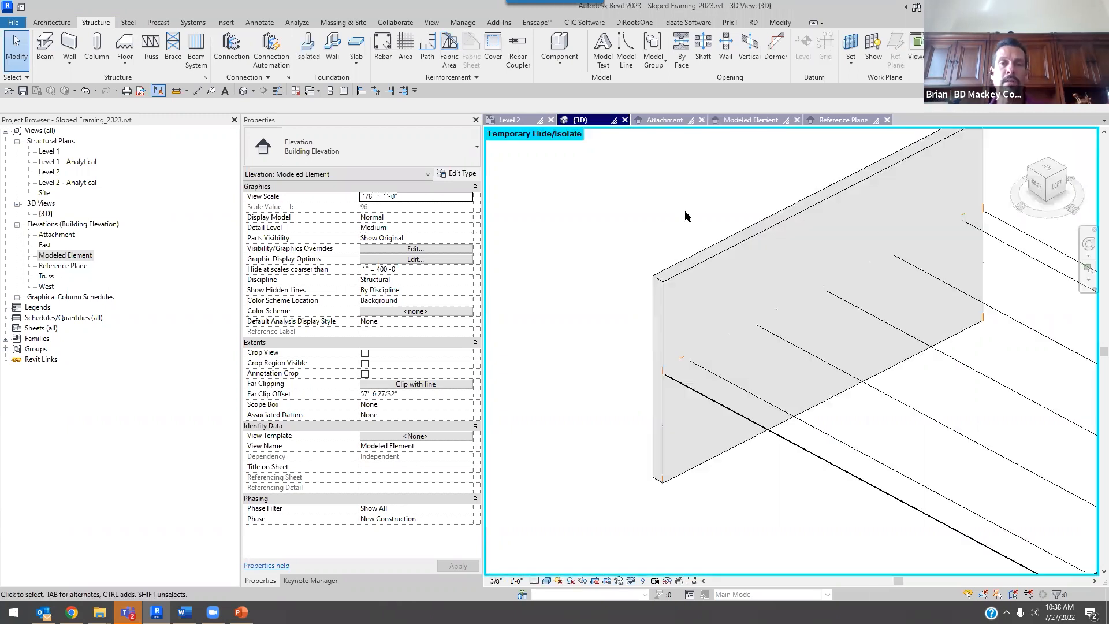
scroll(684, 210, "down", 8)
middle_click_drag(781, 312, 580, 412)
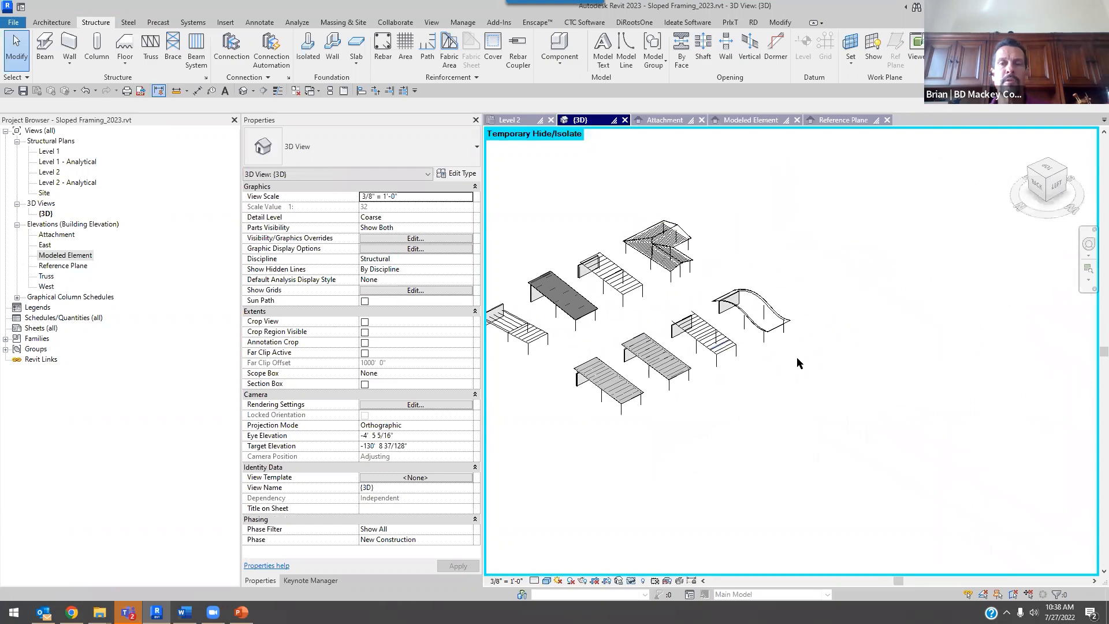
middle_click_drag(788, 458, 520, 455, "shift")
scroll(673, 386, "up", 8)
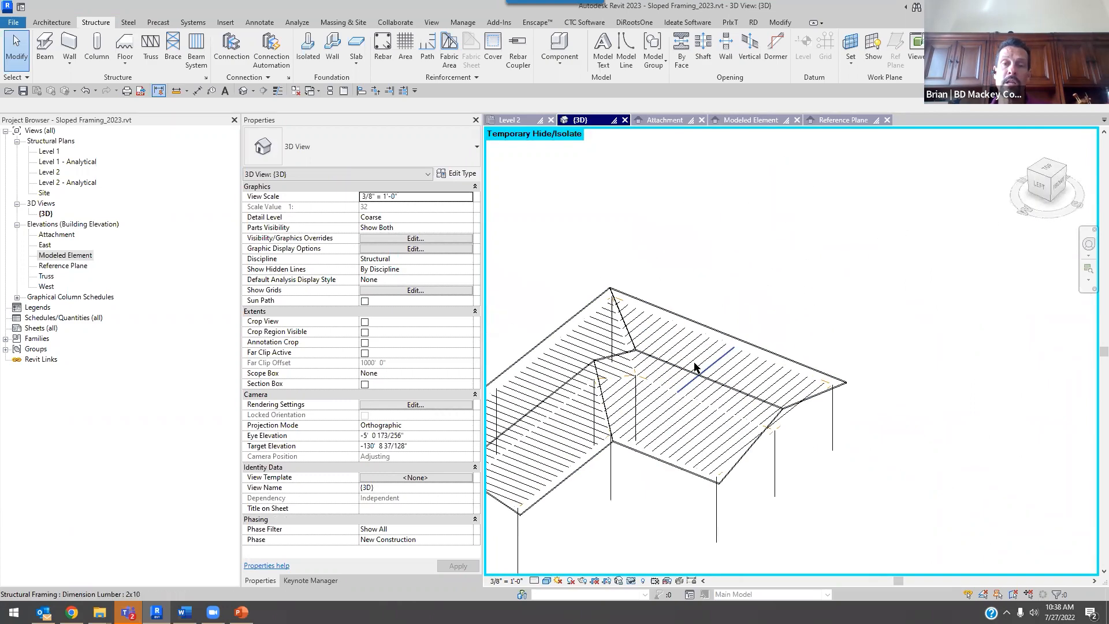
- Examine the L-shaped roof's ridges, sloped joists and supporting columns in 3D from several angles
left_click(708, 470)
middle_click_drag(707, 468, 664, 378, "shift")
middle_click_drag(696, 376, 891, 324)
left_click(927, 524)
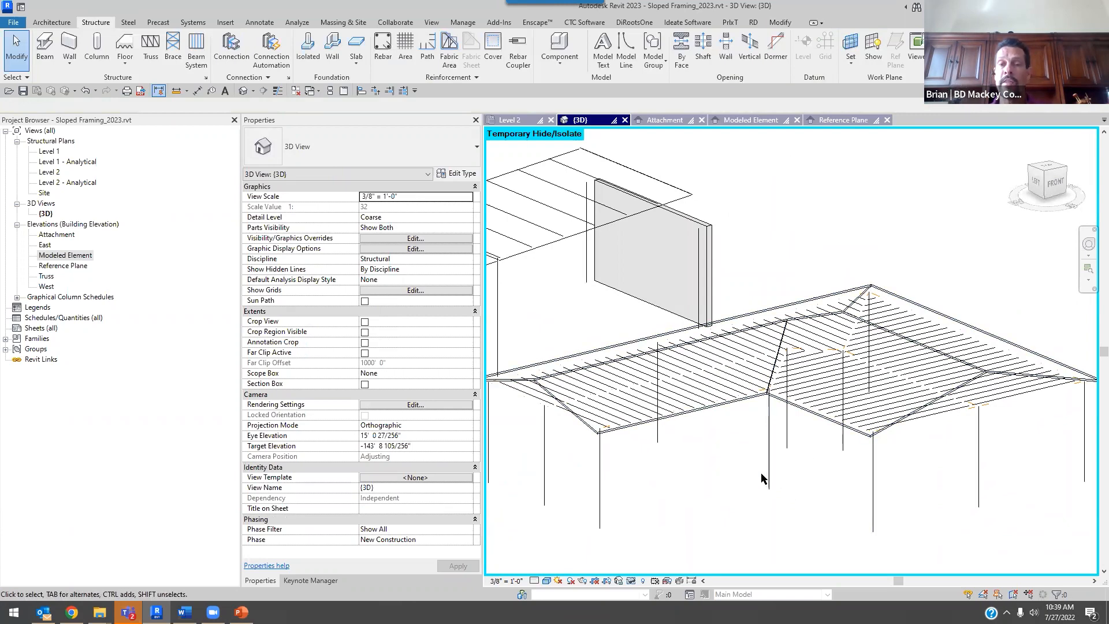
middle_click_drag(809, 502, 864, 501, "shift")
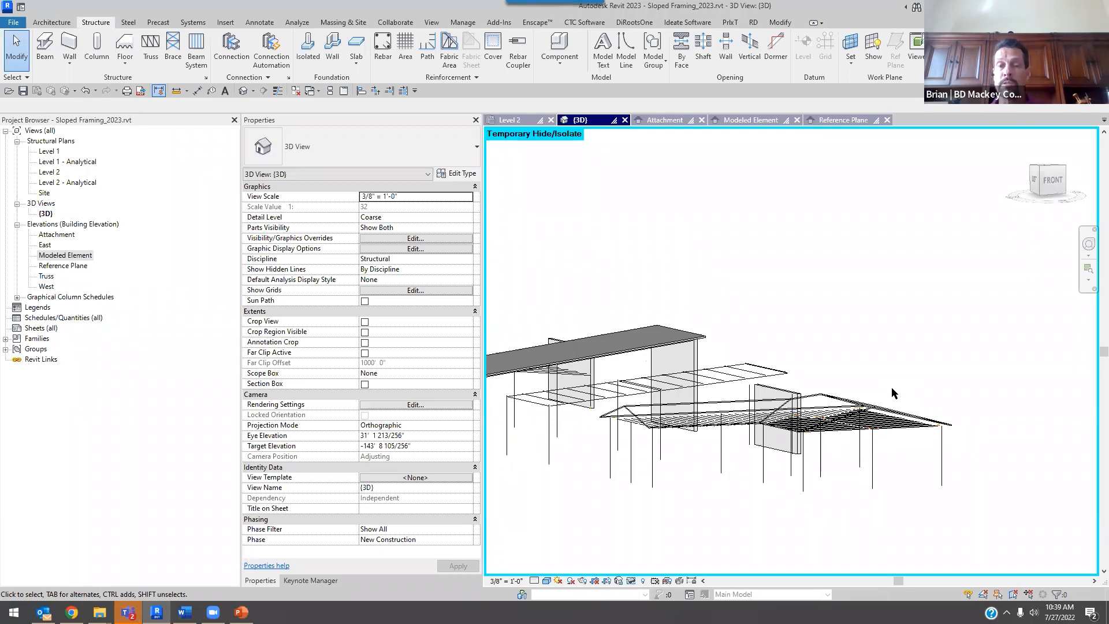
middle_click_drag(887, 365, 913, 443, "shift")
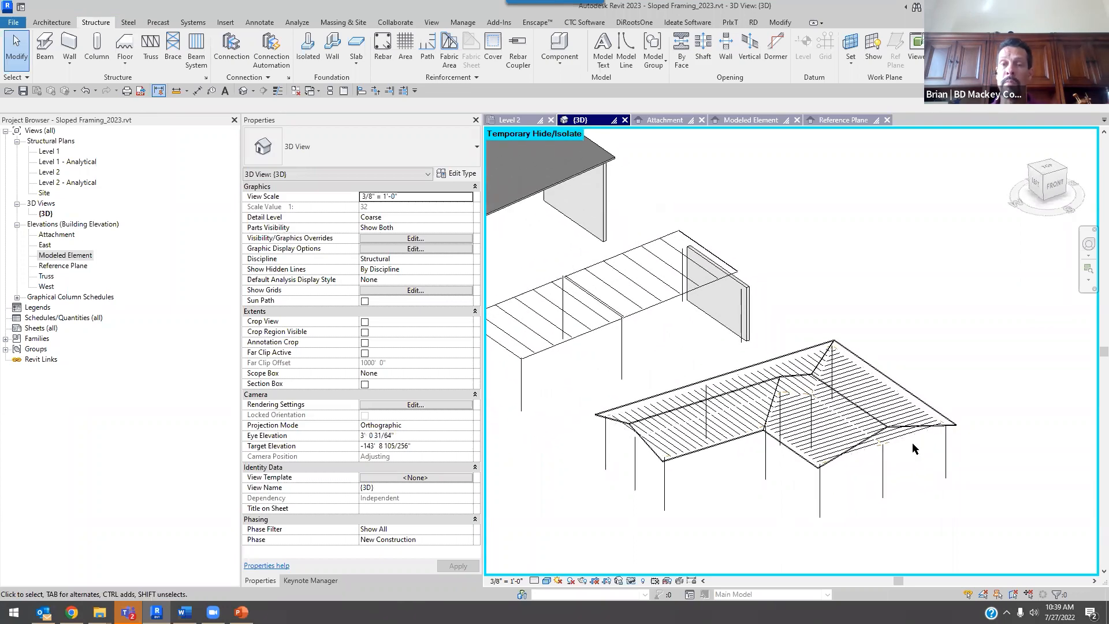
scroll(671, 483, "up", 4)
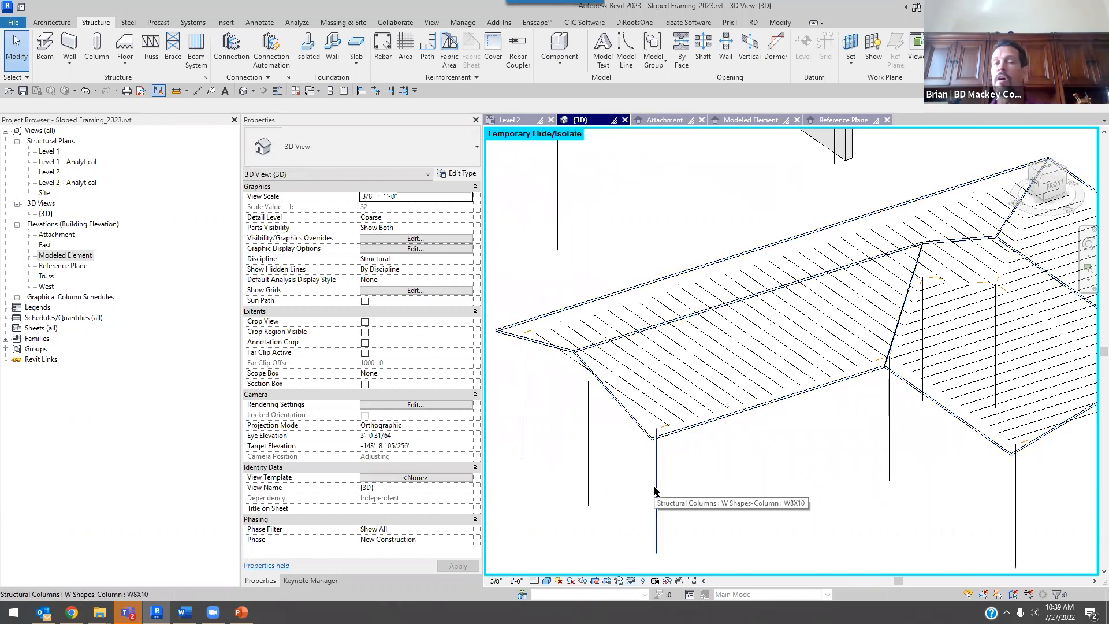
middle_click_drag(656, 490, 809, 488, "shift")
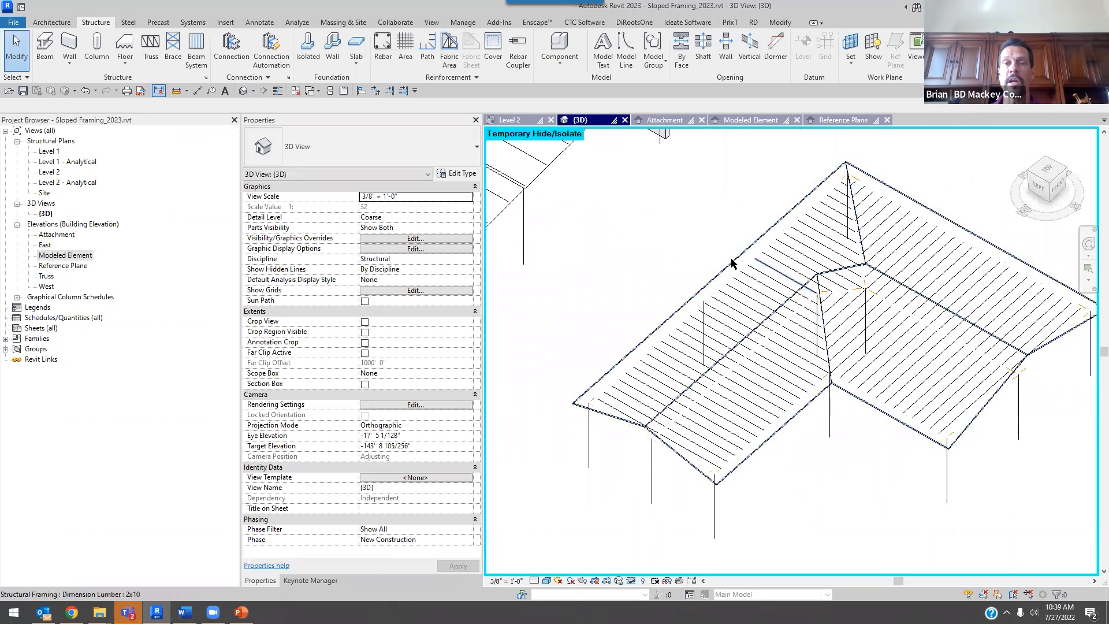
- Return to the Level 2 structural plan at the L-shaped roof and set the view's detail level to Medium
left_click(519, 123)
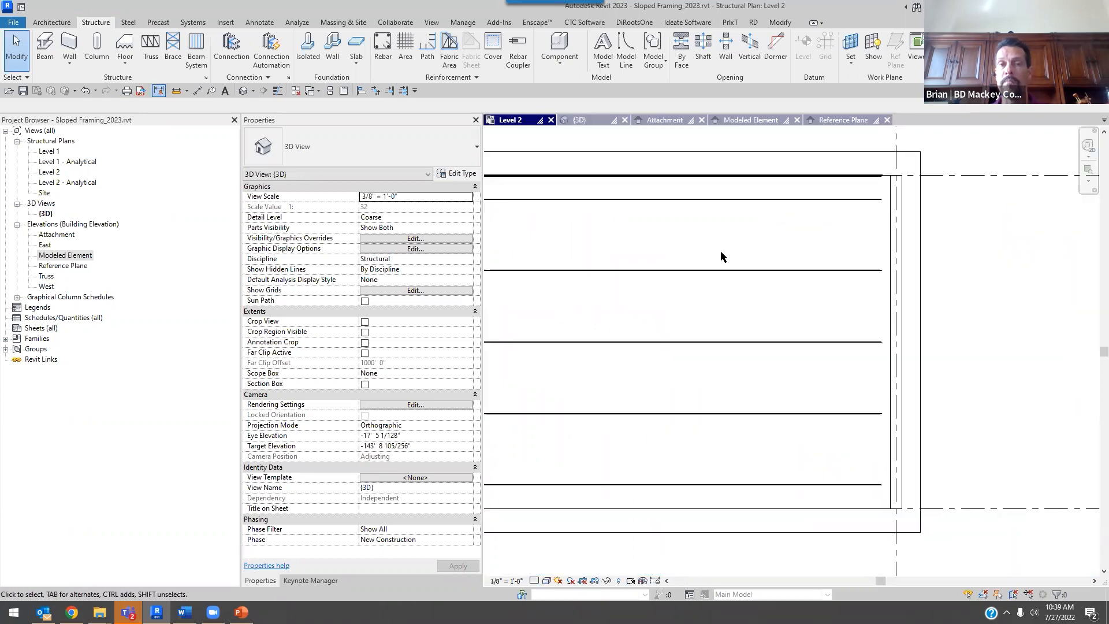
scroll(910, 314, "down", 9)
middle_click_drag(899, 326, 869, 156)
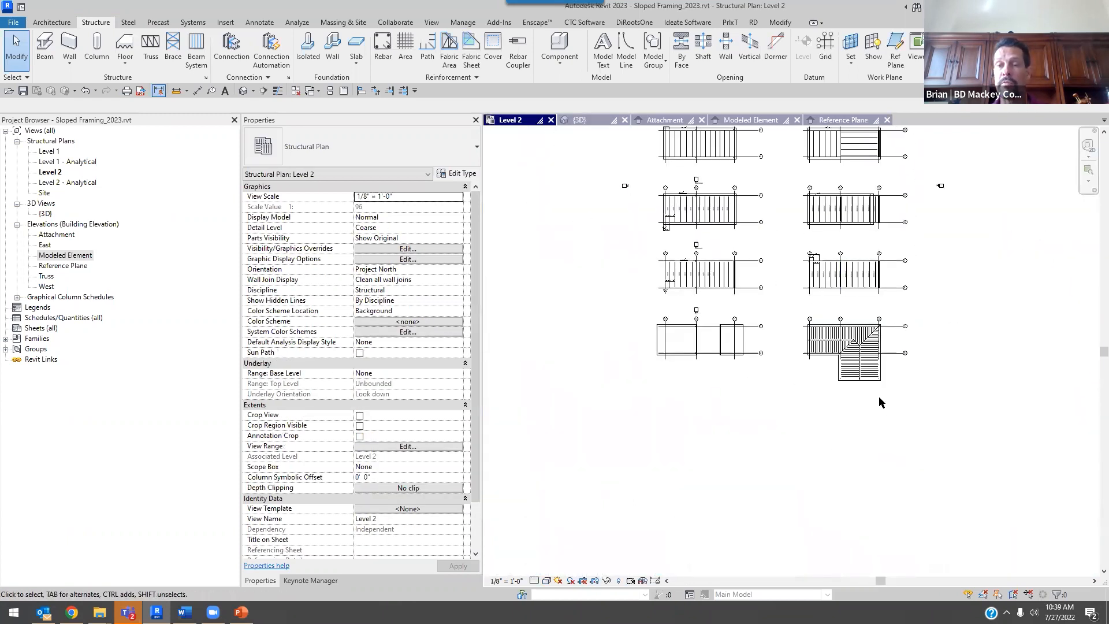
scroll(843, 345, "up", 4)
left_click(535, 580)
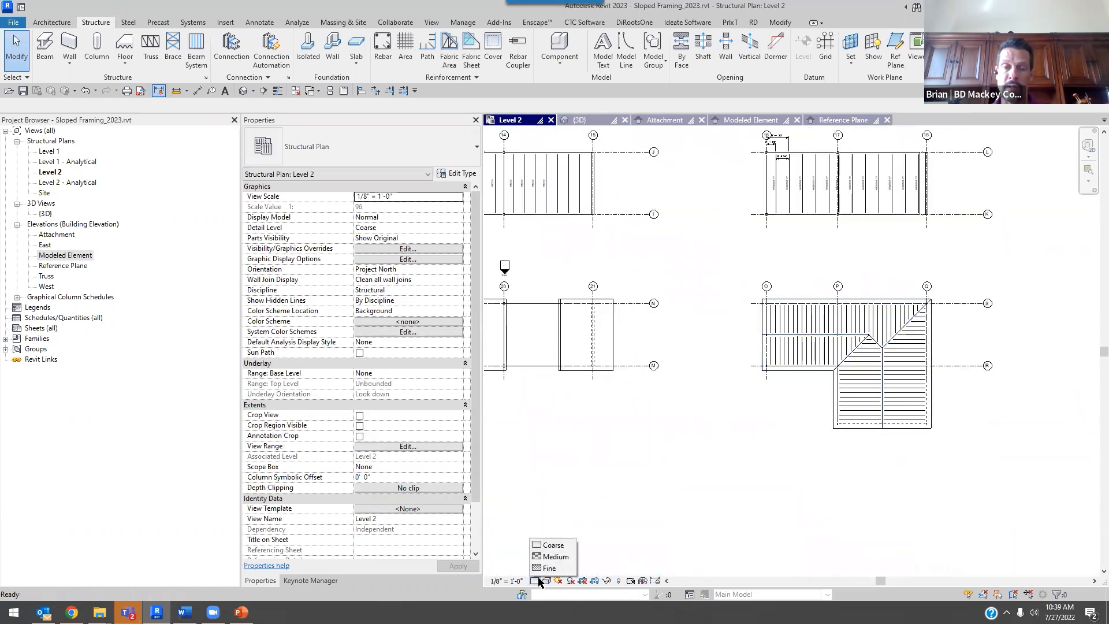
left_click(546, 555)
- Select the W8X10 column where the ridge meets grid O to check its placement and constraints
scroll(796, 328, "up", 8)
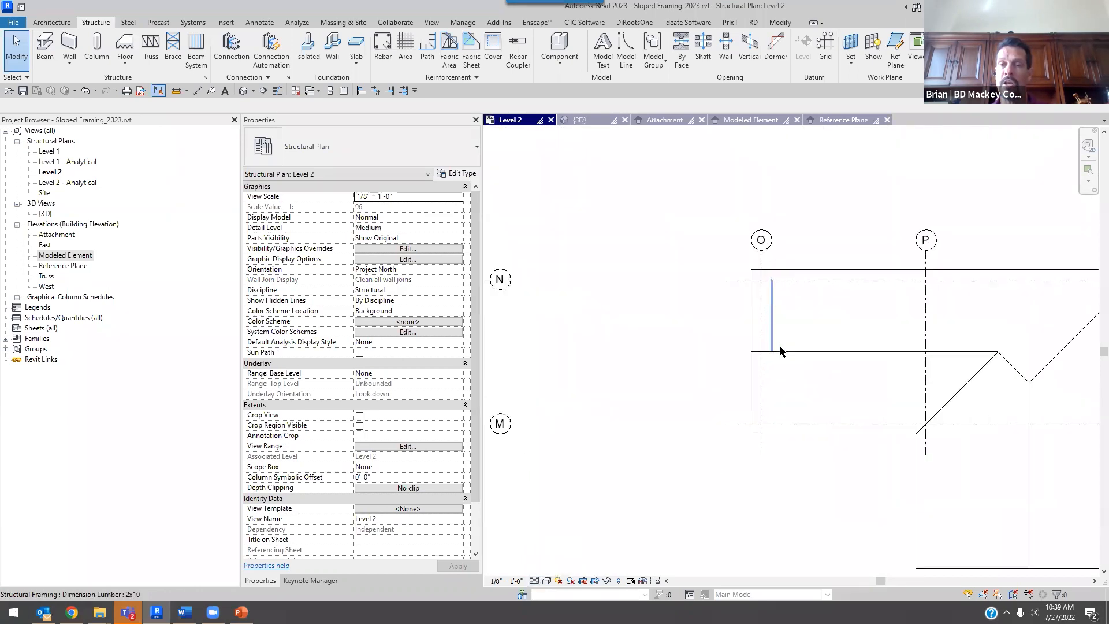
scroll(710, 368, "up", 4)
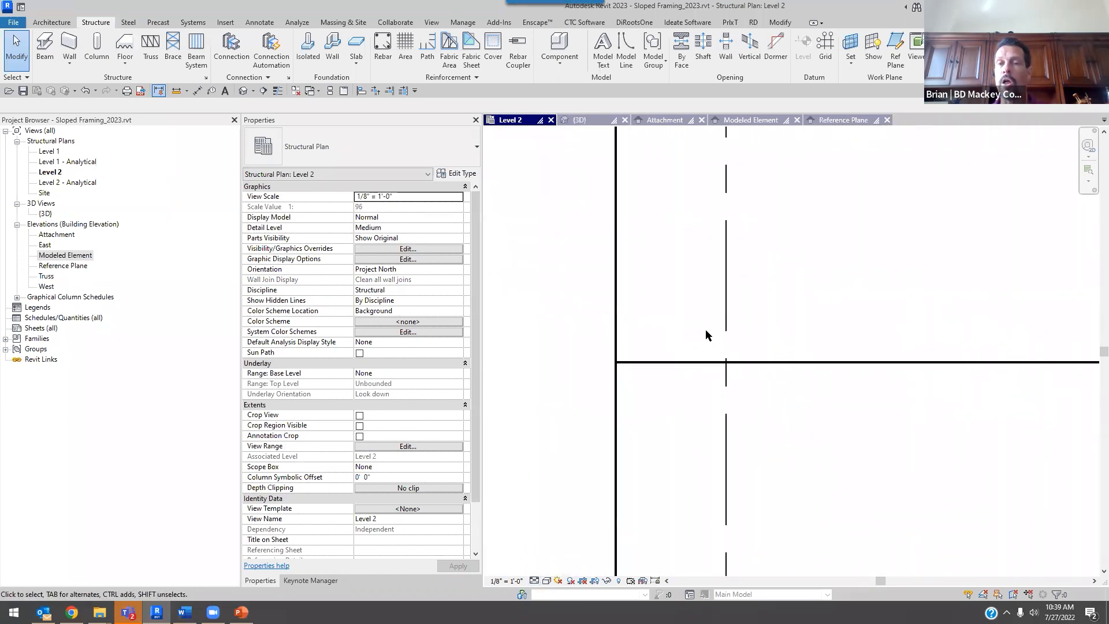
left_click_drag(685, 315, 754, 412)
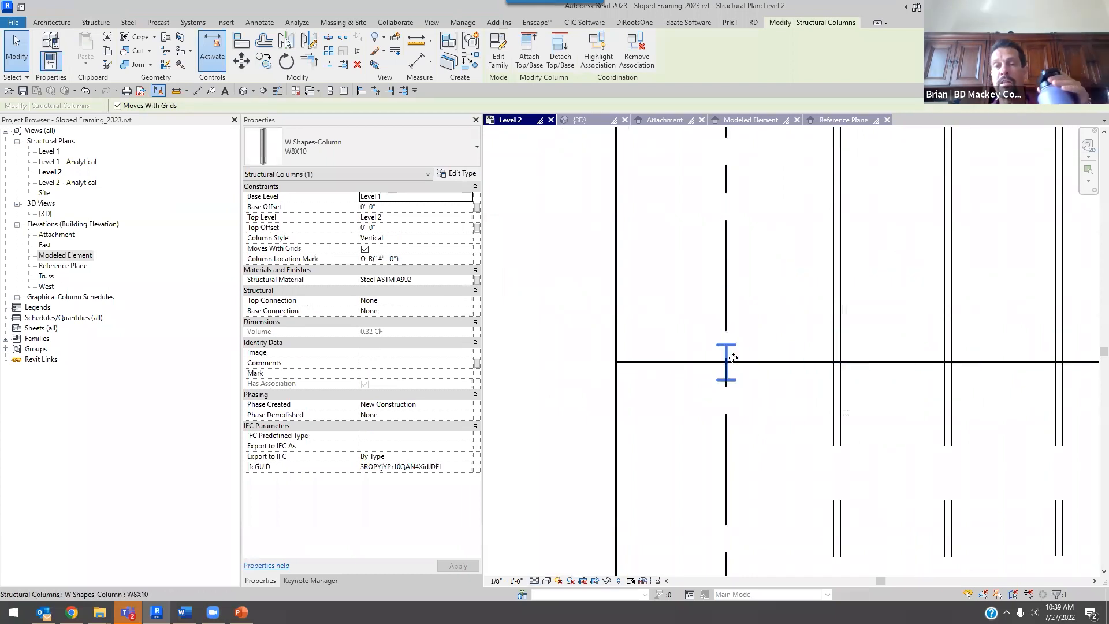
scroll(732, 377, "down", 5)
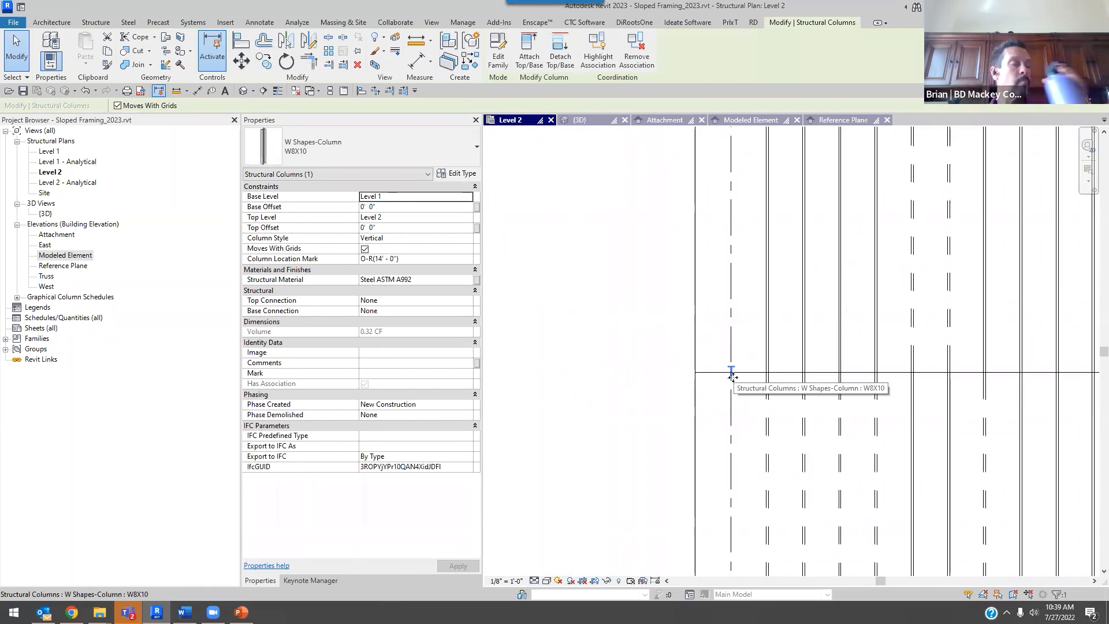
- Select the corner W8X10 column on grid O and inspect the columns at the ridge and valley intersections
scroll(734, 376, "up", 5)
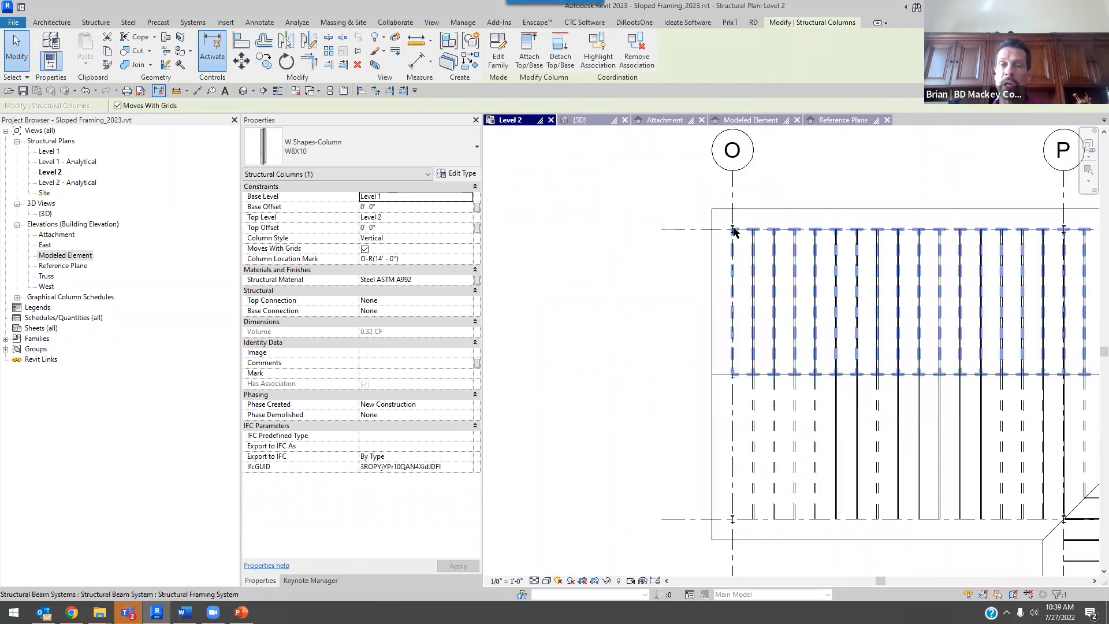
scroll(733, 230, "up", 2)
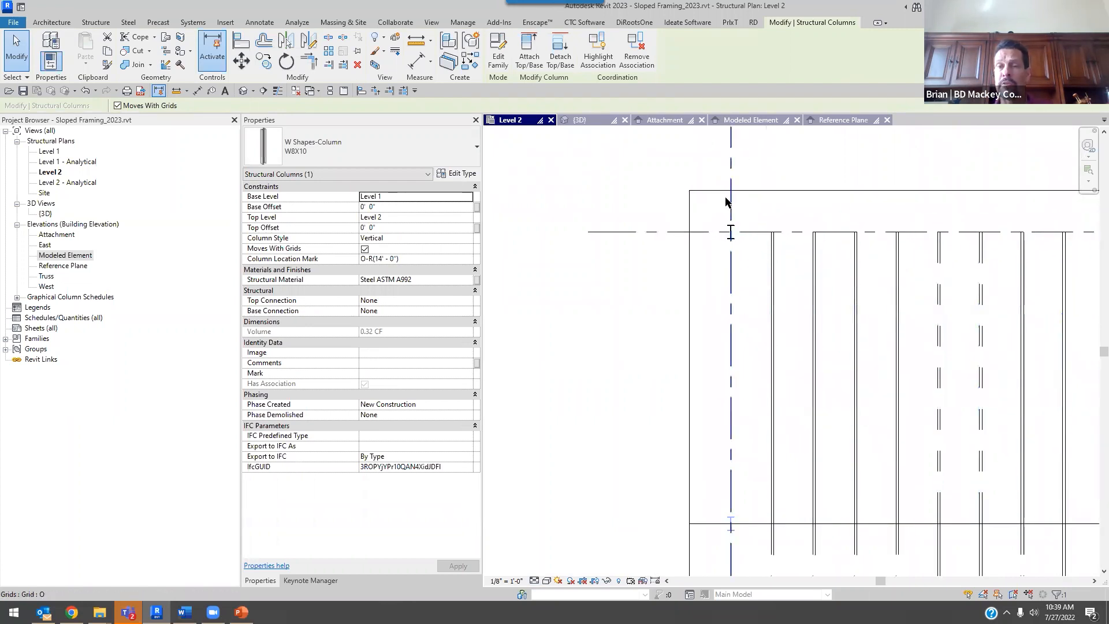
left_click(728, 229)
scroll(728, 202, "down", 4)
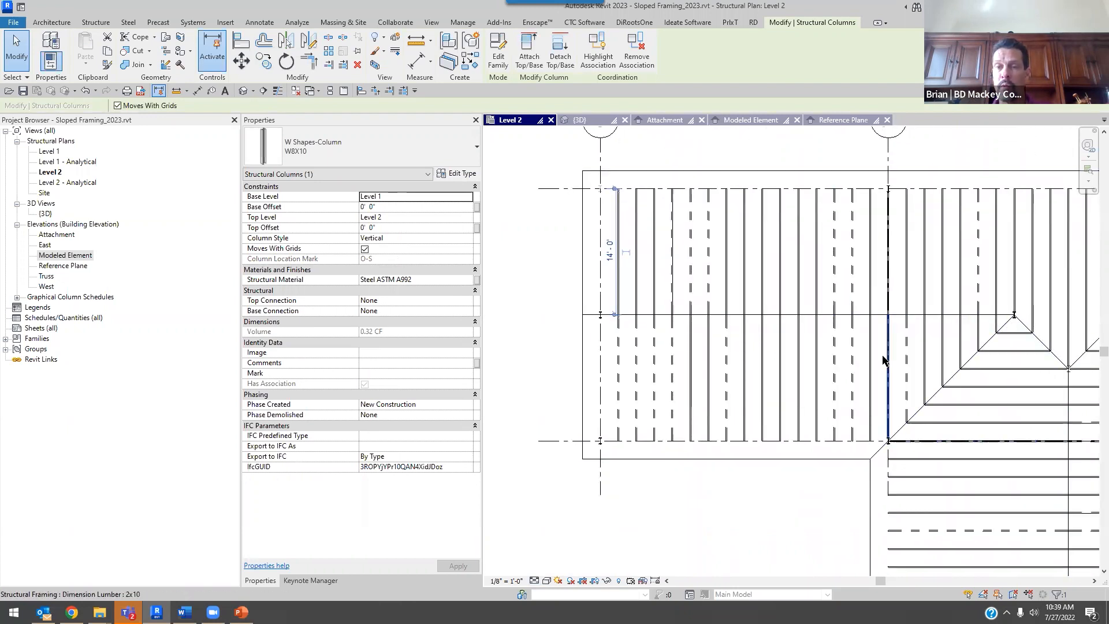
scroll(889, 332, "up", 5)
scroll(883, 292, "down", 4)
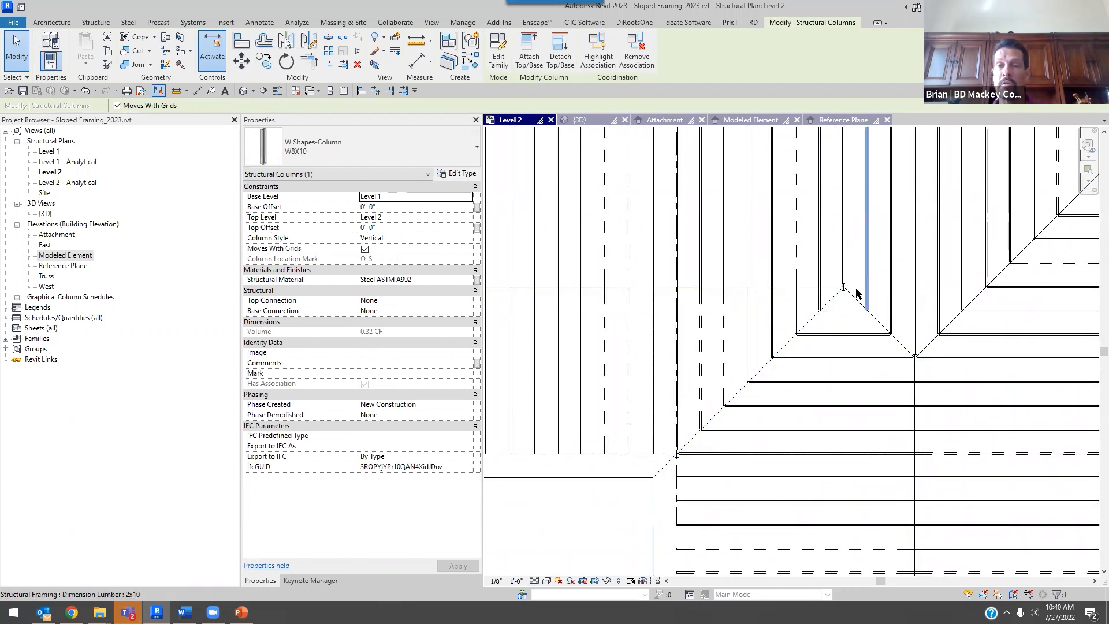
scroll(914, 365, "down", 1)
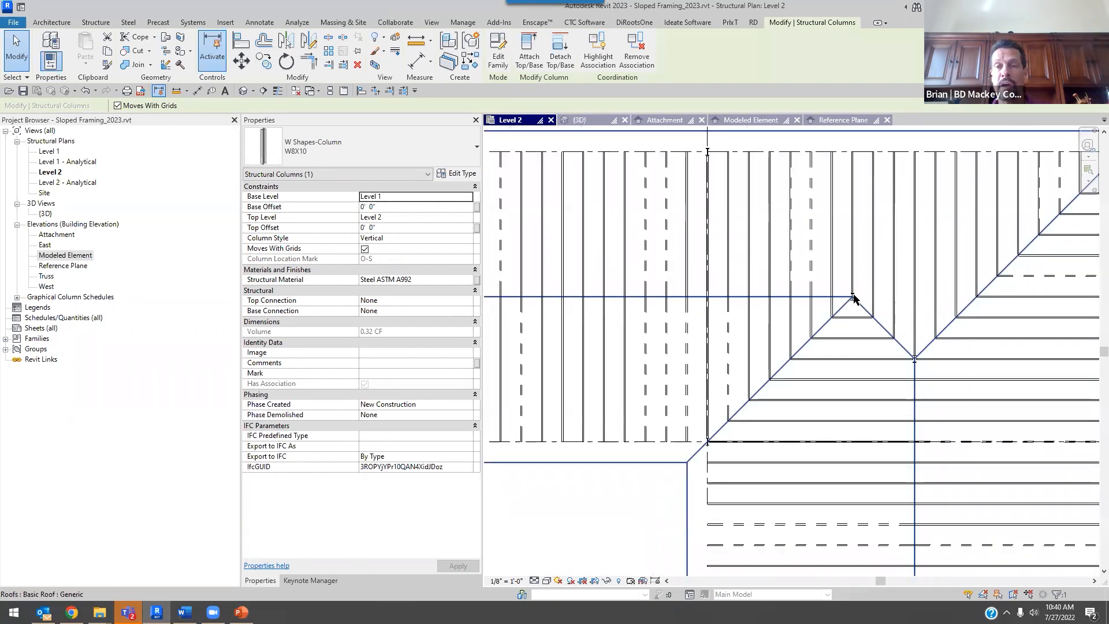
scroll(927, 310, "down", 3)
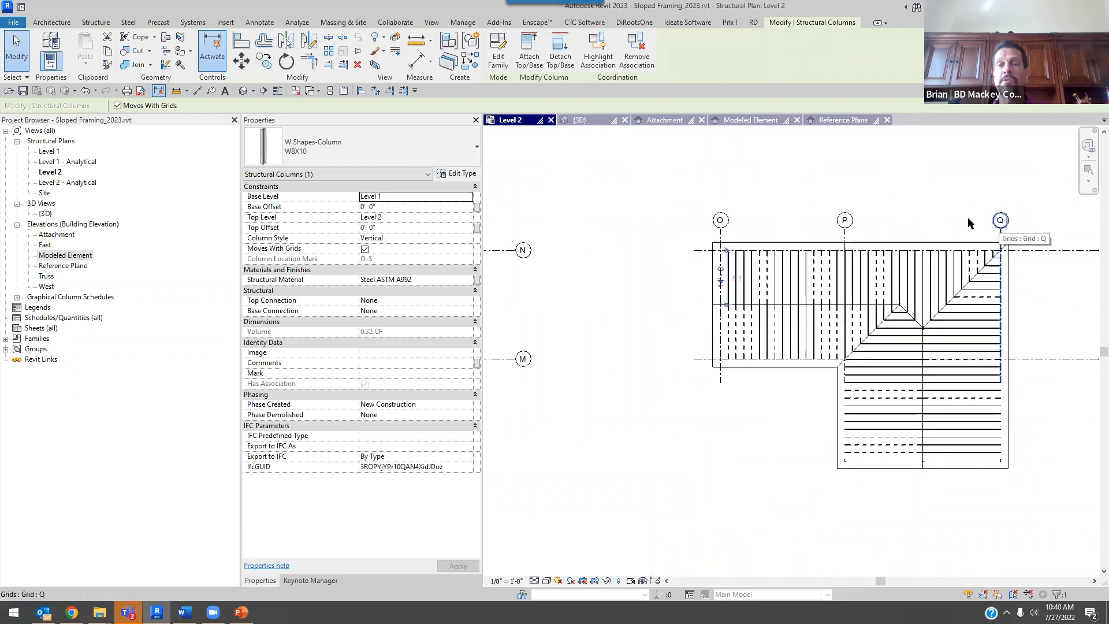
key("Escape")
- Set the Level 2 plan's detail level back to Coarse at the roof corner on grid O
scroll(745, 252, "up", 6)
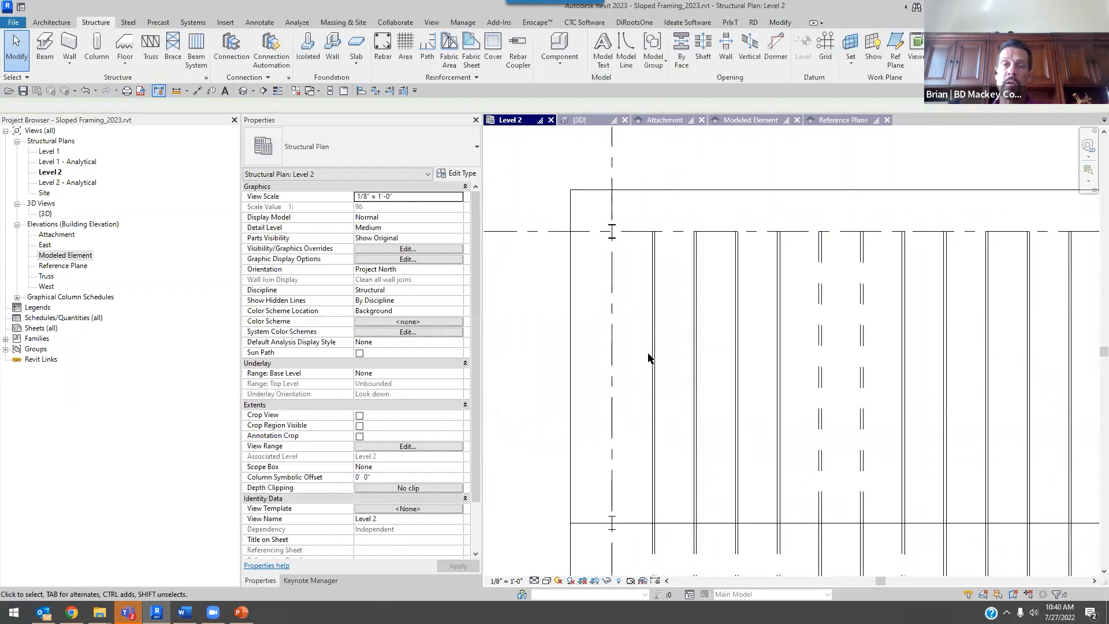
left_click(535, 580)
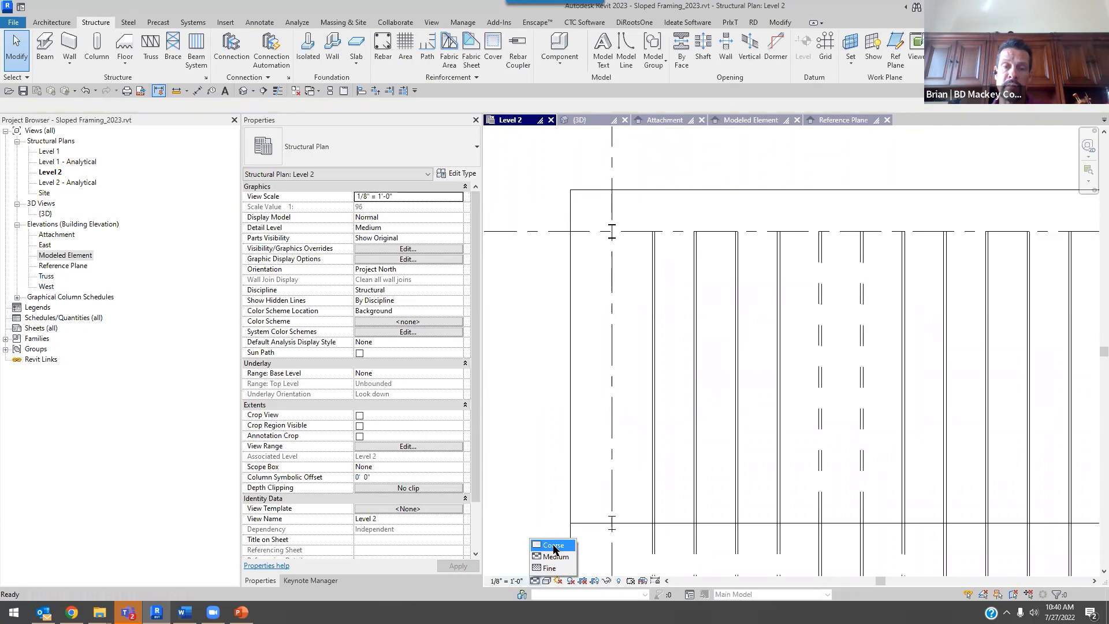
left_click(550, 544)
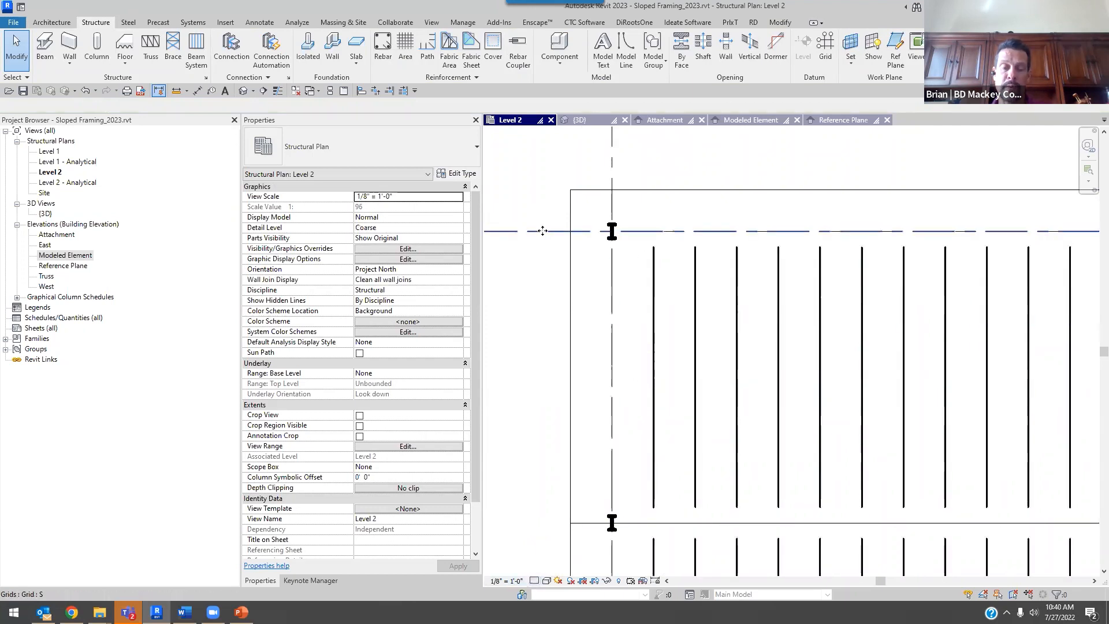
- Temporarily hide grid line S in the Level 2 plan to expose the reference beam beneath it
left_click(542, 231)
key("h")
key("h")
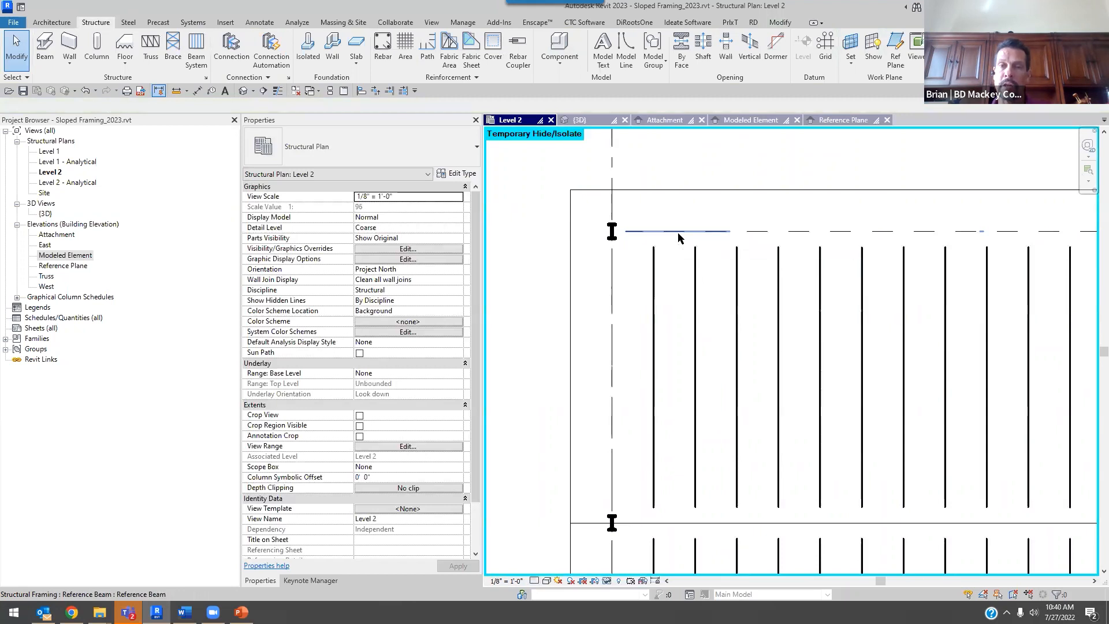
- Select the reference beam running from grid O to grid Q, and examine its extents and the columns around the roof's perimeter and valley
left_click(679, 232)
scroll(678, 234, "down", 2)
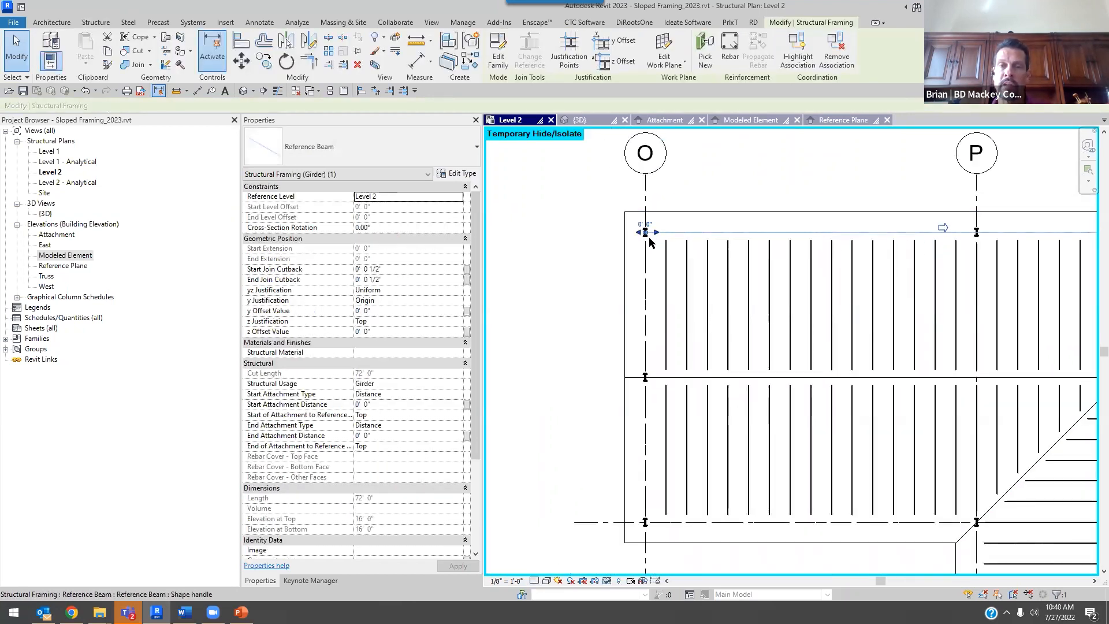
scroll(678, 236, "down", 1)
middle_click_drag(917, 233, 725, 215)
scroll(1044, 223, "down", 1)
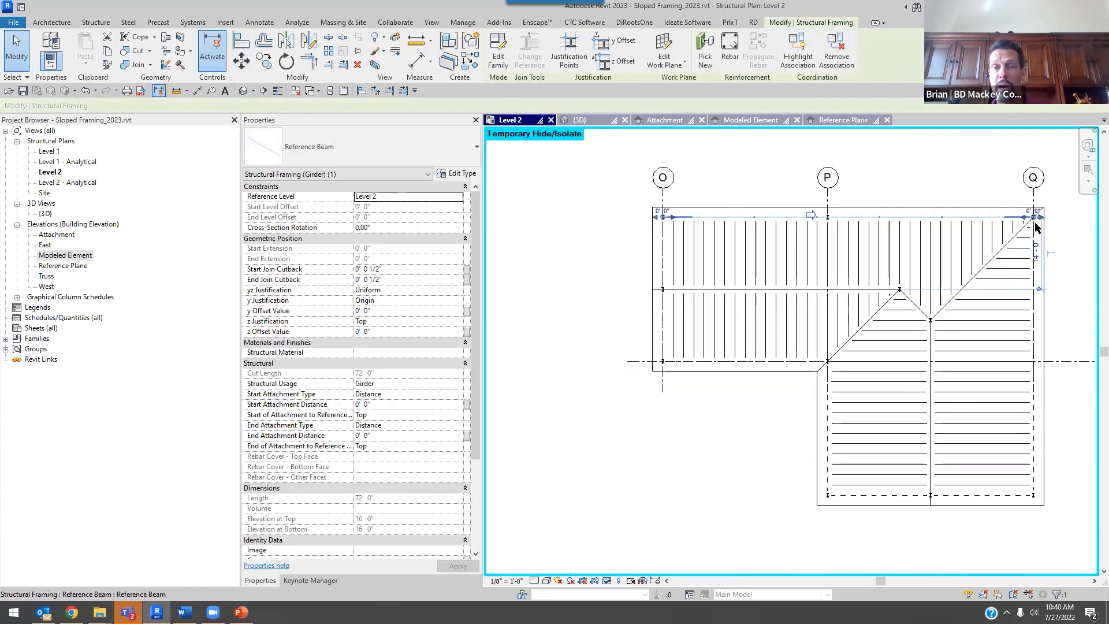
scroll(666, 239, "up", 3)
key("Escape")
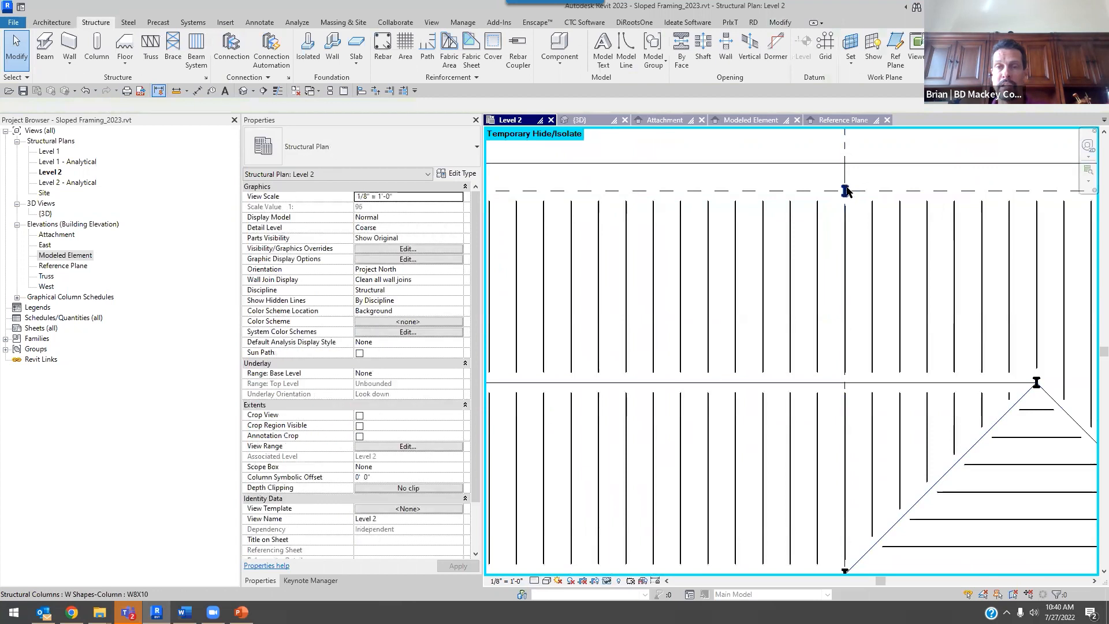
scroll(837, 186, "down", 4)
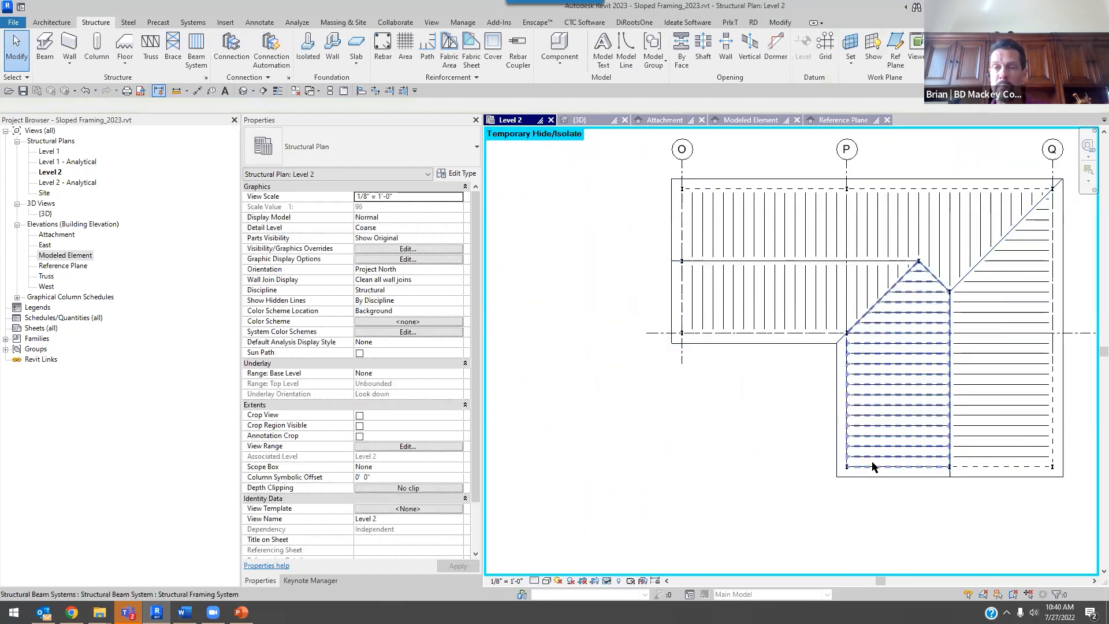
scroll(850, 360, "up", 5)
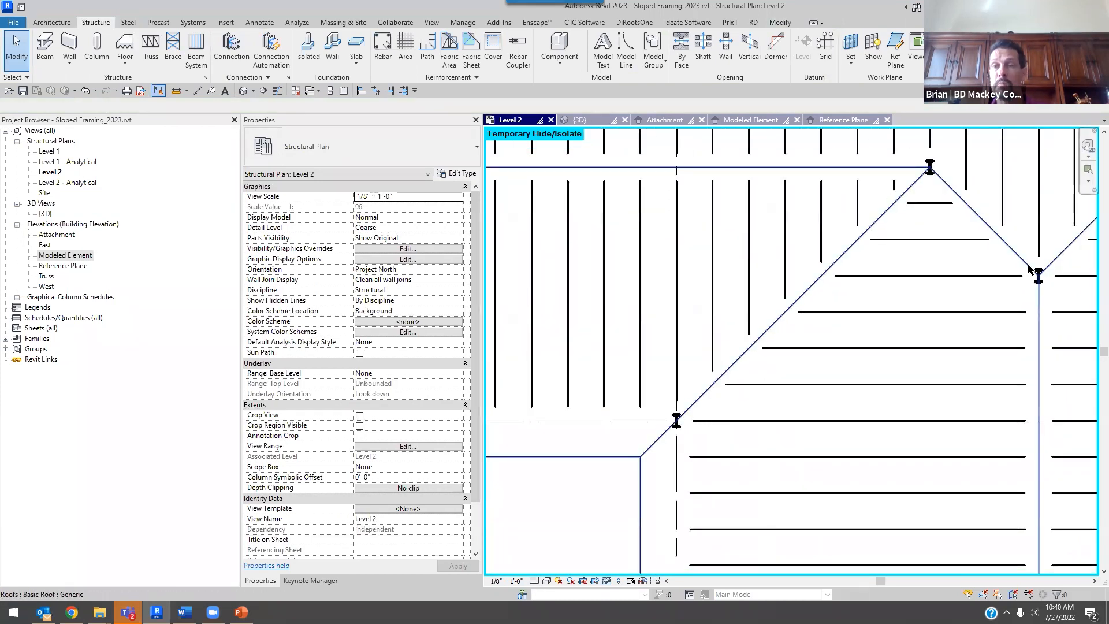
- Examine the columns along the roof's ridge in the Level 2 plan and open the Truss elevation looking at the L-shaped roof
scroll(988, 259, "down", 5)
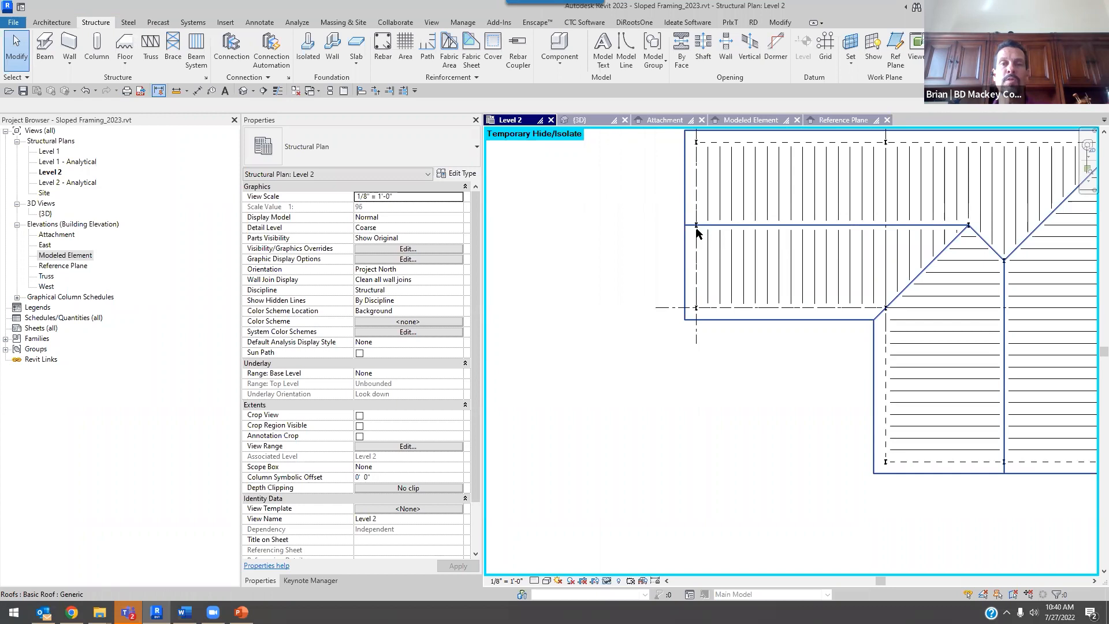
scroll(698, 227, "up", 5)
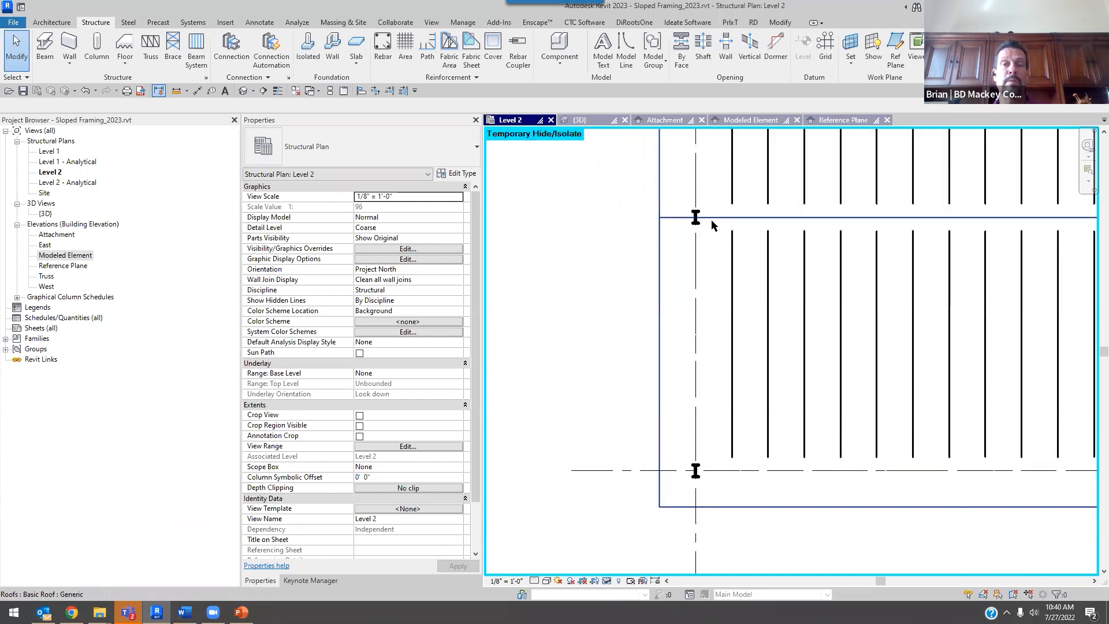
scroll(698, 240, "down", 4)
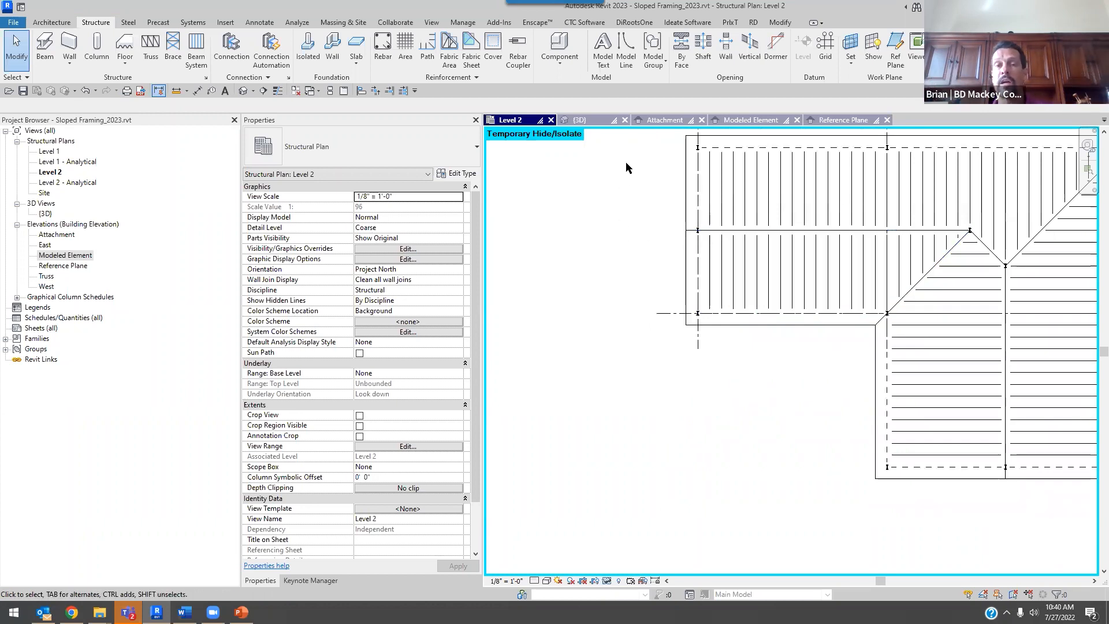
scroll(710, 321, "down", 5)
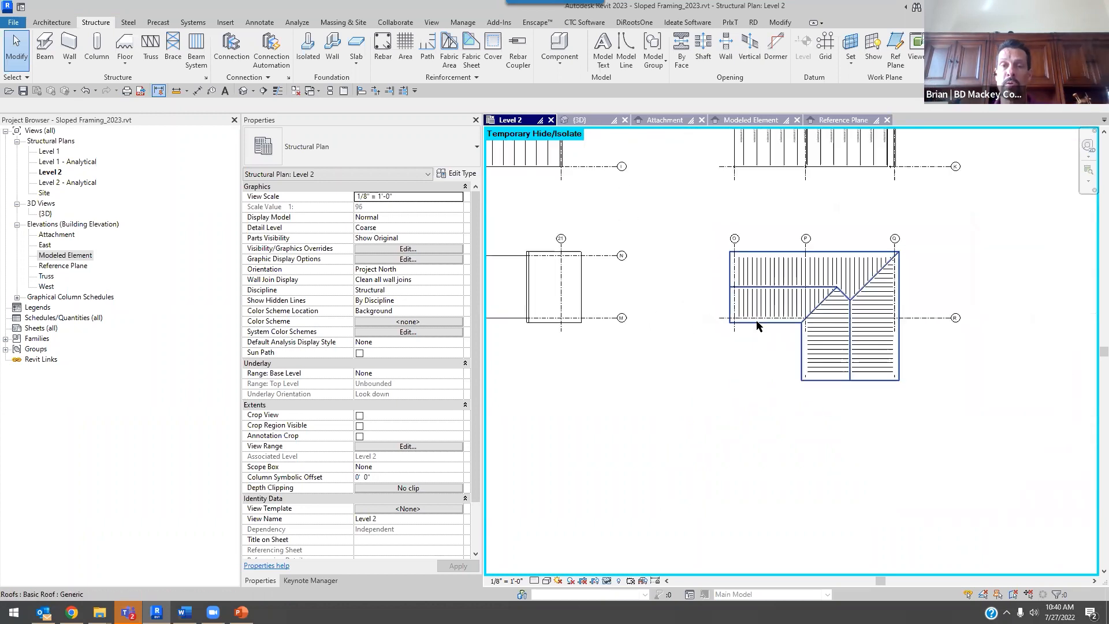
scroll(578, 268, "up", 4)
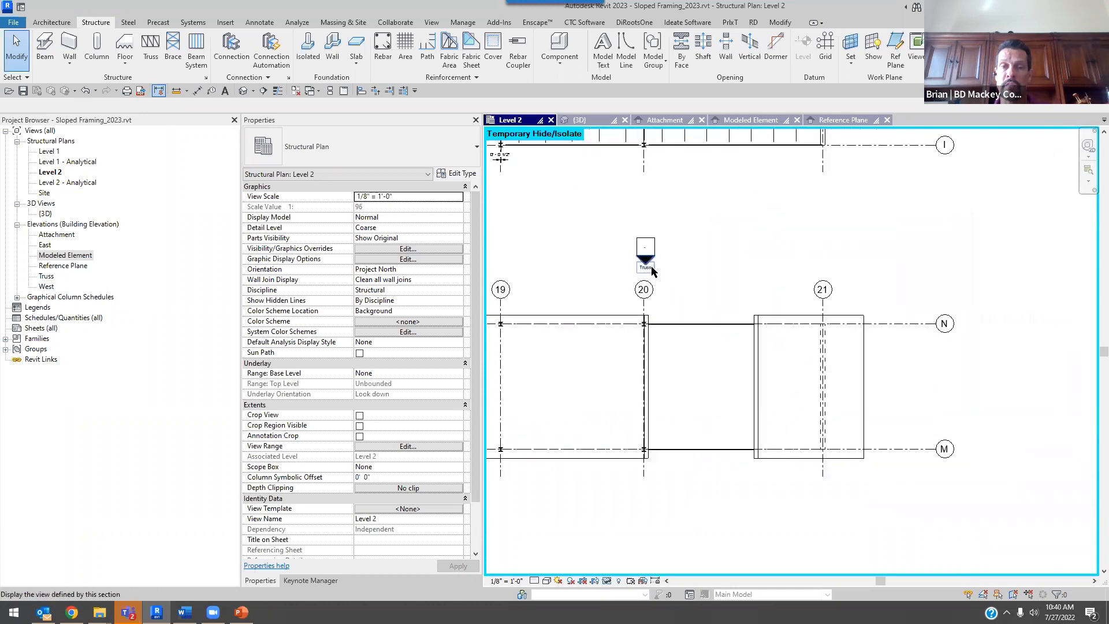
double_click(645, 269)
middle_click_drag(607, 364, 785, 302)
scroll(786, 334, "down", 2)
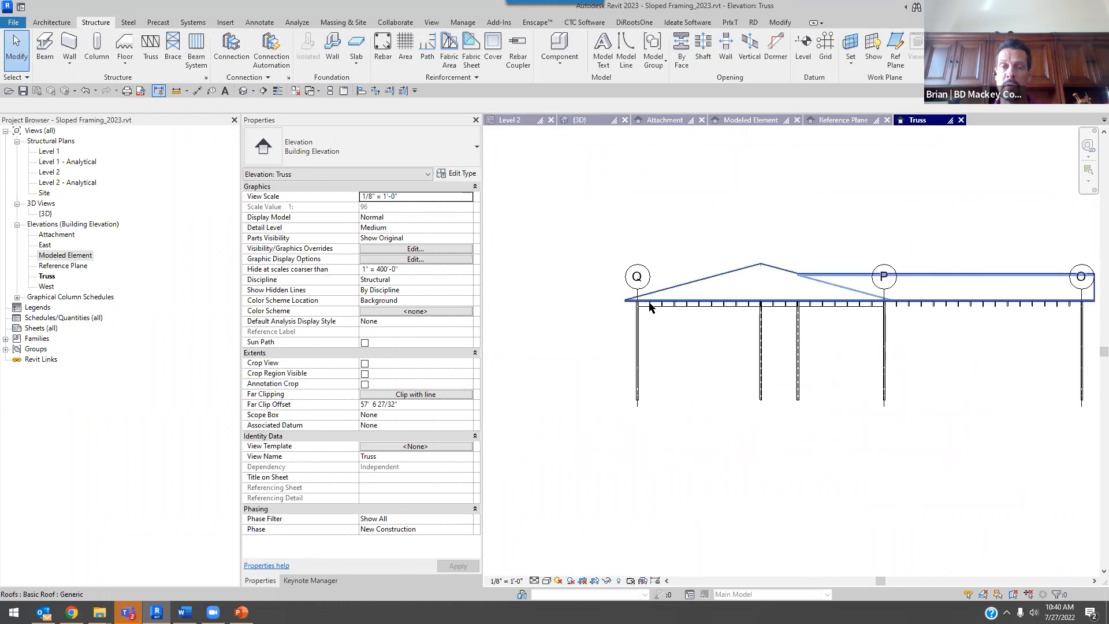
- Temporarily hide the grids category in the Truss elevation
scroll(655, 305, "up", 4)
left_click(641, 277)
key("c")
- Try to attach the tops of the columns selected in the Truss elevation to the L-shaped roof, using Intersect Column Midline justification
scroll(699, 227, "down", 4)
middle_click_drag(870, 328, 729, 321)
scroll(837, 341, "down", 2)
left_click_drag(985, 390, 530, 304)
left_click(529, 58)
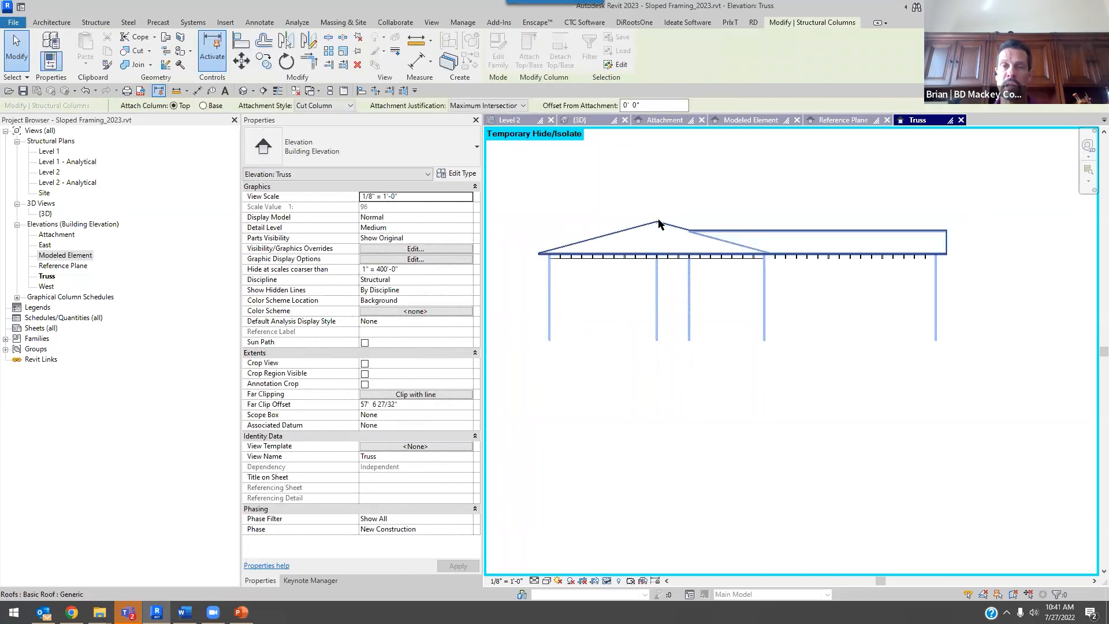
left_click(500, 105)
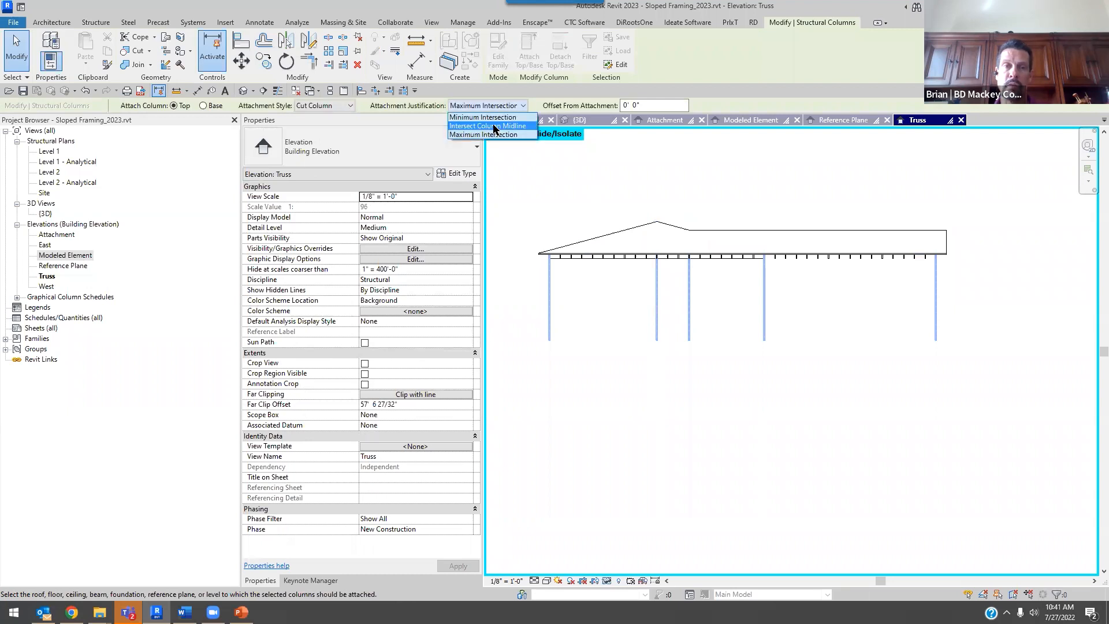
left_click(495, 126)
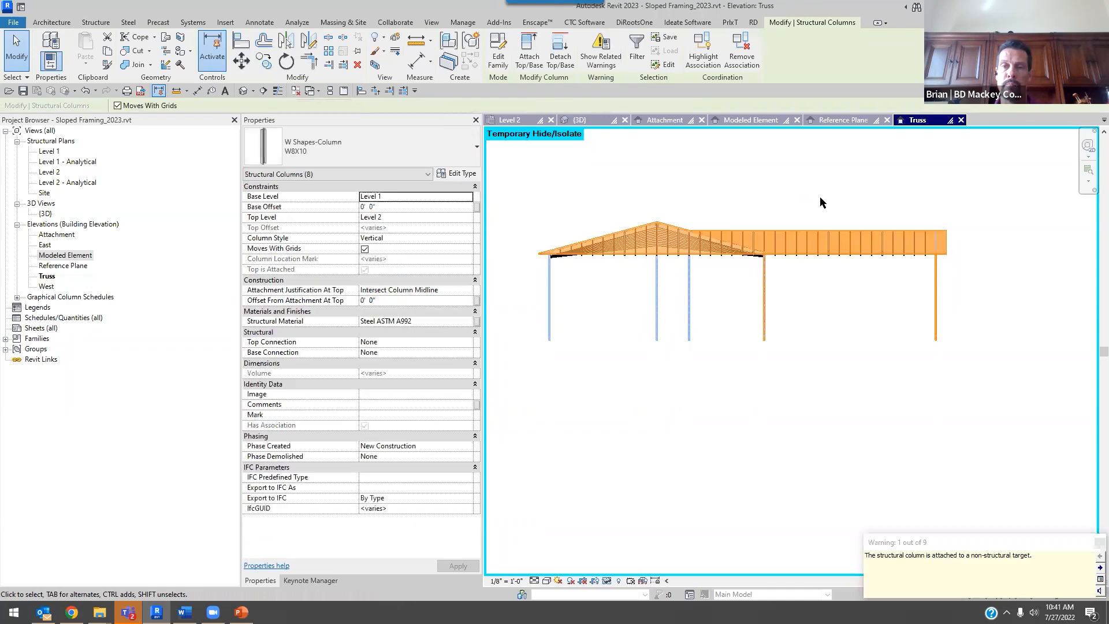
left_click(819, 197)
- Undo the column attachment in the 3D view and set that view's detail level to Medium
left_click(580, 120)
middle_click_drag(892, 416, 652, 505, "shift")
key("ctrl+z")
left_click(534, 581)
left_click(551, 556)
- Attach the tops of all the W8X10 columns beneath the L-shaped roof to that roof, with Intersect Column Midline justification
middle_click_drag(1045, 520, 1027, 497, "shift")
left_click_drag(1027, 496, 627, 427)
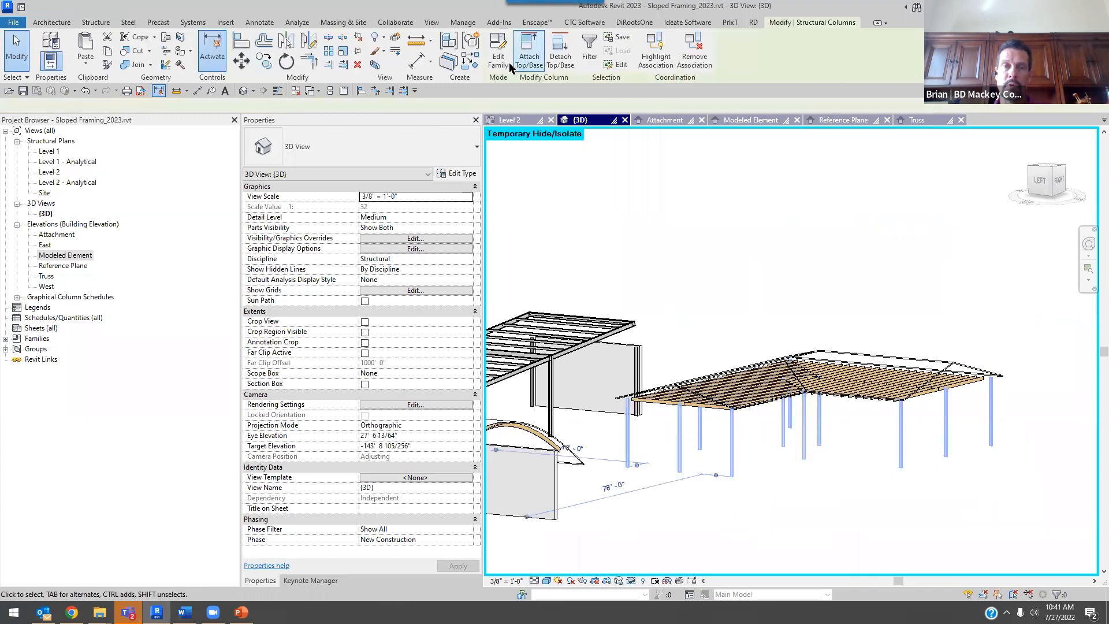
left_click(528, 55)
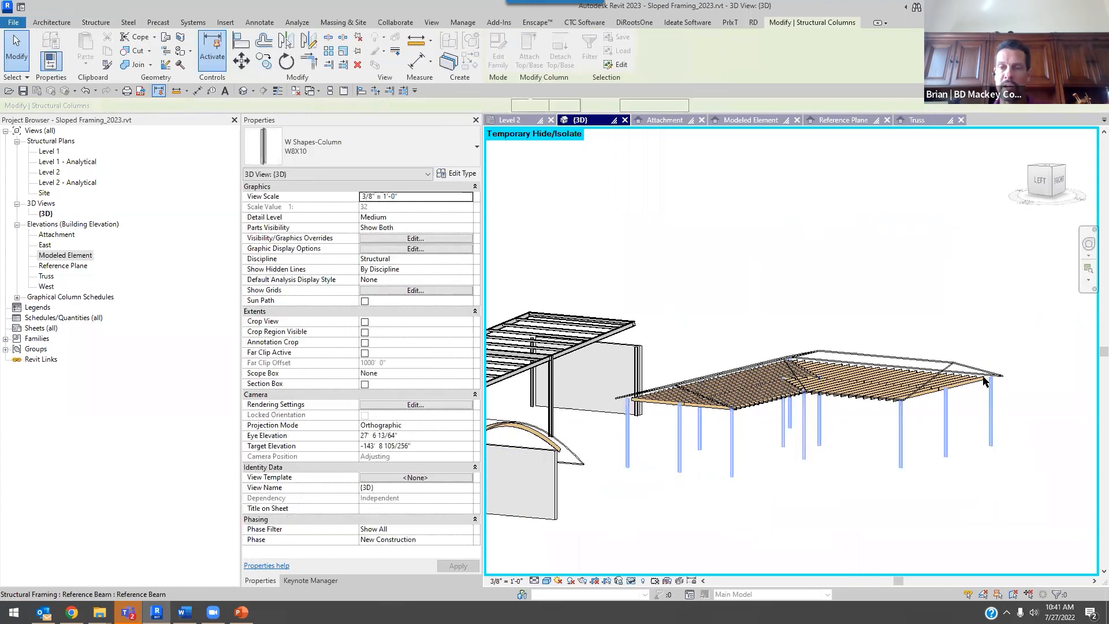
scroll(982, 377, "up", 4)
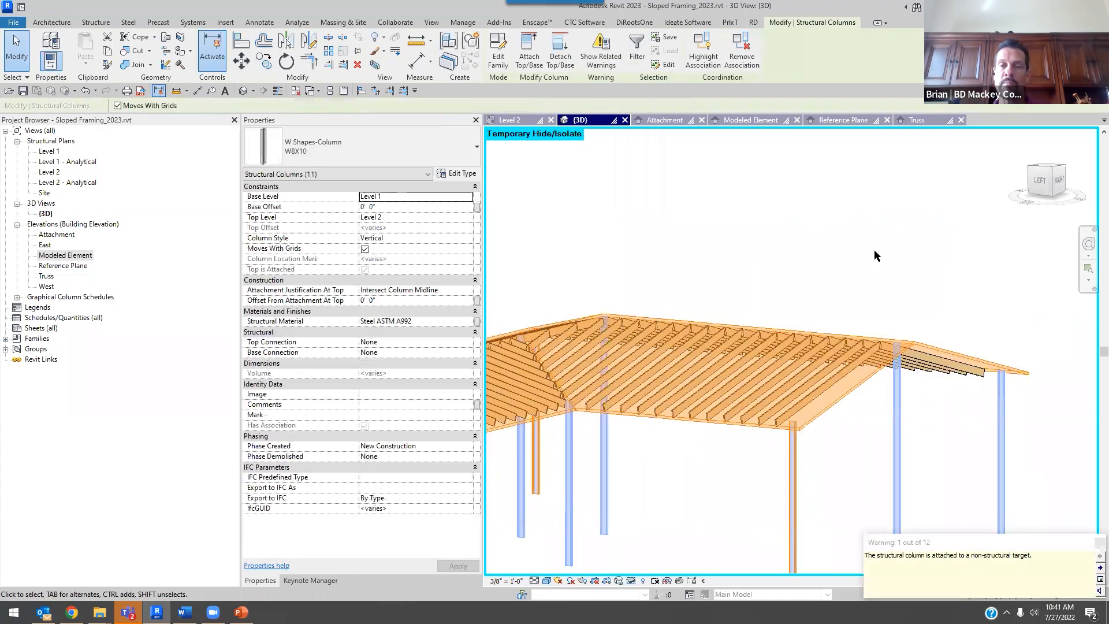
left_click(890, 256)
- Examine the attached columns and sloped rafters around the L-shaped roof, and select a beam system to check its fixed-distance layout
middle_click_drag(890, 256, 829, 529, "shift")
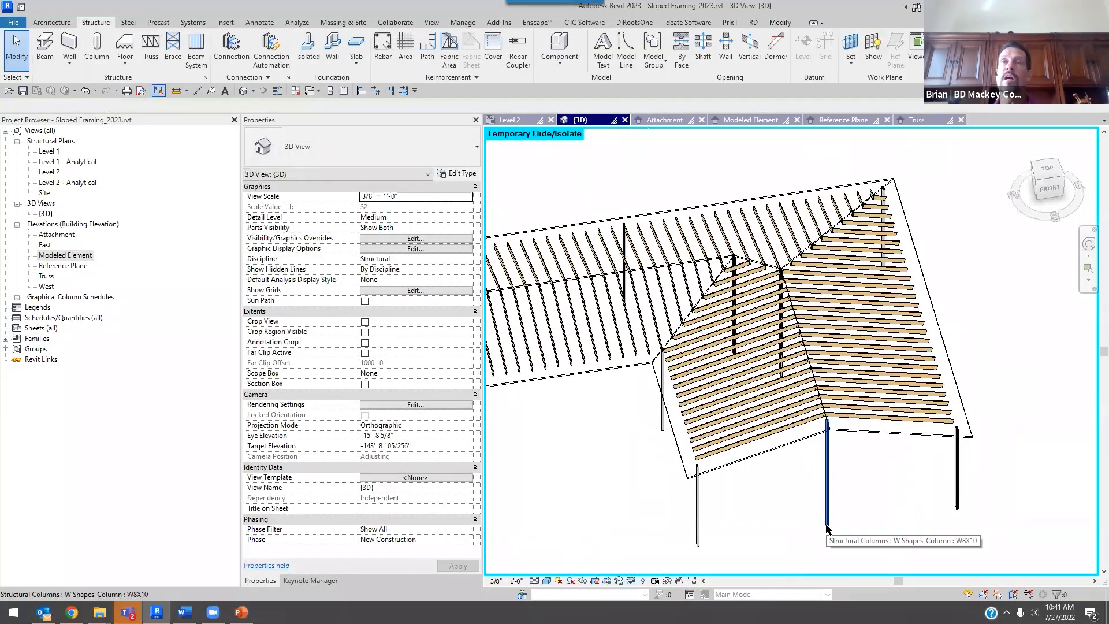
scroll(830, 529, "down", 2)
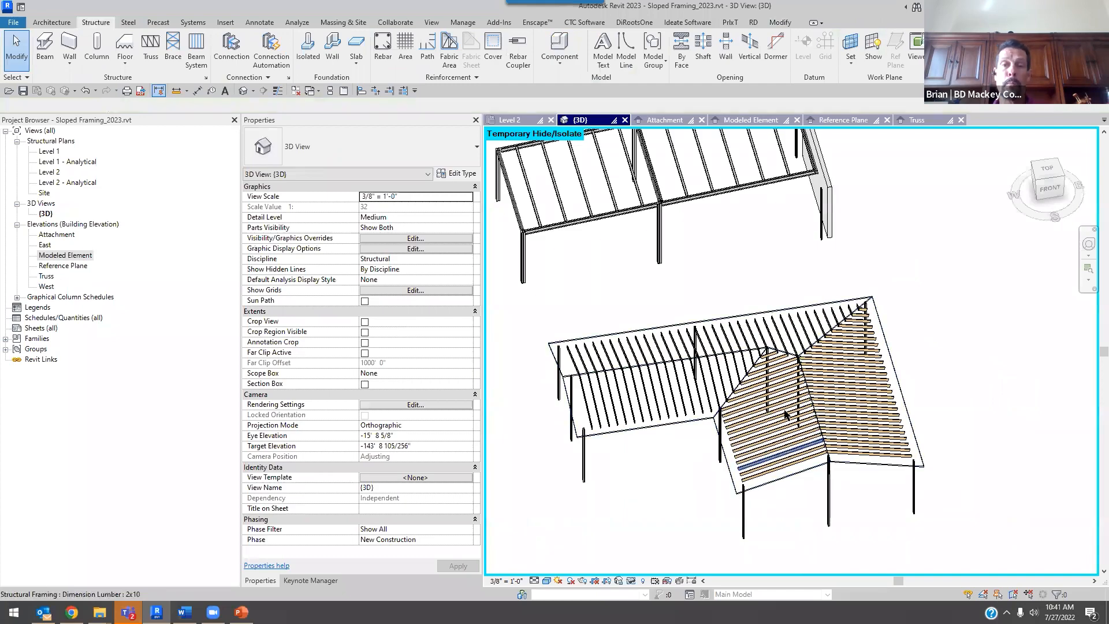
scroll(777, 448, "up", 5)
scroll(806, 237, "down", 5)
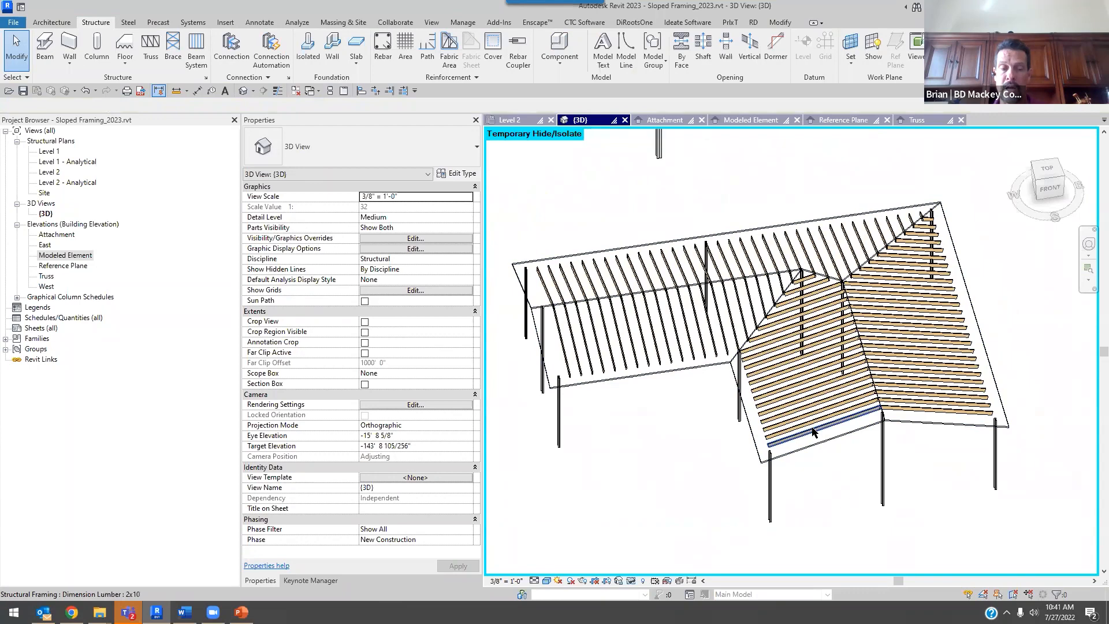
left_click(835, 439)
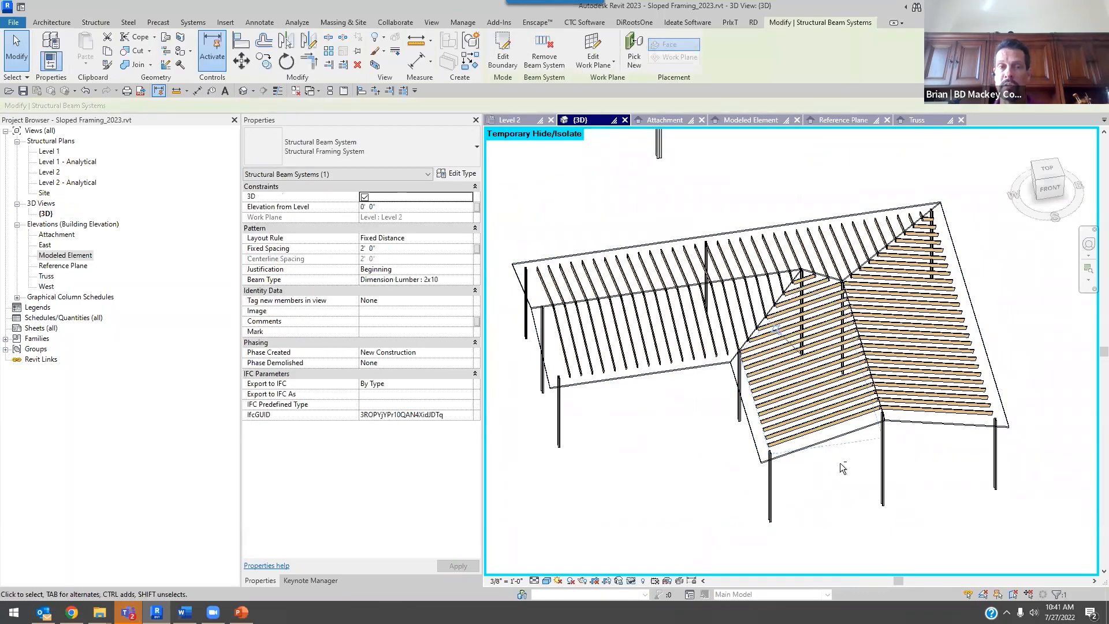
middle_click_drag(840, 465, 847, 425, "shift")
key("ctrl")
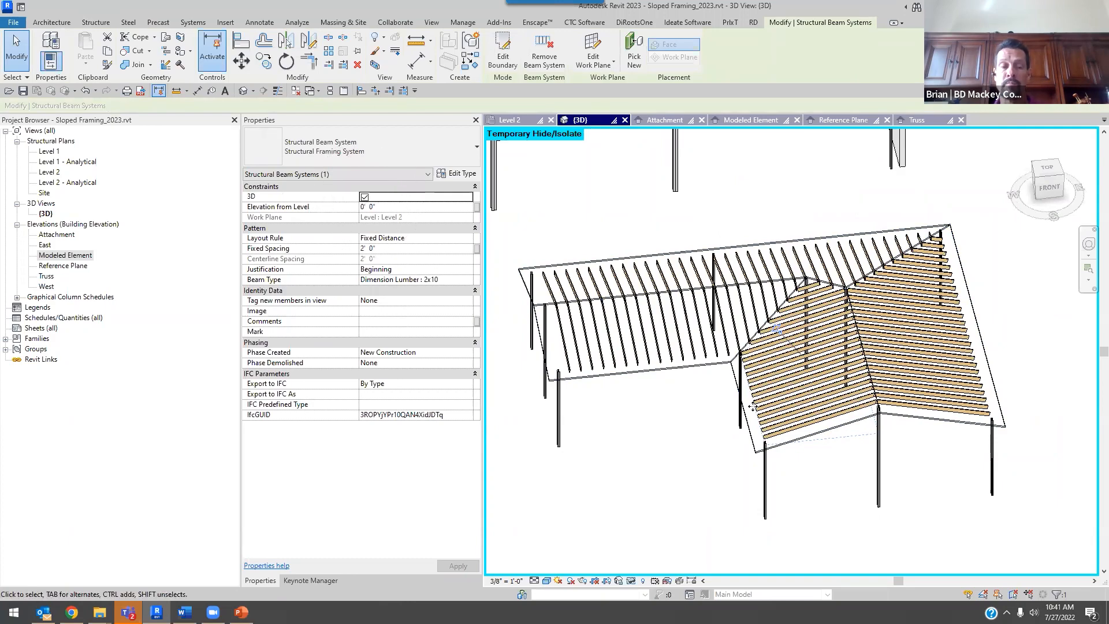
key("Escape")
scroll(872, 390, "up", 5)
middle_click_drag(930, 453, 940, 346, "shift")
scroll(939, 347, "down", 5)
- Change all the columns beneath the L-shaped roof to the Reference Column type and unjoin the elements that are joined but do not intersect
middle_click_drag(968, 397, 646, 399, "shift")
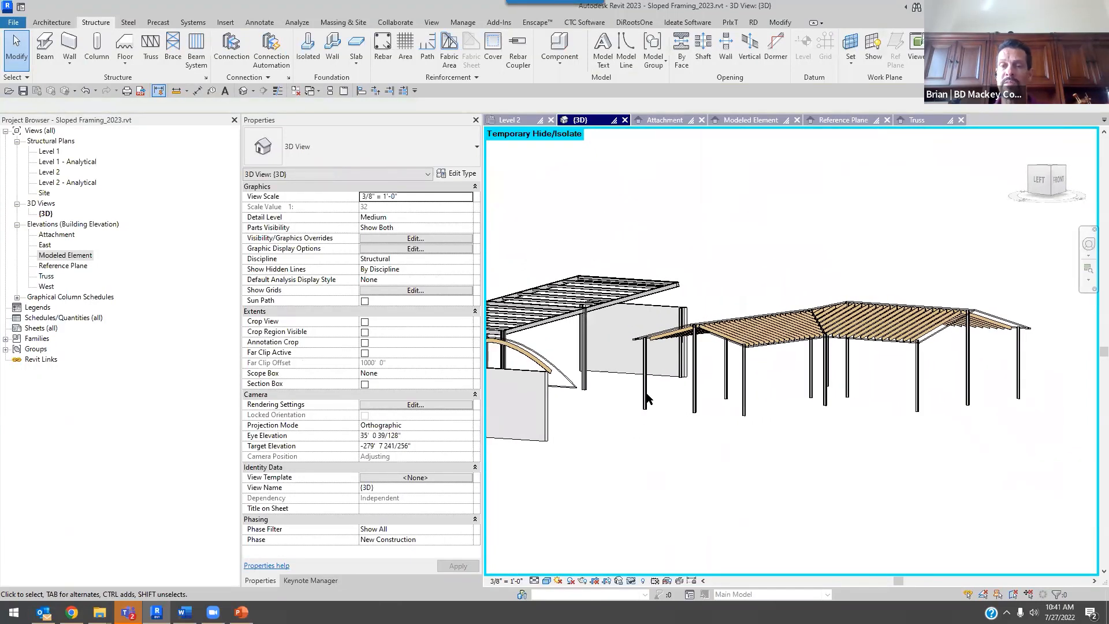
left_click_drag(1047, 473, 716, 441)
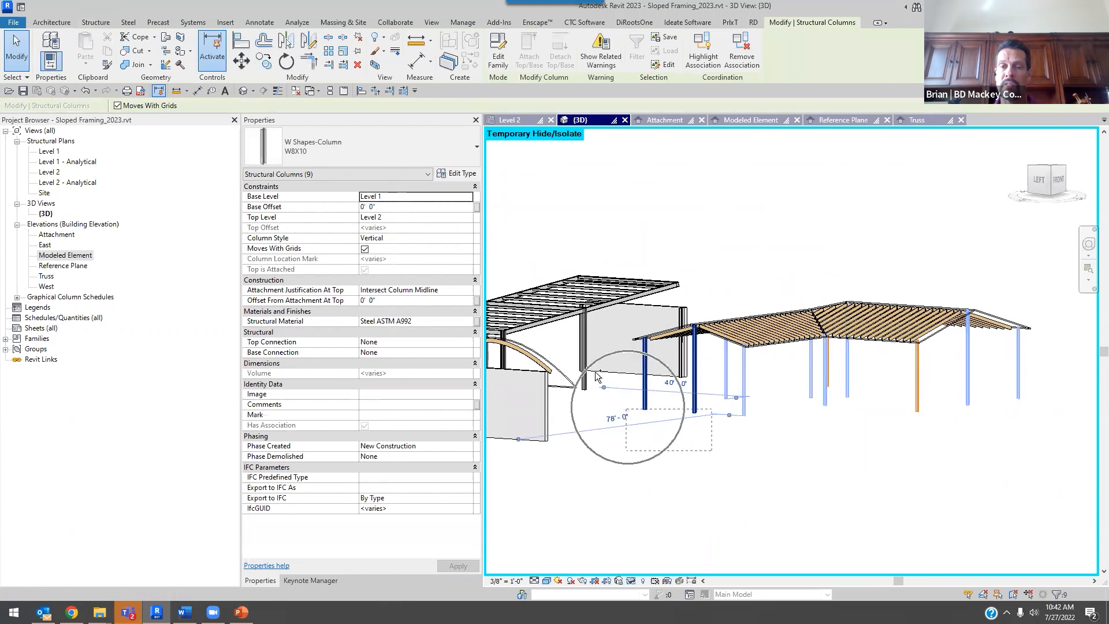
left_click(386, 156)
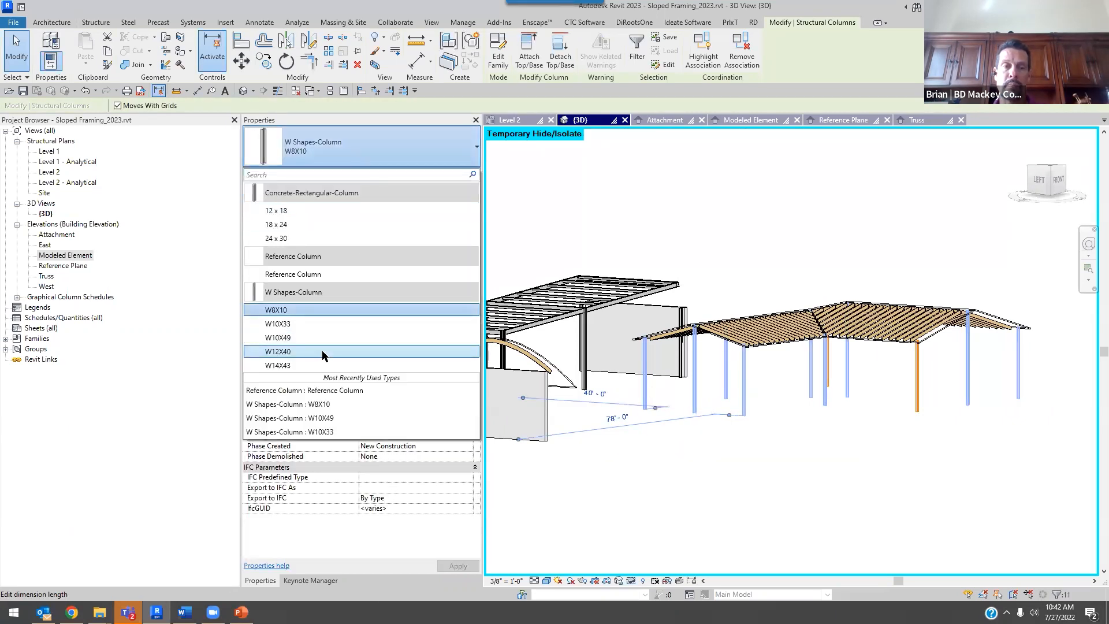
left_click(317, 404)
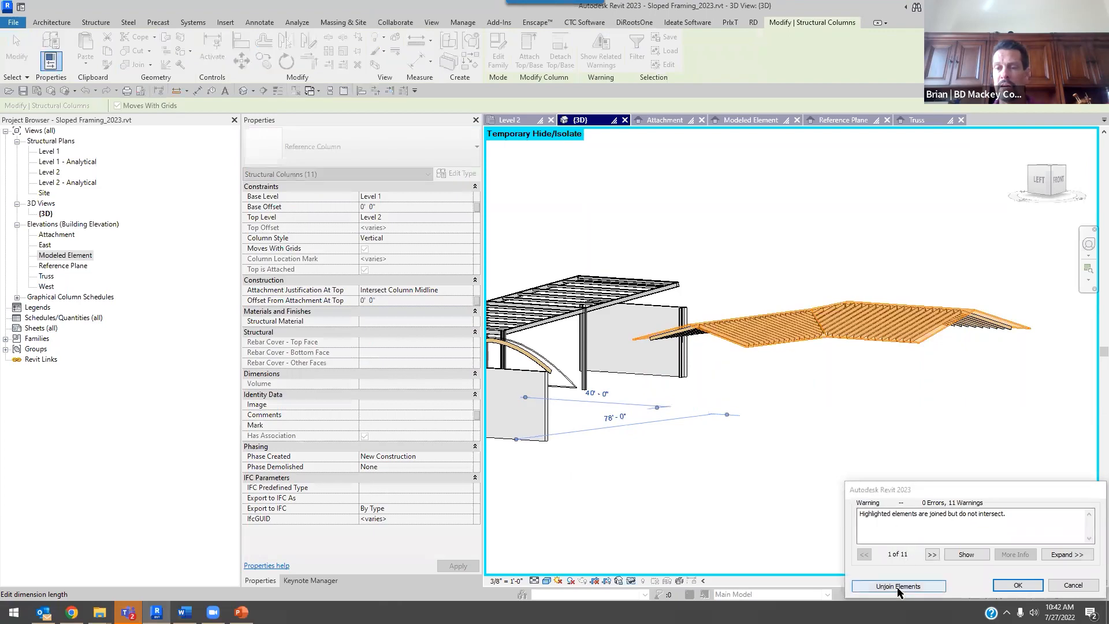
left_click(946, 377)
- Set the L-shaped roof's slope to 22.00°
scroll(824, 322, "up", 6)
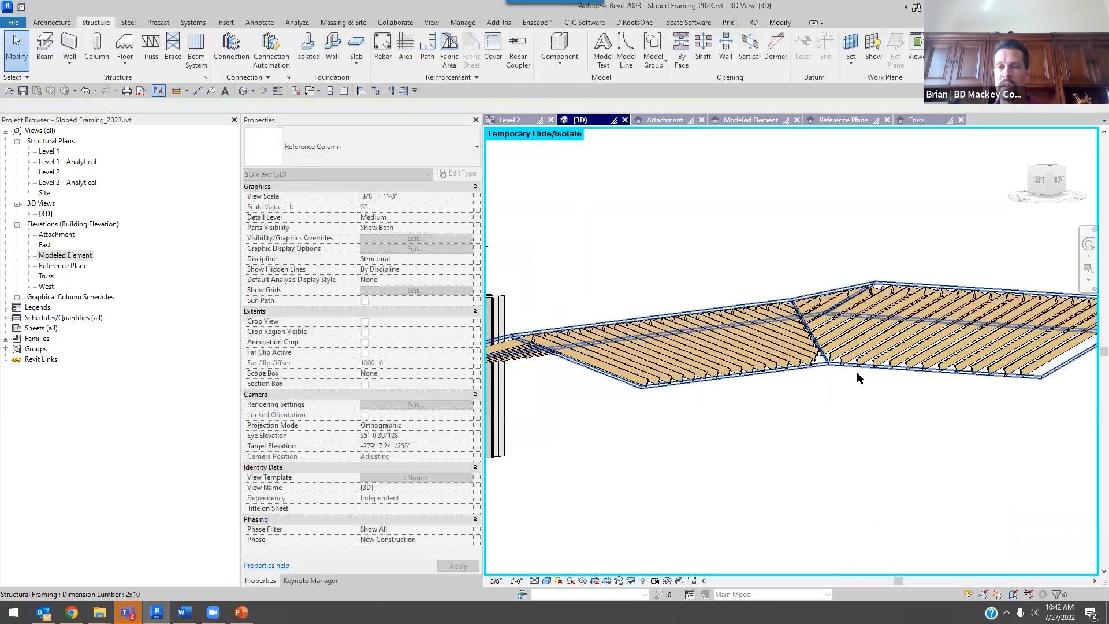
middle_click_drag(843, 410, 845, 335, "shift")
middle_click_drag(543, 446, 753, 410)
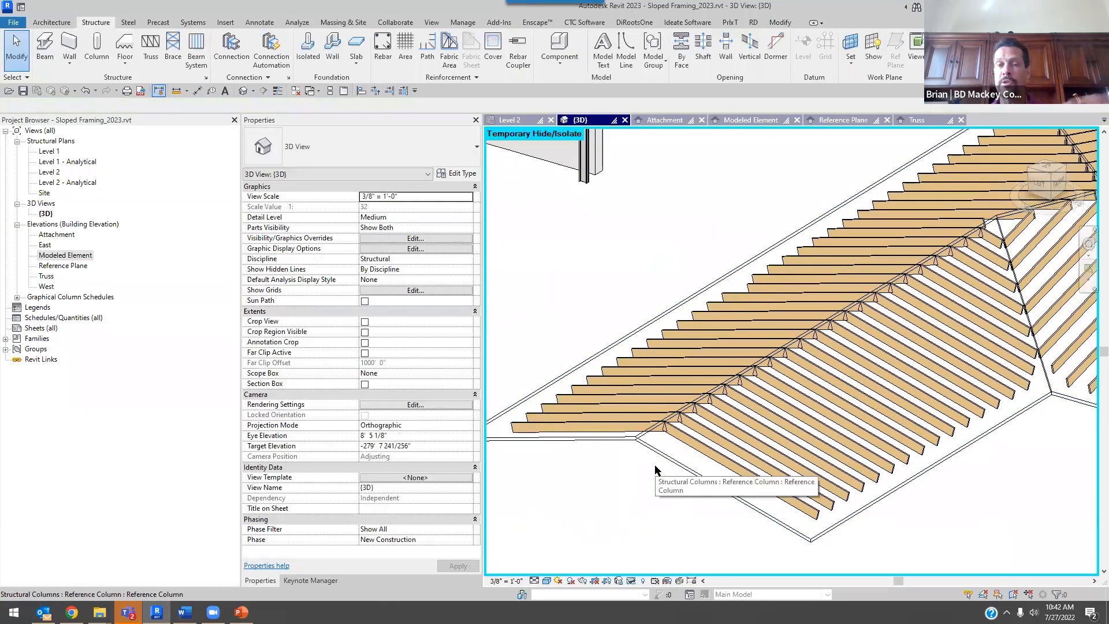
scroll(682, 335, "down", 2)
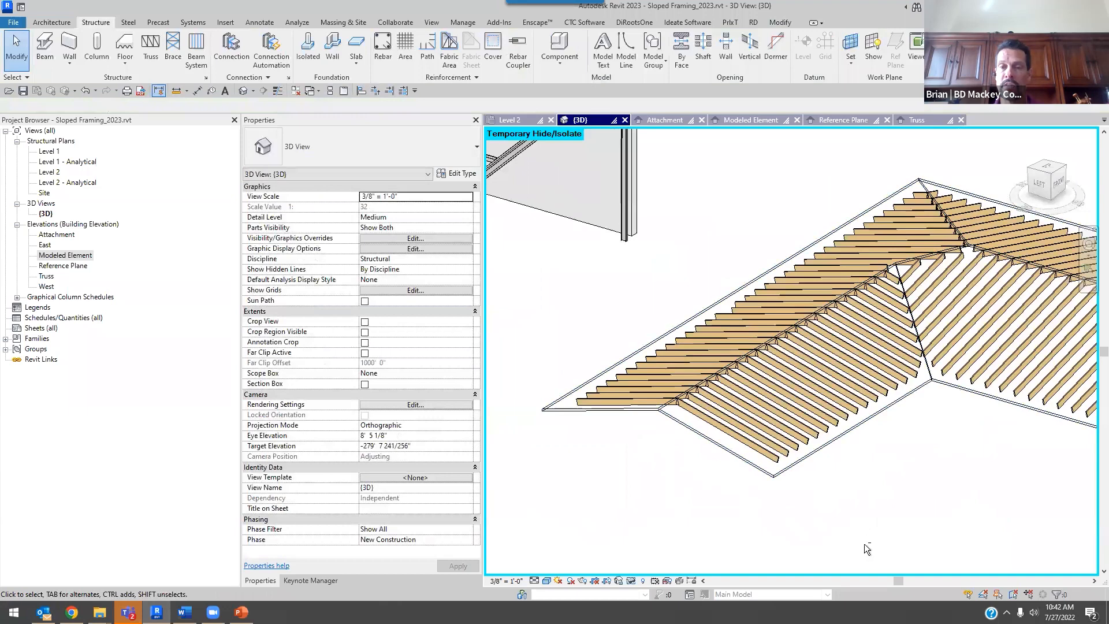
middle_click_drag(768, 511, 707, 433, "shift")
left_click(686, 409)
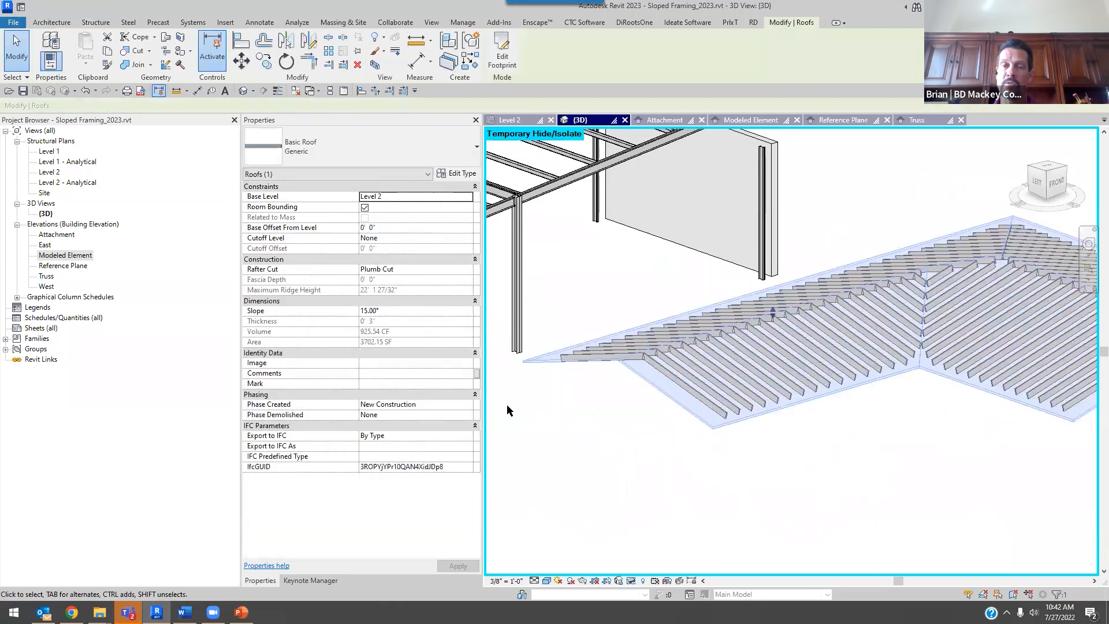
left_click(405, 310)
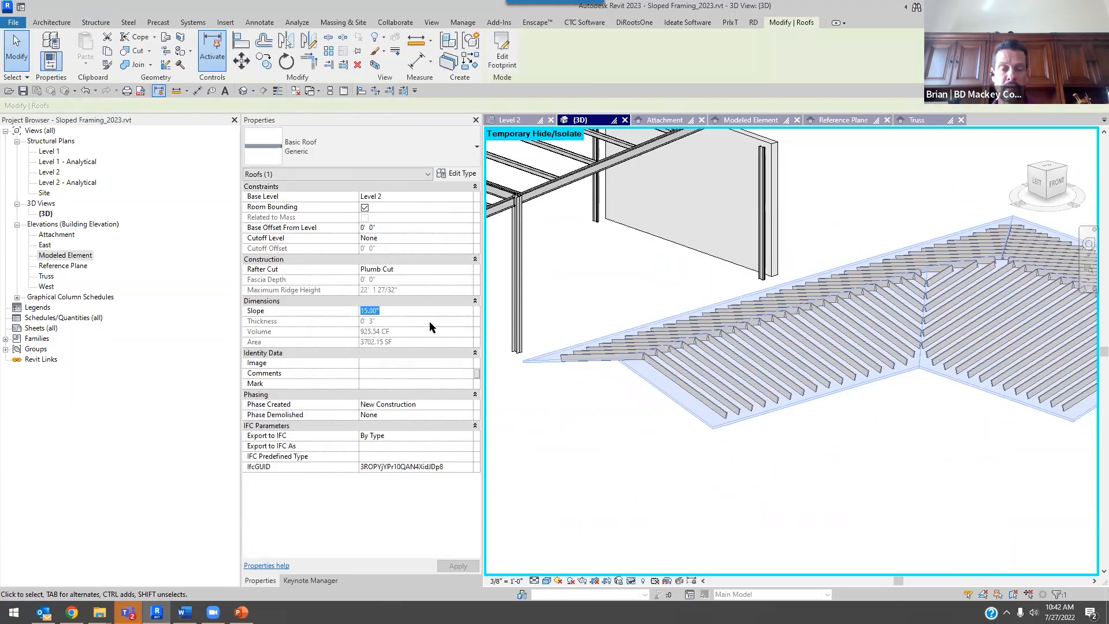
type("22")
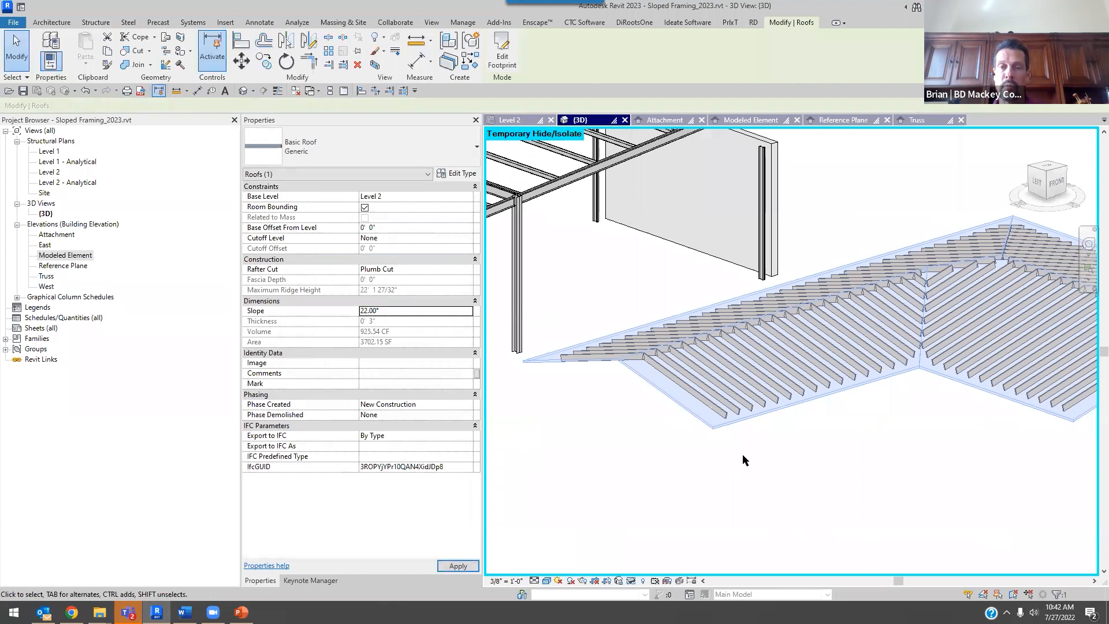
left_click(742, 456)
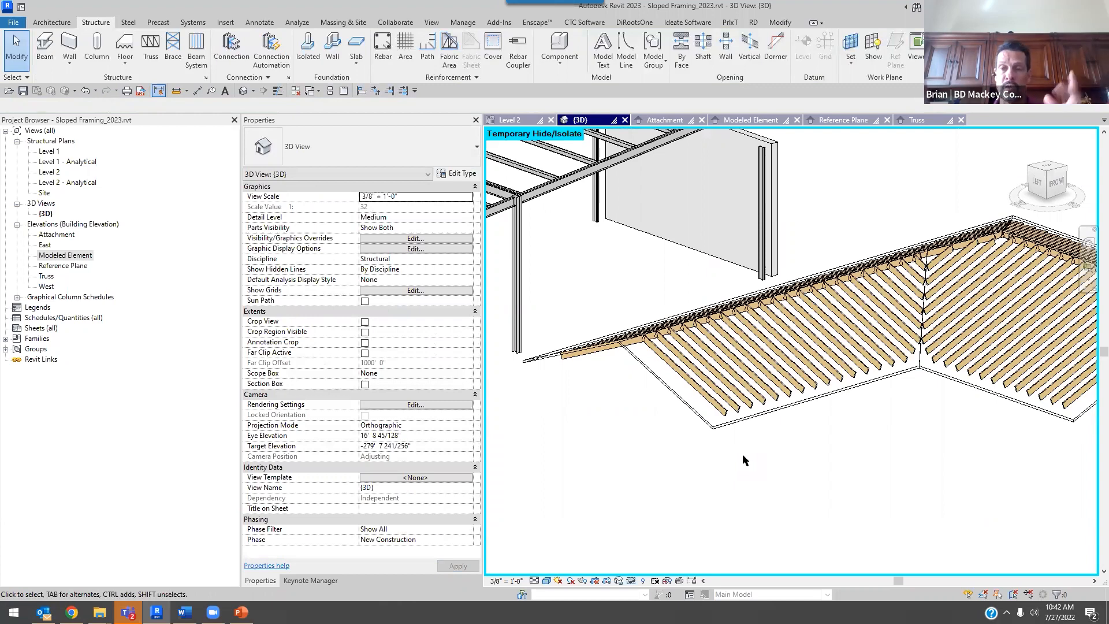
- Inspect the rafters of the resloped L-shaped roof from above and from eave level in the 3D view
middle_click_drag(739, 401, 851, 511, "shift")
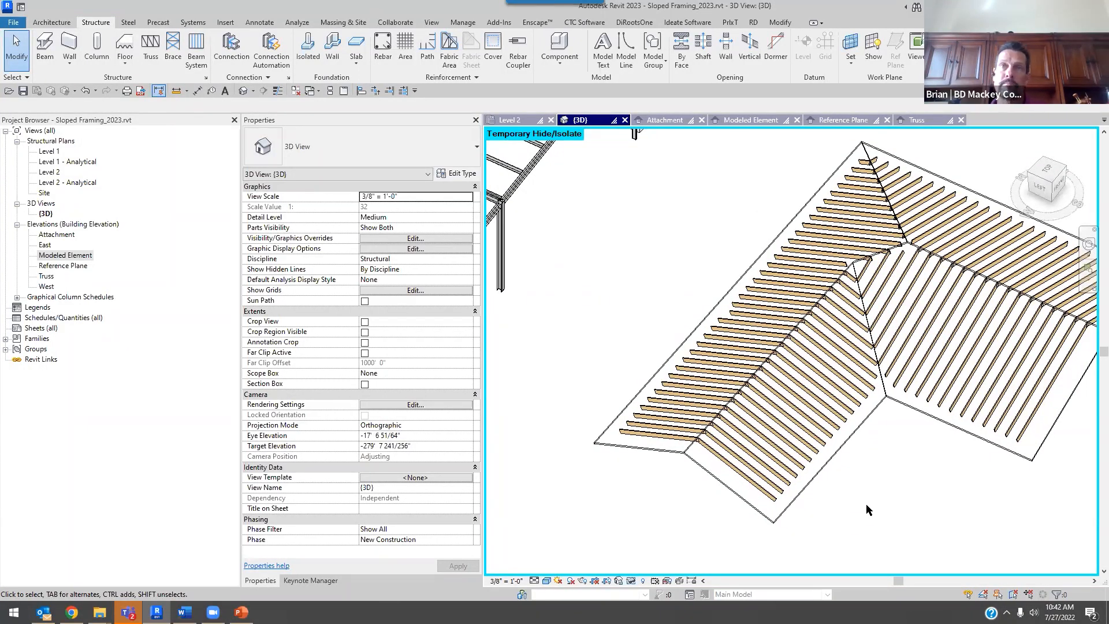
scroll(866, 506, "down", 2)
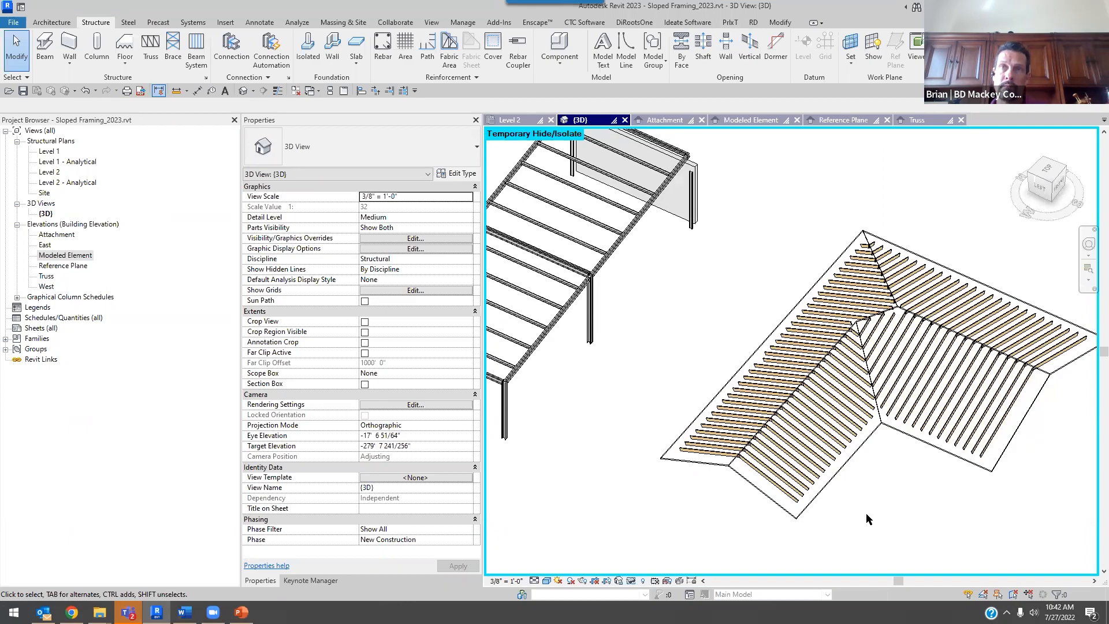
mouse_move(864, 514)
middle_mouse_down("shift")
mouse_move(845, 510)
mouse_move(745, 357)
mouse_move(842, 483)
mouse_move(778, 442)
mouse_move(870, 453)
mouse_move(854, 503)
middle_mouse_up("shift")
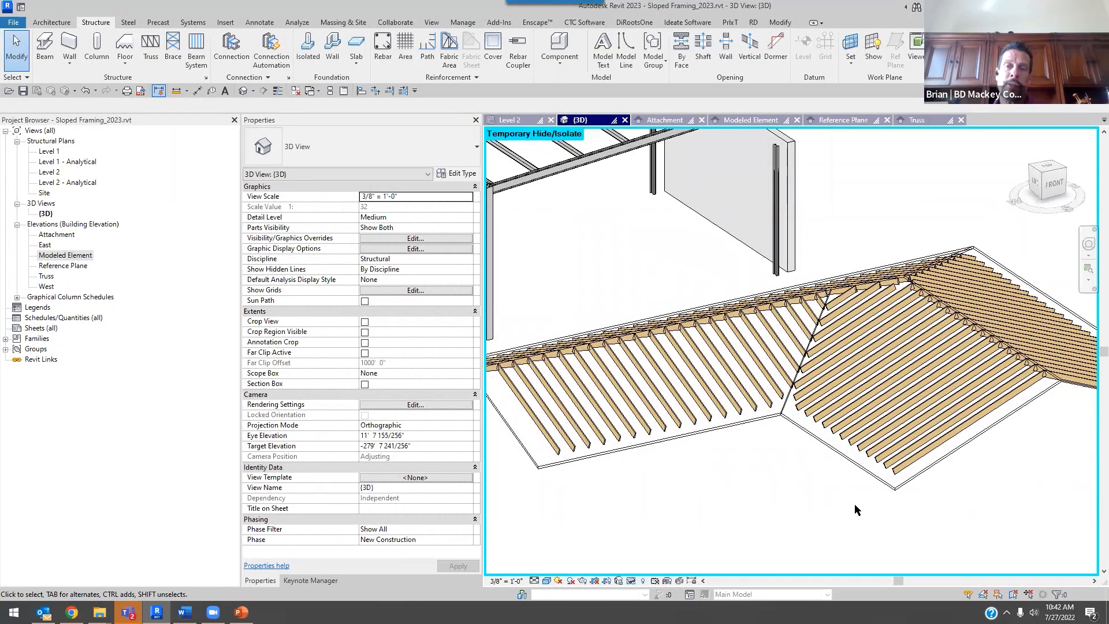
- Select the S-curved extruded roof in the 3D view and examine its curved edge beams, columns and supporting wall
scroll(855, 504, "down", 4)
mouse_move(854, 503)
middle_mouse_down()
mouse_move(1013, 338)
mouse_move(906, 387)
mouse_move(857, 431)
middle_mouse_up()
scroll(594, 439, "up", 4)
middle_click_drag(594, 439, 894, 352)
scroll(894, 352, "down", 3)
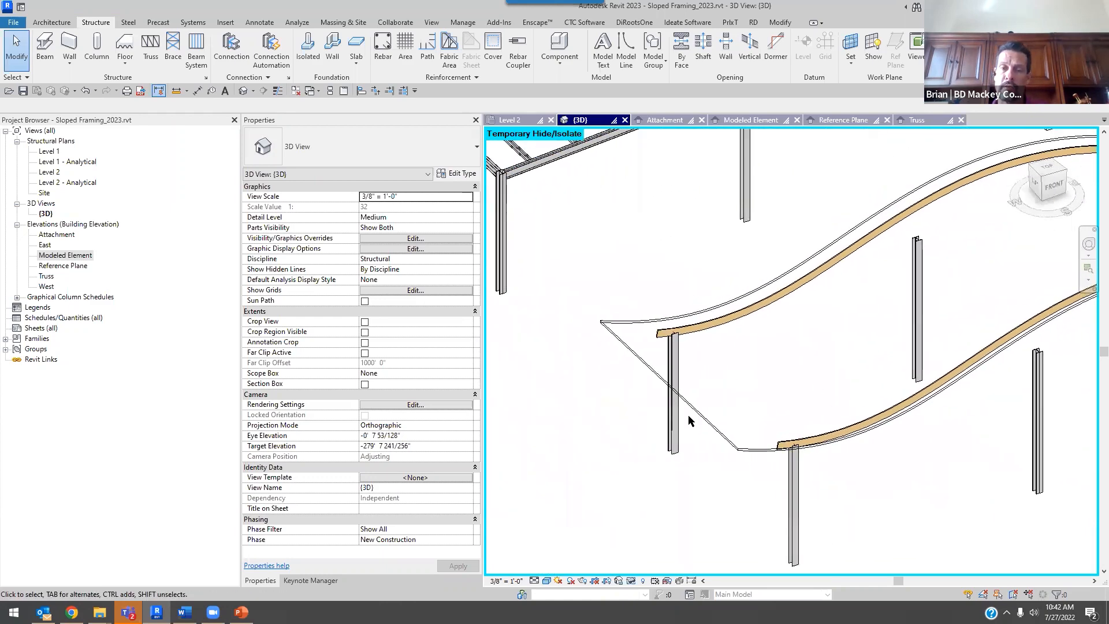
left_click(636, 375)
middle_click_drag(873, 424, 725, 523, "shift")
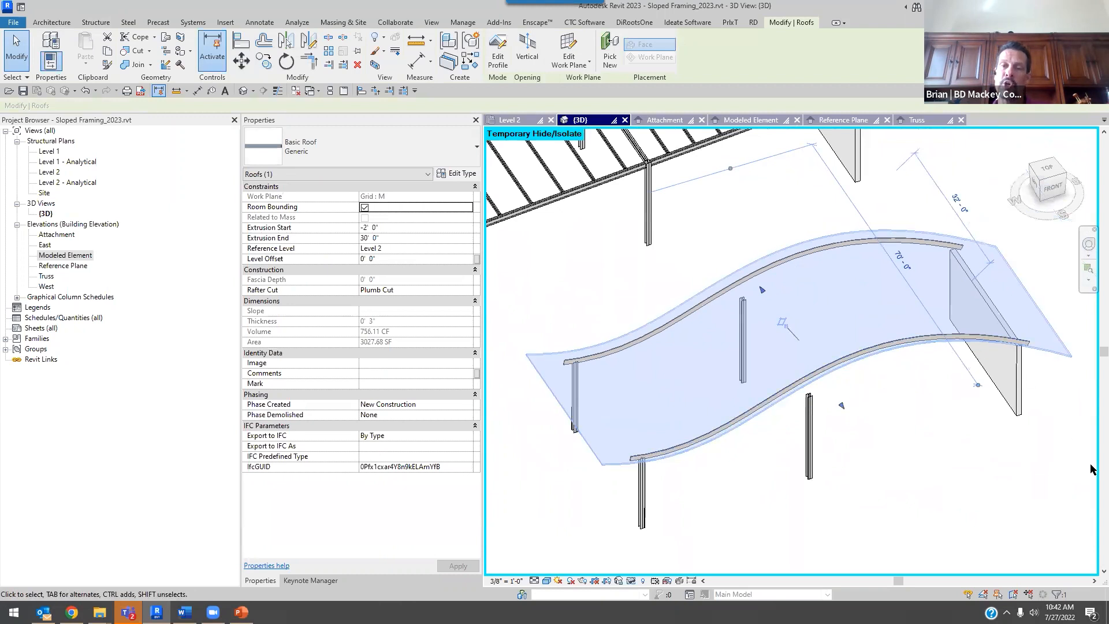
left_click(1028, 468)
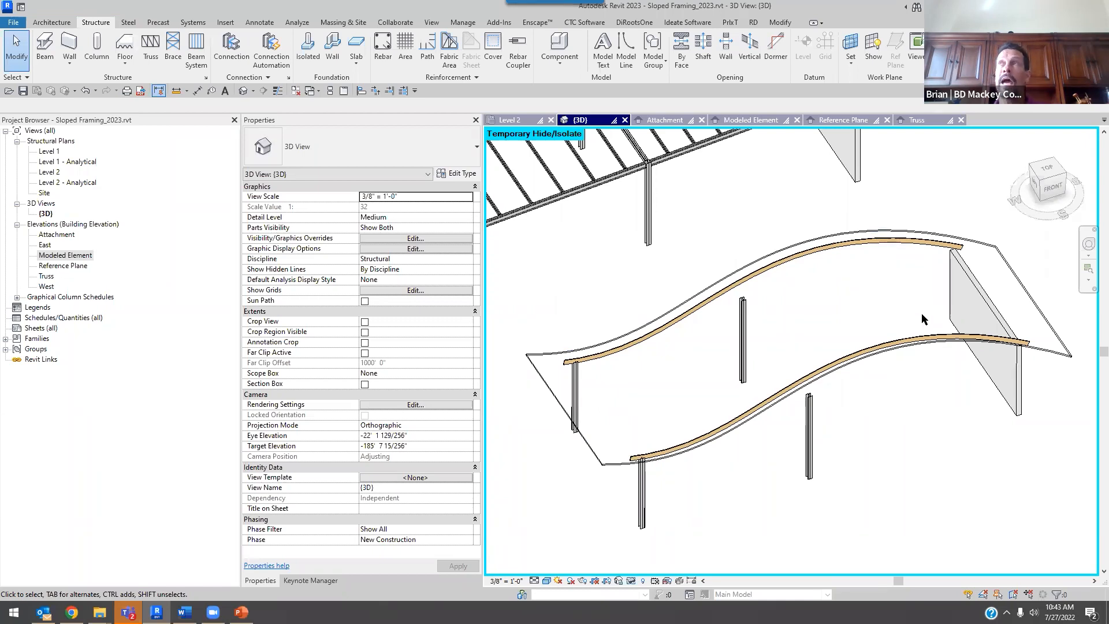
left_click(574, 302)
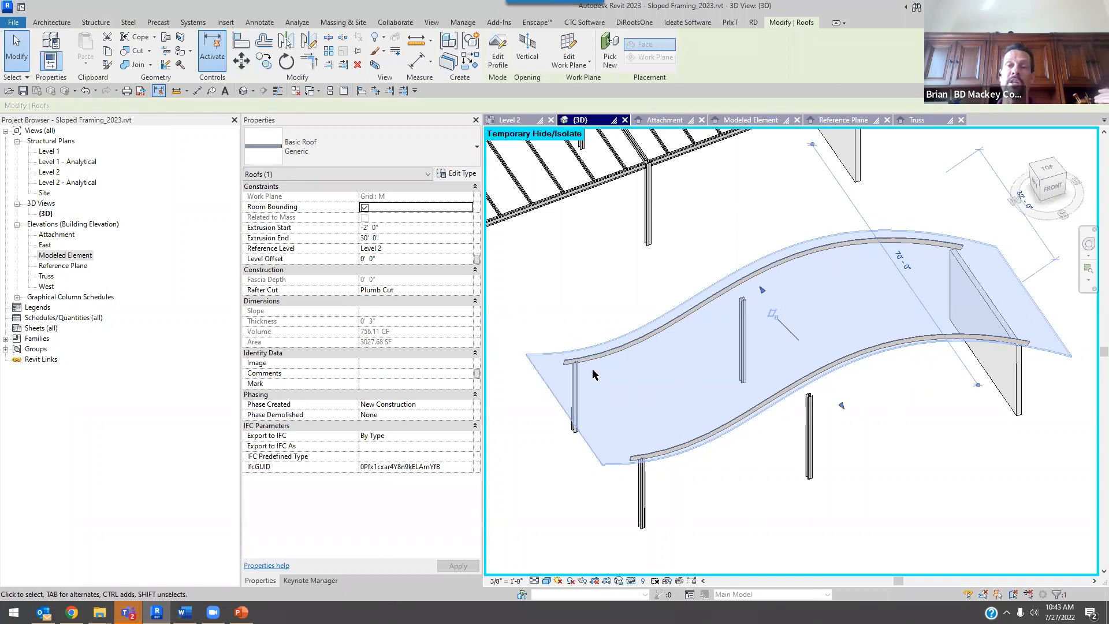
- In the Level 2 plan, delete the truss running along grid M beneath the S-curved roof
left_click(592, 300)
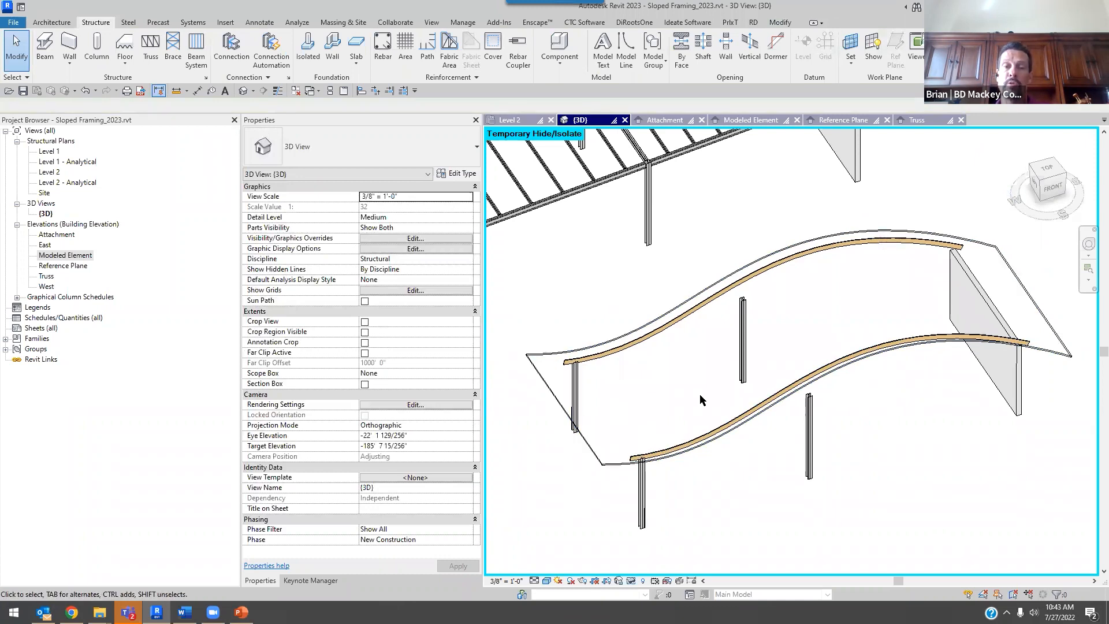
scroll(691, 401, "up", 2)
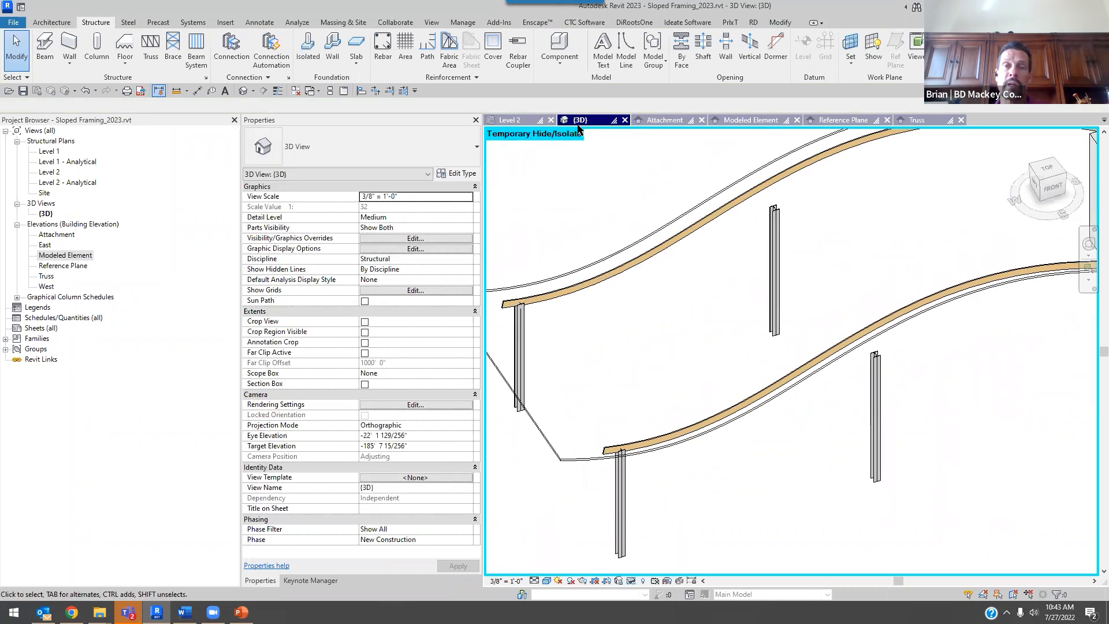
left_click(531, 122)
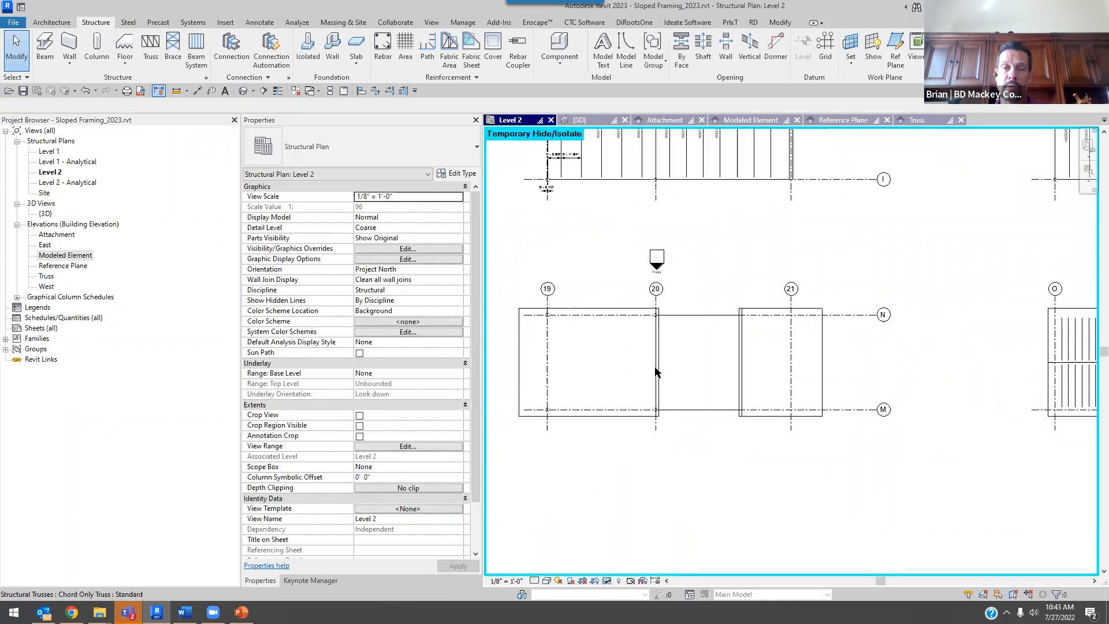
scroll(687, 321, "up", 5)
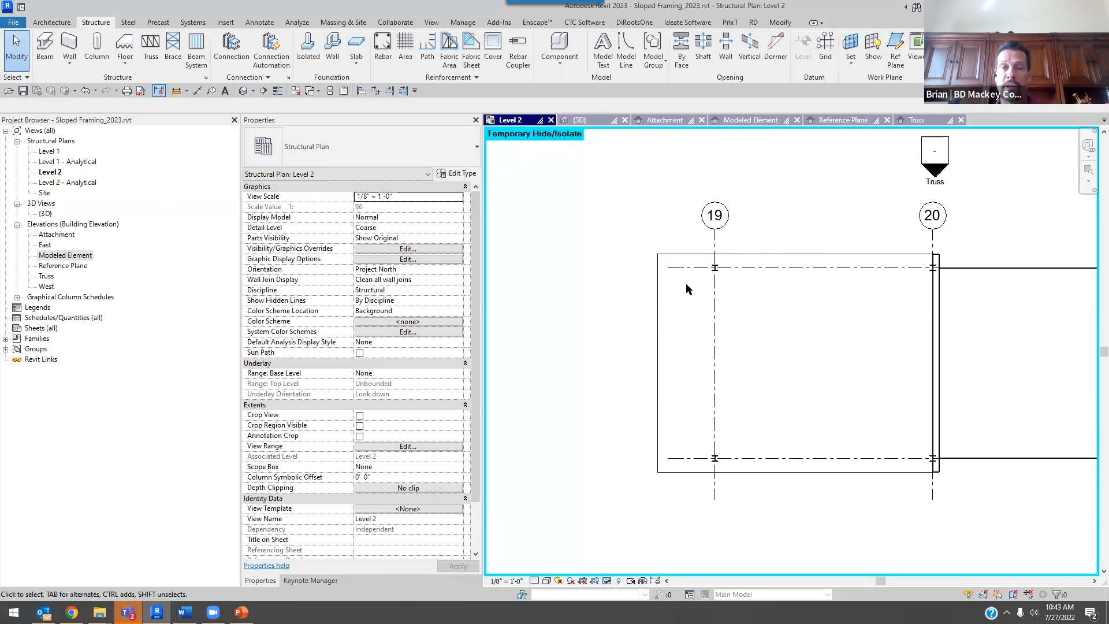
left_click(695, 267)
middle_click_drag(666, 334, 649, 336)
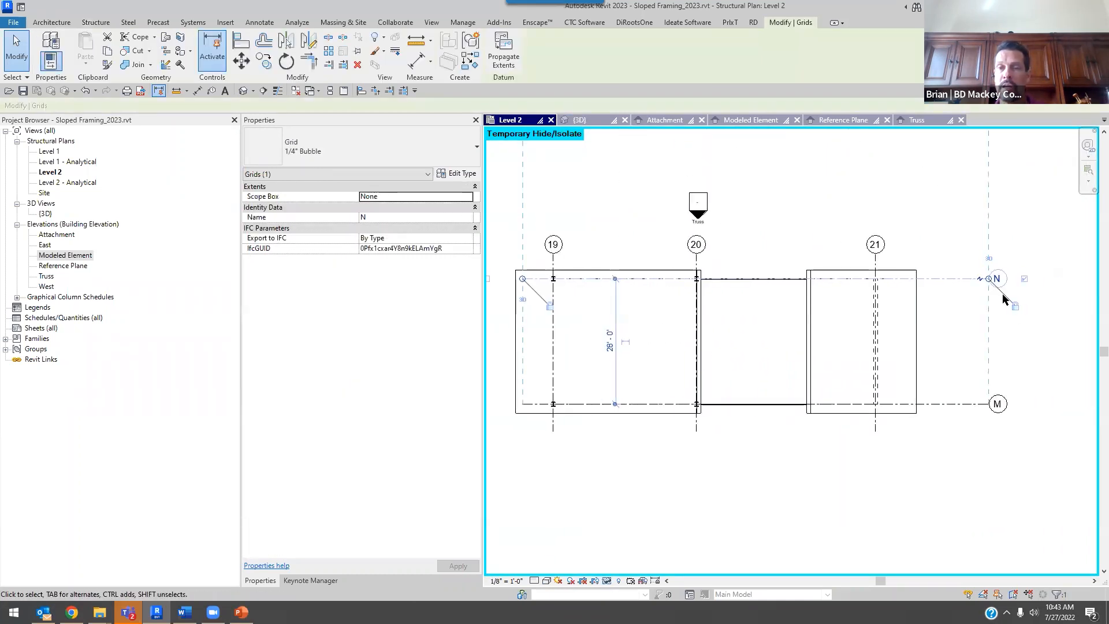
left_click(972, 345)
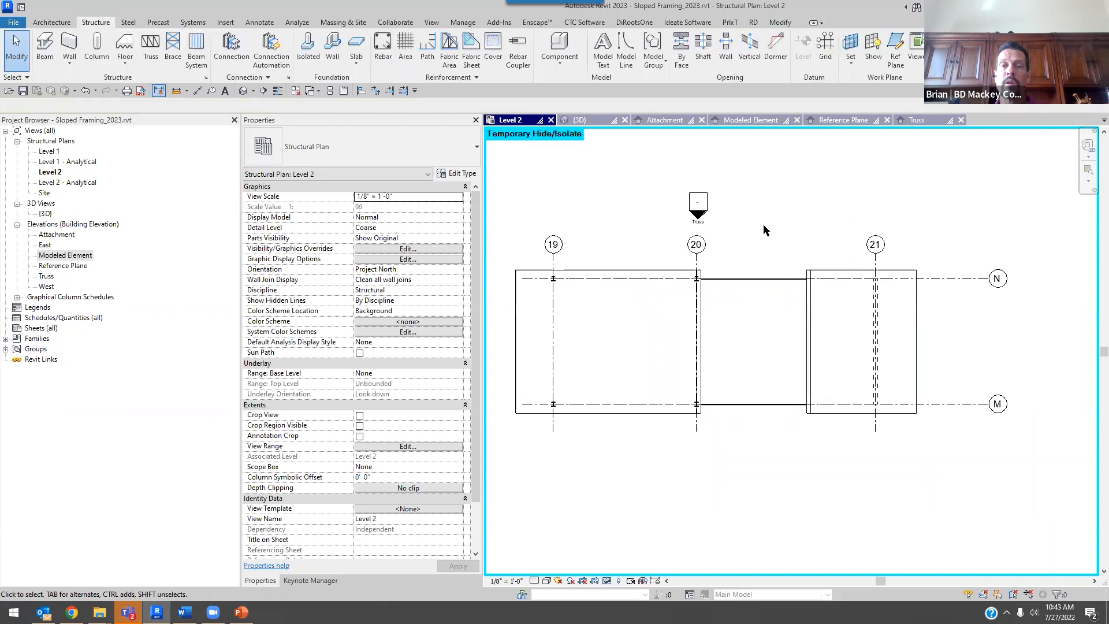
left_click(732, 403)
key("Delete")
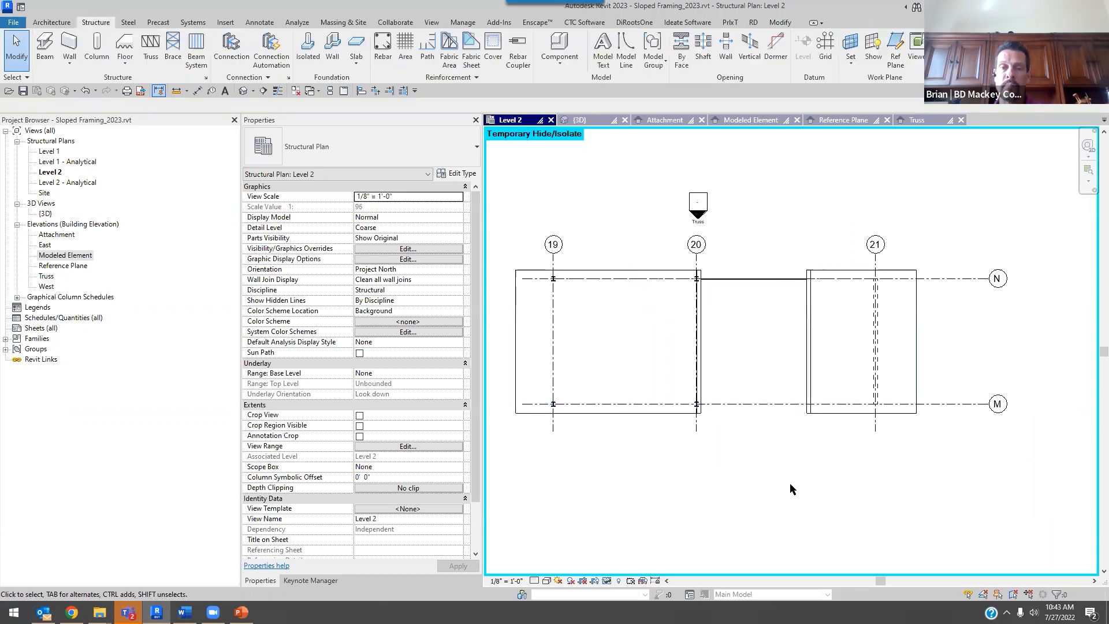
- In the 3D view, set the work plane to Grid : M and place a W12X26 beam by picking the S-curved roof's front edge
left_click(601, 121)
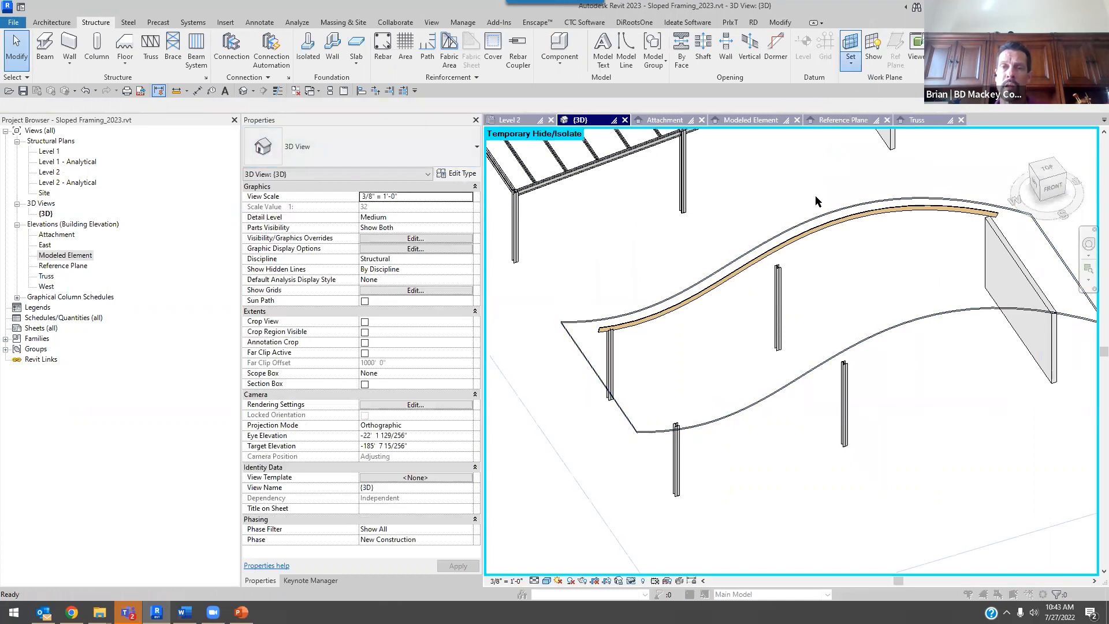
left_click(554, 307)
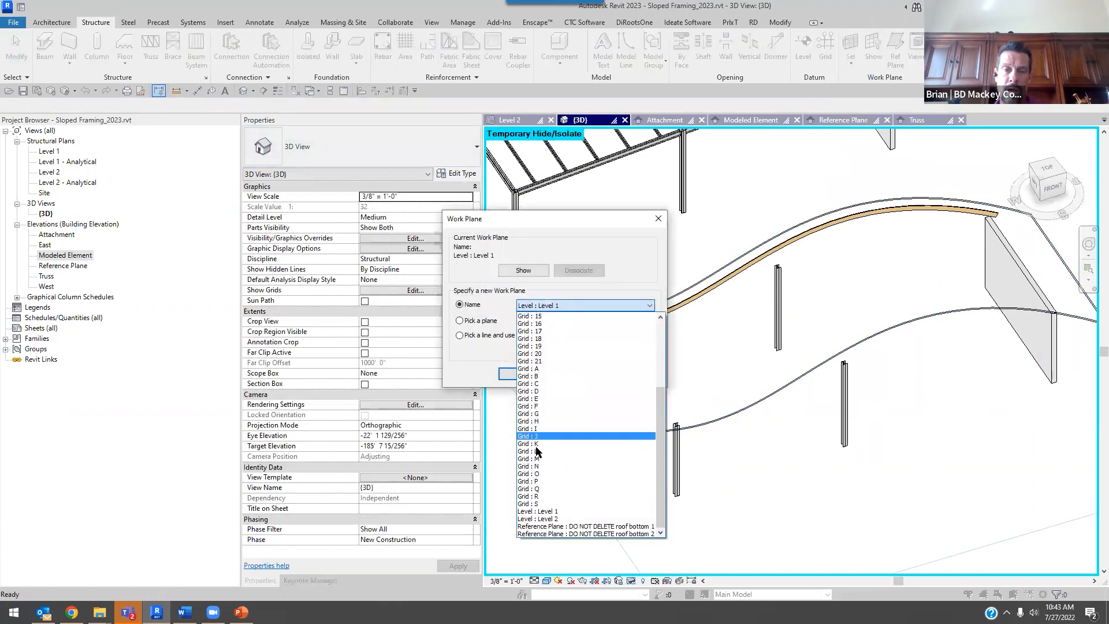
left_click(528, 426)
key("Return")
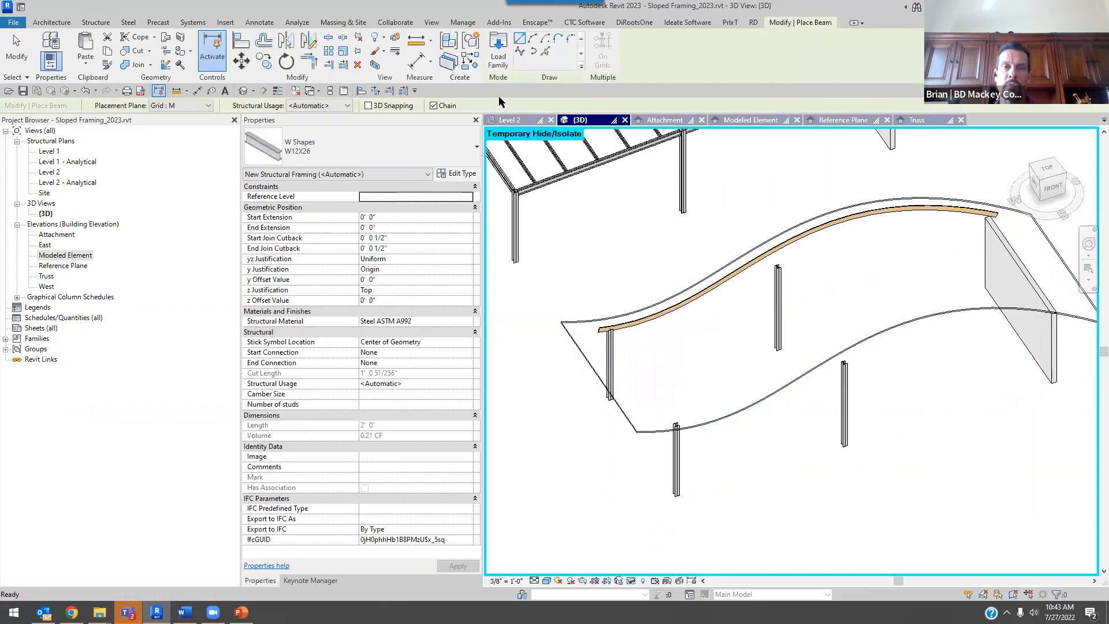
left_click(545, 50)
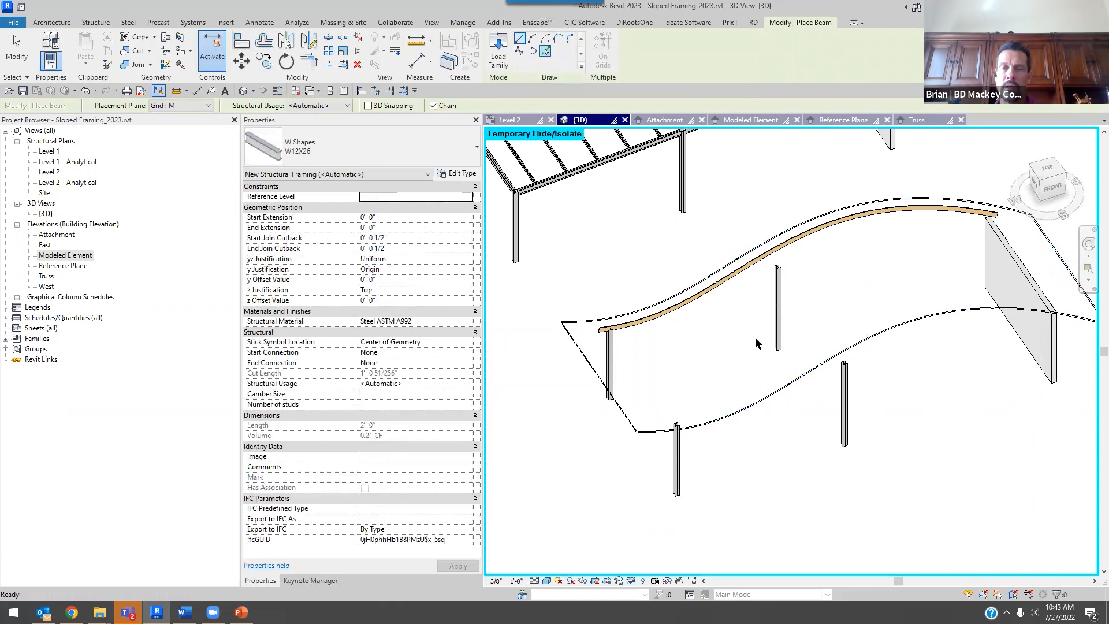
left_click(774, 402)
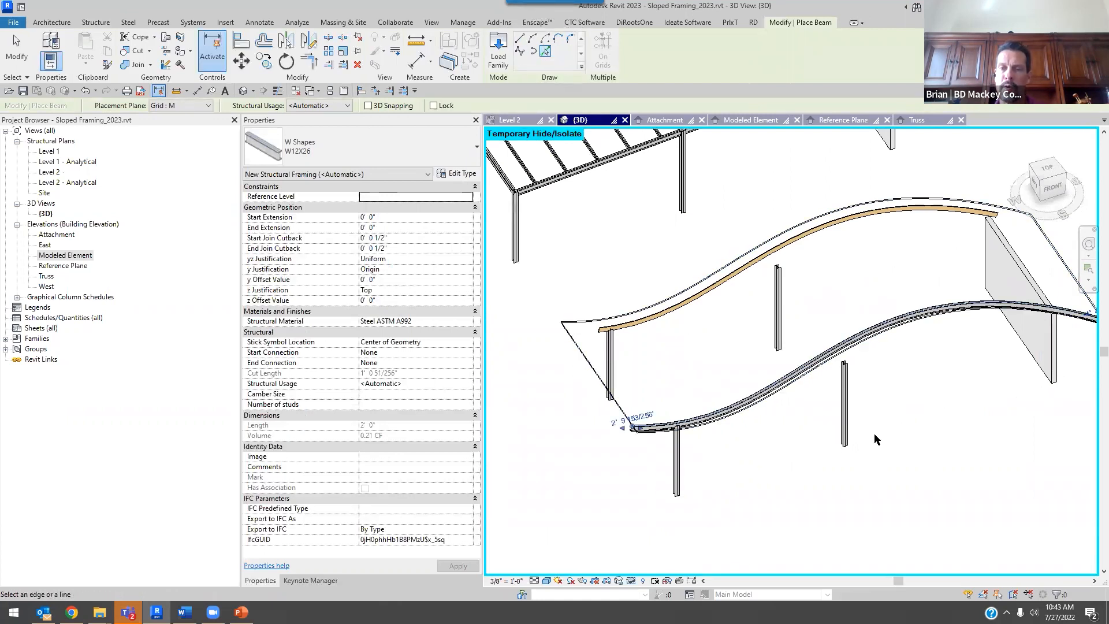
key("Escape")
scroll(652, 448, "up", 3)
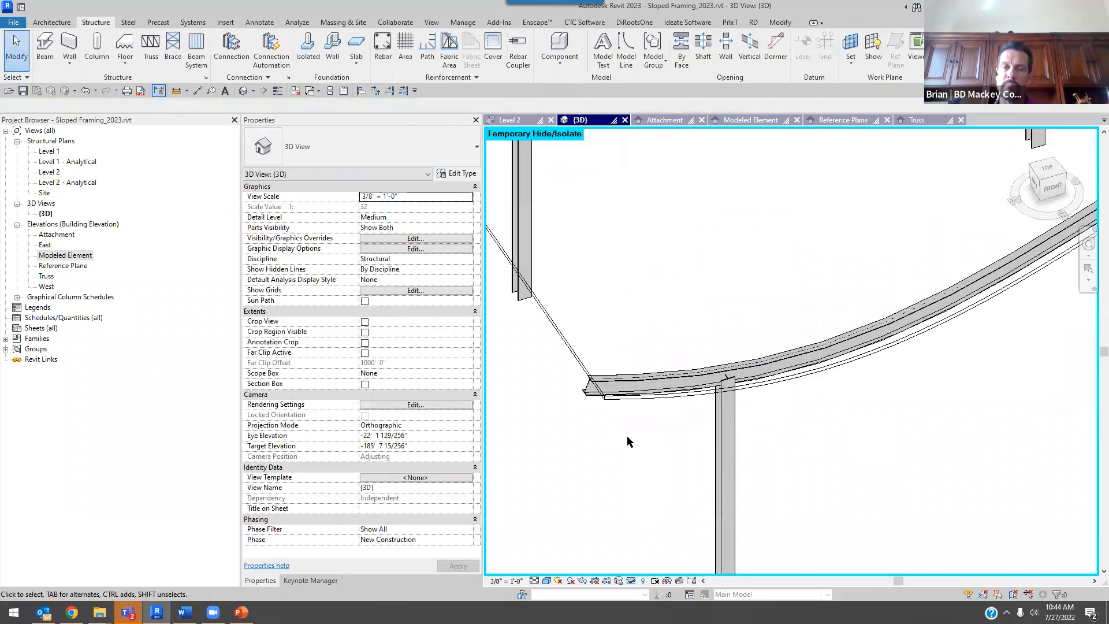
scroll(629, 430, "down", 3)
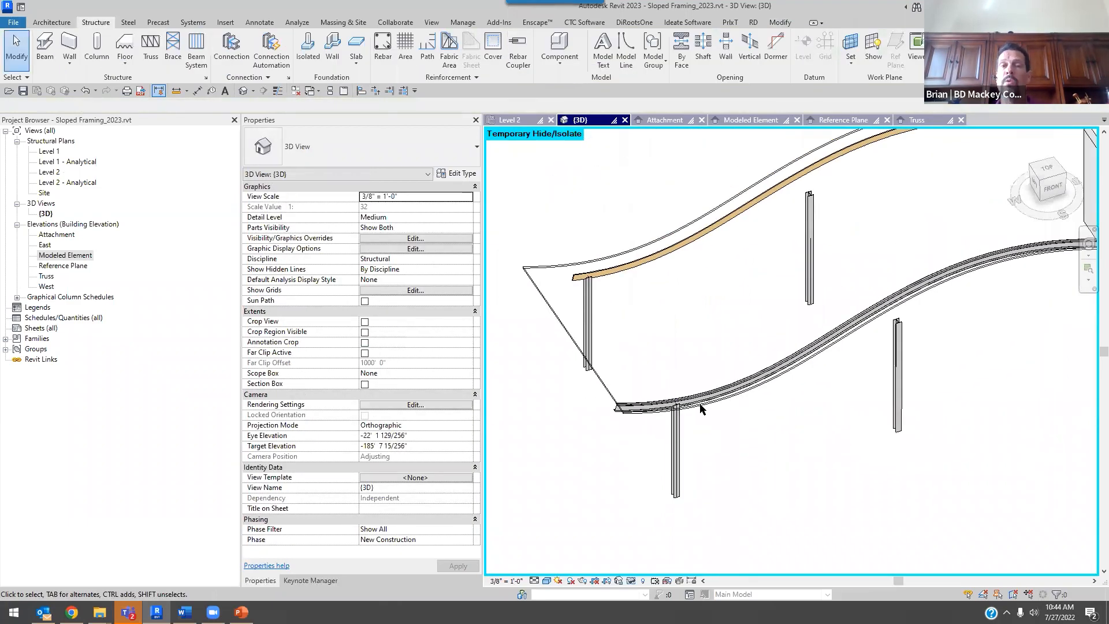
- Edit the S-curved roof's profile, raising the spline control point near the supporting wall, and finish the sketch
left_click(598, 379)
scroll(599, 378, "down", 2)
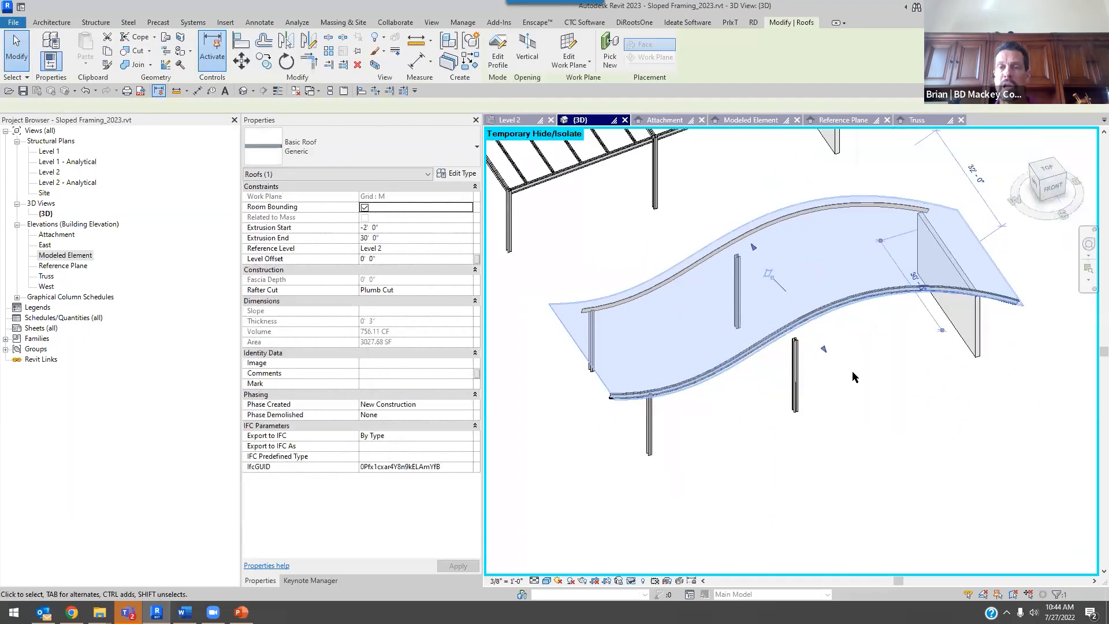
left_click(497, 56)
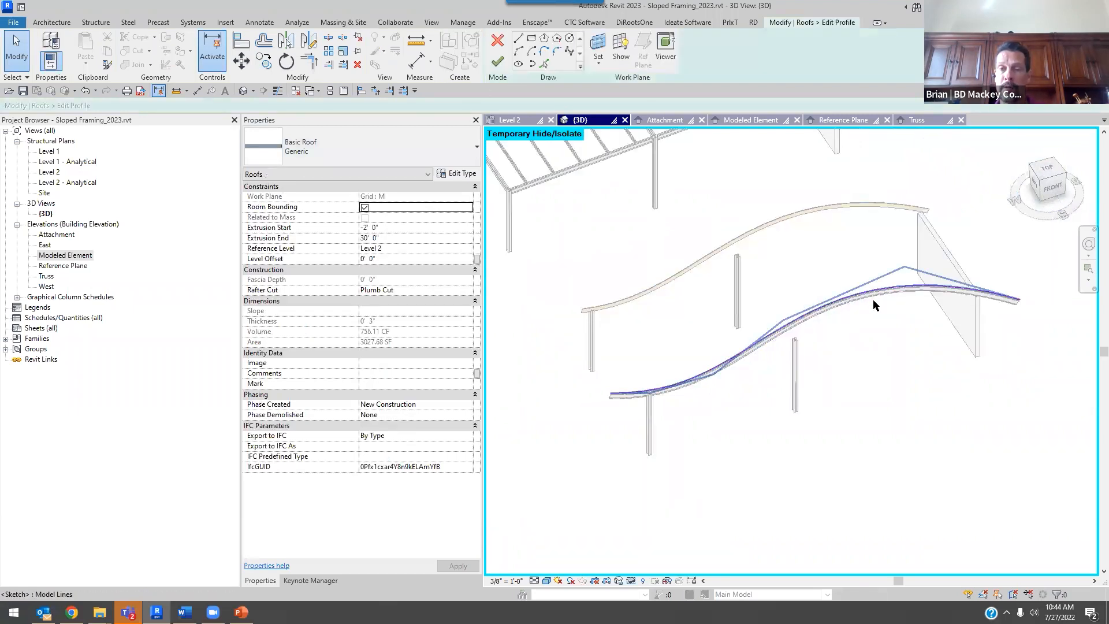
left_click(872, 292)
left_click_drag(901, 248, 897, 233)
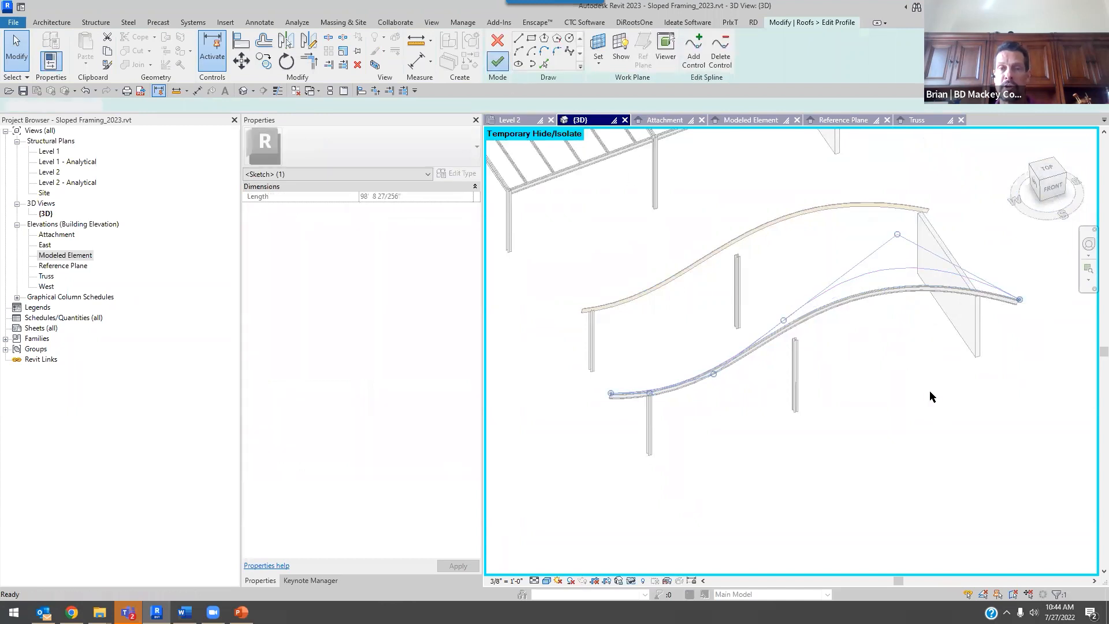
left_click(497, 60)
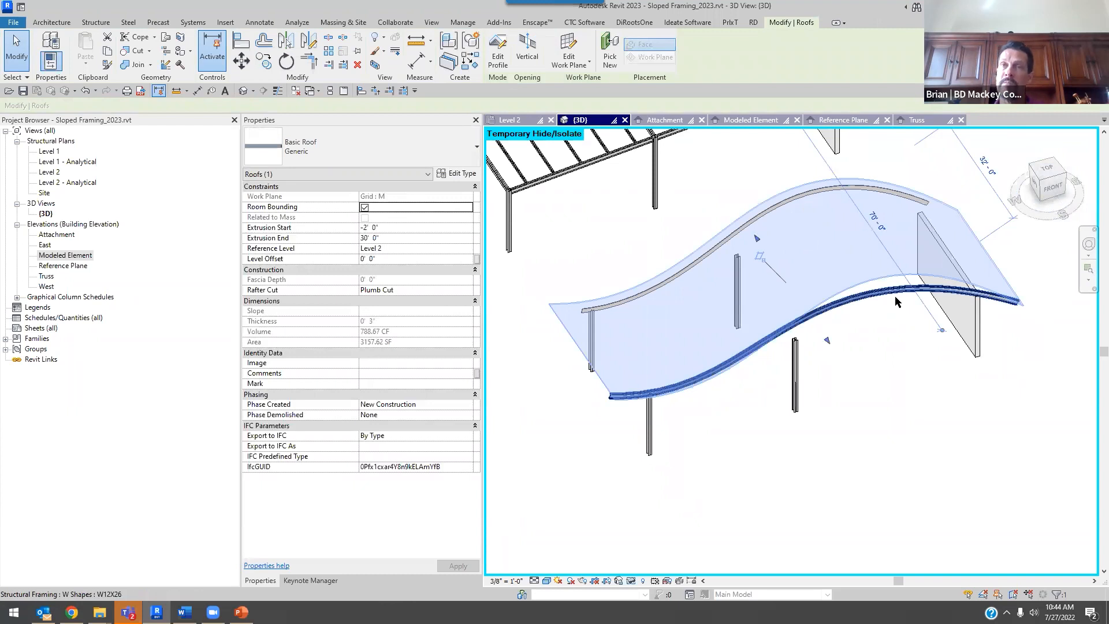
- Delete the curved W12X26 beam along grid M at the front of the reshaped roof
scroll(850, 346, "up", 1)
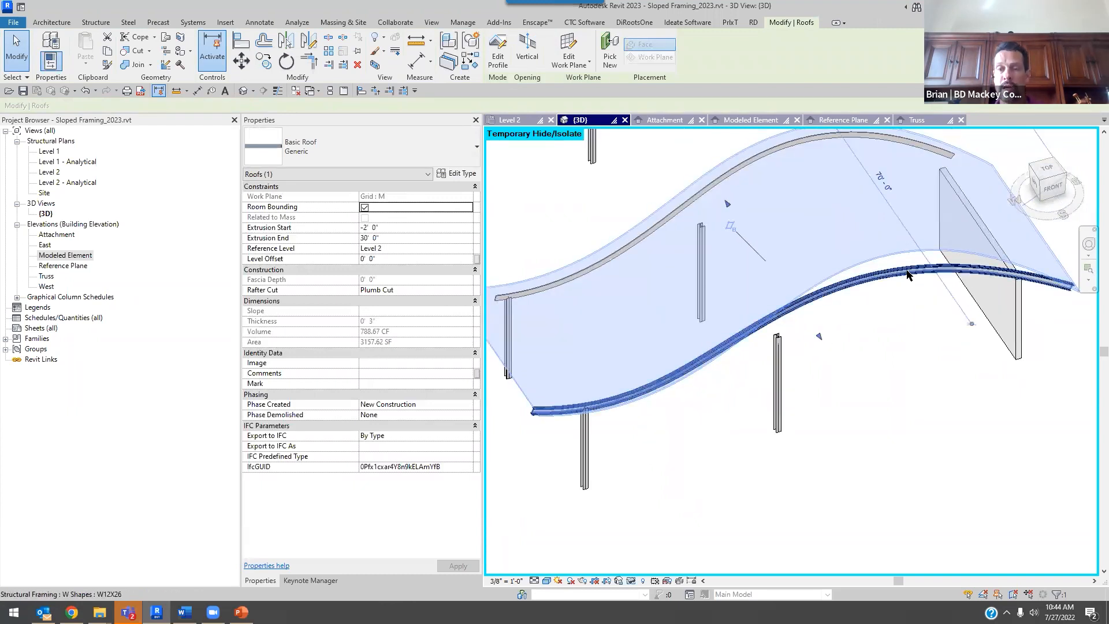
left_click(920, 412)
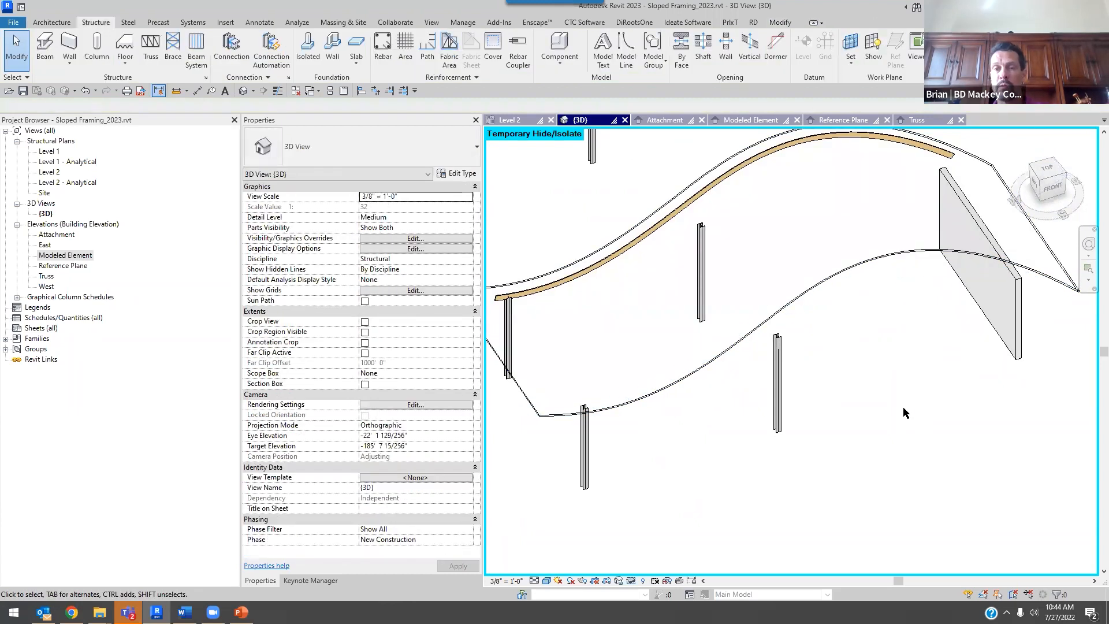
scroll(846, 354, "down", 2)
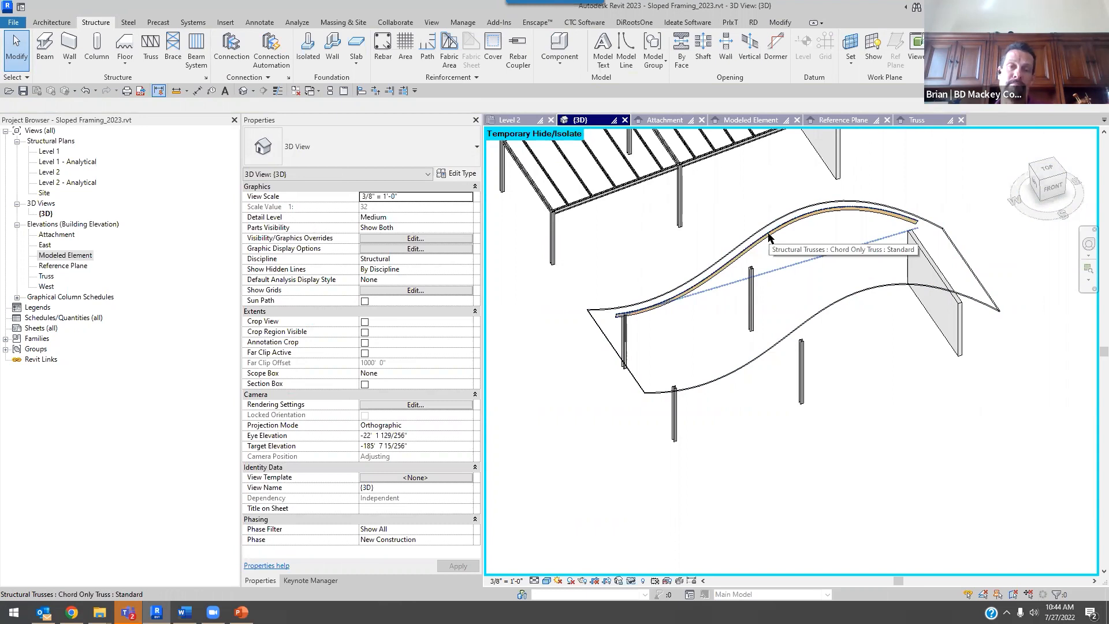
- In the Level 2 plan, place a Chord Only Truss along grid M from grid 19 to the wall at grid 21
left_click(781, 267)
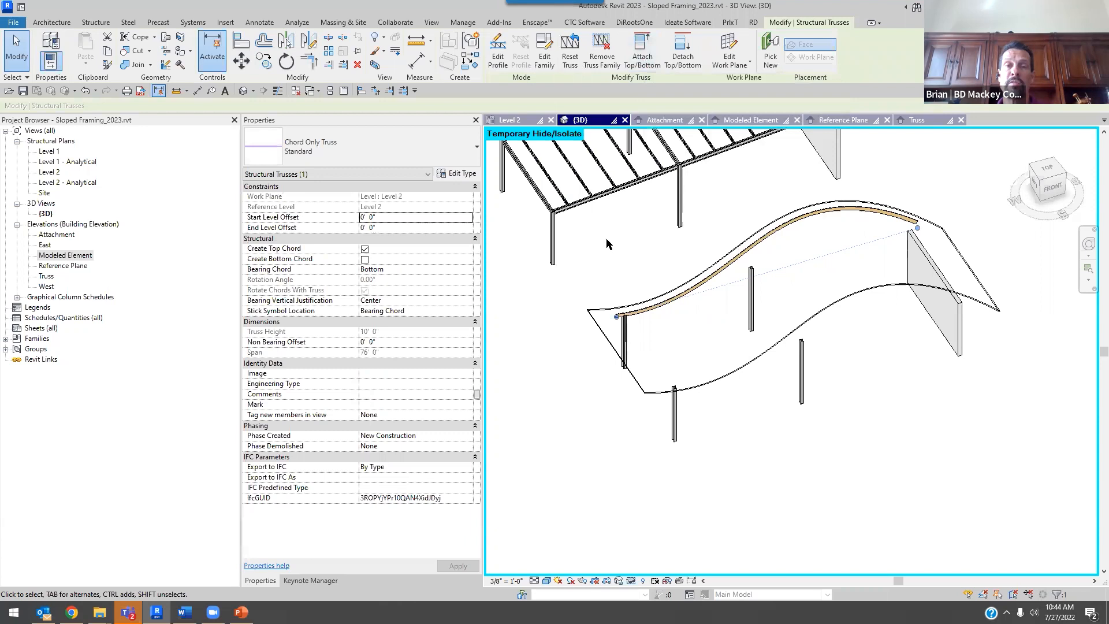
left_click(510, 119)
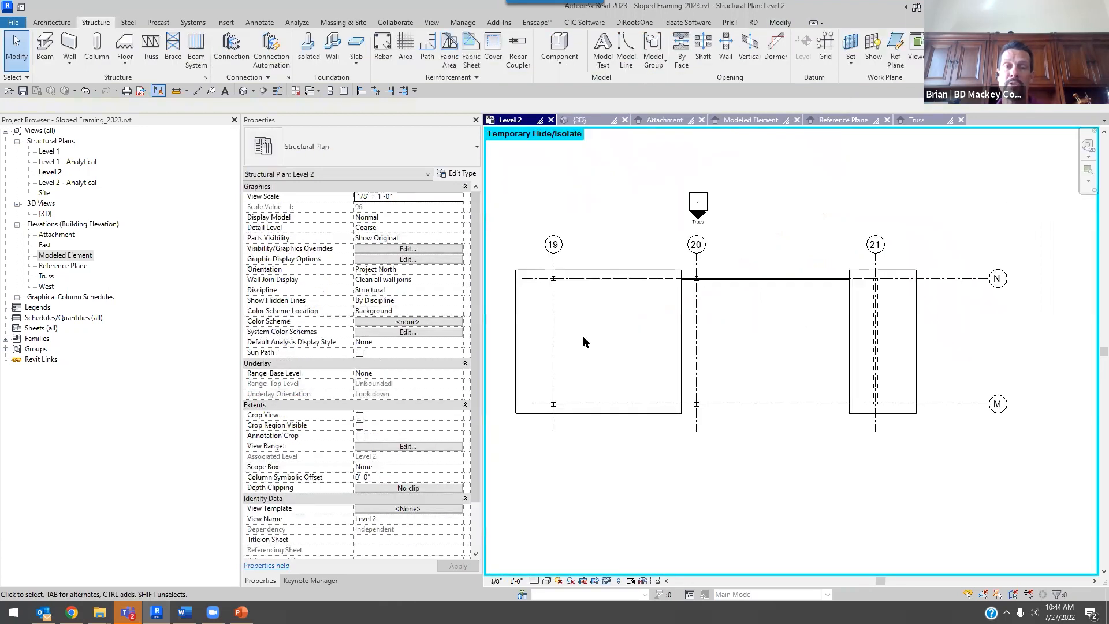
left_click(555, 356)
left_click(619, 217)
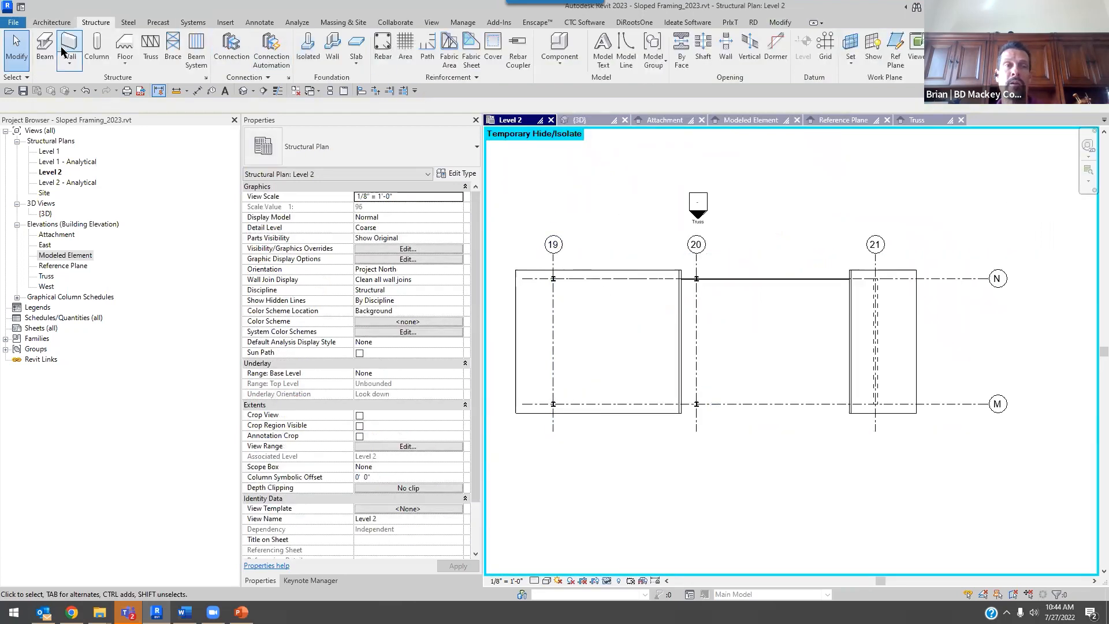
left_click(150, 46)
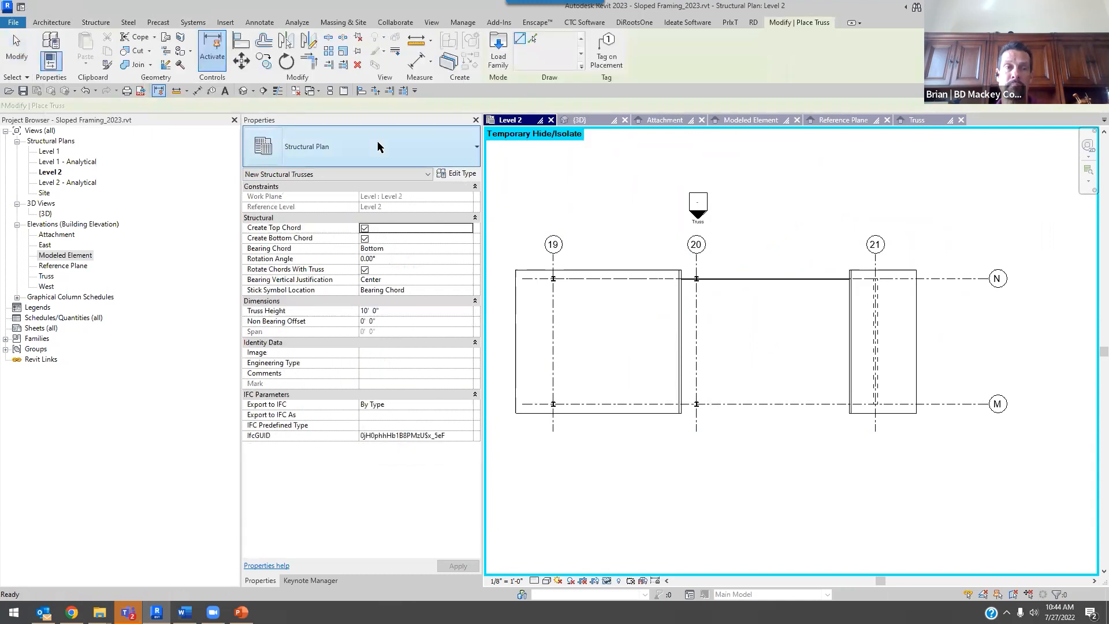
left_click(553, 402)
left_click(875, 403)
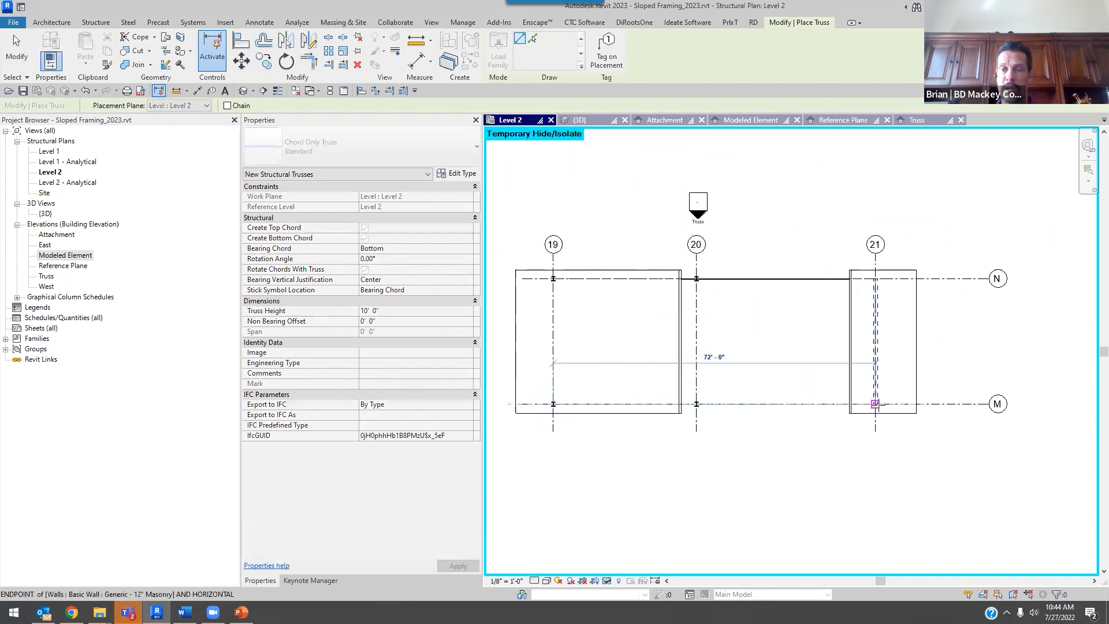
key("Escape")
key("Escape")
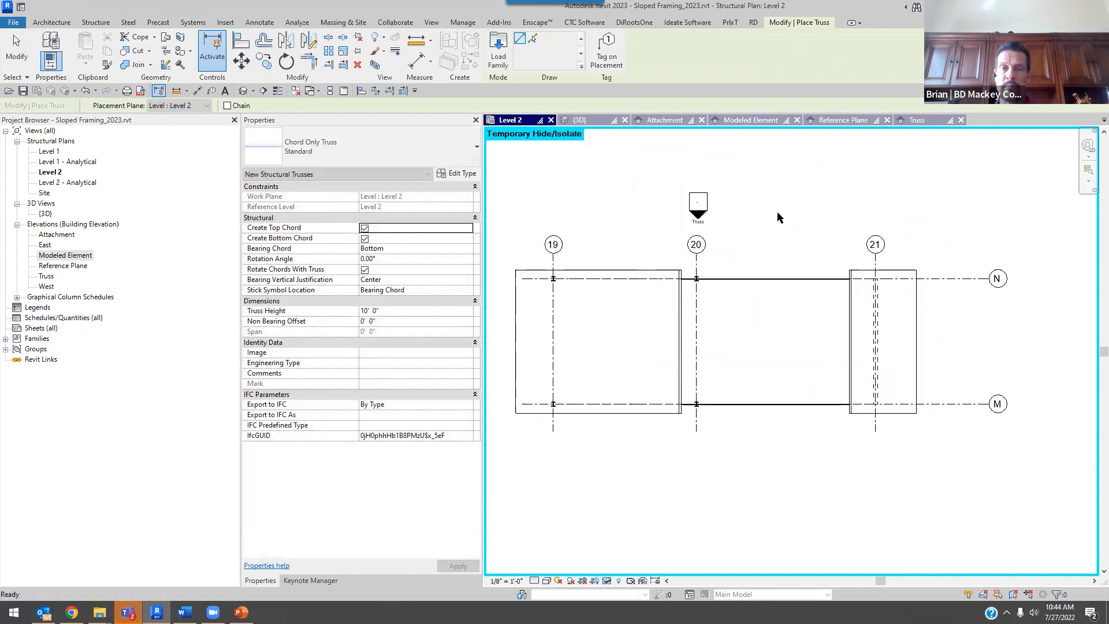
- Select the new grid M truss in the 3D view and open its Chord Only Truss family for editing
key("ctrl+Tab")
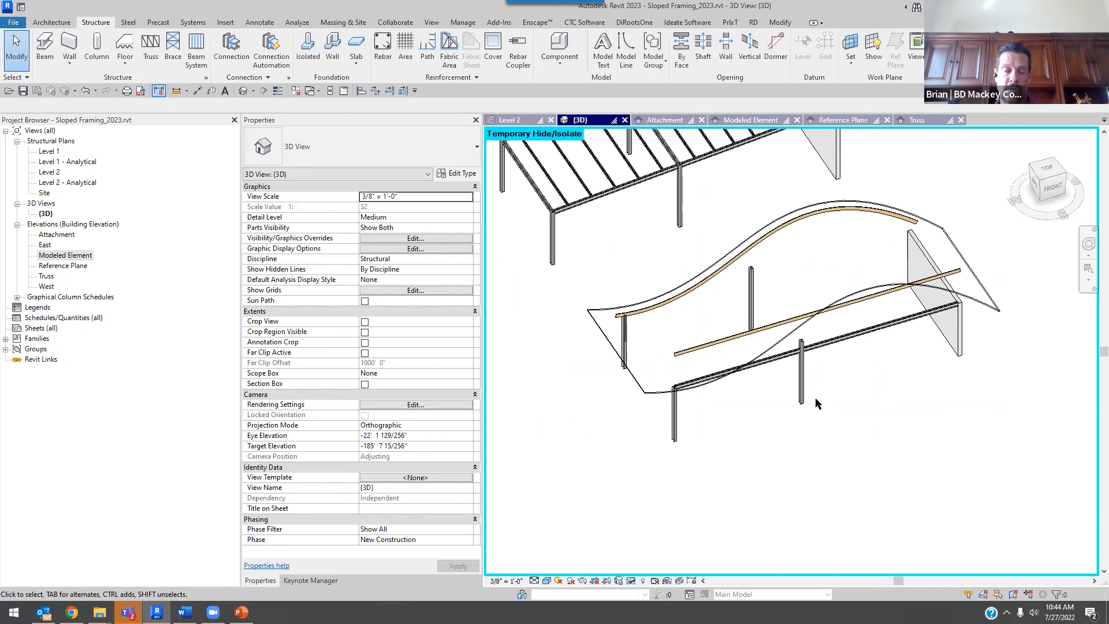
middle_click_drag(882, 390, 884, 319, "shift")
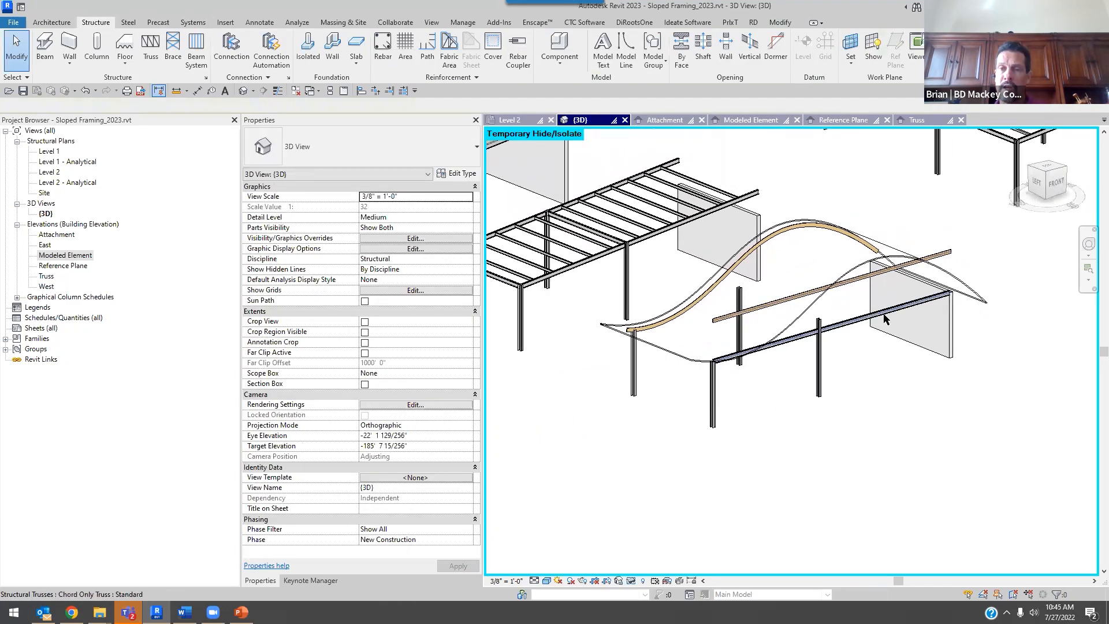
left_click(900, 397)
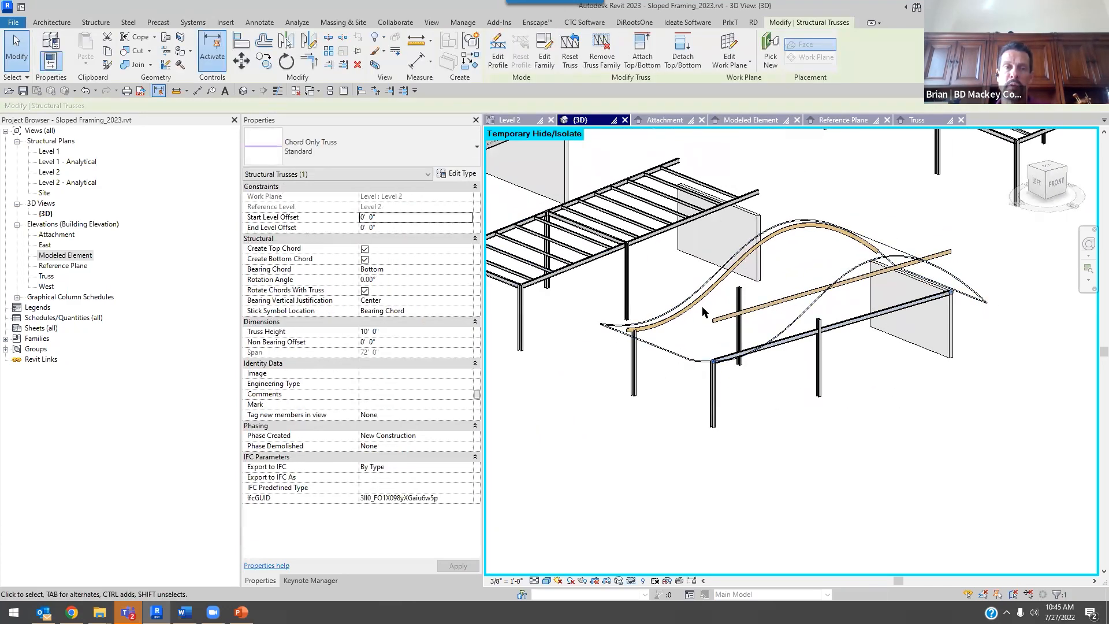
left_click(547, 63)
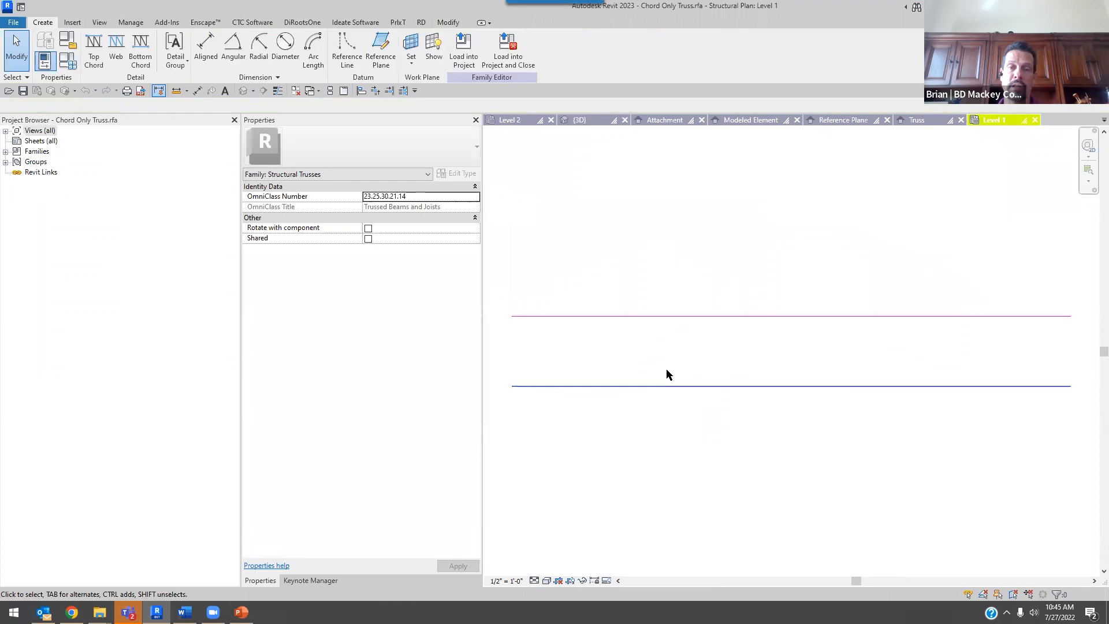
- Examine the truss family's bottom chord, then turn on annotation categories in its Level 1 plan view
left_click(715, 387)
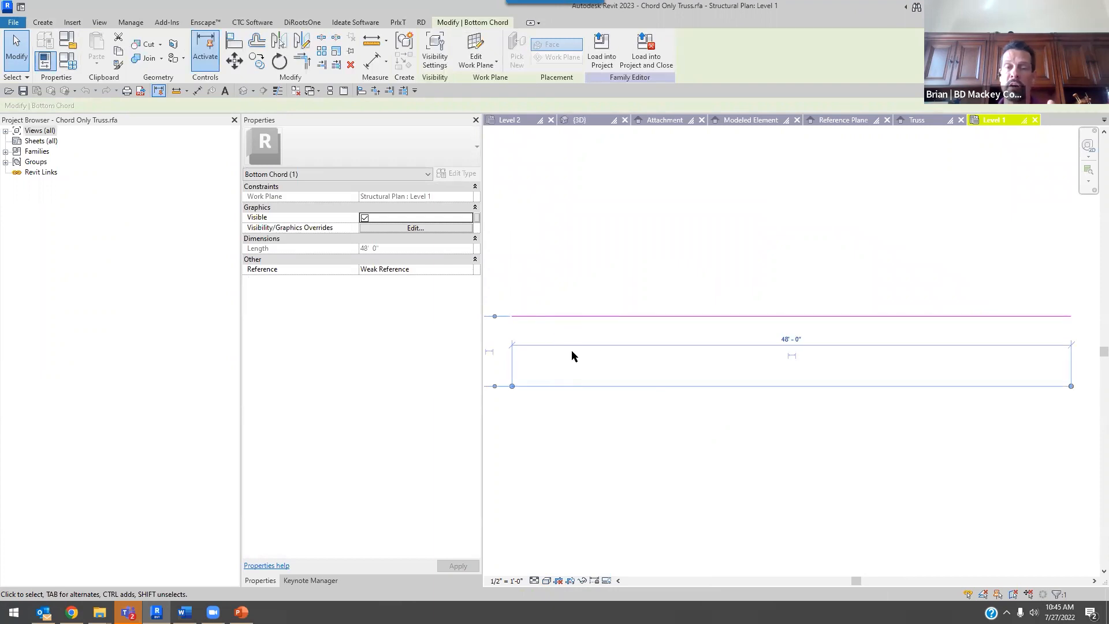
left_click(855, 351)
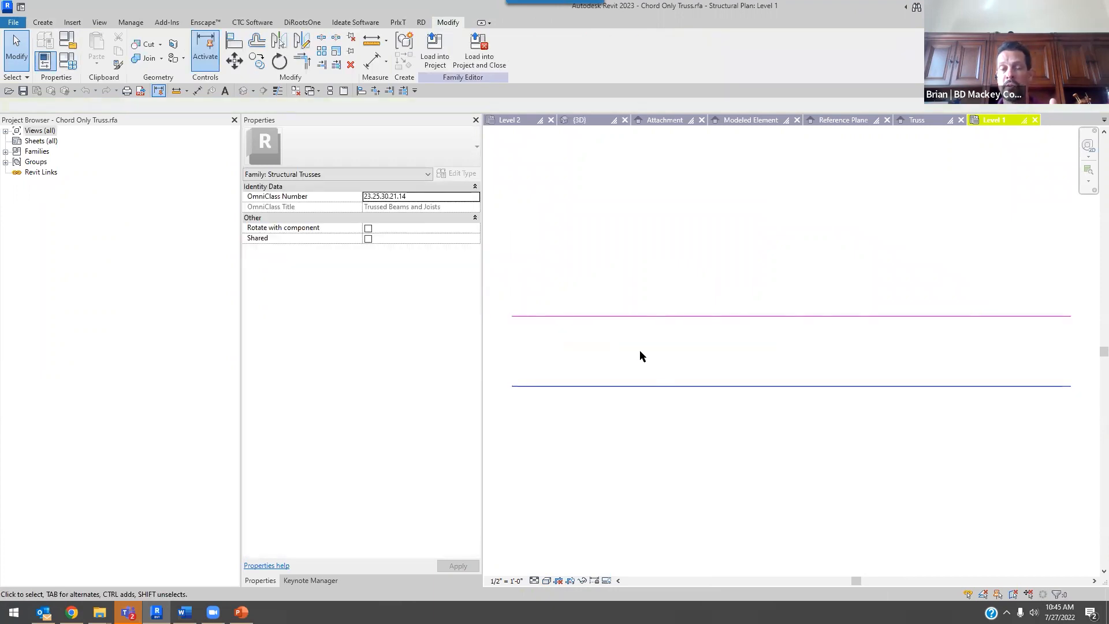
left_click(778, 387)
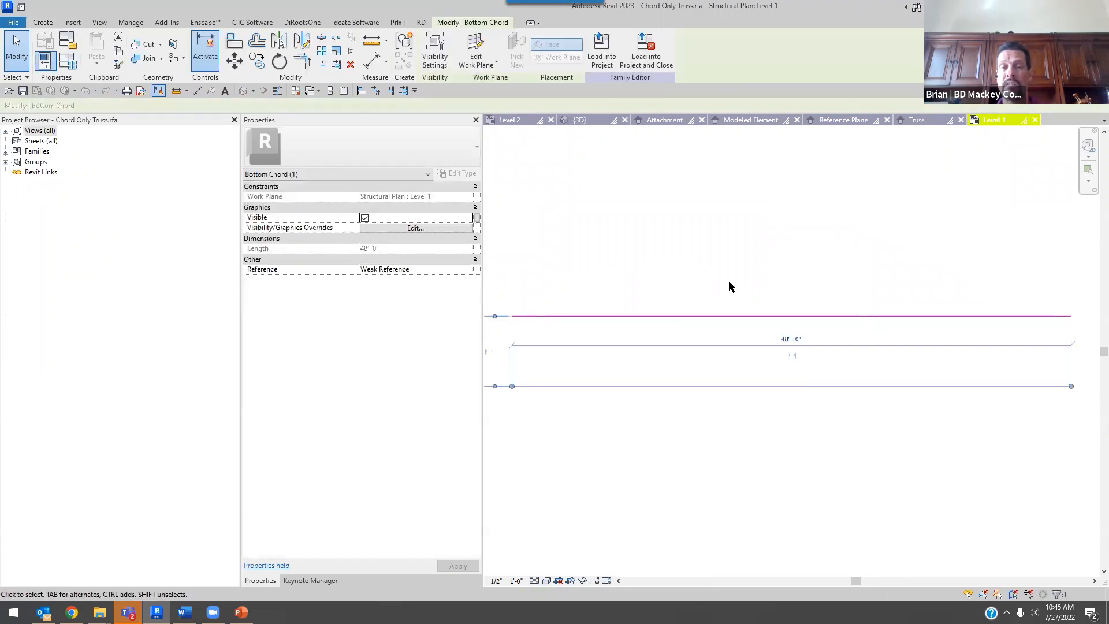
left_click(728, 282)
key("v")
key("g")
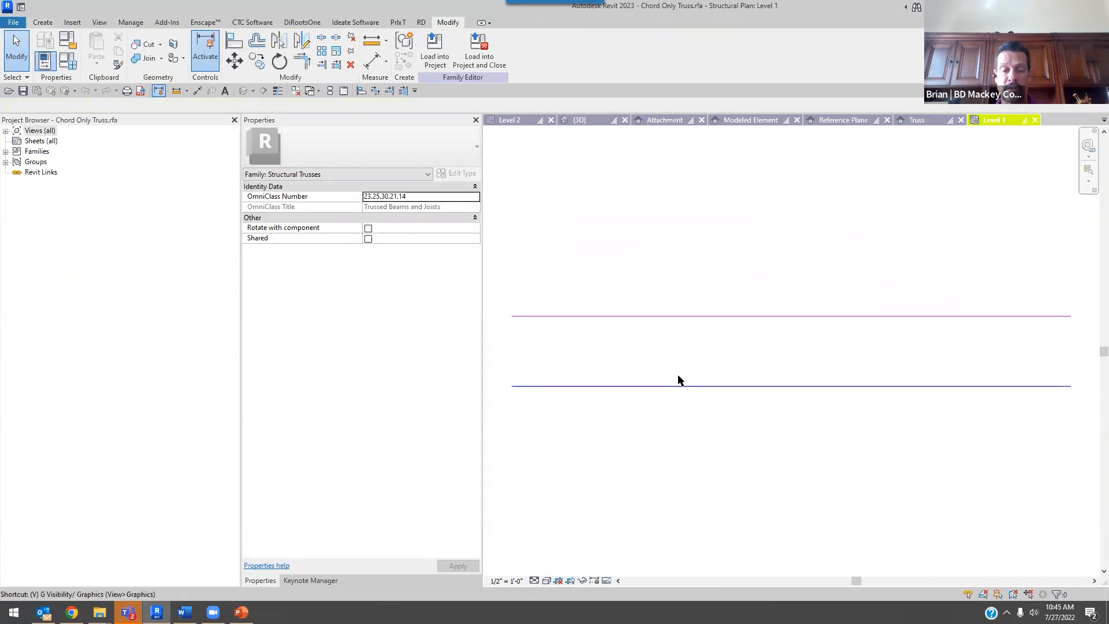
left_click(130, 140)
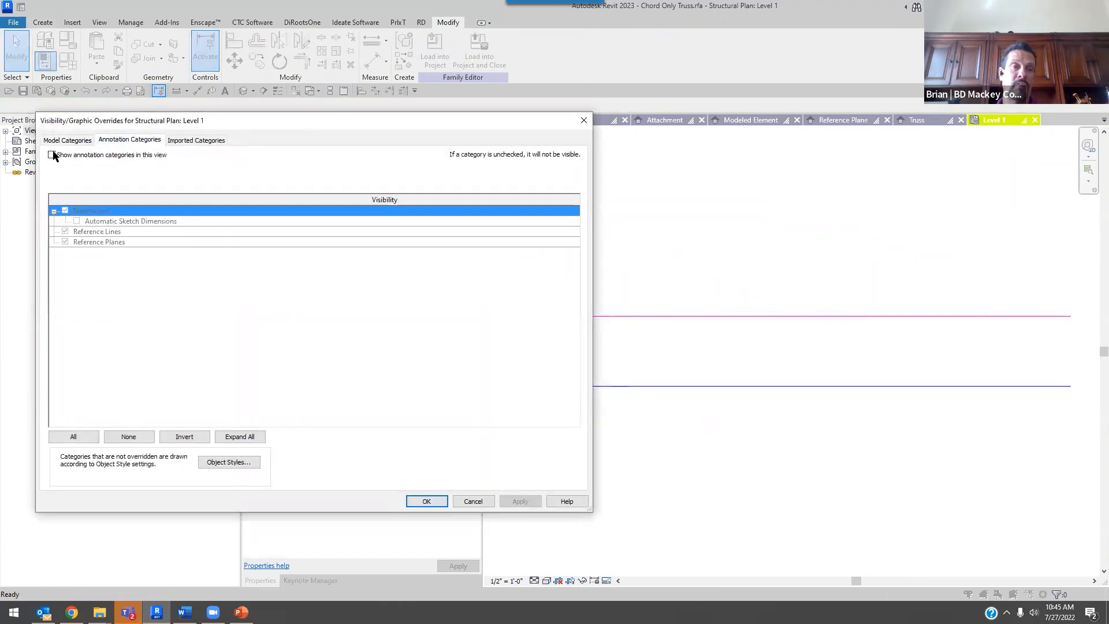
left_click(415, 505)
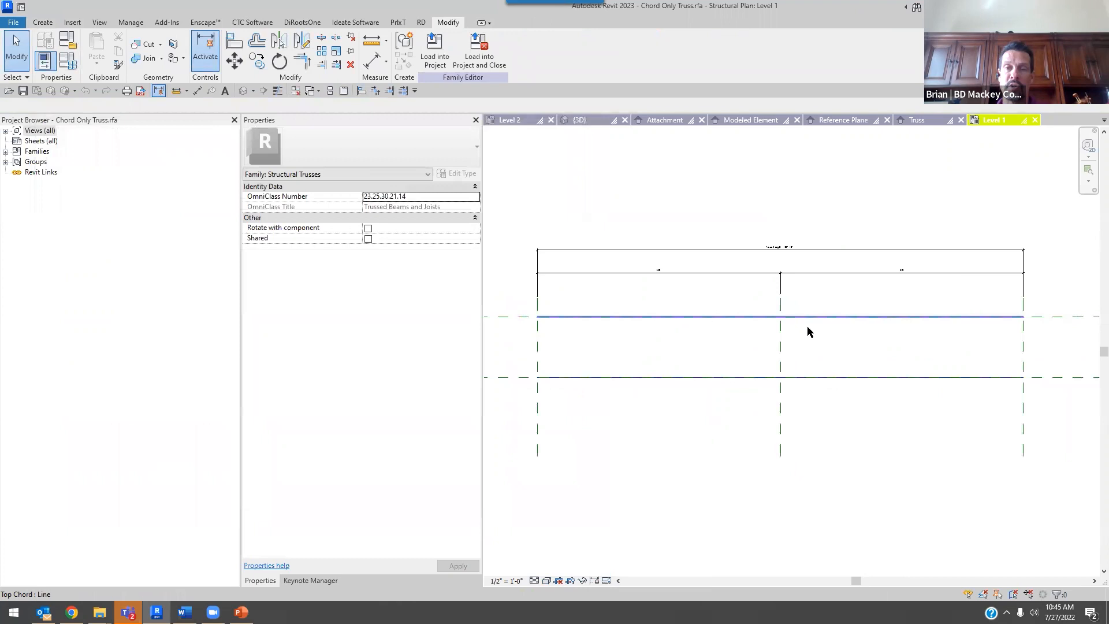
- Examine the top and bottom chord lines against the reference planes, then close the Chord Only Truss family
left_click(599, 322)
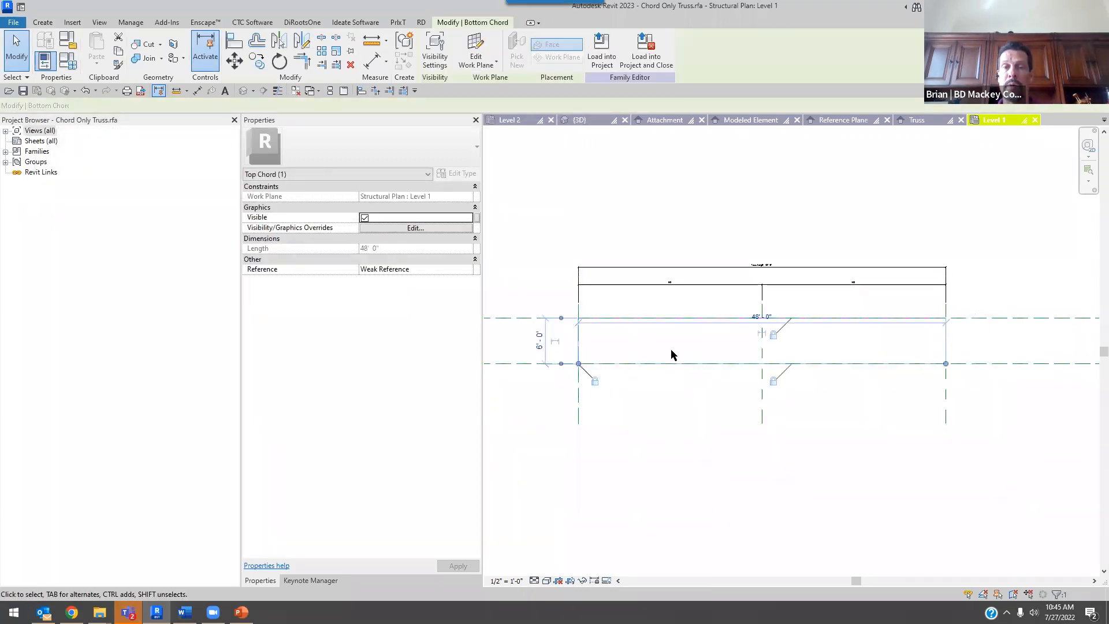
key("ctrl+F4")
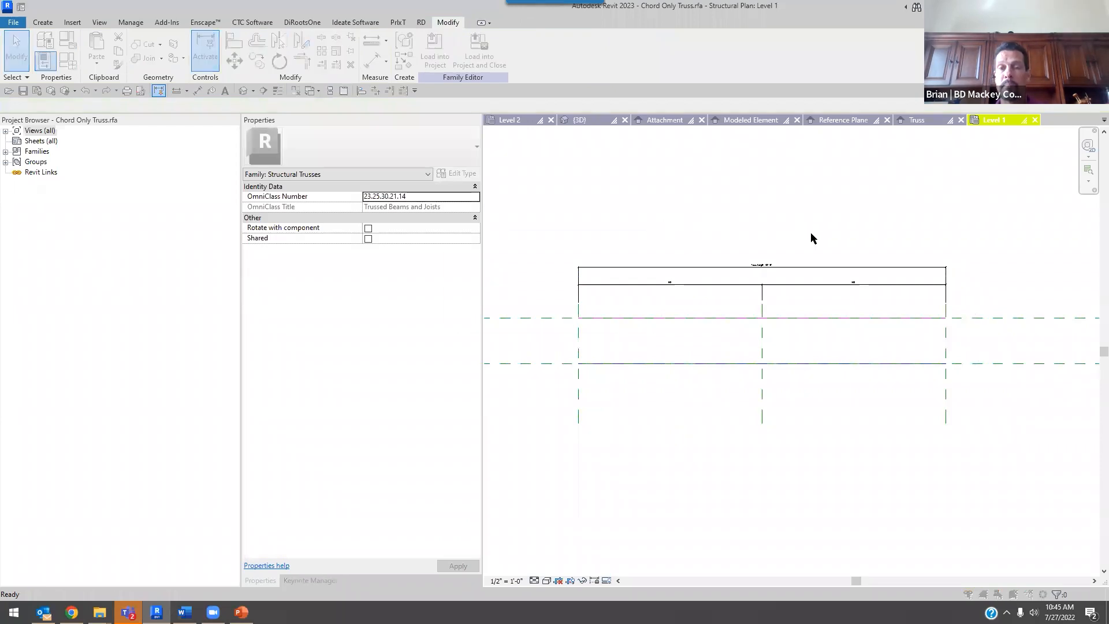
left_click(572, 312)
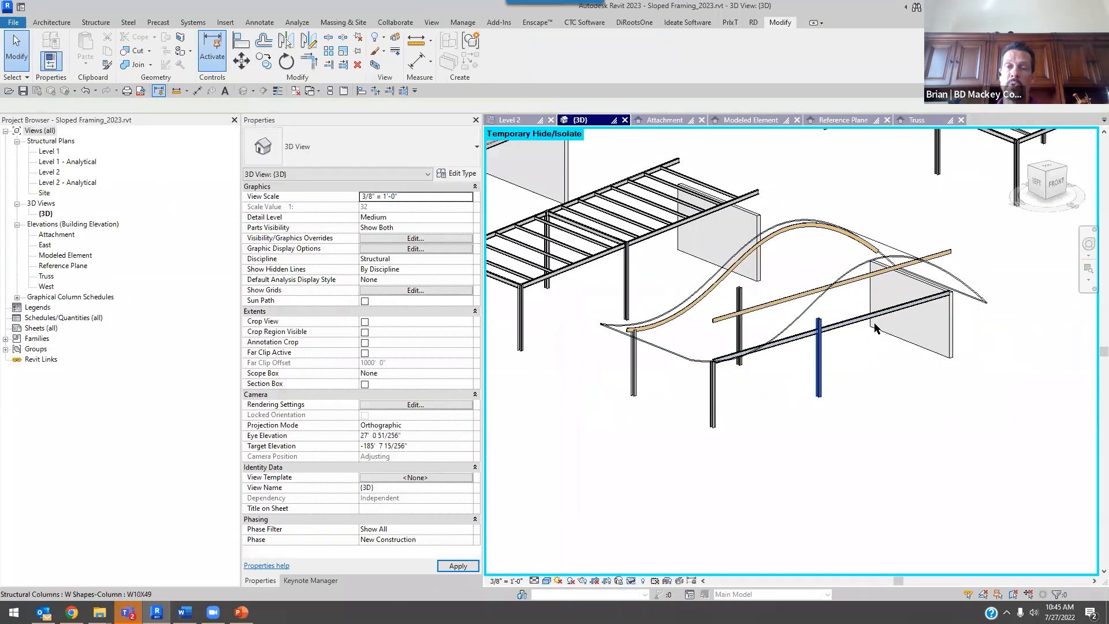
- Turn off Create Bottom Chord for the grid M truss in the 3D view
left_click(818, 298)
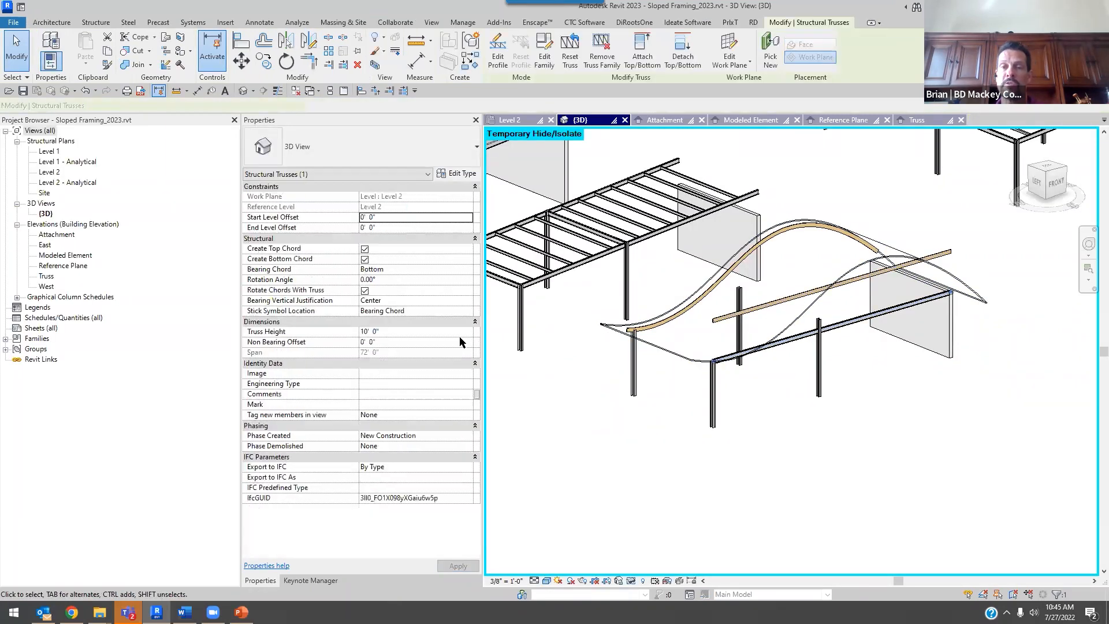
left_click(365, 290)
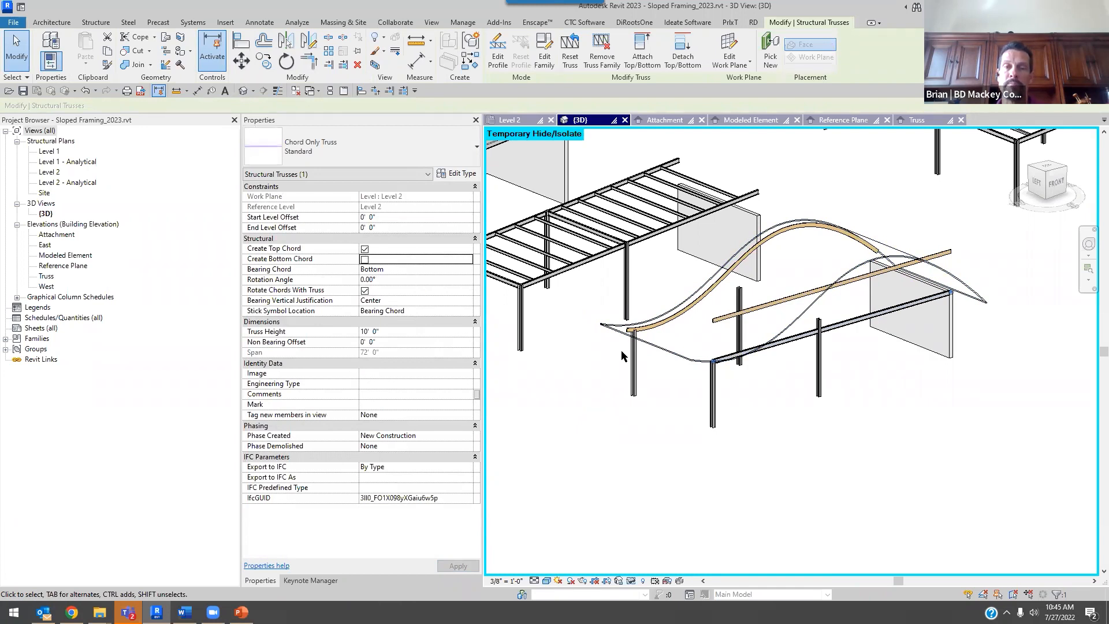
left_click(861, 436)
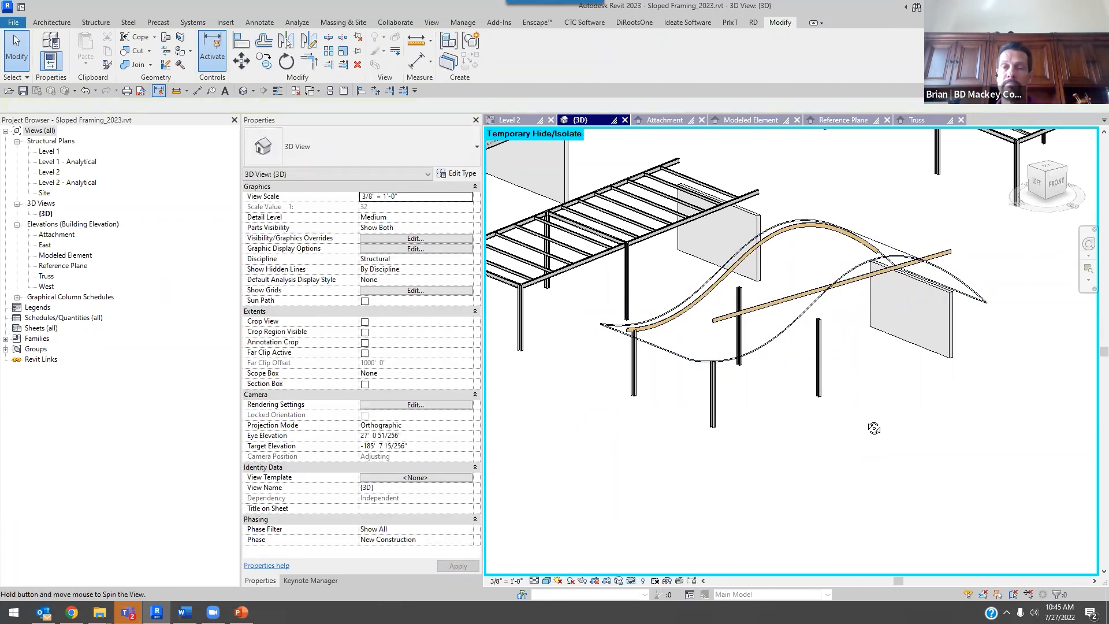
middle_click_drag(872, 402, 868, 450, "shift")
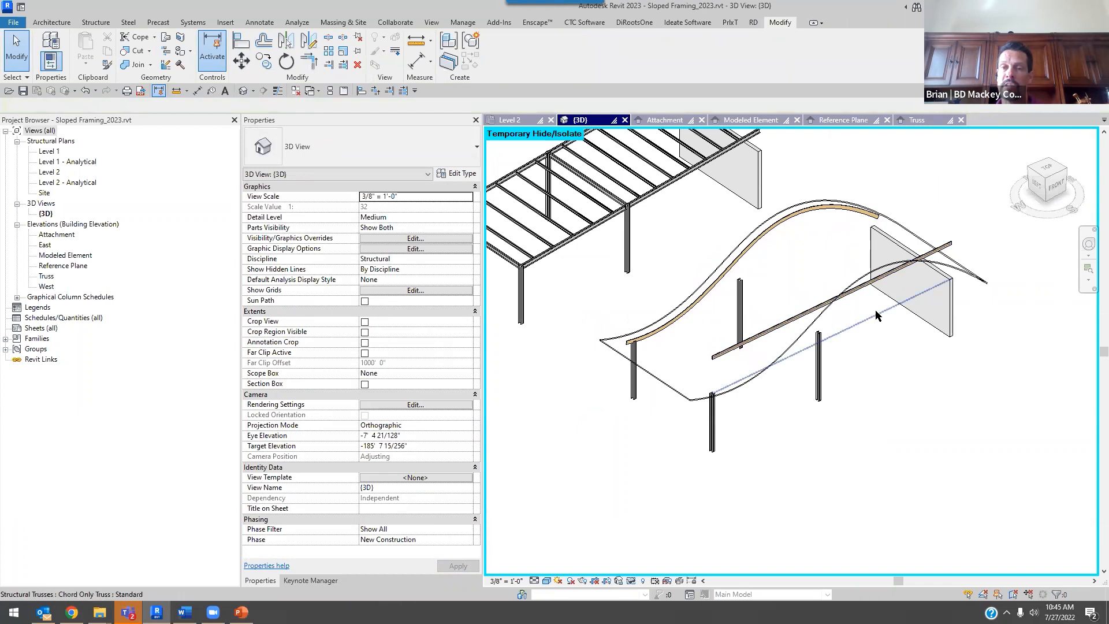
- Attach the grid M truss to the S-curved roof and clear the selection
left_click(817, 301)
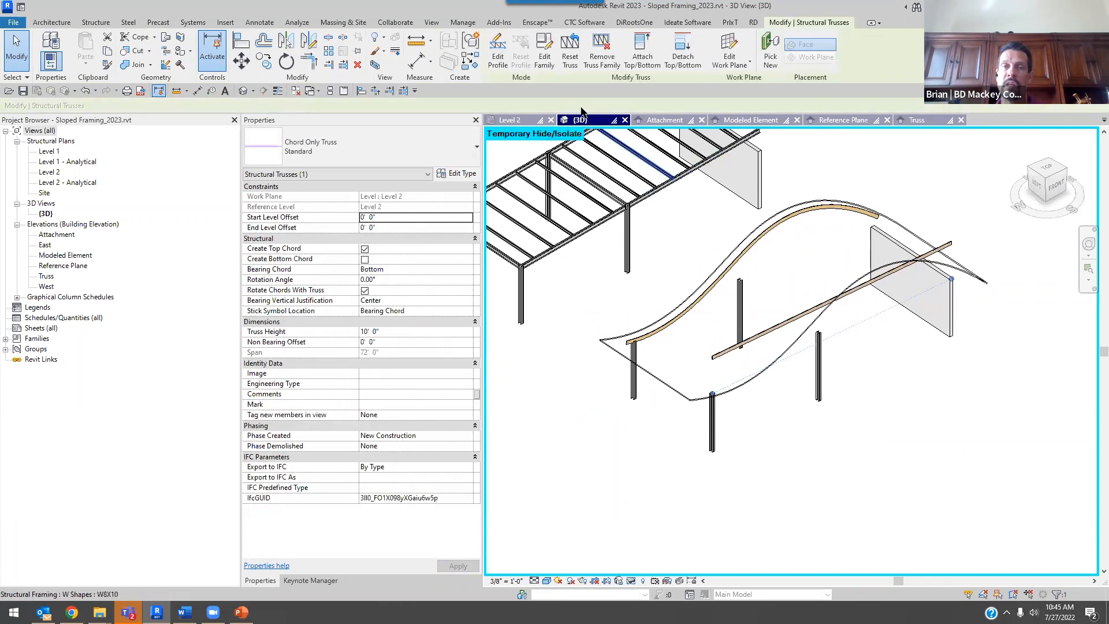
left_click(643, 56)
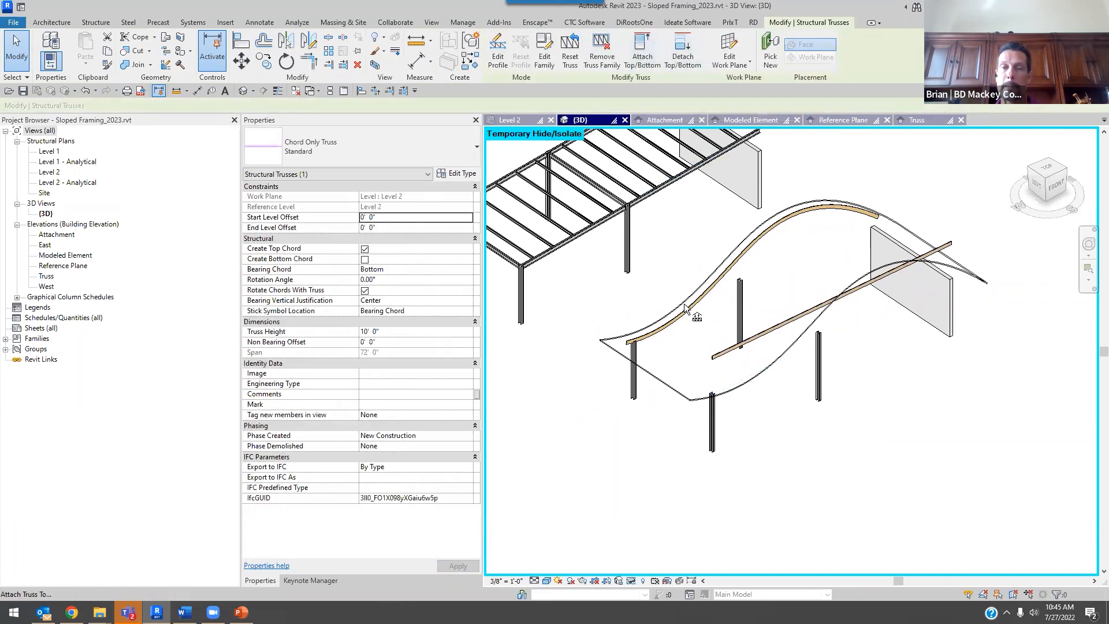
left_click(666, 382)
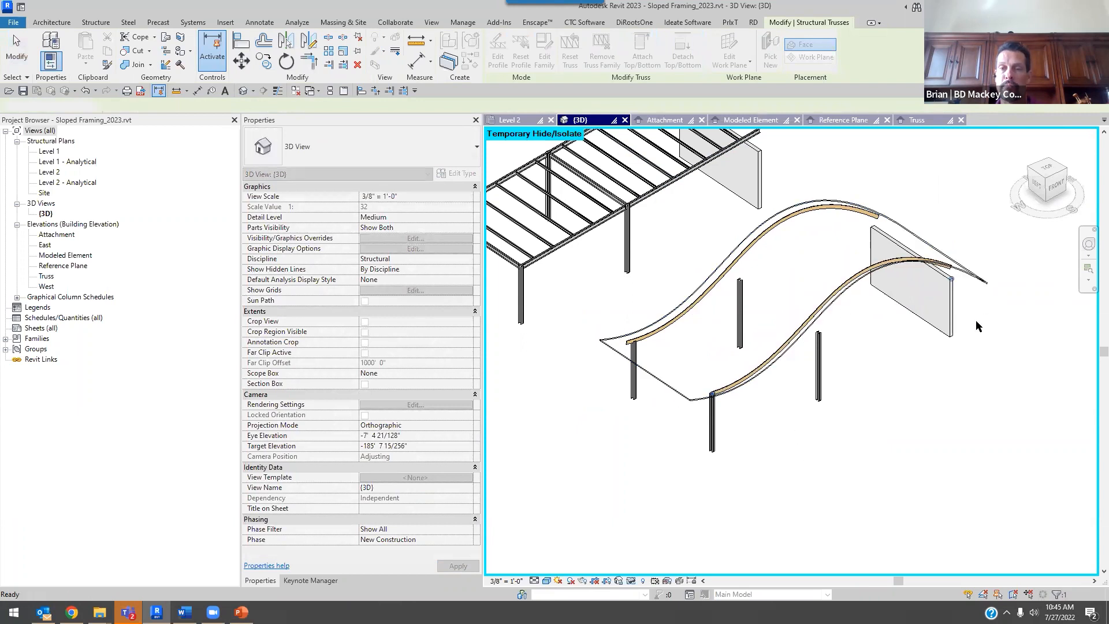
left_click(933, 360)
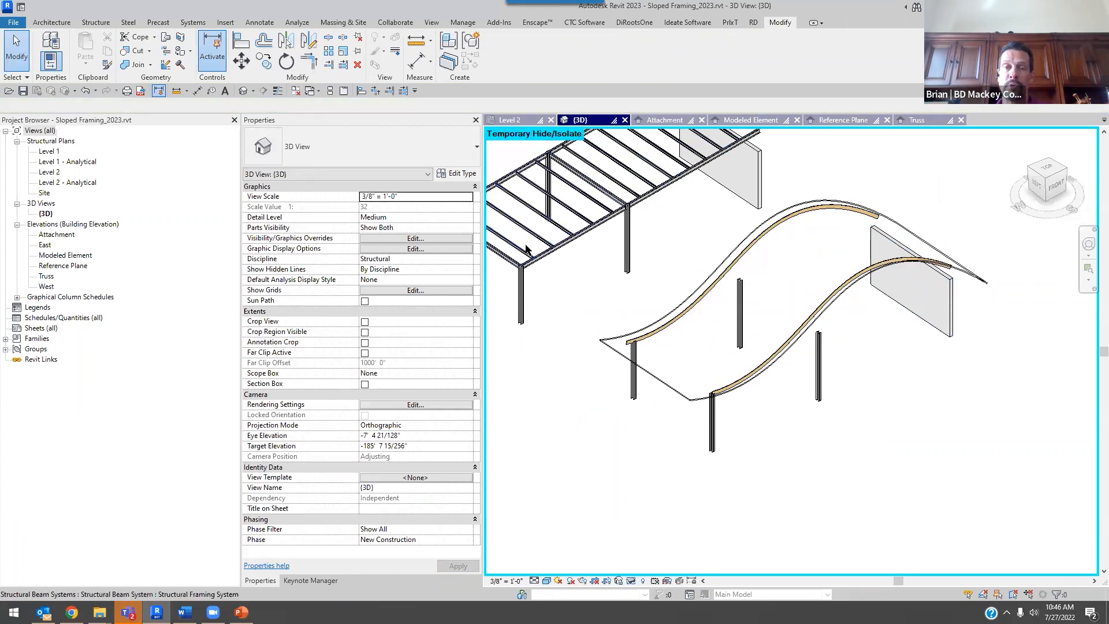
- In the Level 2 plan, copy the grid N truss toward grid M as seven multiple copies spaced 4' apart
left_click(1020, 262)
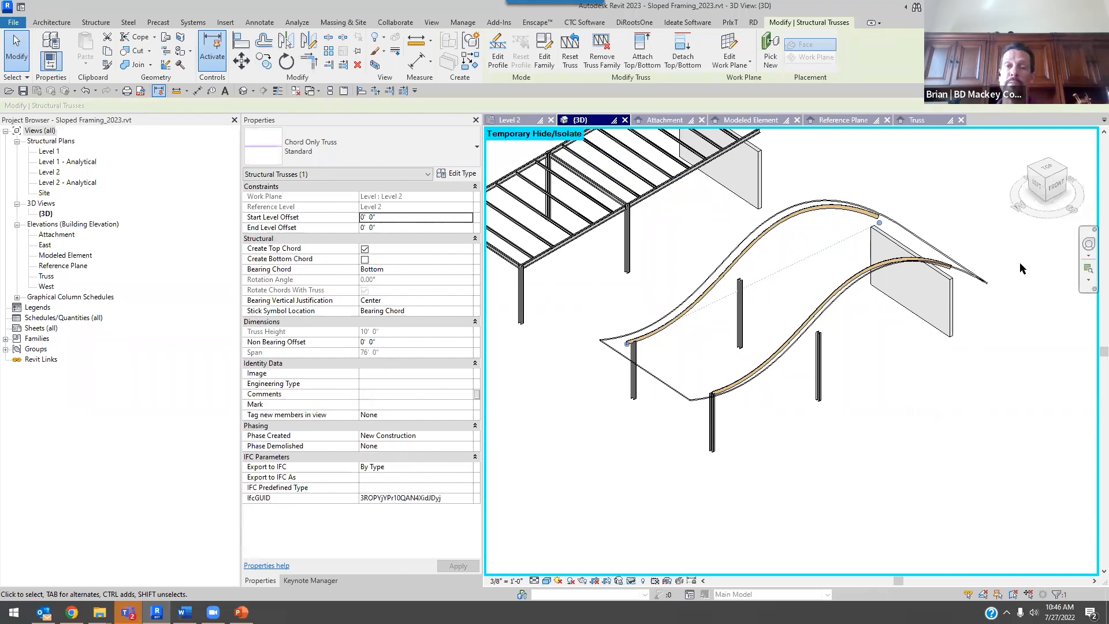
left_click(530, 122)
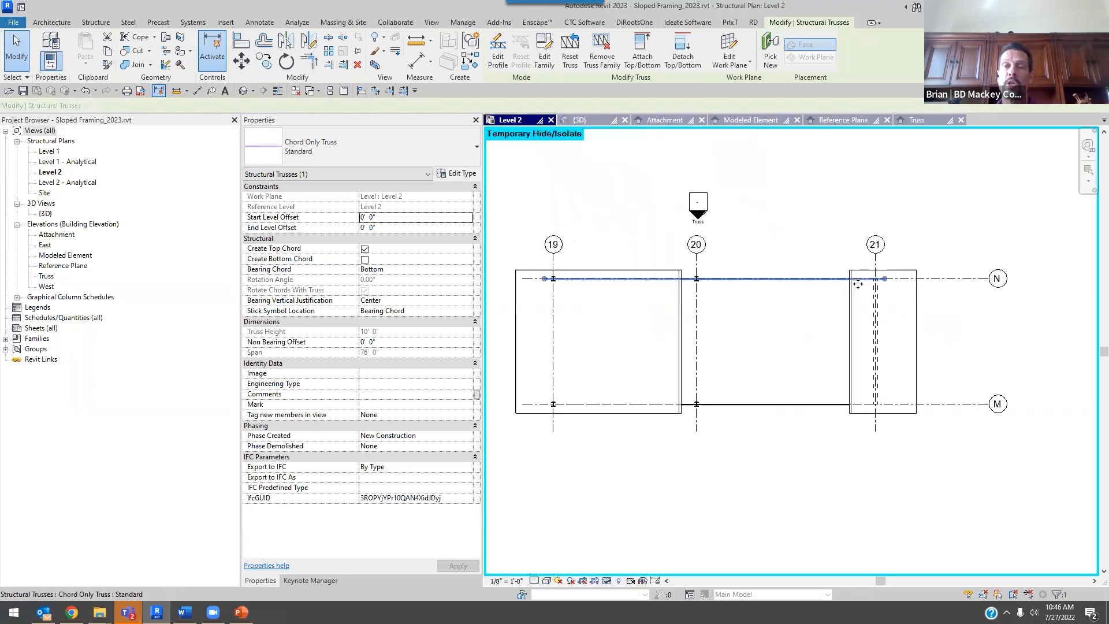
left_click(285, 61)
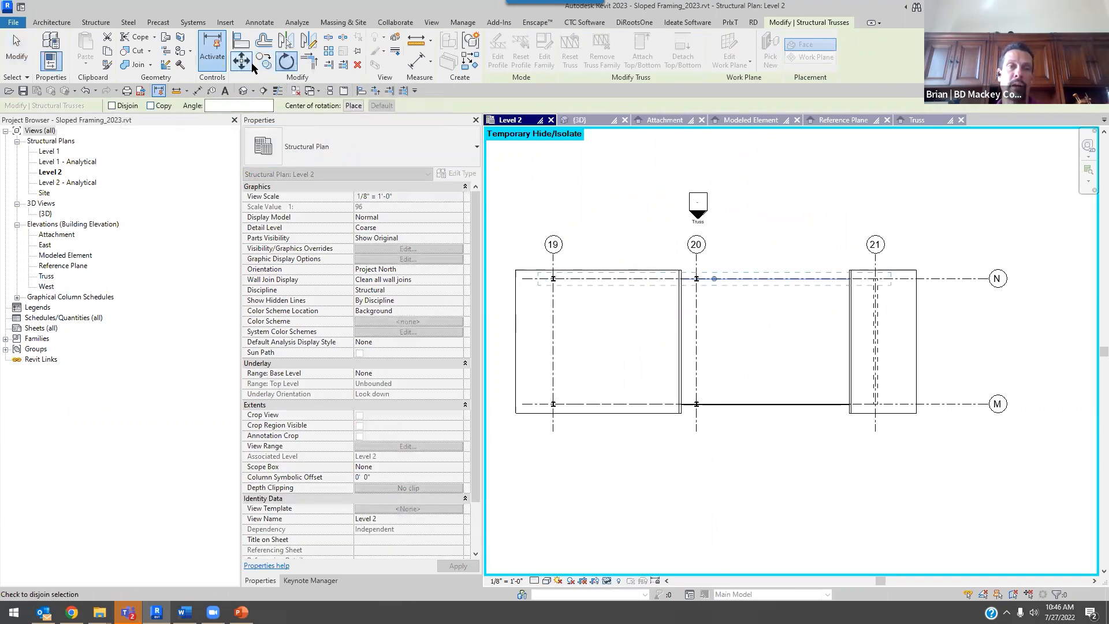
left_click(265, 62)
left_click(214, 107)
left_click(1035, 288)
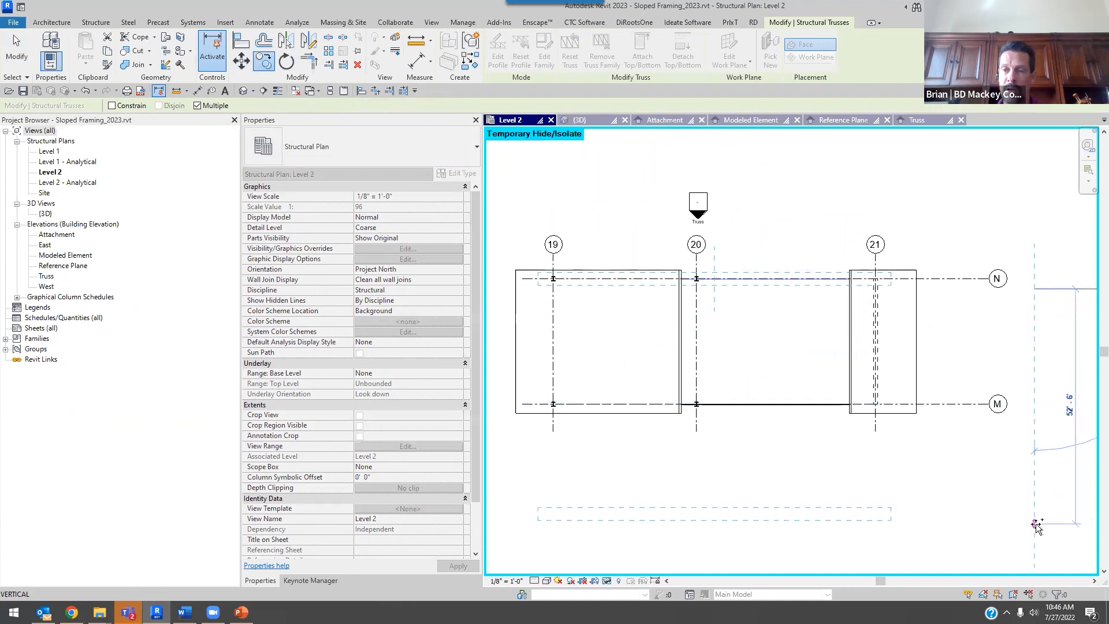
type("4")
key("Return")
type("4")
key("Return")
type("4")
key("Return")
type("4")
key("Return")
type("4 4")
key("Return")
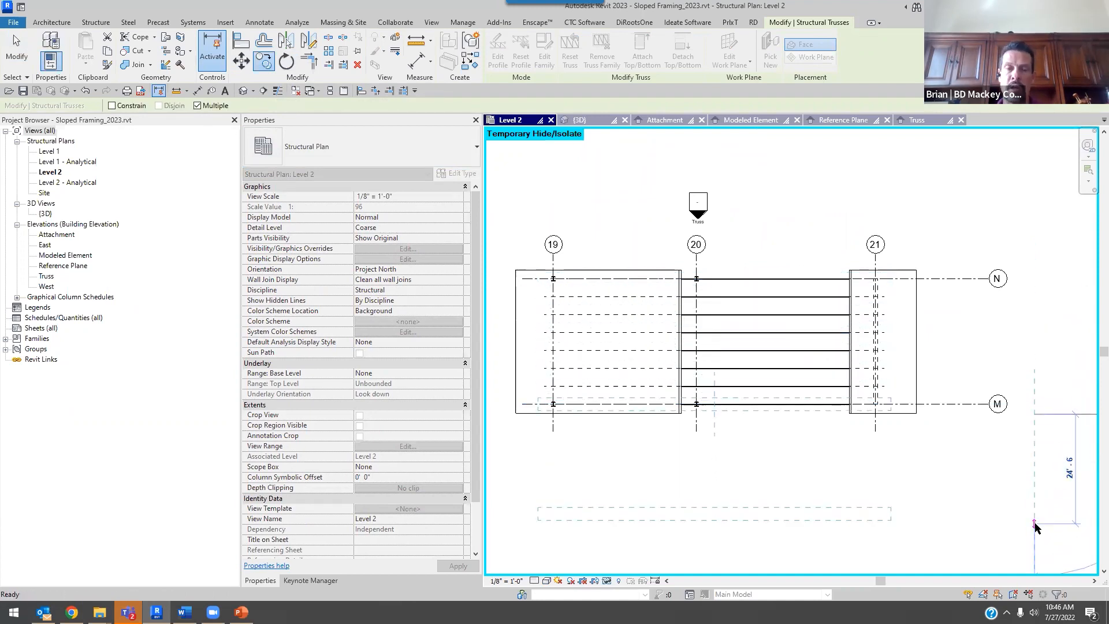
key("Escape")
- In the 3D view, select the two copied trusses nearest grid N, filter to Structural Trusses only, and attach them to the S-curved roof
left_click(579, 119)
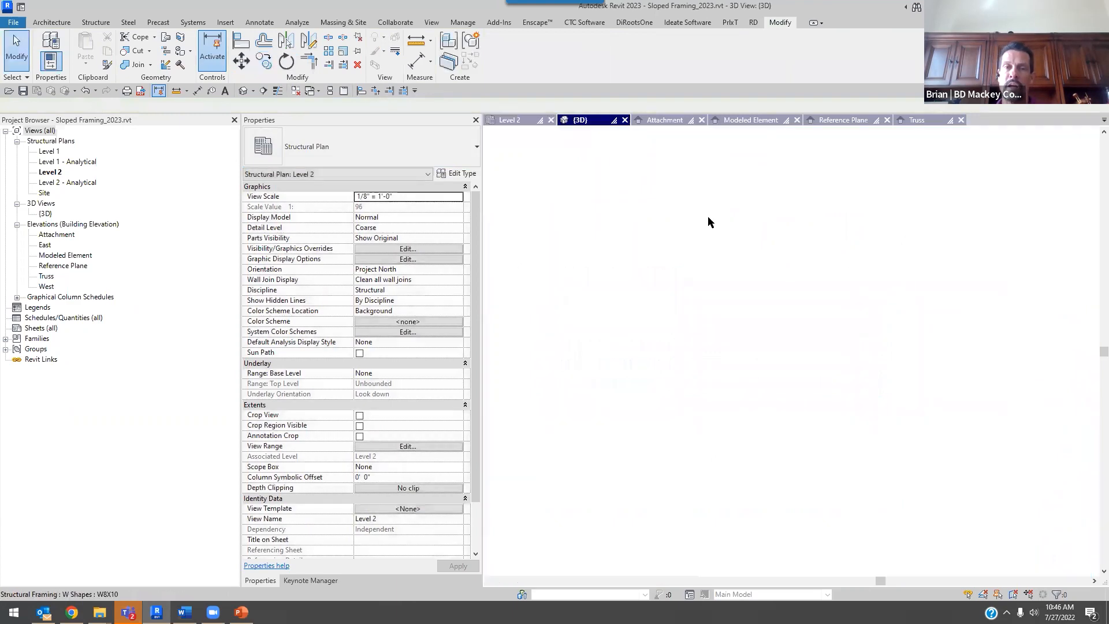
scroll(823, 406, "up", 2)
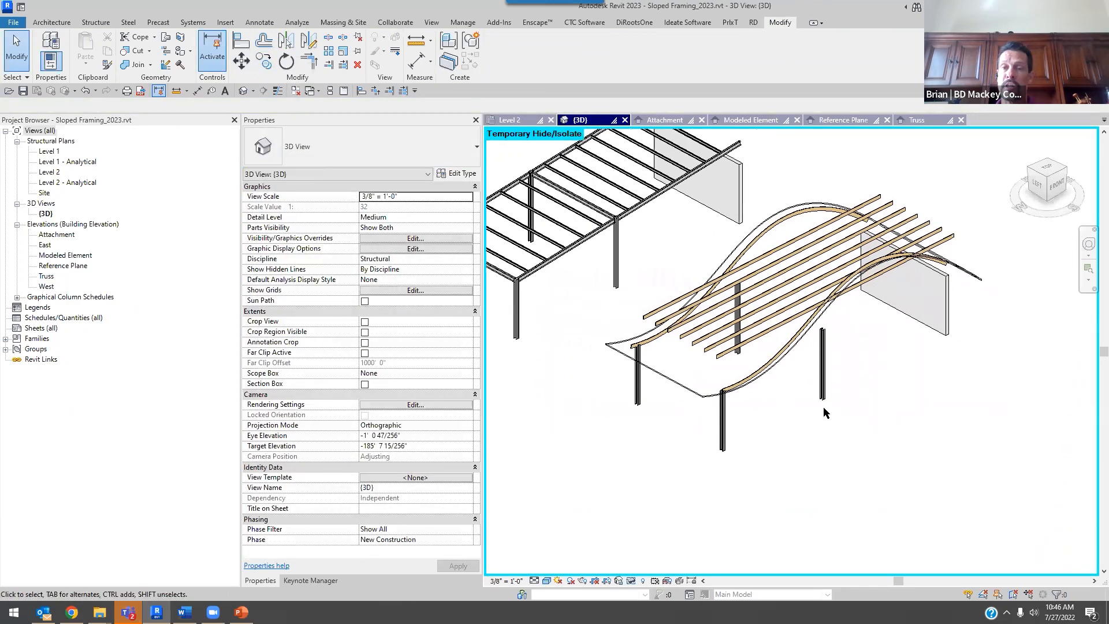
scroll(899, 184, "up", 3)
left_click_drag(898, 196, 881, 236)
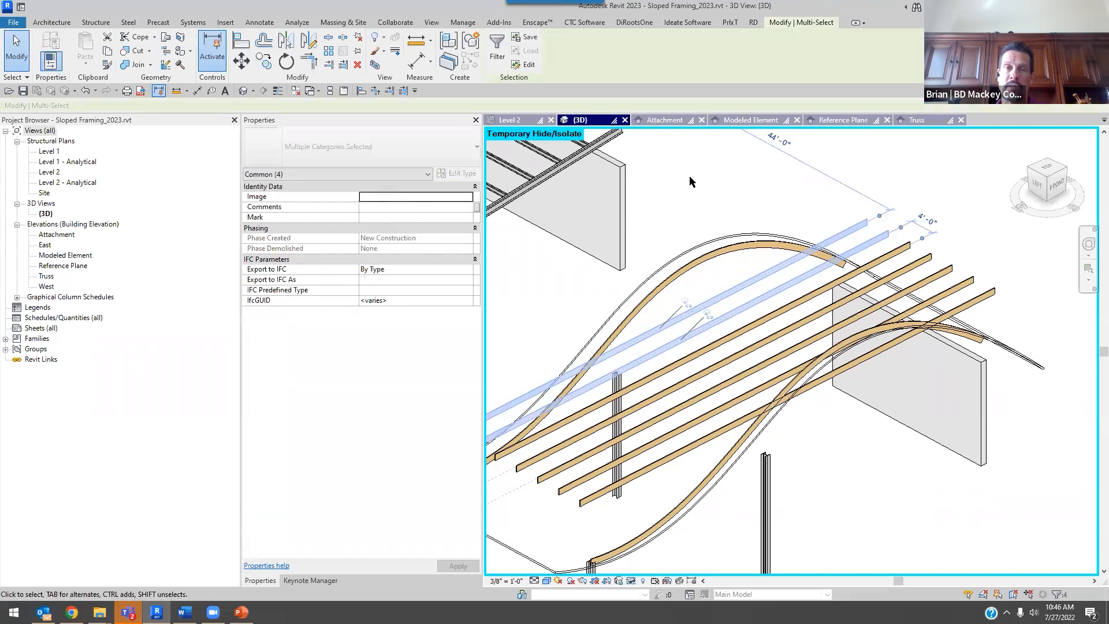
left_click(497, 51)
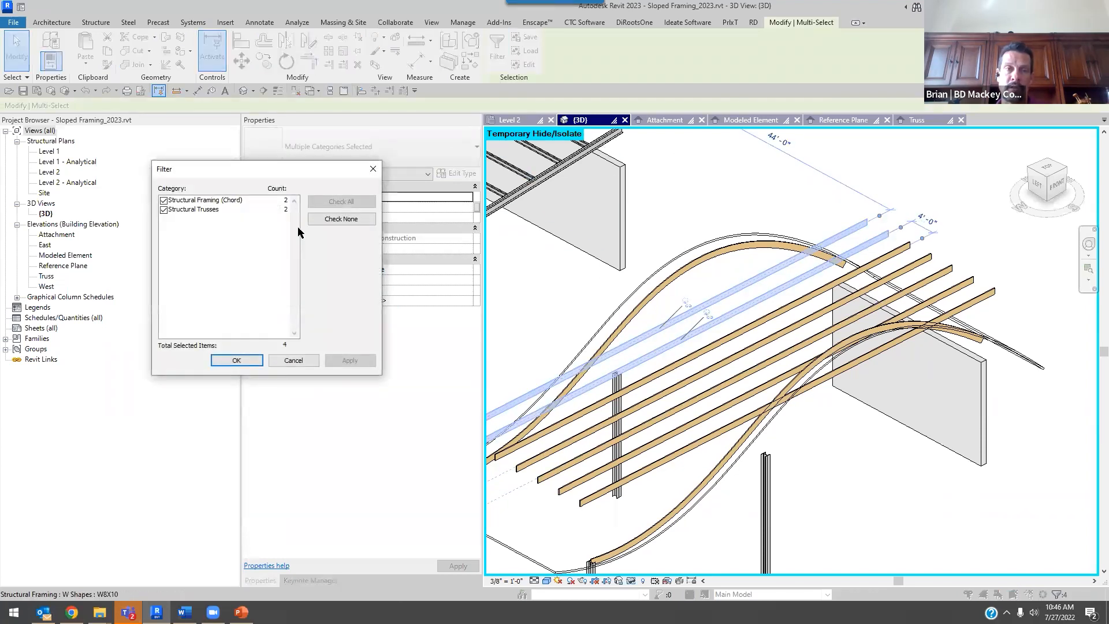
left_click(340, 219)
left_click(164, 209)
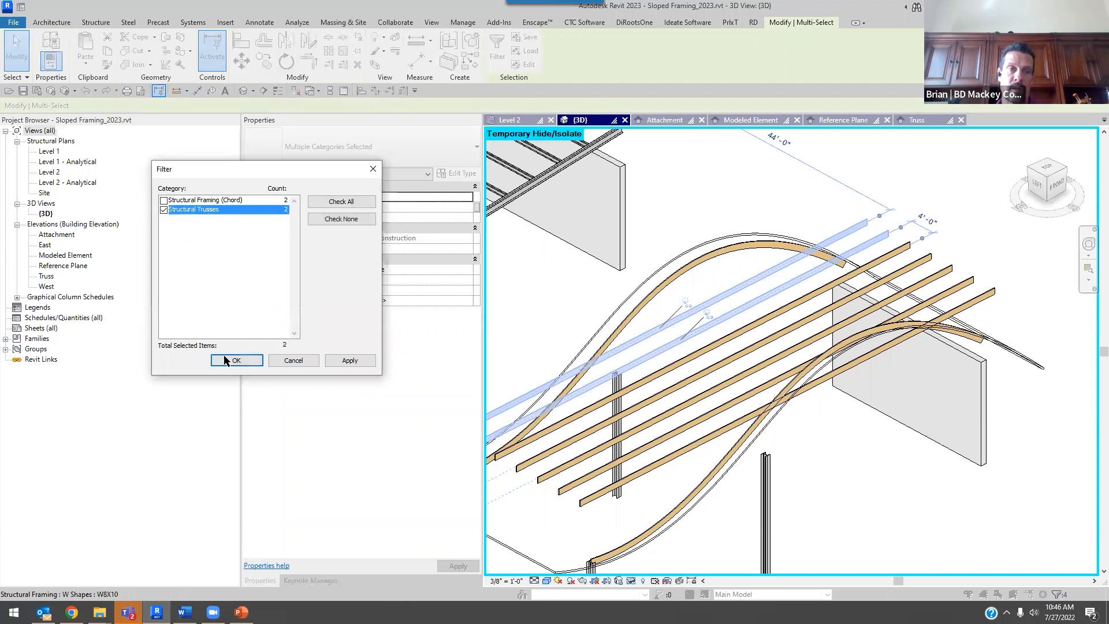
key("Return")
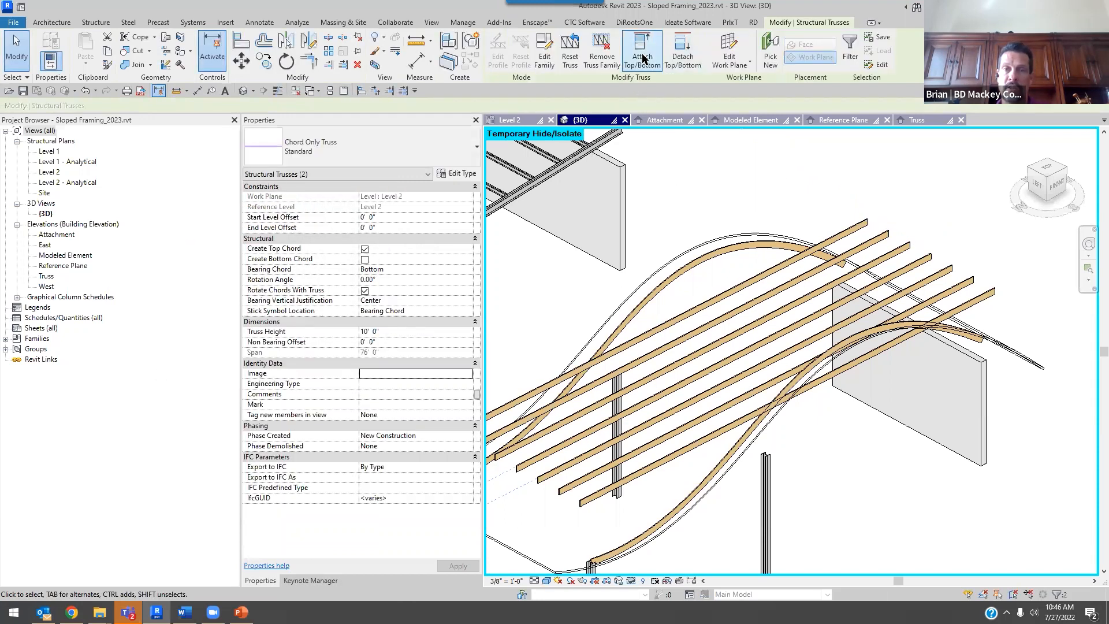
left_click(641, 58)
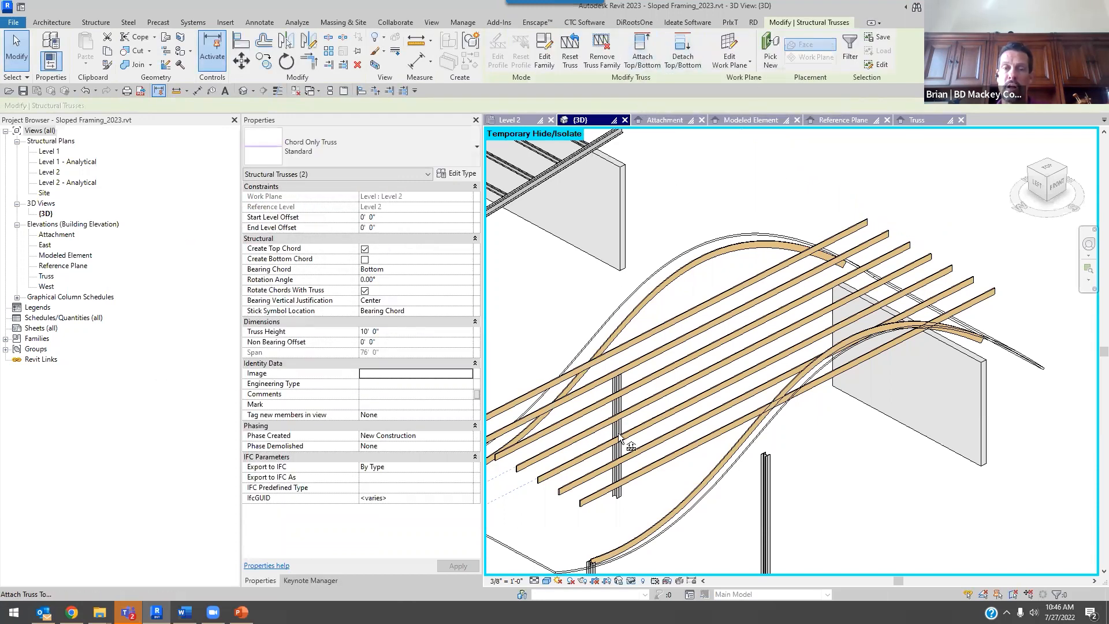
left_click(541, 560)
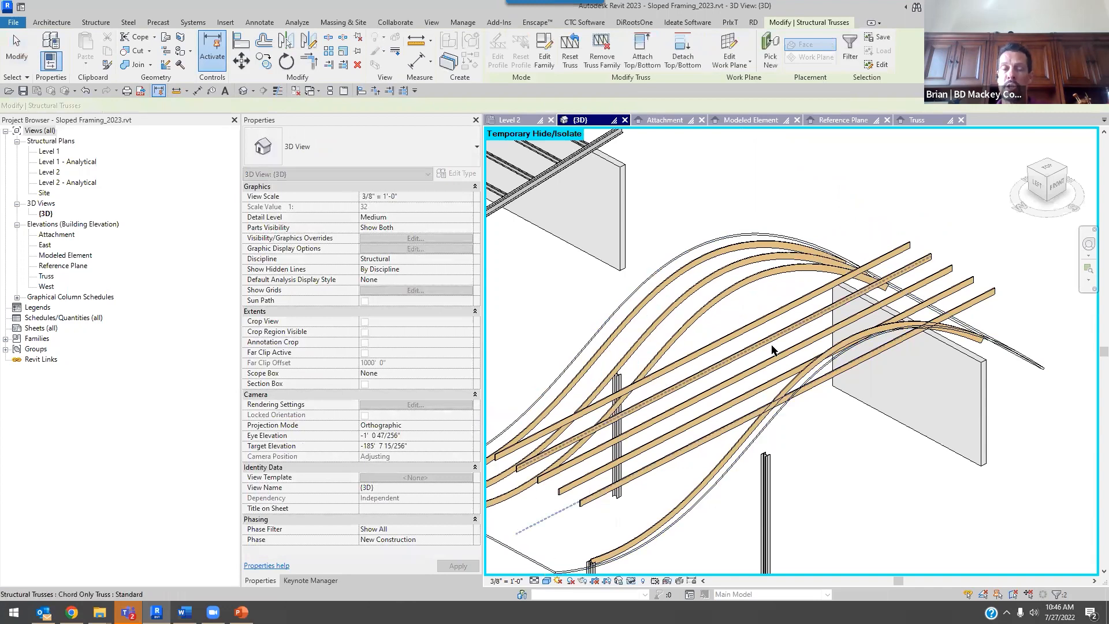
scroll(868, 217, "down", 2)
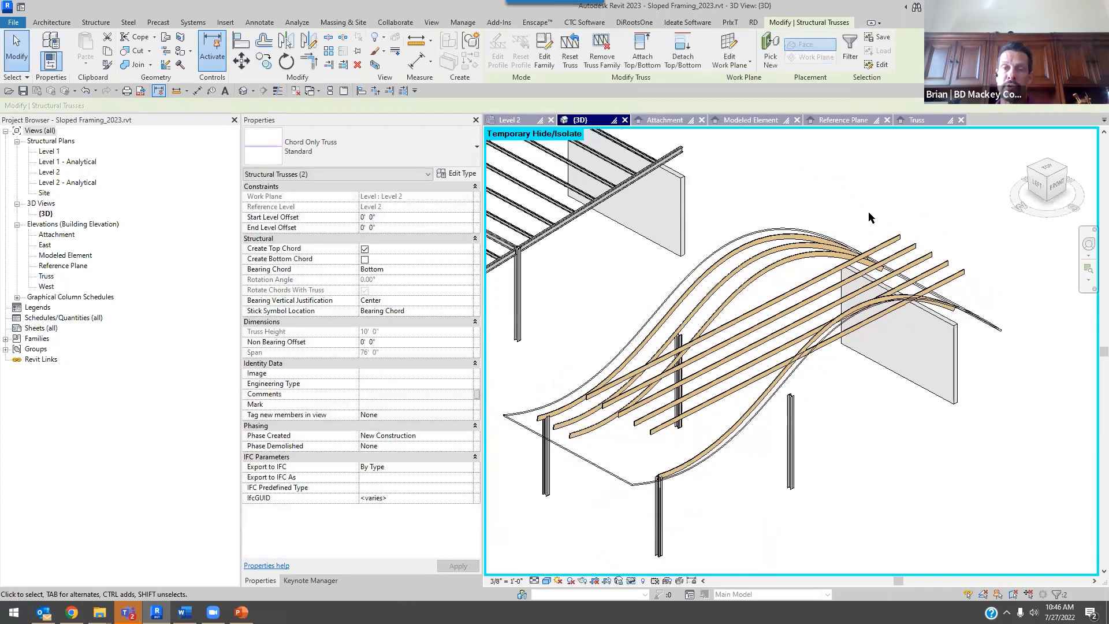
key("Escape")
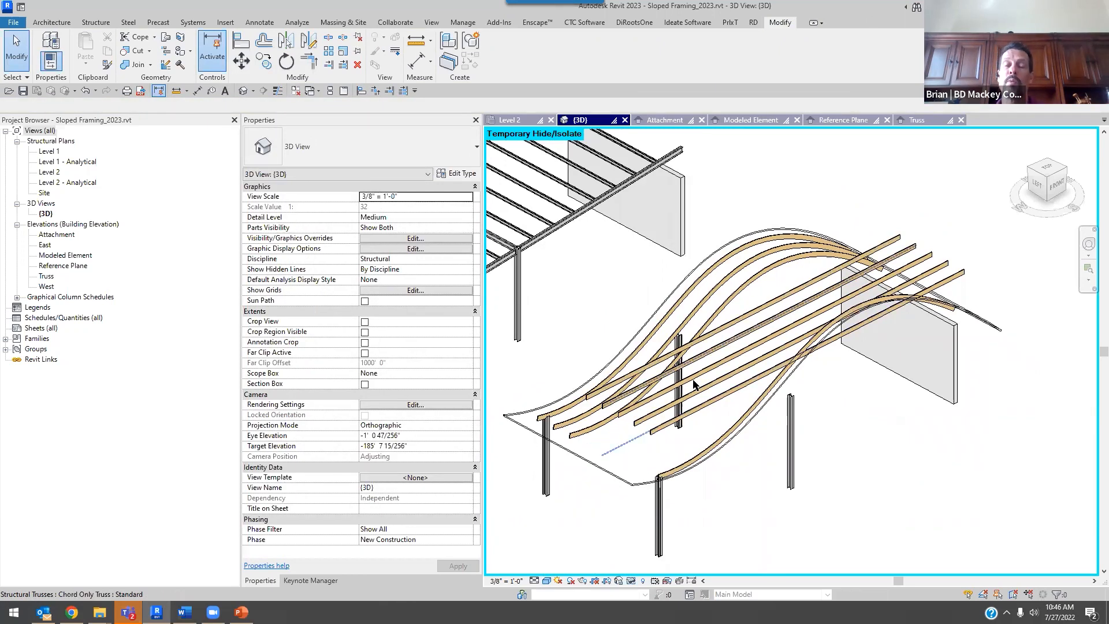
- Edit the S-curved roof's profile, lowering the spline control point near the supporting wall, and finish the sketch
left_click(498, 52)
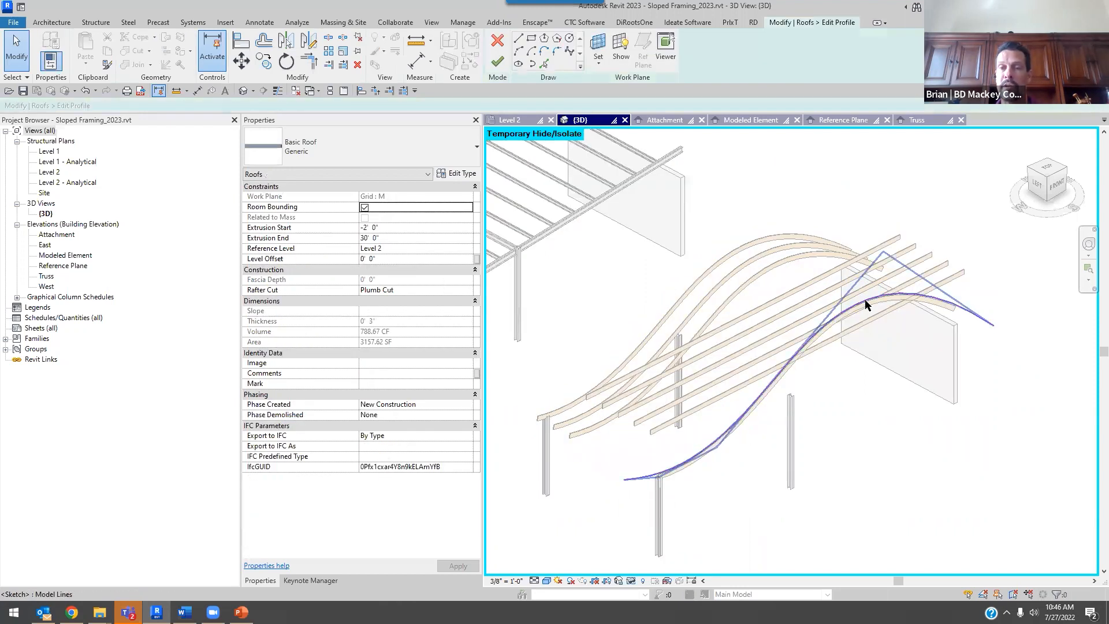
left_click(890, 292)
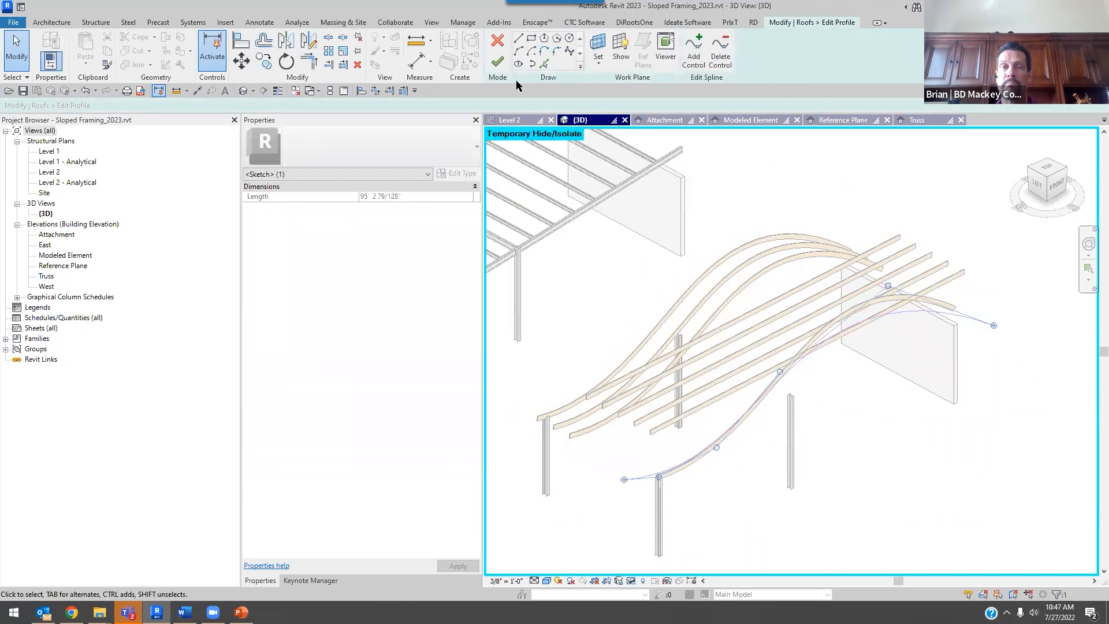
left_click(497, 61)
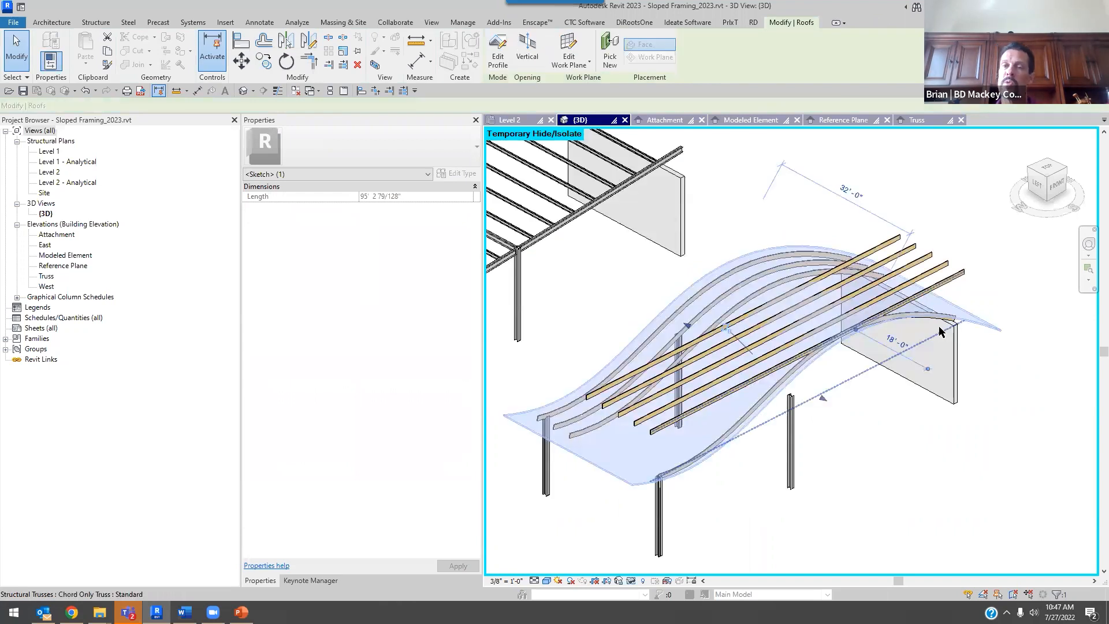
- In the Level 2 plan, extend the grid 19 end of the second copied truss from grid M past the S-curved roof's edge
left_click(995, 226)
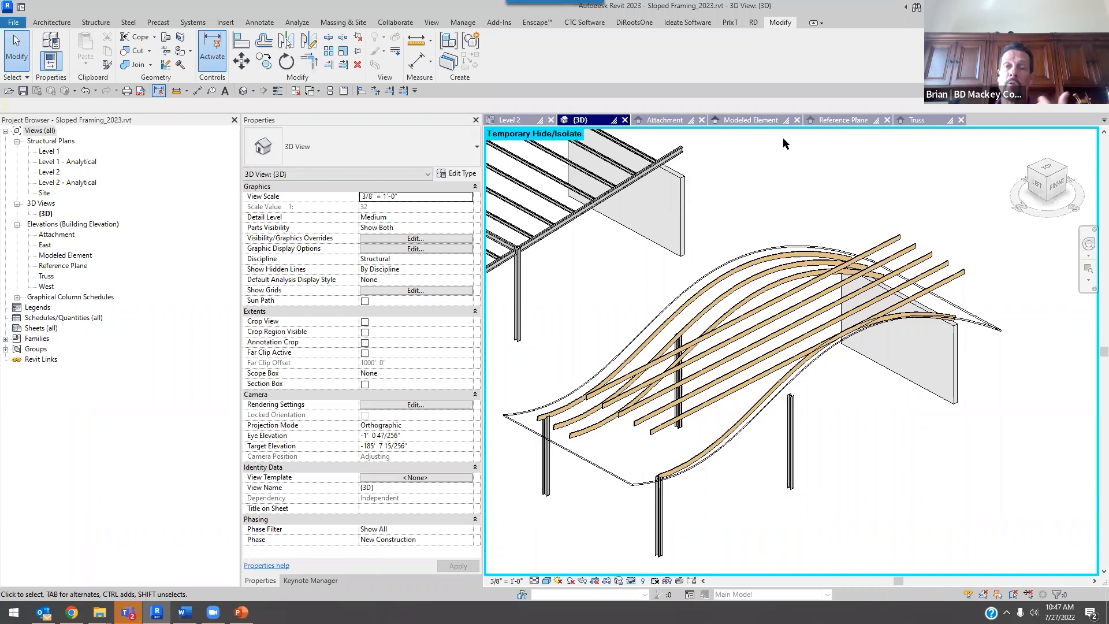
scroll(575, 439, "up", 3)
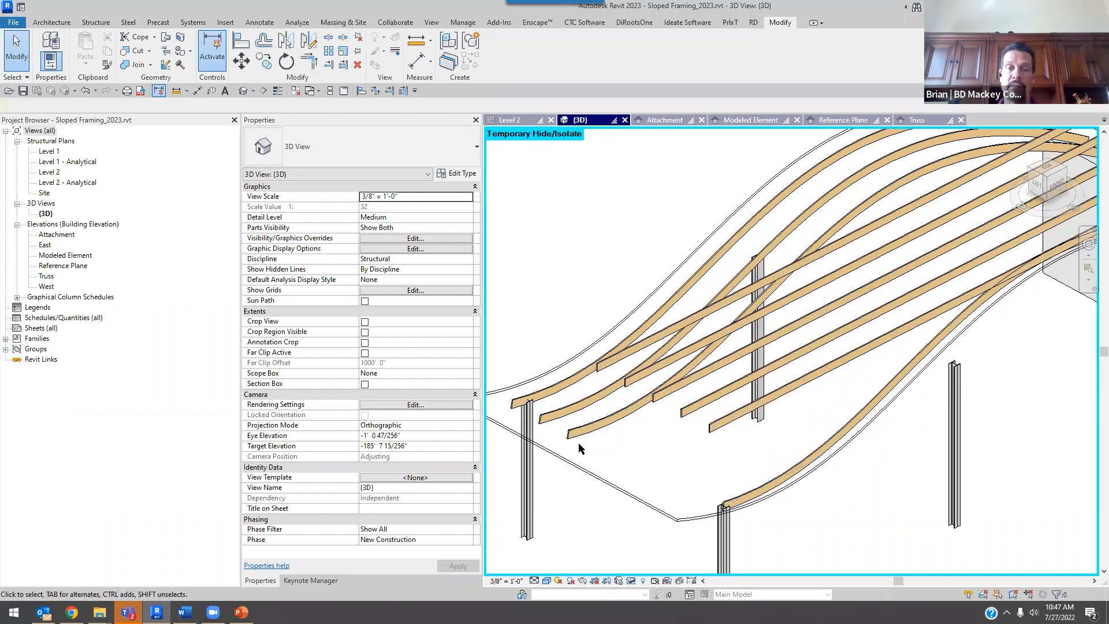
scroll(577, 443, "up", 2)
scroll(881, 365, "down", 3)
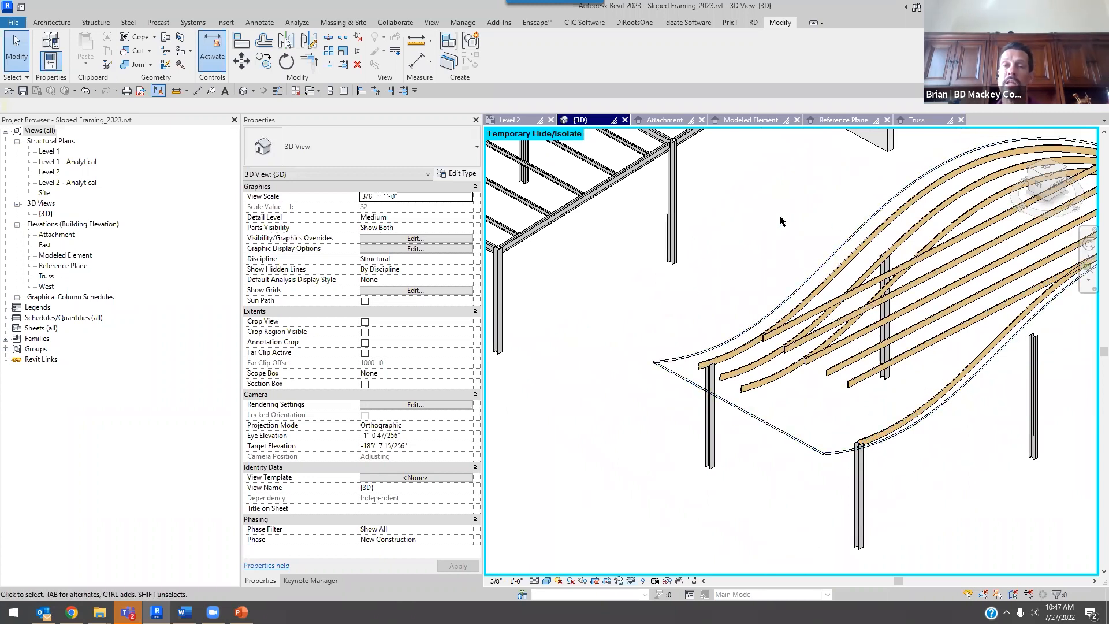
left_click(520, 120)
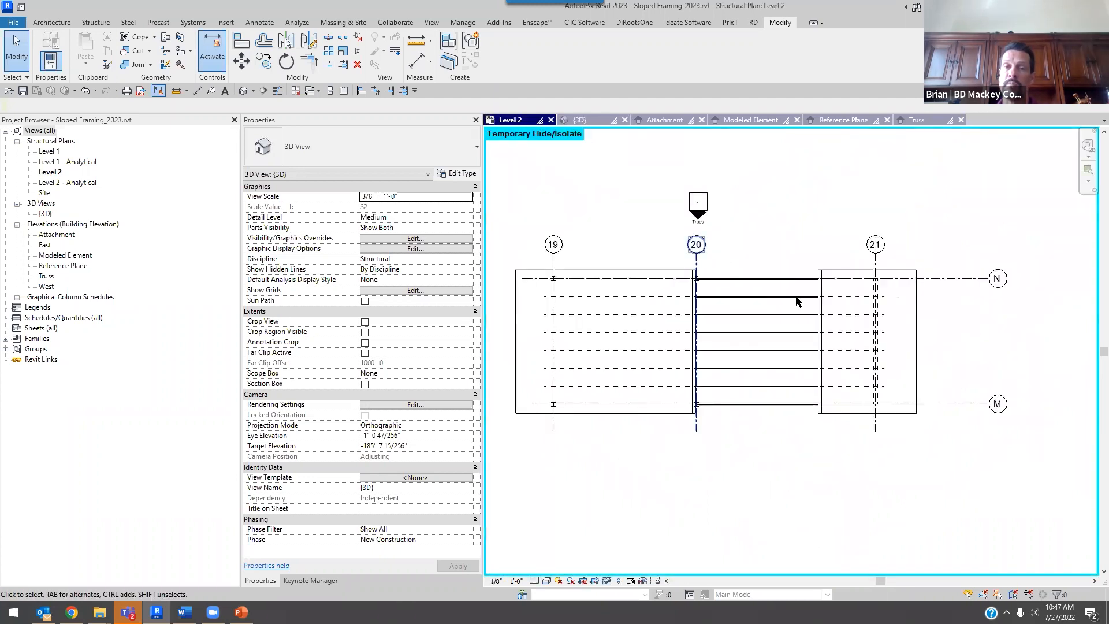
left_click(785, 378)
middle_click_drag(538, 373, 658, 374)
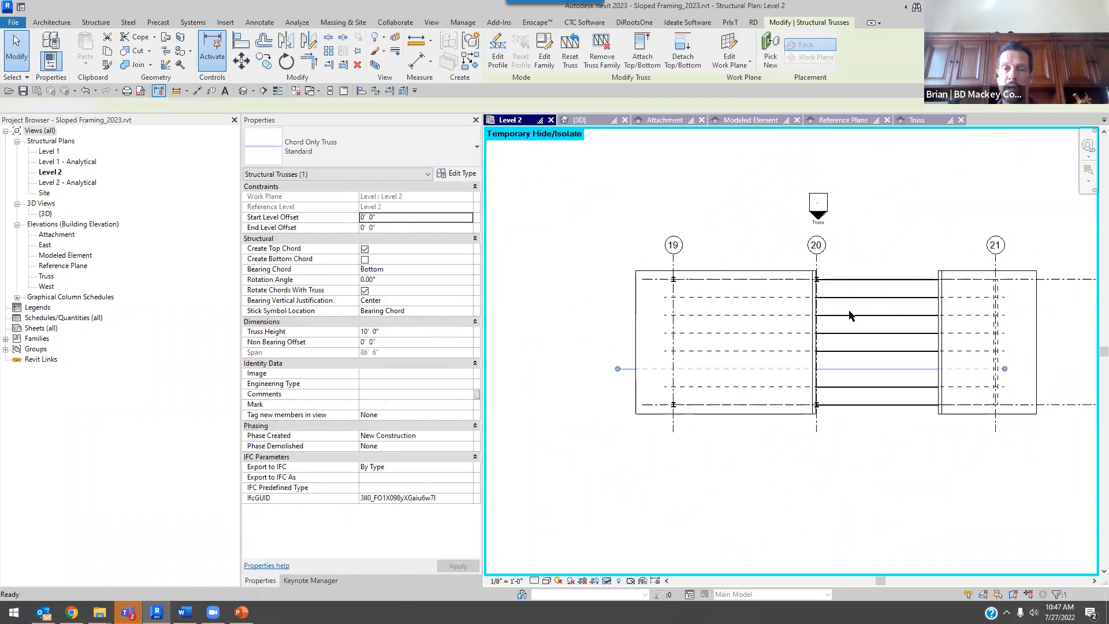
- In the 3D view, try to attach the extended truss to the S-curved roof, resolving the error with Detach Truss
key("ctrl+Tab")
middle_click_drag(807, 420, 784, 425)
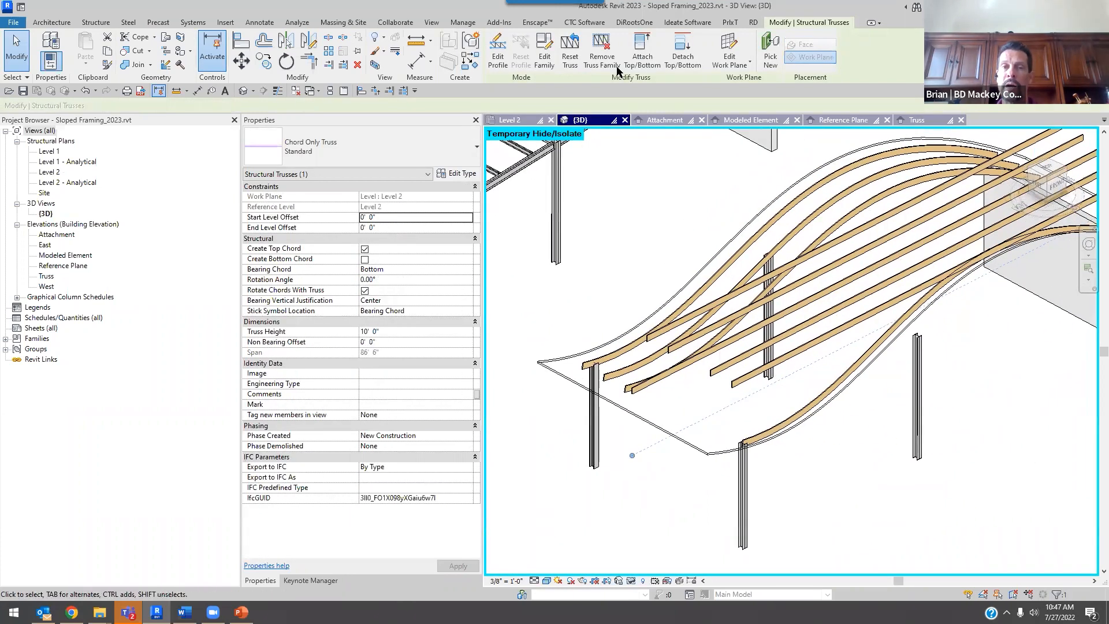
left_click(642, 57)
left_click(717, 506)
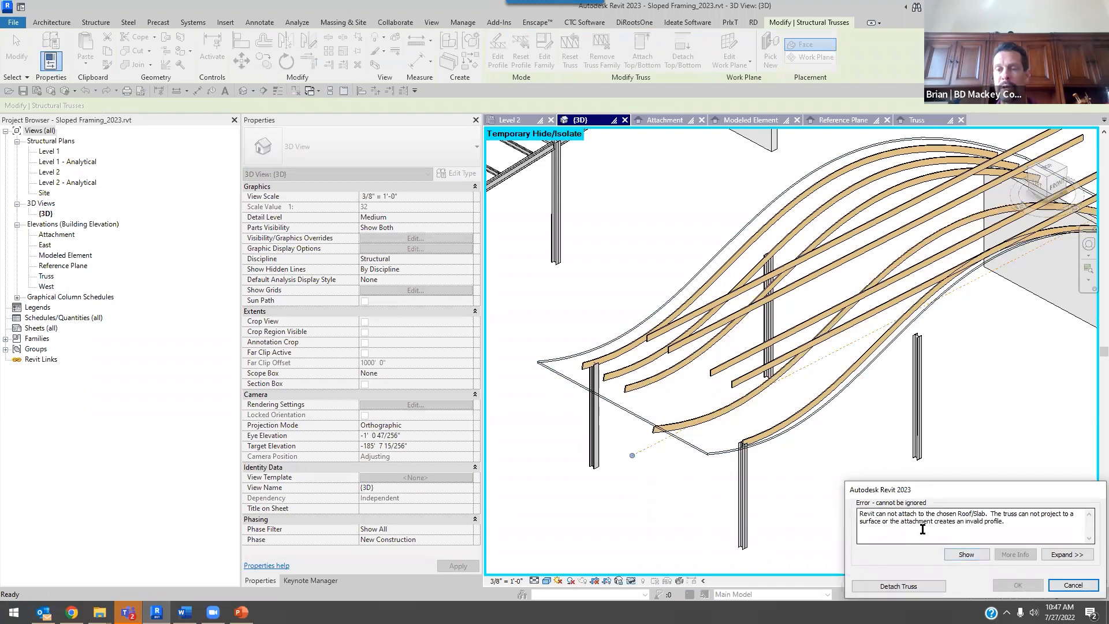
left_click(898, 586)
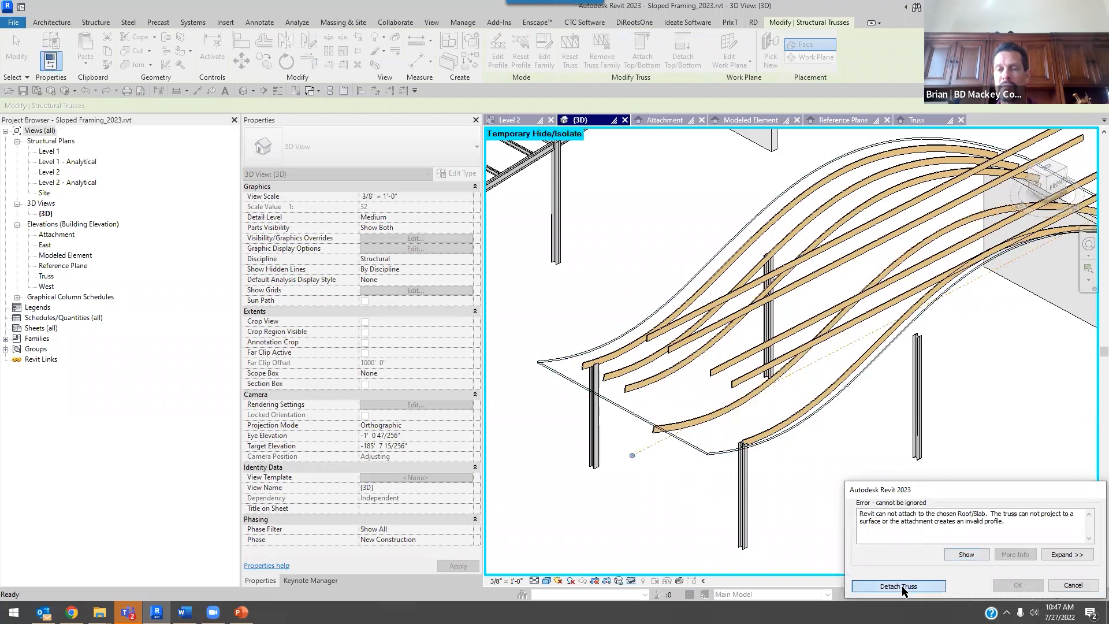
- Retry attaching the extended truss to the S-curved roof, examine both truss ends against the roof, and detach the truss
left_click(632, 455)
middle_click_drag(698, 495, 636, 400, "shift")
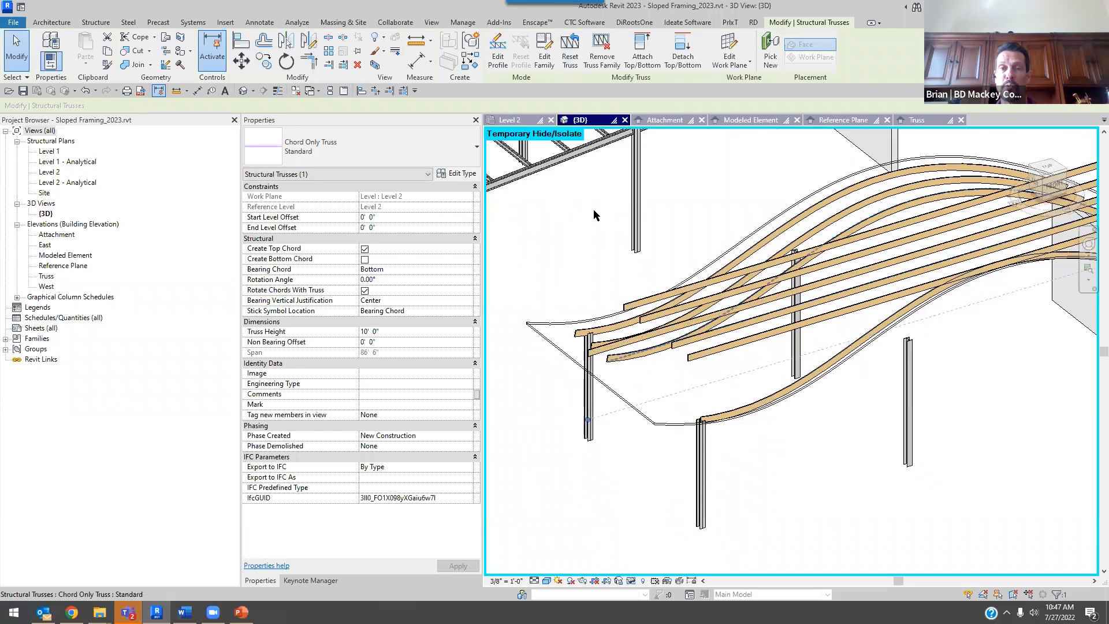
left_click(642, 55)
left_click(680, 460)
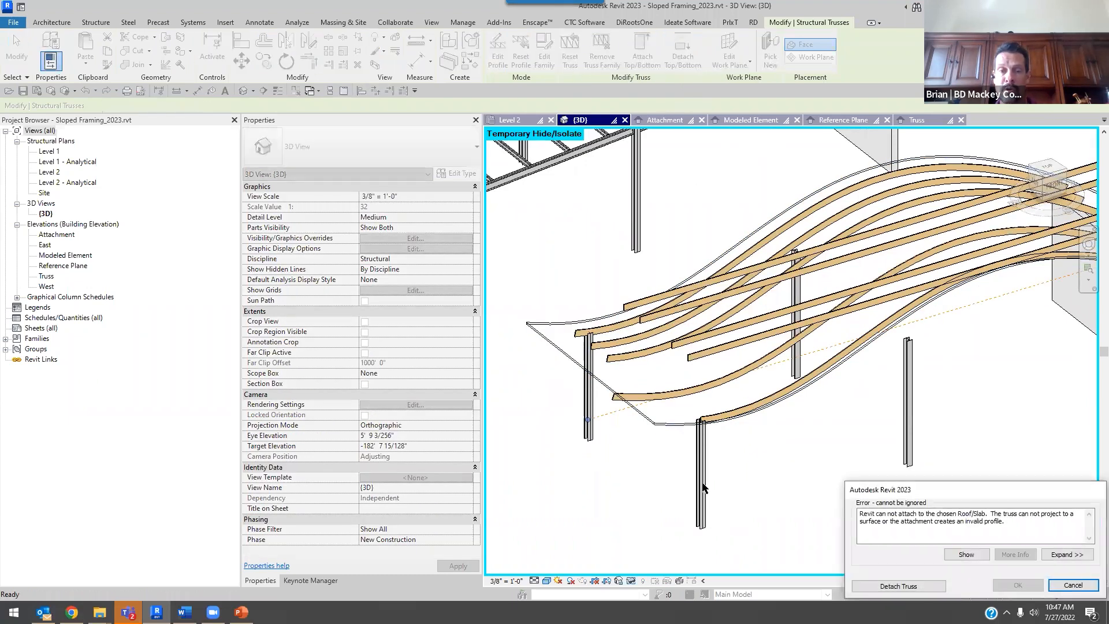
middle_click_drag(855, 549, 935, 590, "shift")
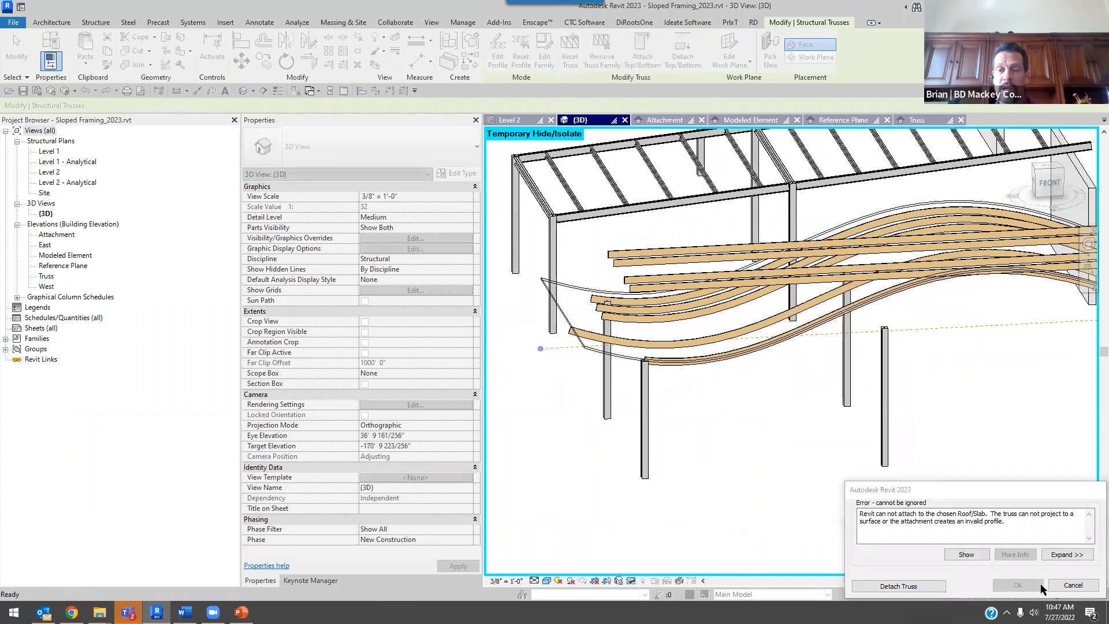
middle_click_drag(805, 335, 884, 546, "shift")
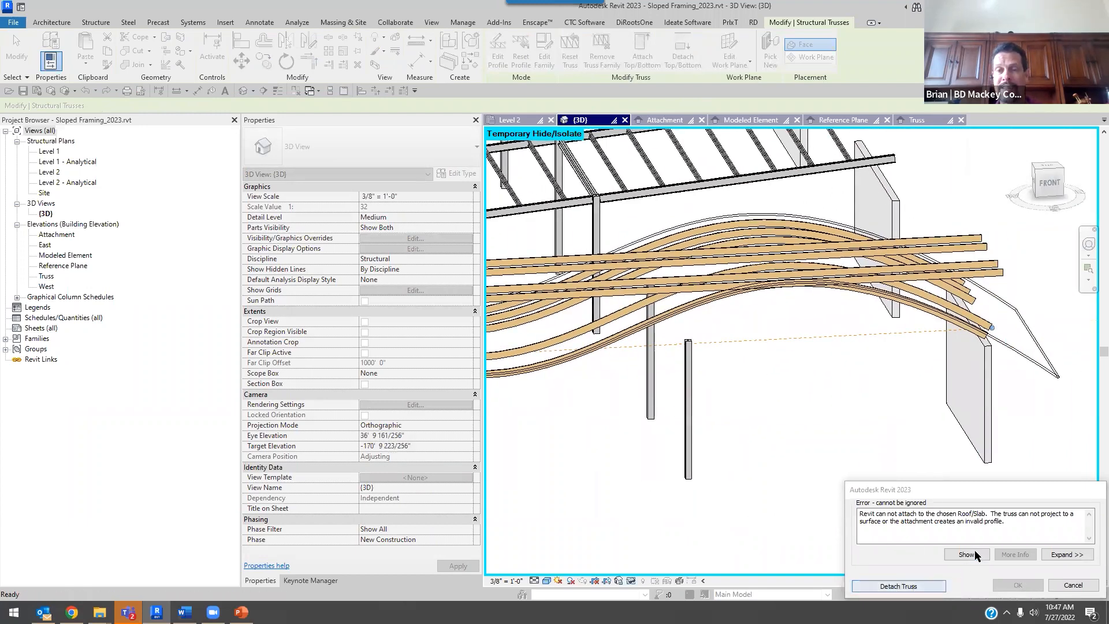
scroll(764, 347, "down", 2)
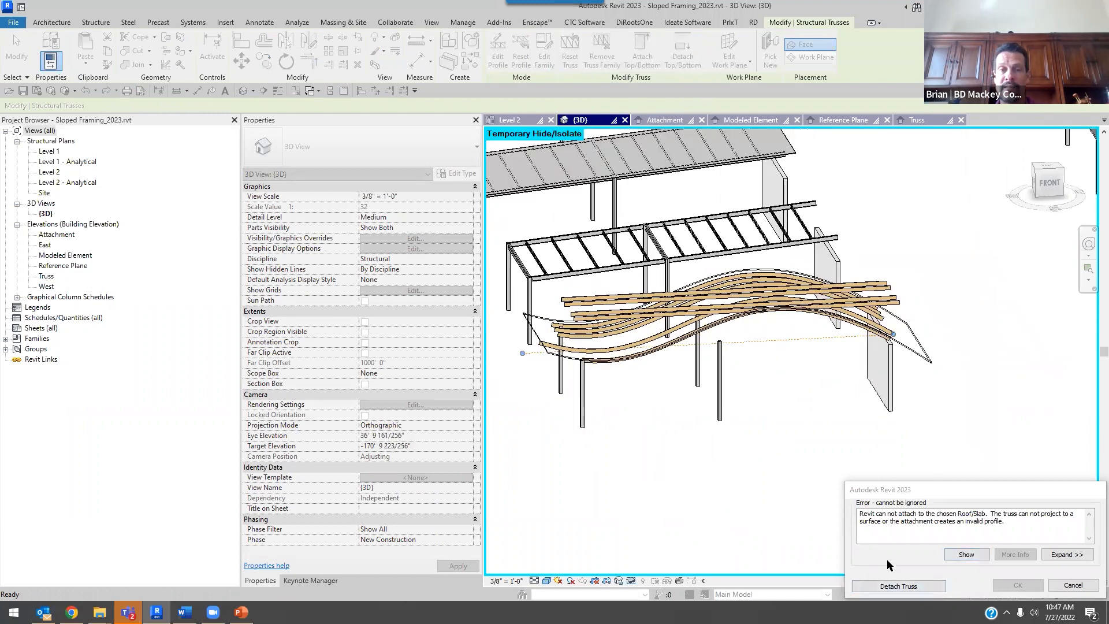
left_click(920, 584)
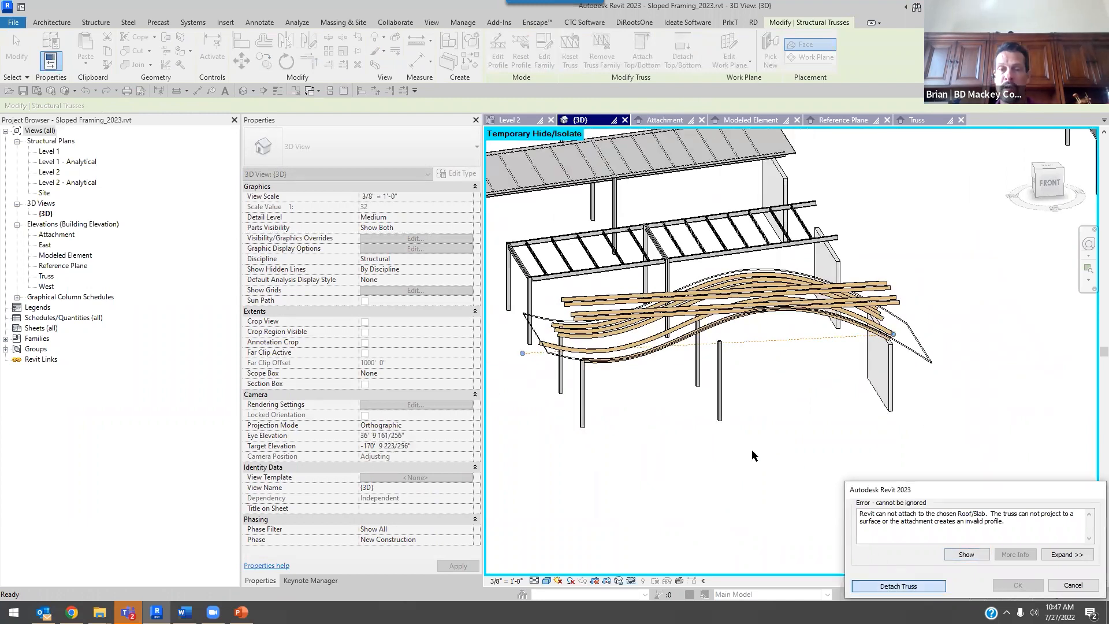
- Set the extended truss's start and end level offsets to -5' 0" and try attaching it to the roof, detaching it on error
left_click(526, 355)
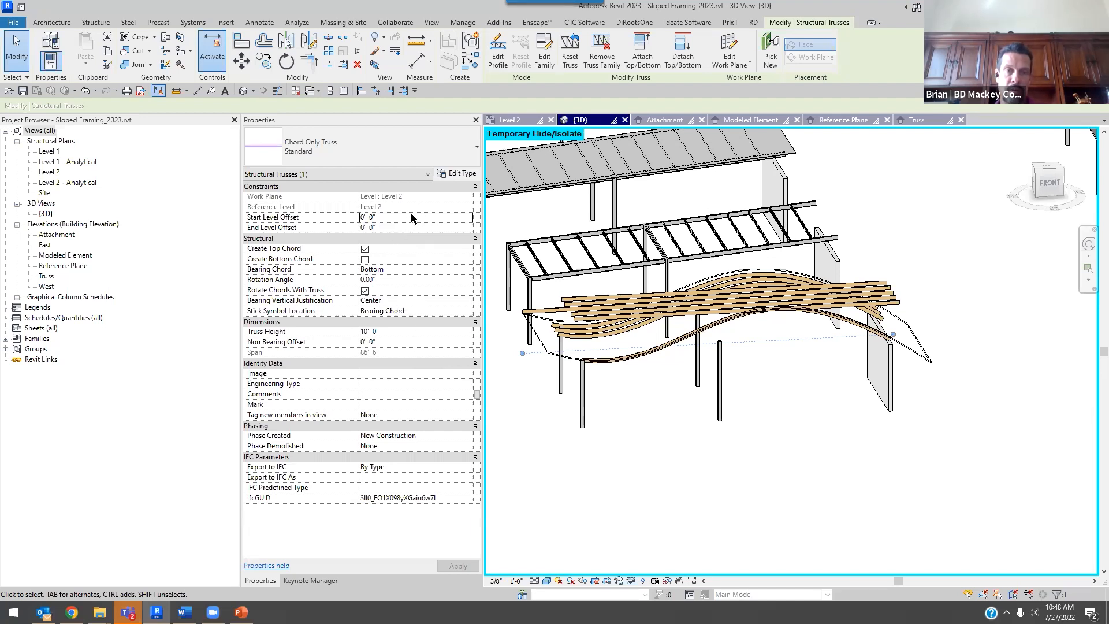
key("Tab")
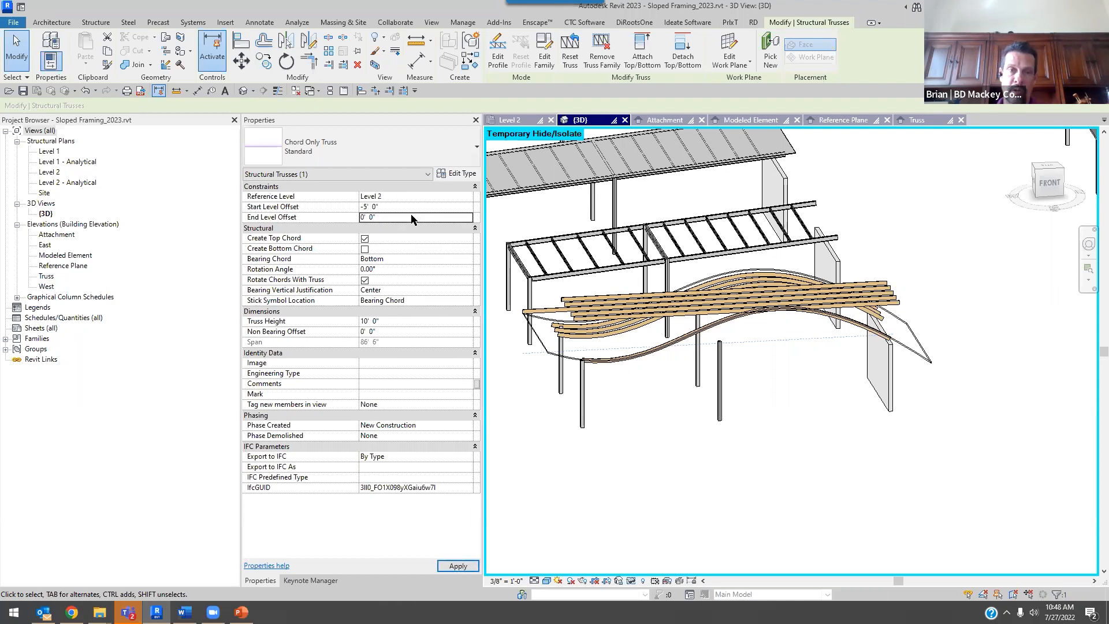
type("-5' 0\"")
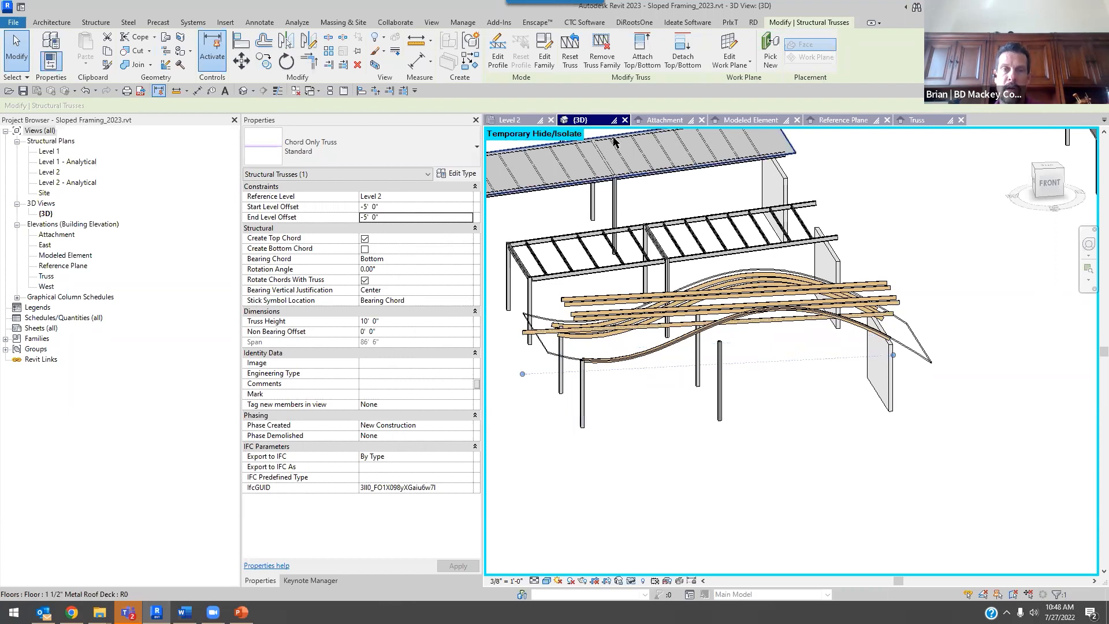
left_click(642, 56)
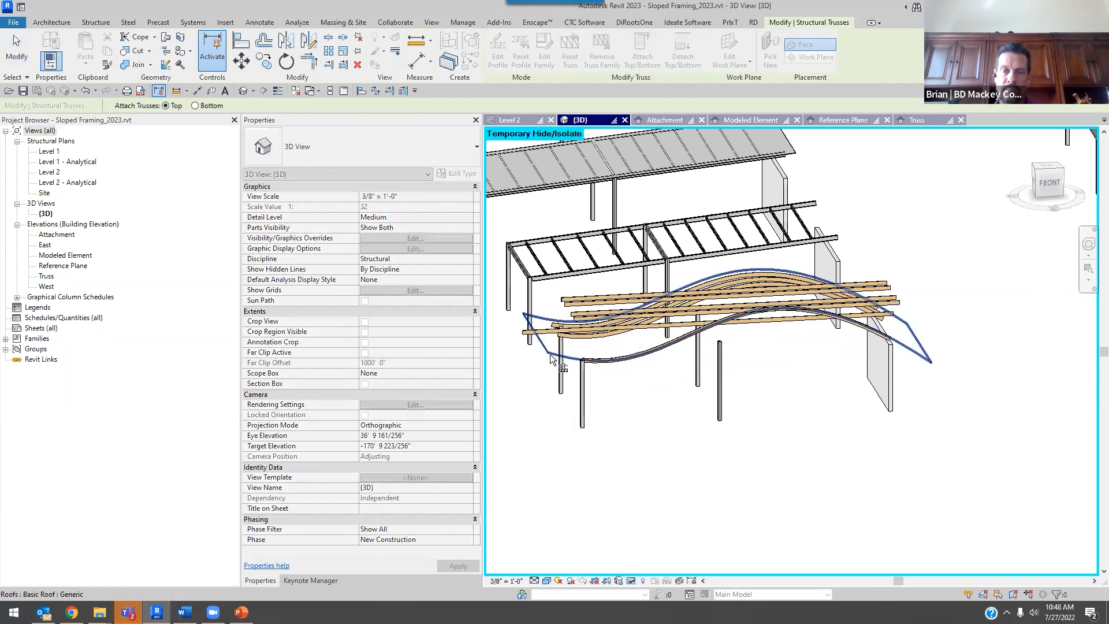
left_click(685, 439)
left_click(898, 585)
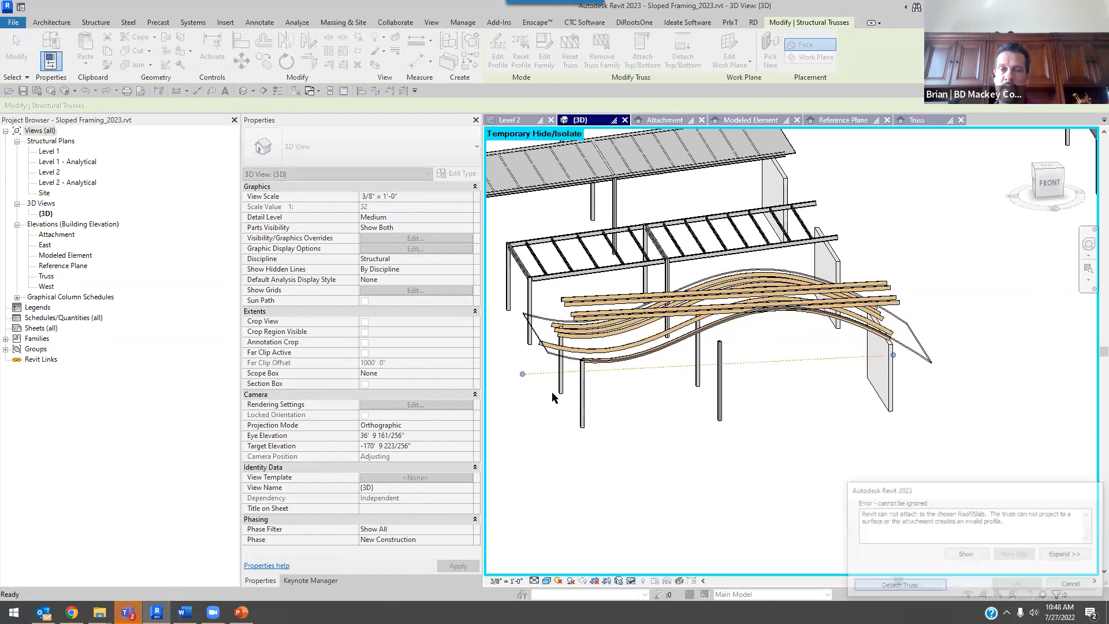
- In the Level 2 plan, reposition the extended truss diagonally with both ends inside the roof outline and attach it to the S-curved roof
middle_click_drag(619, 306, 635, 508, "shift")
scroll(536, 373, "up", 4)
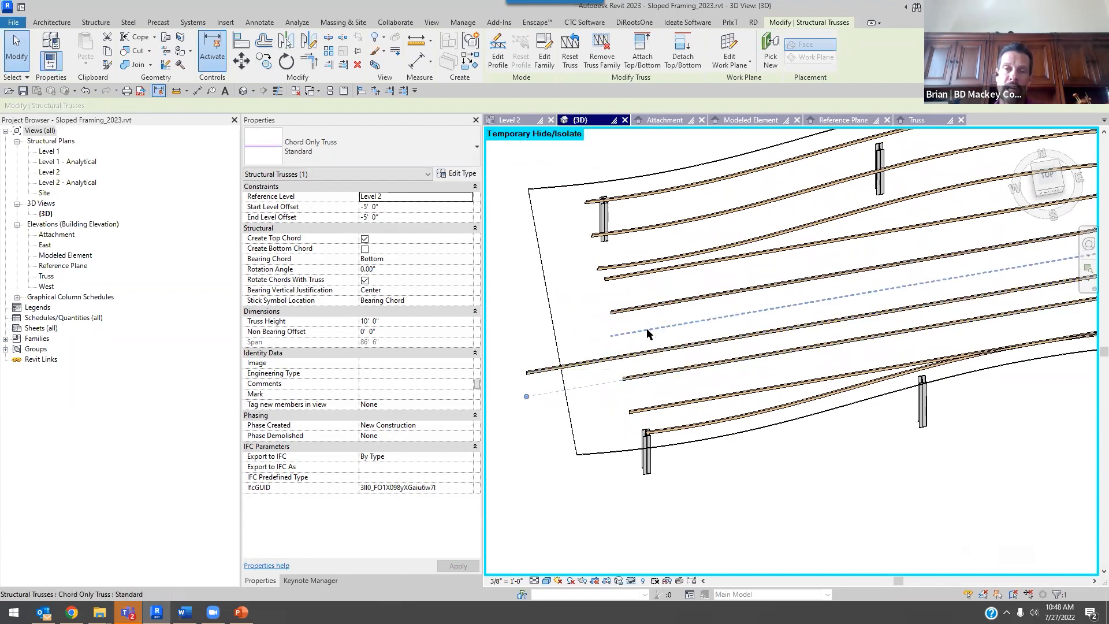
scroll(558, 365, "down", 5)
left_click(825, 432)
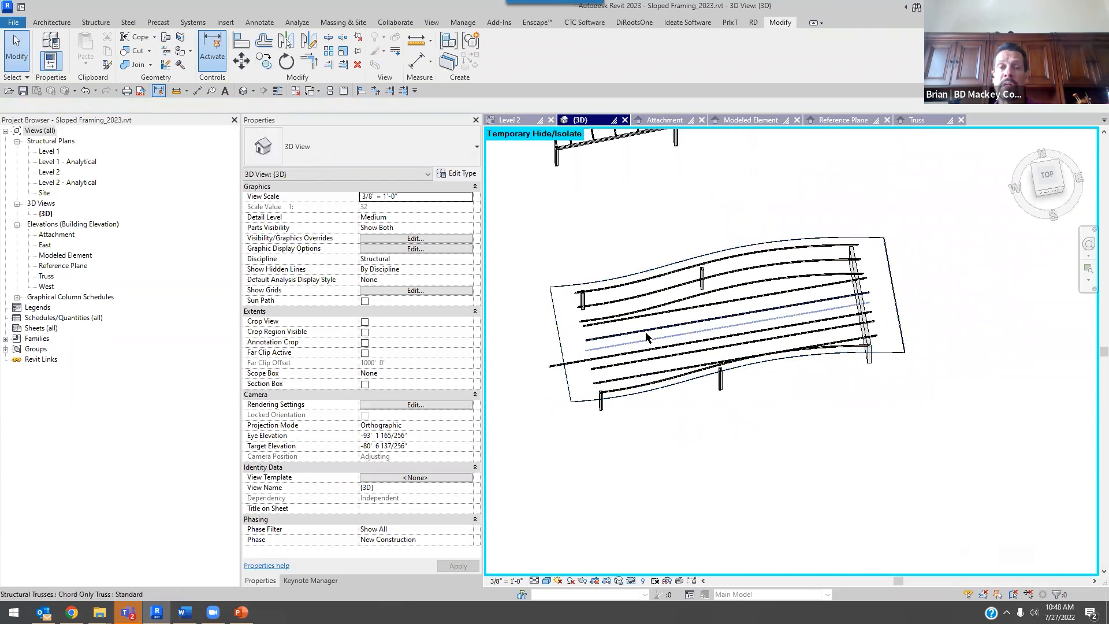
left_click(525, 121)
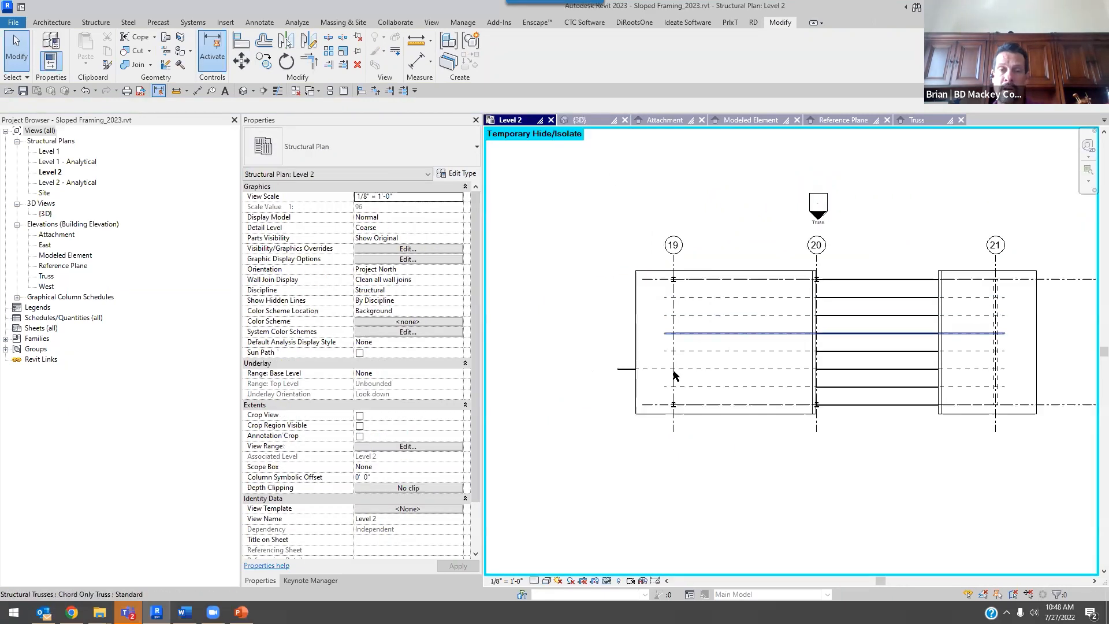
left_click(624, 371)
left_click_drag(617, 369, 645, 299)
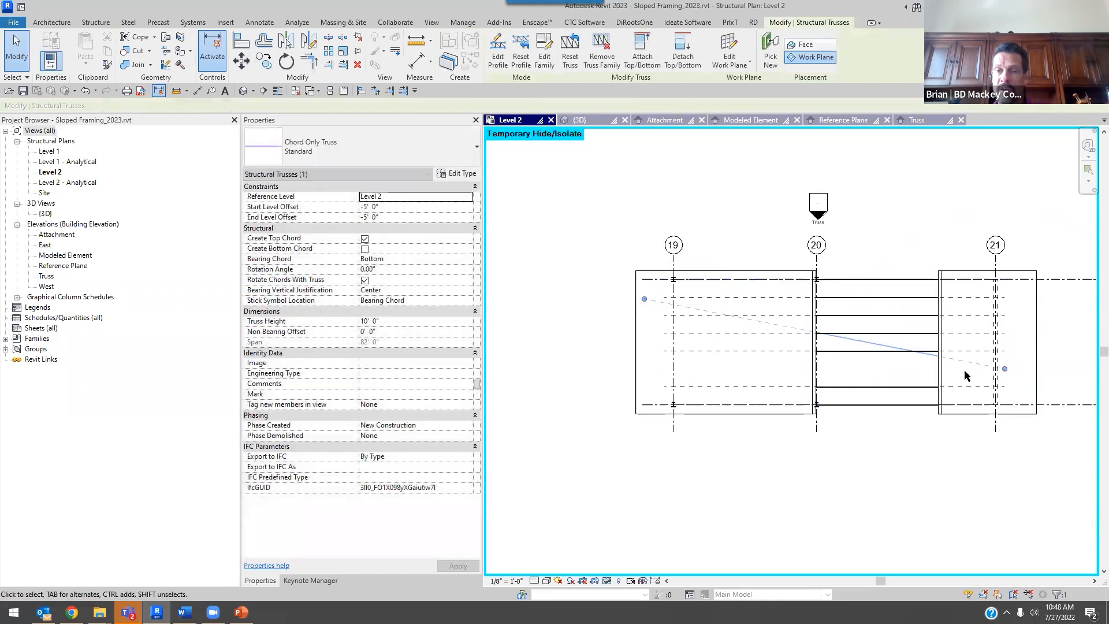
left_click_drag(1005, 368, 1028, 394)
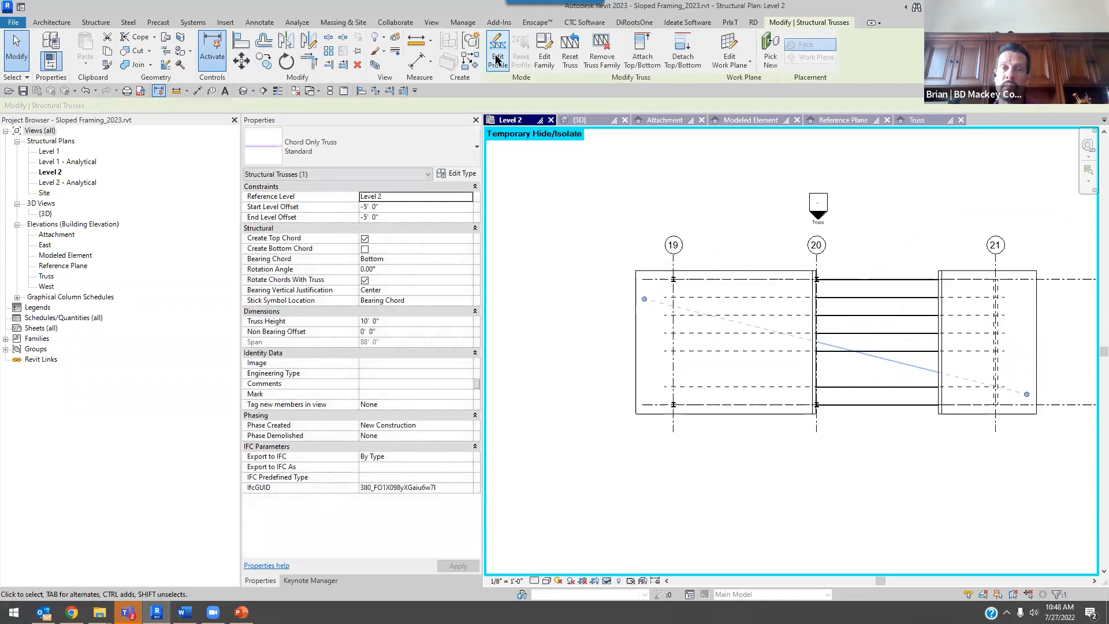
left_click(635, 63)
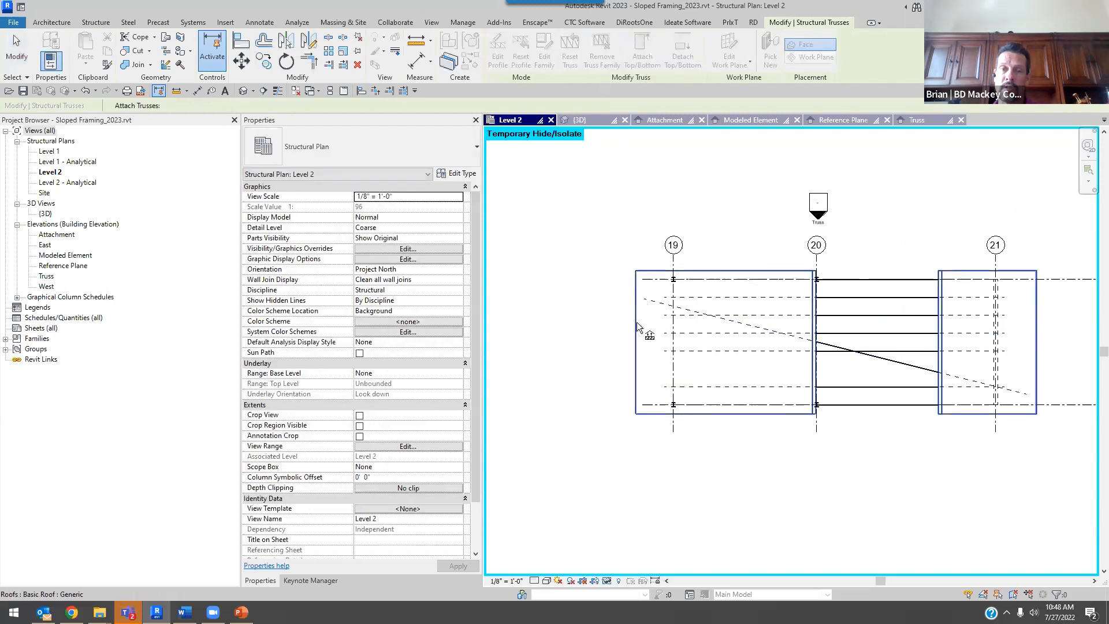
key("Escape")
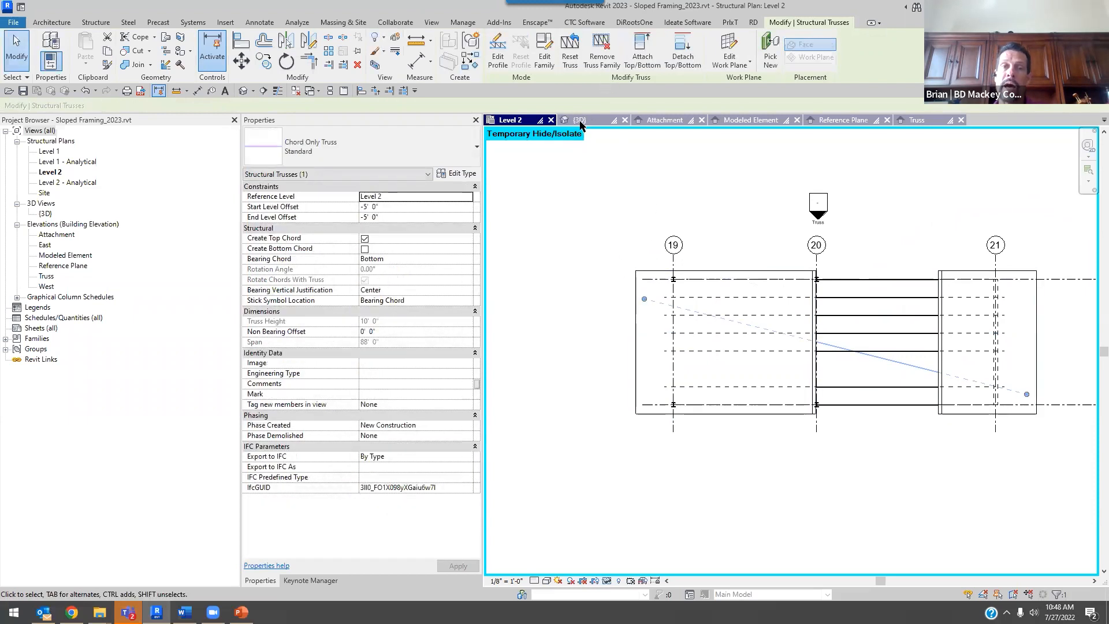
- Examine the diagonal truss's curve and both of its ends against the S-curved roof in the 3D view
left_click(583, 122)
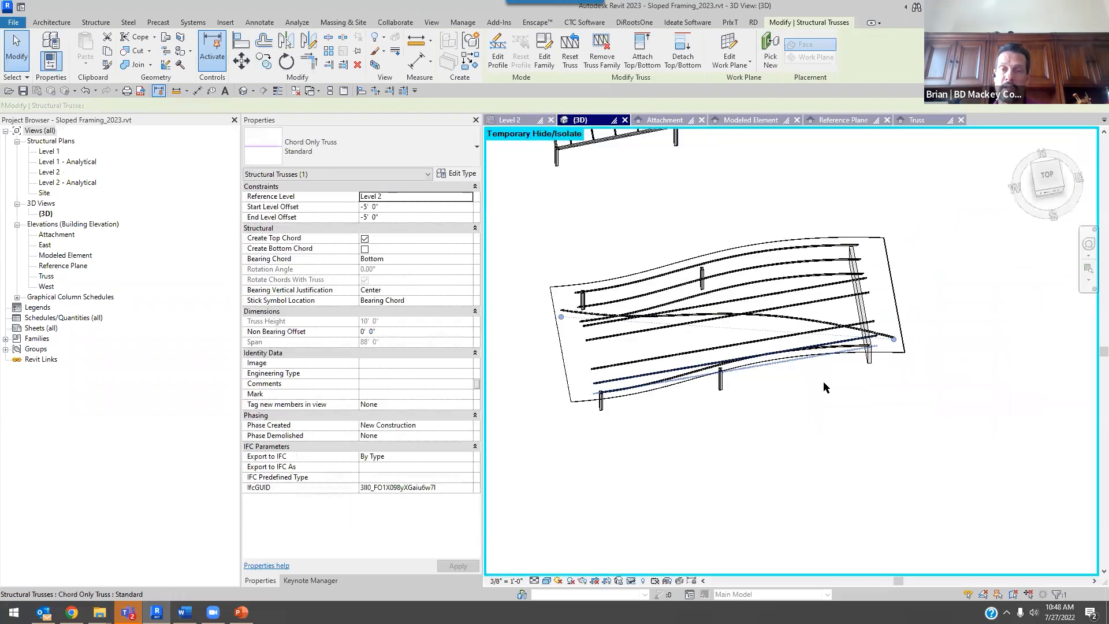
left_click(634, 352)
middle_click_drag(776, 427, 965, 294, "shift")
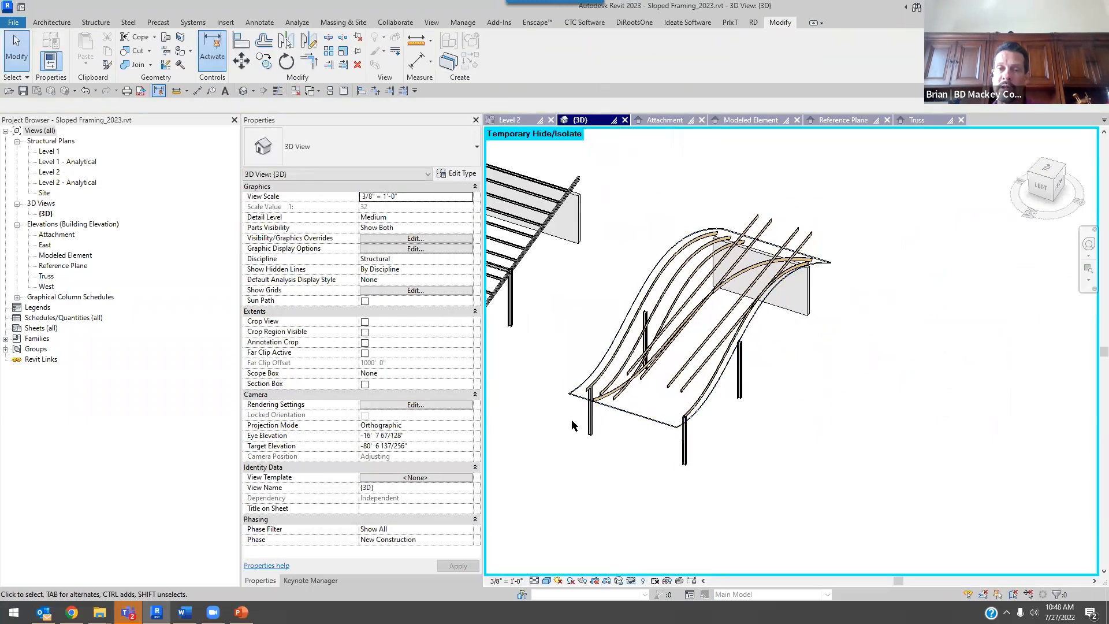
scroll(570, 426, "up", 5)
left_click(677, 346)
scroll(677, 347, "down", 5)
middle_click_drag(677, 347, 822, 422, "shift")
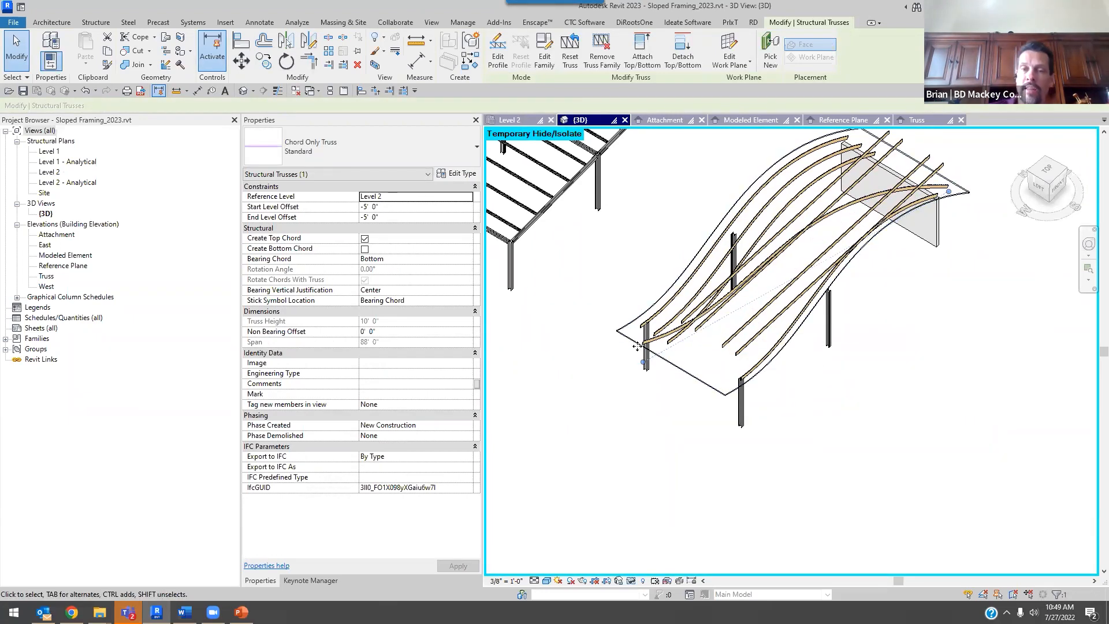
scroll(646, 352, "up", 4)
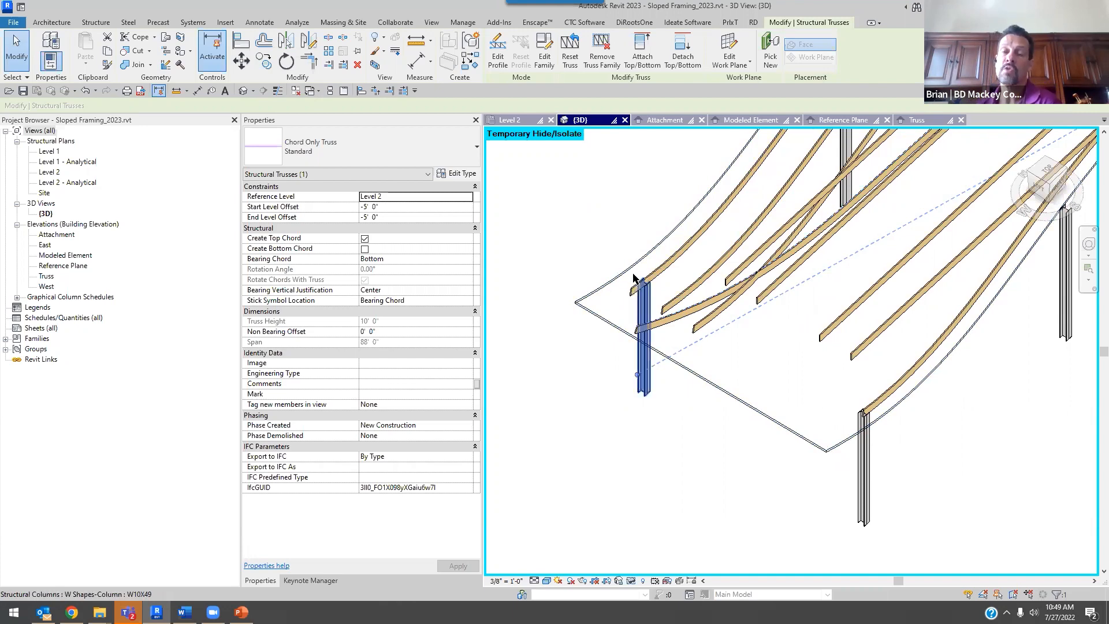
scroll(776, 340, "down", 3)
scroll(809, 335, "up", 1)
middle_click_drag(809, 335, 750, 423)
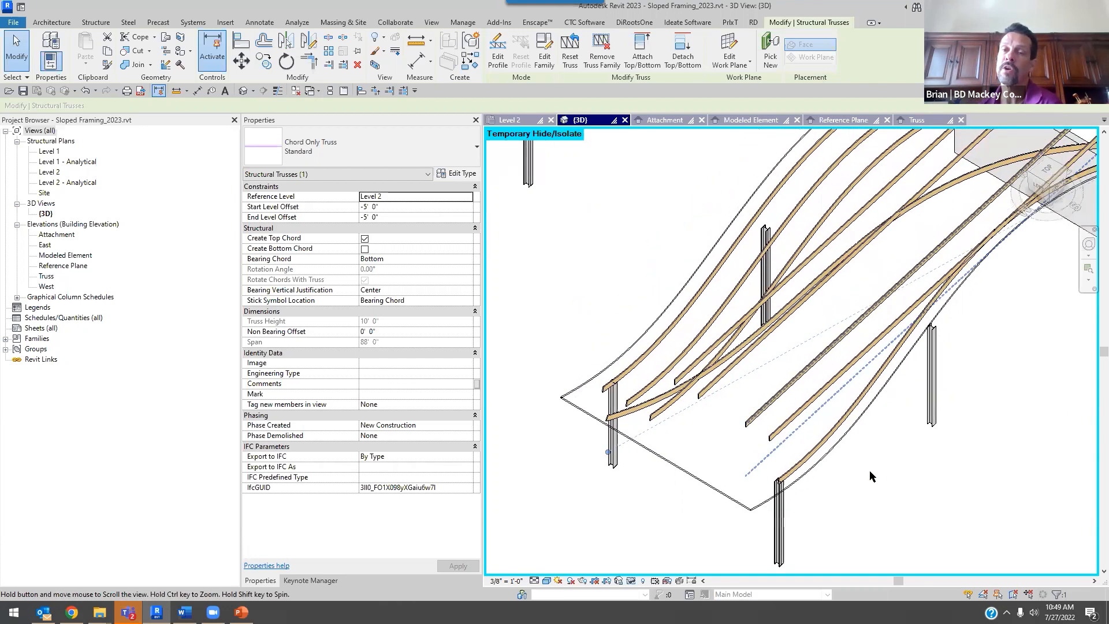
- Delete the diagonal and all intermediate chord-only trusses under the S-curved roof, keeping only the two along its edges
left_click(868, 470)
scroll(778, 434, "down", 1)
left_click(774, 428)
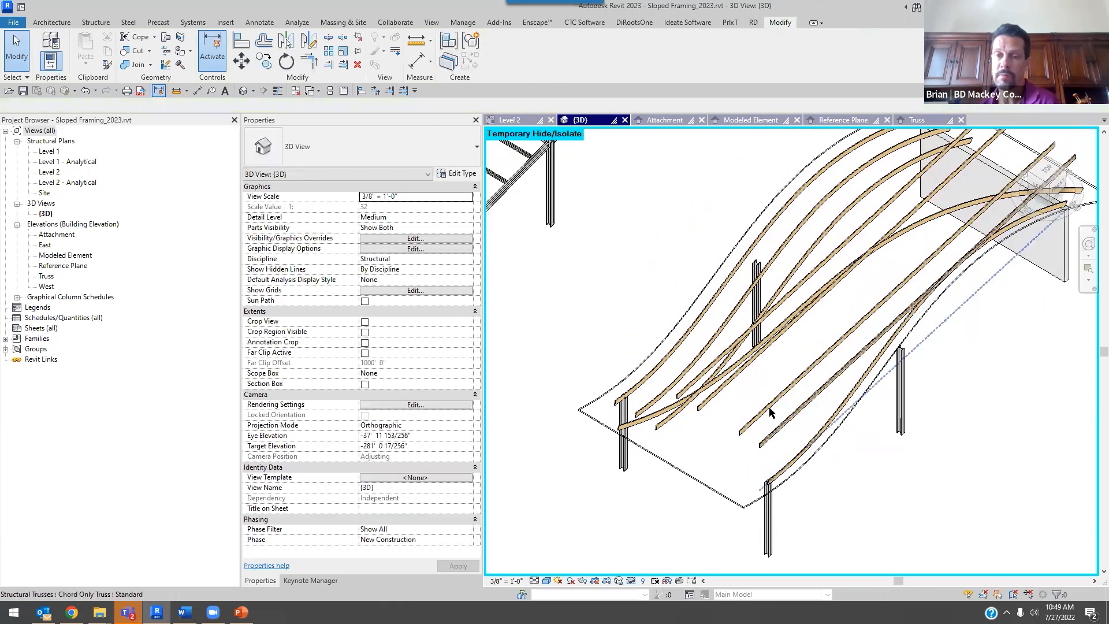
key("Delete")
left_click(712, 402)
key("Delete")
left_click(665, 426)
key("Delete")
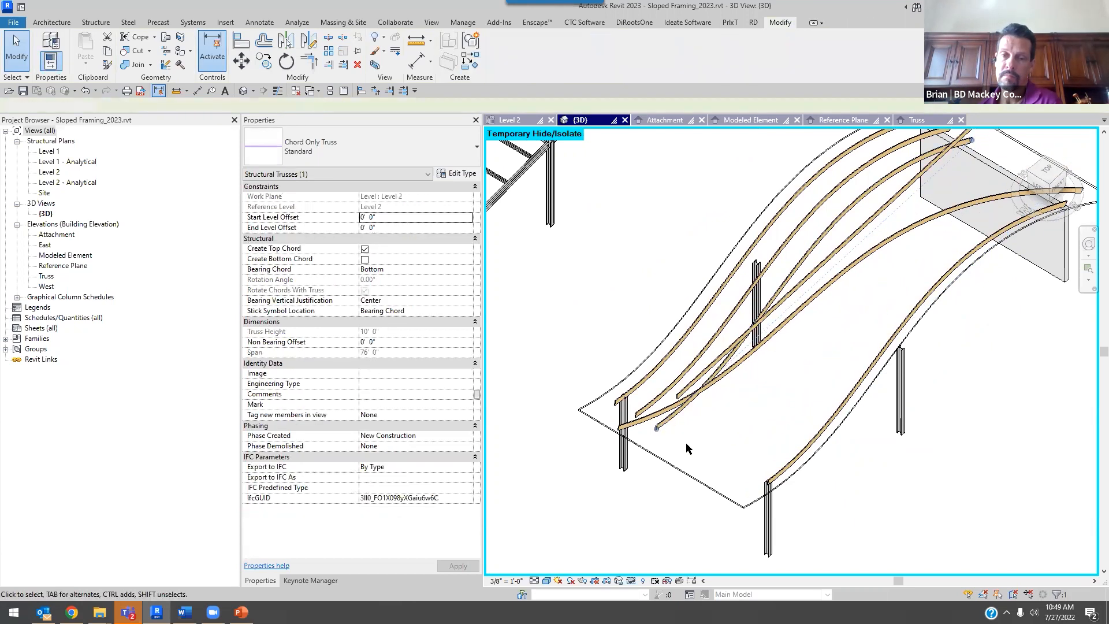
left_click(692, 439)
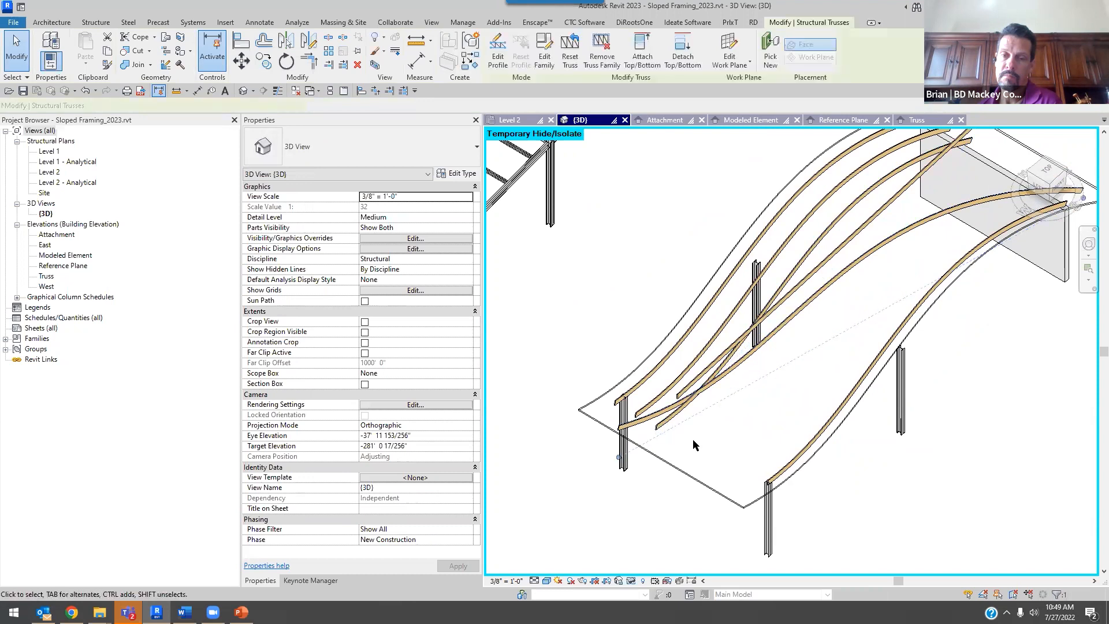
key("Delete")
left_click(680, 420)
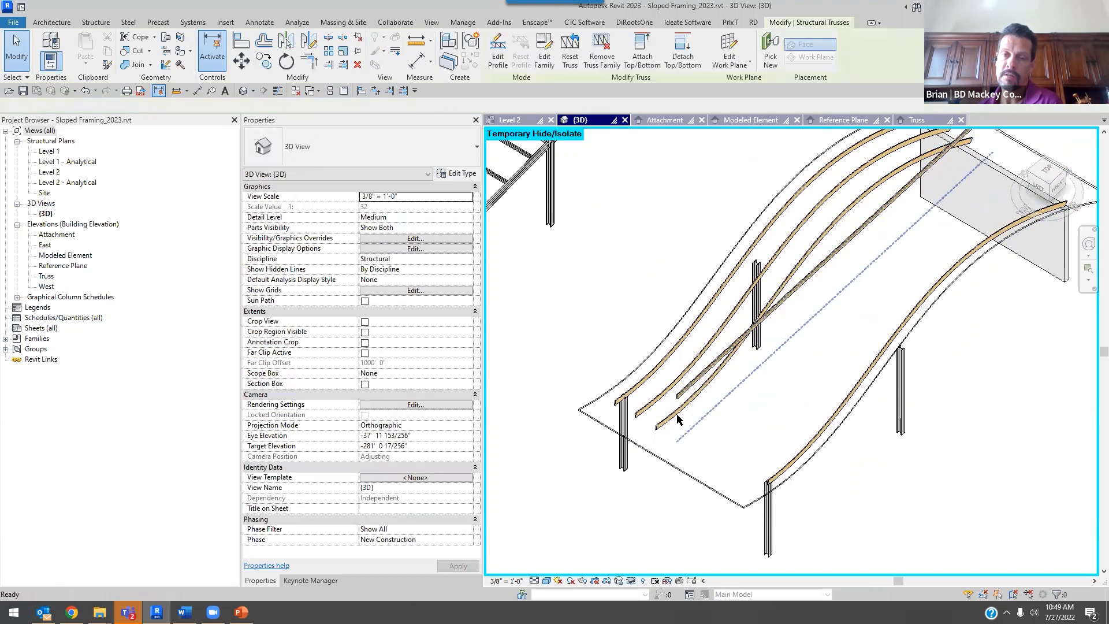
key("Delete")
left_click(669, 392)
key("Delete")
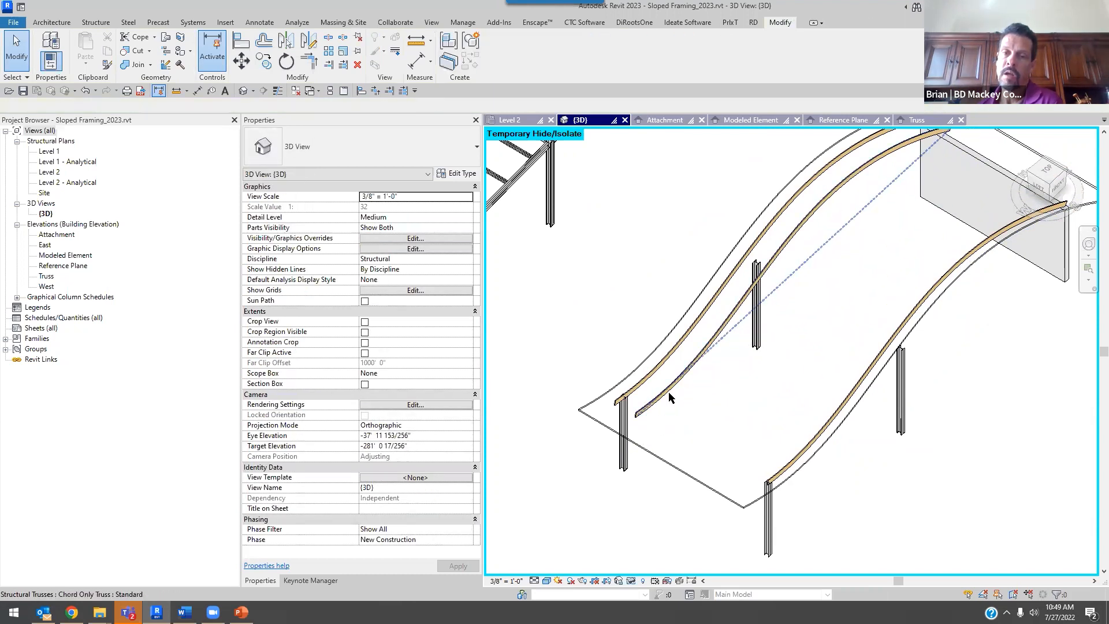
left_click(785, 421)
key("Delete")
scroll(786, 420, "down", 2)
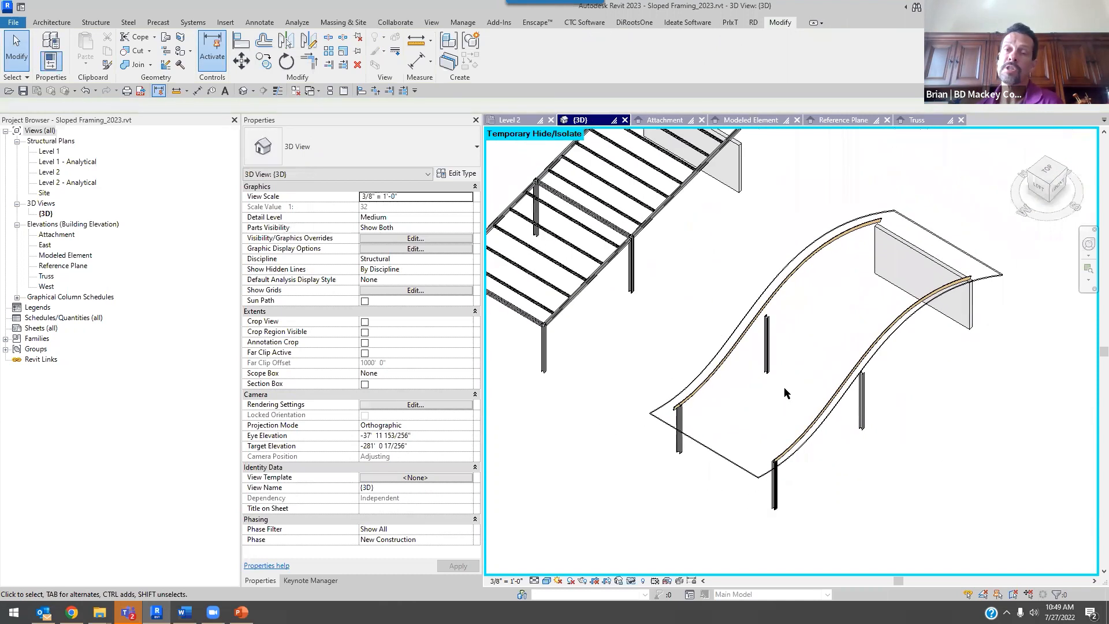
scroll(785, 420, "down", 1)
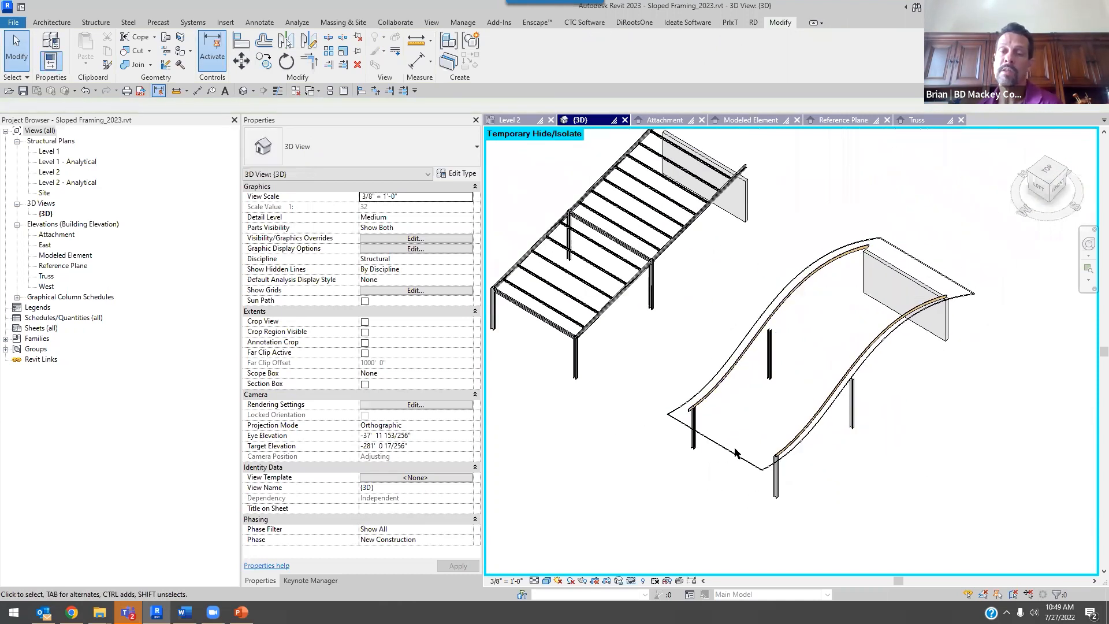
- Temporarily hide the S-curved roof in the 3D view
left_click(733, 449)
left_click(698, 297)
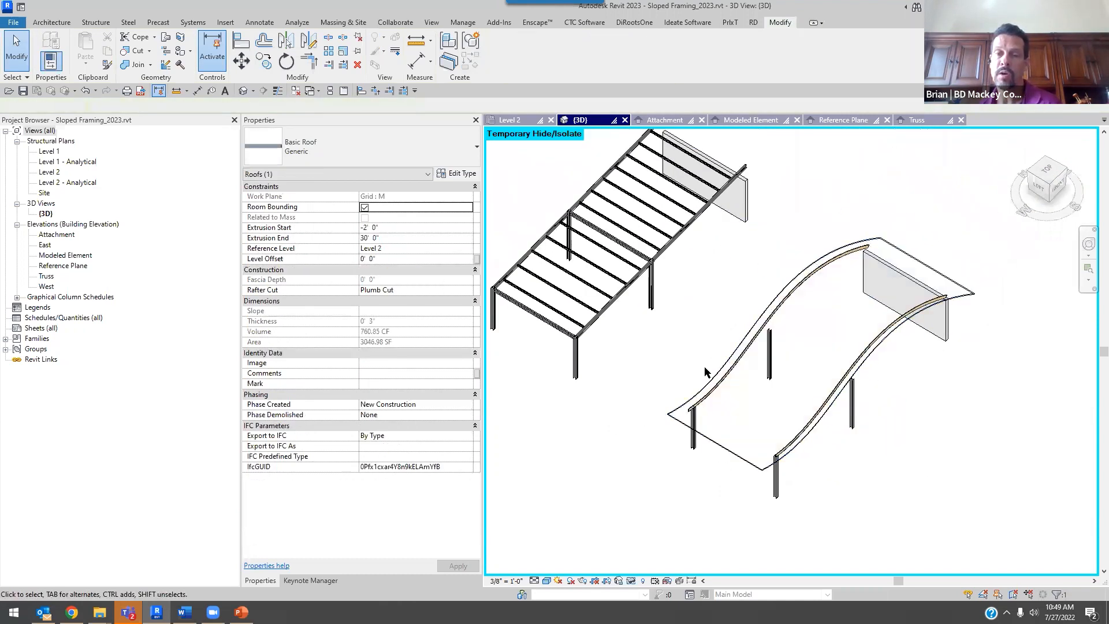
scroll(694, 421, "up", 6)
left_click(683, 417)
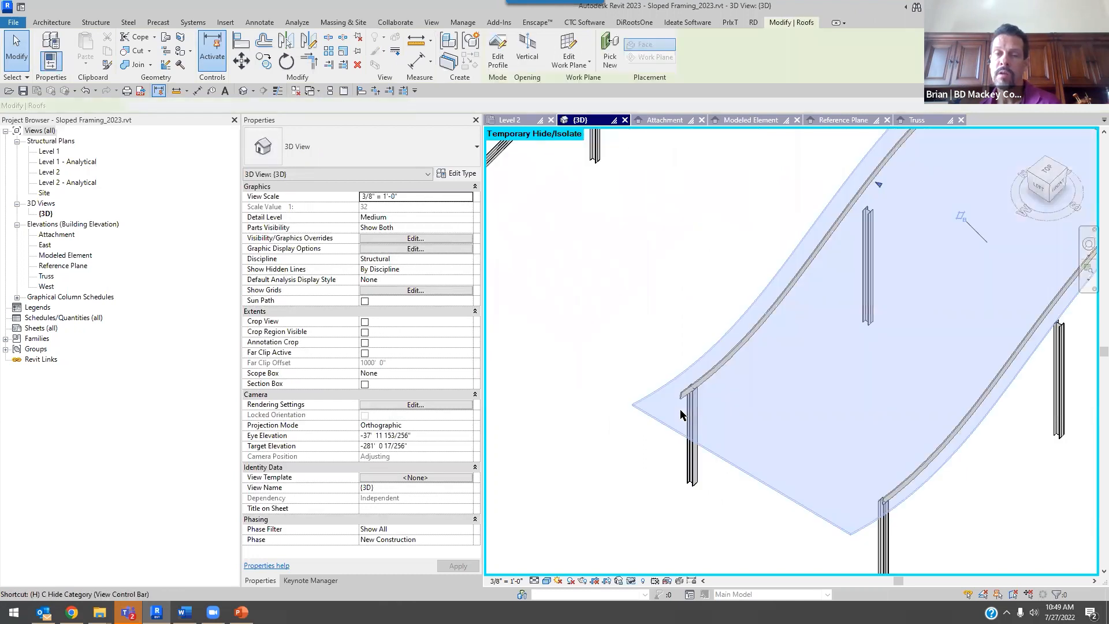
left_click(685, 372)
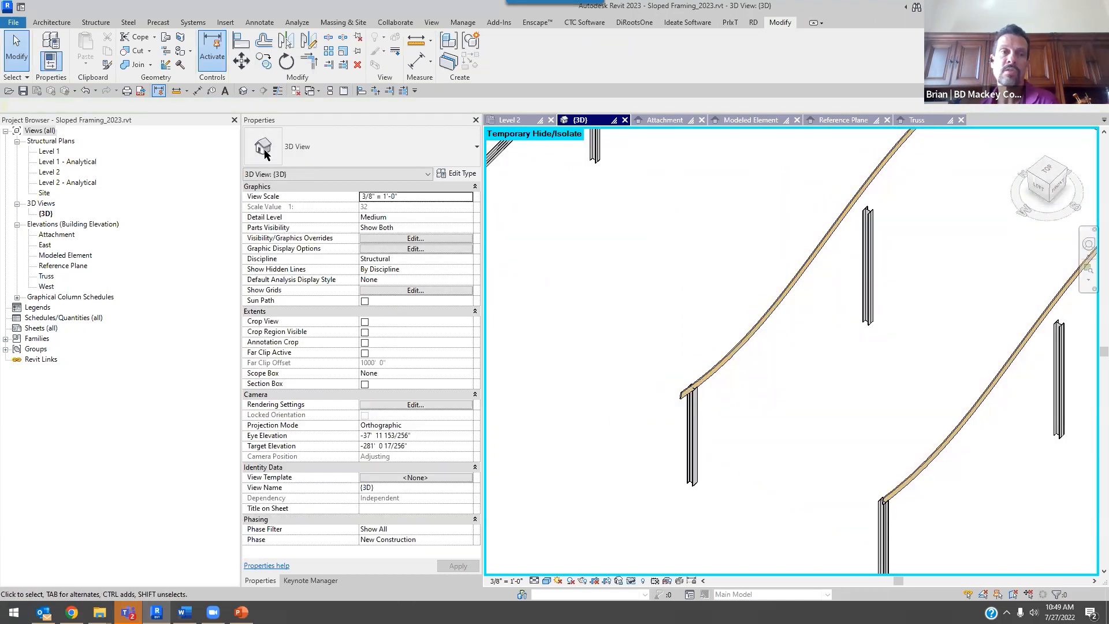
- Temporarily hide the S-curved roof in the Level 2 plan so the framing between grids 19 and 21 is accessible
left_click(507, 119)
scroll(675, 351, "down", 3)
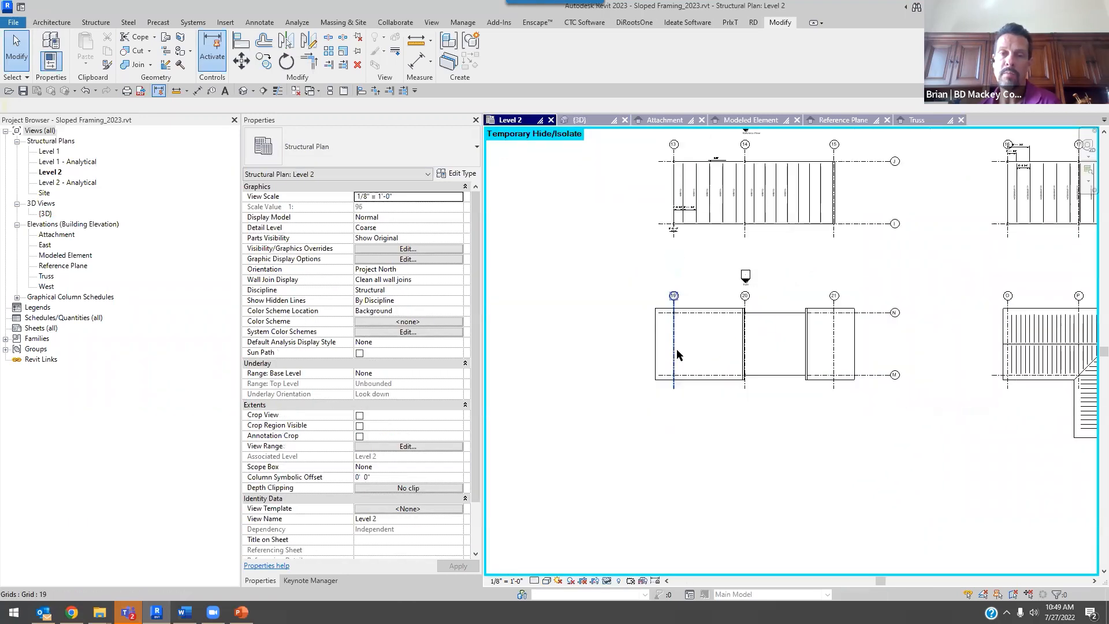
scroll(658, 350, "up", 6)
left_click(656, 353)
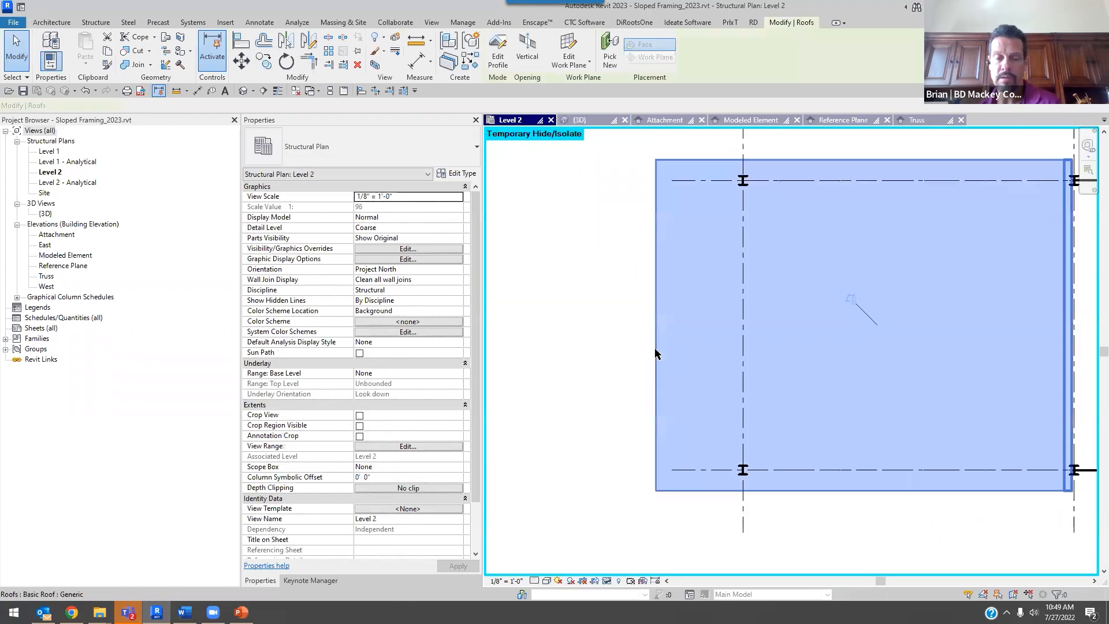
key("Escape")
scroll(683, 351, "down", 6)
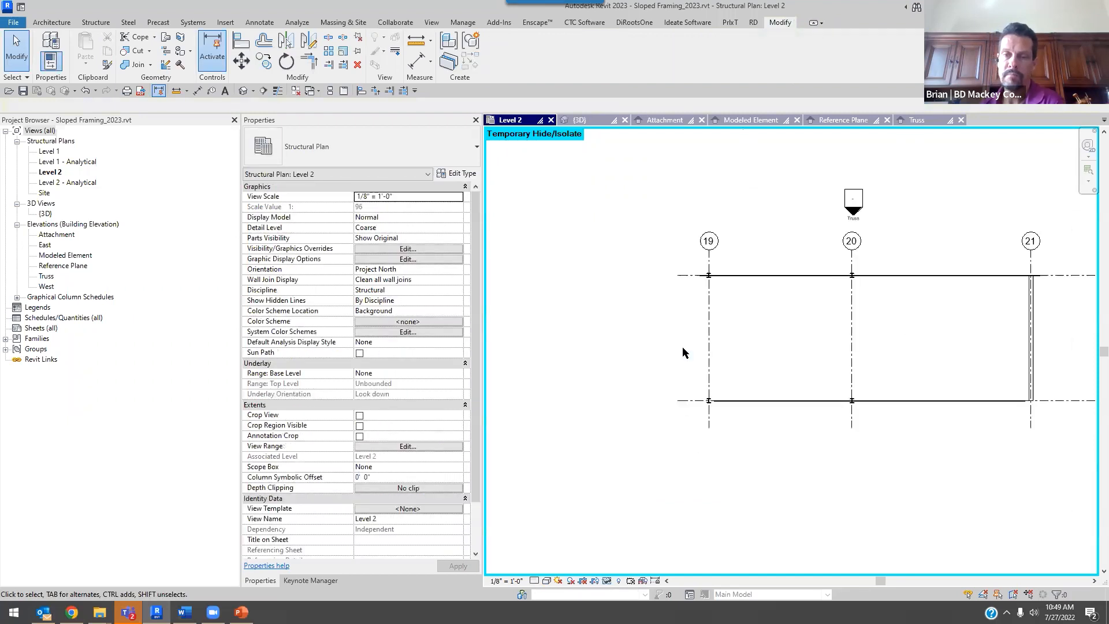
scroll(799, 375, "up", 6)
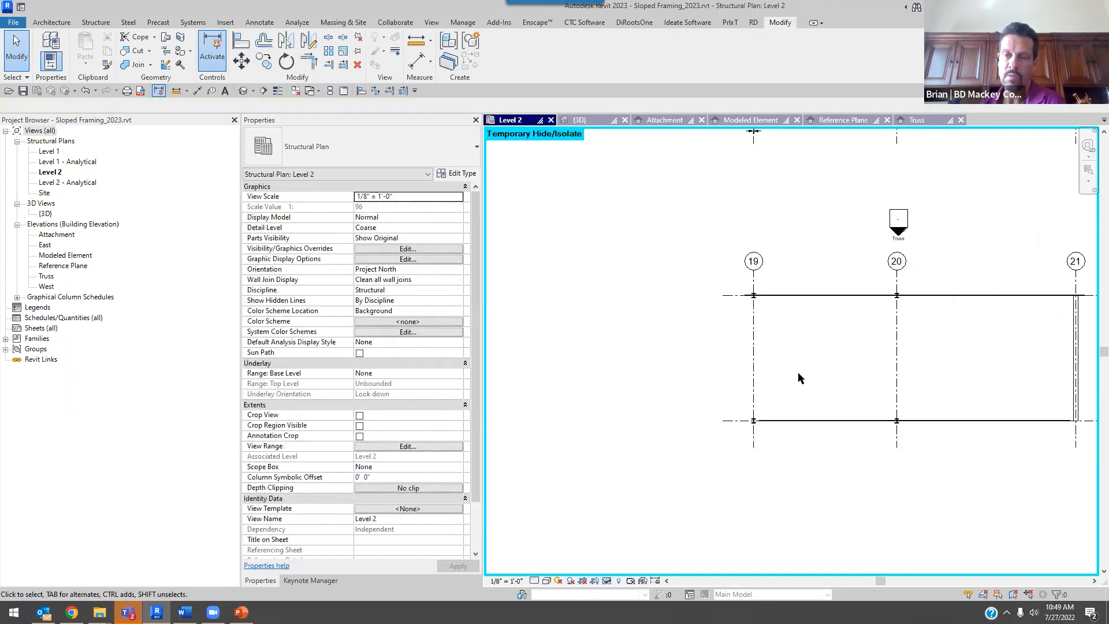
- Set up beam placement with the Dimension Lumber 2x10 type and 3D snapping turned on
left_click(99, 23)
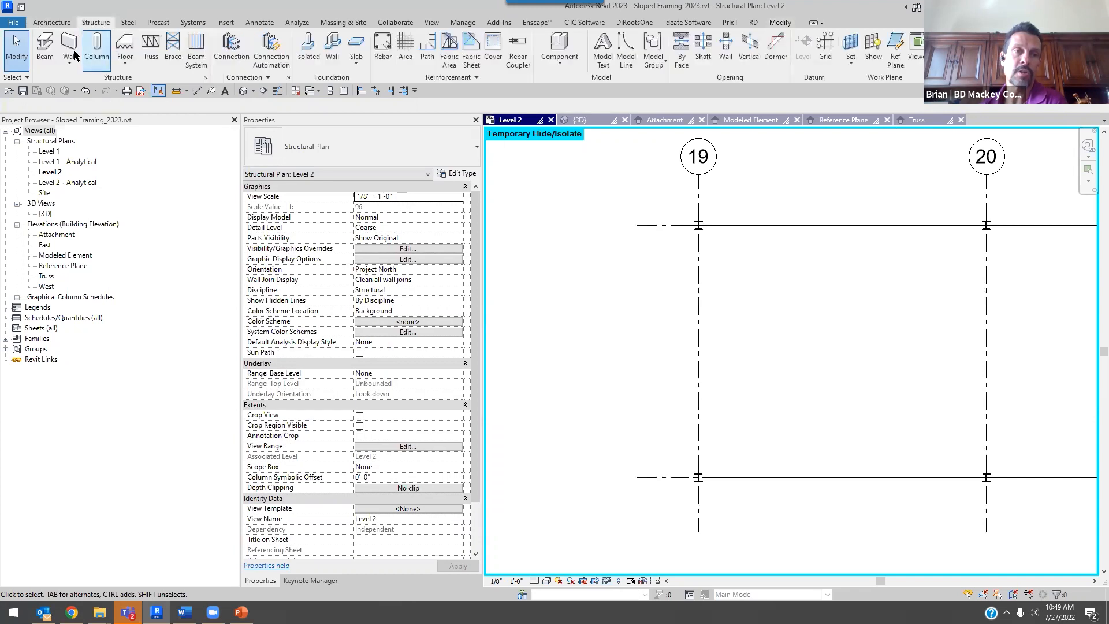
left_click(316, 151)
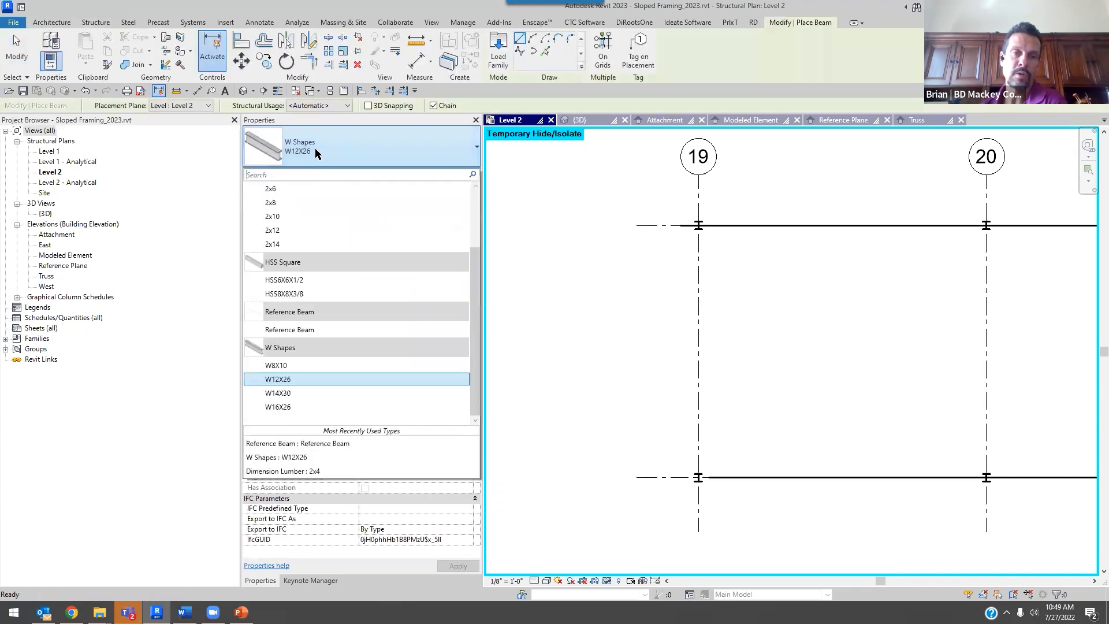
scroll(312, 223, "up", 2)
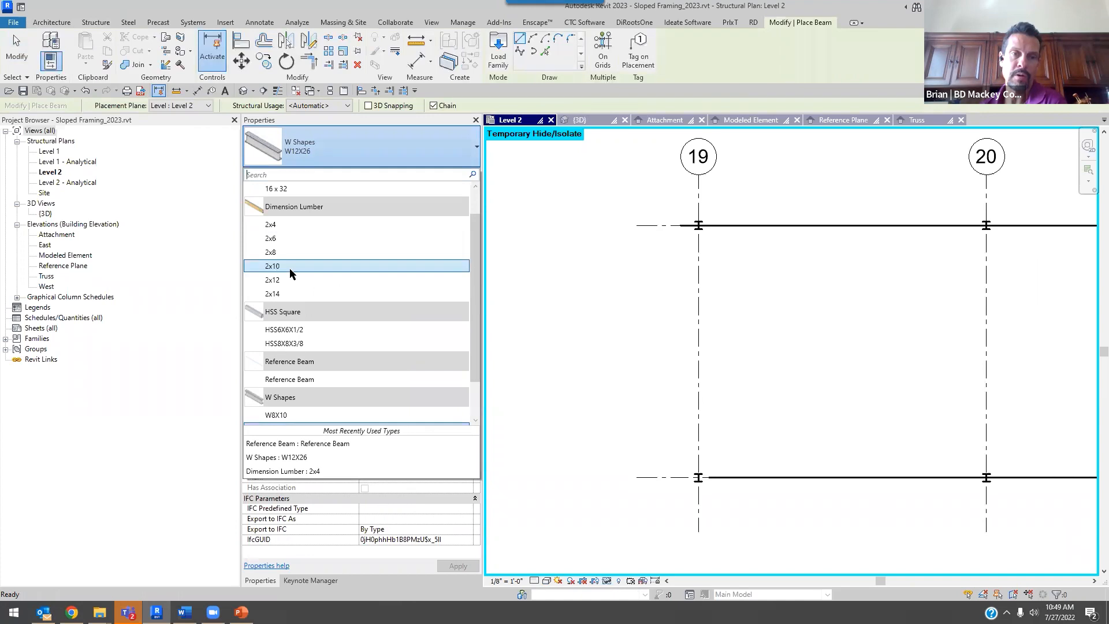
left_click(375, 108)
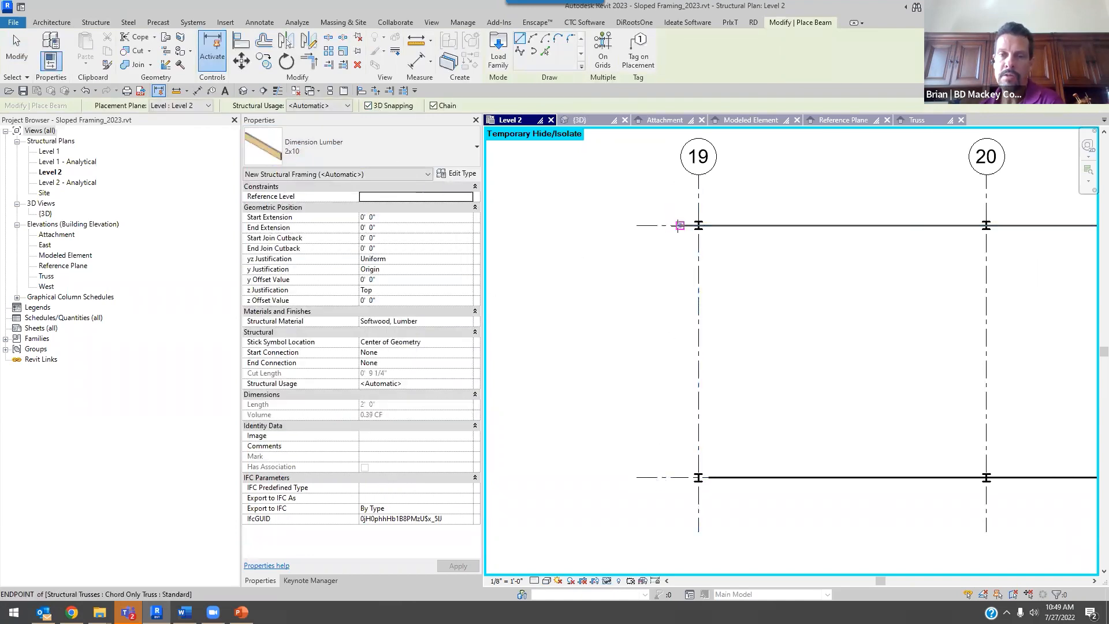
left_click(679, 225)
scroll(678, 481, "up", 4)
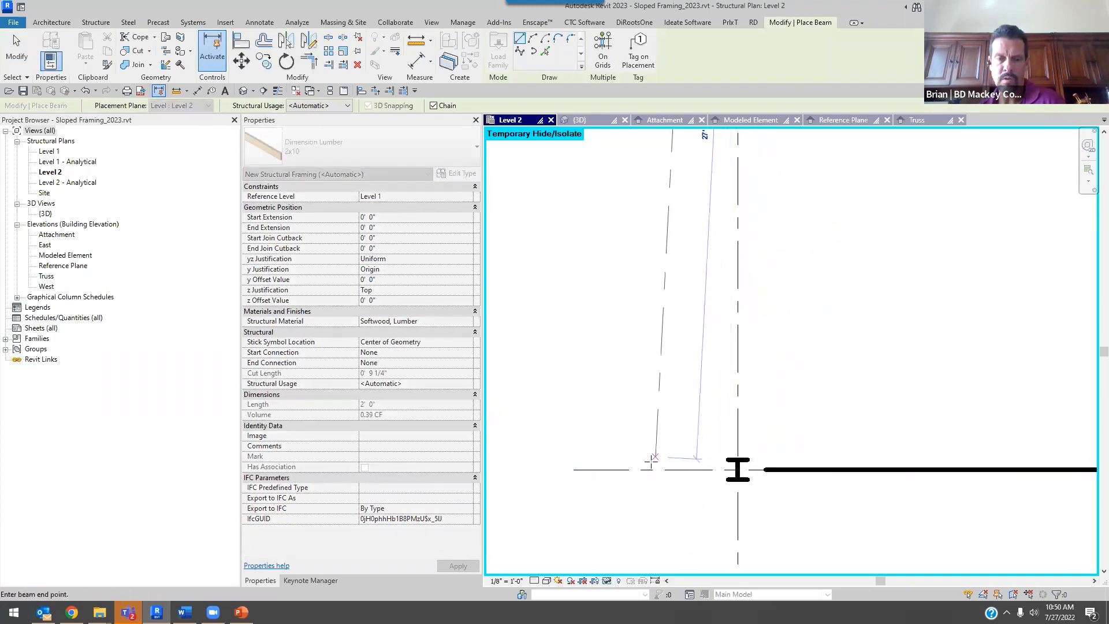
key("Escape")
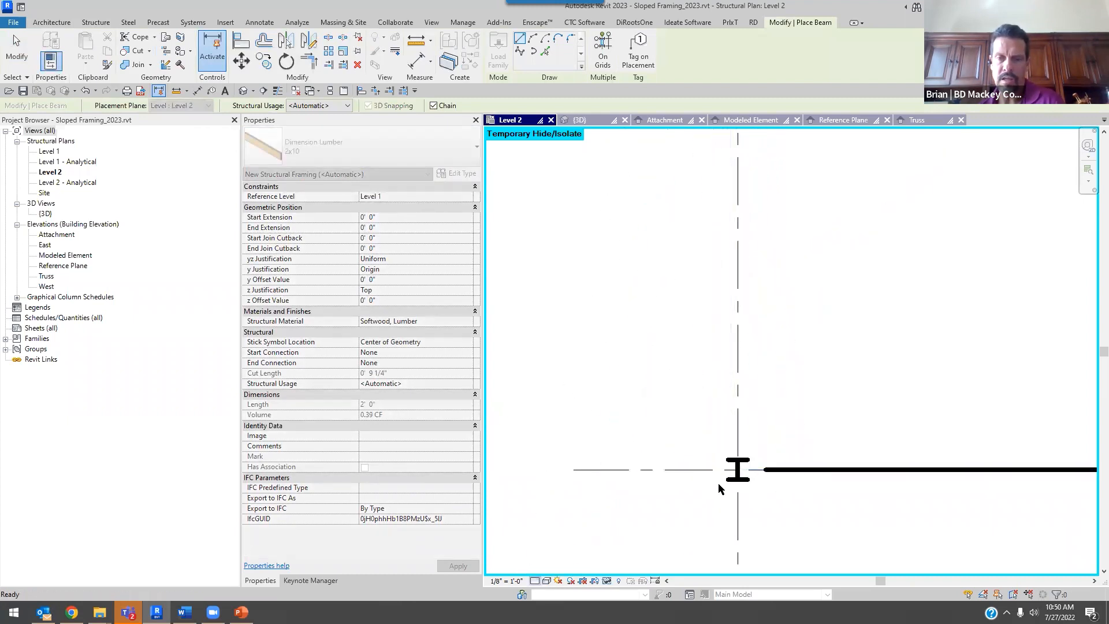
scroll(729, 472, "down", 2)
key("Escape")
key("Escape")
- With the Level 2 plan at Medium detail, extend the grid M truss's end outward past the column at grid 19
left_click(732, 470)
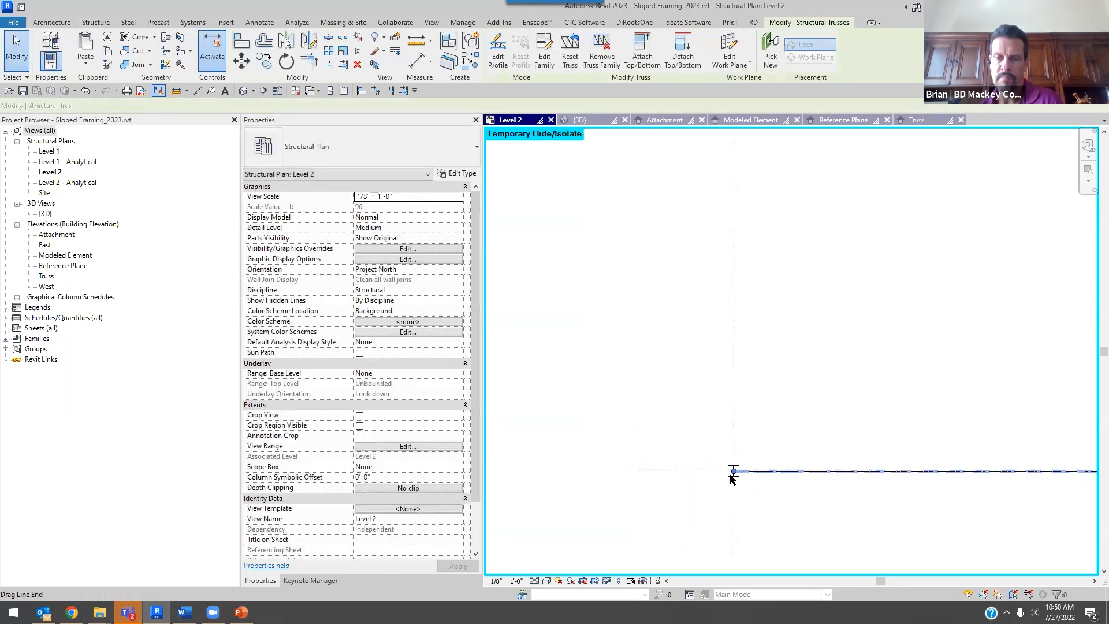
left_click_drag(734, 471, 689, 471)
left_click(809, 361)
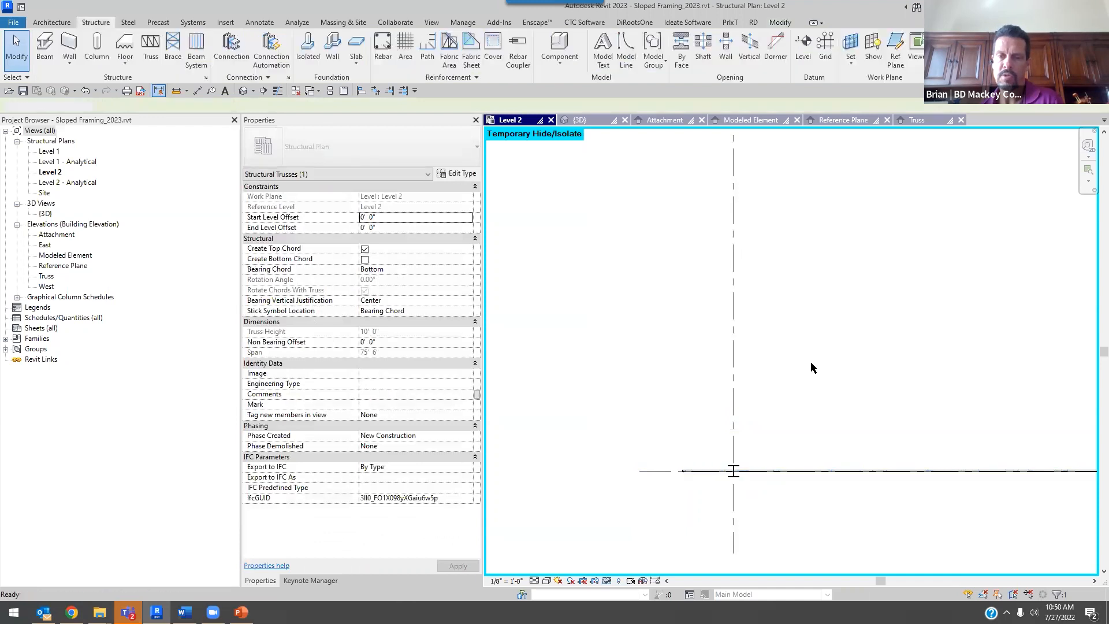
scroll(810, 361, "down", 3)
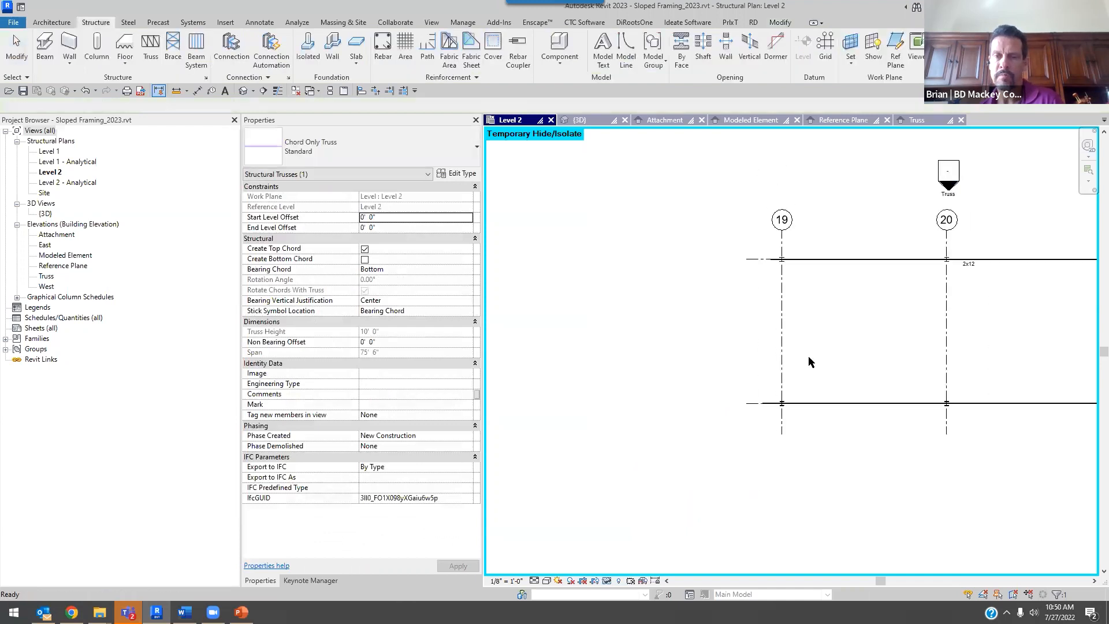
- Place a 2x10 dimension lumber beam connecting the two truss ends just outside grid 19
left_click(69, 49)
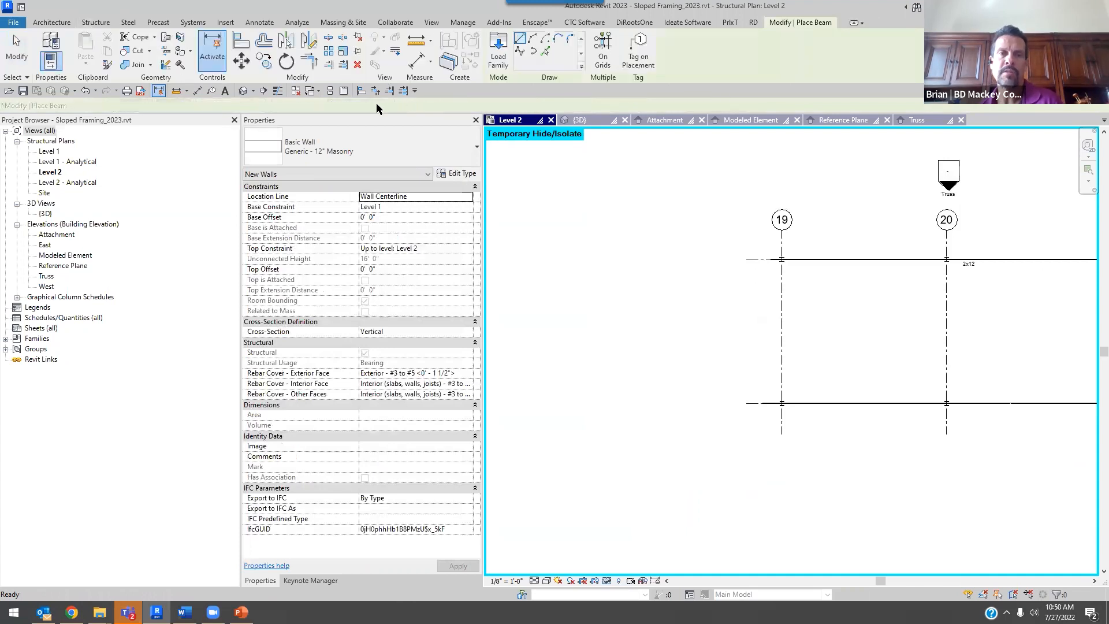
left_click(781, 259)
scroll(763, 397, "up", 3)
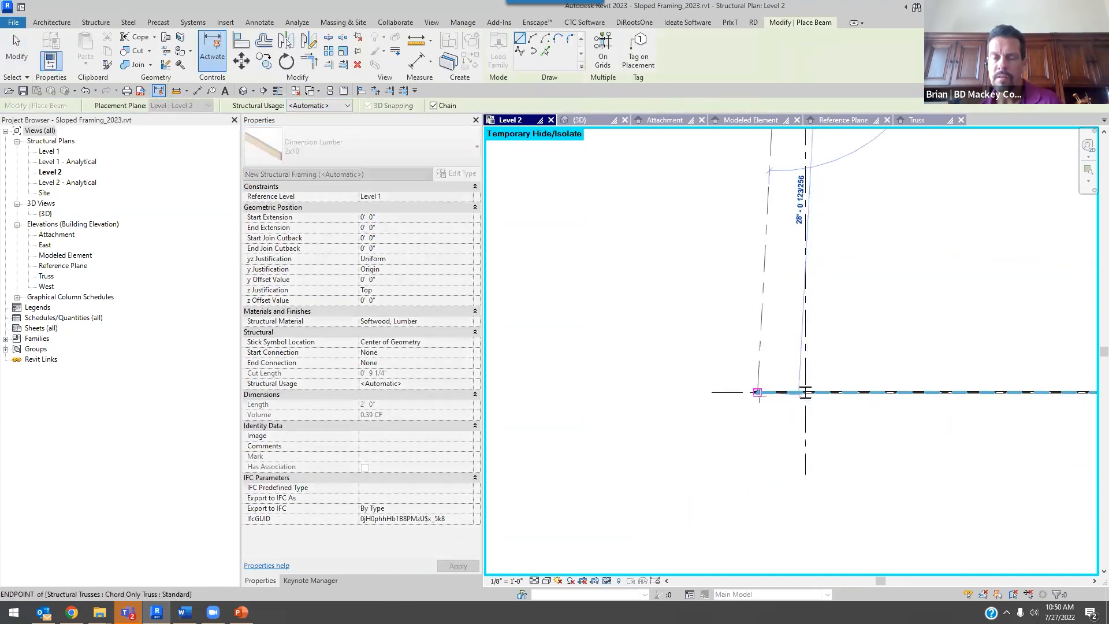
- Place a second 2x10 beam connecting the two truss ends at grid 21 and view the framing in 3D
scroll(751, 392, "down", 5)
middle_click_drag(866, 369, 739, 367)
scroll(771, 360, "up", 1)
scroll(866, 282, "up", 7)
key("Escape")
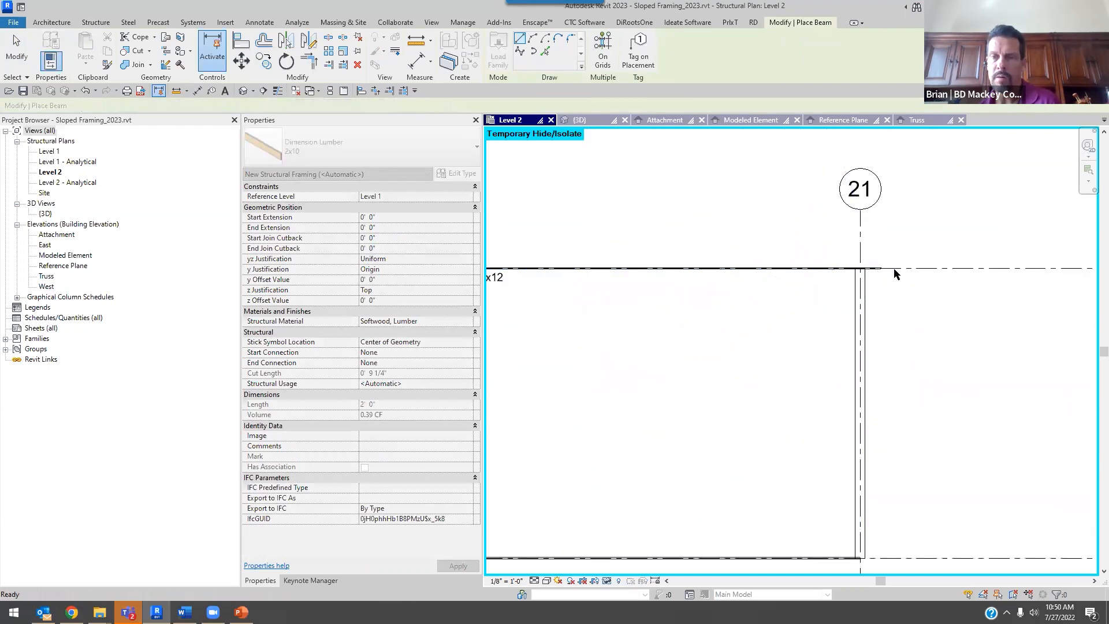
left_click(881, 269)
left_click(864, 557)
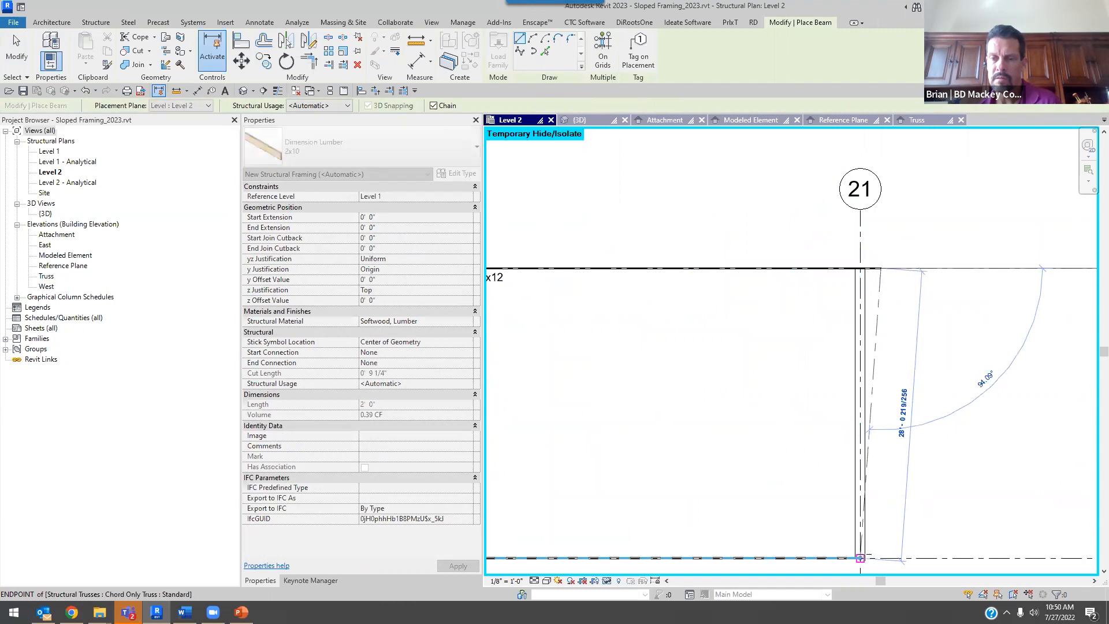
key("Escape")
key("Escape")
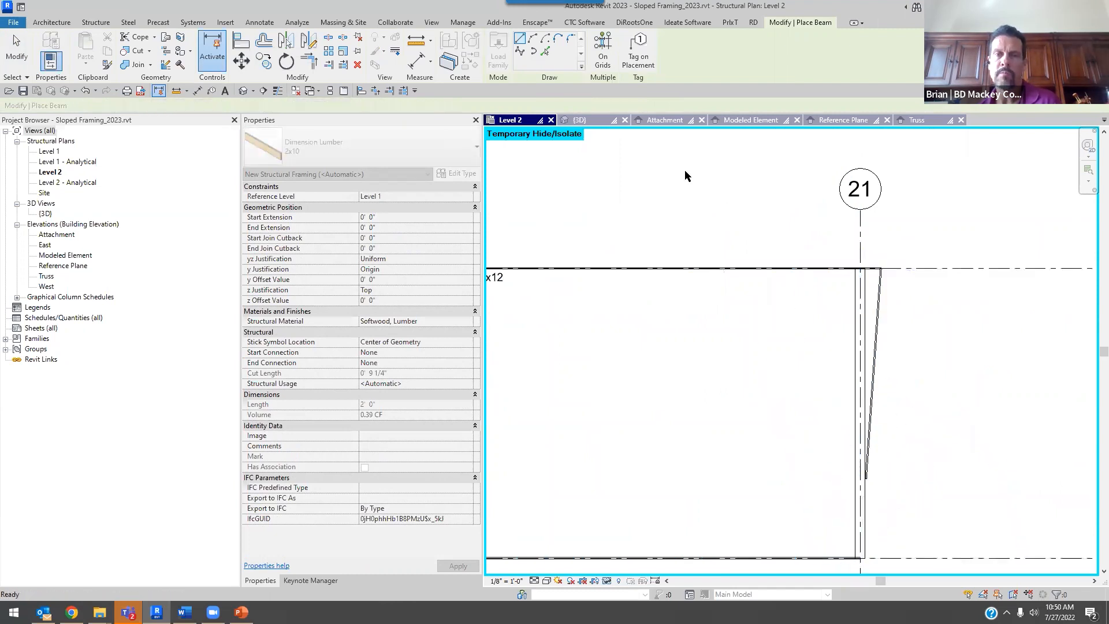
left_click(583, 120)
mouse_move(809, 277)
middle_mouse_down("shift")
mouse_move(795, 378)
mouse_move(908, 203)
middle_mouse_up("shift")
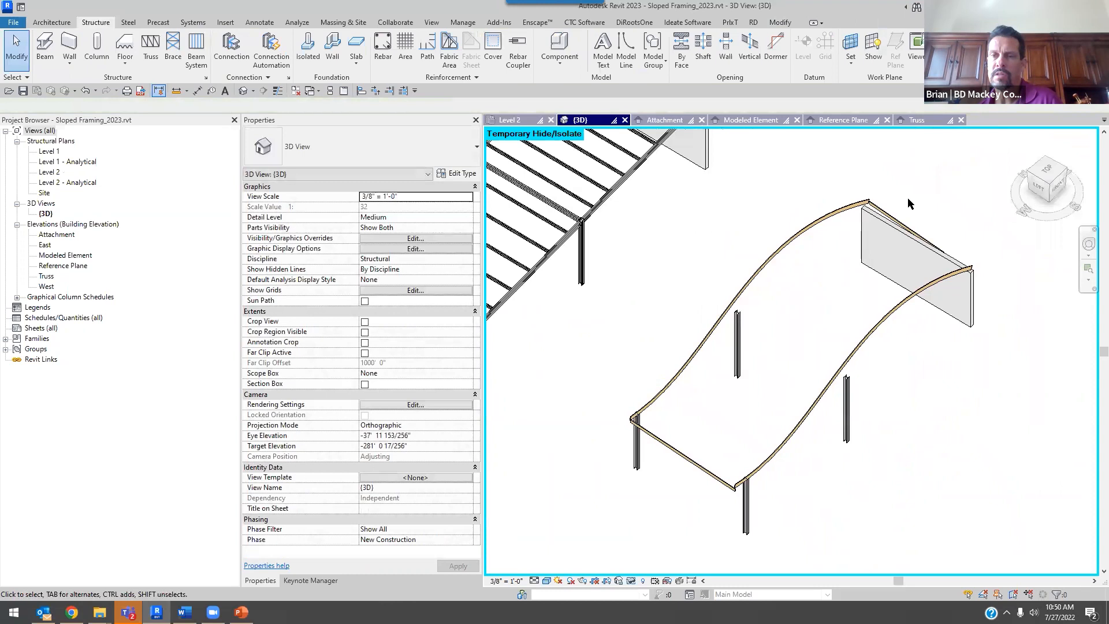
- In the Level 2 plan, place a 3D beam system of HSS6X6X1/2 members at 6' 0" fixed spacing between the trusses, with Walls Define Slope off
left_click(511, 120)
middle_click_drag(918, 337, 940, 337)
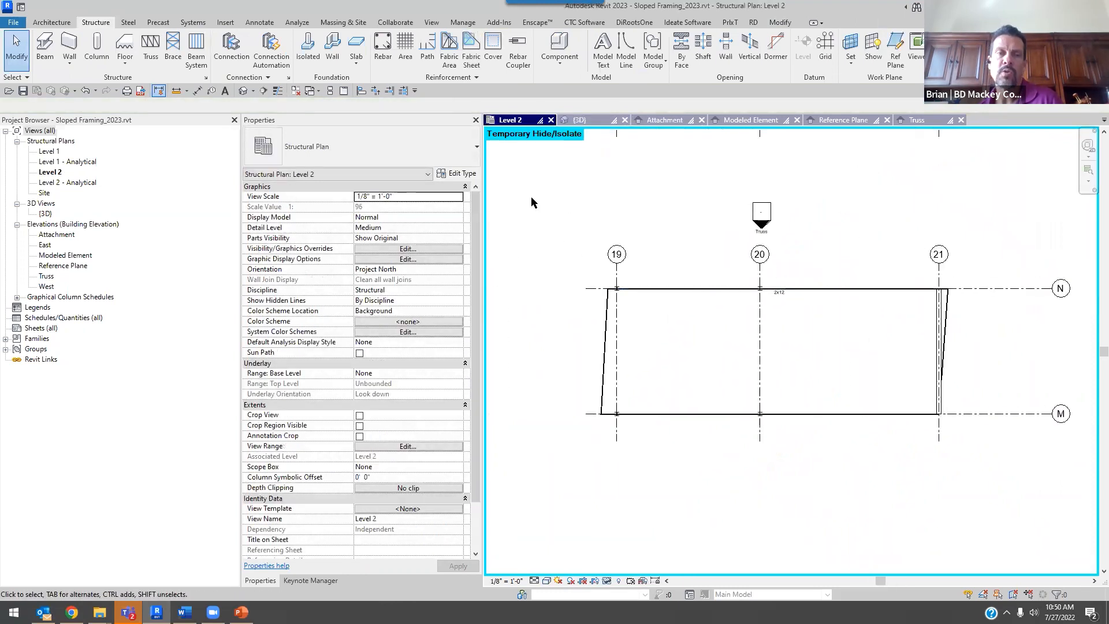
left_click(194, 52)
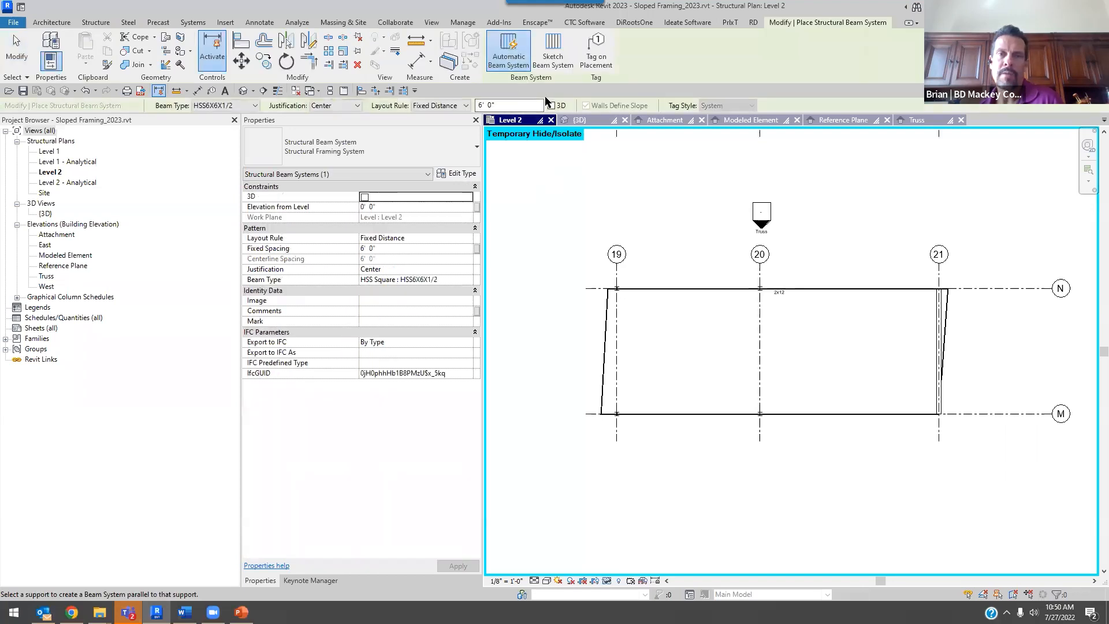
left_click(551, 105)
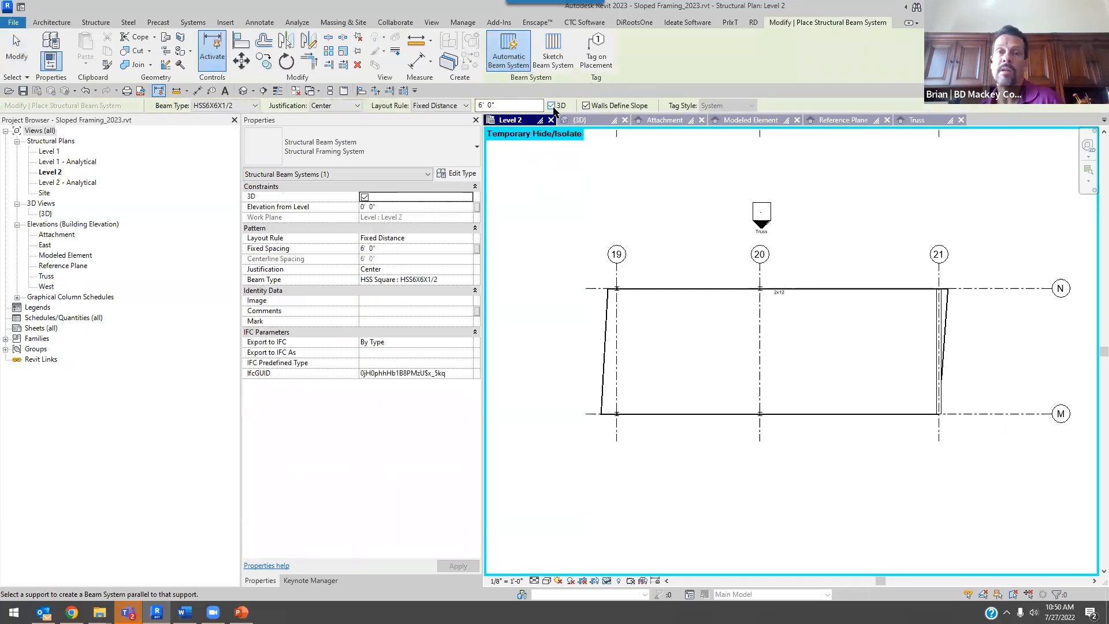
left_click(596, 107)
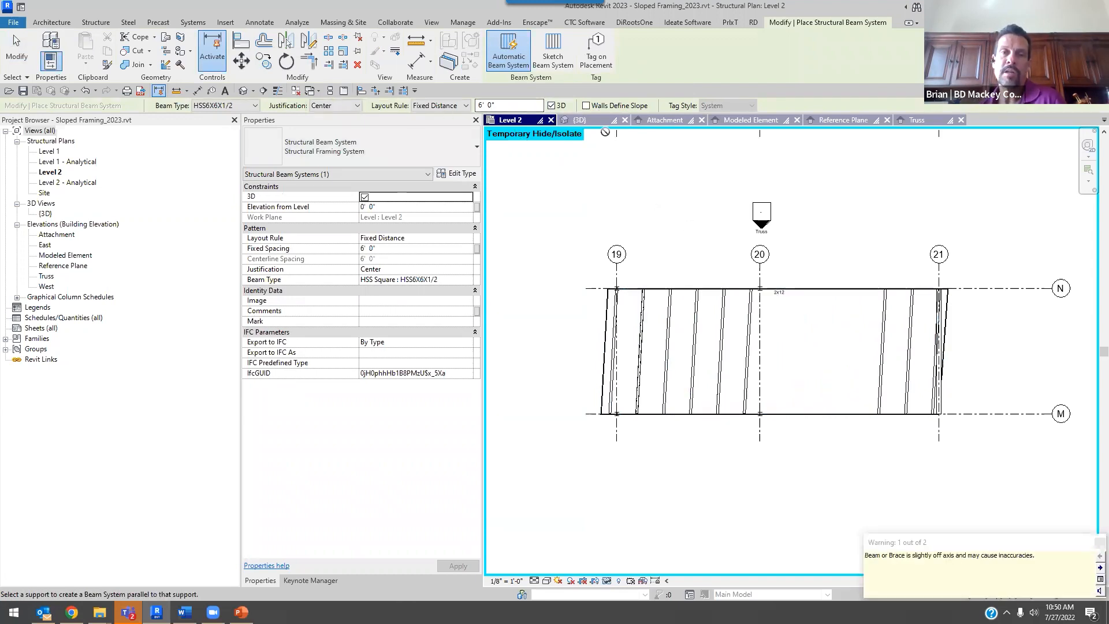
- Examine in the 3D view how the beam system's members meet the curved trusses near grid 19
left_click(579, 120)
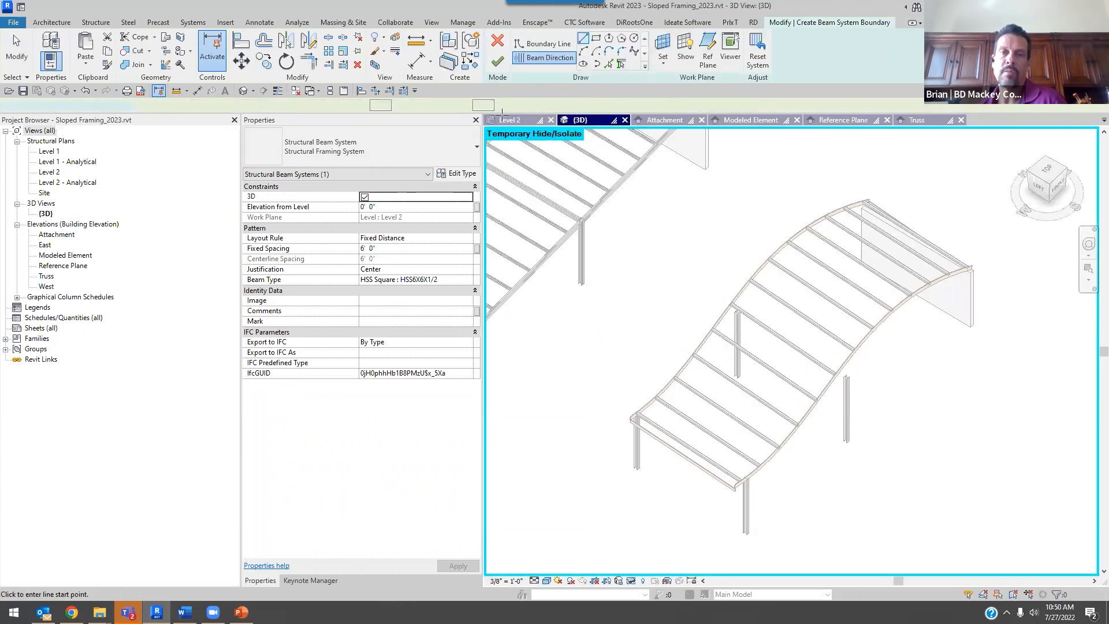
key("Escape")
mouse_move(735, 346)
middle_mouse_down("shift")
mouse_move(777, 399)
mouse_move(803, 384)
middle_mouse_up("shift")
scroll(682, 388, "up", 5)
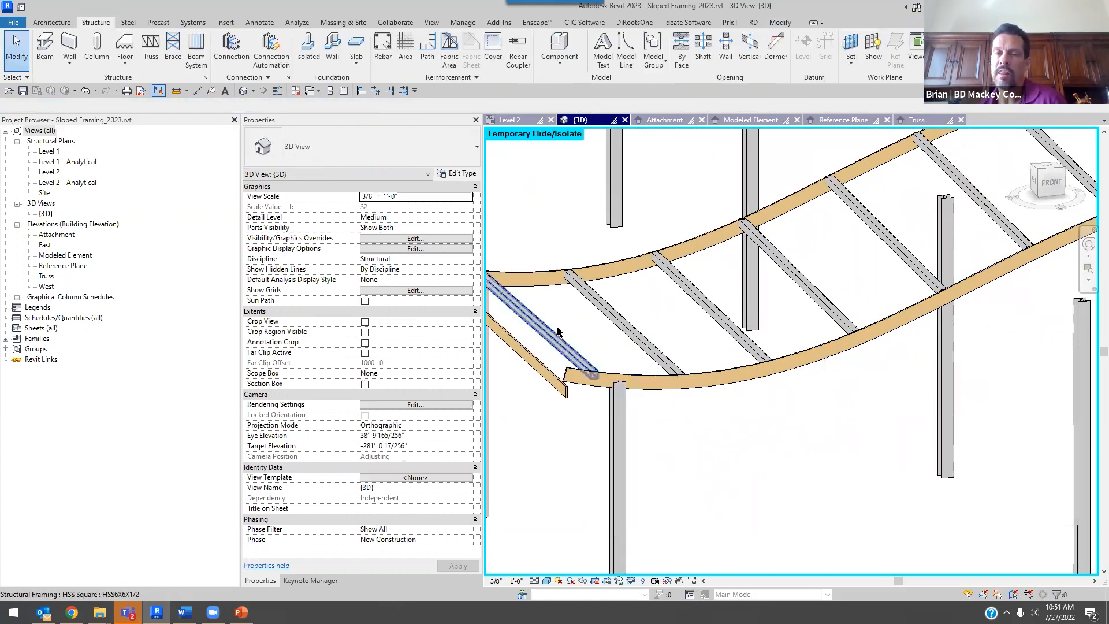
- Reset the temporary hide/isolate around the curved truss framing so the S-curved roof is displayed again
middle_click_drag(559, 317, 726, 319, "shift")
scroll(853, 247, "down", 1)
middle_click_drag(809, 310, 728, 373)
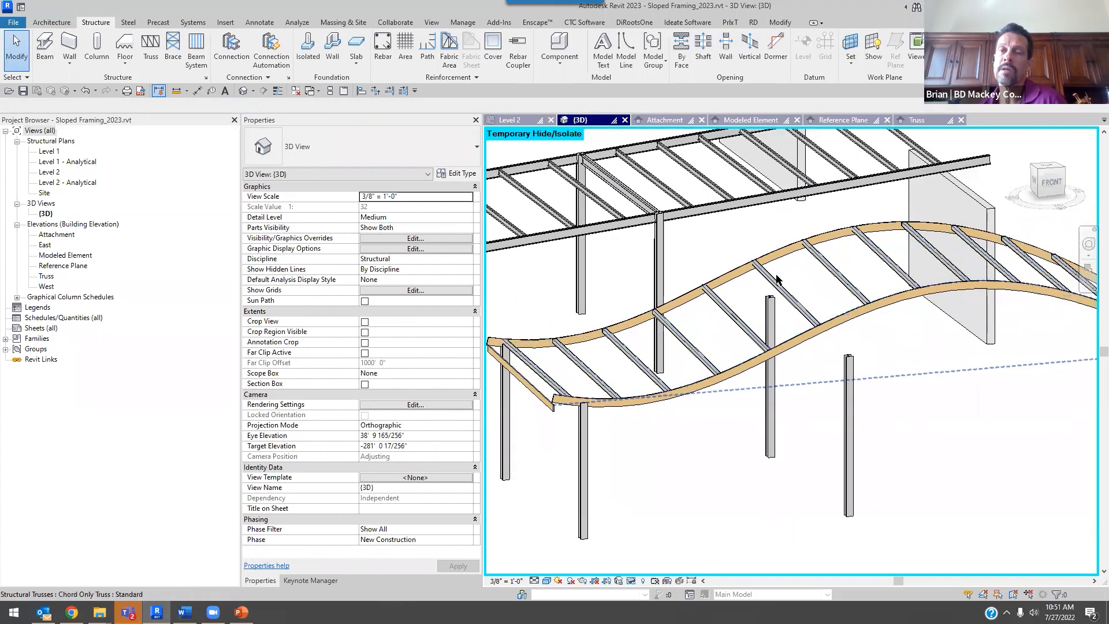
scroll(726, 268, "down", 2)
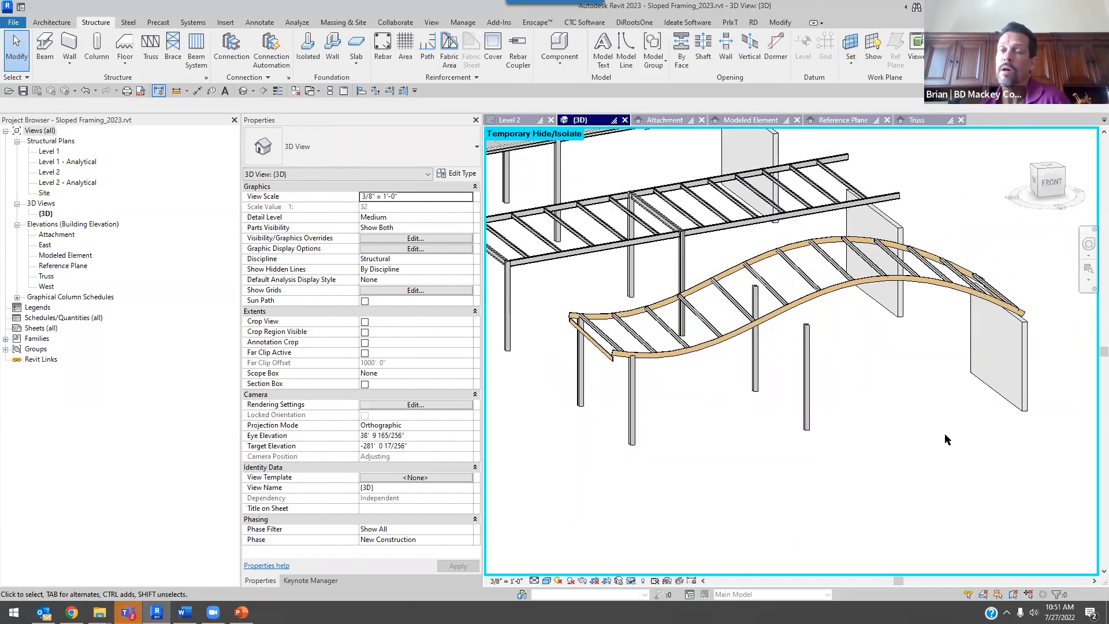
key("h")
key("r")
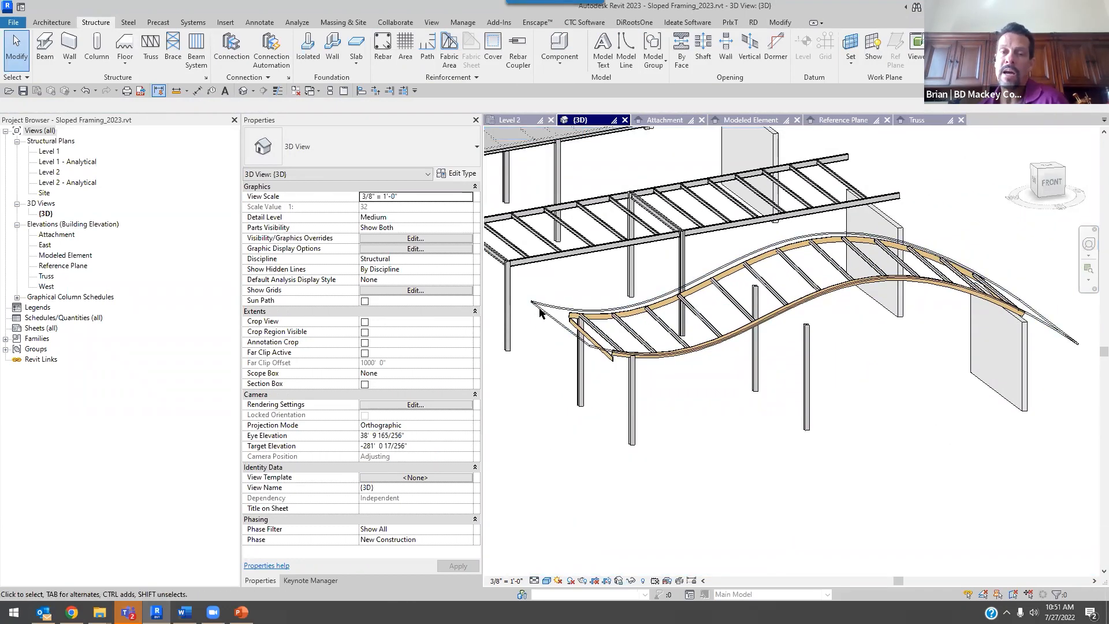
- Try to reshape the S-curved roof by editing its profile and pulling the middle of the spline downward
left_click(598, 241)
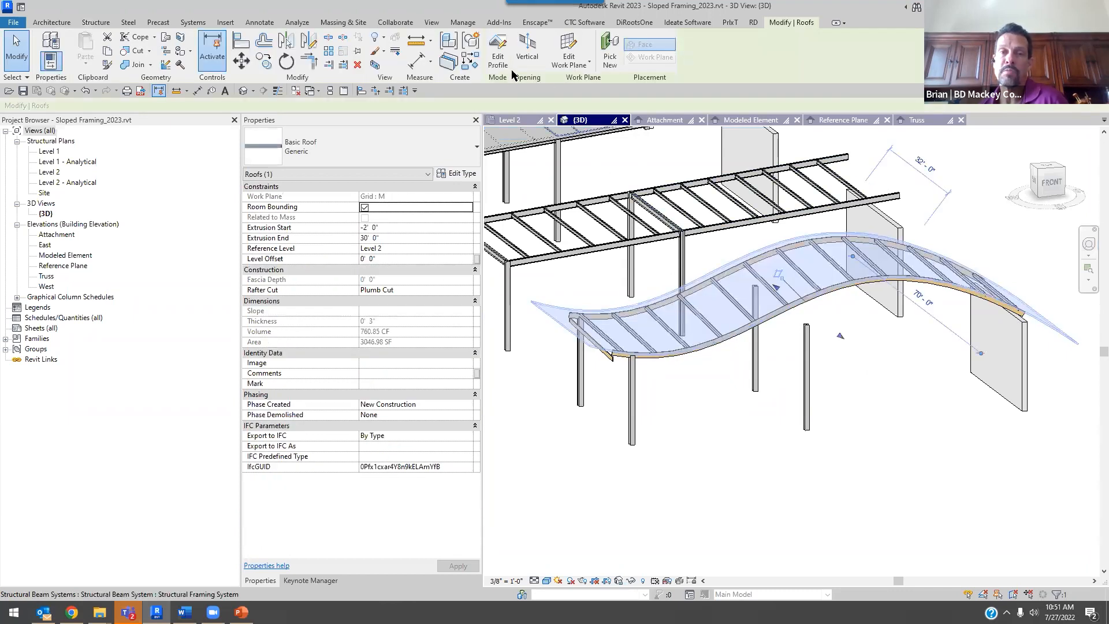
left_click(497, 58)
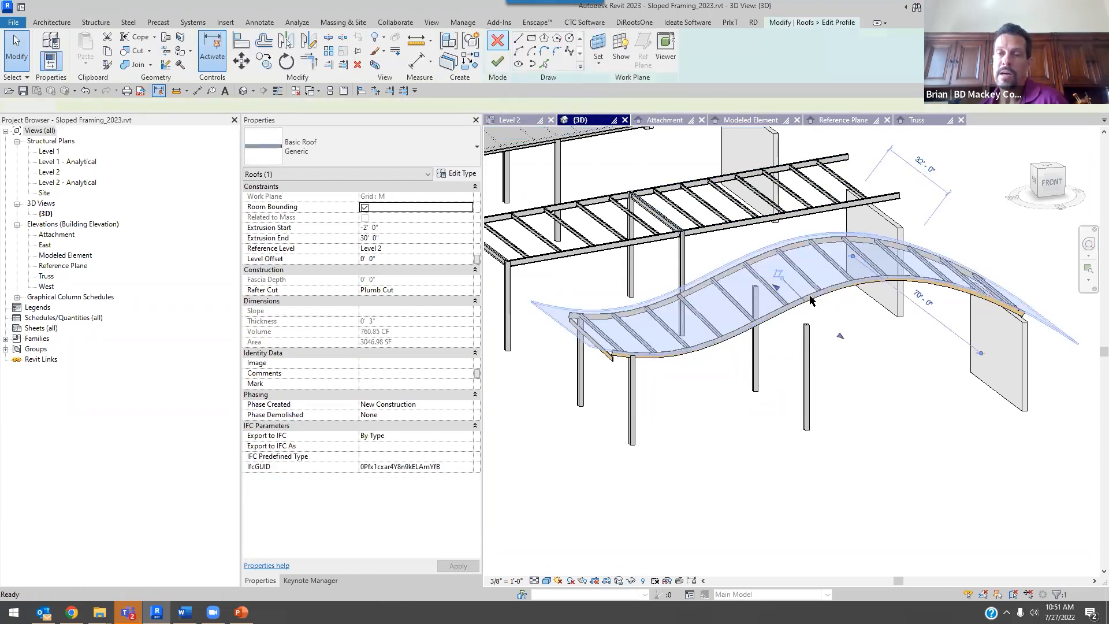
left_click(826, 288)
left_click_drag(785, 294, 846, 359)
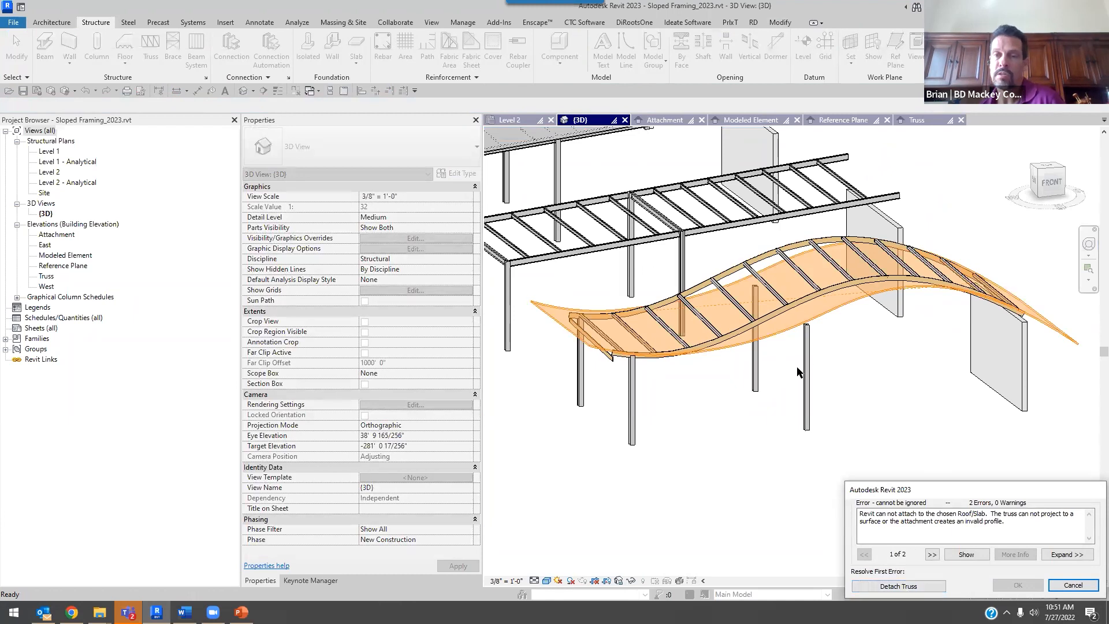
left_click(1073, 585)
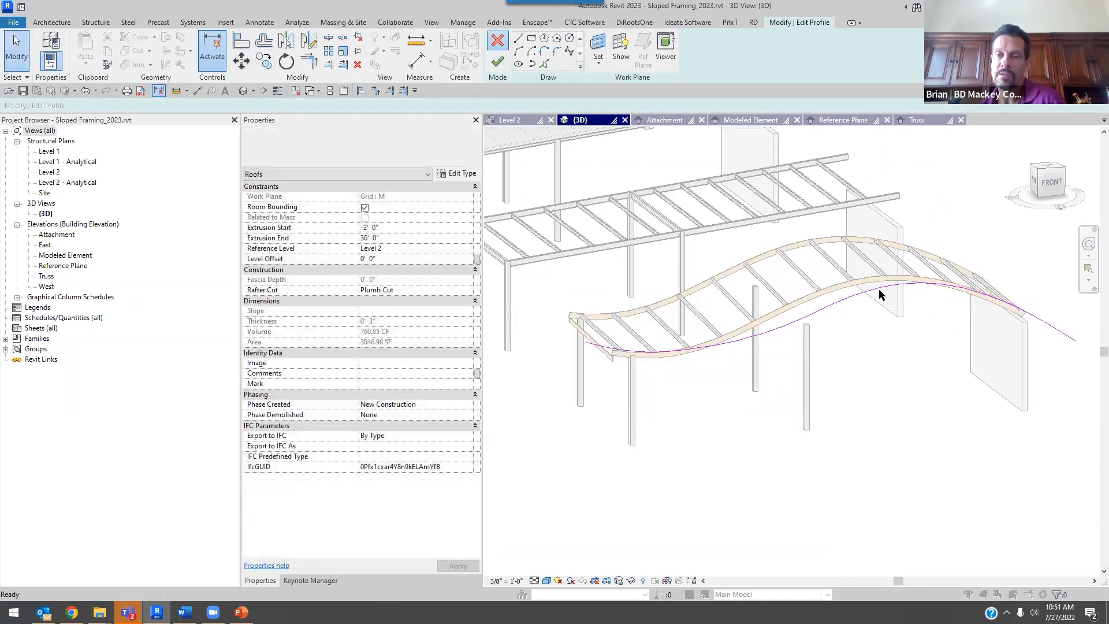
- Edit the S-curved roof's profile to raise the spline's crest, finish the sketch and view the reshaped framing in 3D
left_click(593, 316)
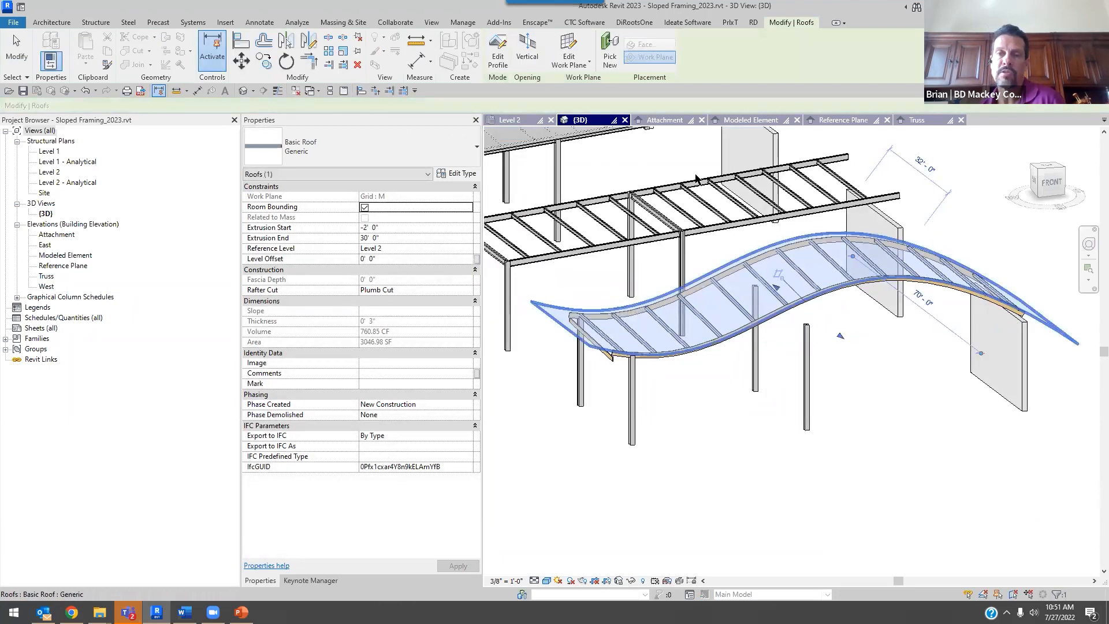
left_click(499, 55)
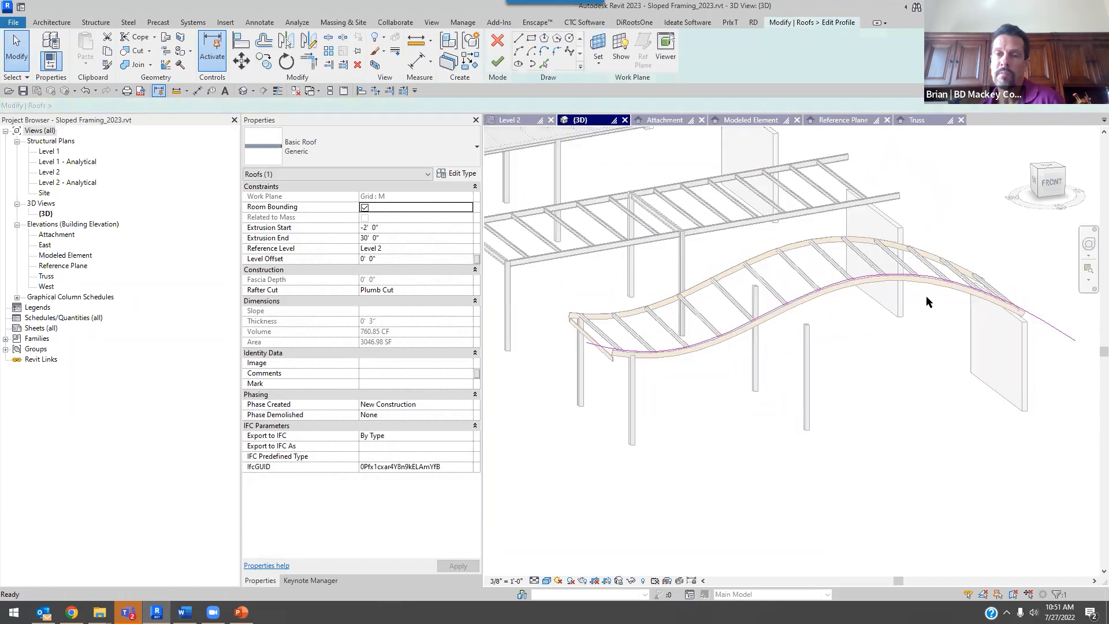
left_click(902, 276)
left_click_drag(937, 214, 936, 211)
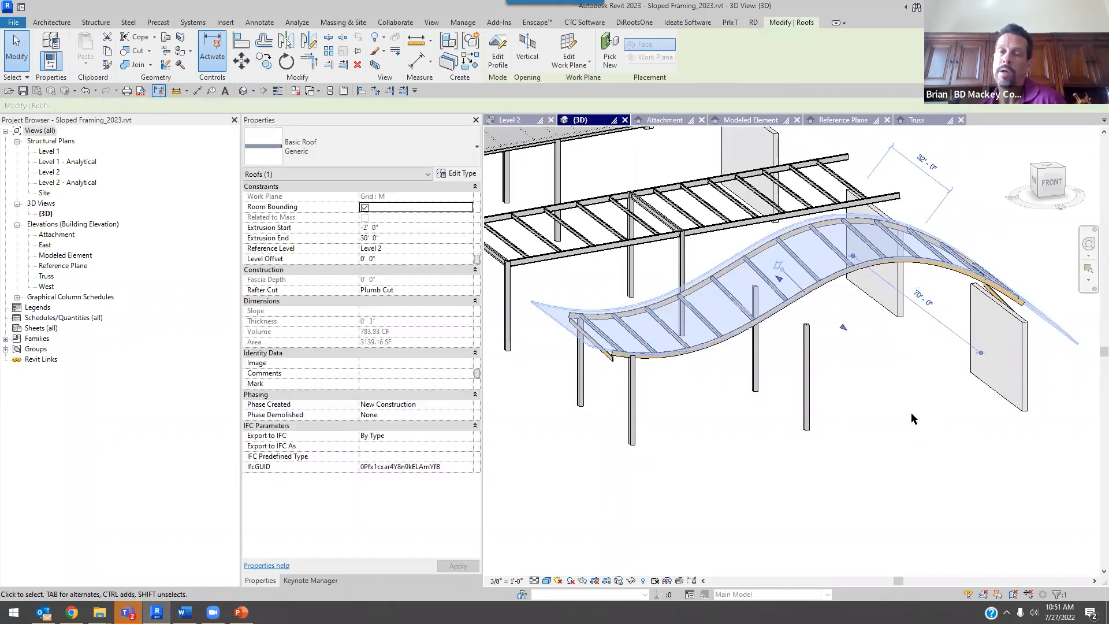
middle_click_drag(901, 432, 938, 456, "shift")
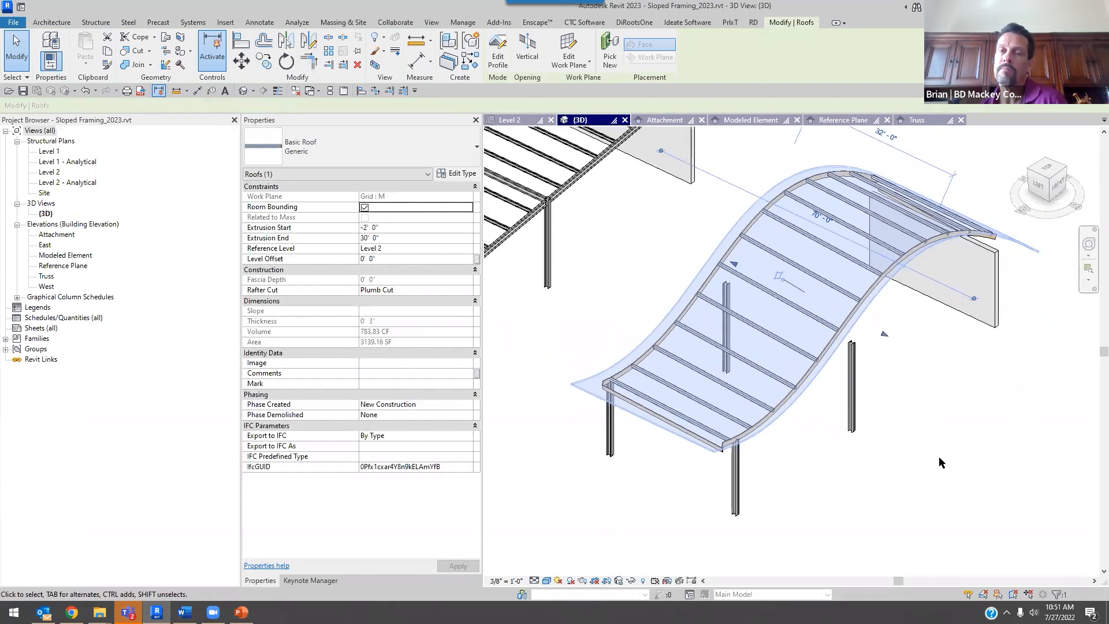
left_click(938, 457)
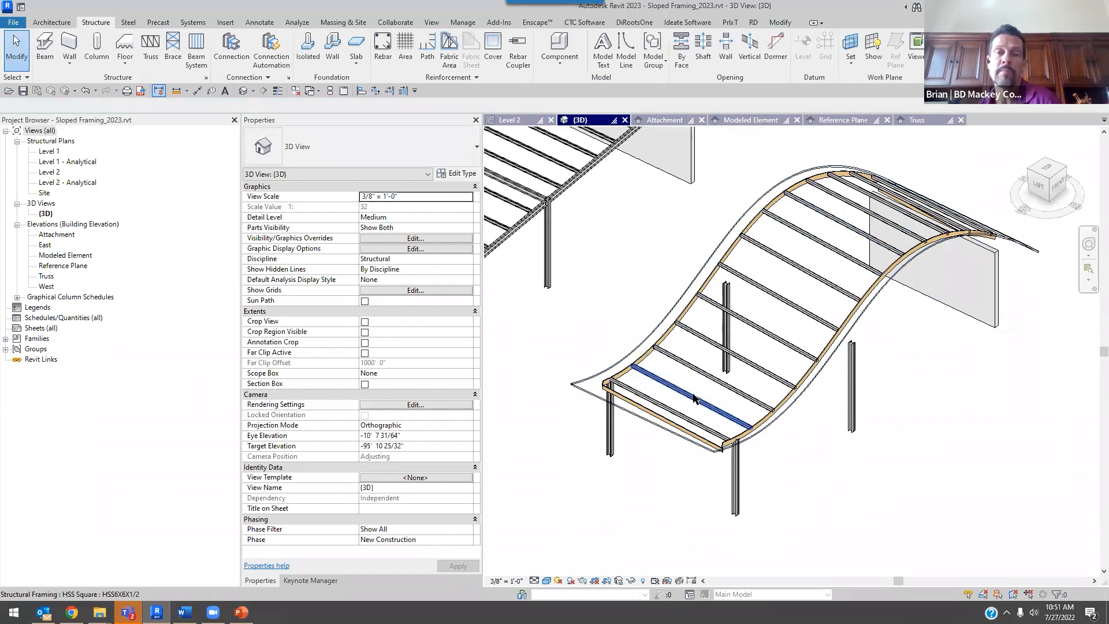
- Examine the reshaped curved framing alongside the other sloped framing examples in the 3D view
scroll(694, 397, "down", 3)
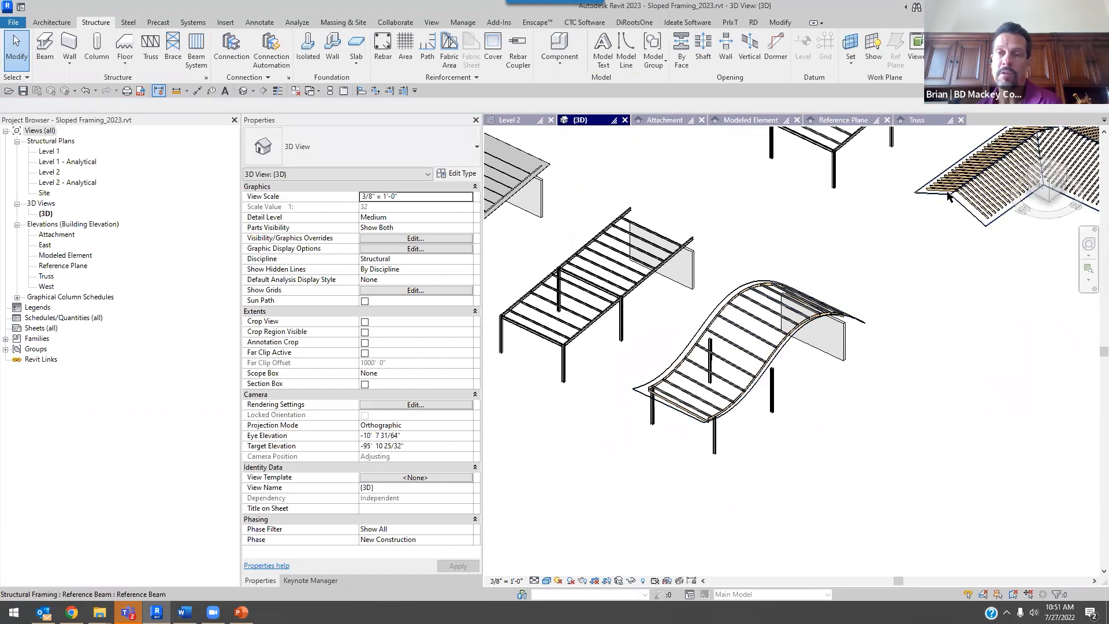
middle_click_drag(980, 202, 898, 257)
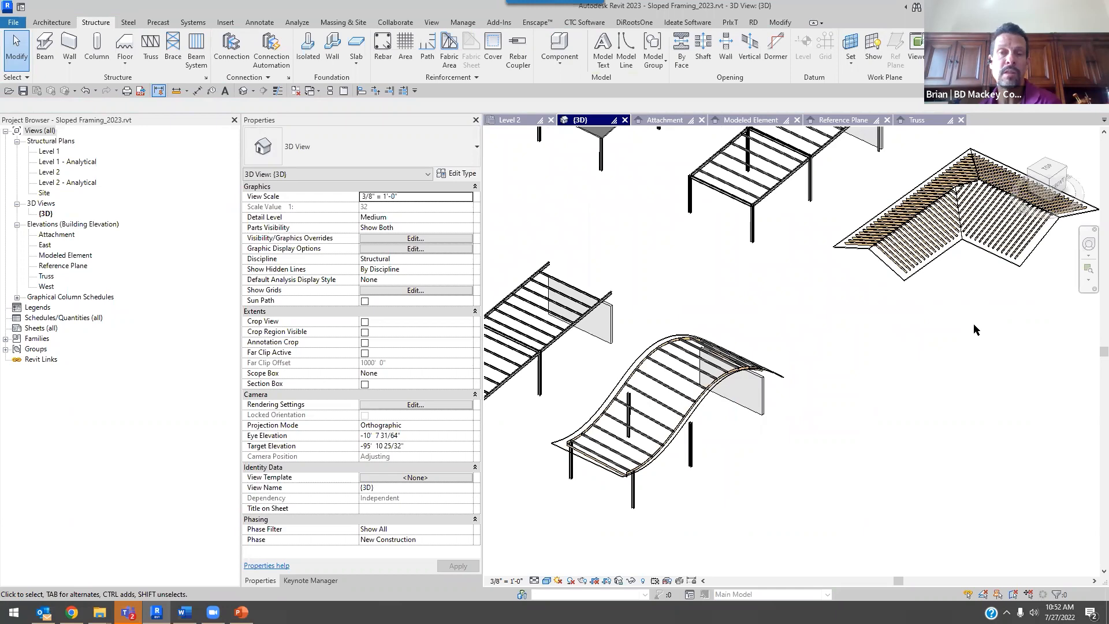
scroll(613, 480, "up", 5)
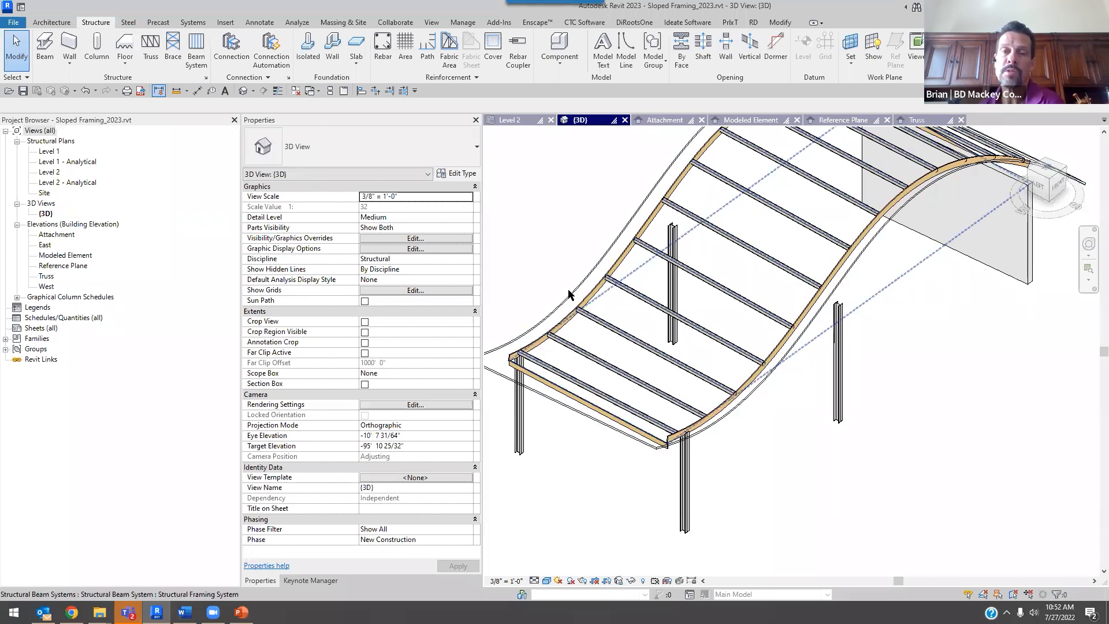
scroll(826, 431, "down", 5)
scroll(868, 405, "down", 3)
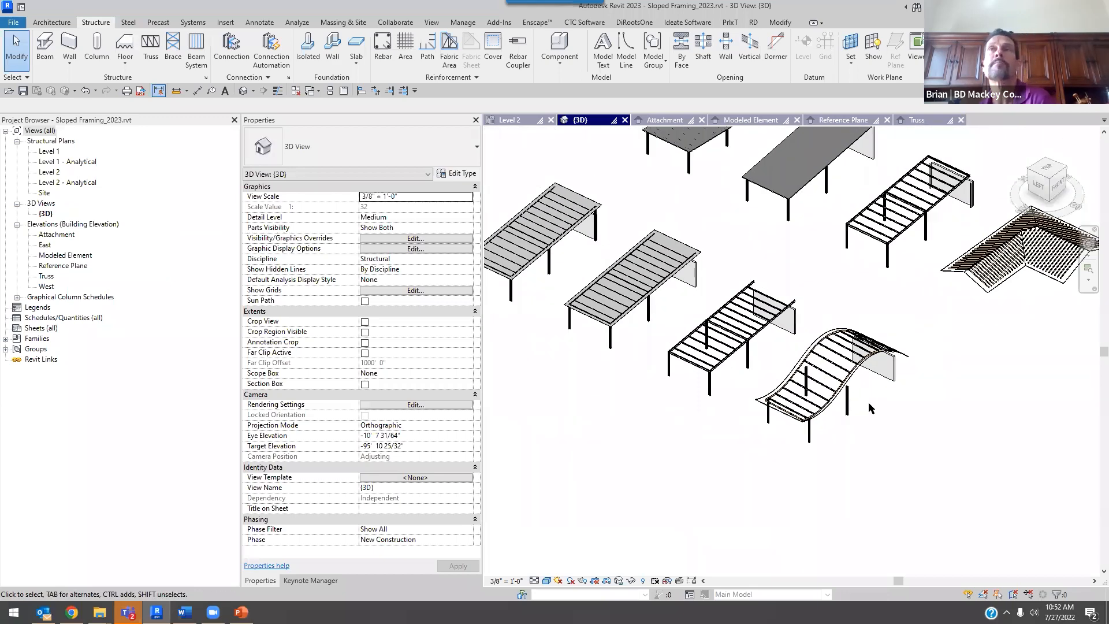
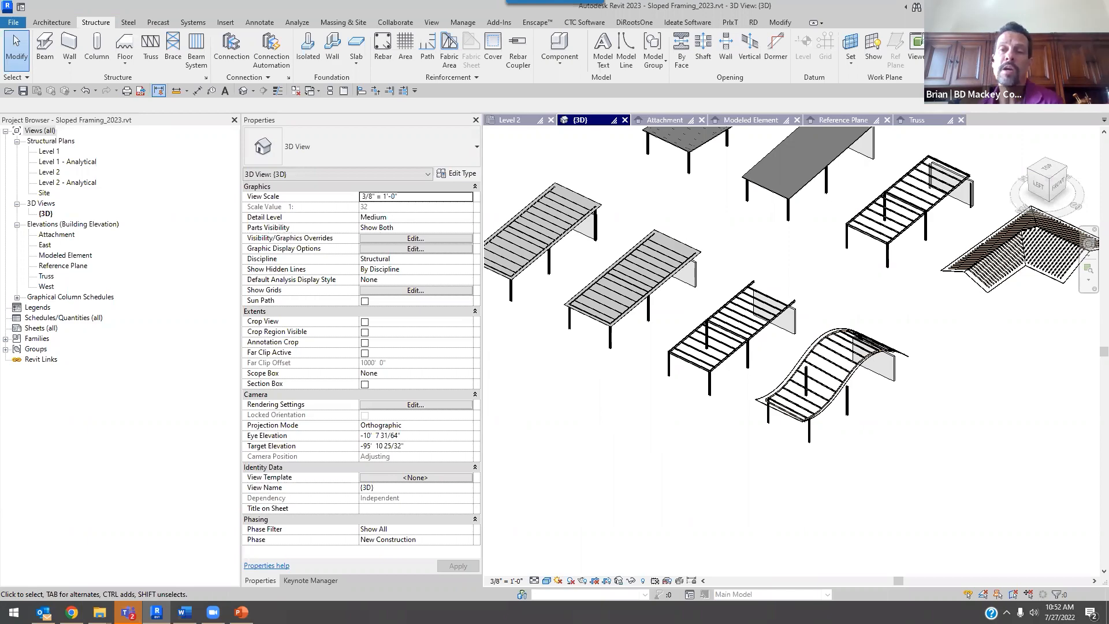
- Select the L-shaped gable roof and examine its eave corners, ridges and rafters from several angles in 3D
scroll(918, 295, "up", 6)
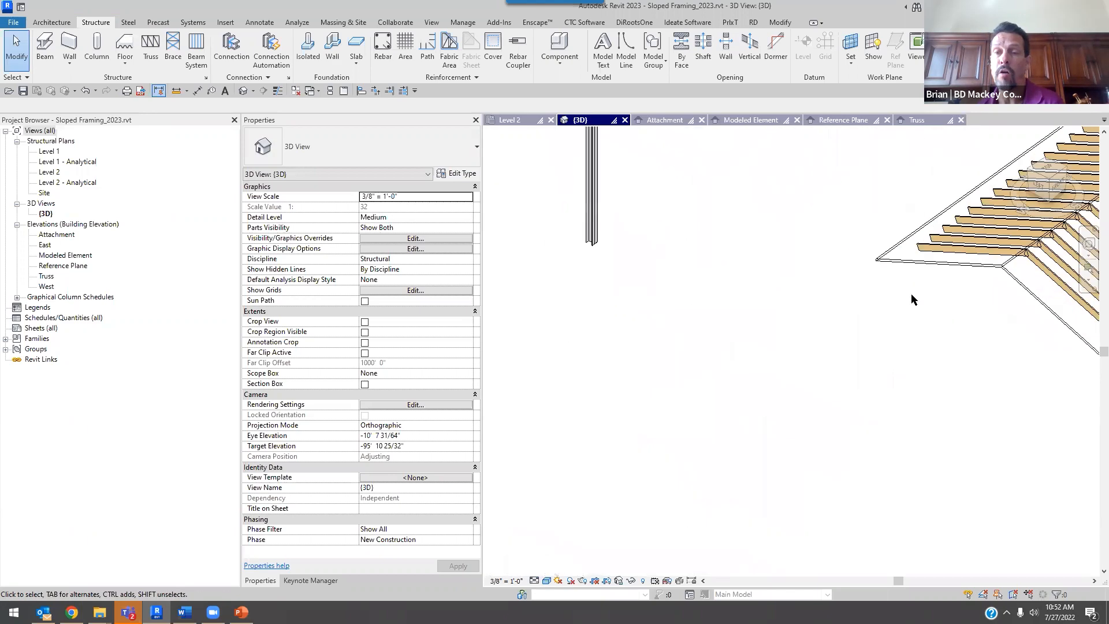
left_click(883, 260)
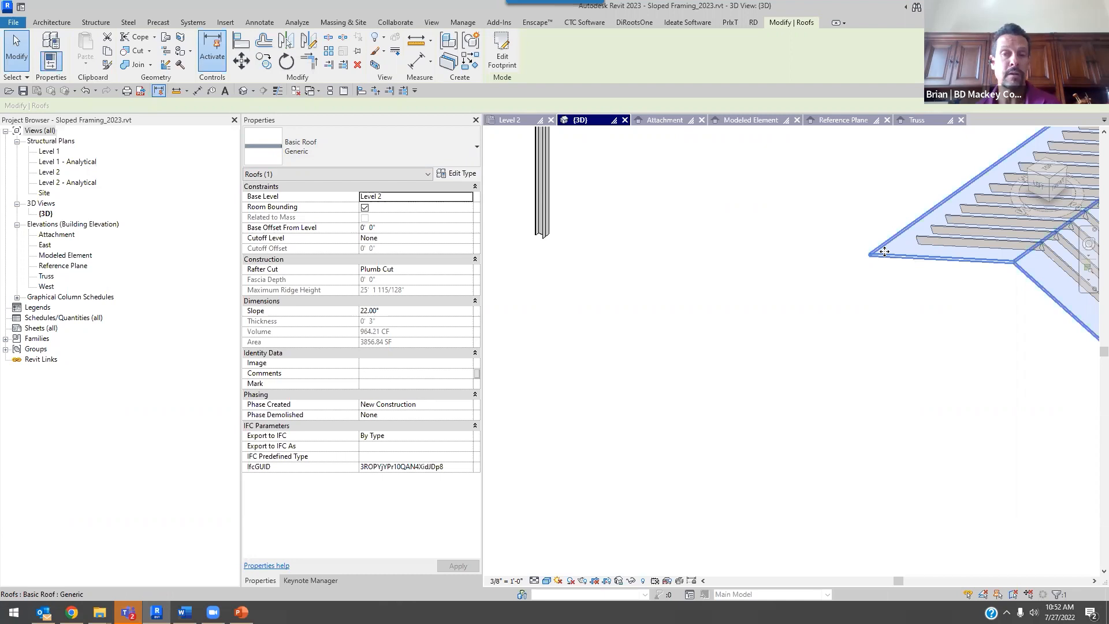
scroll(885, 252, "down", 3)
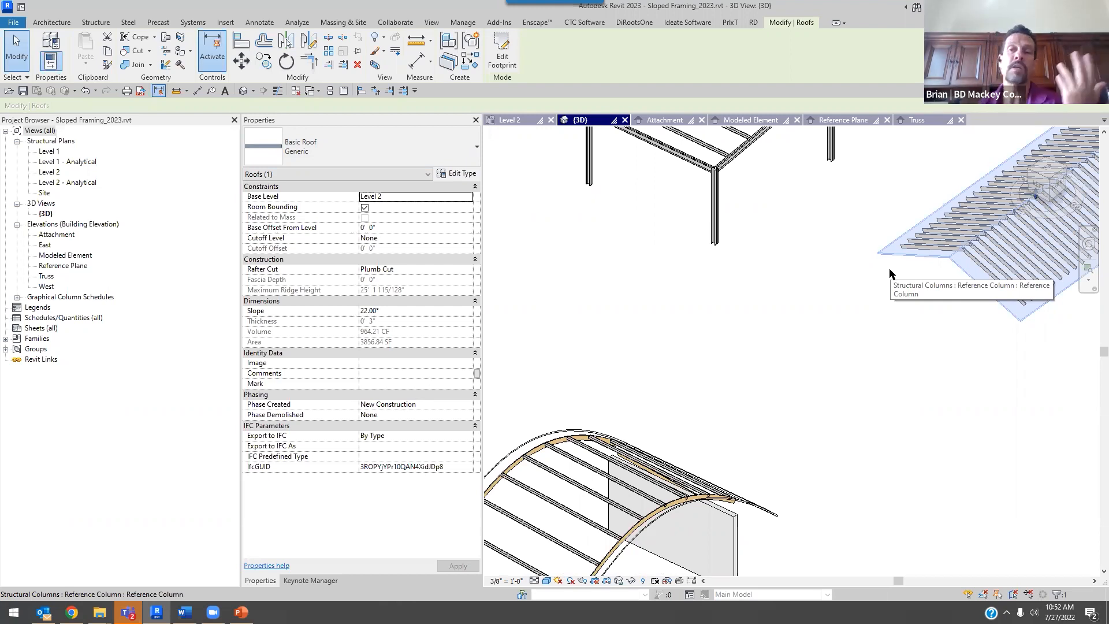
left_click(889, 269)
left_click(953, 279)
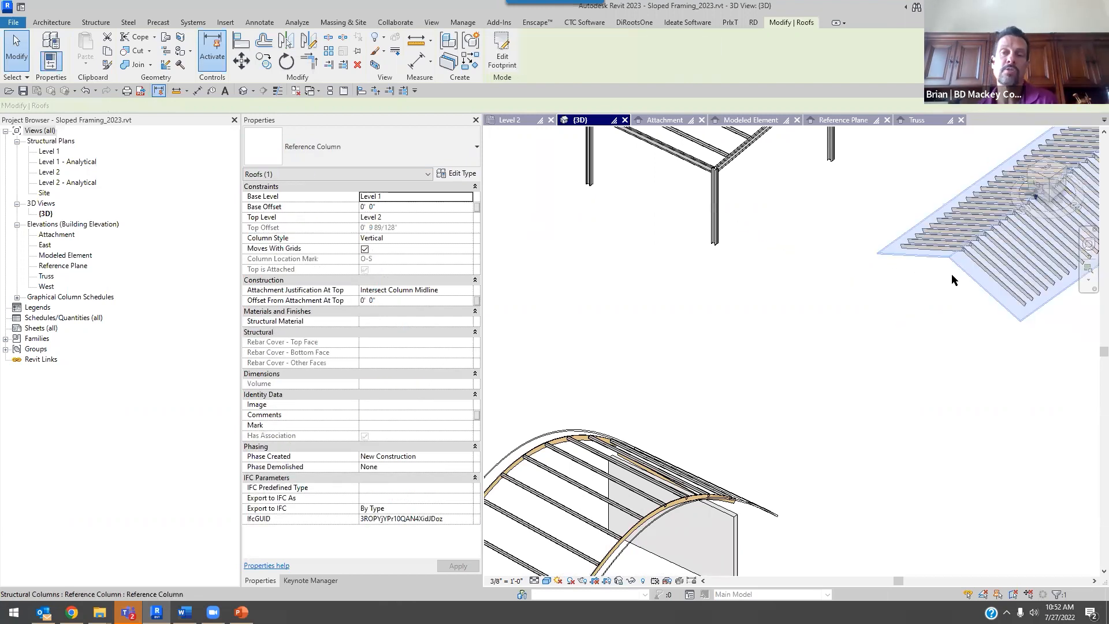
scroll(948, 277, "up", 6)
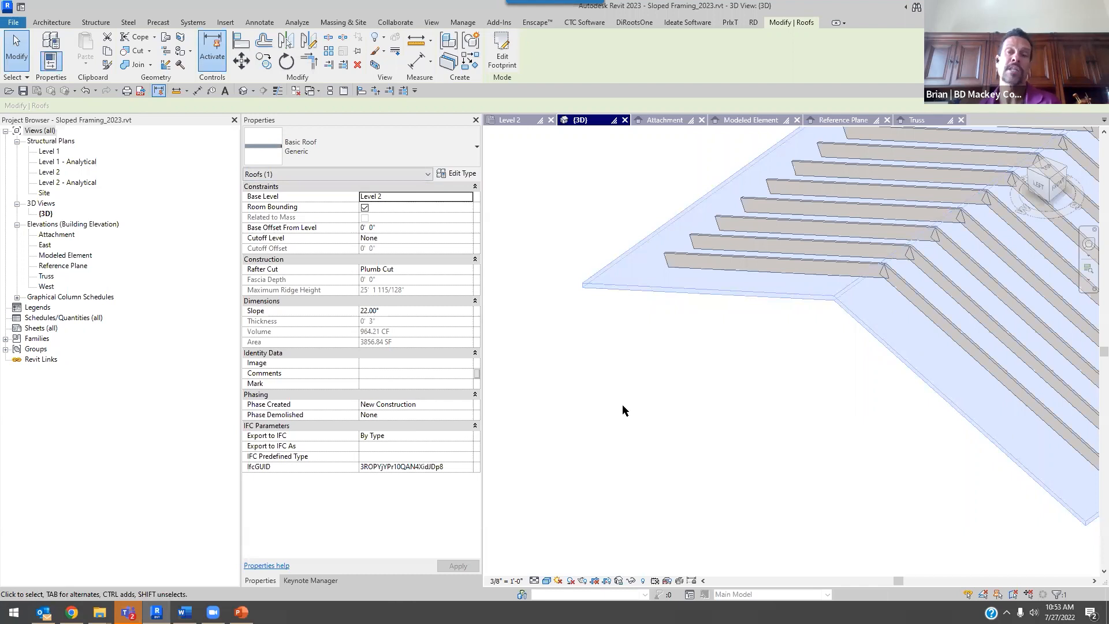
scroll(595, 324, "down", 2)
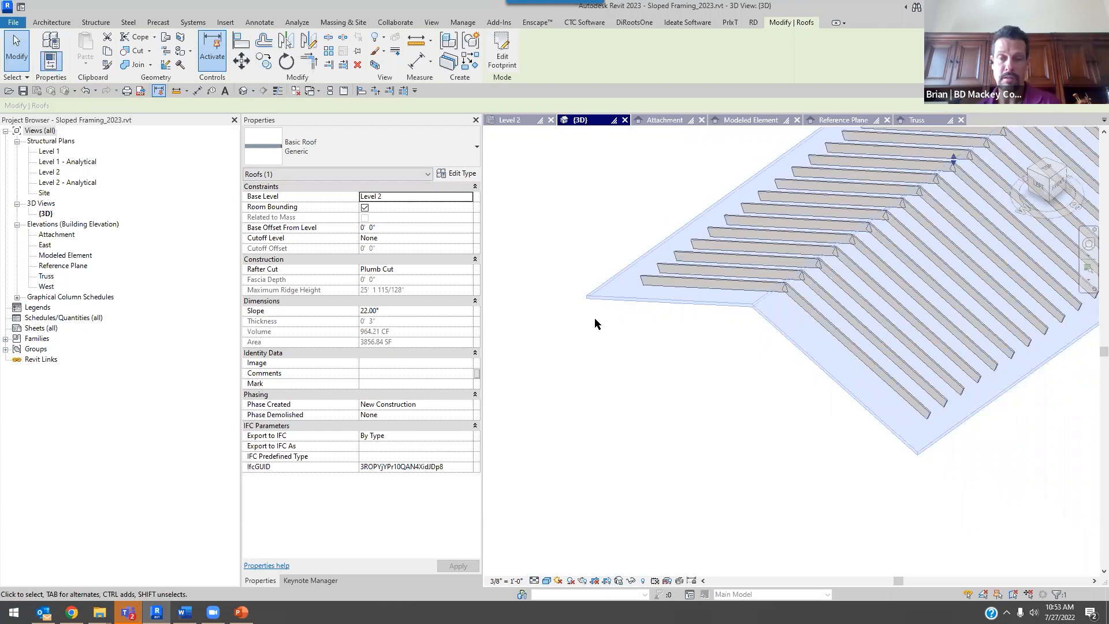
scroll(595, 325, "down", 4)
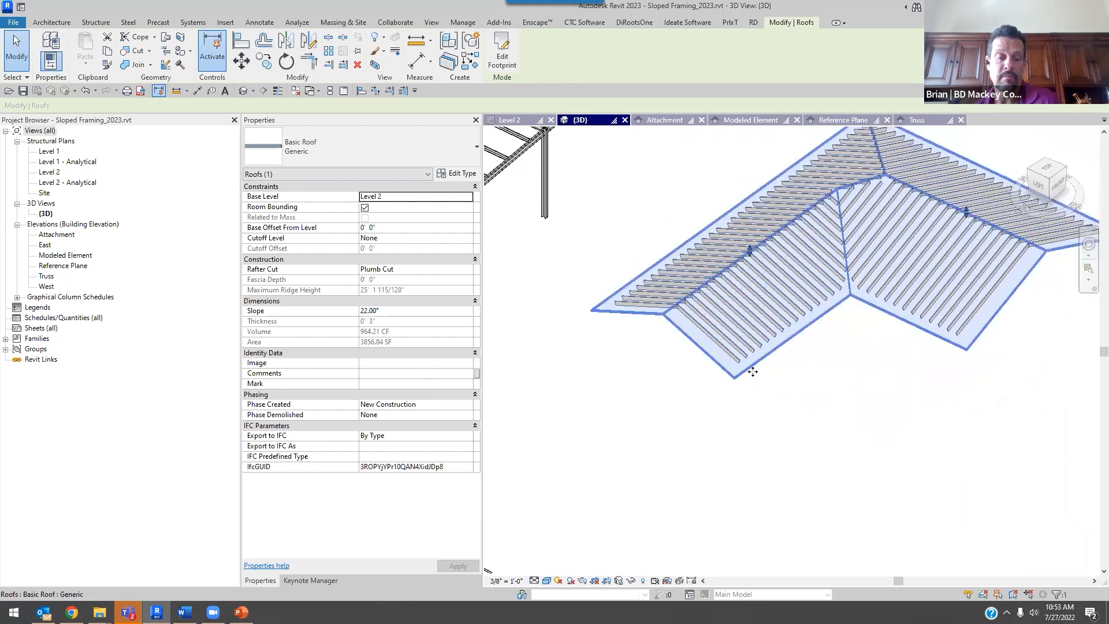
middle_click_drag(744, 357, 733, 333, "shift")
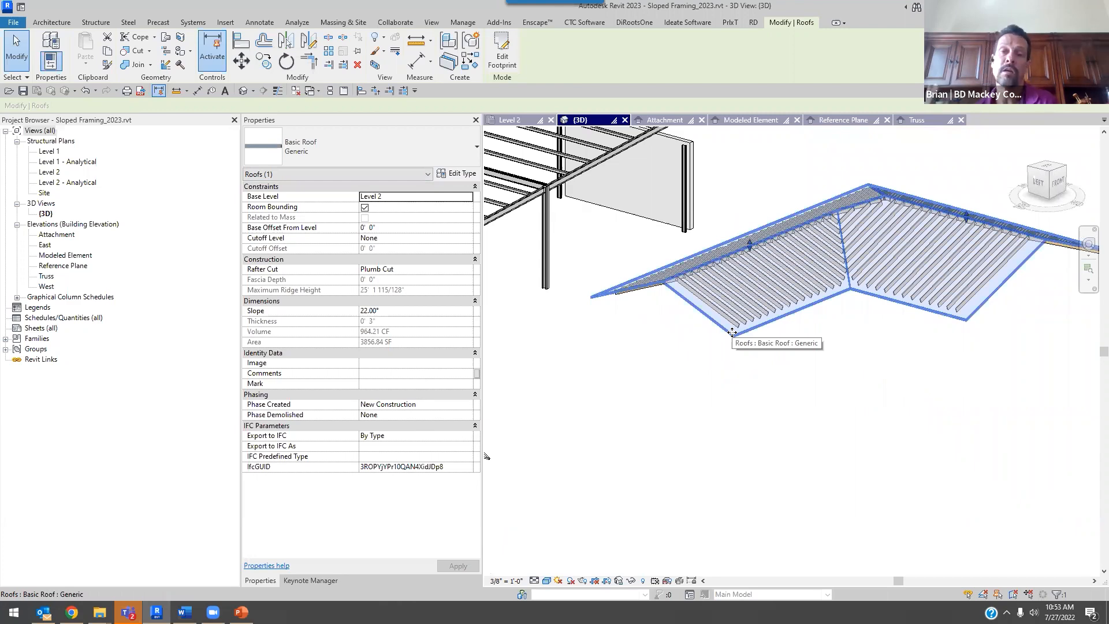
left_click(830, 369)
scroll(831, 367, "down", 4)
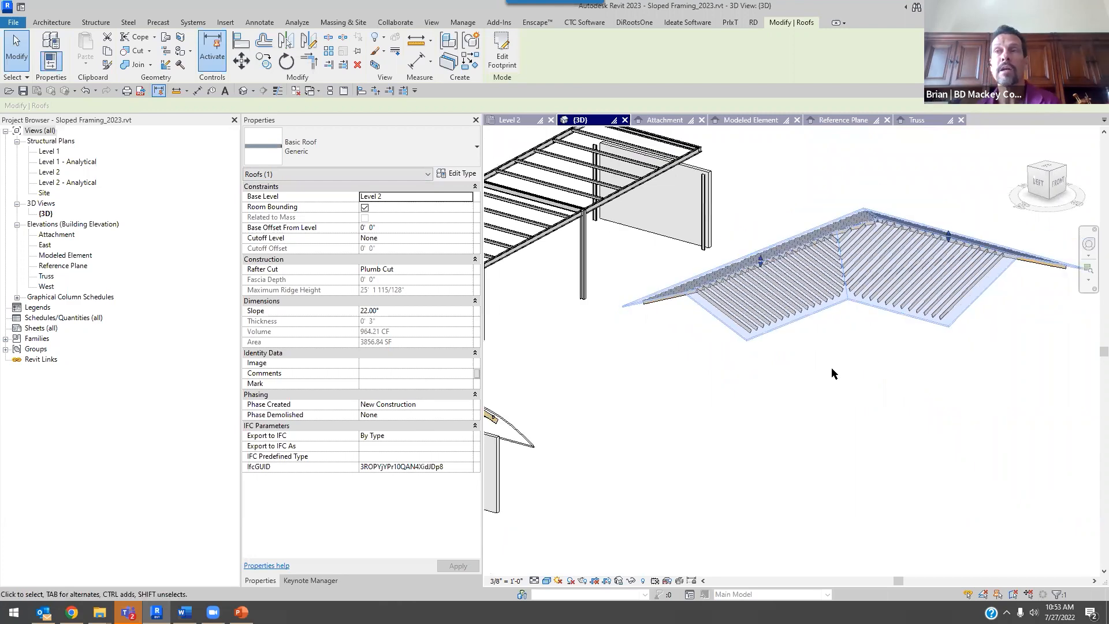
middle_click_drag(856, 404, 849, 442, "shift")
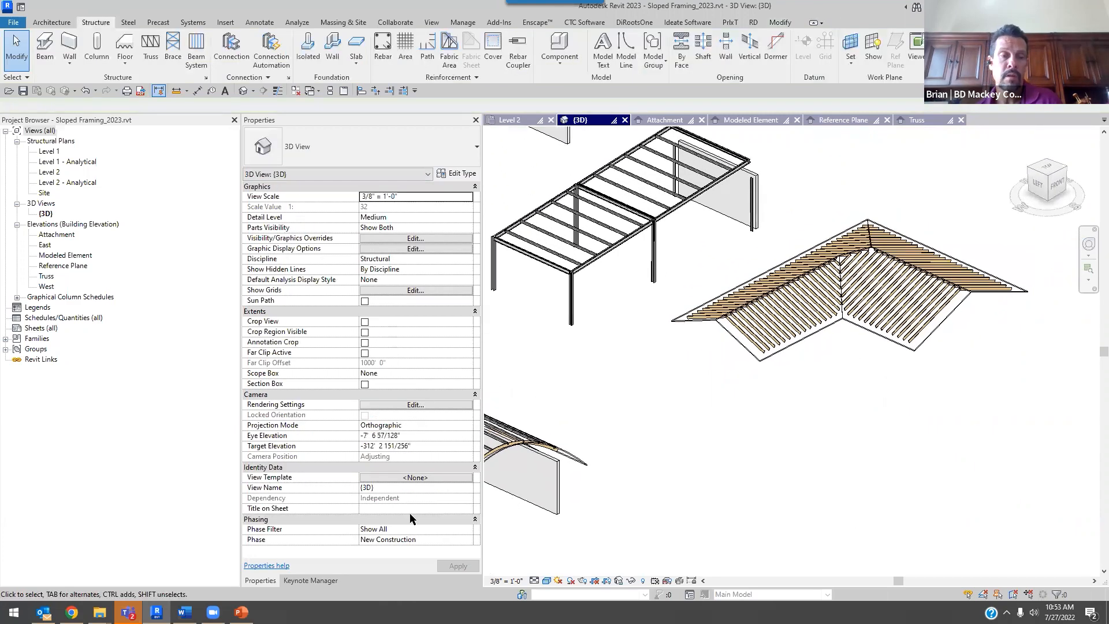
- Switch to the PowerPoint presentation and advance from the Work Plane Method slide to the Truss Method slide
left_click(241, 613)
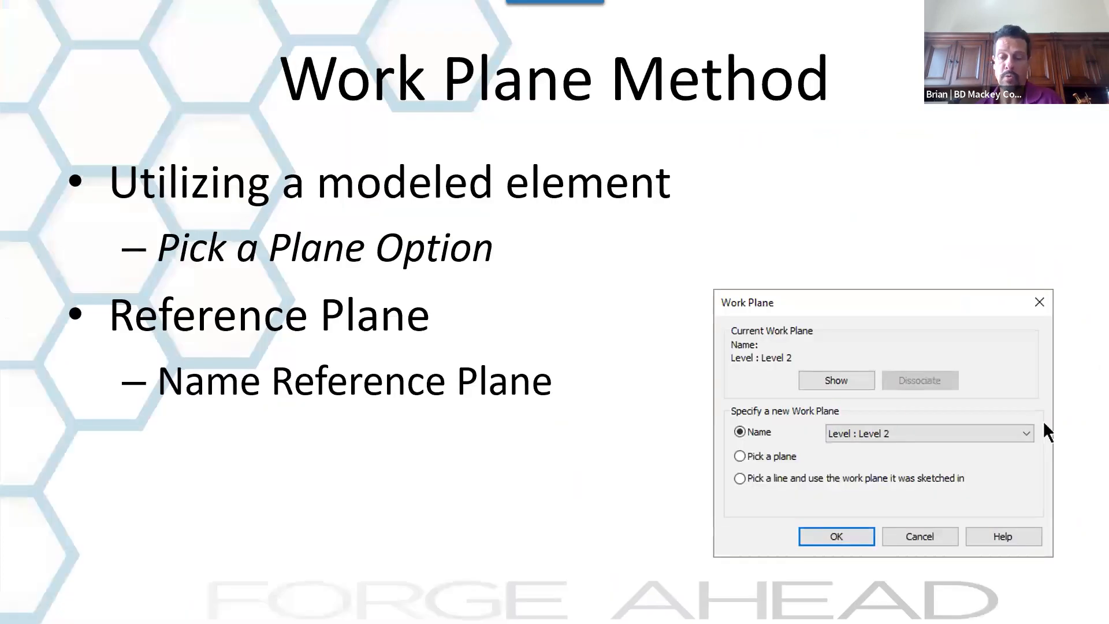
key("Right")
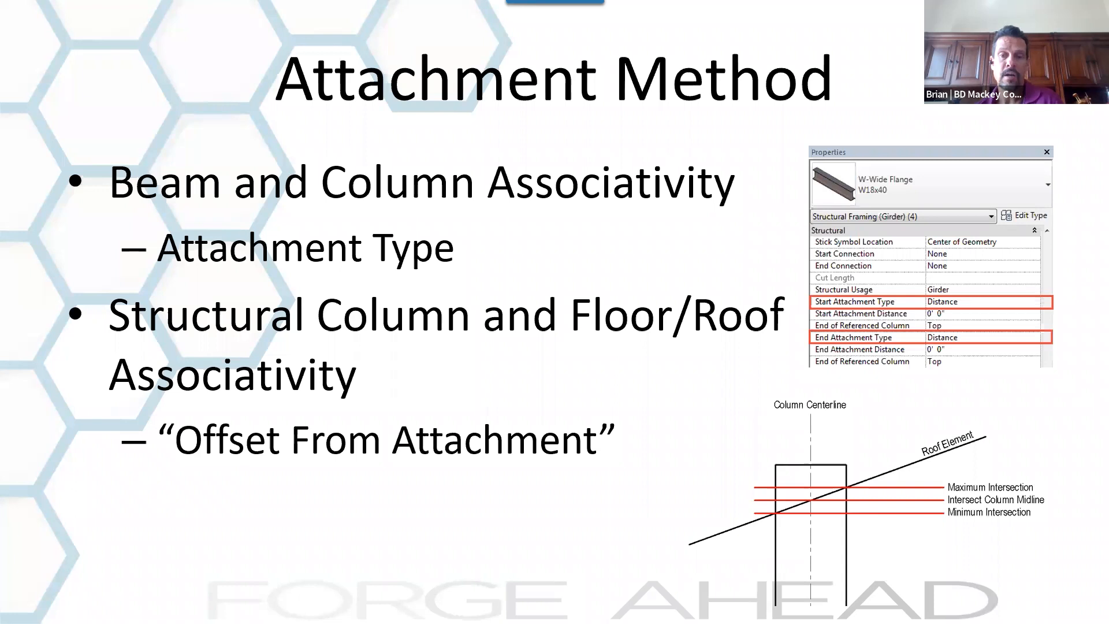
left_click(764, 519)
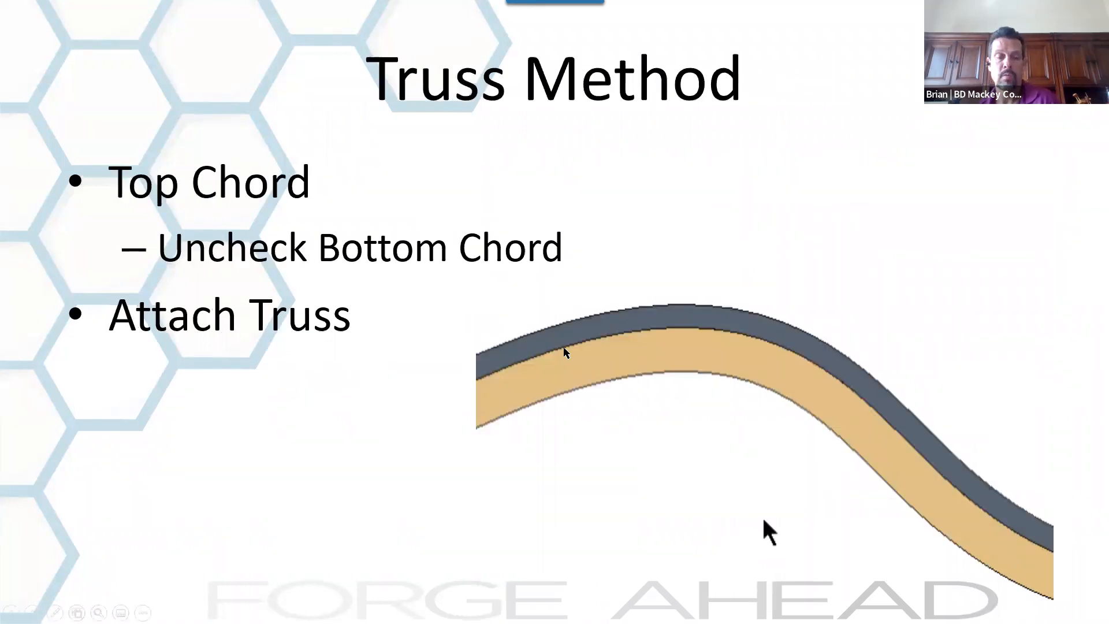
- Return to Revit and check the attachment types of the W12X26 end girder, then survey the neighbouring framing examples
key("alt+Tab")
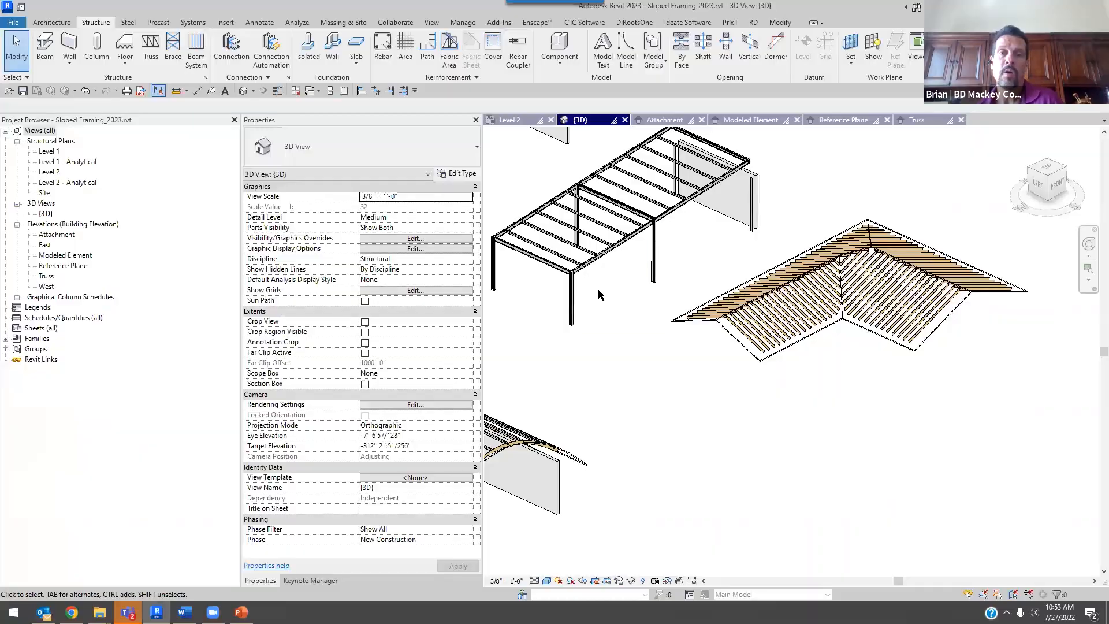
scroll(599, 295, "up", 5)
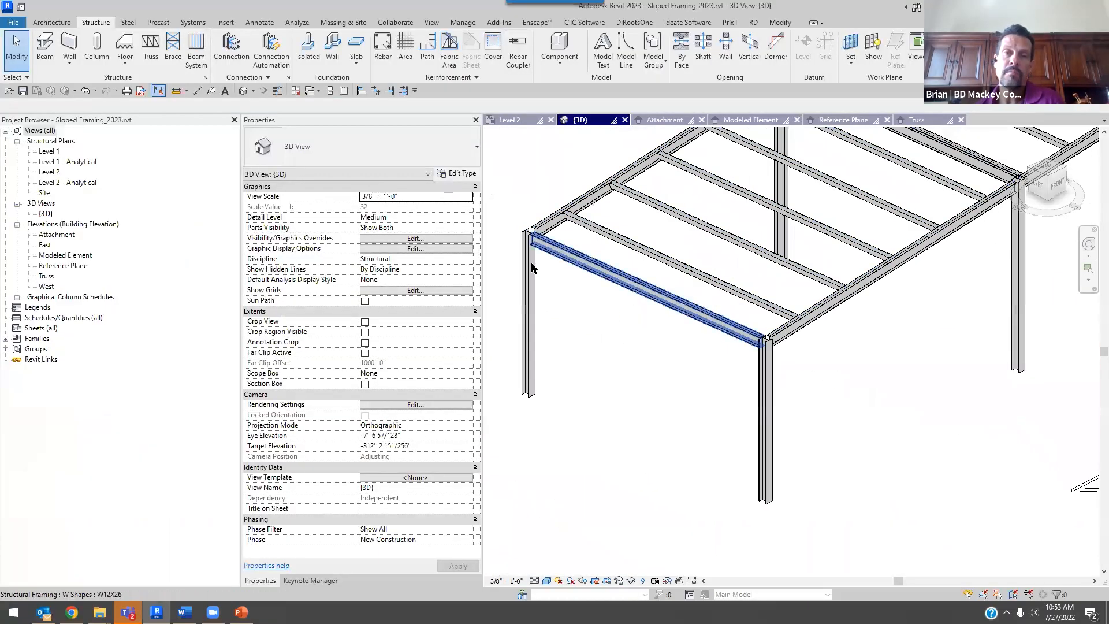
left_click(537, 245)
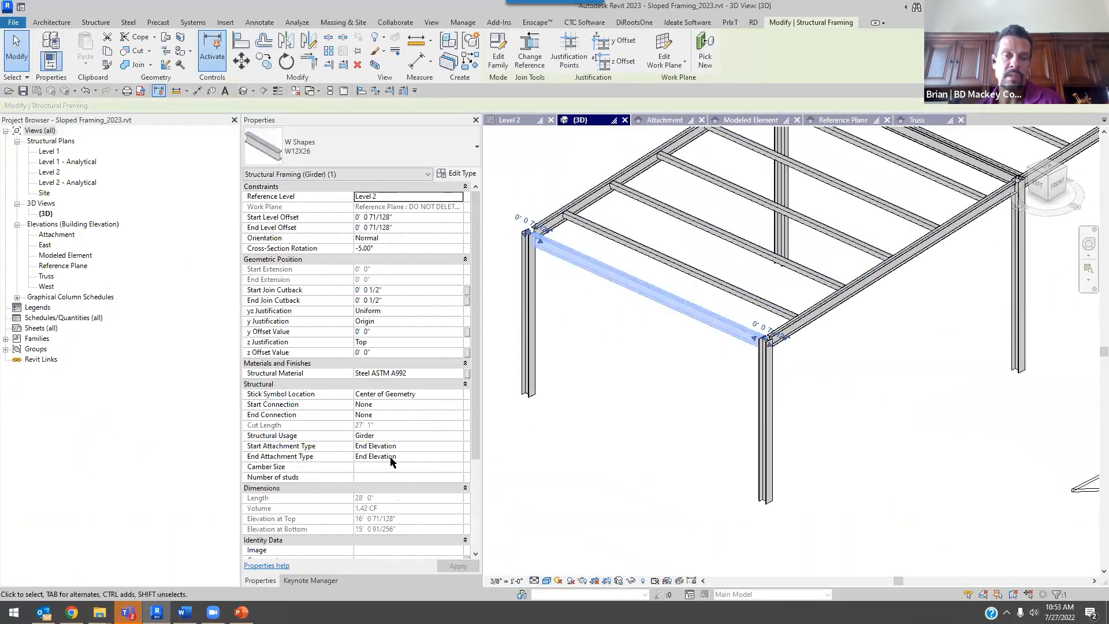
scroll(618, 399, "down", 4)
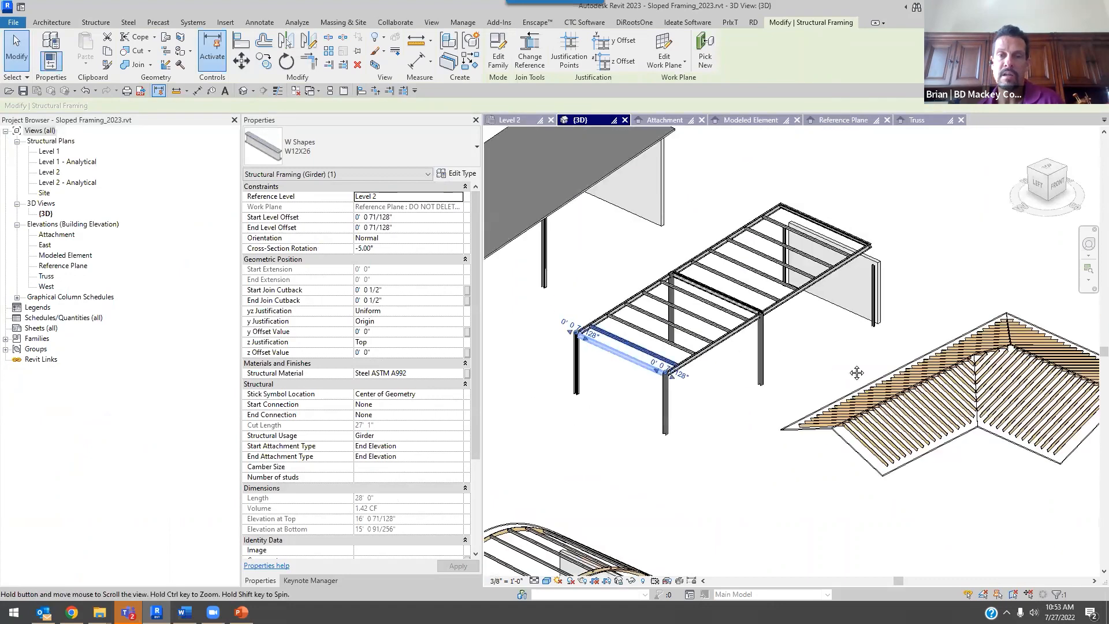
middle_click_drag(824, 367, 1106, 407)
middle_click_drag(592, 251, 407, 125)
scroll(695, 309, "down", 3)
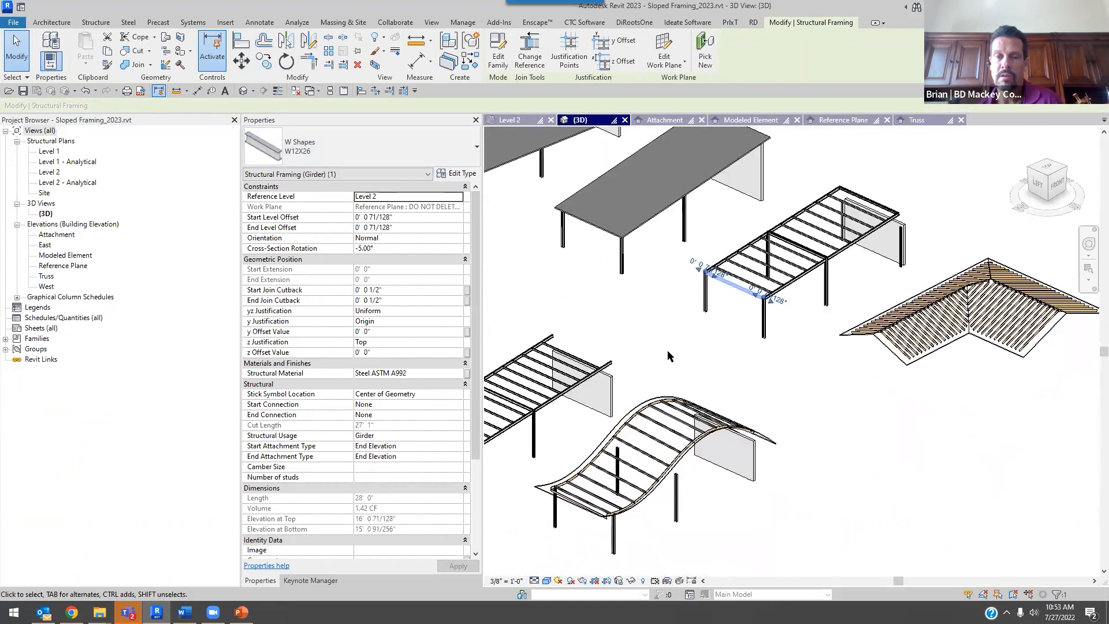
- Temporarily hide the sloped 3" LW Concrete on 2" Metal Deck floor above the framing example beside the bare-framed one
middle_click_drag(668, 351, 838, 372)
scroll(856, 219, "up", 3)
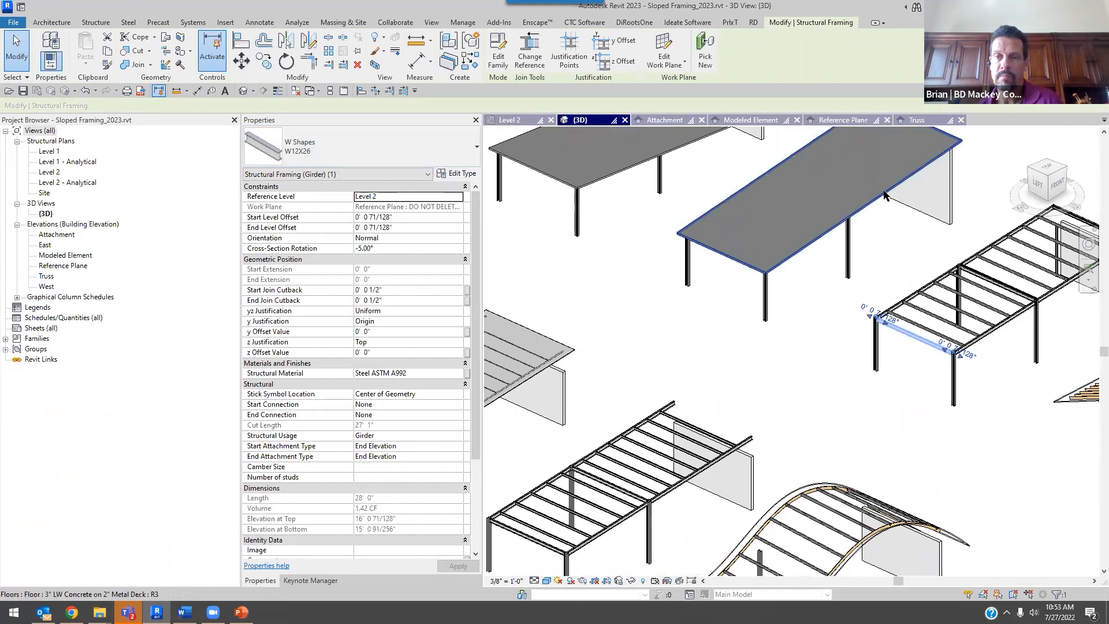
left_click(953, 149)
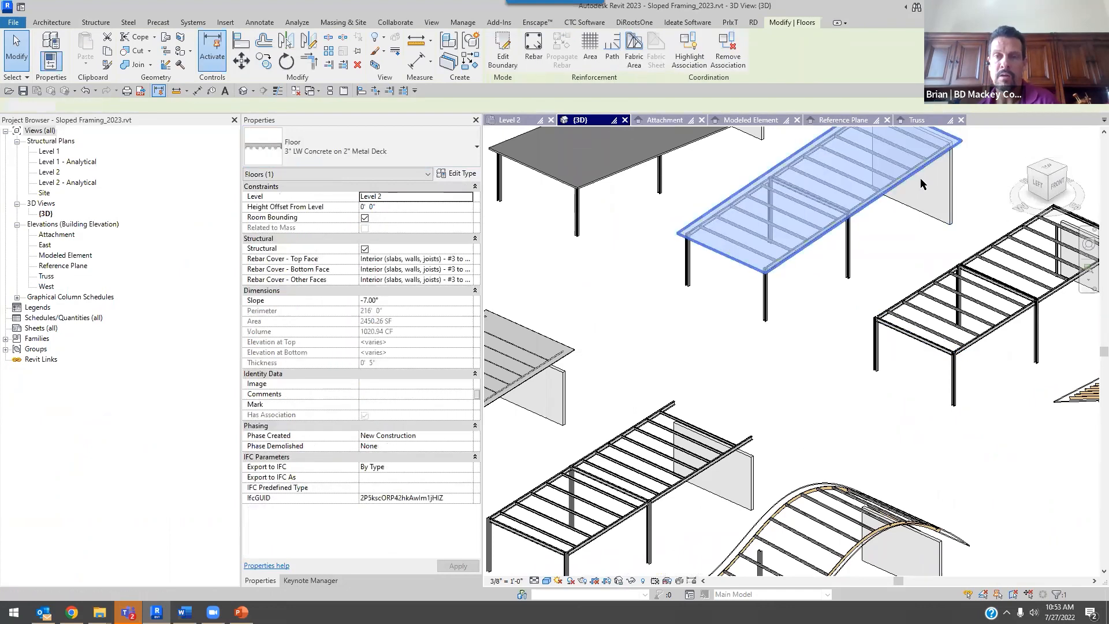
key("h")
key("h")
scroll(716, 222, "up", 3)
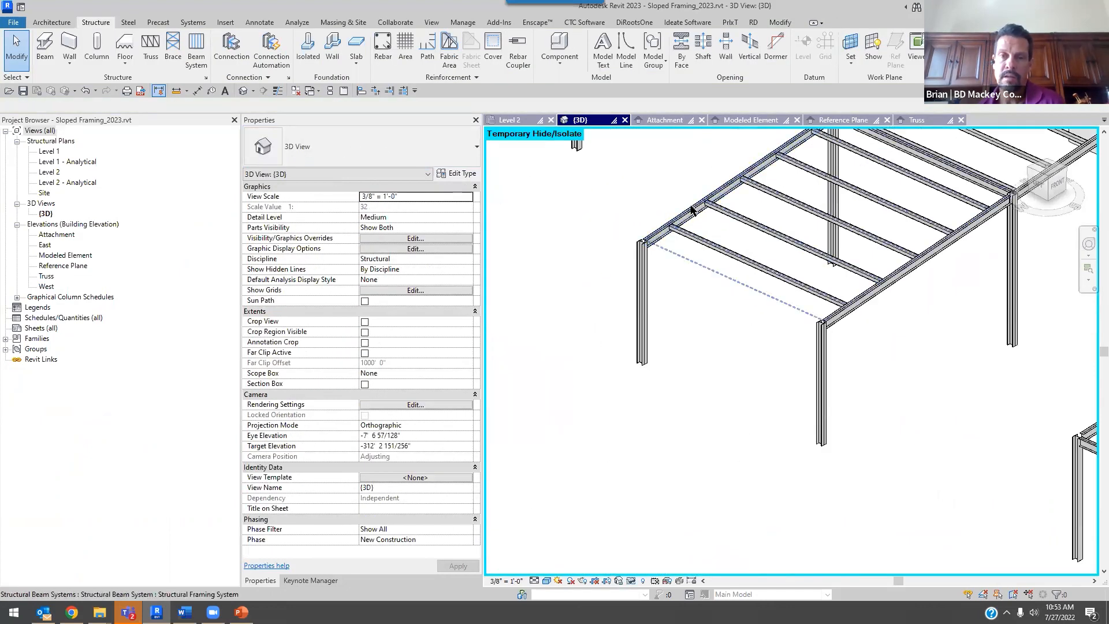
left_click(696, 222)
middle_click_drag(609, 283, 872, 503)
left_click(739, 371)
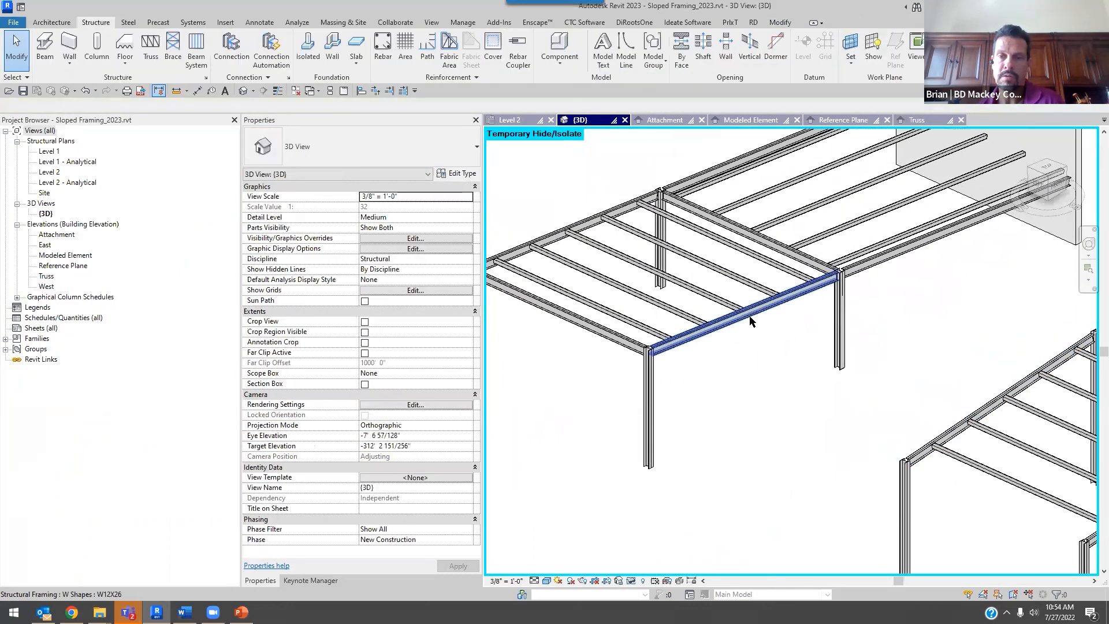
- Set the start attachment distance of the W12X26 side girder in the front bay to 2 1/2" and accept the warnings
left_click(749, 321)
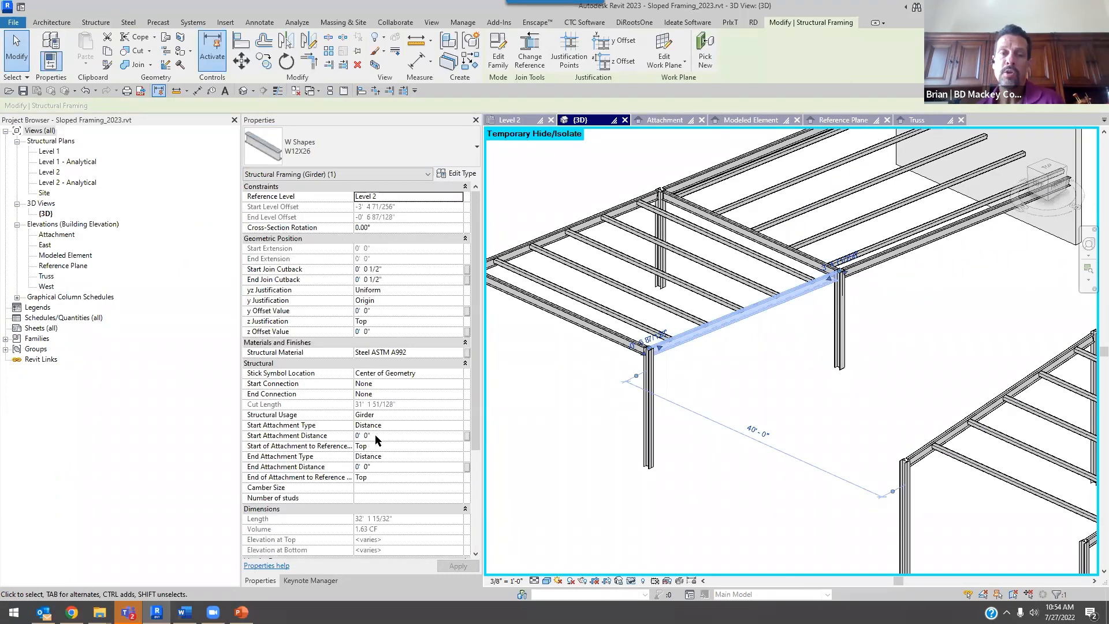
left_click(391, 438)
type("2.5")
key("Return")
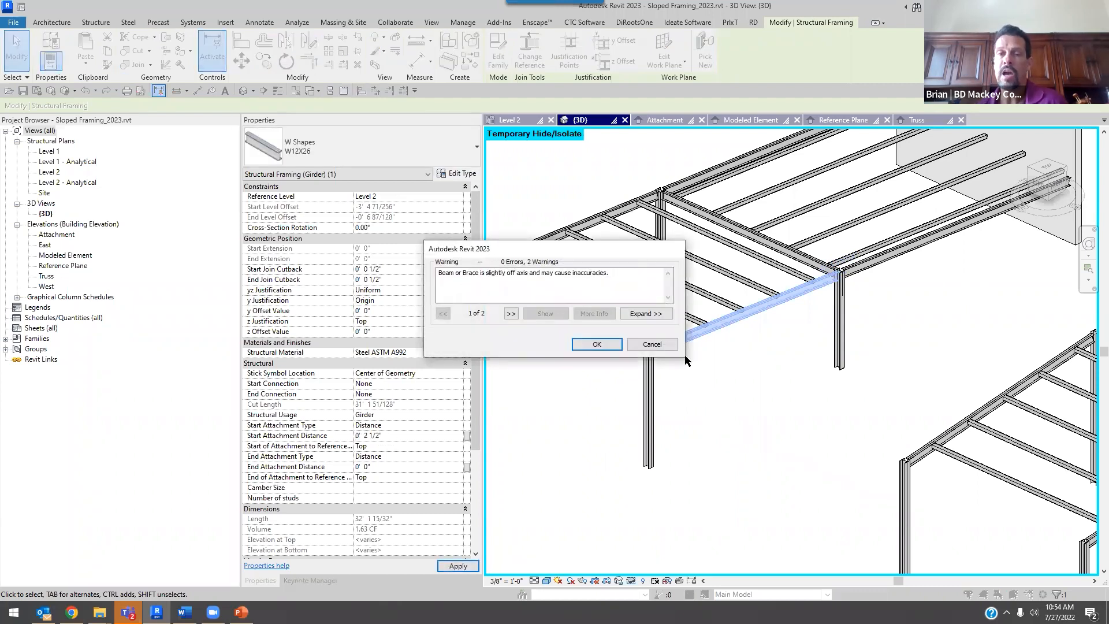
left_click(595, 346)
scroll(841, 294, "up", 2)
scroll(841, 294, "up", 3)
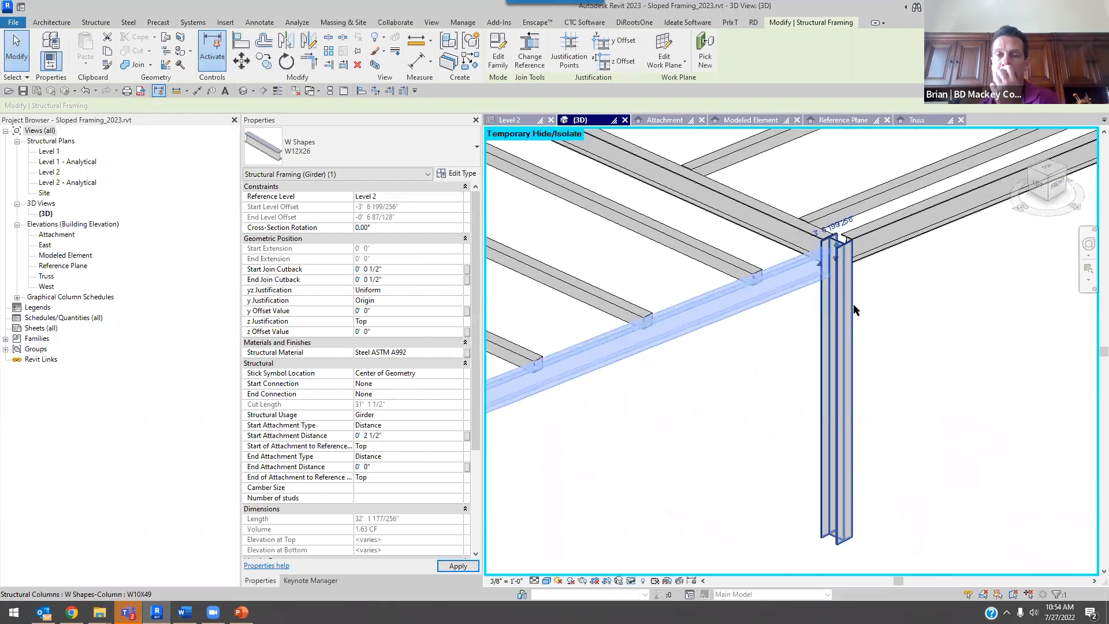
- Set the W12X26 side girder's start attachment distance to 2' 0" so it sits lower on the middle column
left_click(398, 437)
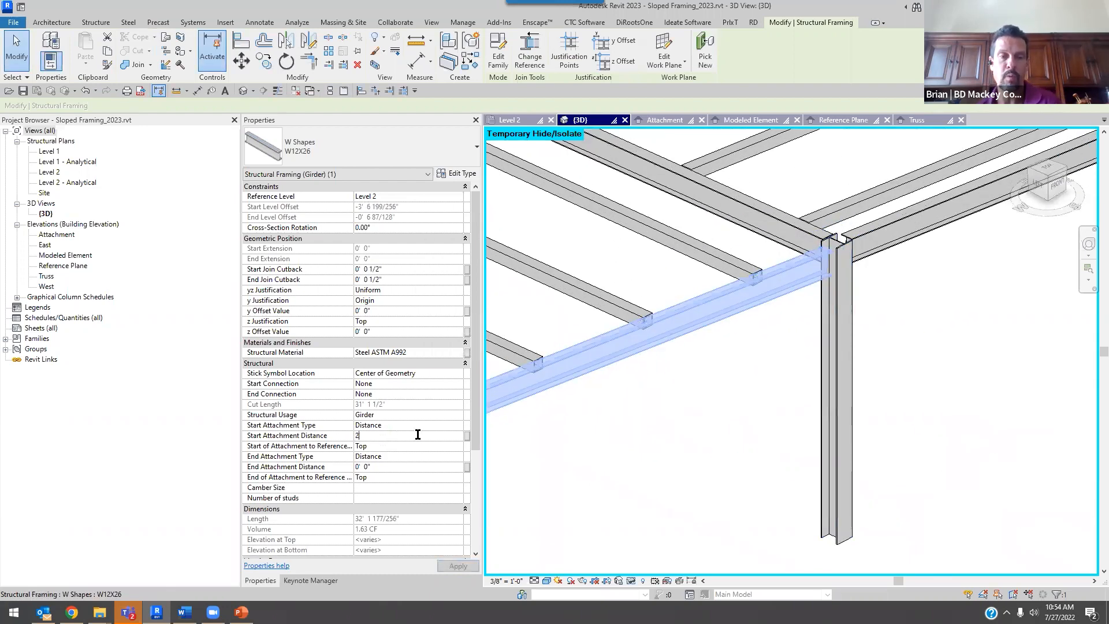
left_click(695, 462)
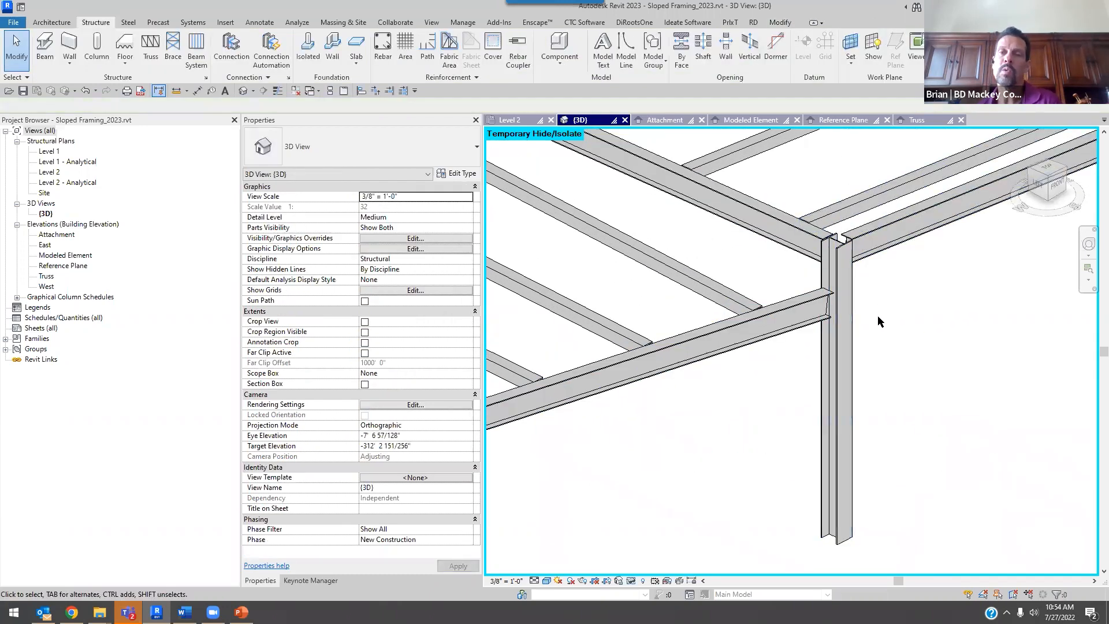
scroll(894, 341, "down", 3)
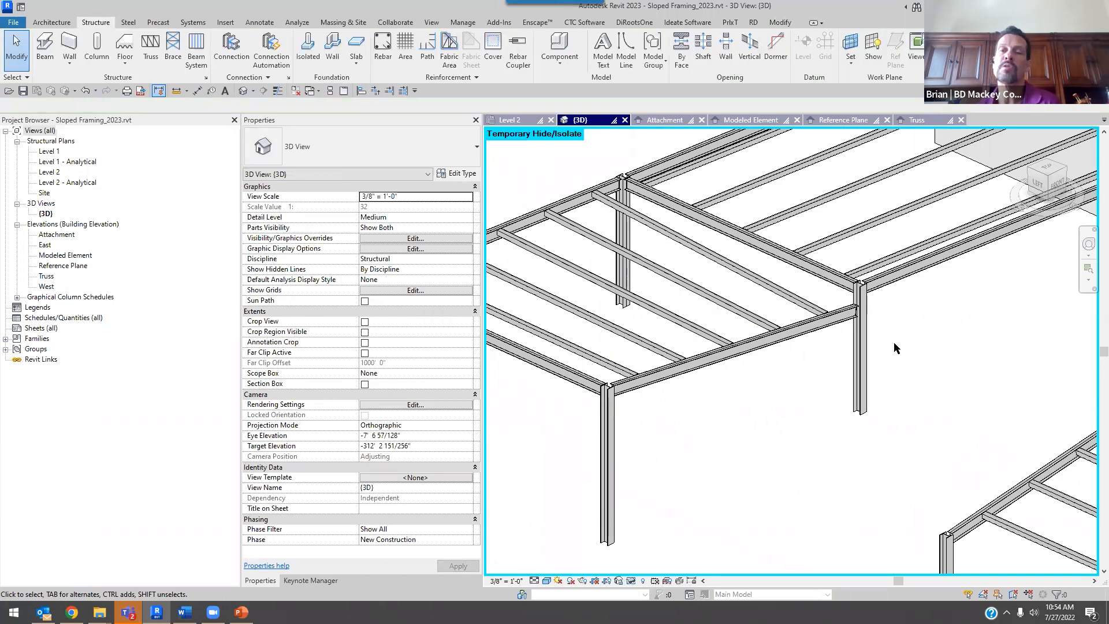
- Select the two W10X49 columns at the low end of the framing and check their top level, offset and attachment settings
scroll(893, 341, "down", 2)
left_click(676, 420)
left_click(500, 370, "ctrl")
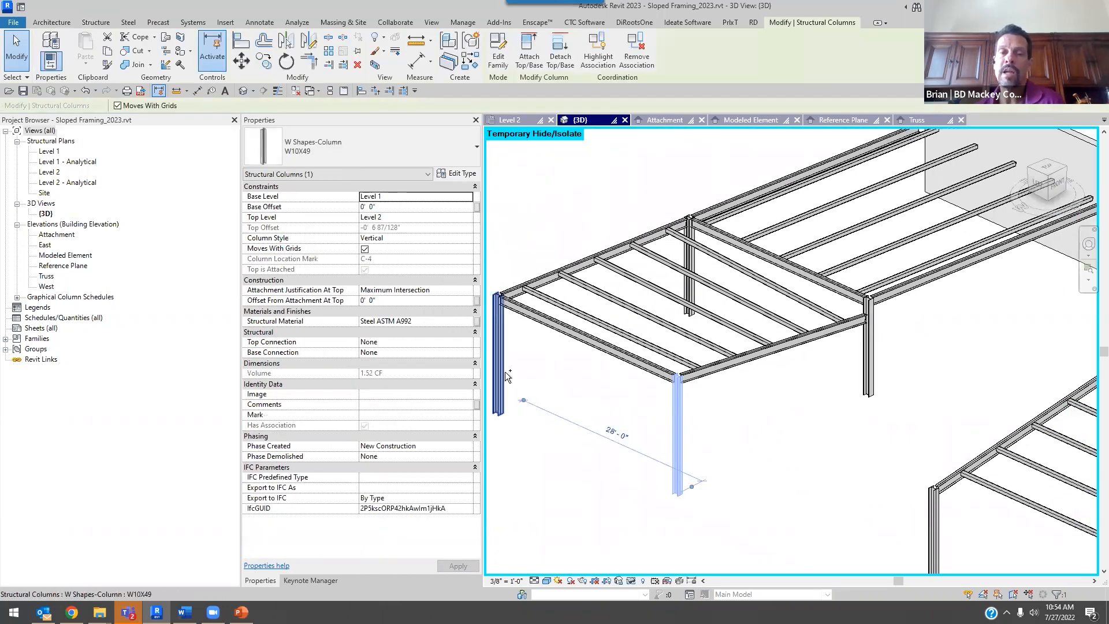
middle_click_drag(621, 459, 693, 477)
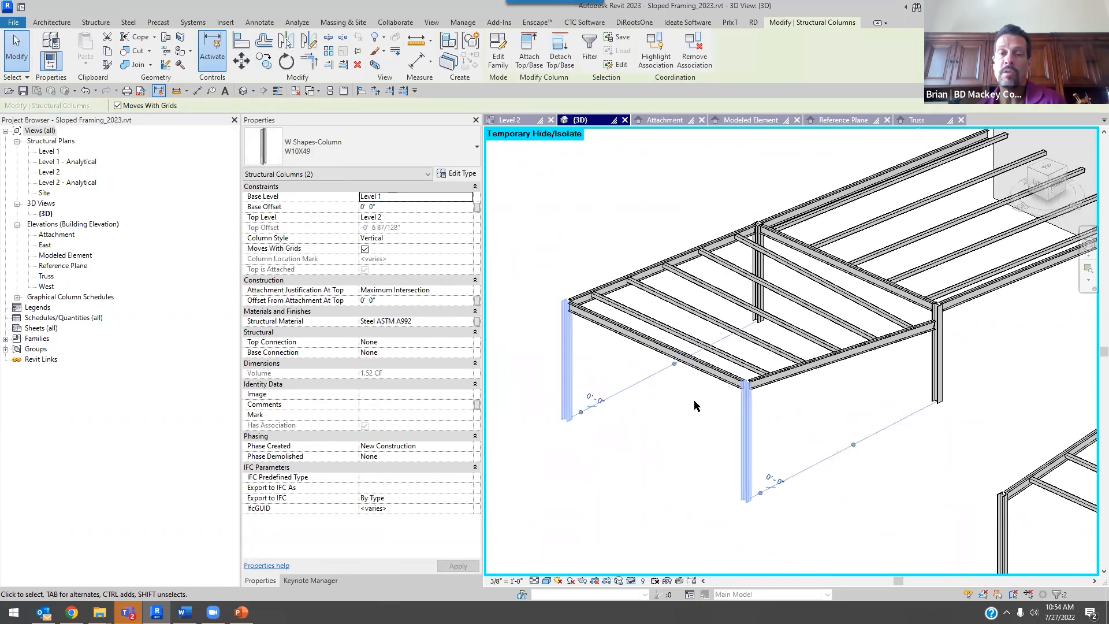
left_click(410, 267)
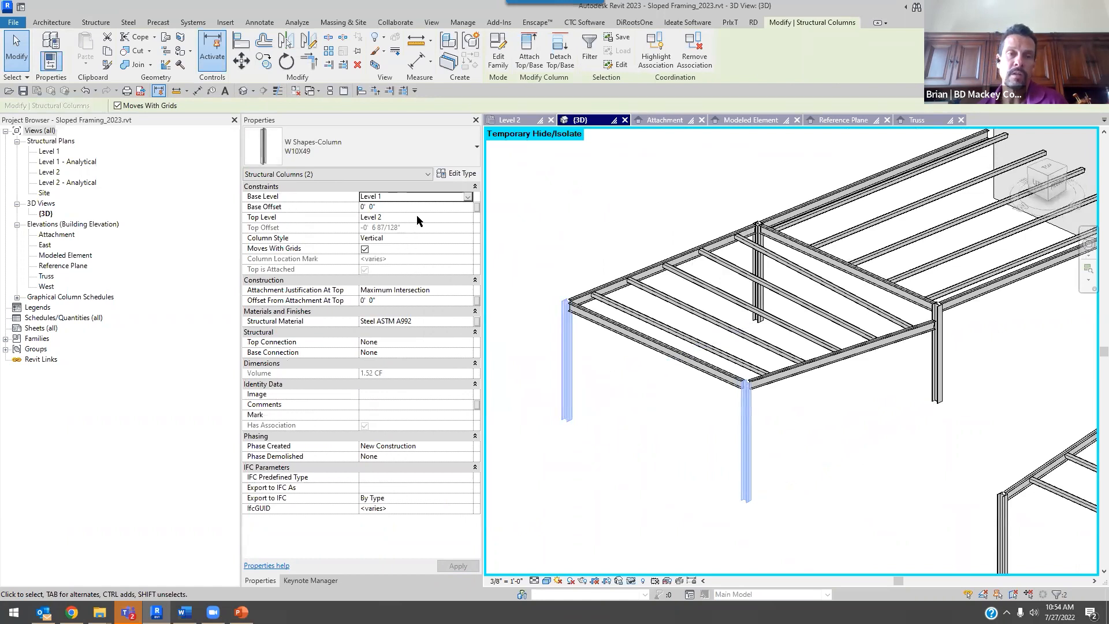
left_click(625, 230)
middle_click_drag(864, 391, 831, 388)
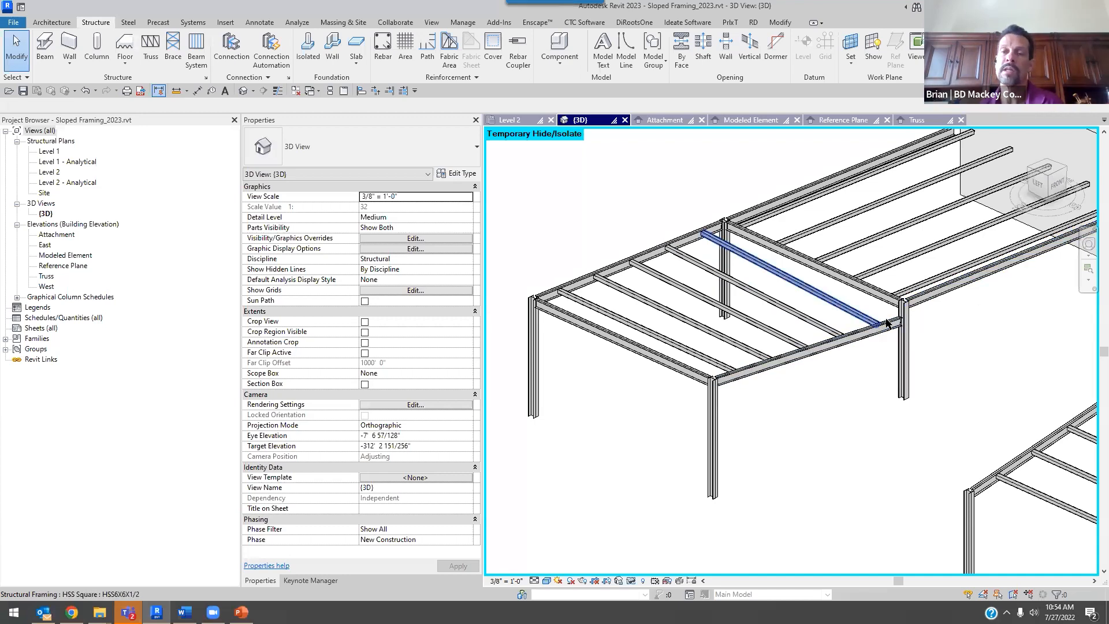
- Detach the top of the middle W10X49 column at the lowered girder from all targets and set its top offset to 6' 0"
scroll(889, 322, "up", 5)
left_click(929, 329)
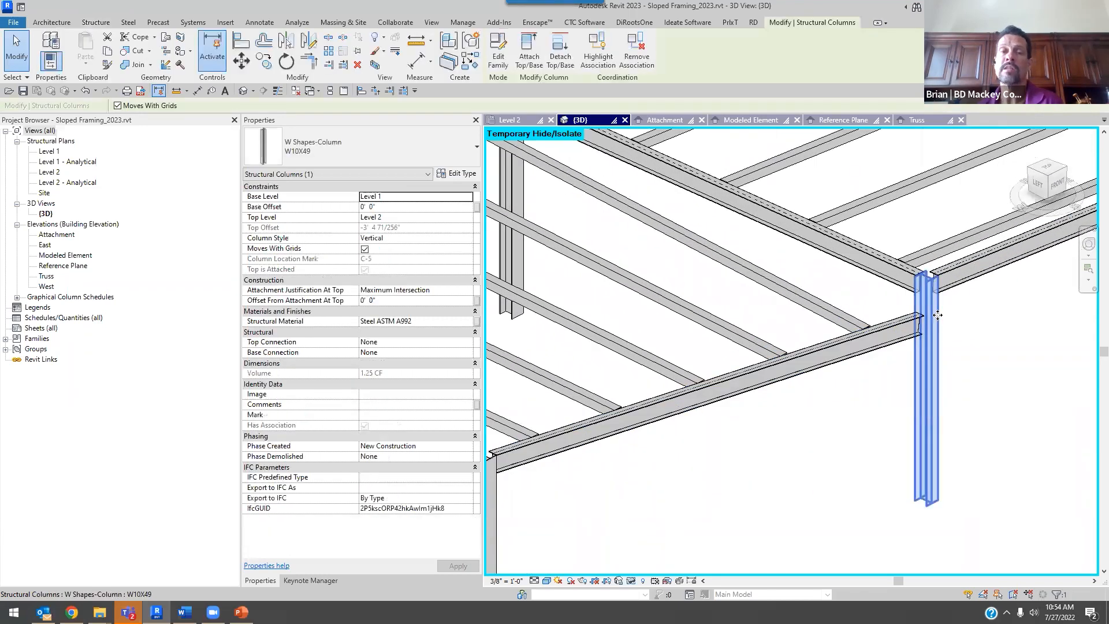
left_click(560, 56)
left_click(132, 105)
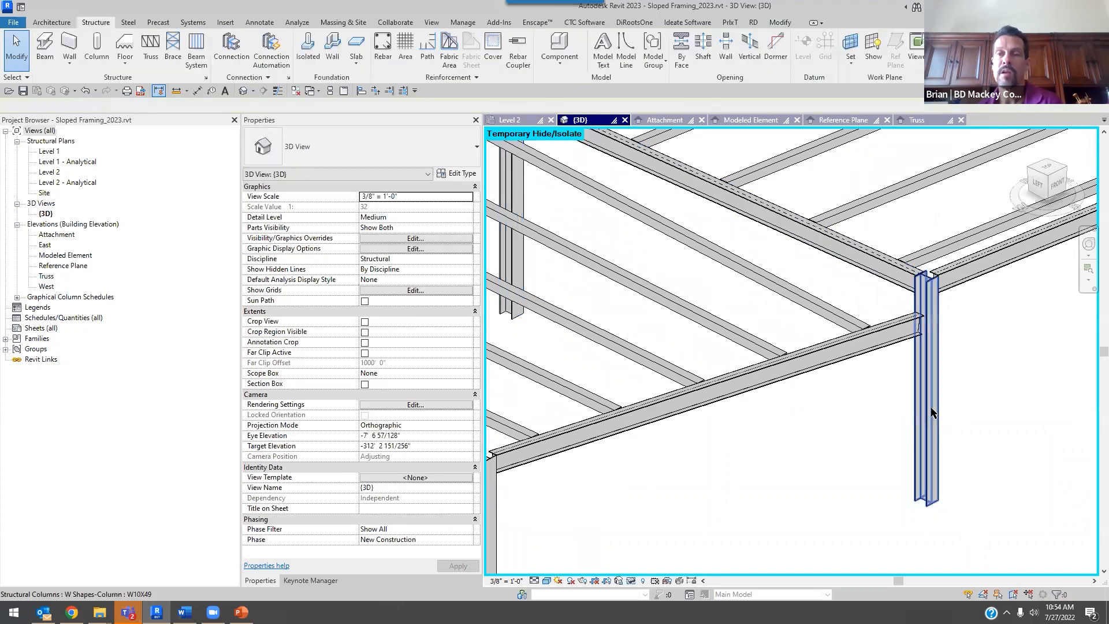
left_click(421, 227)
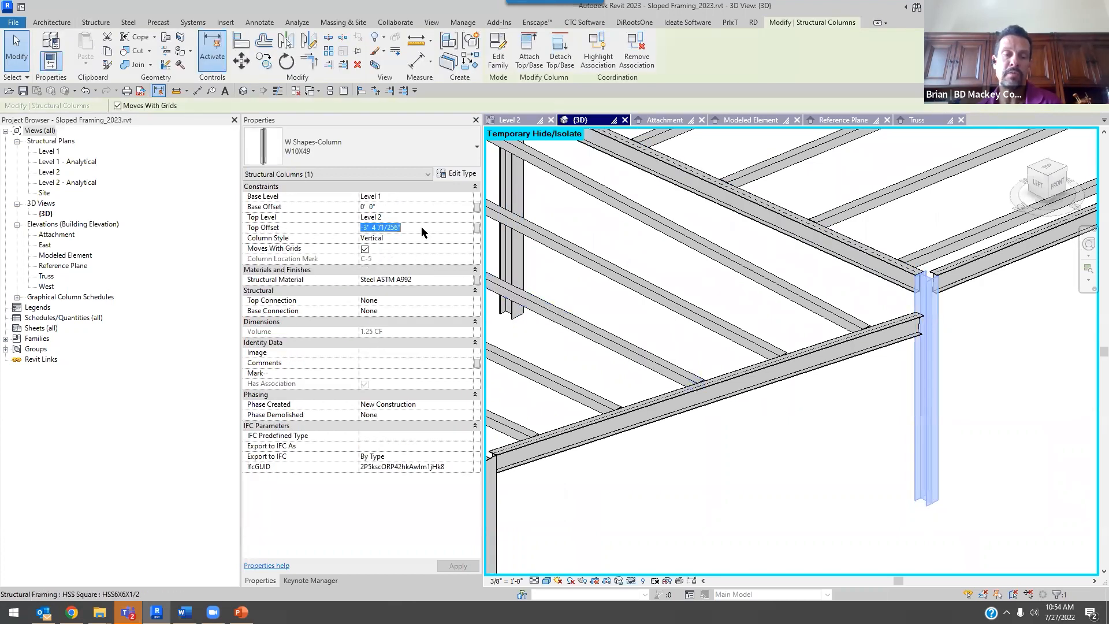
type("6'  0")
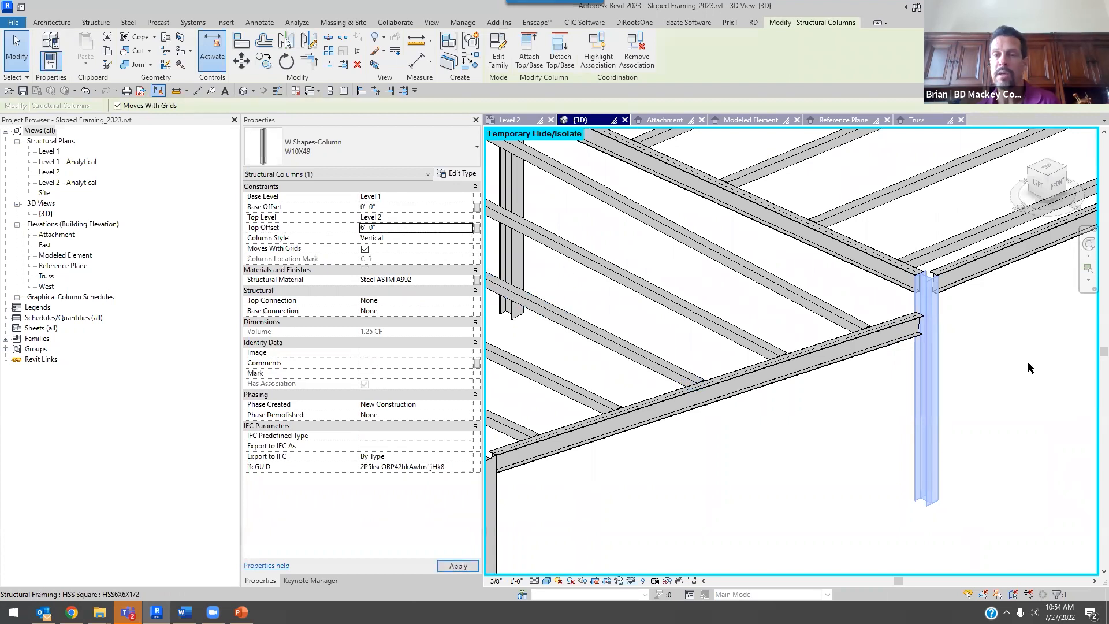
left_click(612, 338)
scroll(924, 199, "down", 1)
middle_click_drag(924, 200, 919, 296)
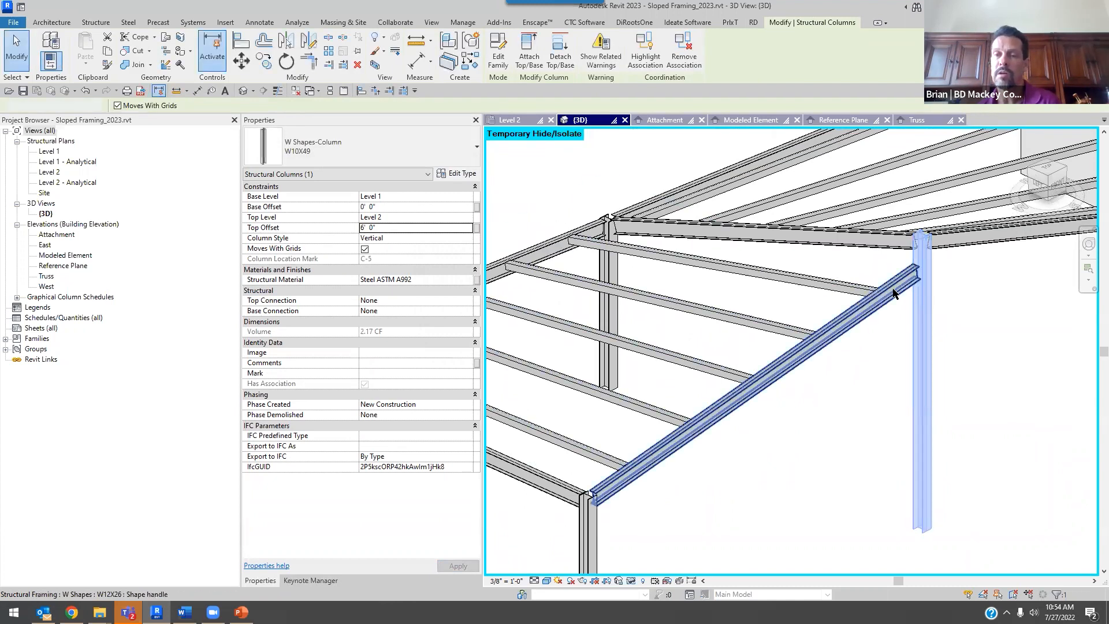
- Reference the lowered W12X26 girder's start attachment distance to the bottom of the column
left_click(899, 289)
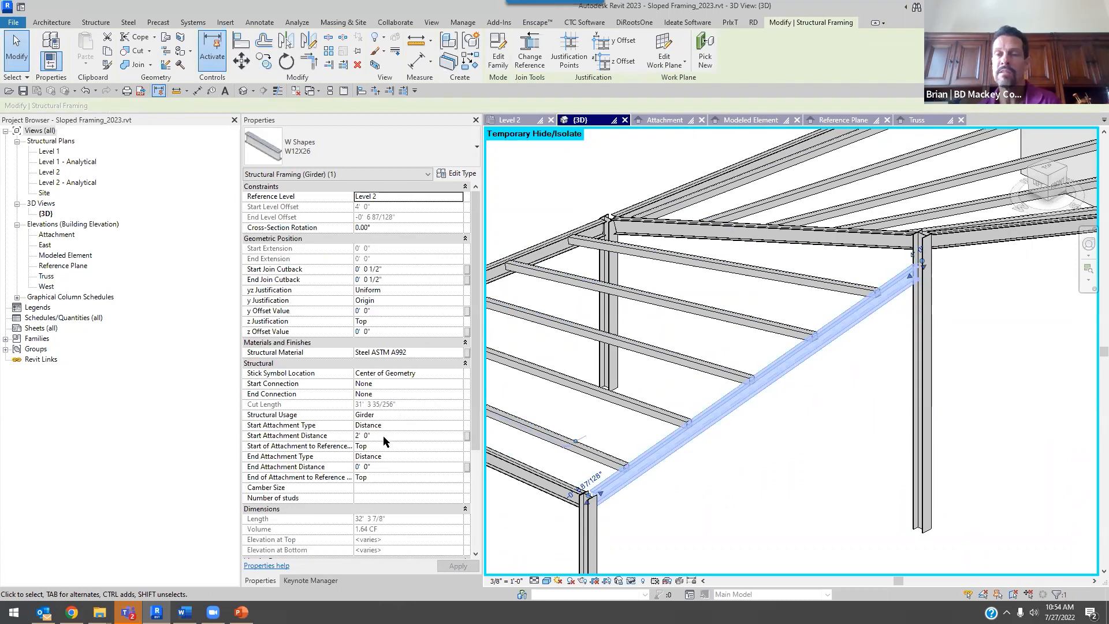
left_click(405, 446)
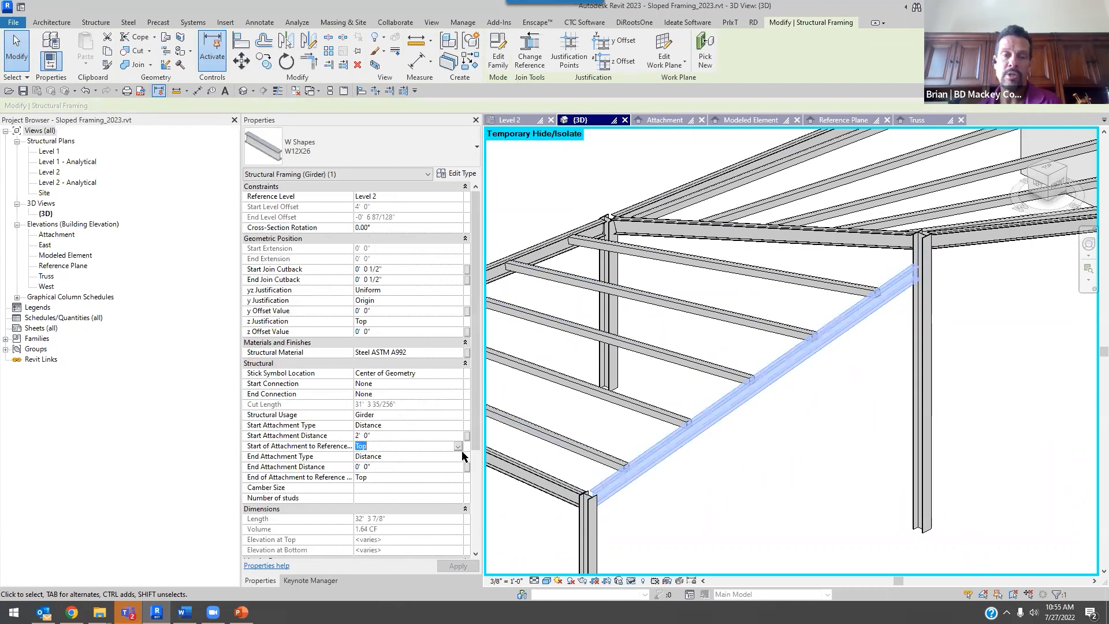
left_click(456, 445)
left_click(370, 466)
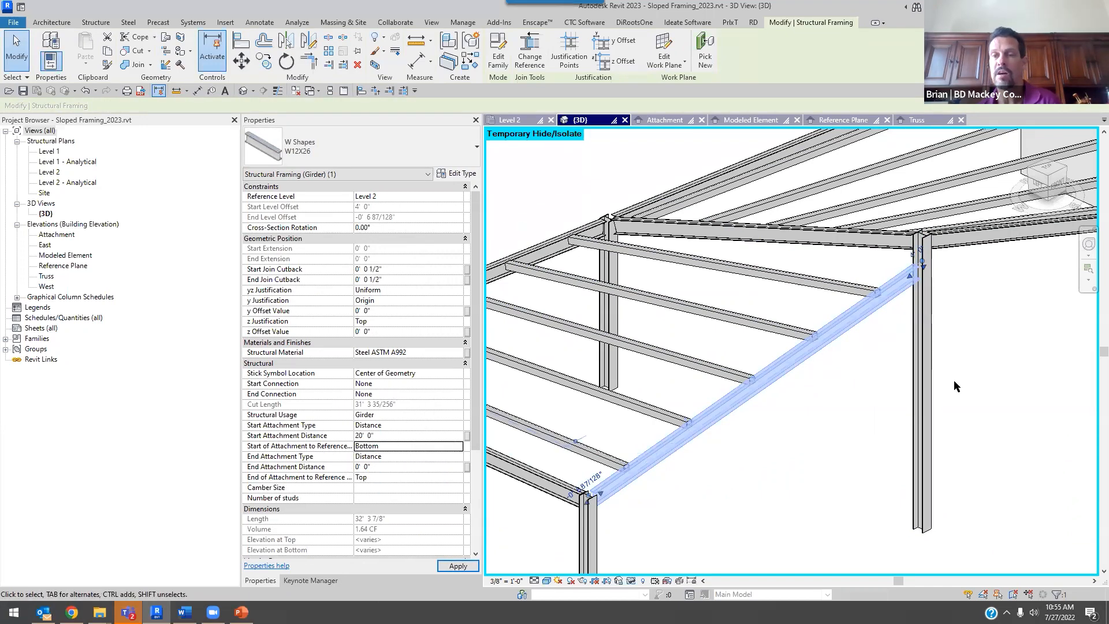
scroll(959, 421, "down", 3)
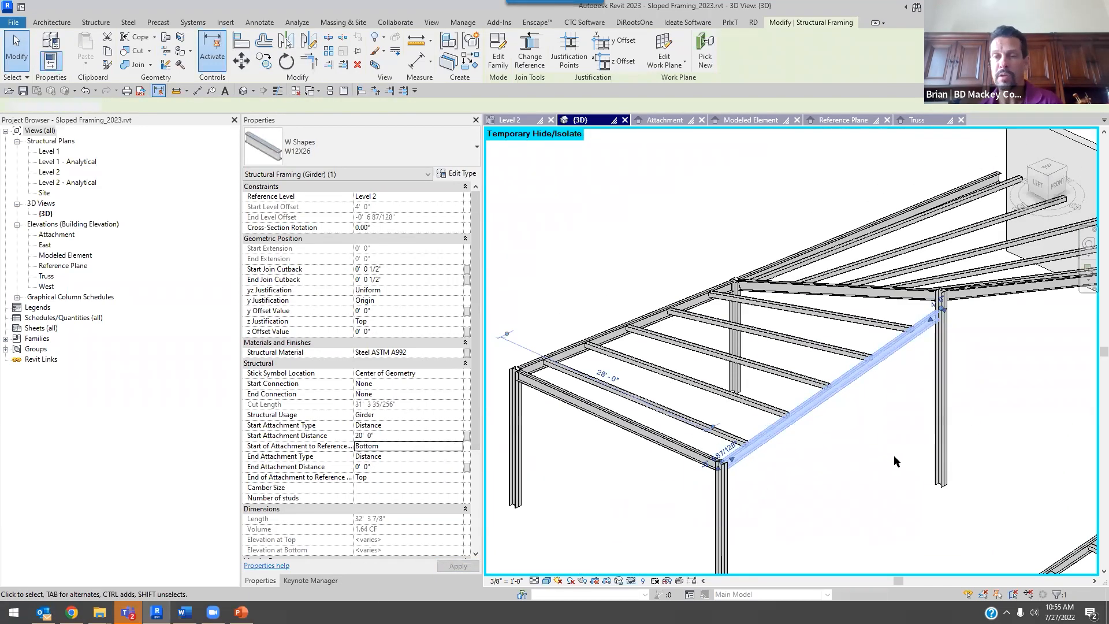
left_click(893, 455)
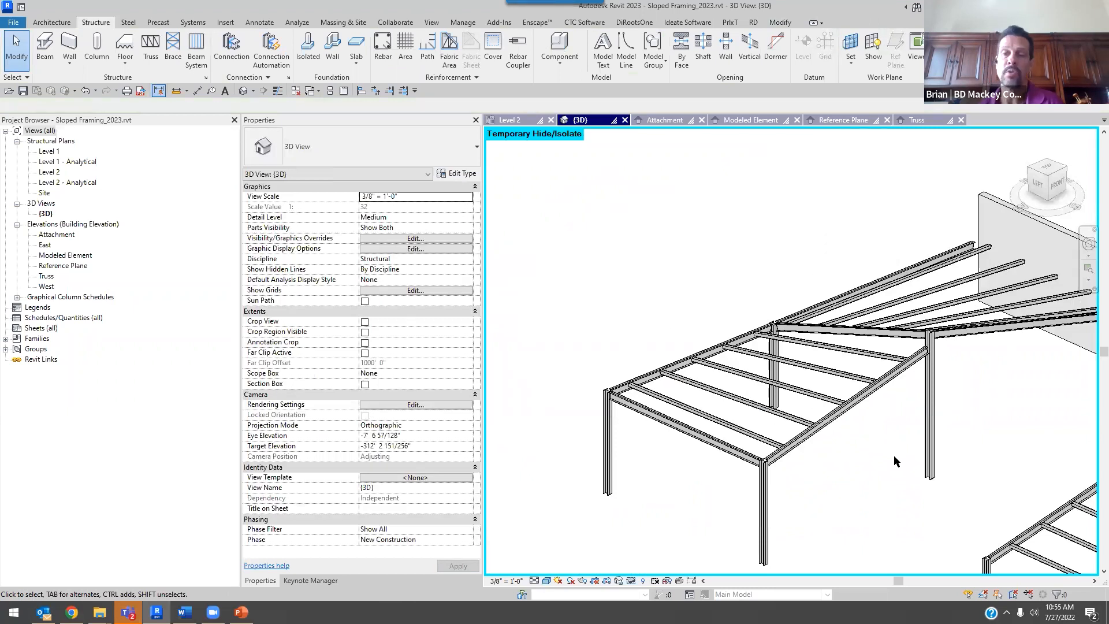
- Set the middle W10X49 column's top offset to 8' 0" and cancel the detach command
left_click(926, 424)
left_click(407, 228)
type("8'  0\"")
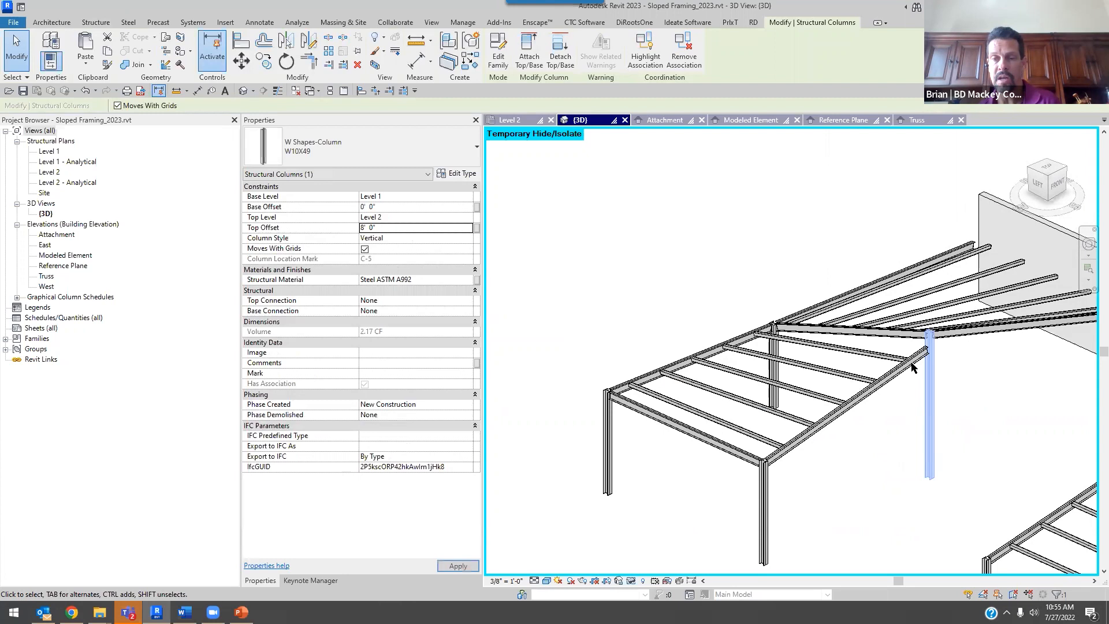
key("Return")
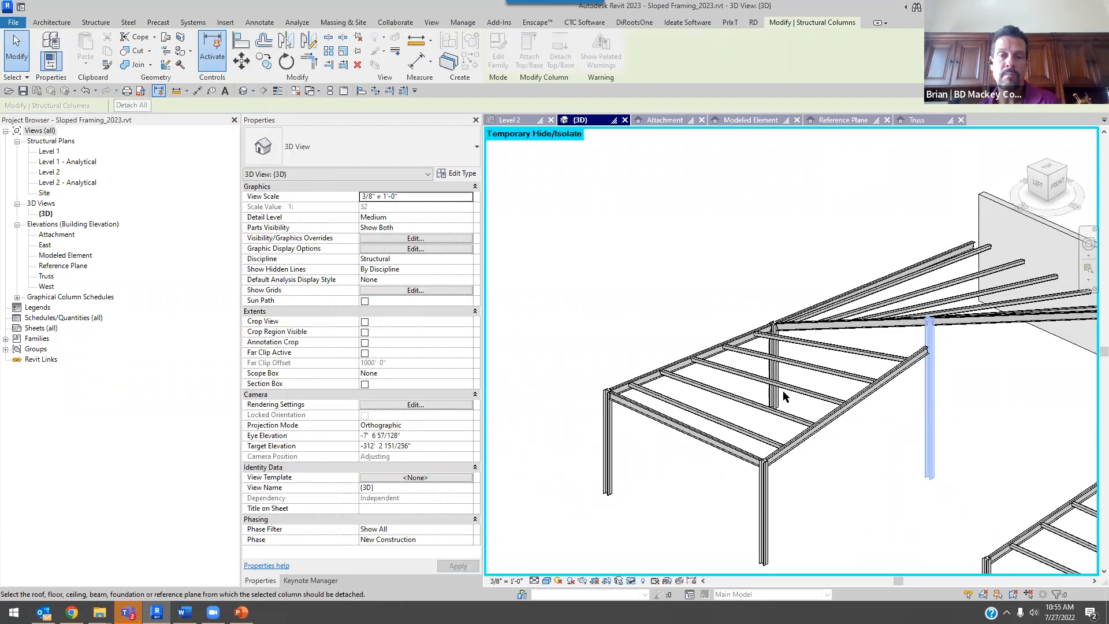
key("Escape")
key("Escape")
- Set the middle W10X49 column's top offset to 10' 0" and its base offset to 2' 0"
left_click(759, 366)
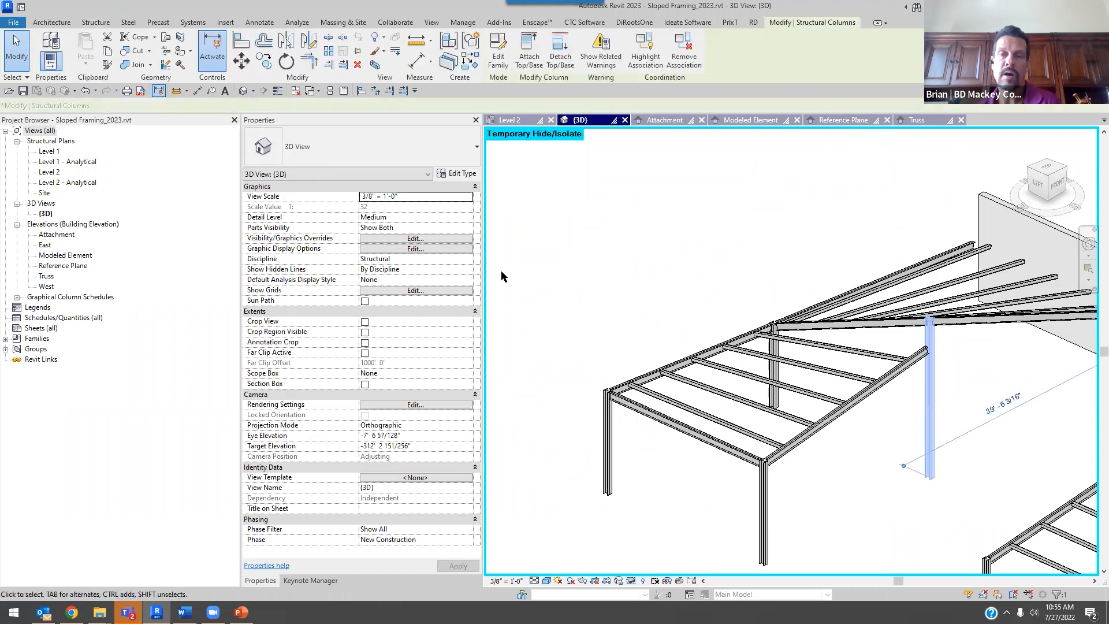
left_click(408, 228)
type("10'  0\"")
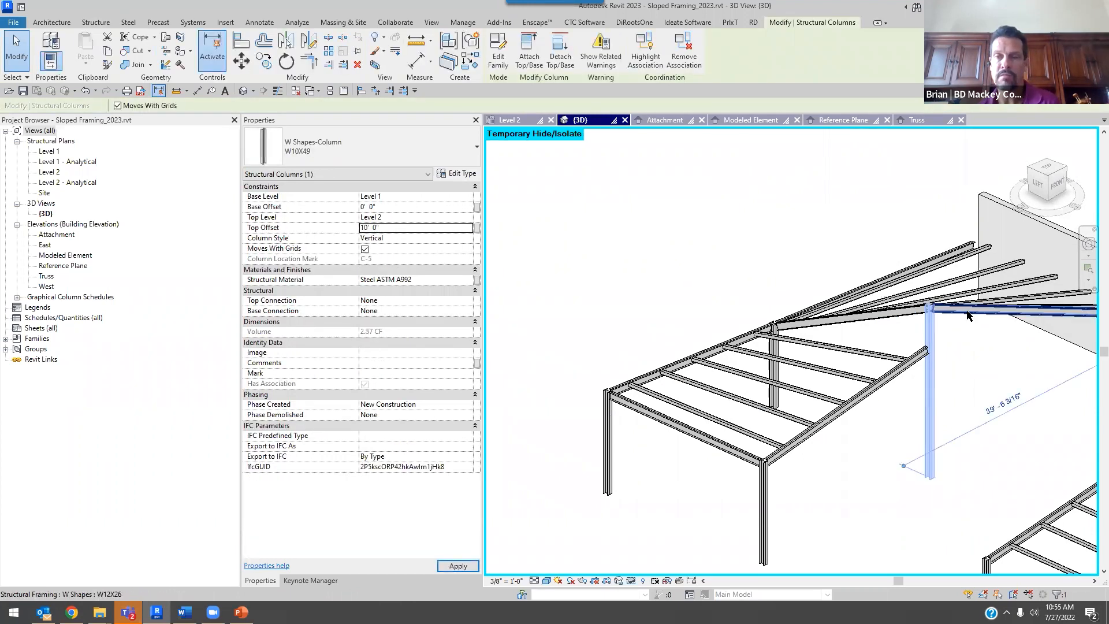
left_click(403, 206)
type("2")
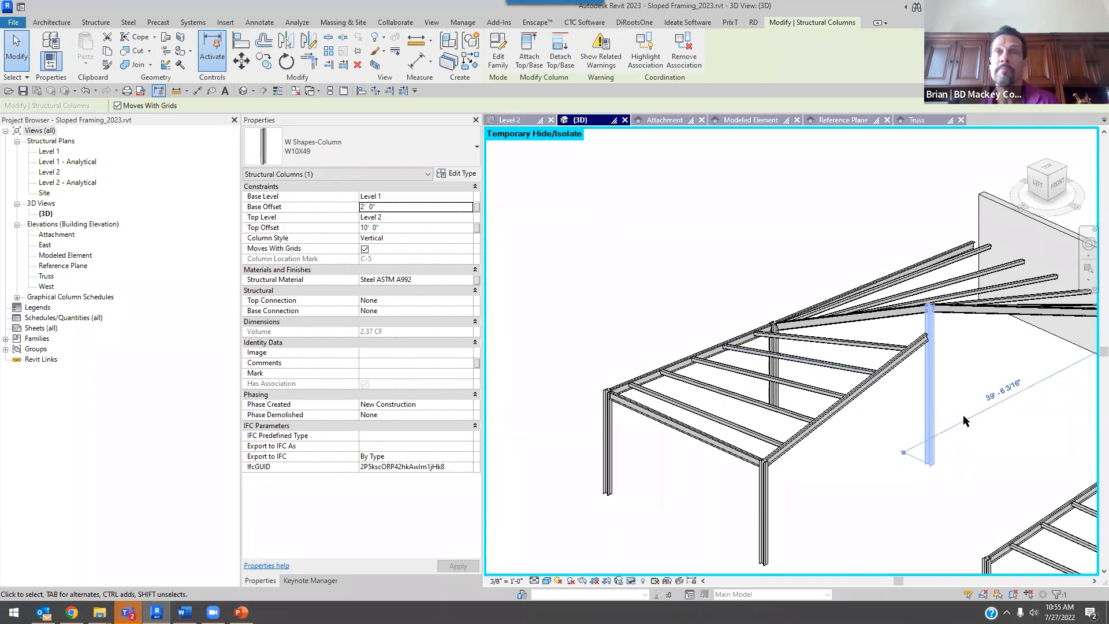
key("Escape")
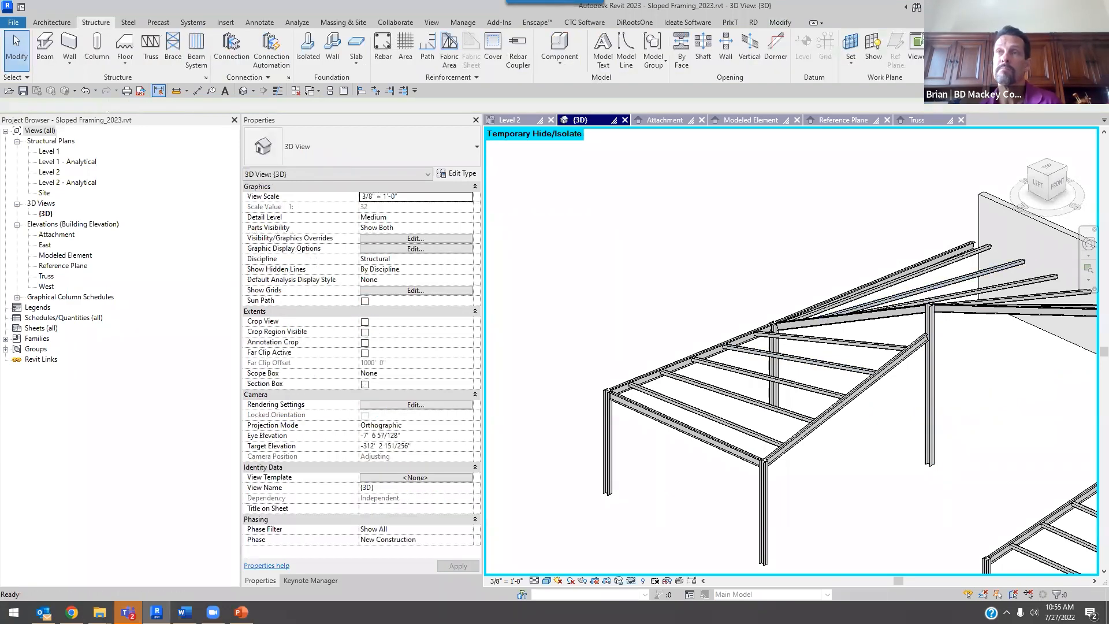
- Switch to the PowerPoint presentation and advance from the Truss Method slide to the closing Questions slide
scroll(656, 302, "down", 3)
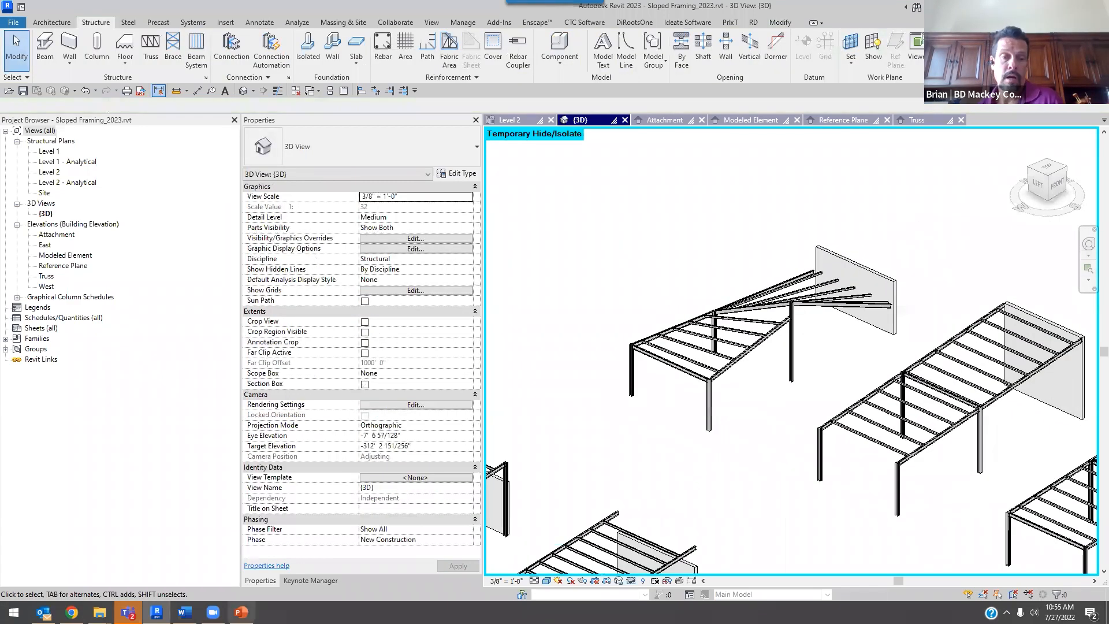
left_click(241, 612)
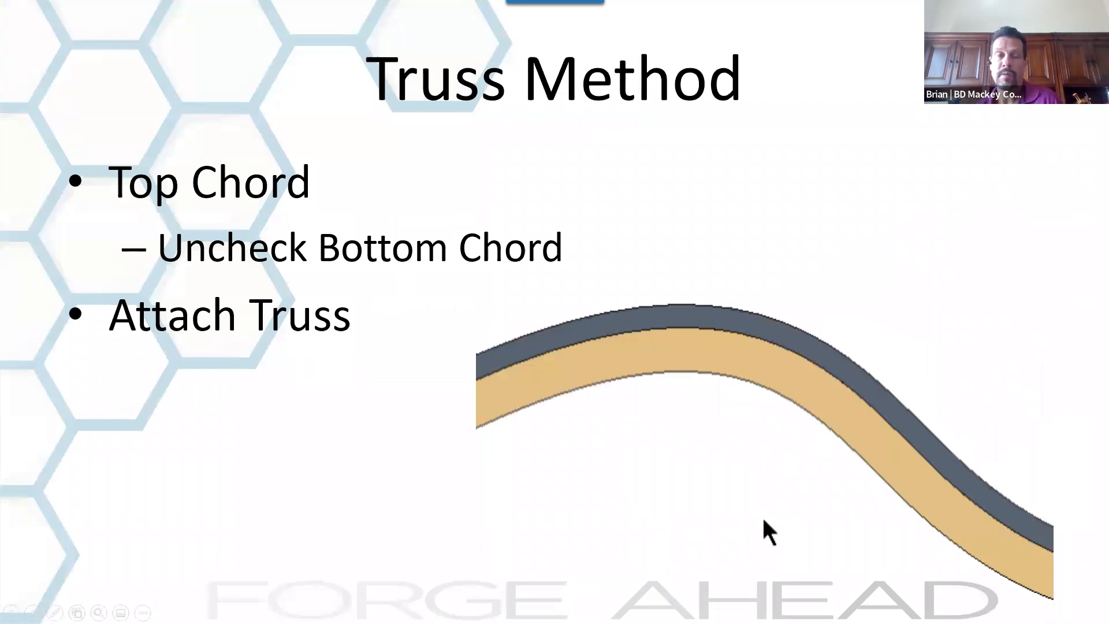
left_click(764, 519)
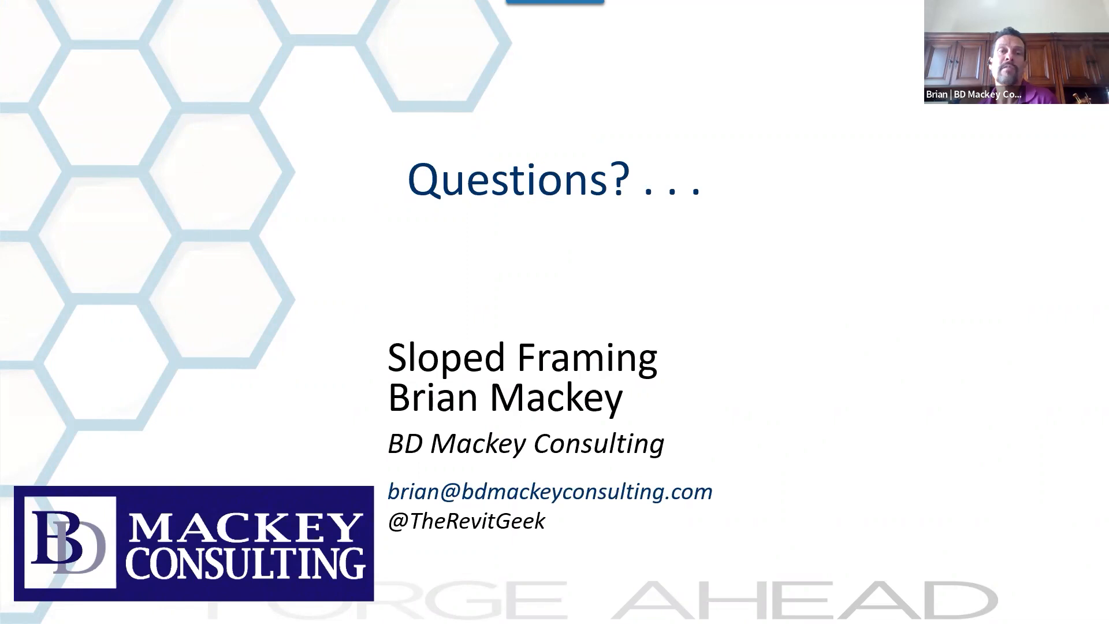
- Switch to the web browser to show the Revit Radio page, and minimize it to return to the Questions slide
key("alt+Tab")
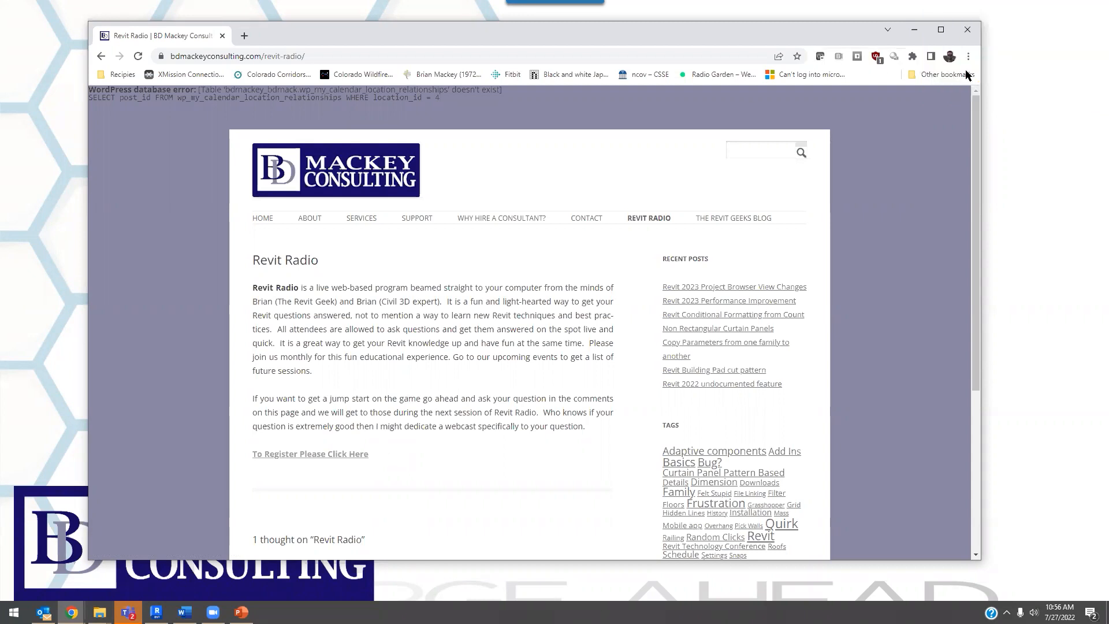
left_click(914, 29)
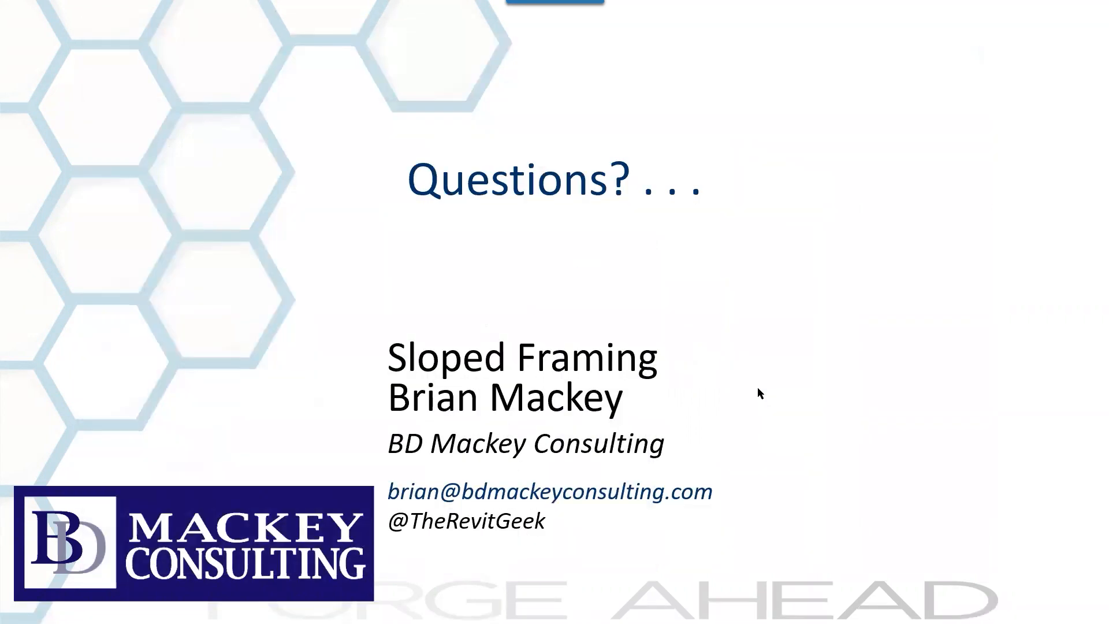